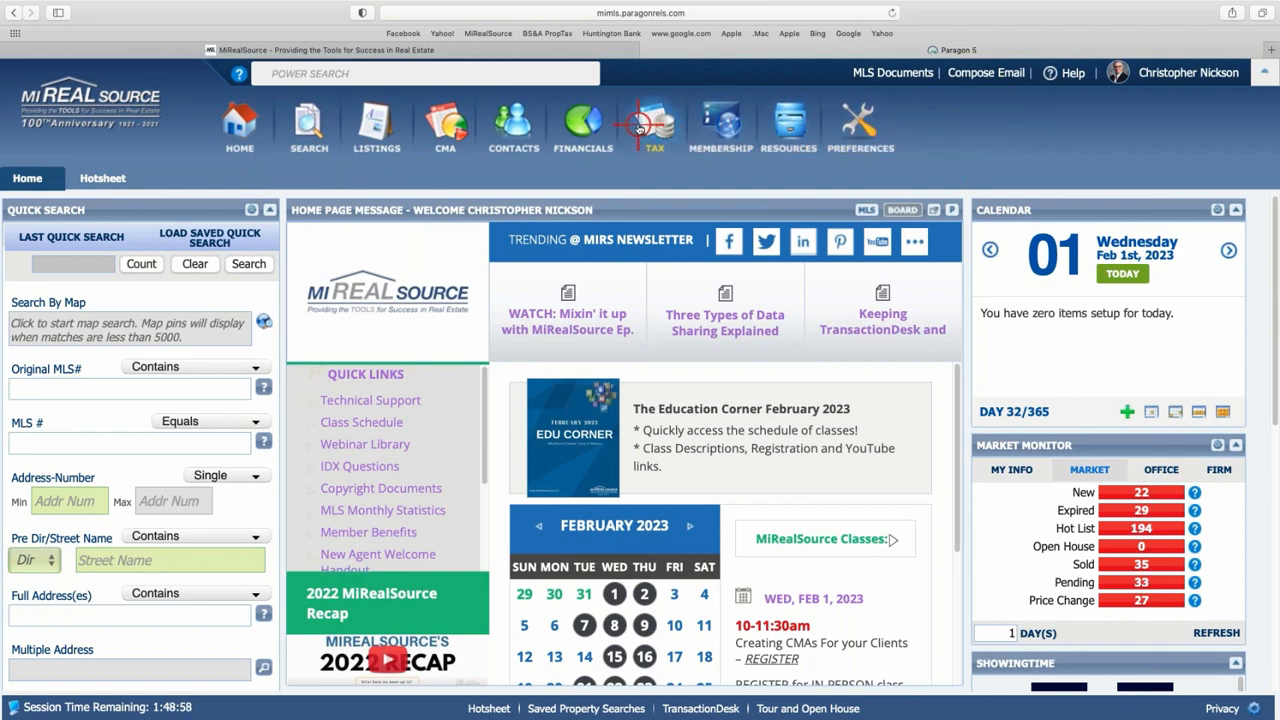
- Launch BS&A Online from the TAX menu's Tax Integrations in a new tab
mouse_move(514, 268)
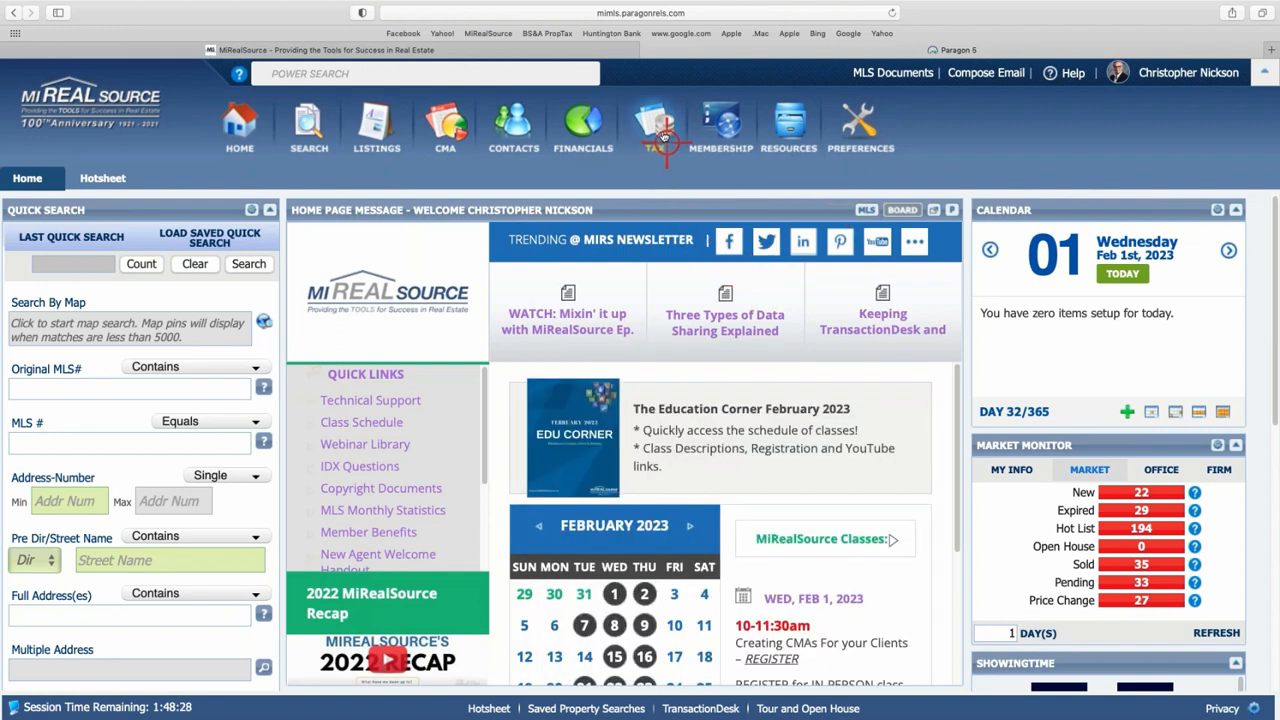
mouse_move(648, 135)
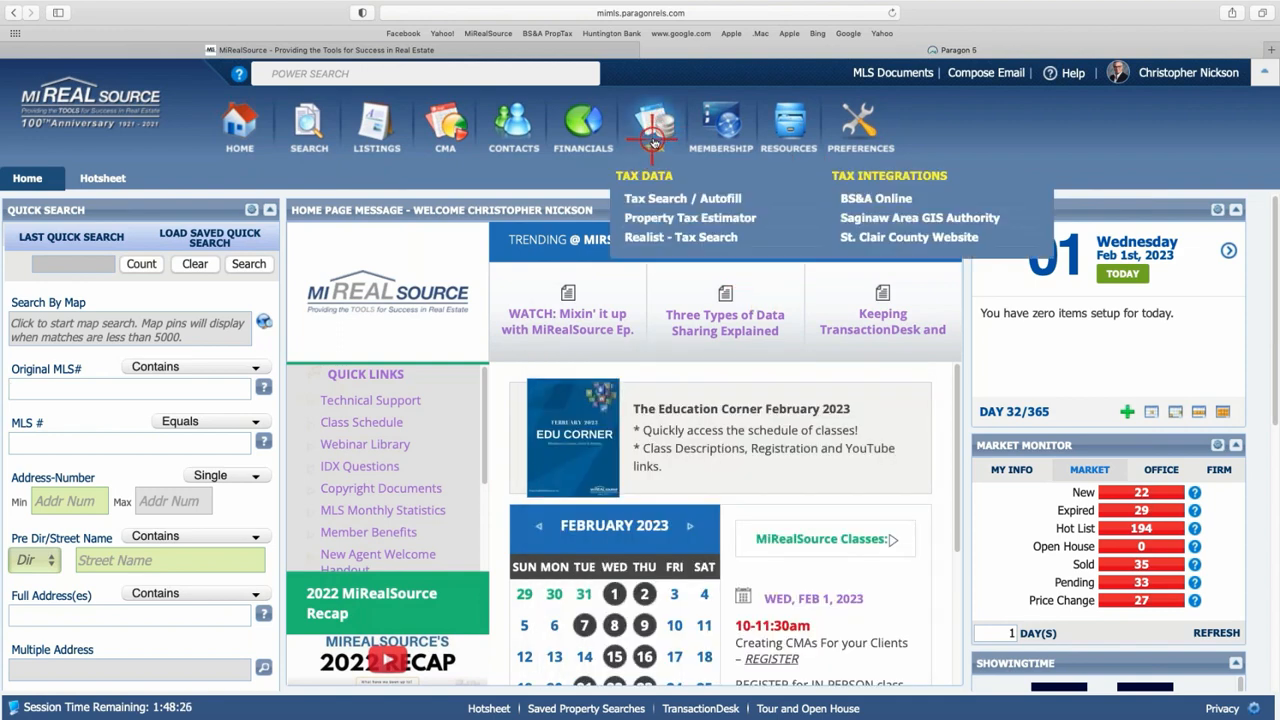
click(875, 199)
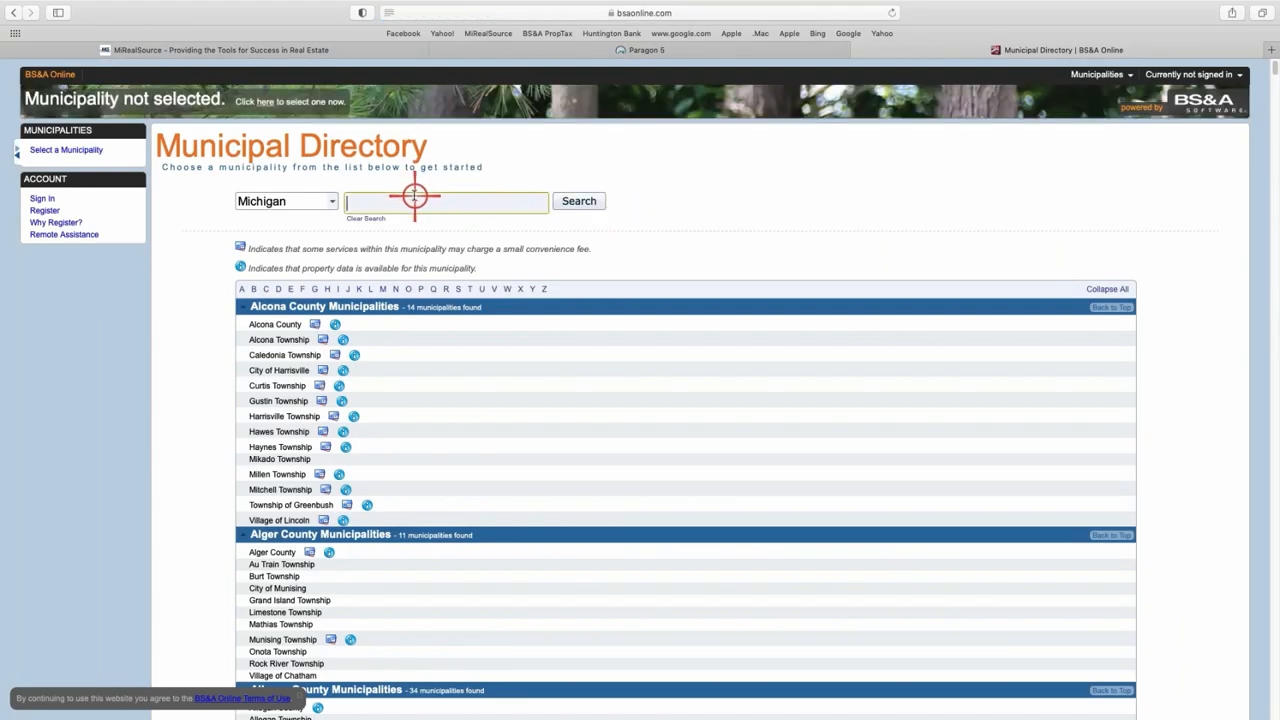
text(shel)
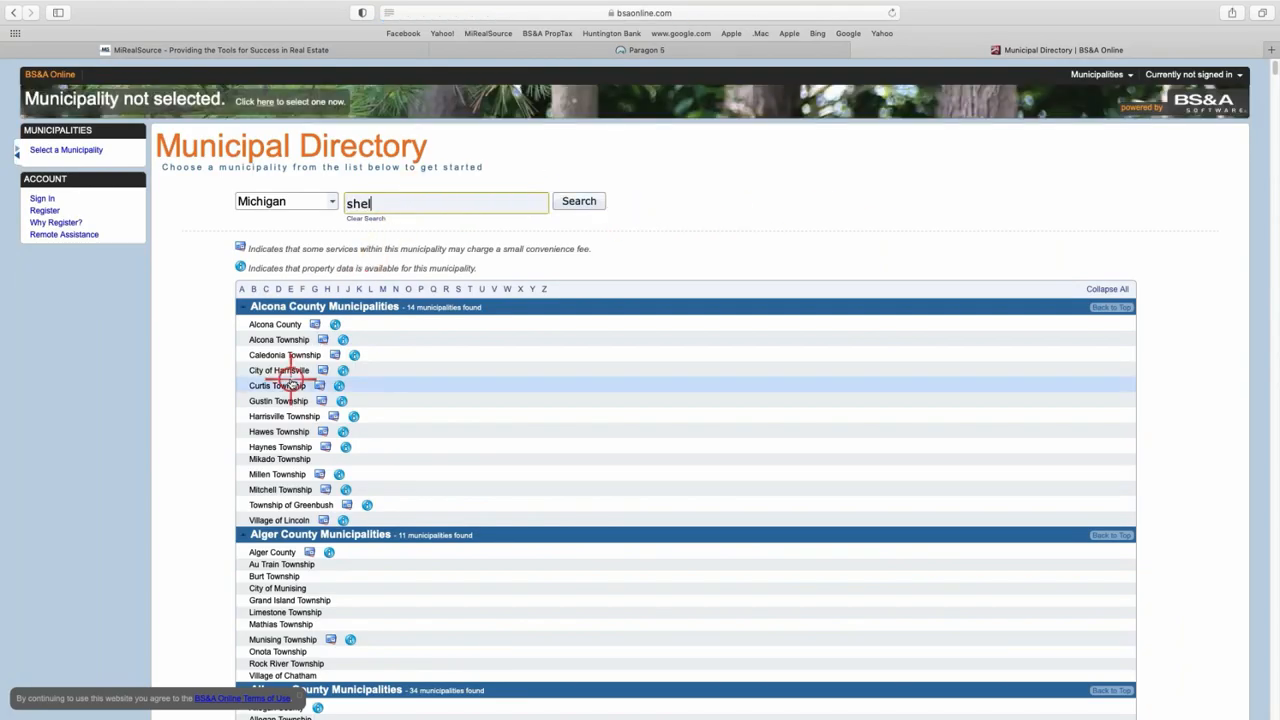
text(by)
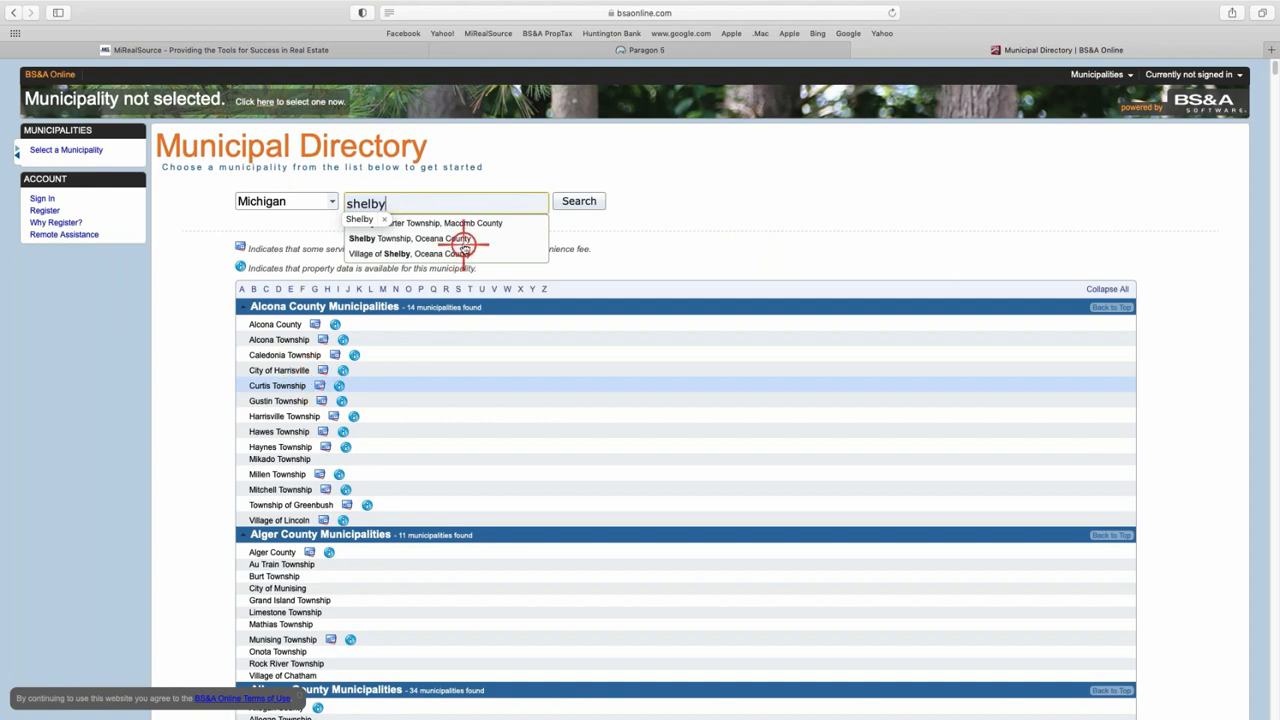
click(468, 222)
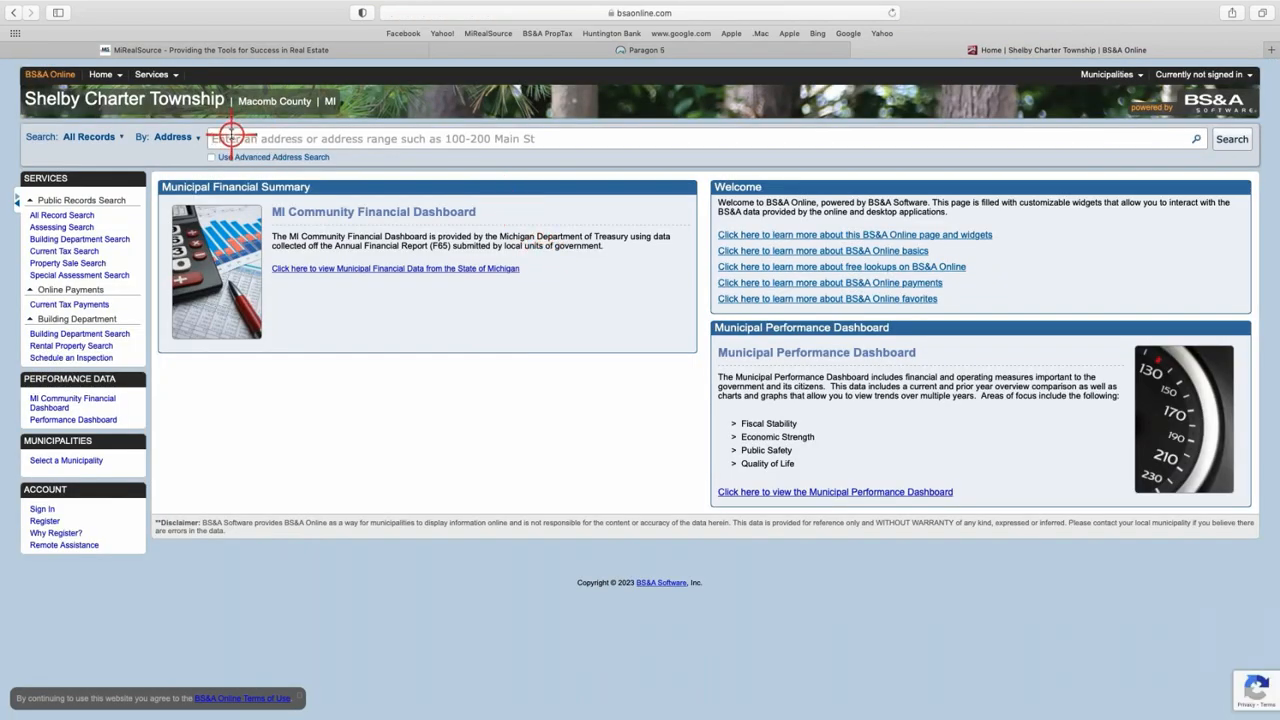
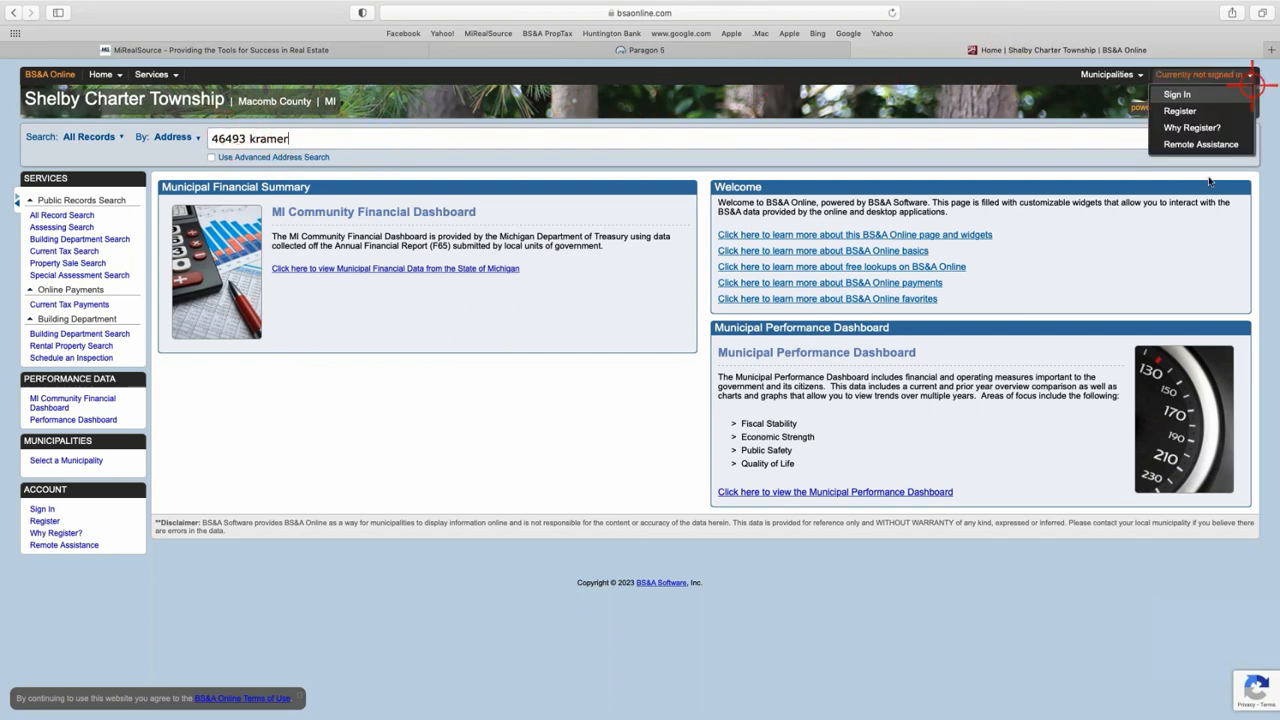
click(1236, 140)
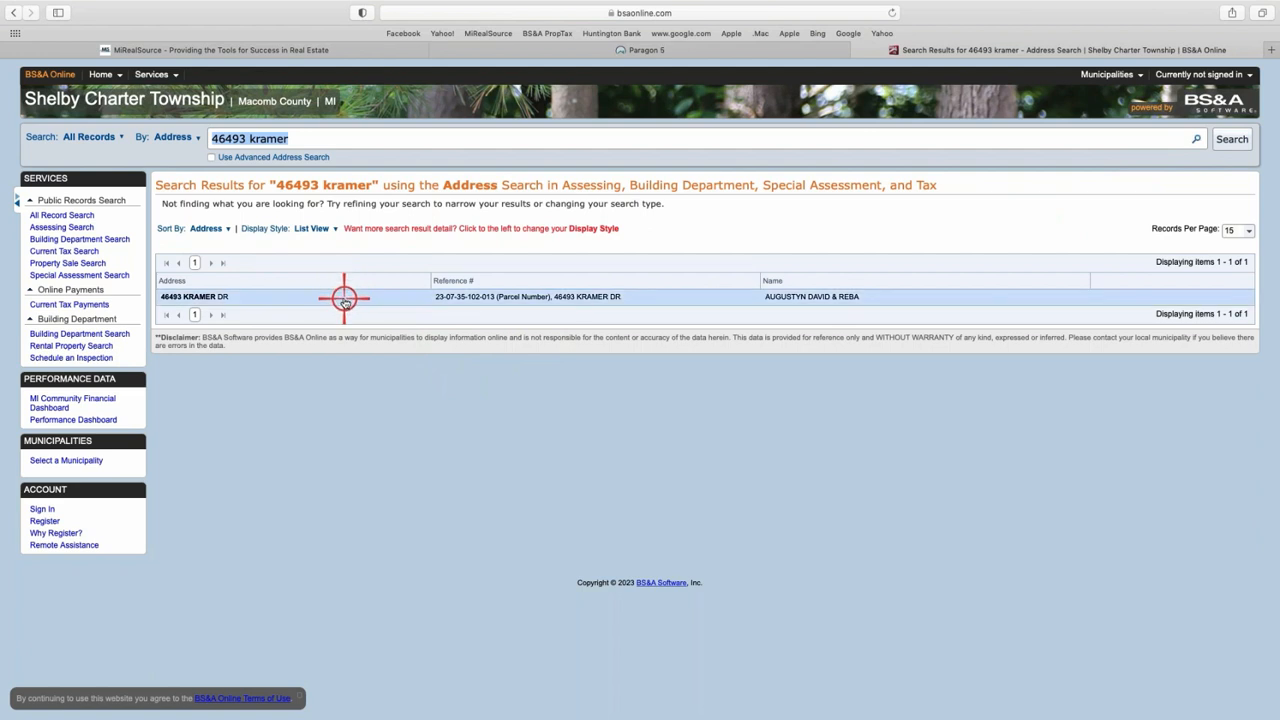
key(super+plus)
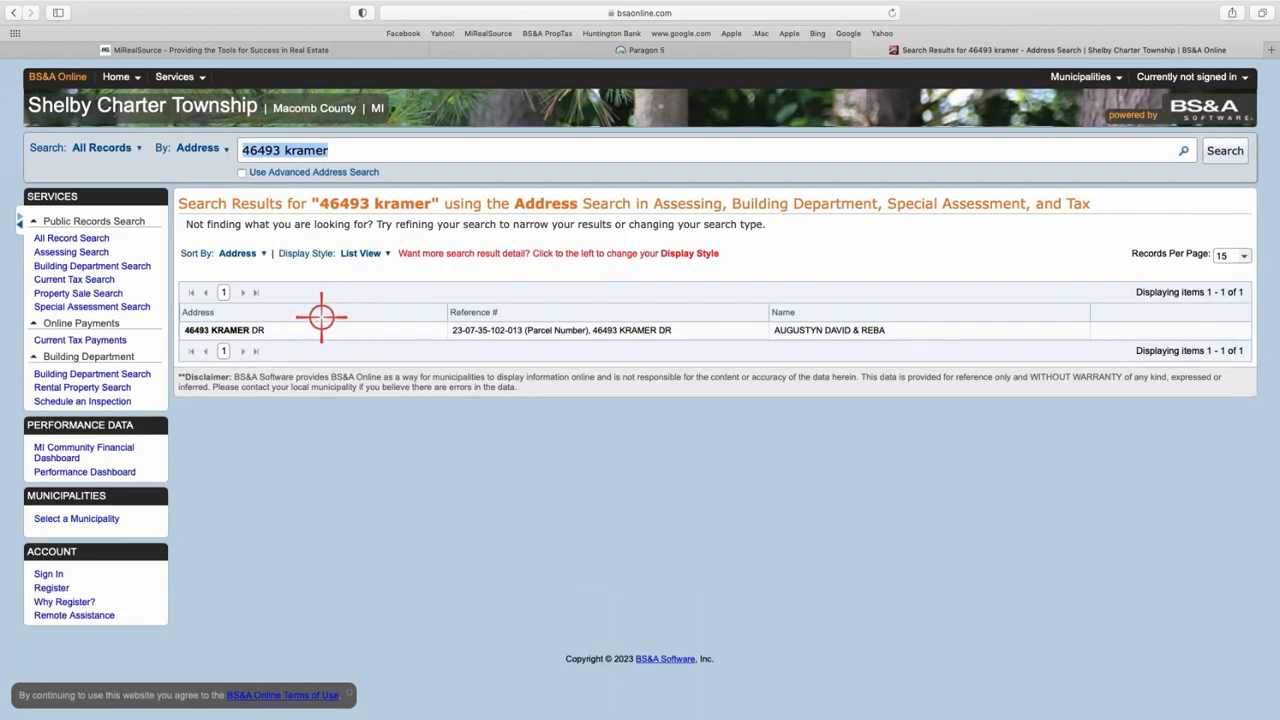
click(384, 330)
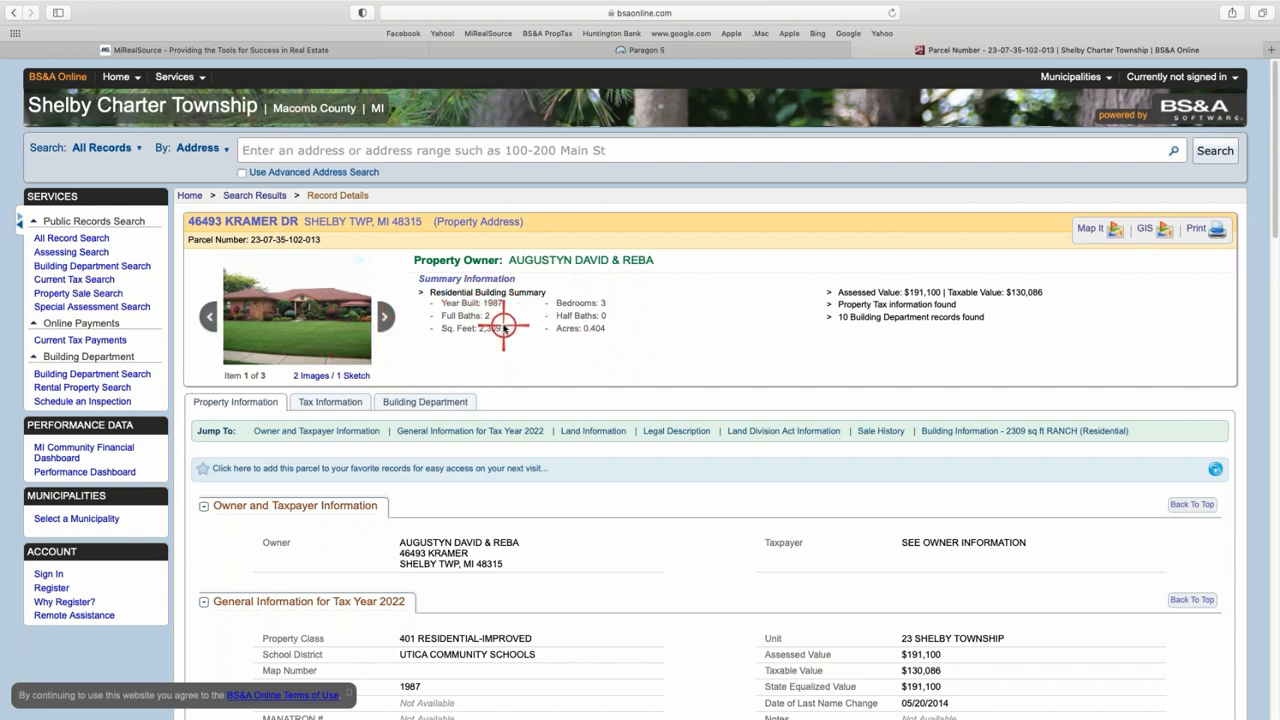
scroll(600, 345, down, 5)
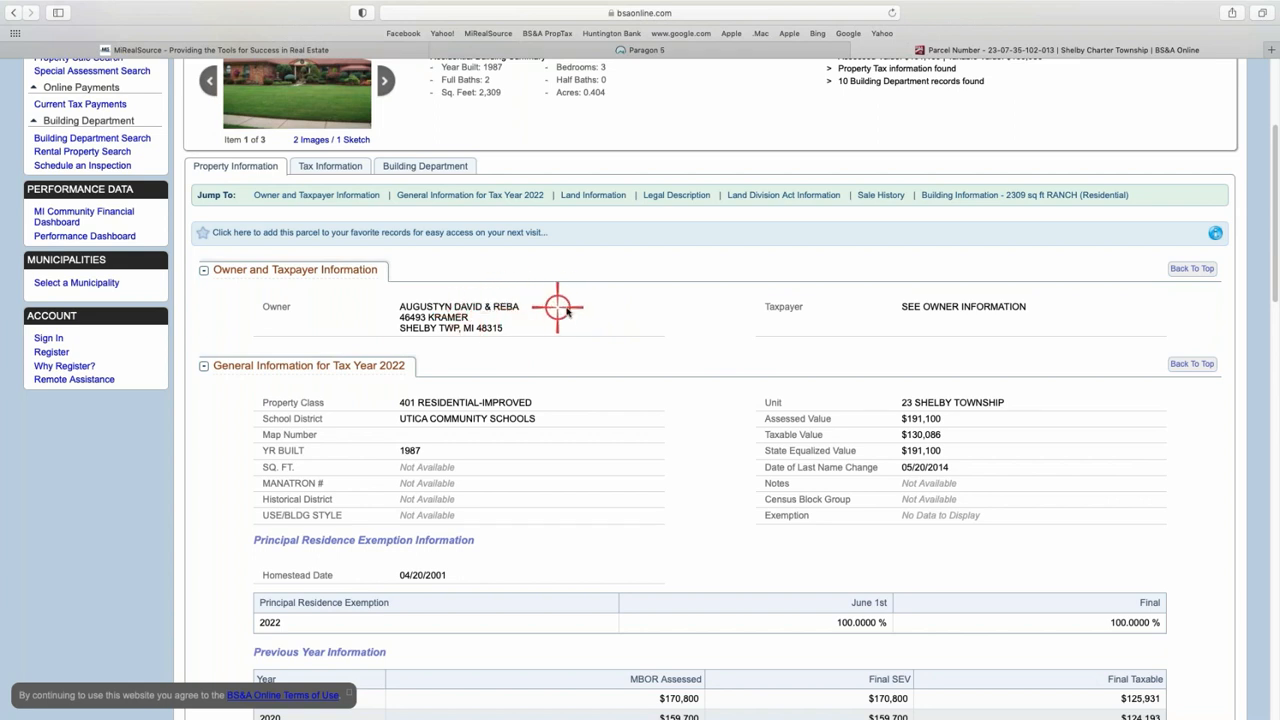
scroll(574, 333, down, 1)
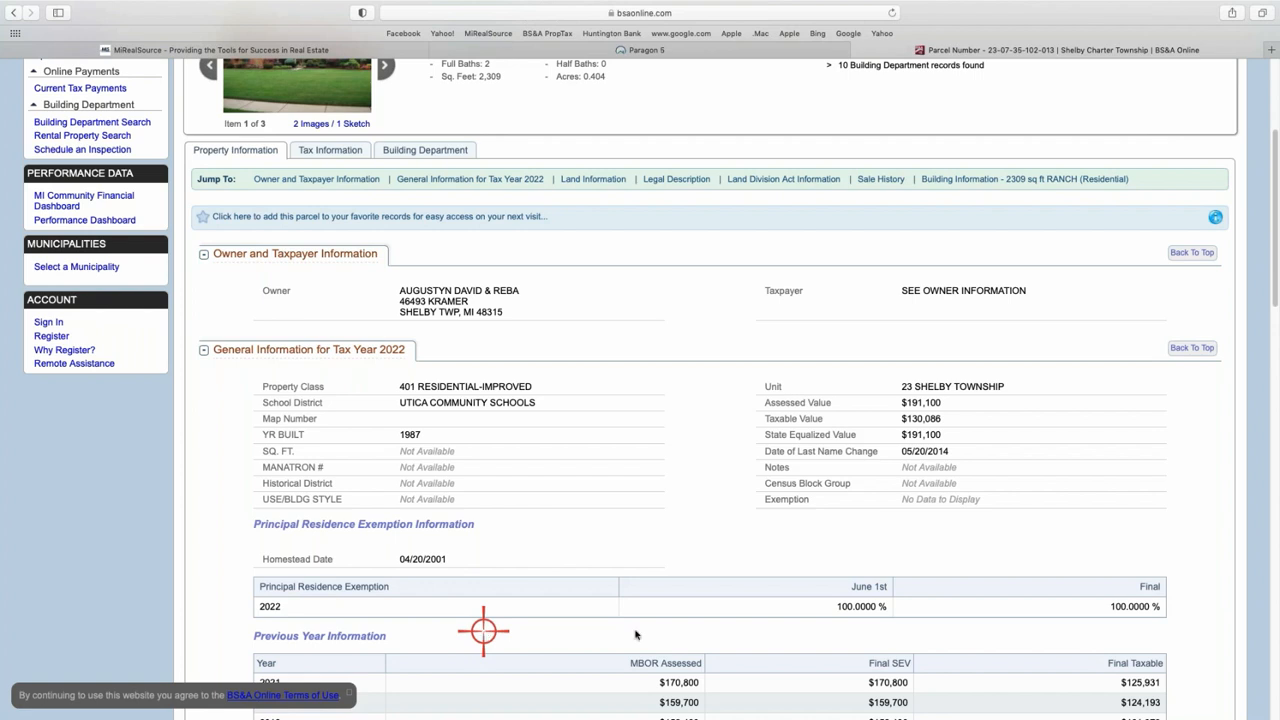
scroll(666, 429, down, 2)
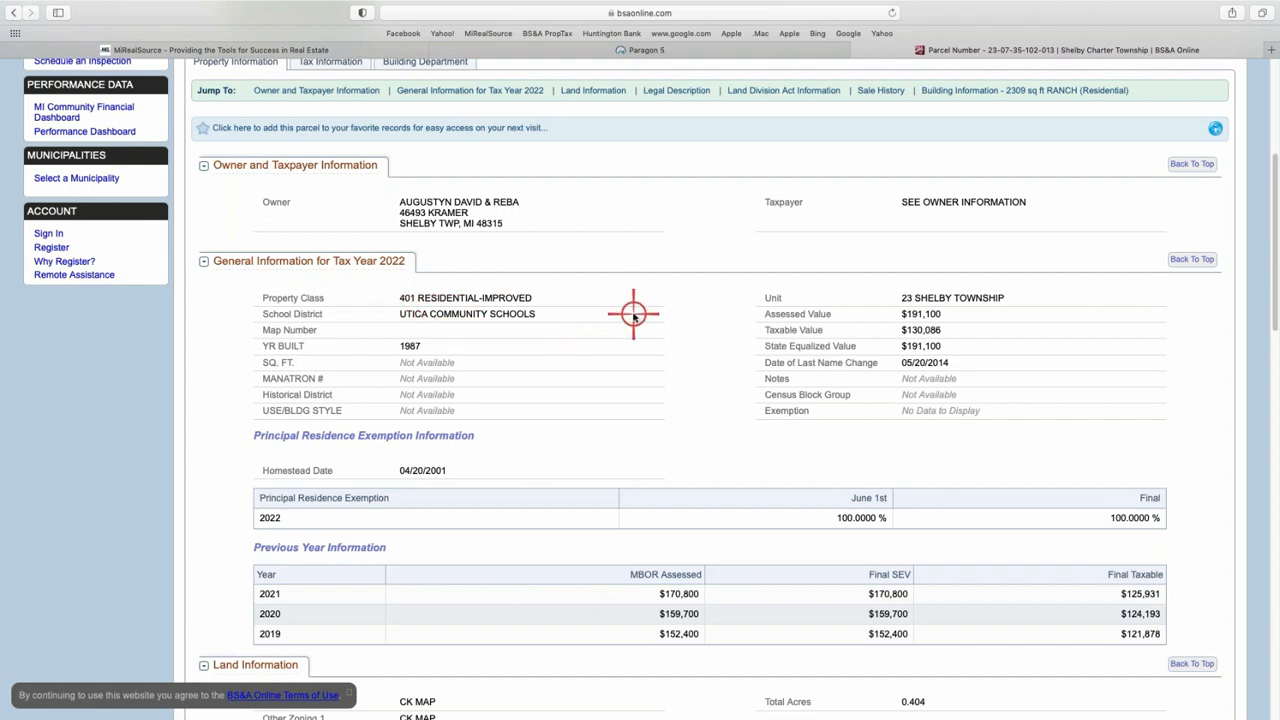
scroll(628, 282, down, 1)
scroll(628, 282, down, 1)
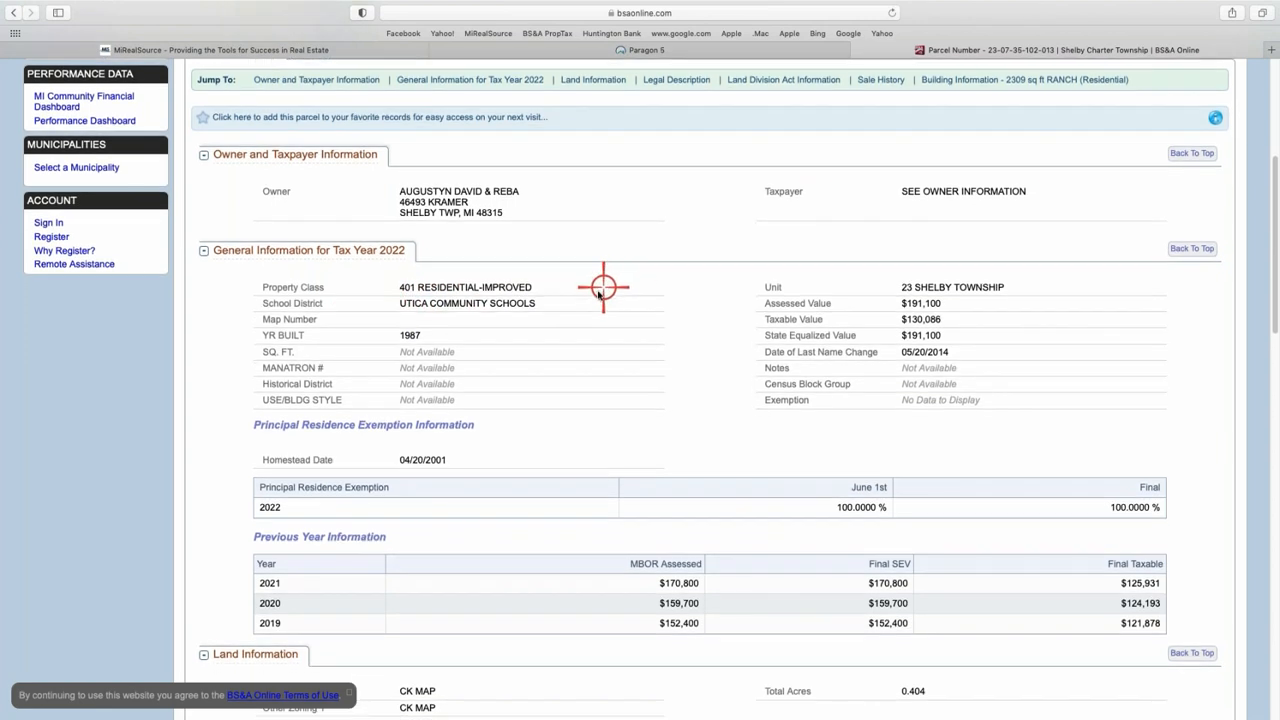
scroll(605, 300, down, 1)
right_click(608, 288)
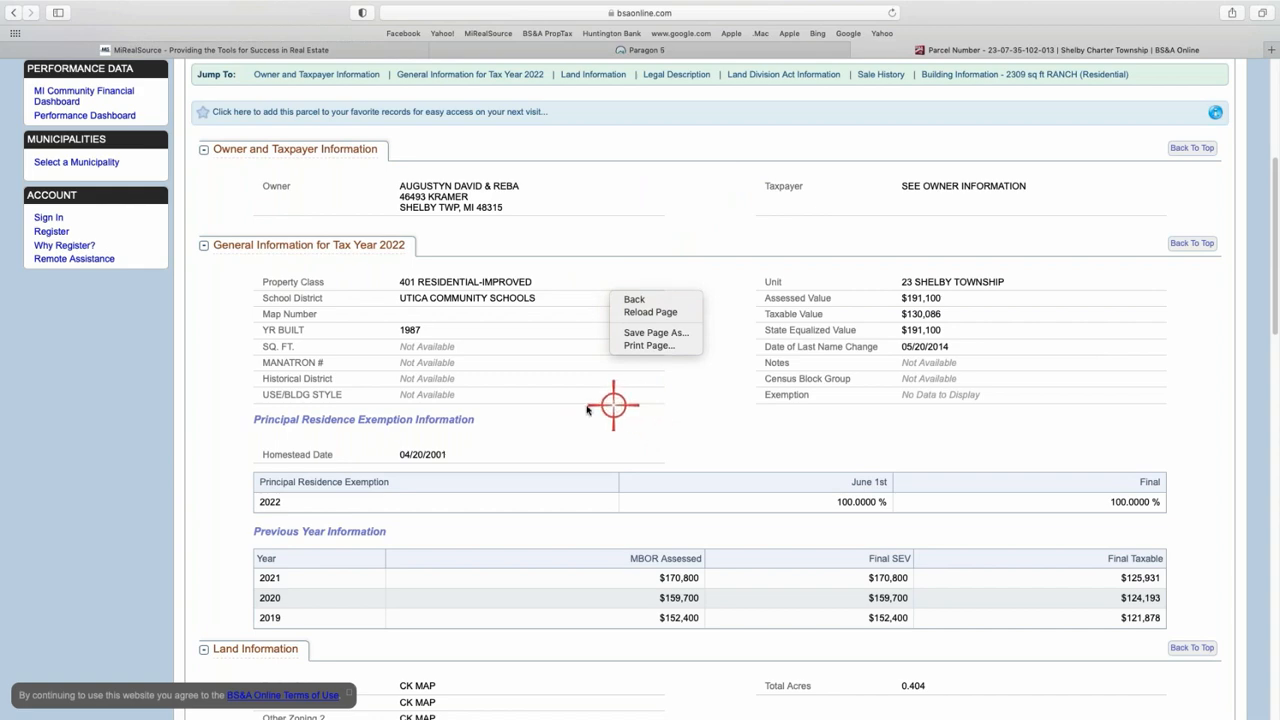
click(1275, 219)
scroll(1271, 165, up, 5)
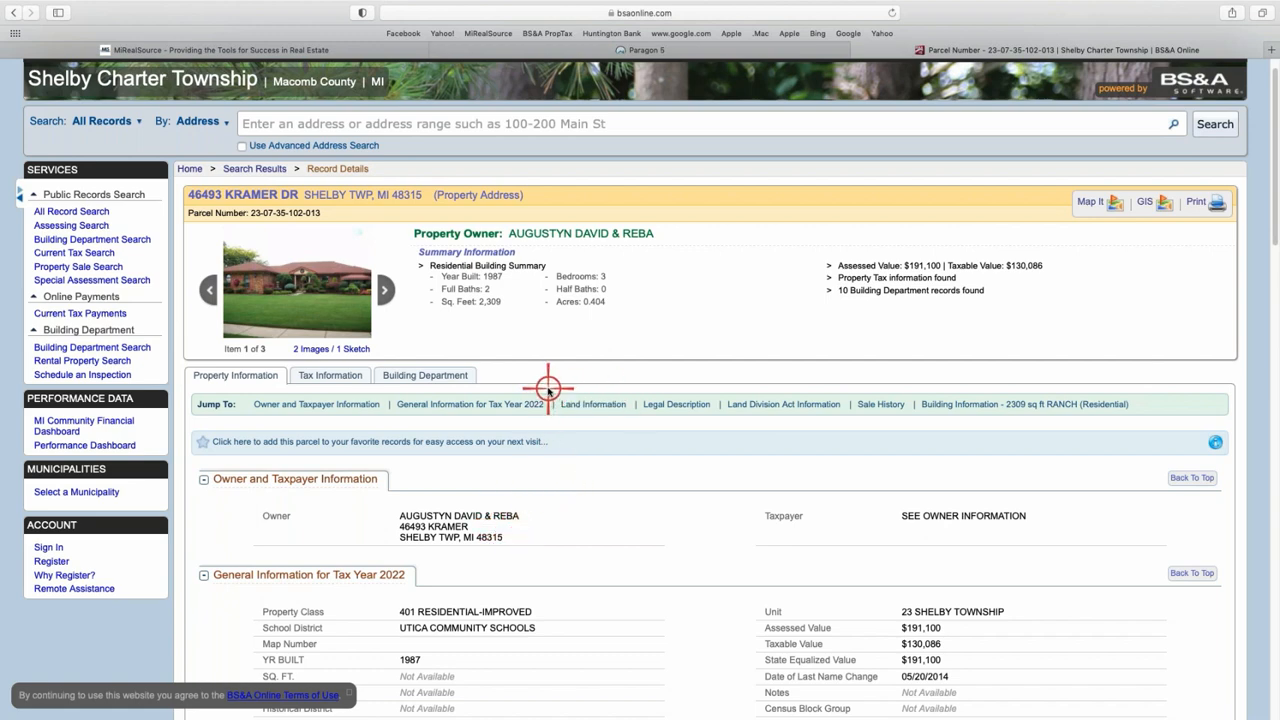
scroll(548, 393, down, 1)
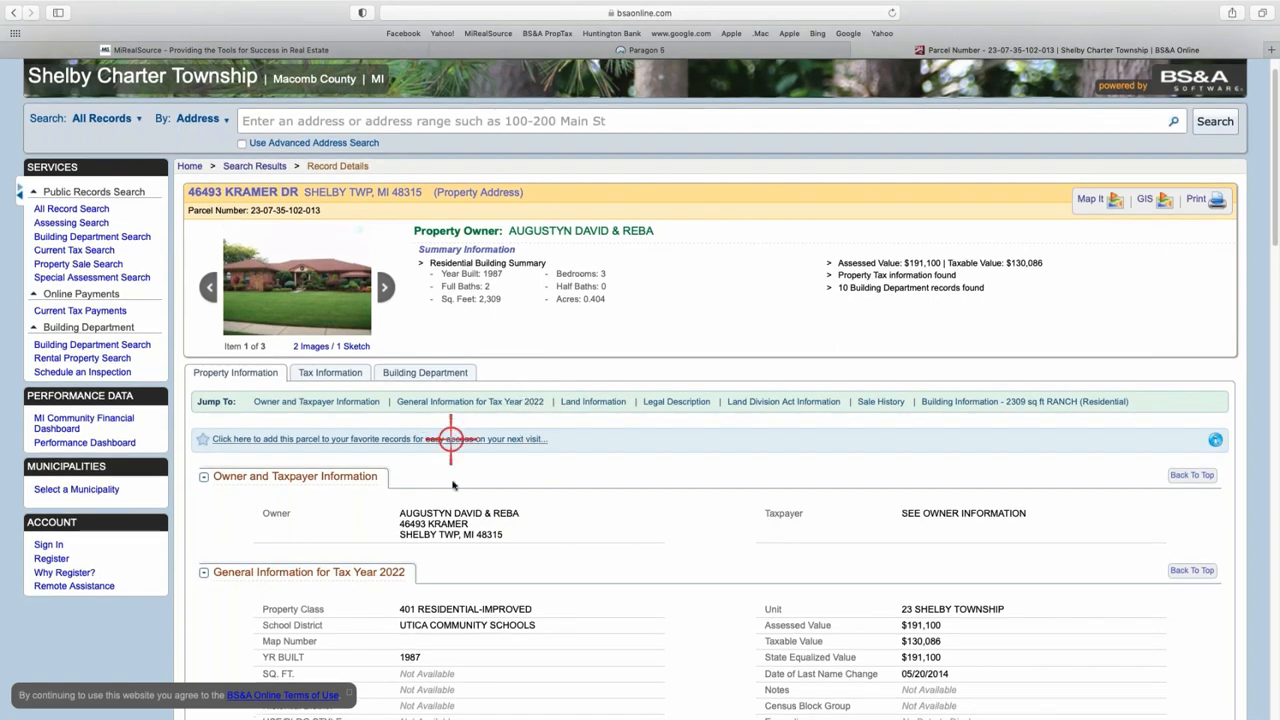
- Show the Tax Information tab with $1,634.13 due and tax history back to 2018
click(330, 372)
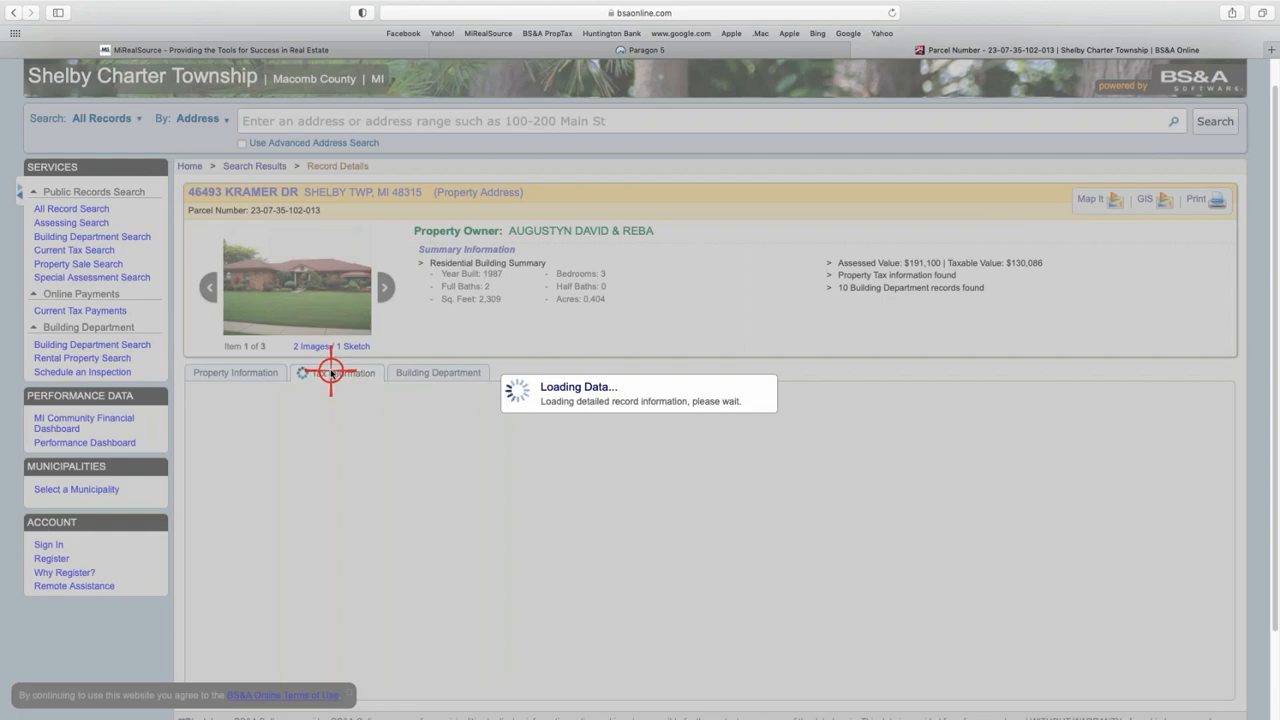
scroll(530, 470, down, 4)
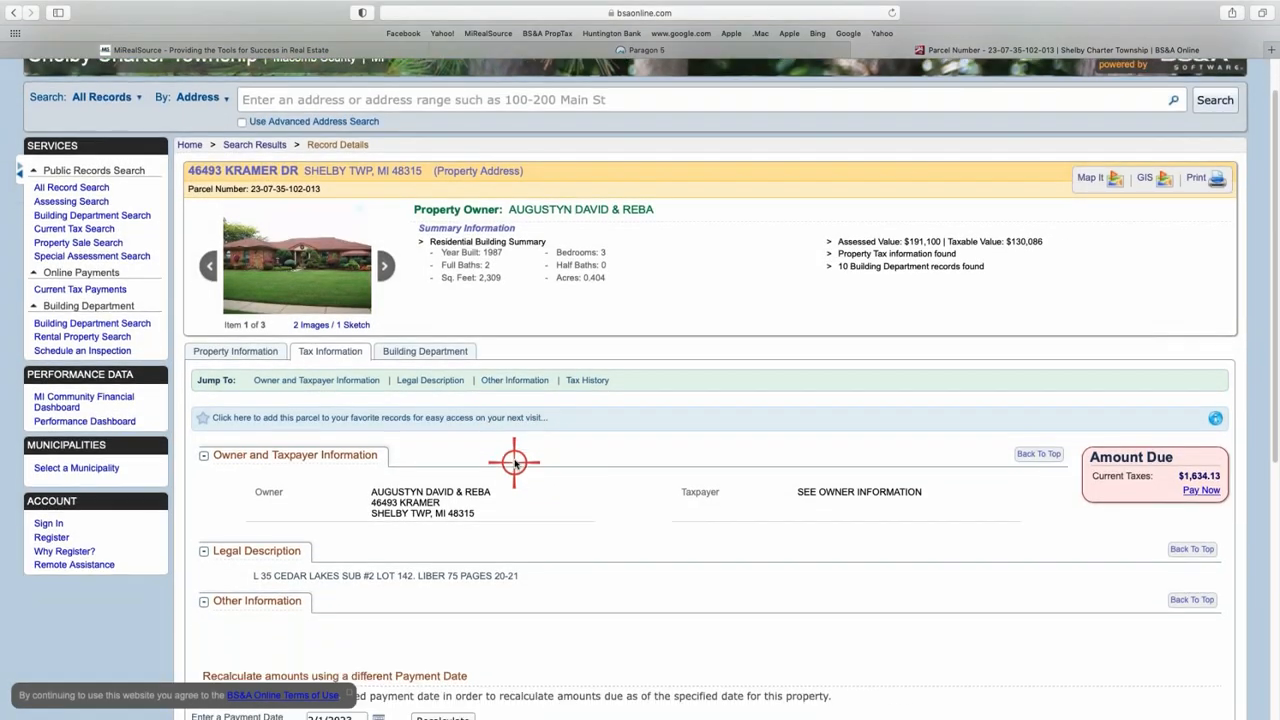
scroll(516, 467, down, 4)
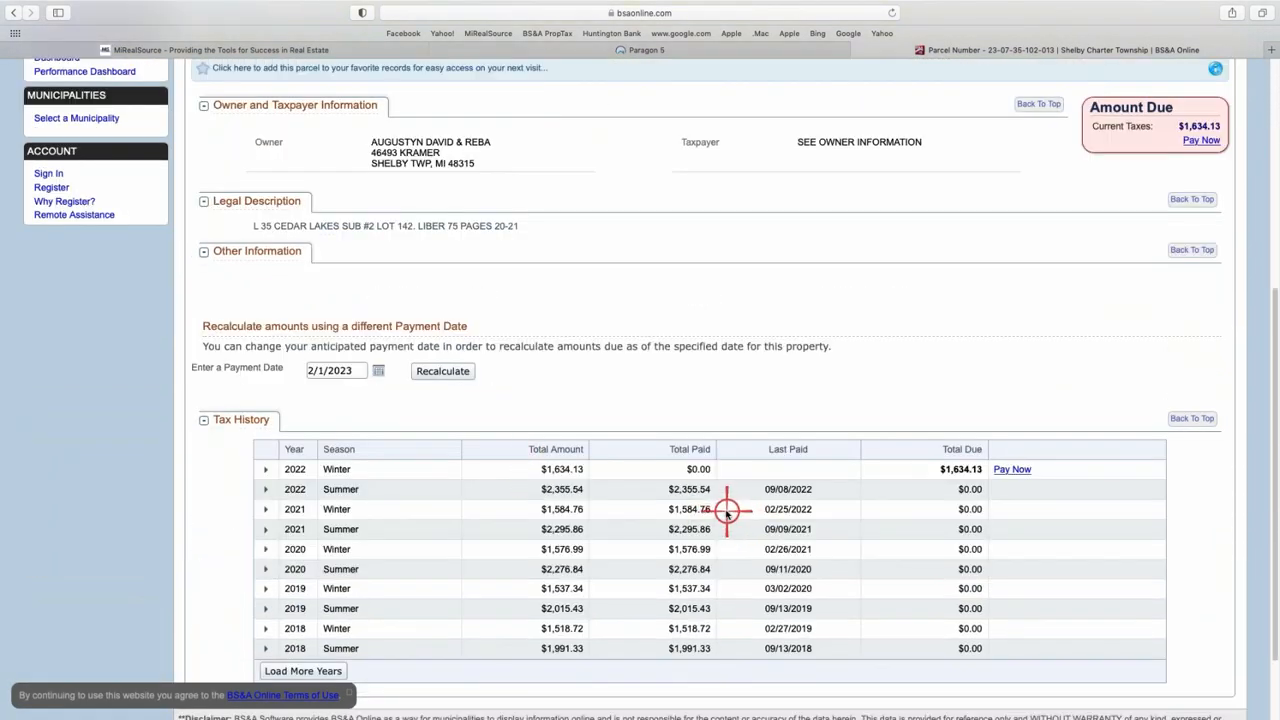
scroll(722, 512, up, 1)
scroll(634, 400, up, 2)
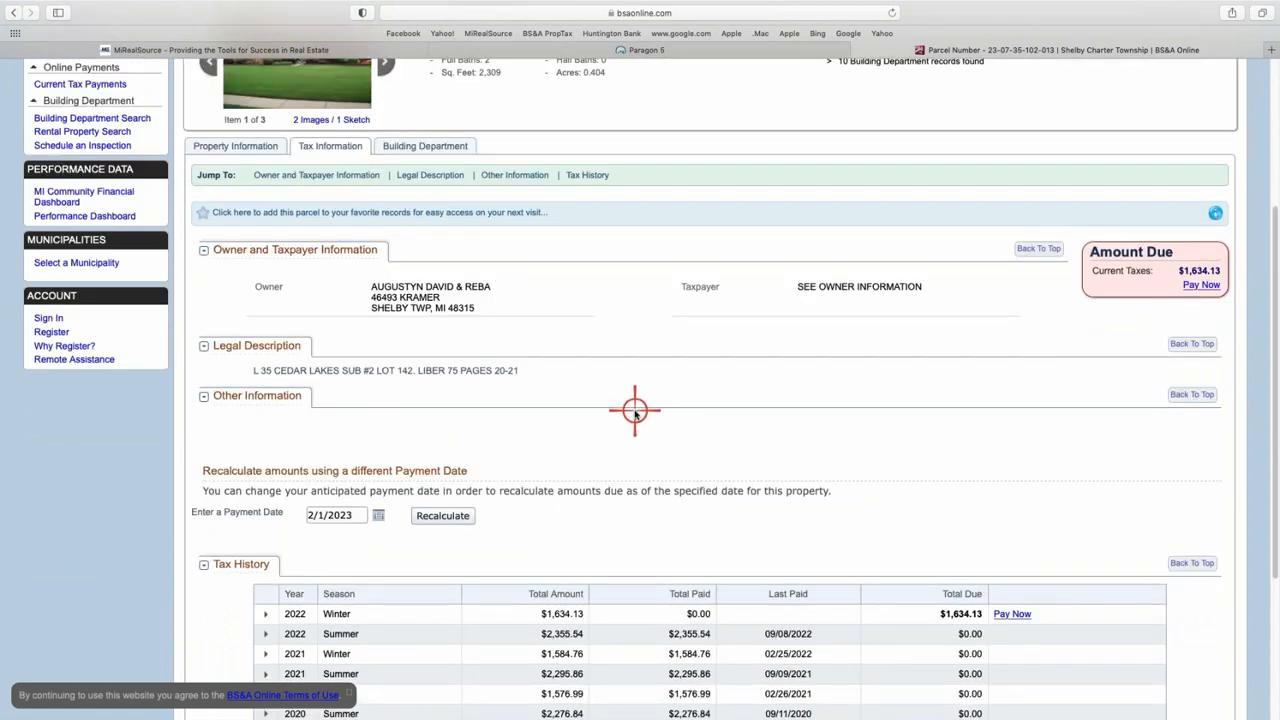
- Review the Building Department tab's two projects and eight finaled permits
click(434, 148)
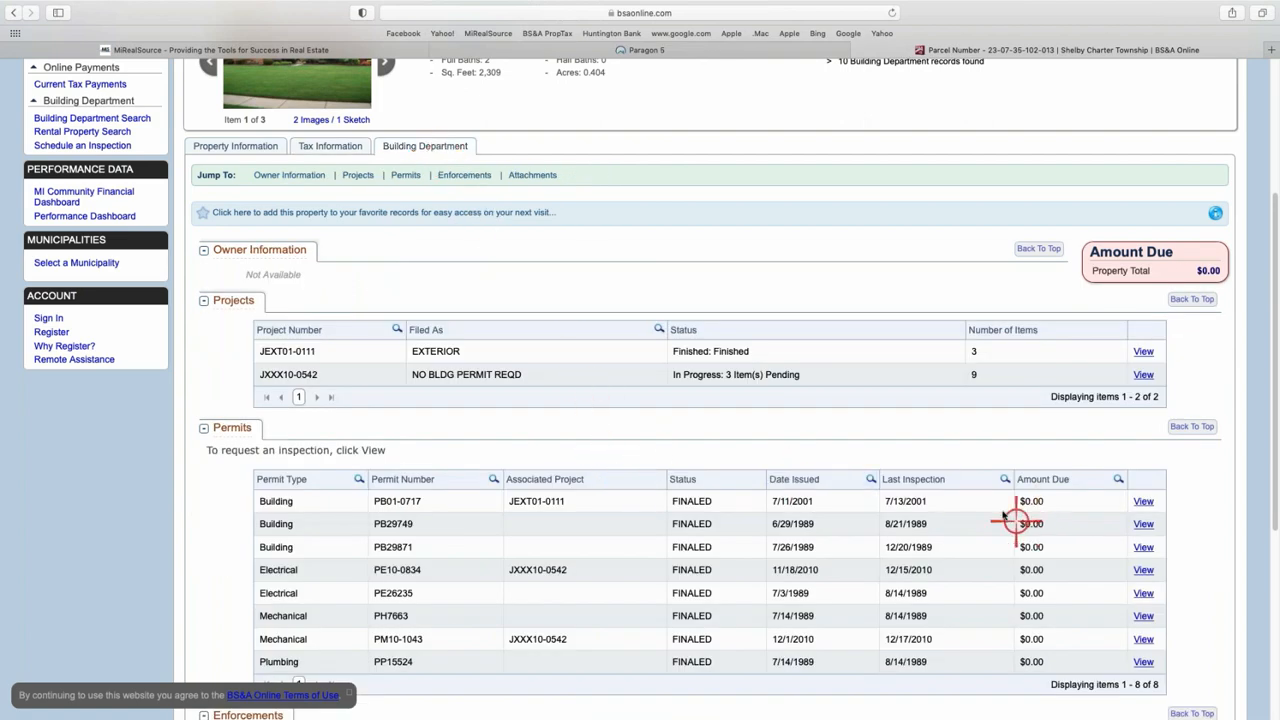
scroll(1000, 510, down, 2)
scroll(716, 380, up, 7)
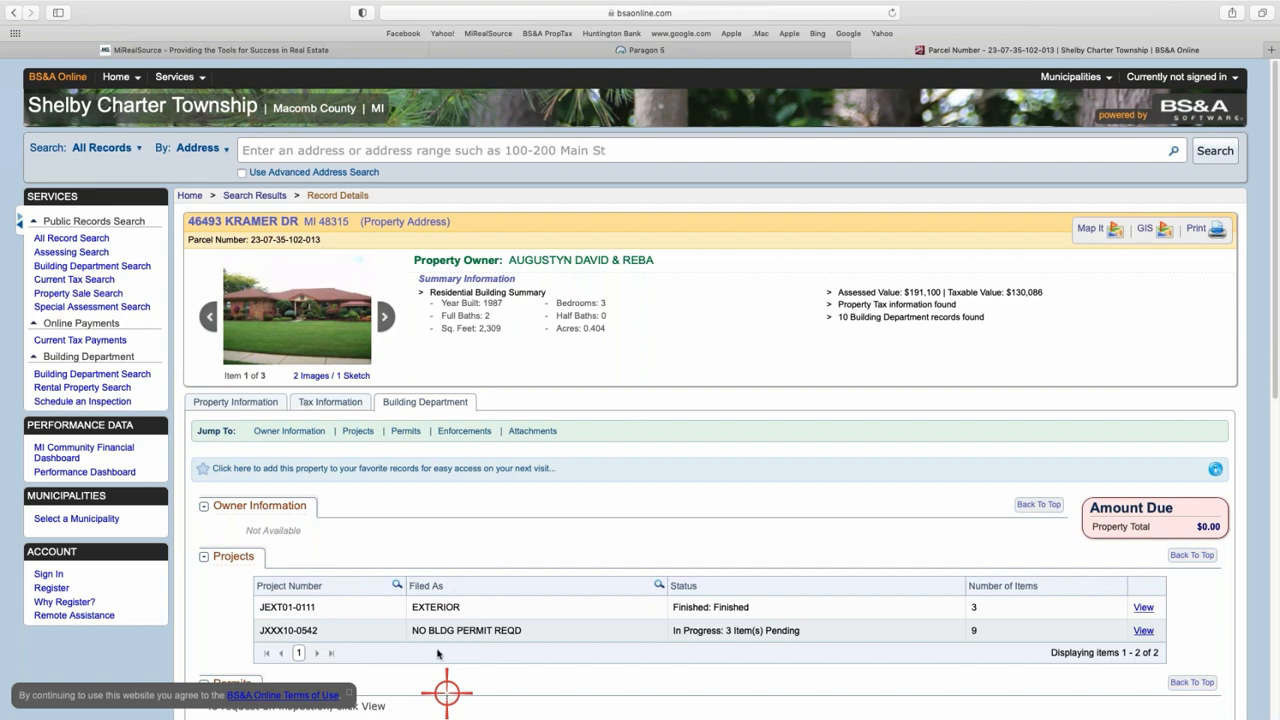
- Recheck the parcel's general information, then return to the Paragon 5 MiRealSource tab
click(251, 401)
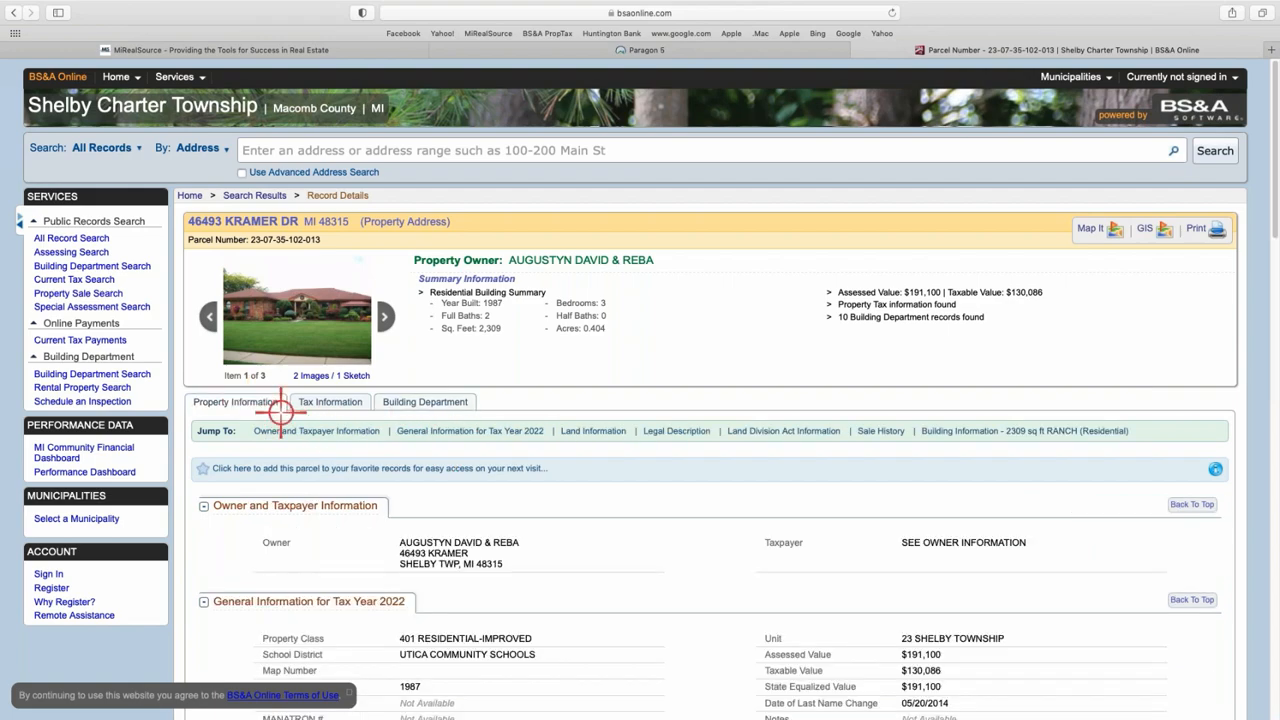
scroll(546, 484, down, 5)
scroll(545, 467, down, 3)
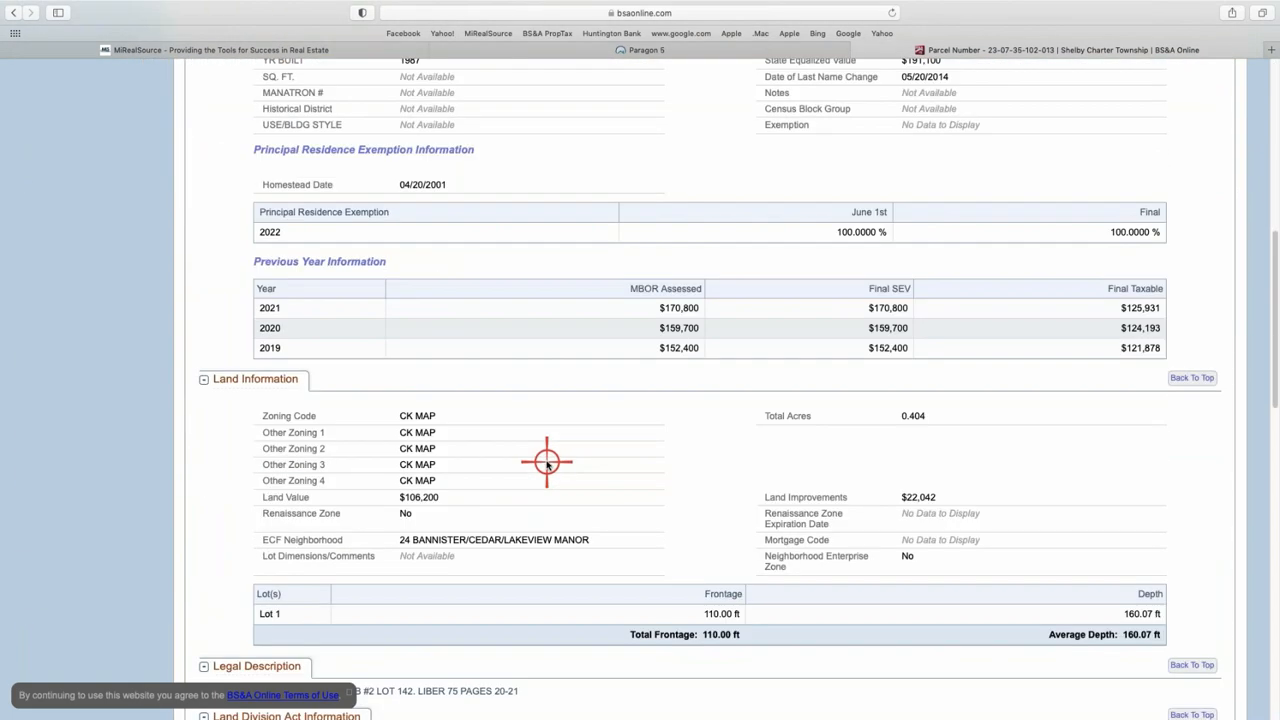
scroll(543, 457, up, 8)
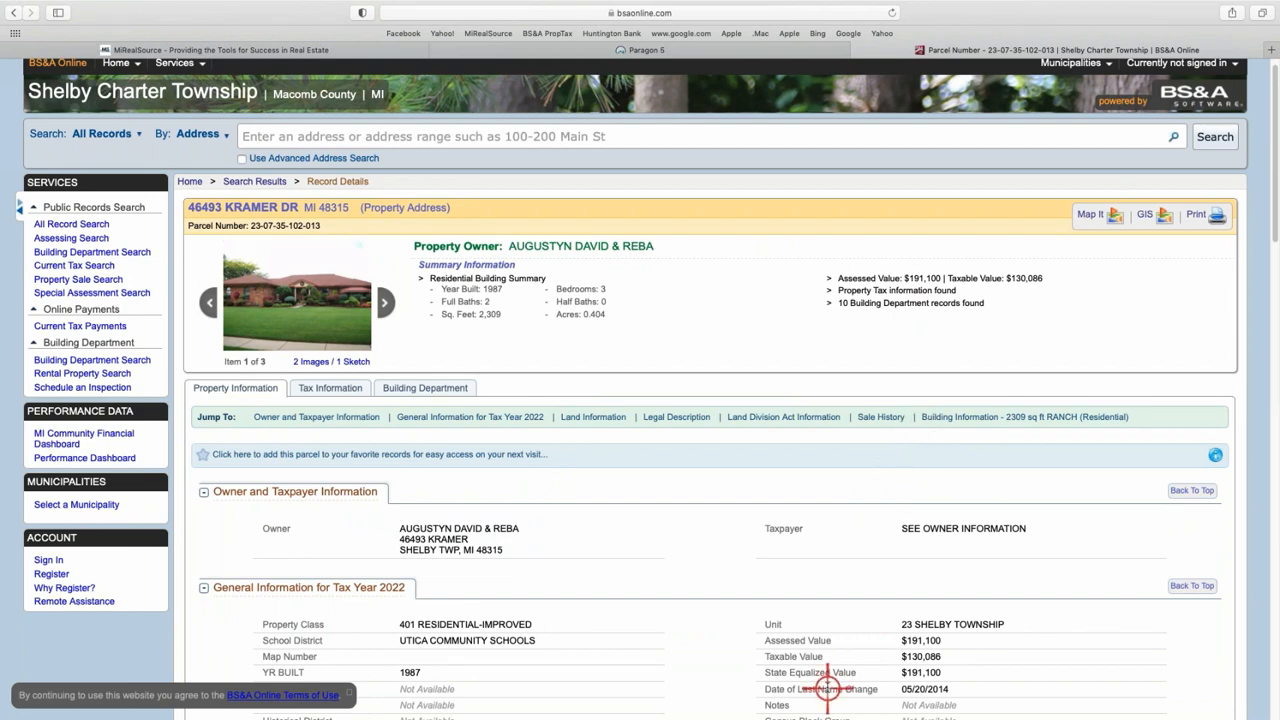
scroll(825, 670, up, 1)
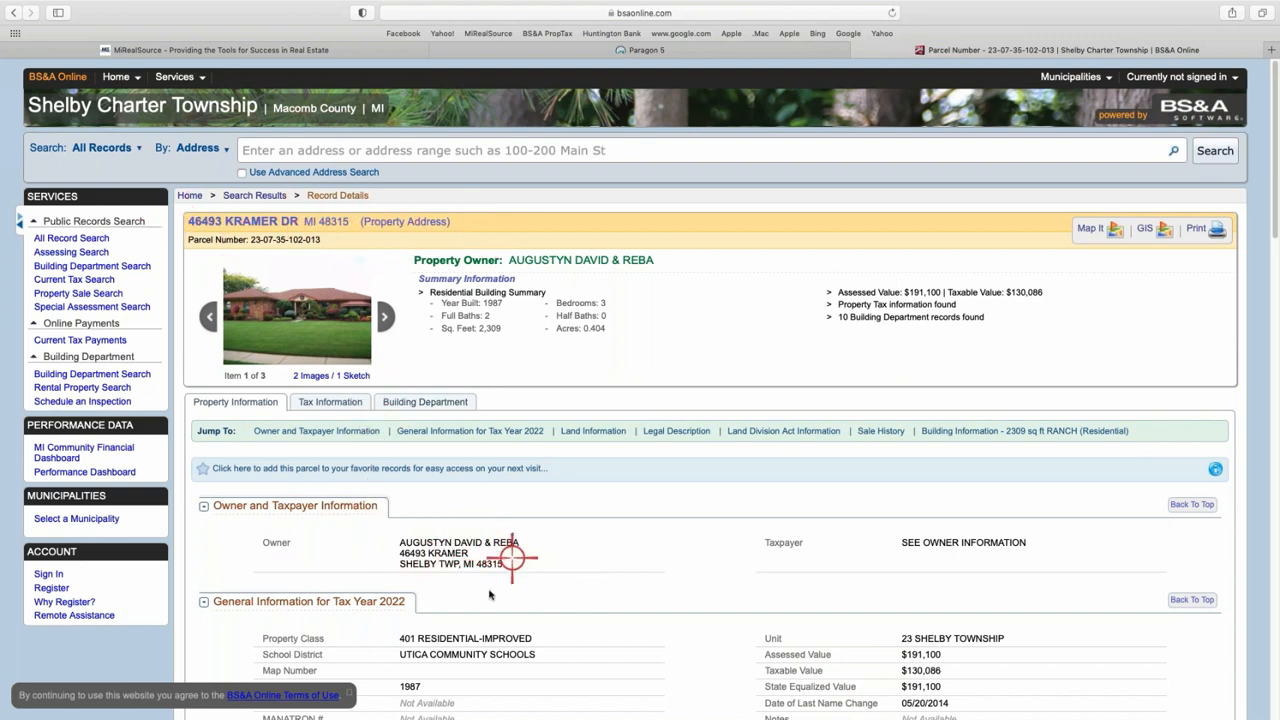
scroll(489, 560, down, 1)
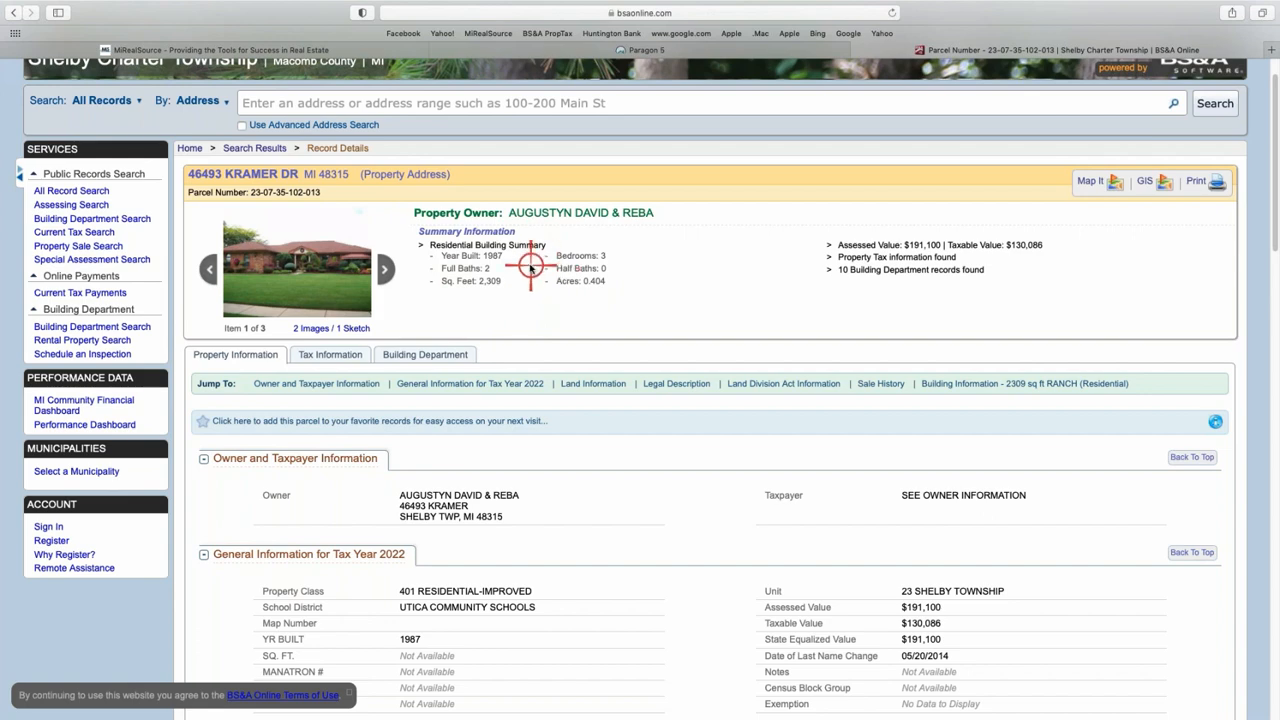
scroll(509, 316, up, 1)
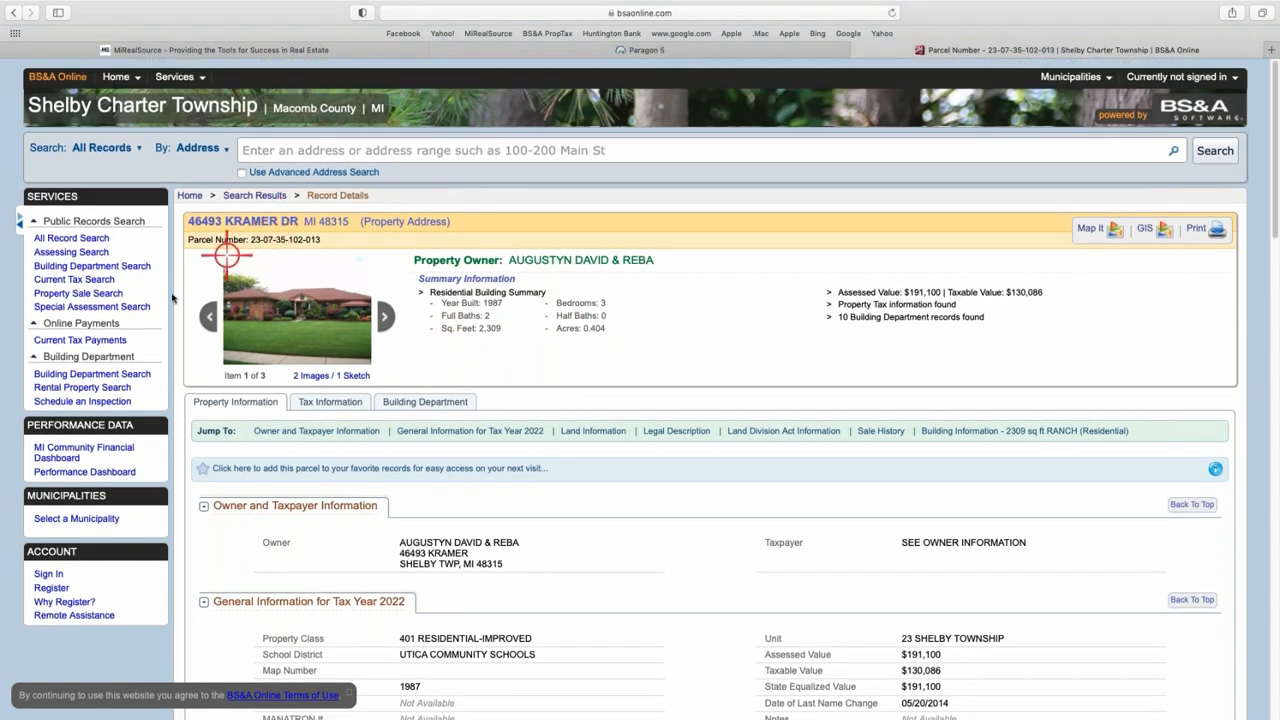
click(497, 50)
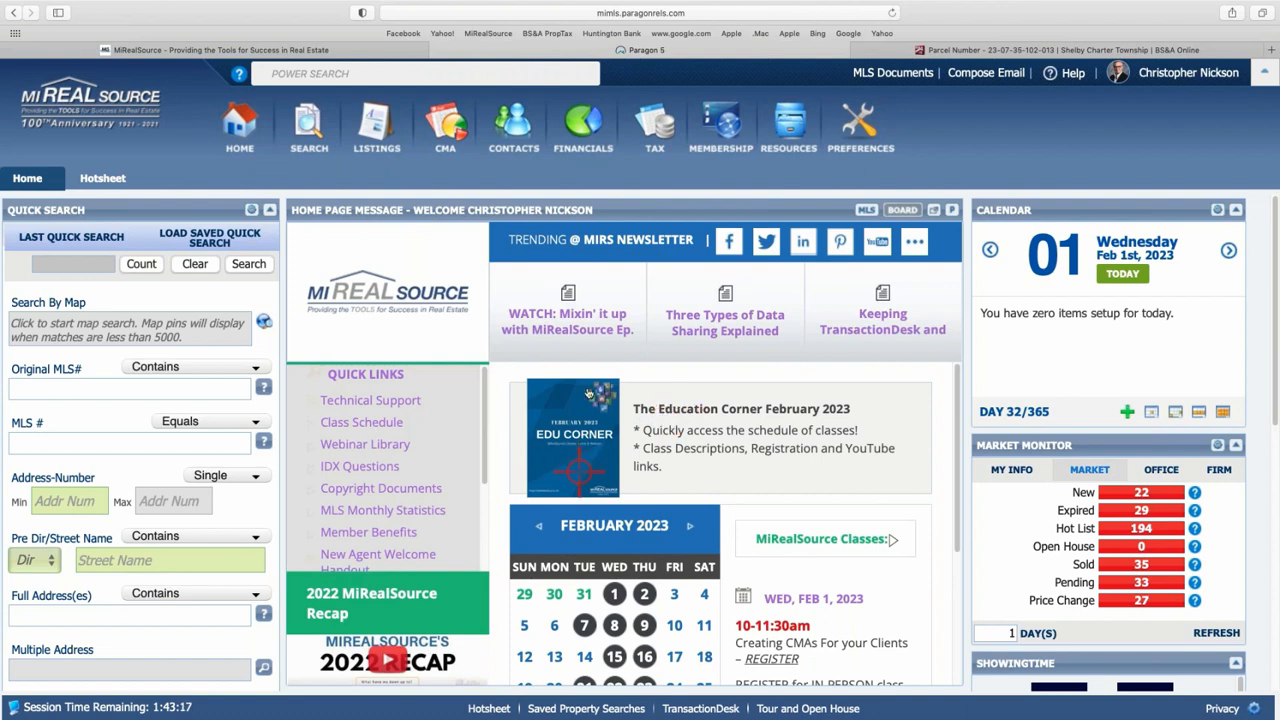
- Start a new RESIDENTIAL search from the Search by Class menu
mouse_move(314, 132)
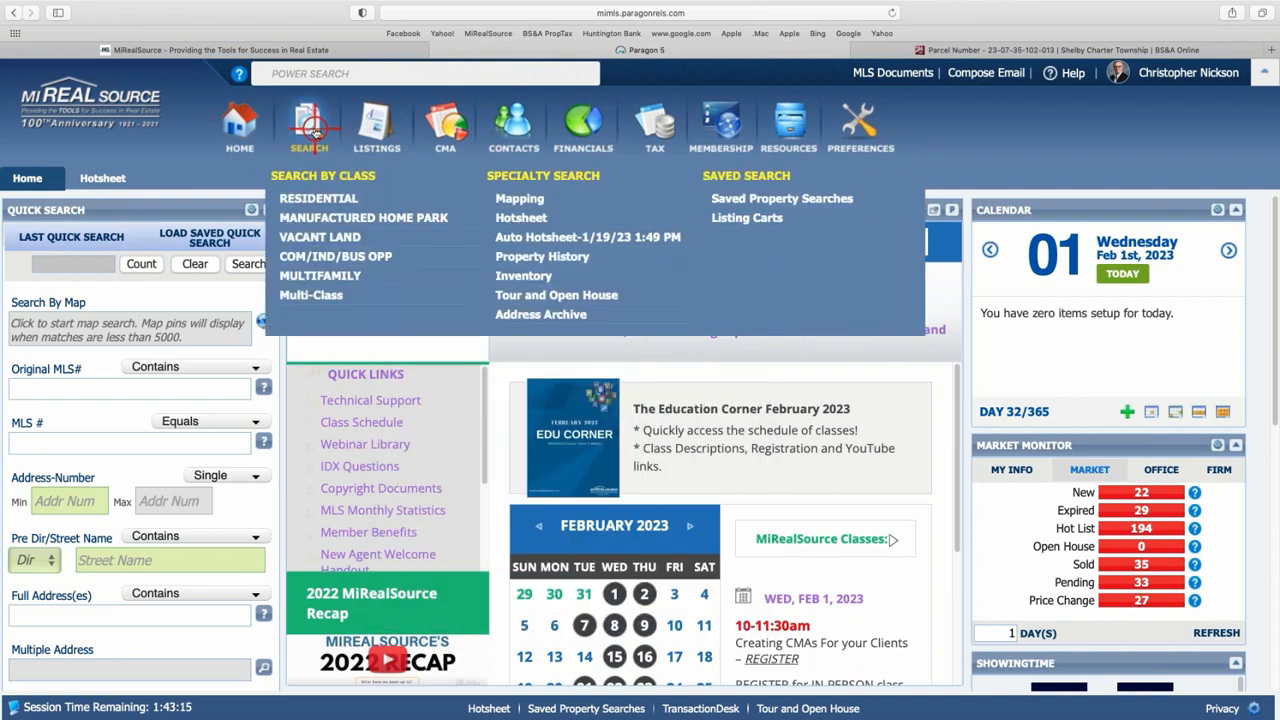
click(324, 199)
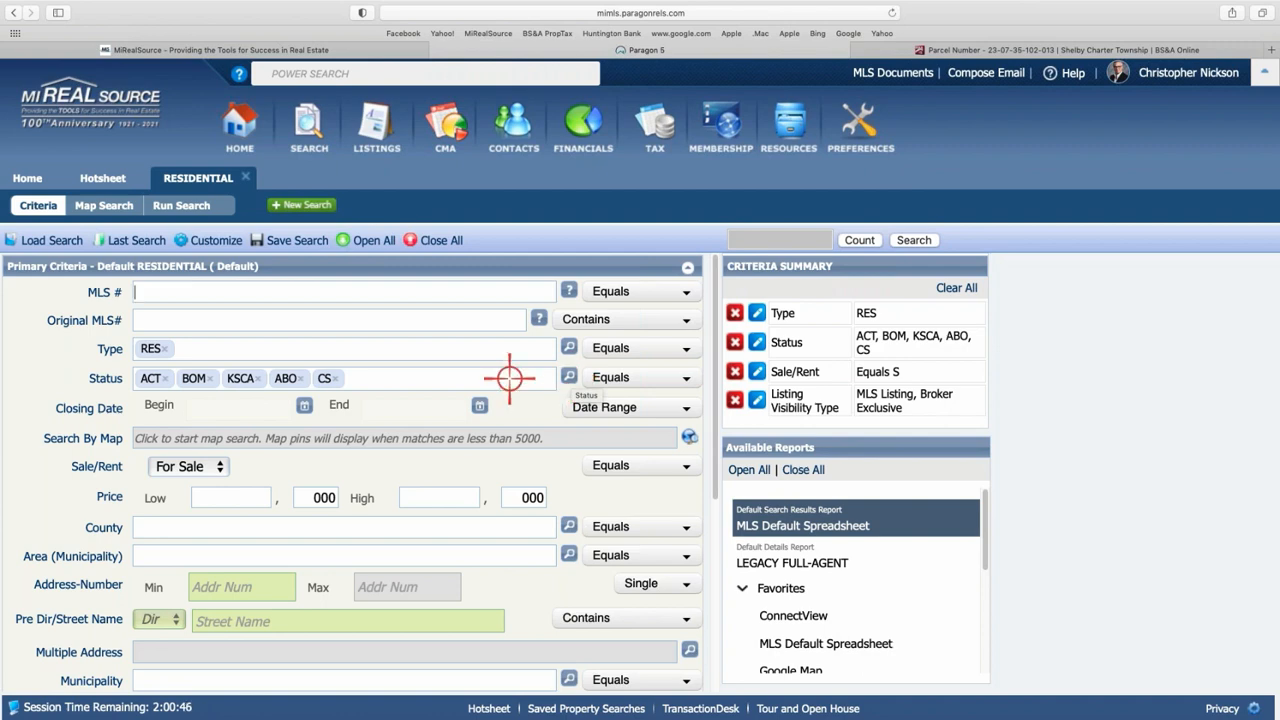
- Add 2 - Sold and 3 - Pending to the search's statuses
click(567, 377)
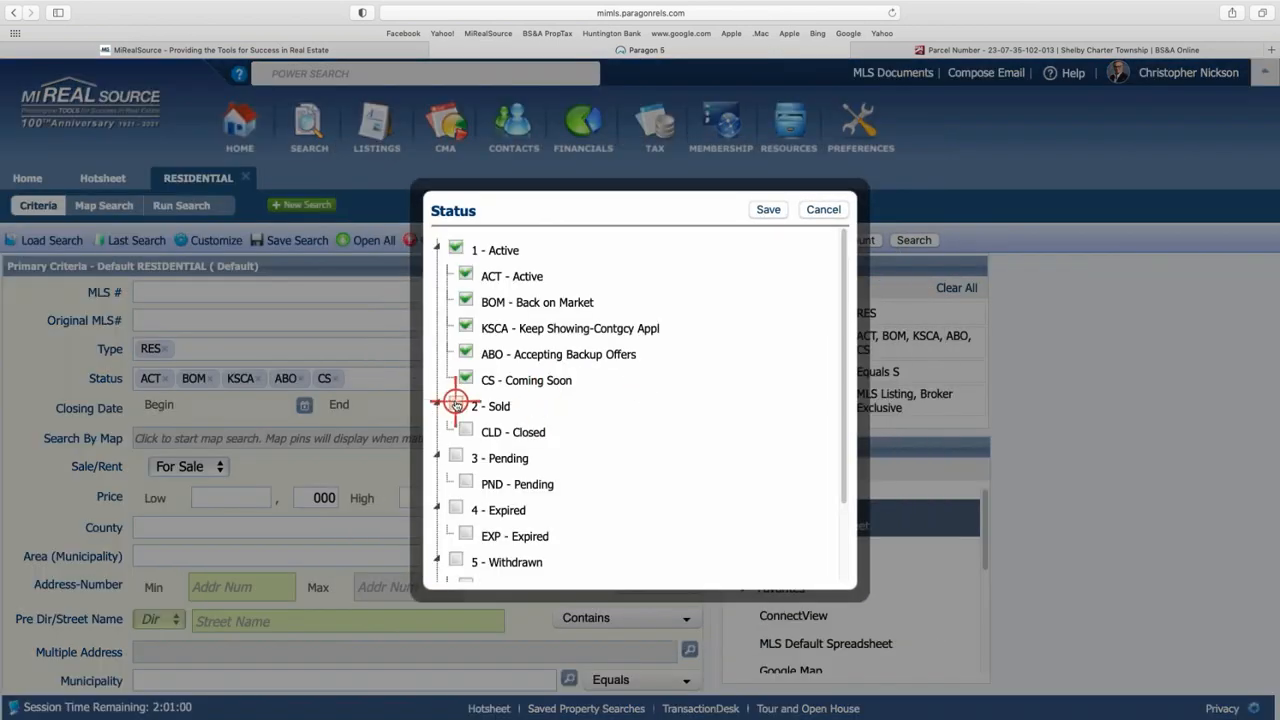
click(456, 404)
click(456, 455)
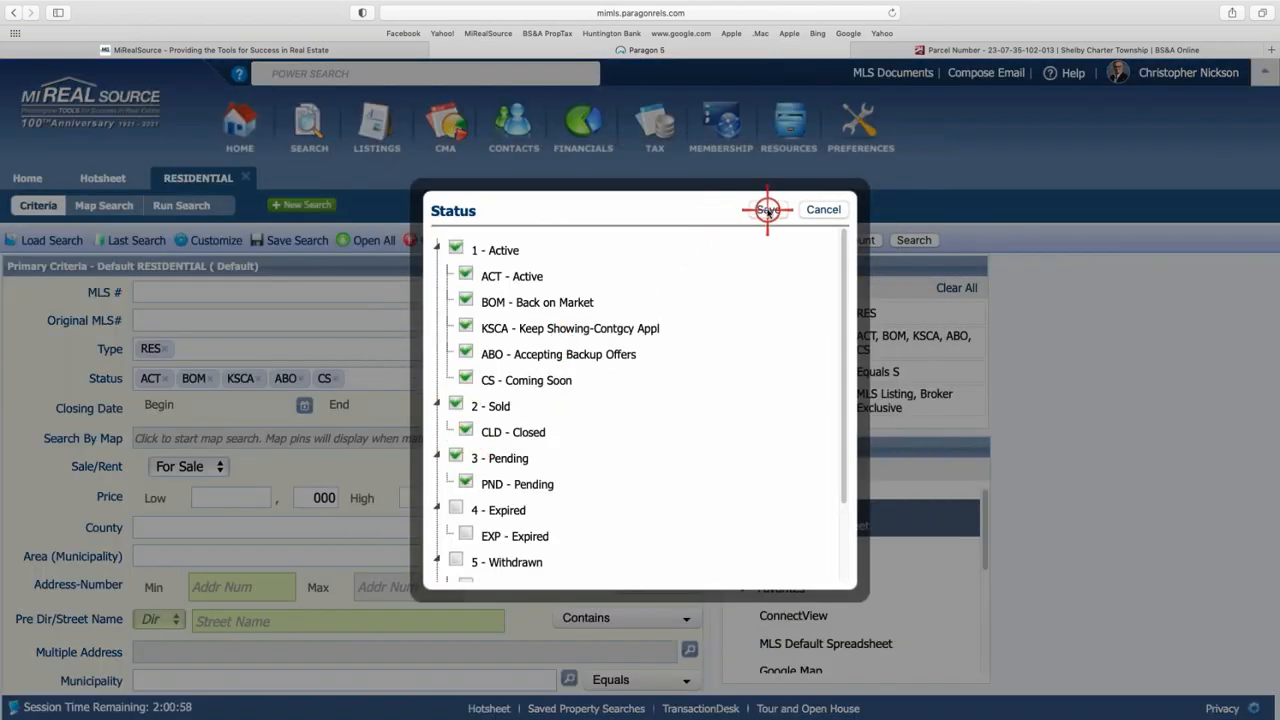
click(767, 210)
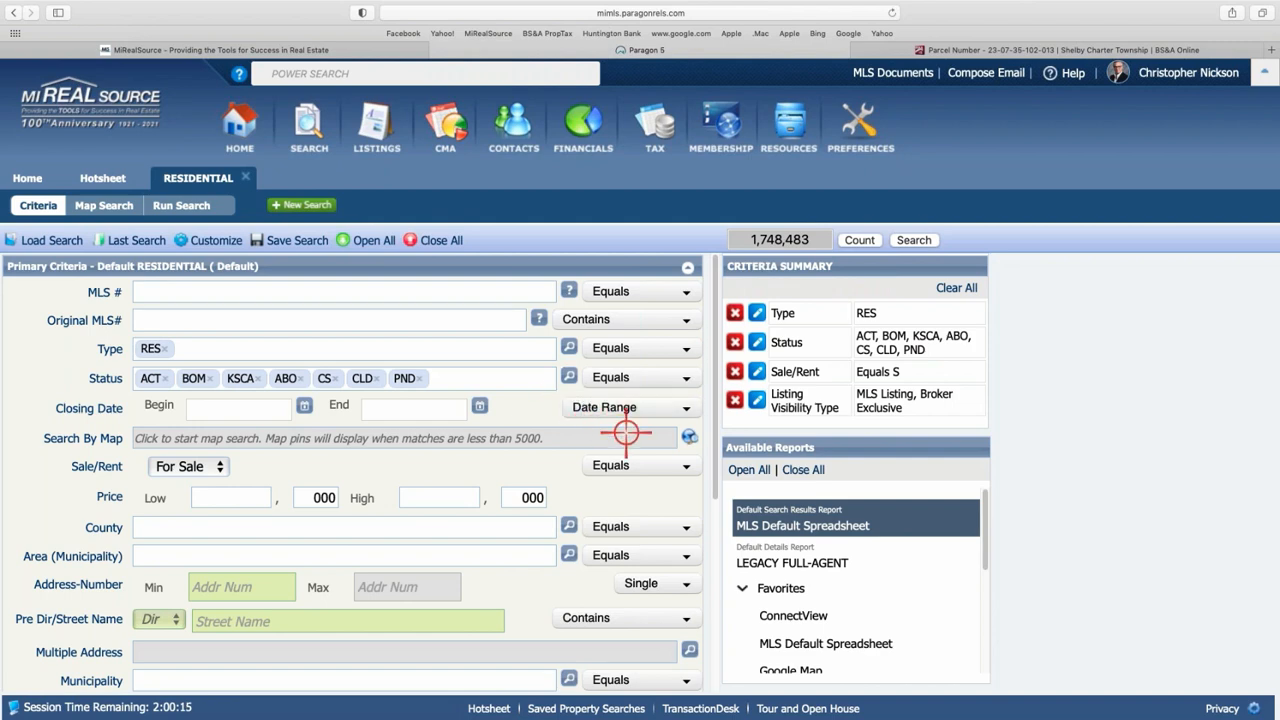
- Set the Closing Date Range to 12 Months Back
click(686, 408)
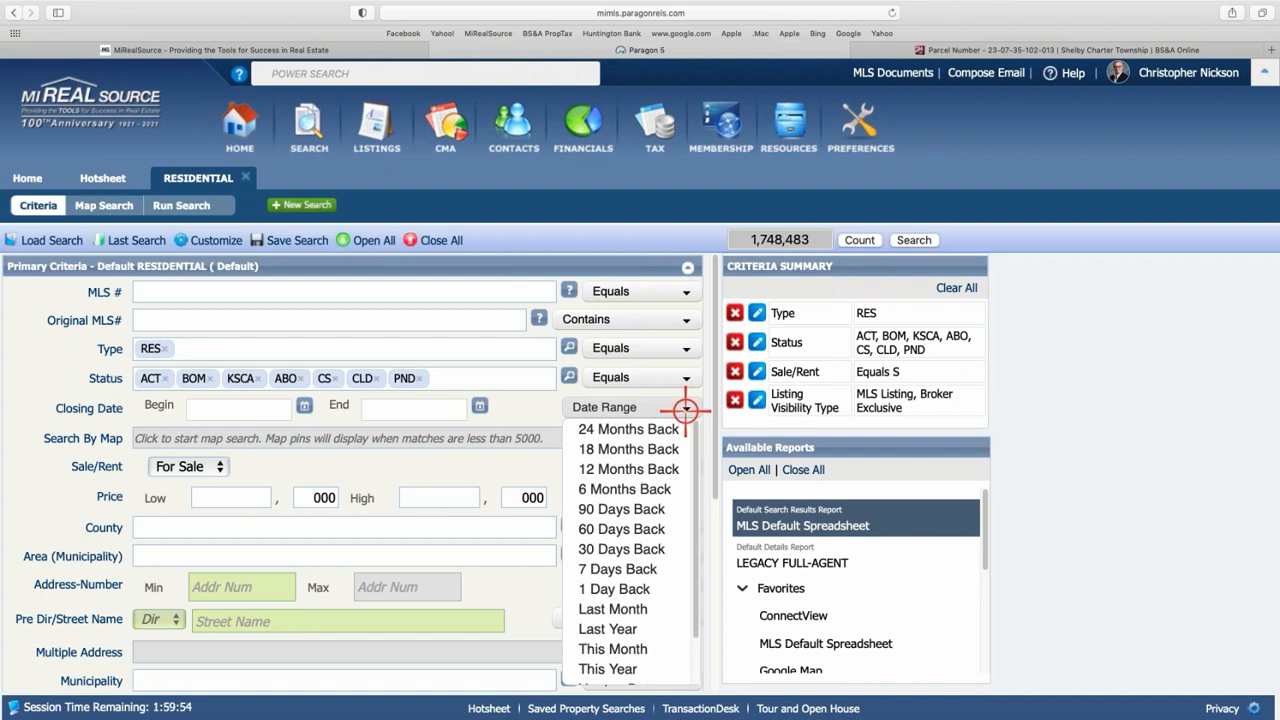
click(637, 471)
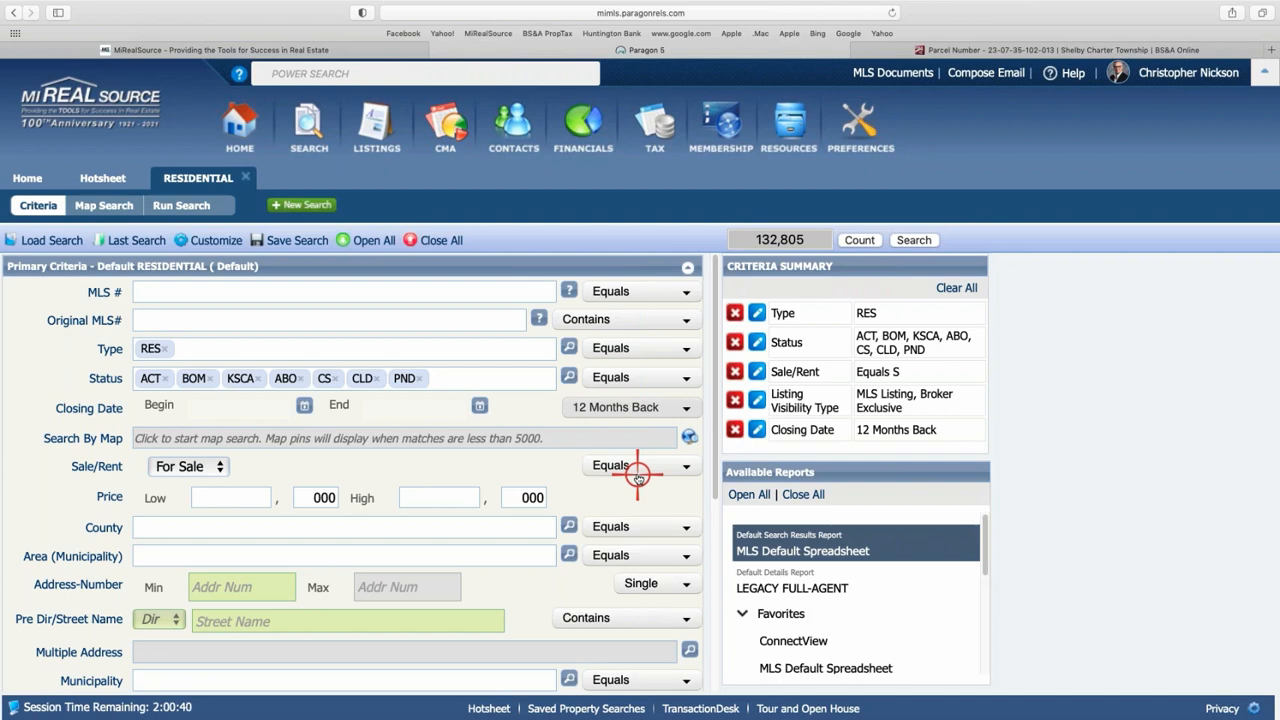
- Add Structure Style 1S and enter 2000 as the maximum Year Built
scroll(384, 537, down, 2)
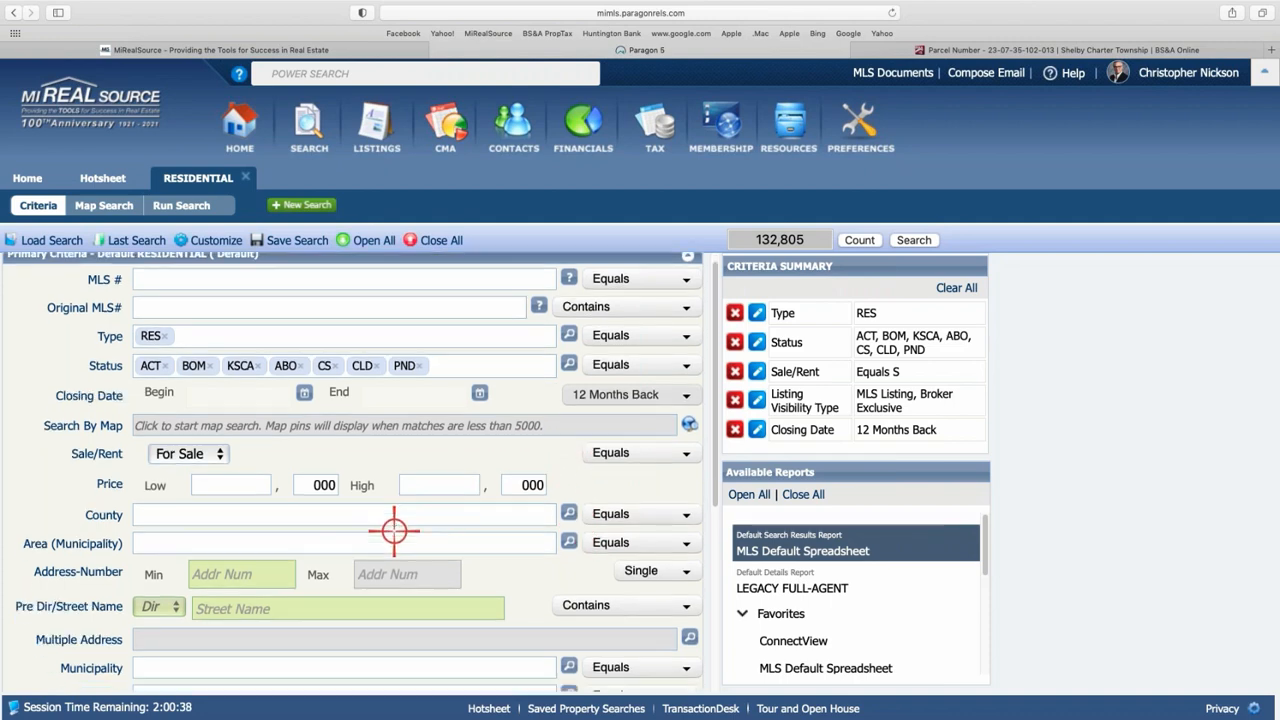
scroll(392, 488, down, 1)
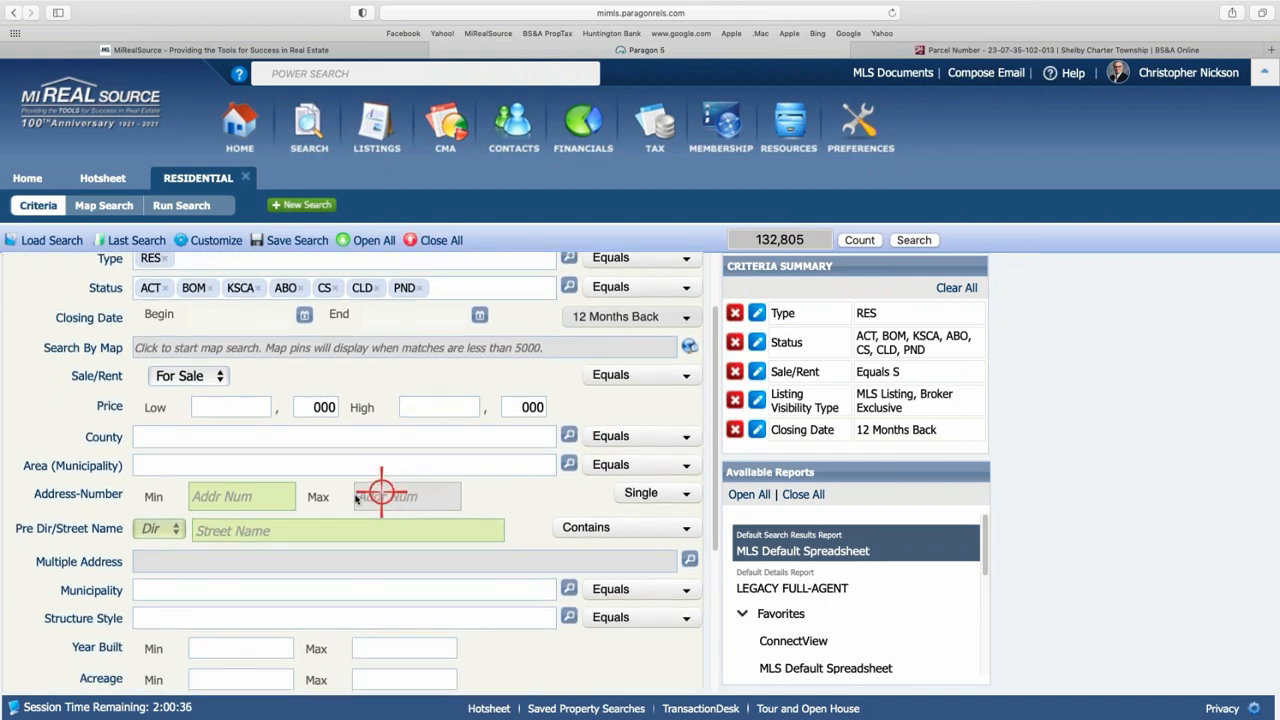
scroll(280, 491, down, 1)
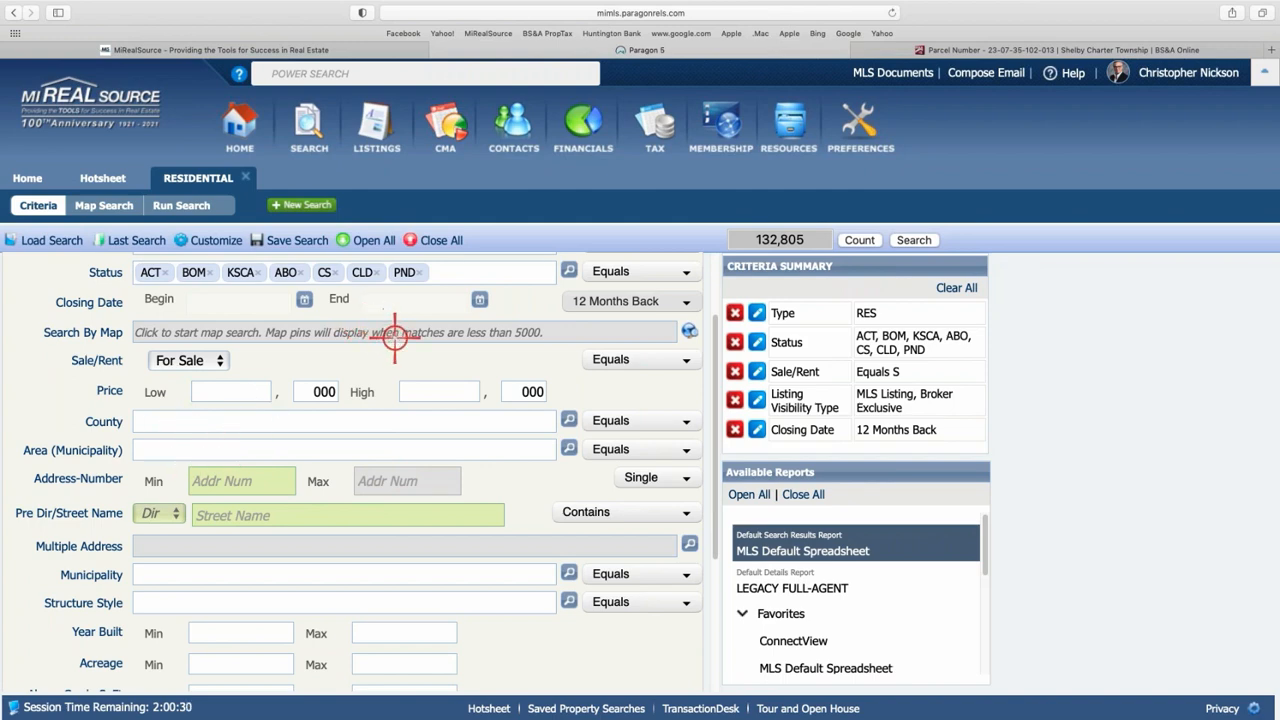
scroll(458, 412, down, 2)
scroll(454, 410, down, 1)
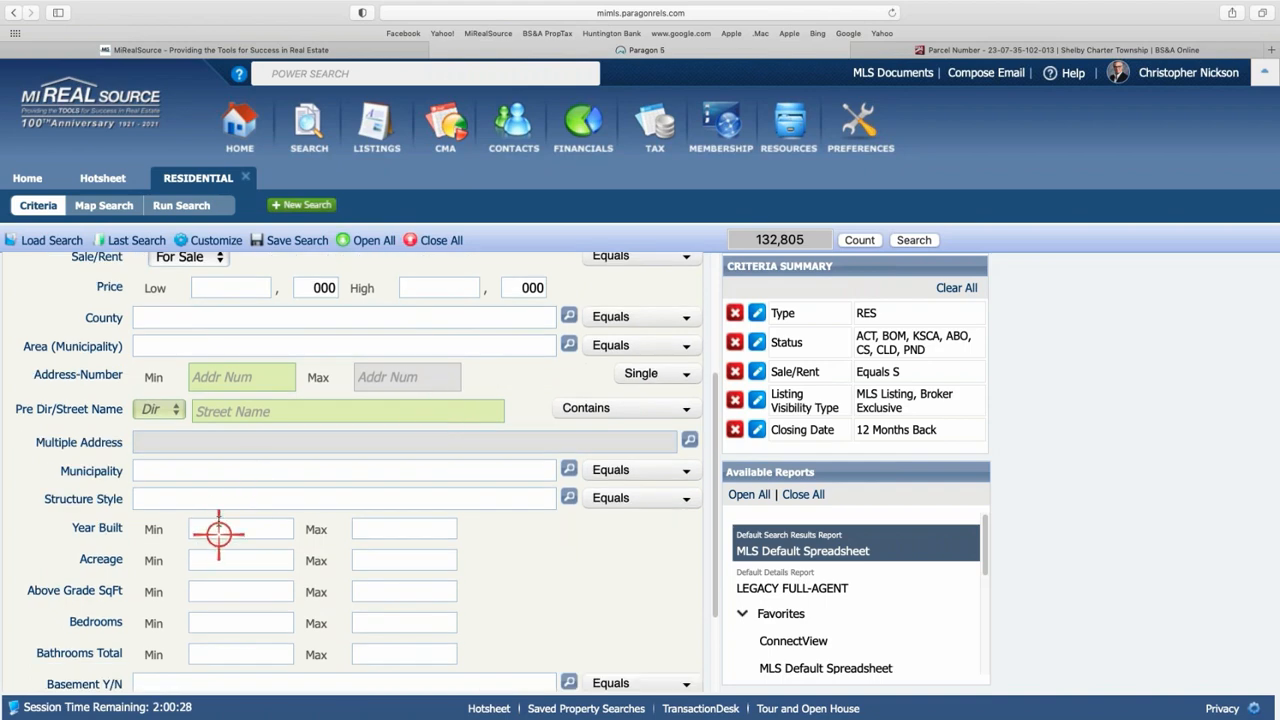
click(214, 497)
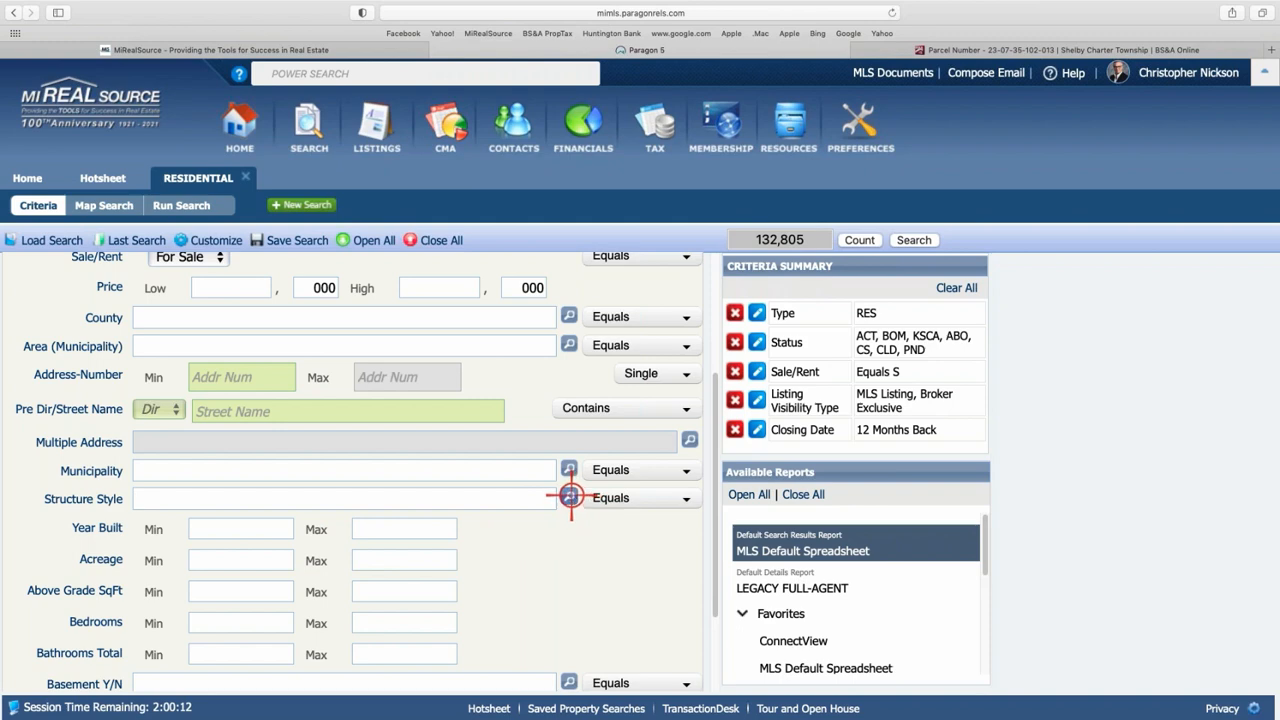
click(567, 497)
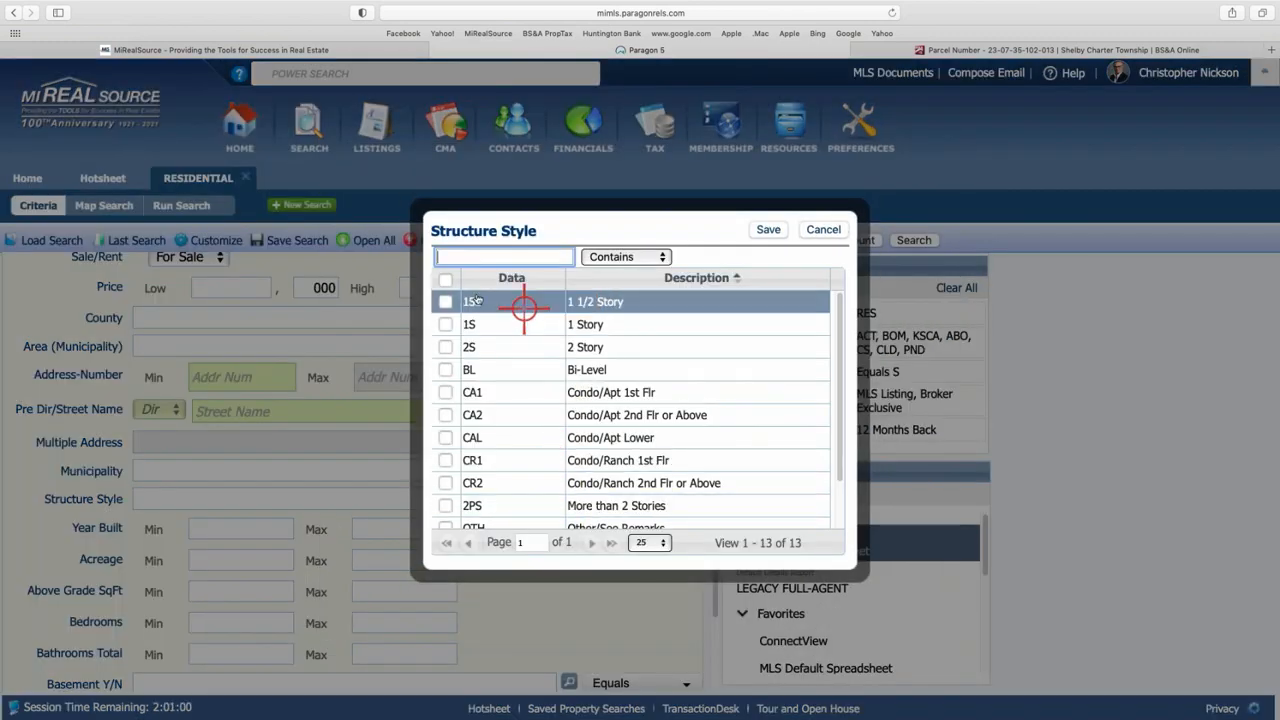
click(445, 324)
click(768, 229)
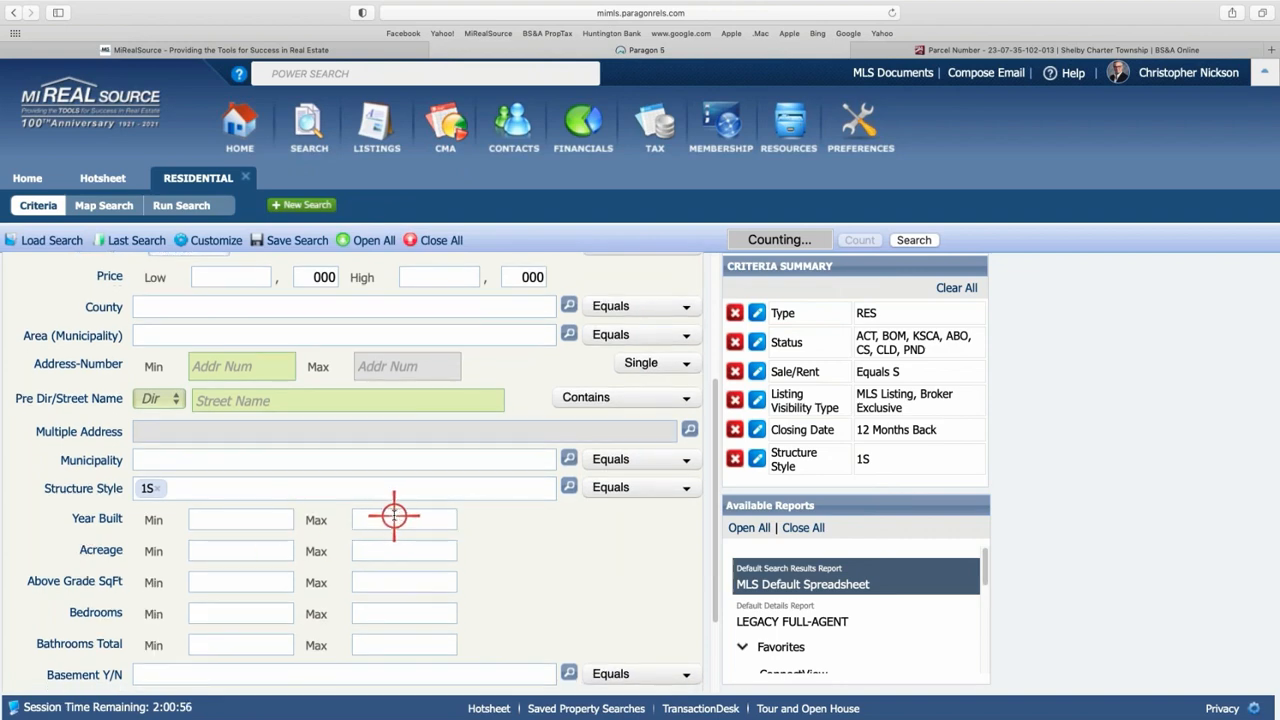
click(400, 518)
text(200)
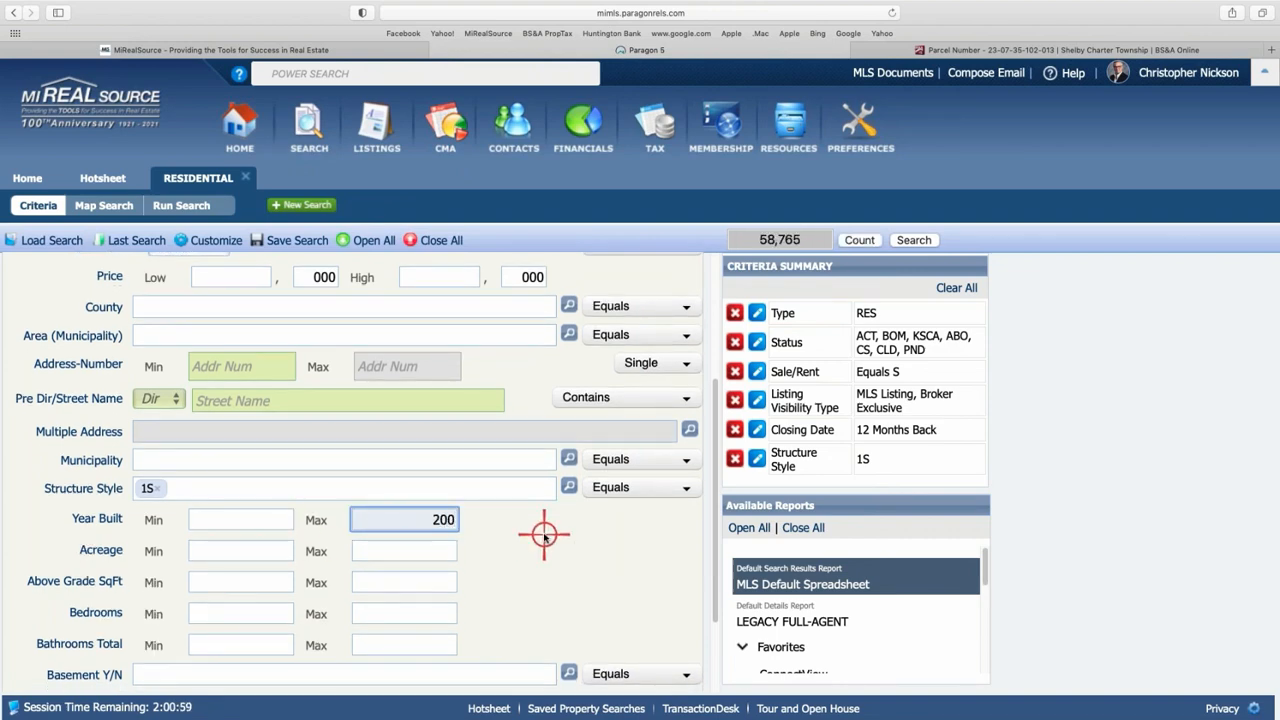
text(0)
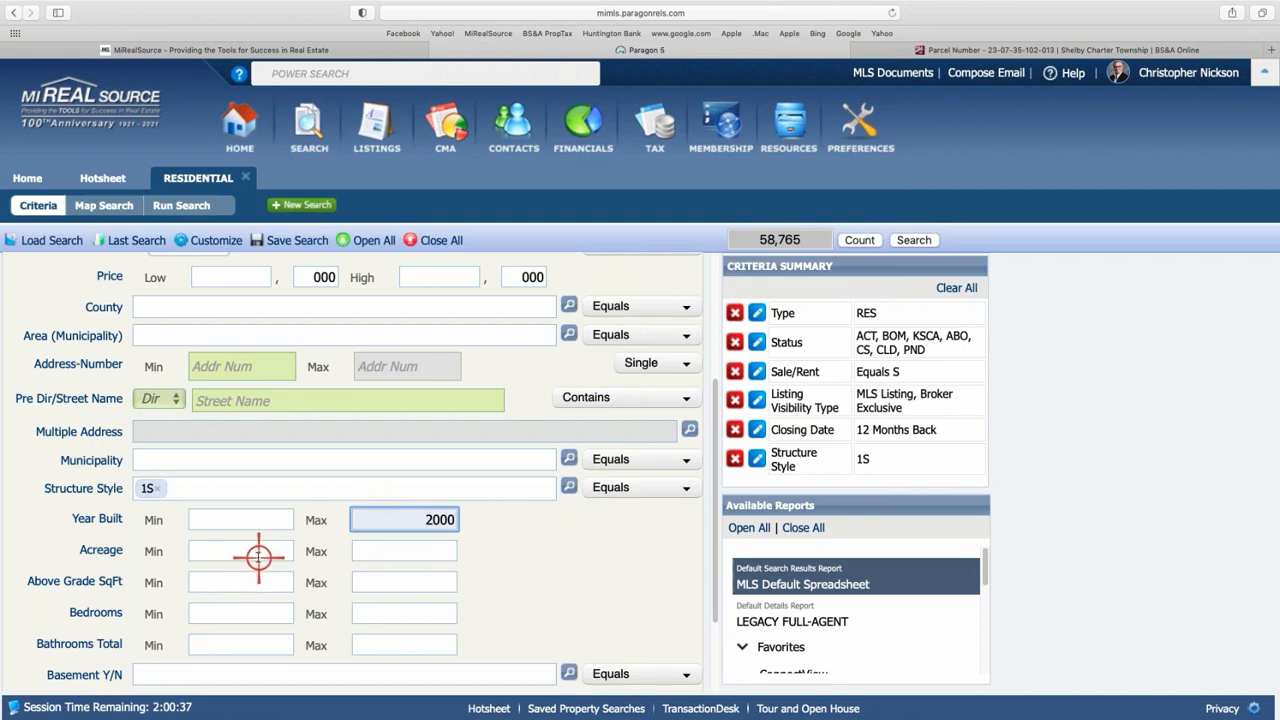
- Limit Above Grade SqFt to 2200–2800, narrowing the matches to 1,800
scroll(272, 550, down, 1)
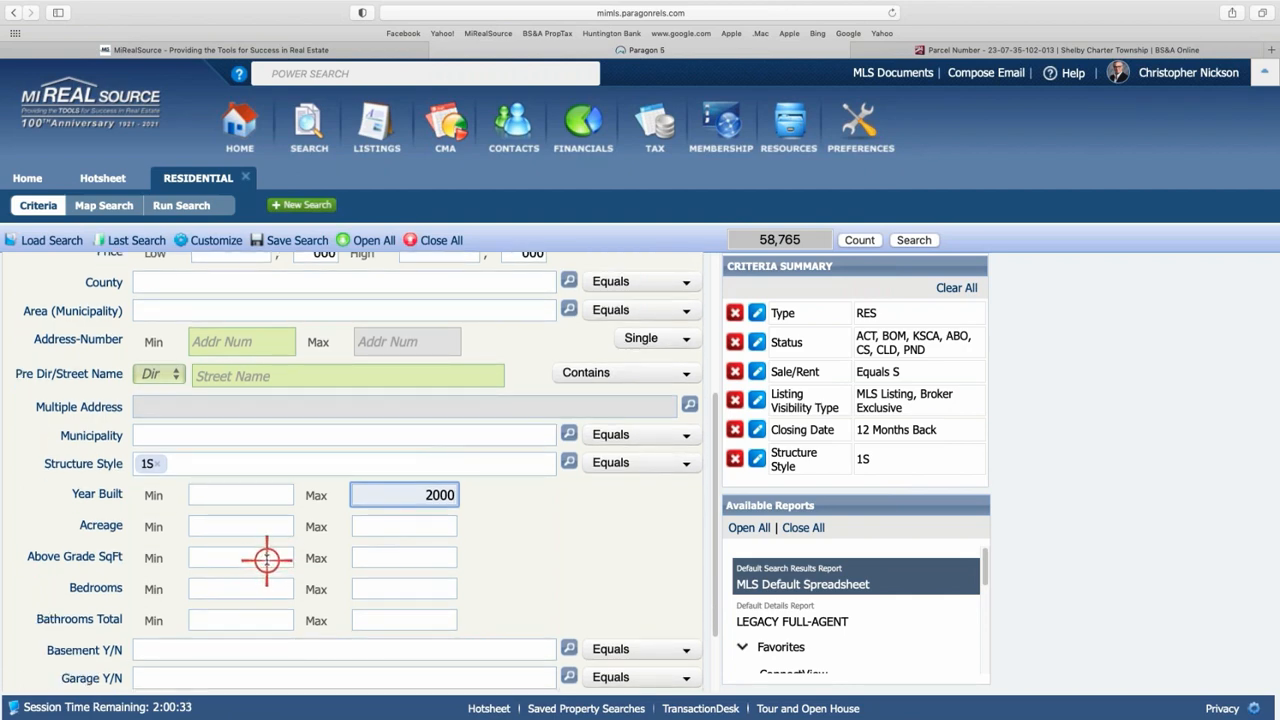
click(258, 560)
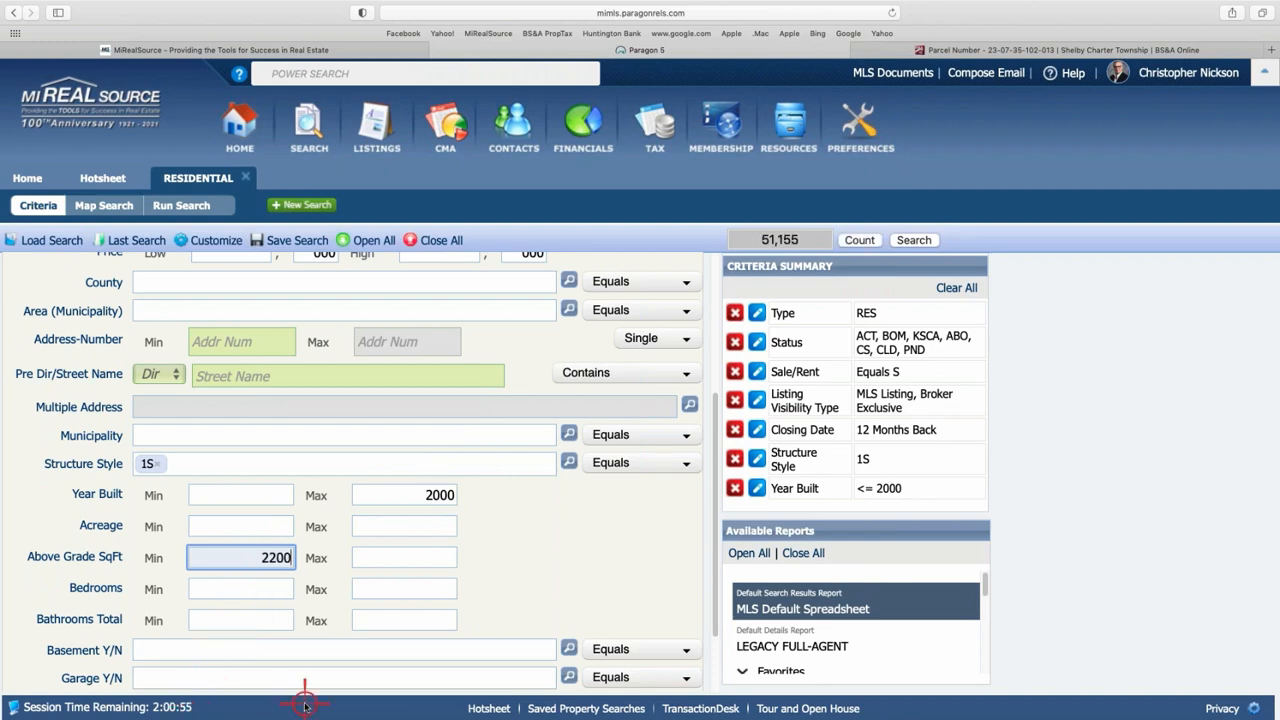
click(416, 557)
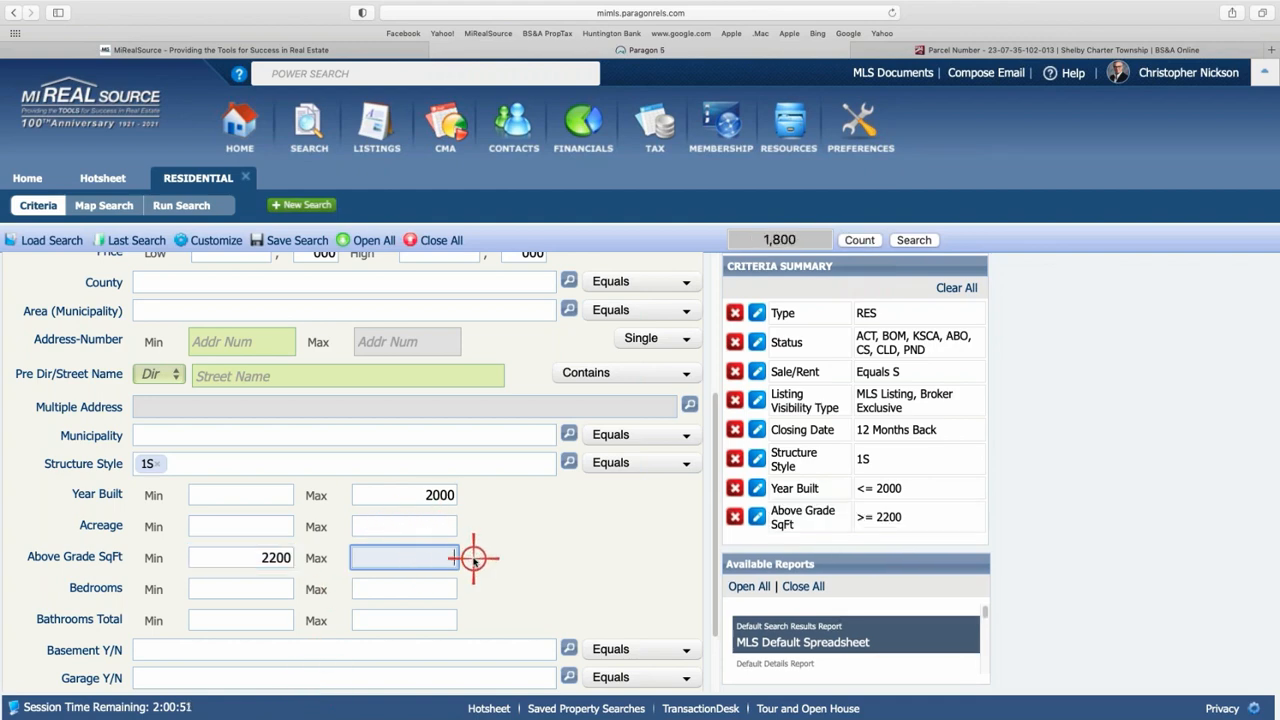
text(2800)
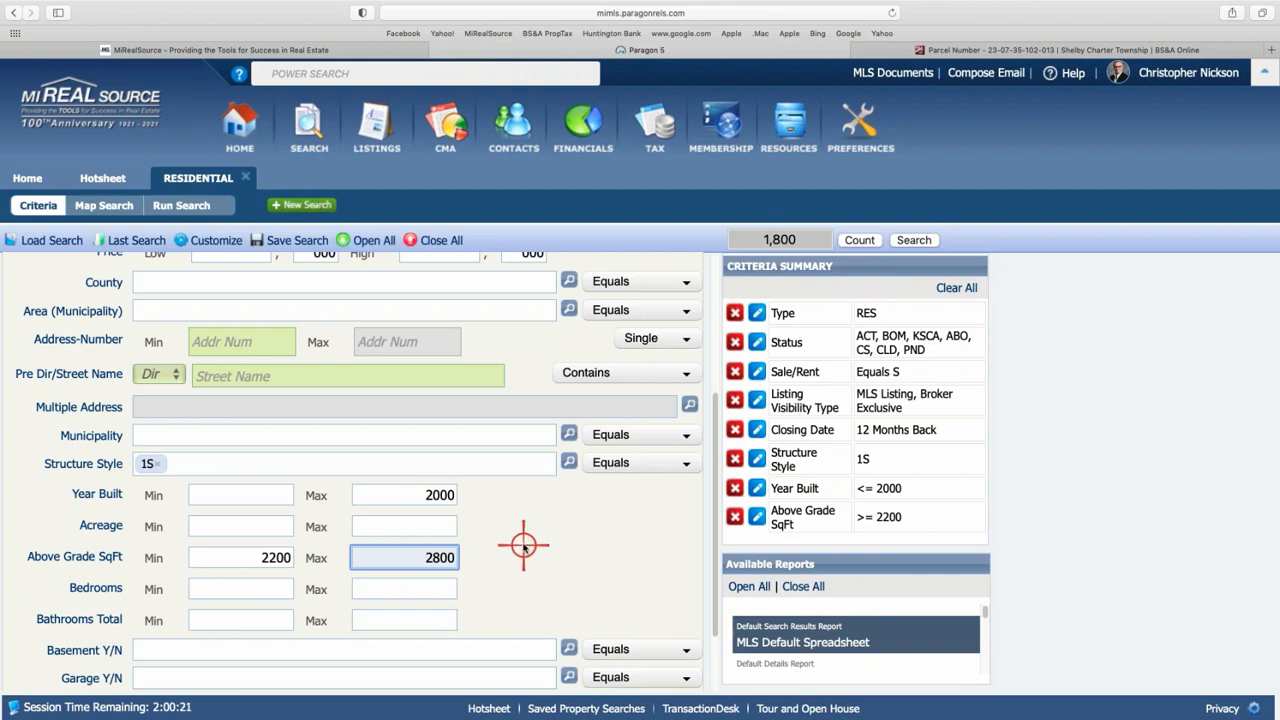
scroll(520, 540, up, 3)
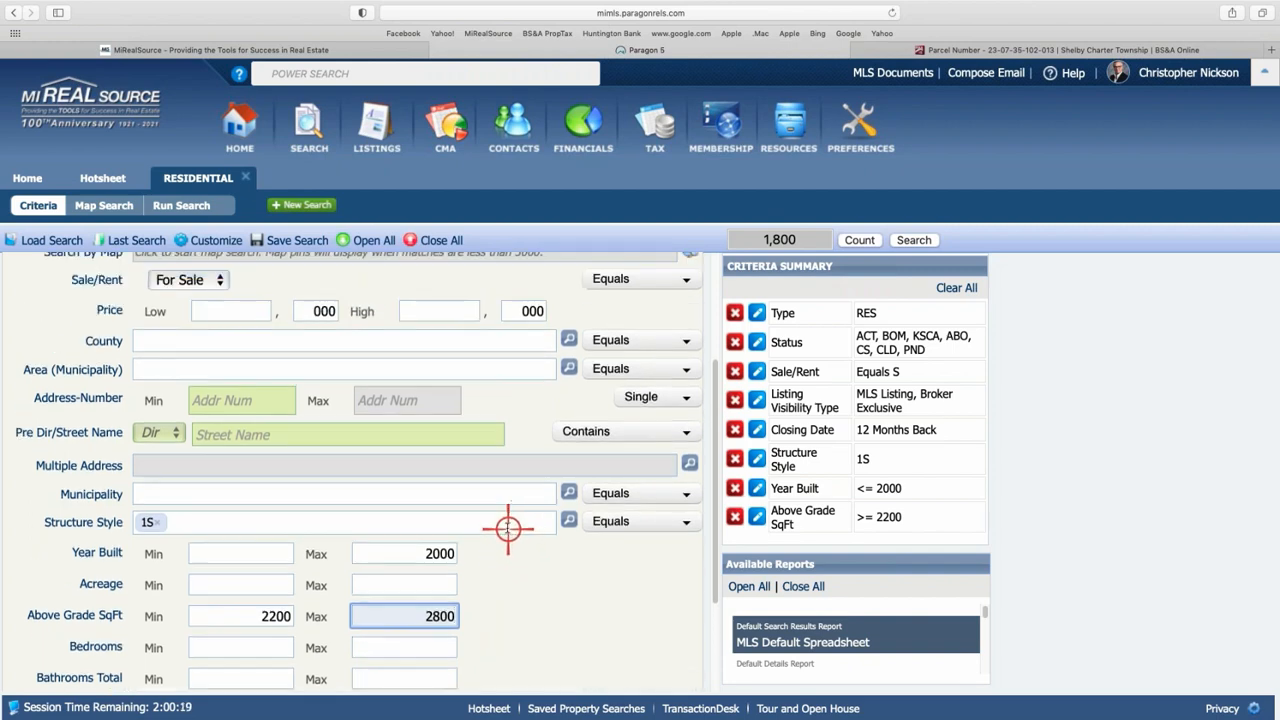
scroll(508, 528, up, 5)
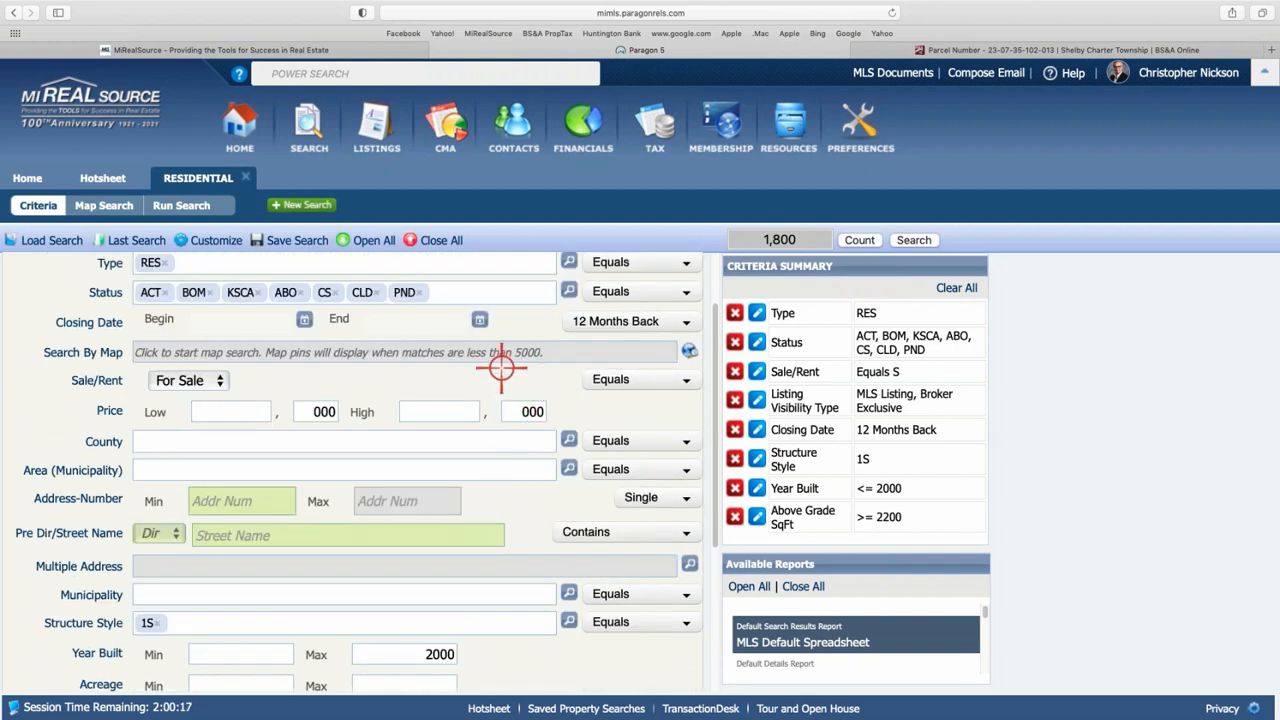
- Centre the map search on the subject property's address, then recentre and zoom out one level
click(500, 350)
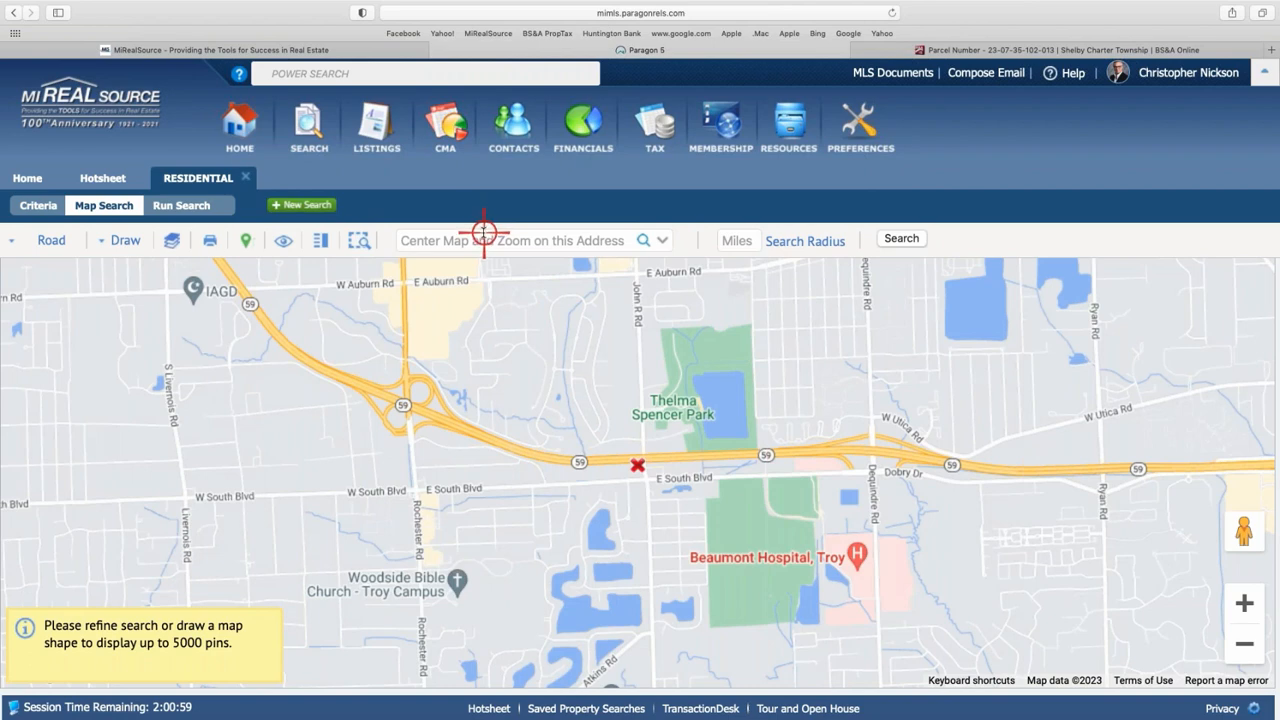
click(483, 234)
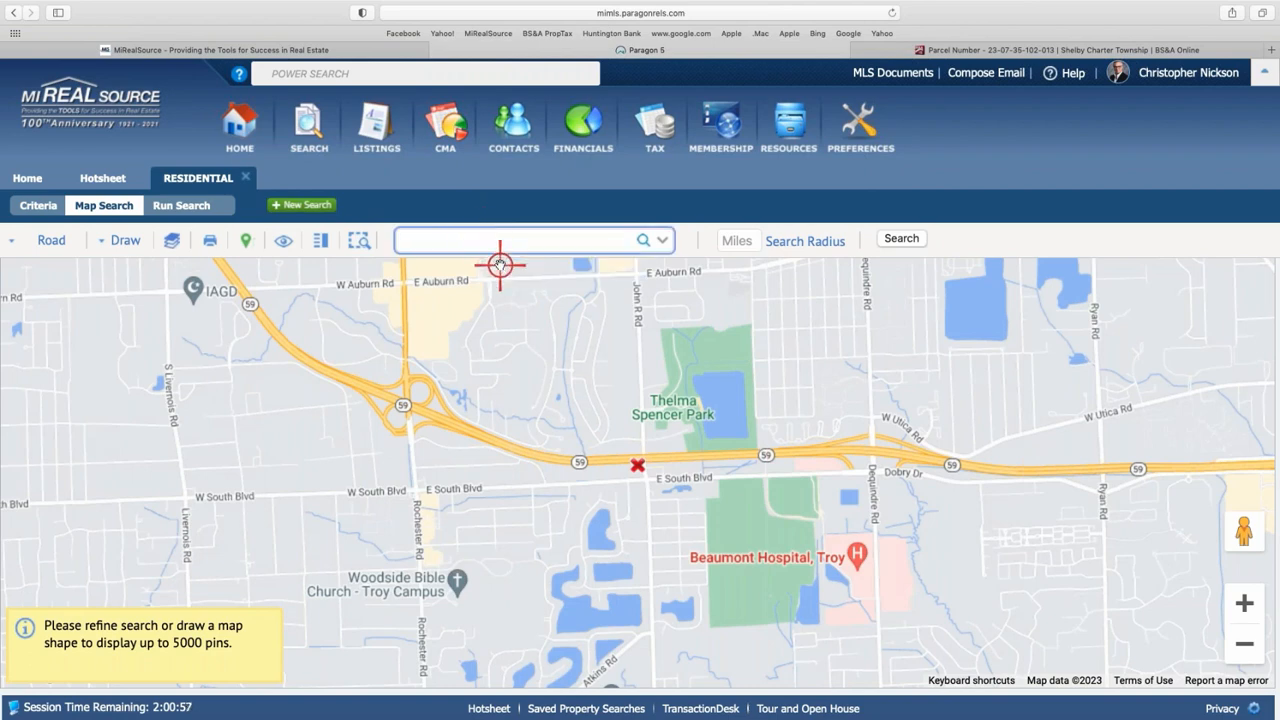
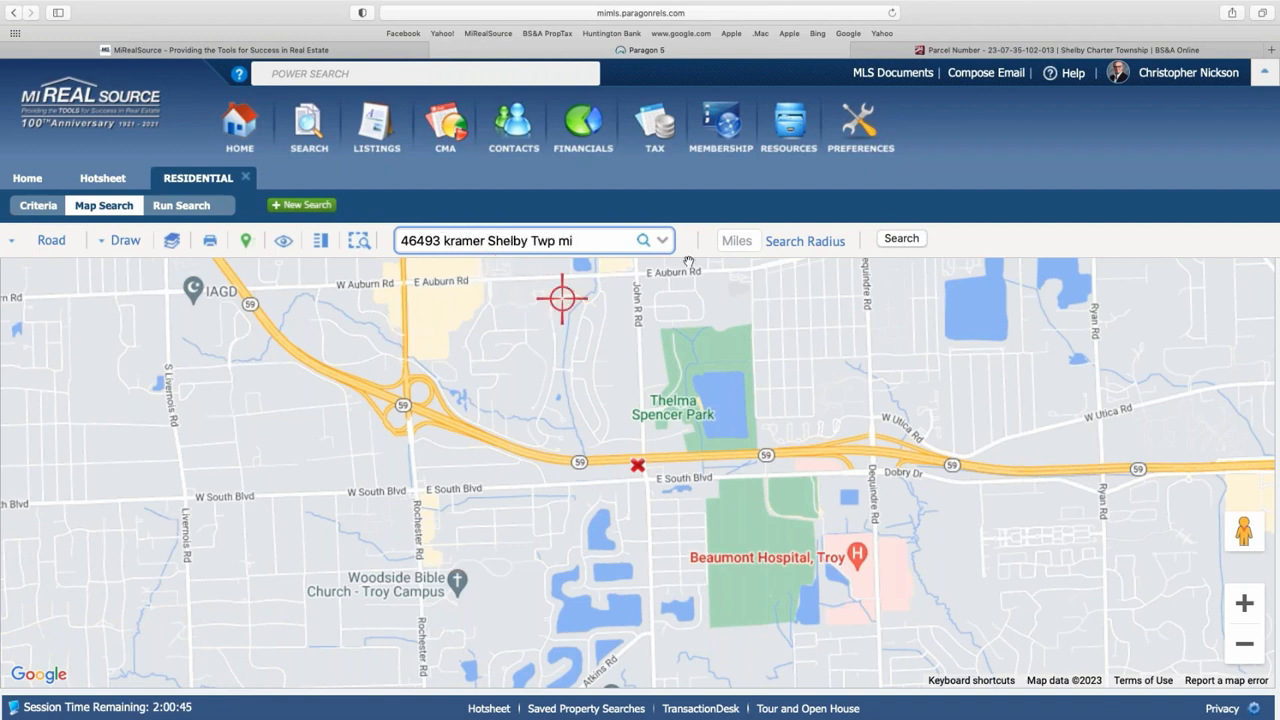
click(642, 240)
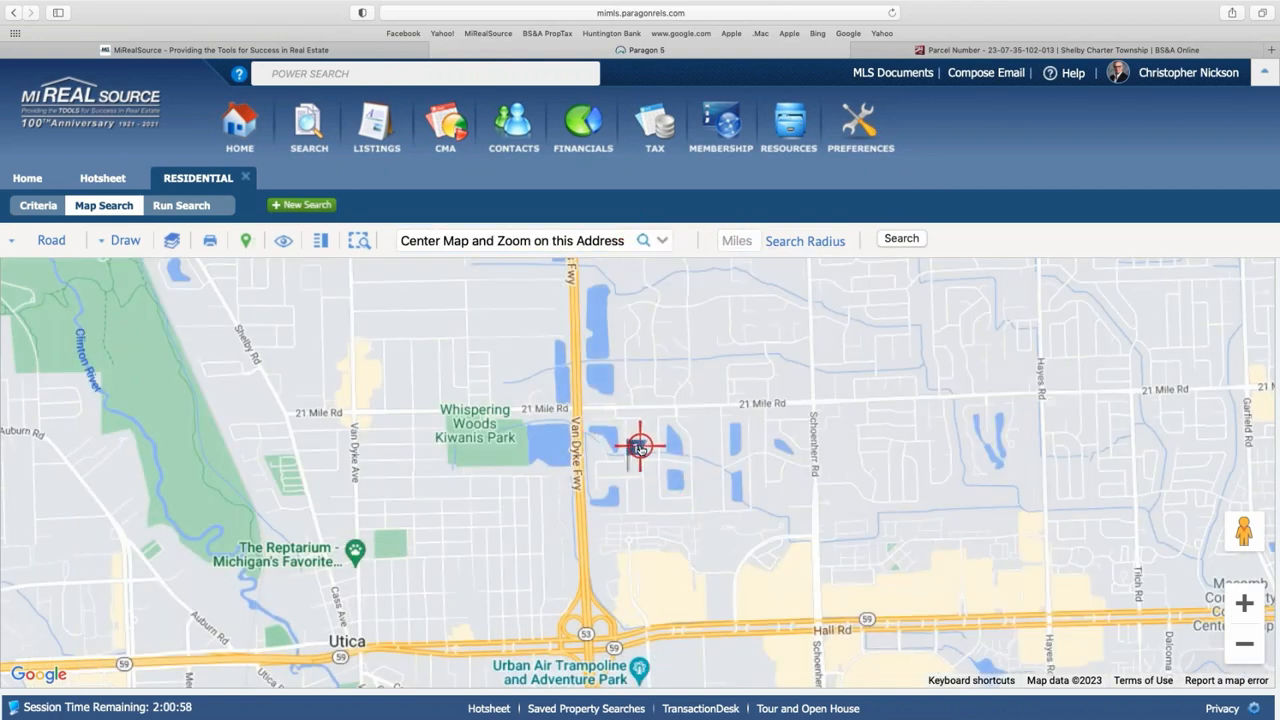
drag(726, 390, 722, 418)
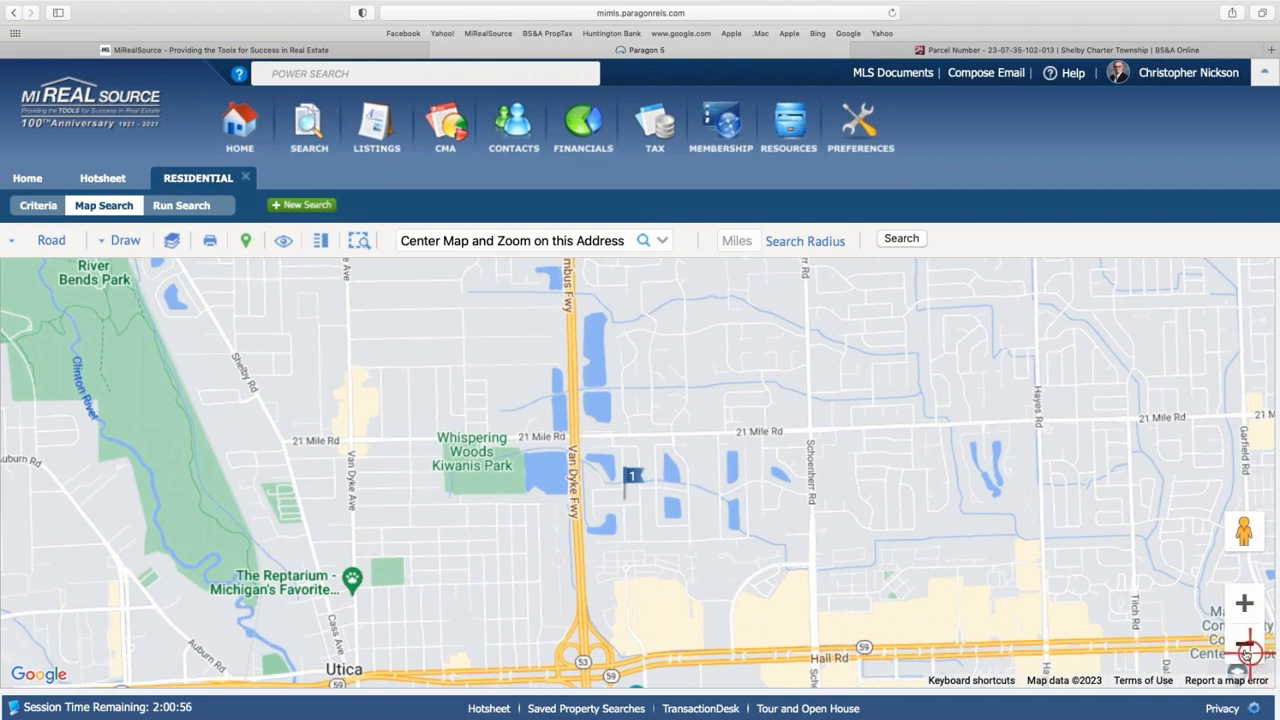
click(1244, 644)
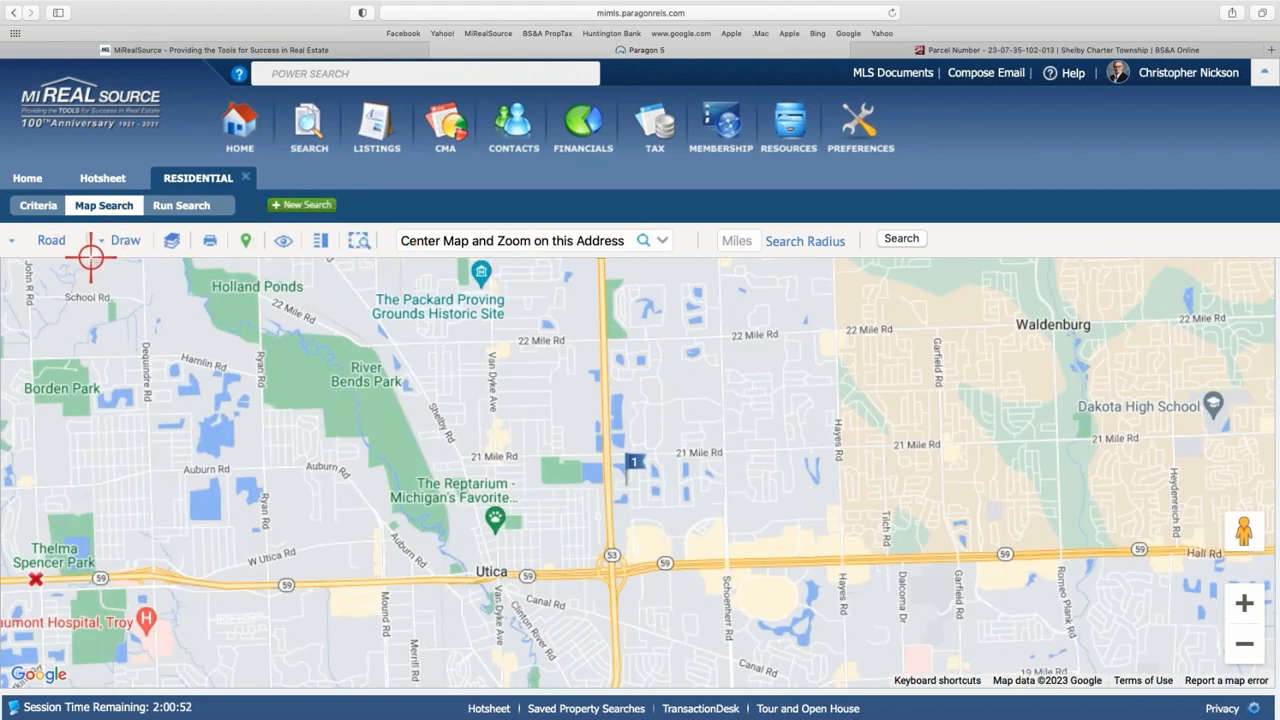
- Draw a polygon search area from 22 Mile Rd to Hall Rd, between Van Dyke and Hayes Rd
click(123, 240)
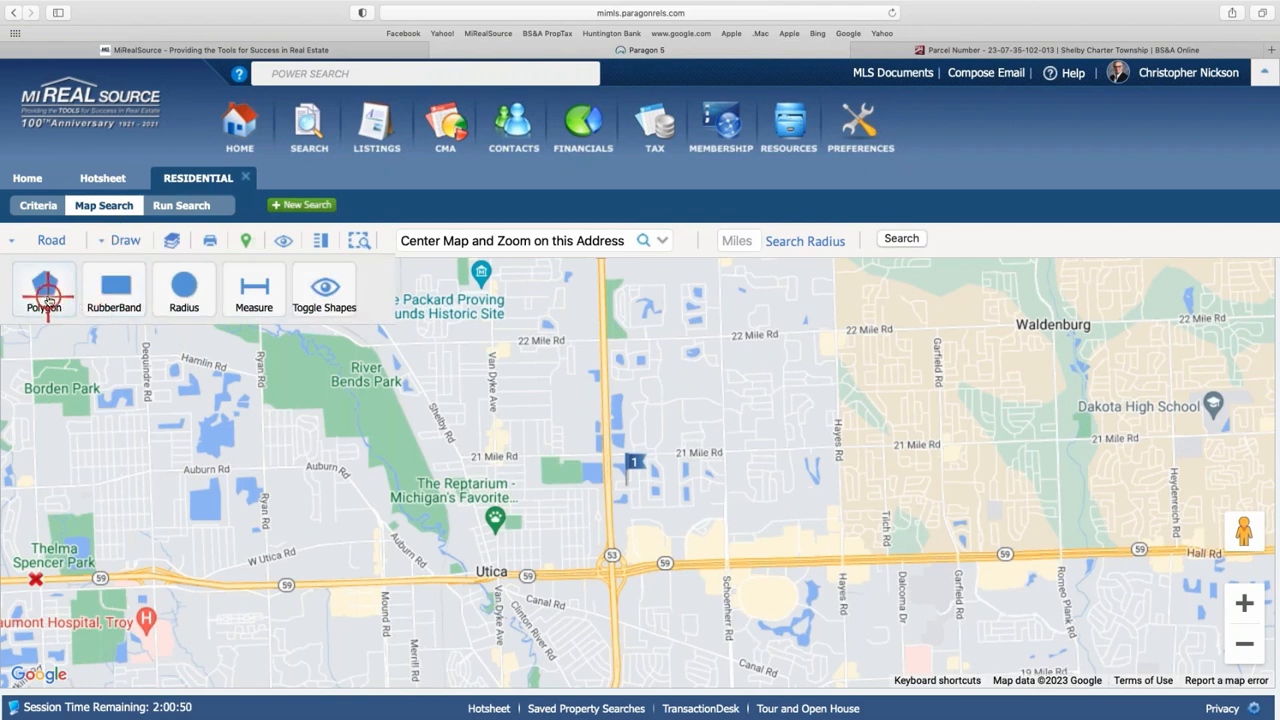
click(42, 292)
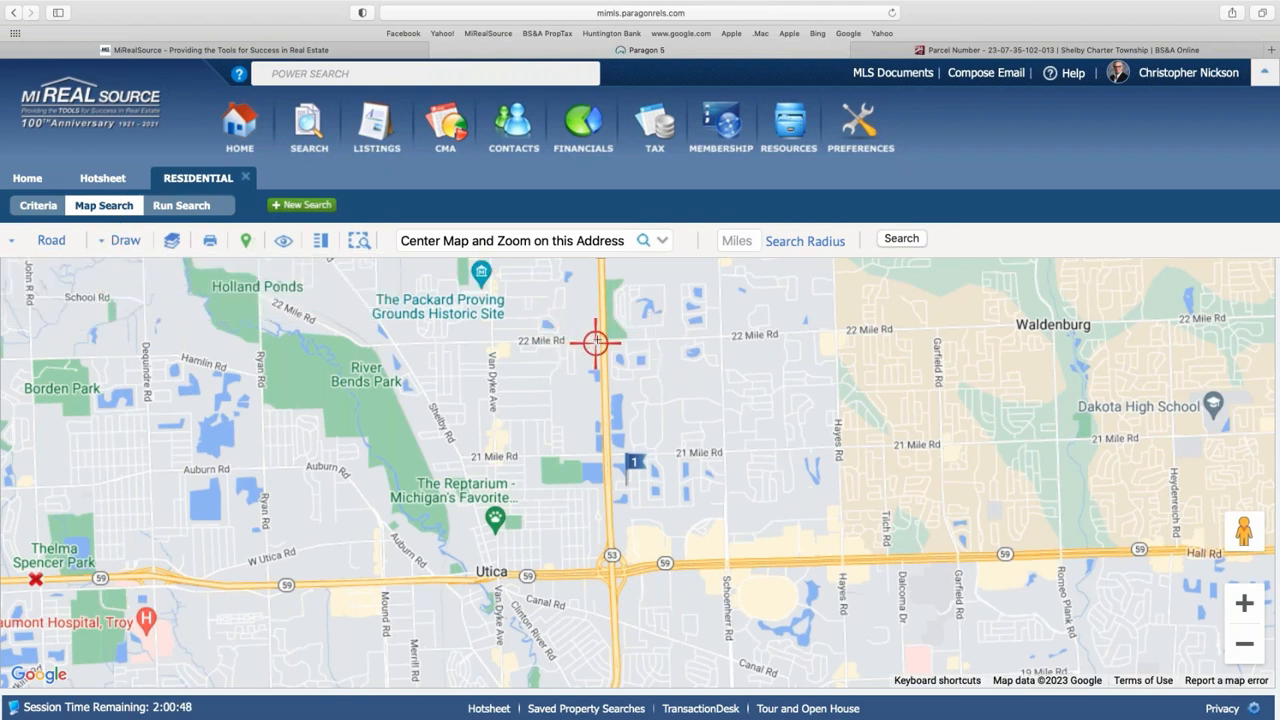
click(608, 339)
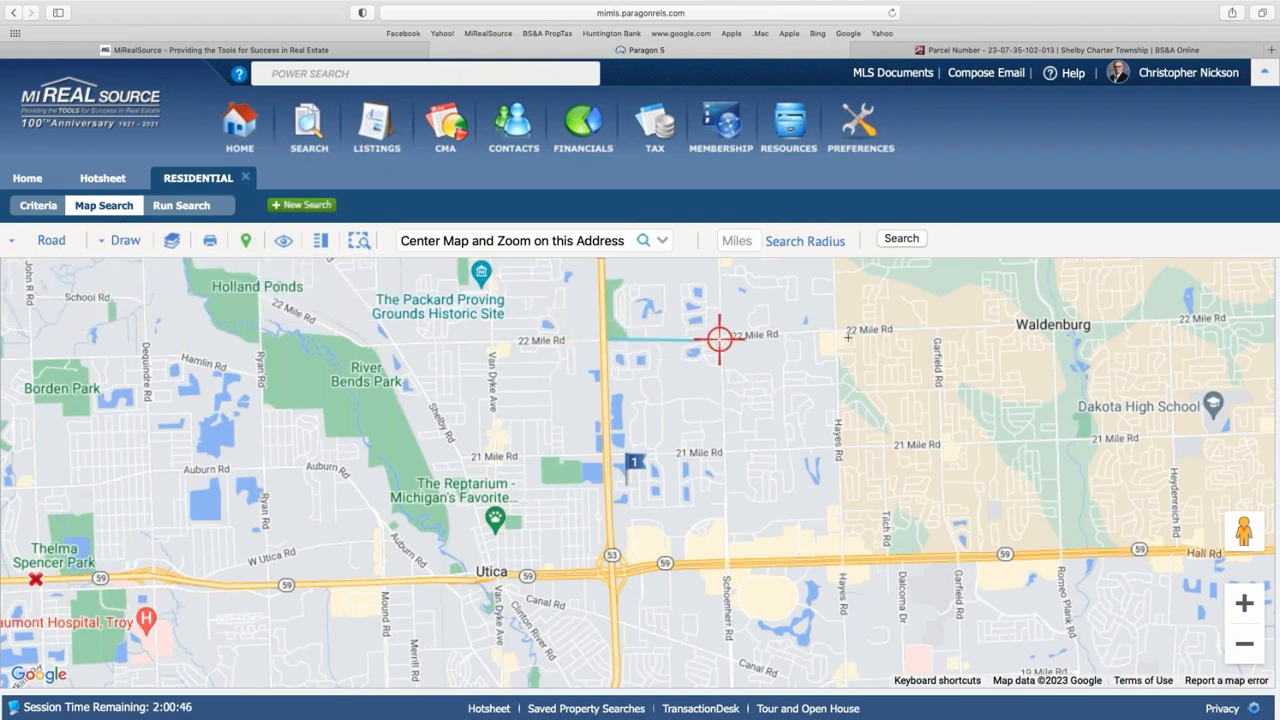
click(840, 328)
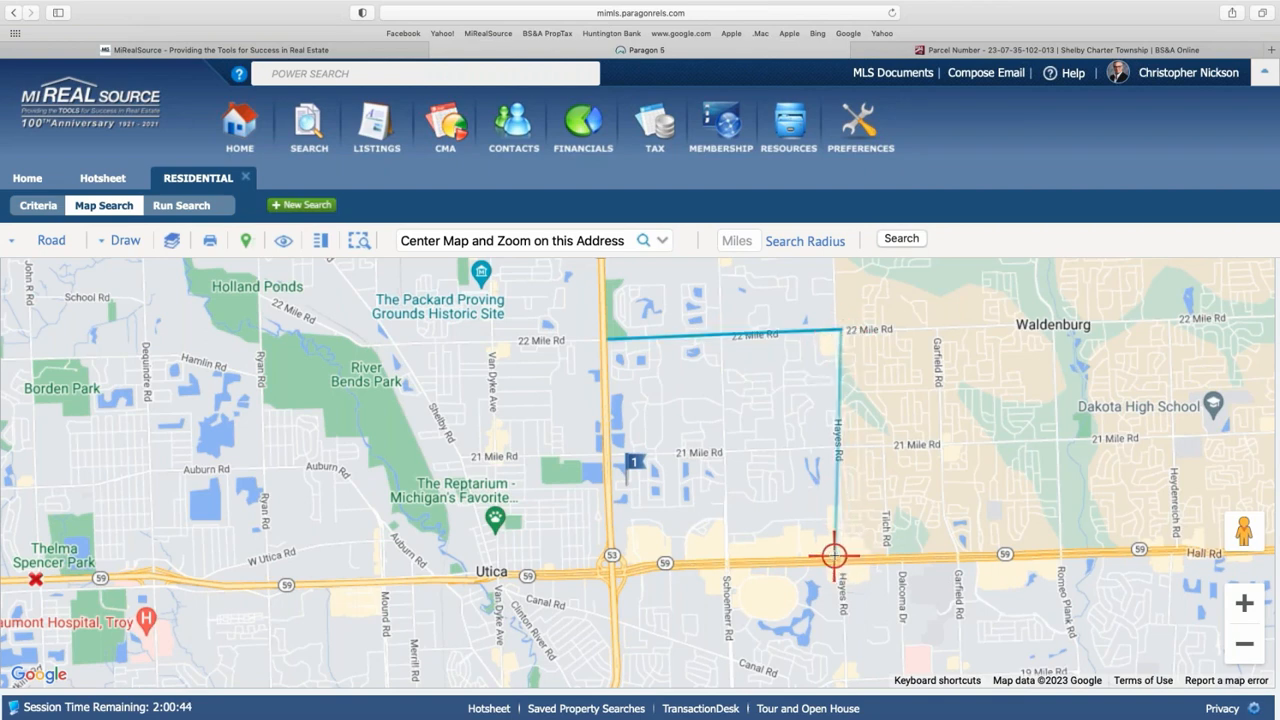
click(836, 555)
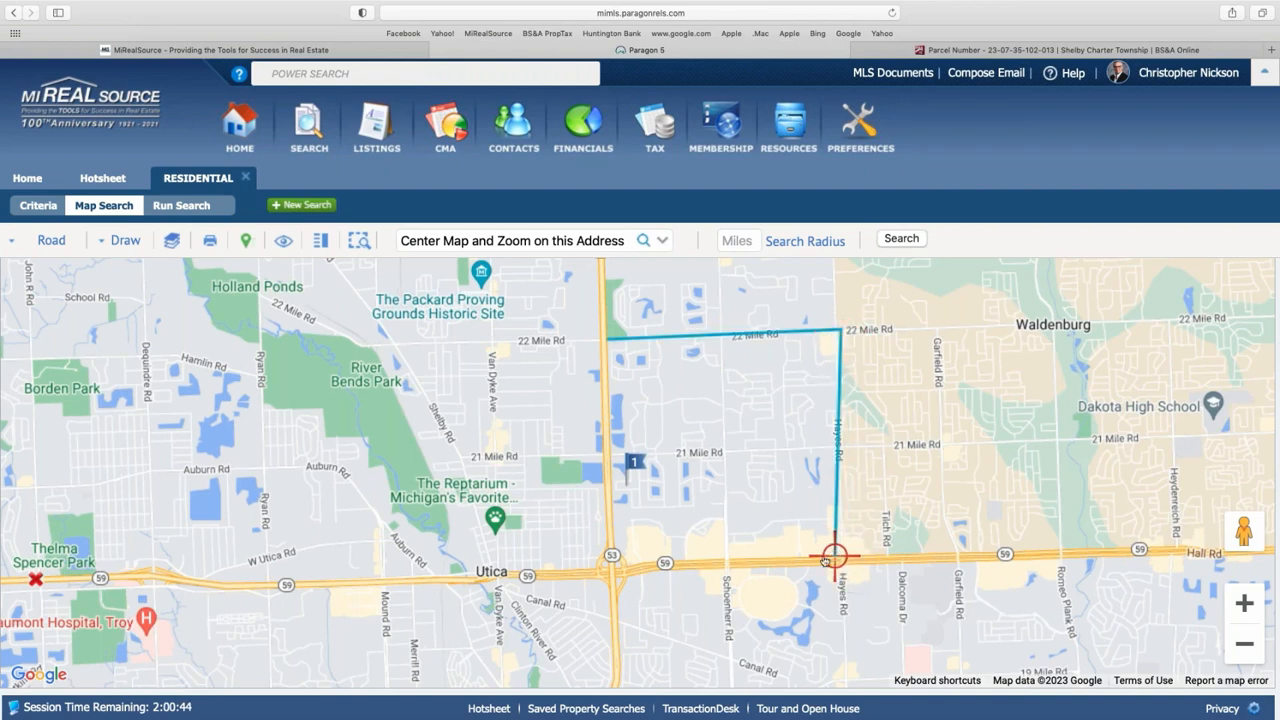
click(615, 552)
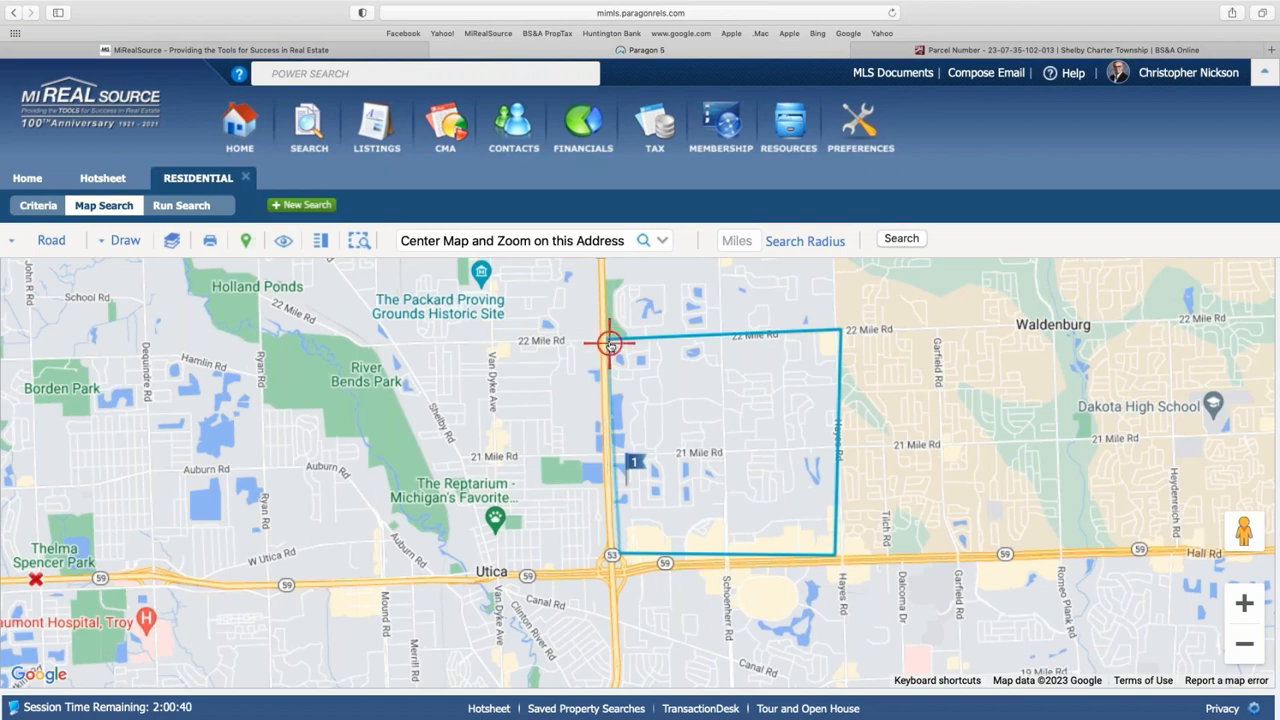
click(607, 342)
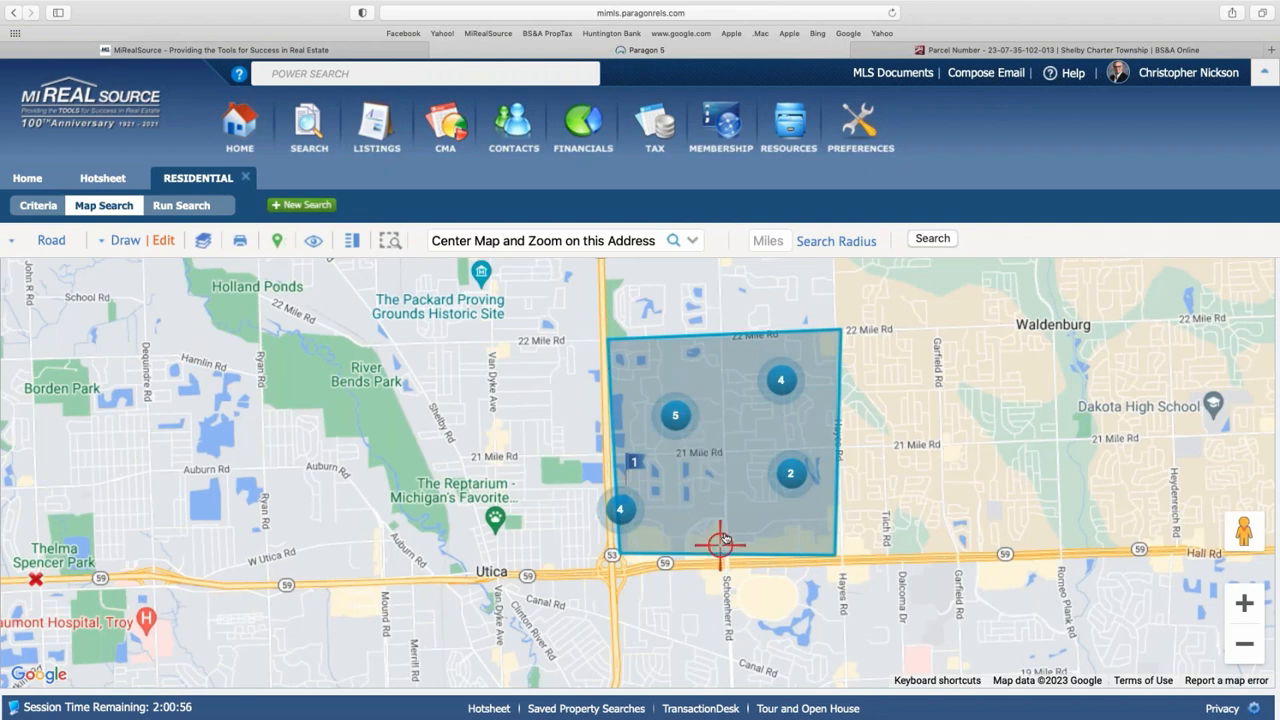
- Delete it and draw a narrower polygon between Van Dyke and Schoenherr Rd, from 22 Mile south
click(163, 240)
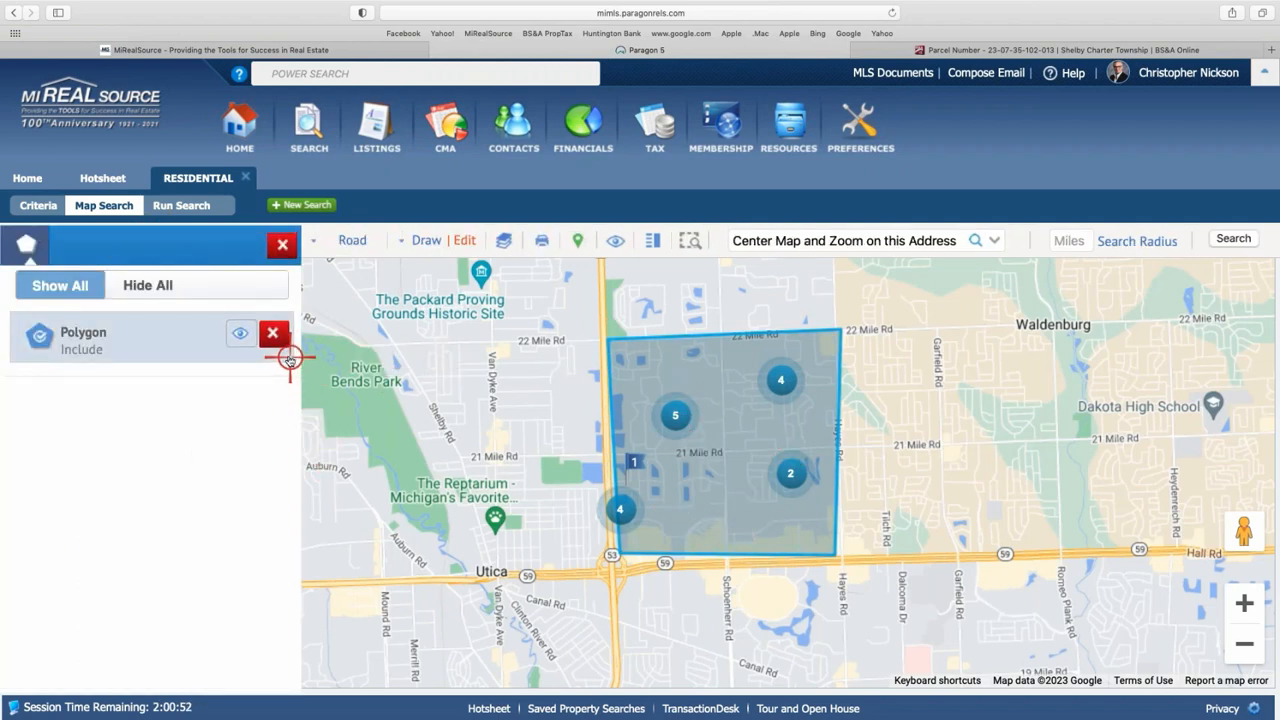
click(275, 336)
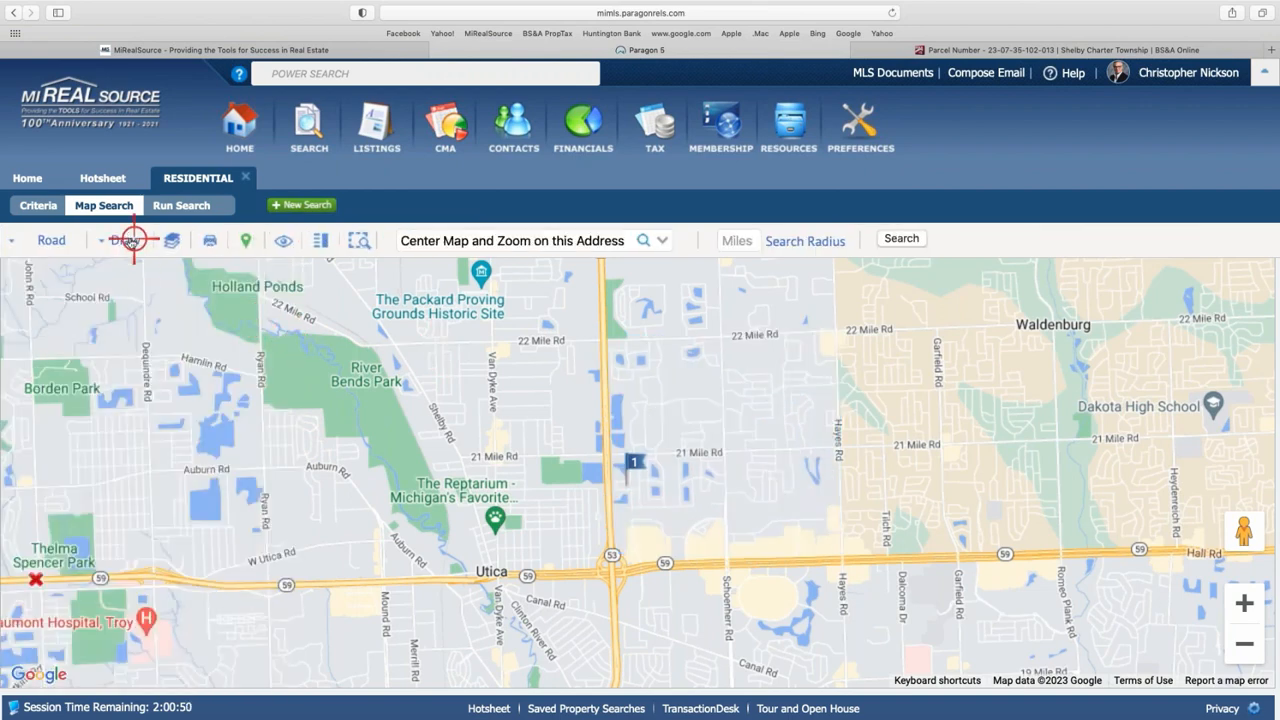
click(118, 238)
click(55, 280)
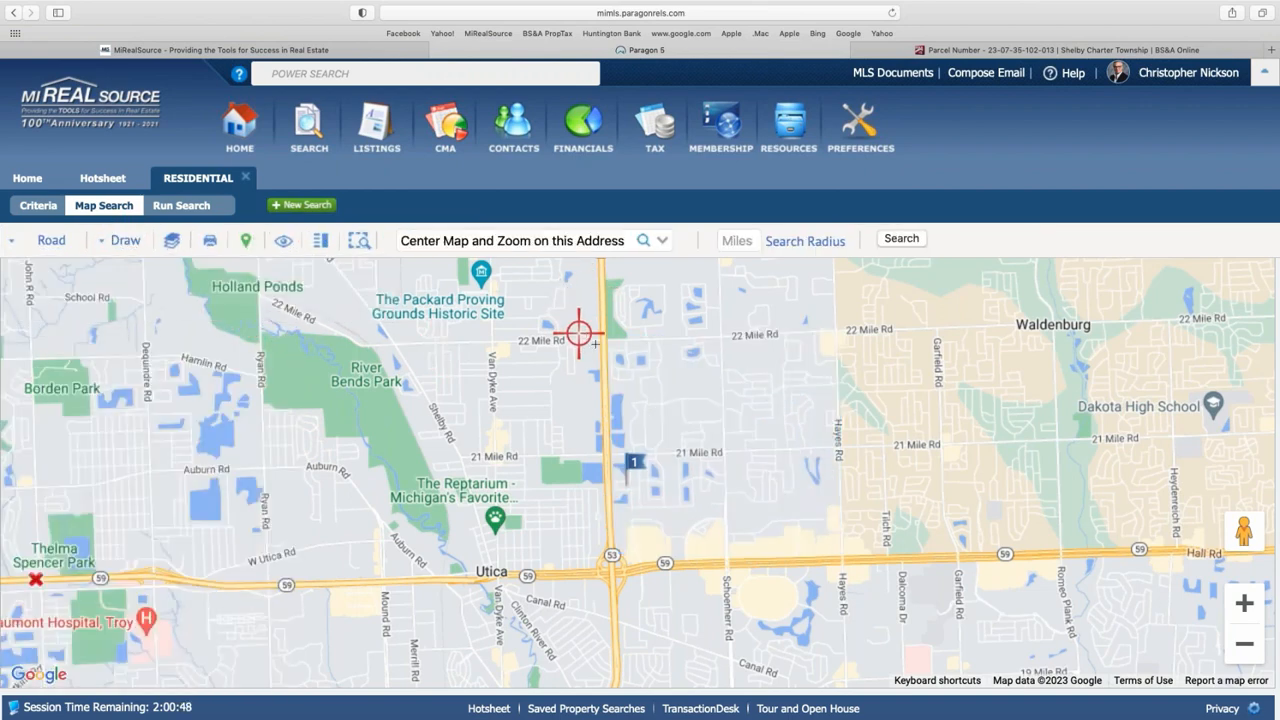
click(727, 329)
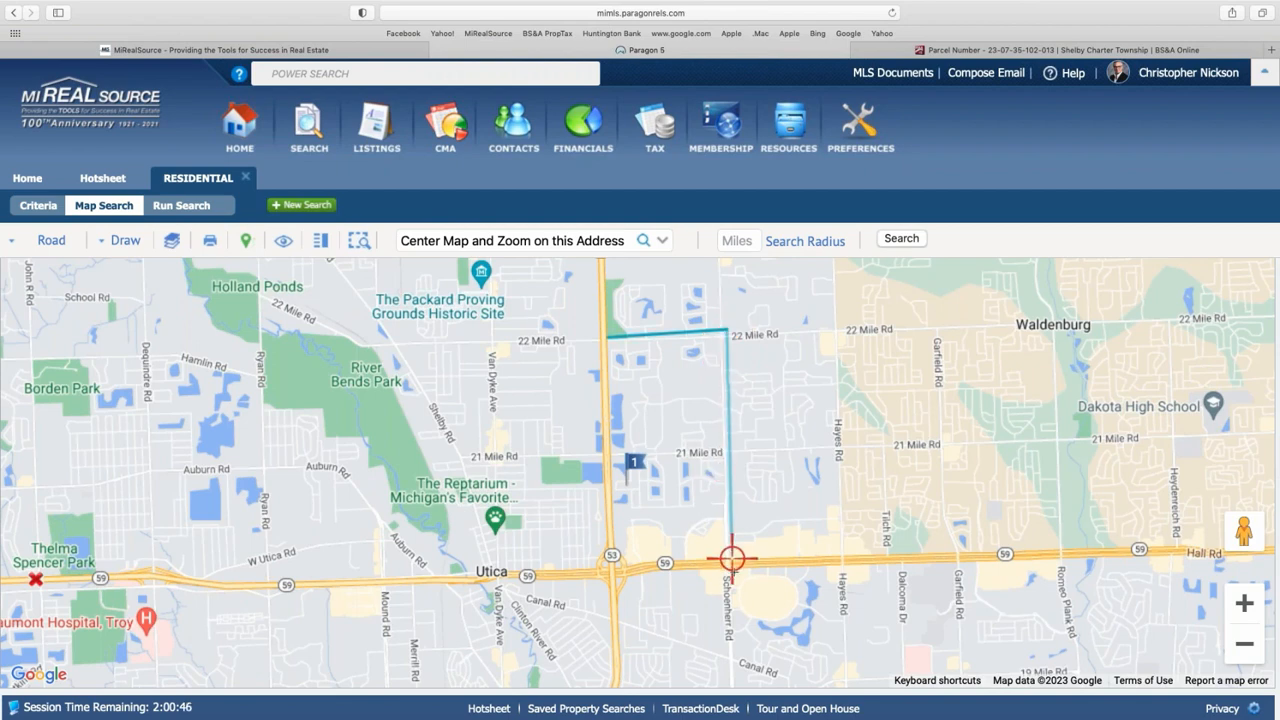
click(721, 521)
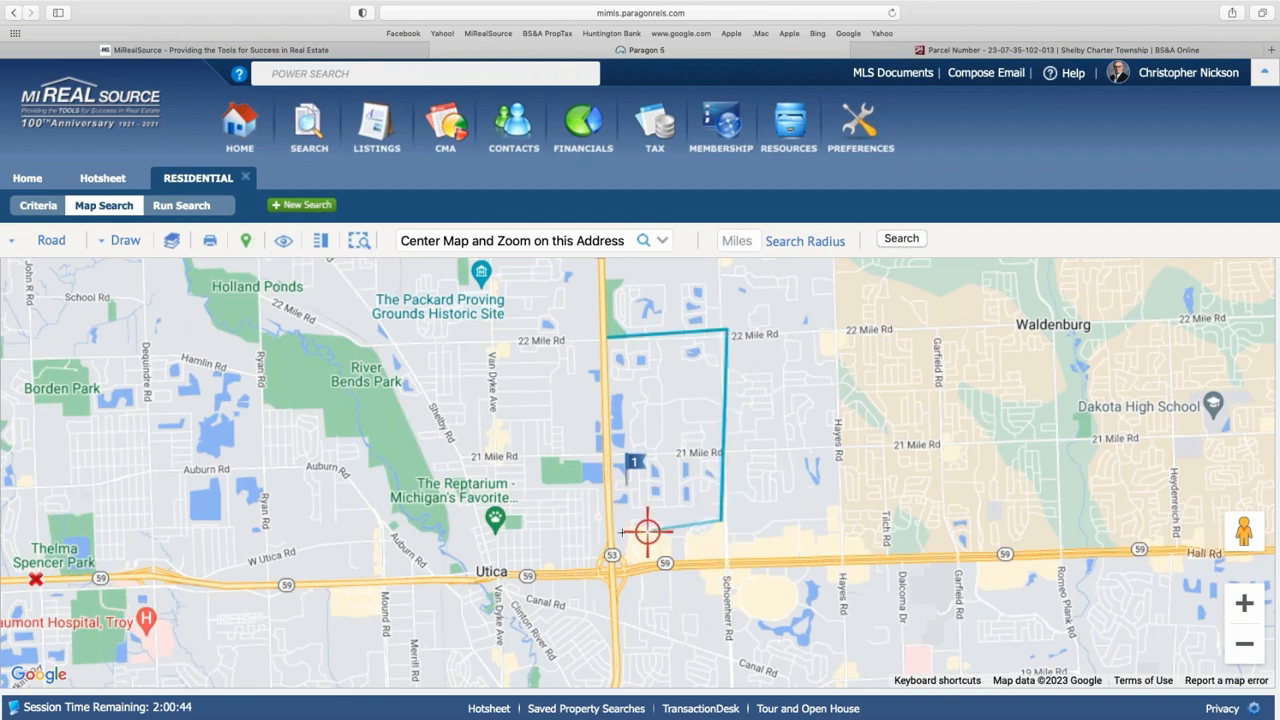
click(611, 530)
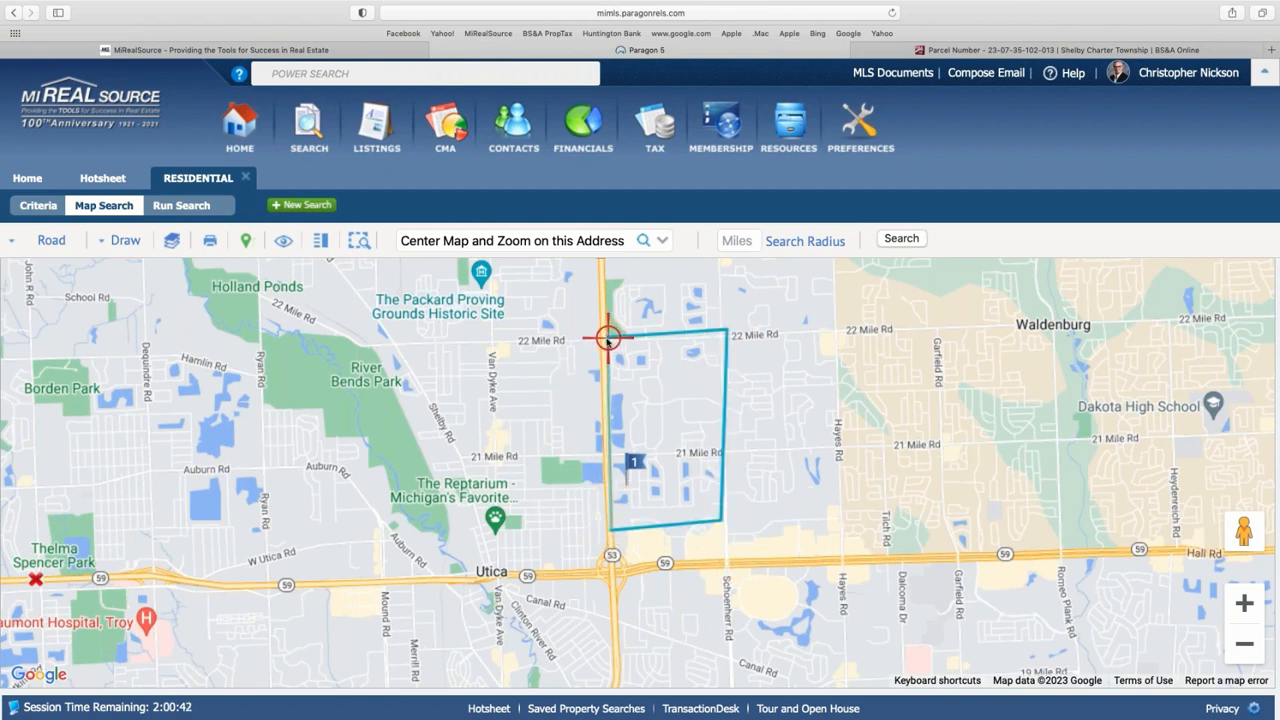
click(606, 340)
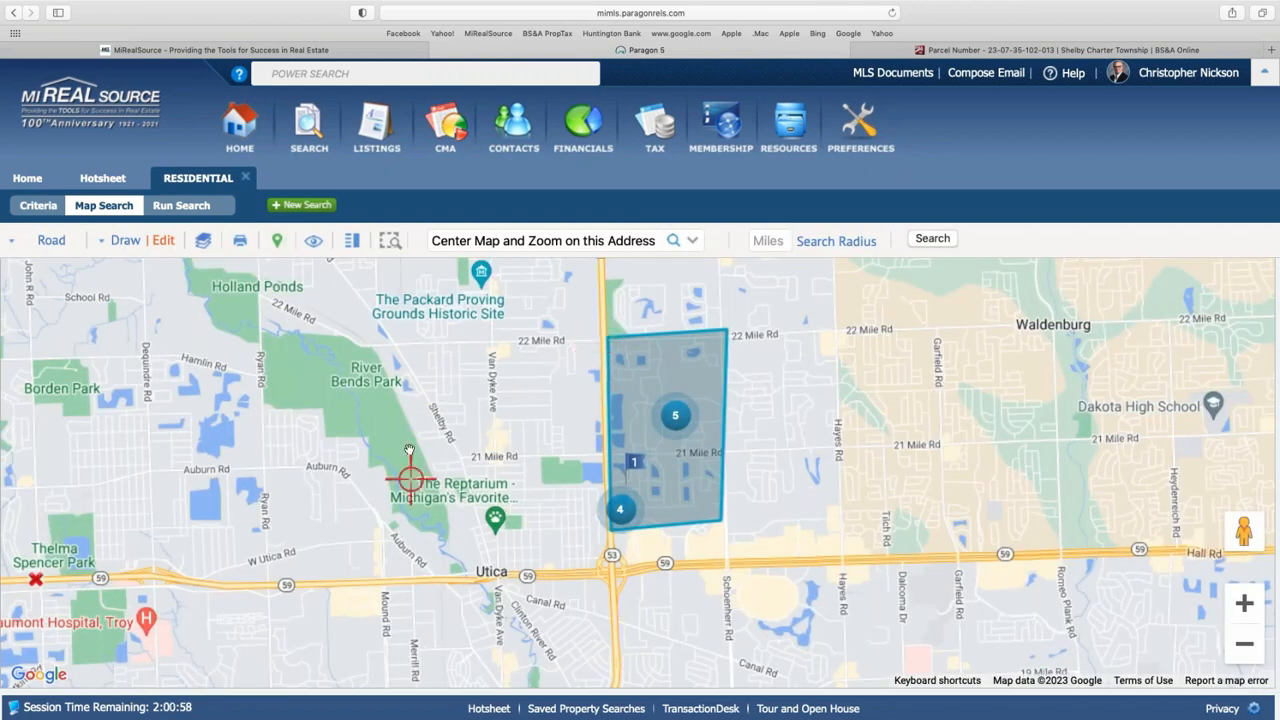
click(1241, 605)
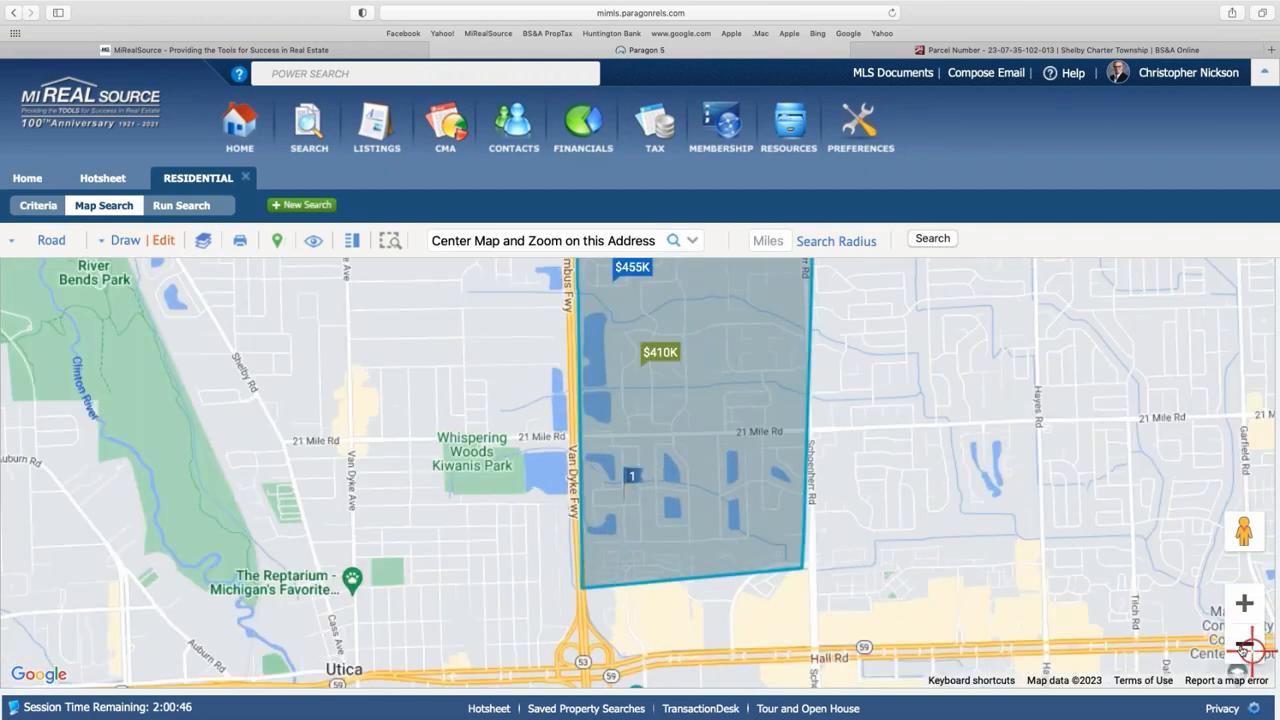
click(1248, 648)
- Run the polygon search and select several of the 9 listing rows in the spreadsheet
click(178, 206)
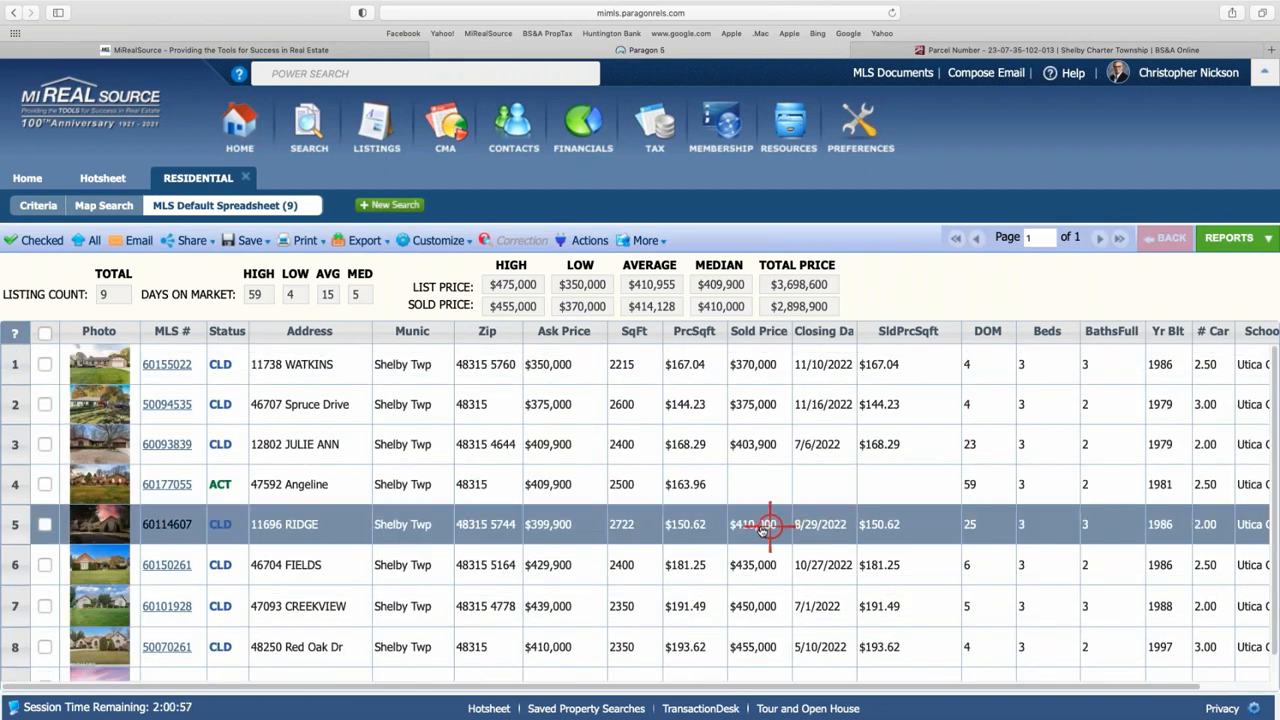
scroll(580, 576, down, 1)
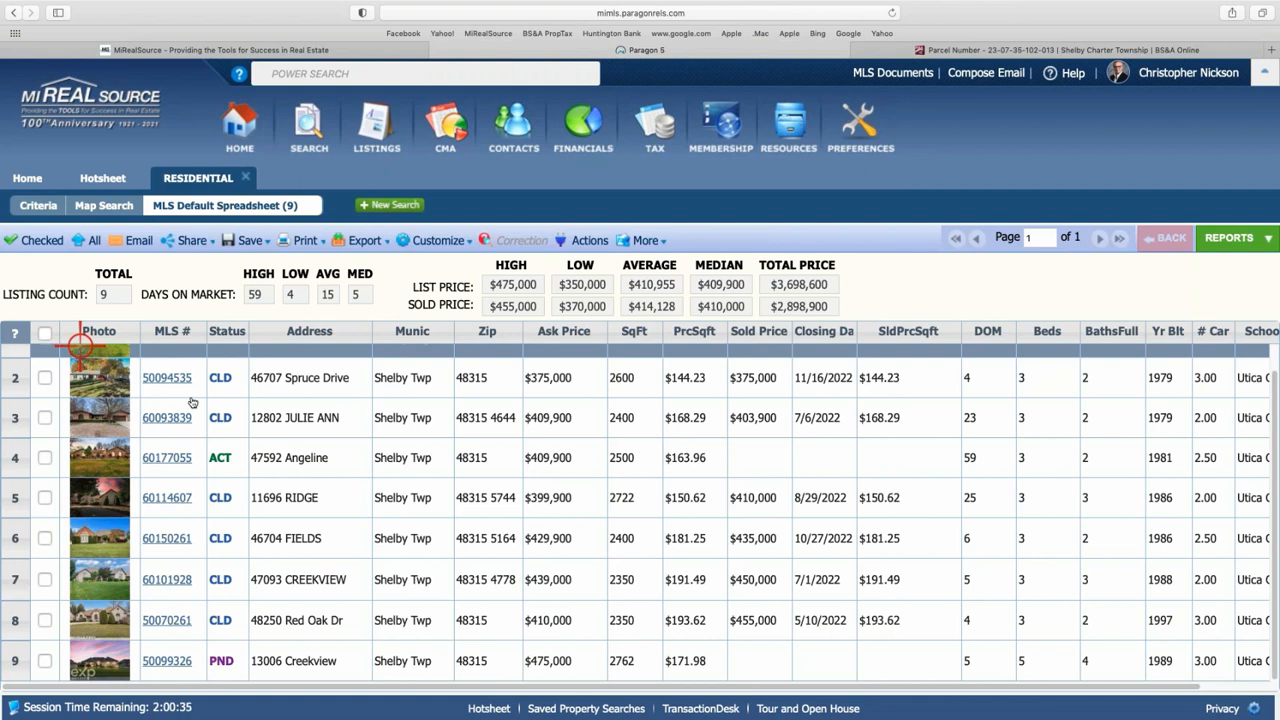
click(425, 500)
click(380, 553)
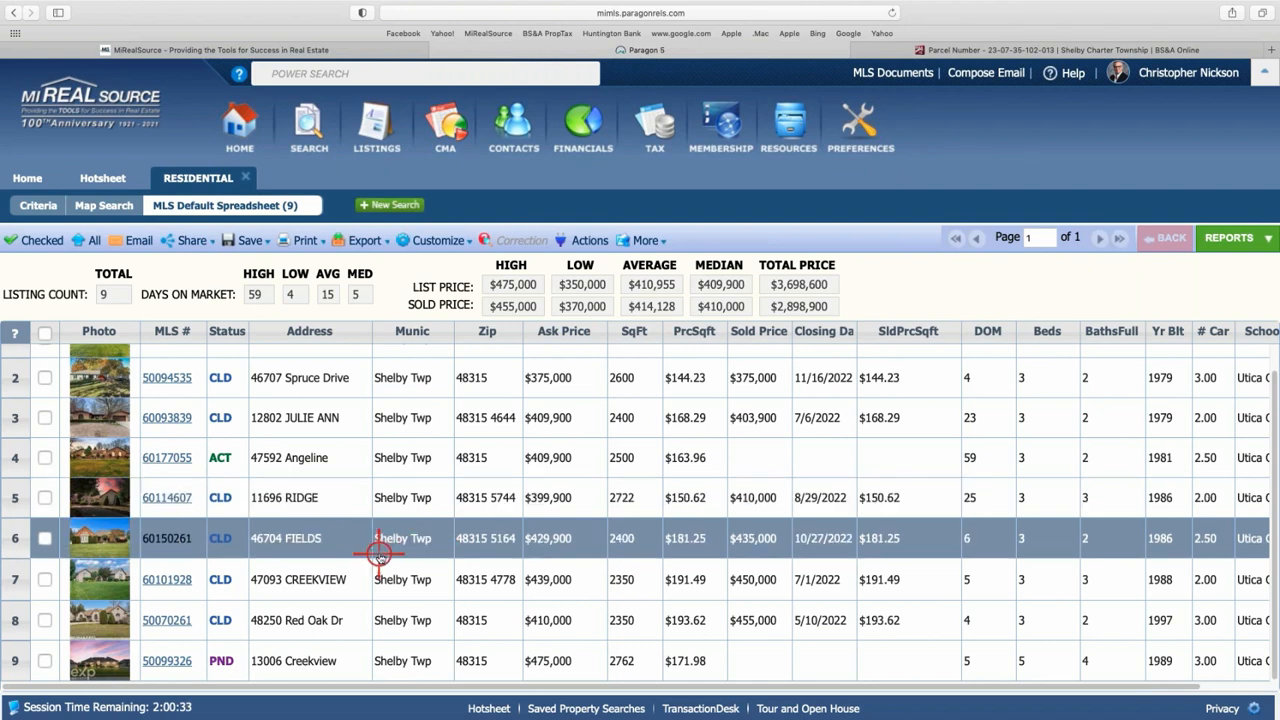
click(300, 445)
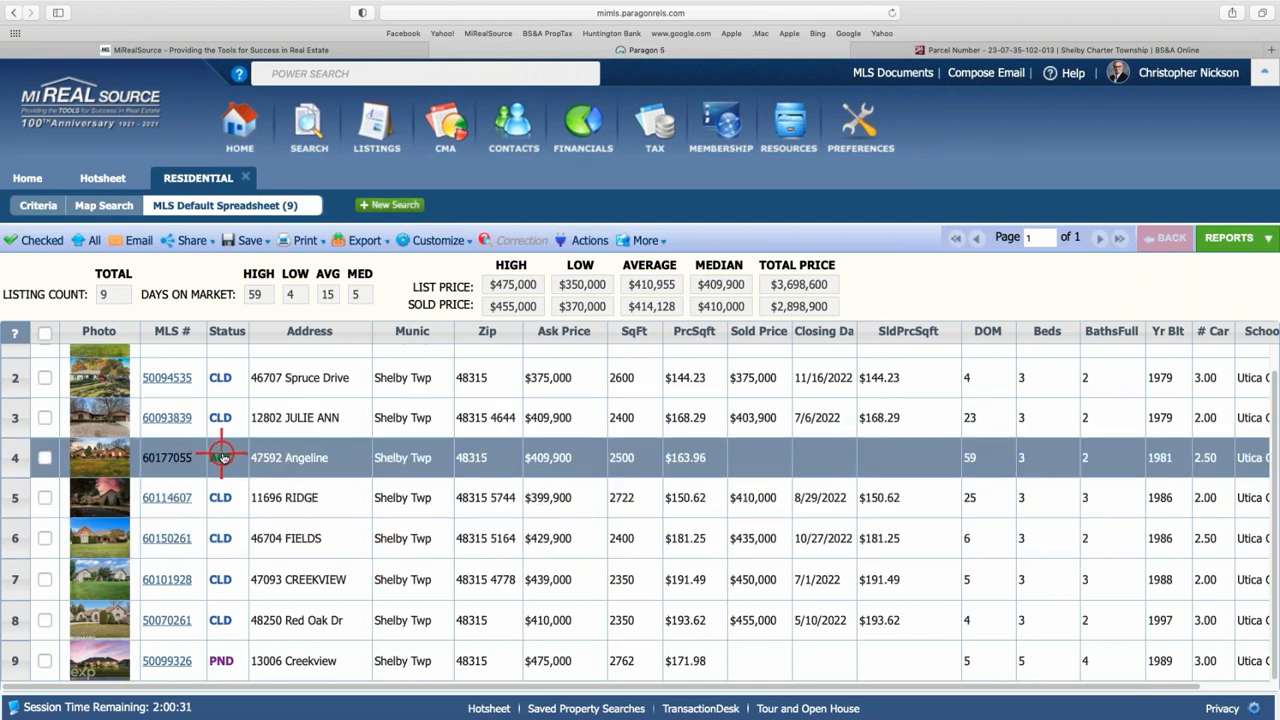
click(450, 393)
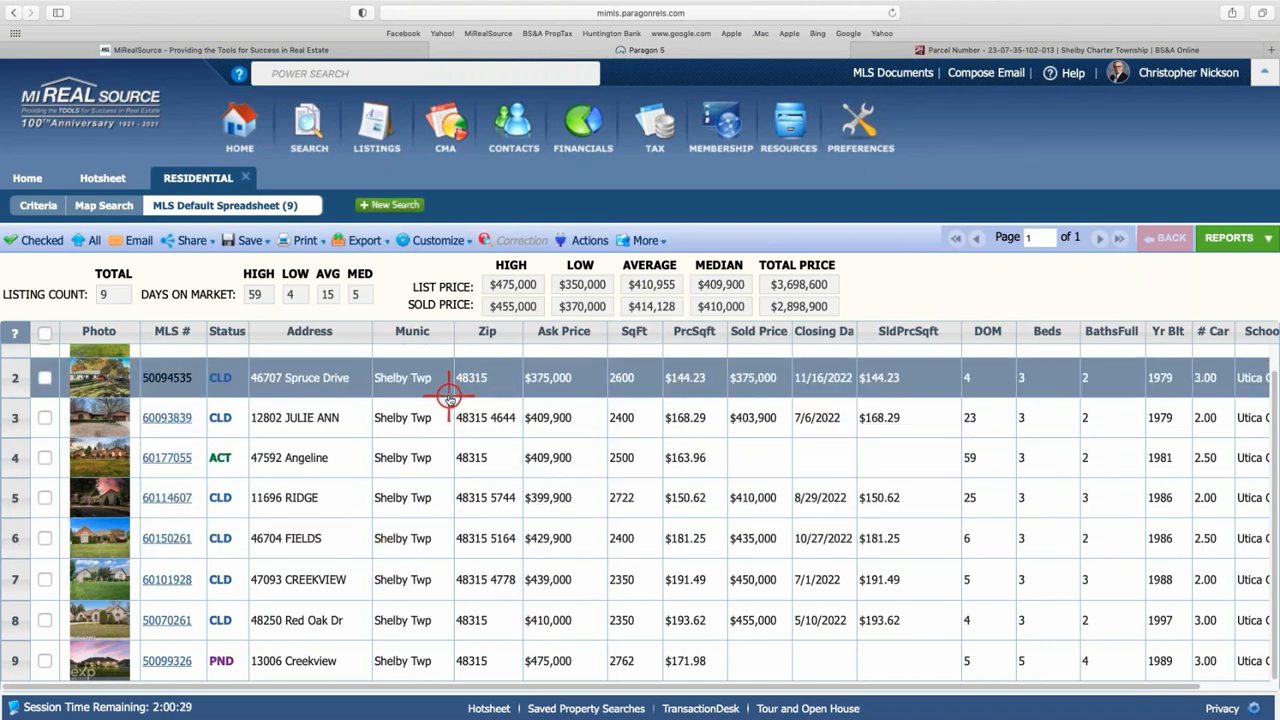
click(210, 496)
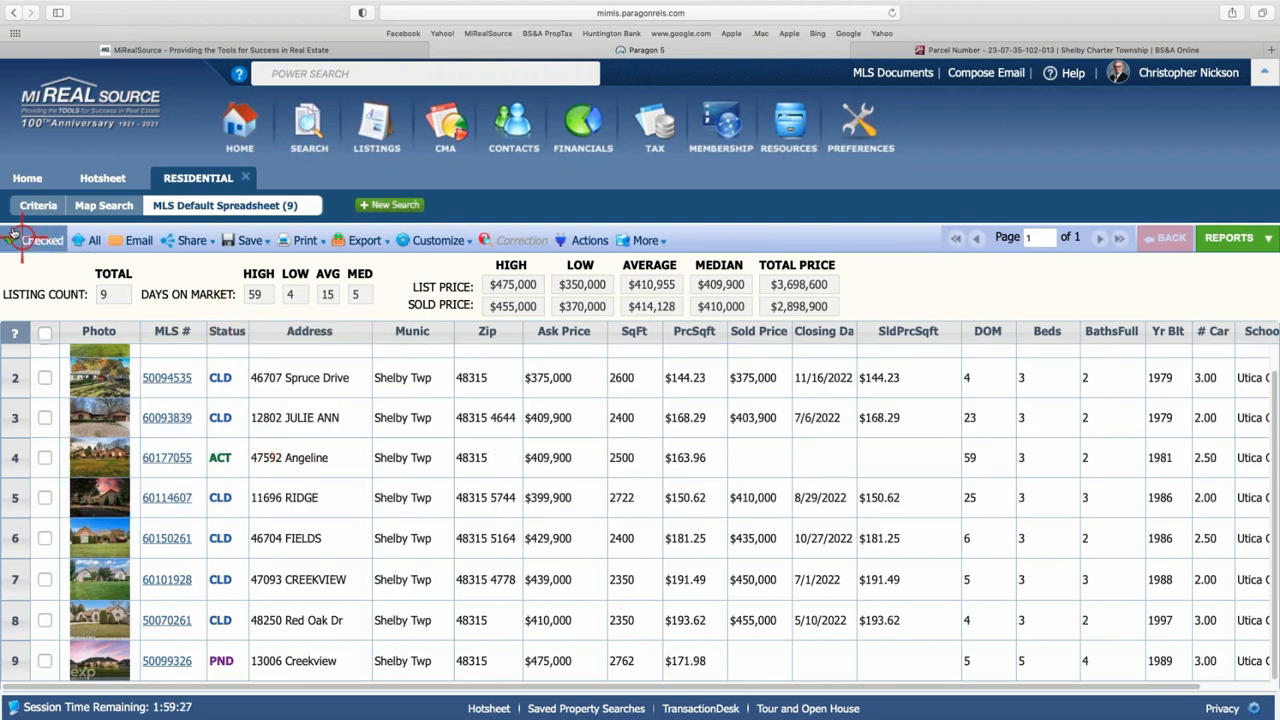
- Sort the 9 results by Ask Price ascending, then go back to the search criteria form
click(37, 207)
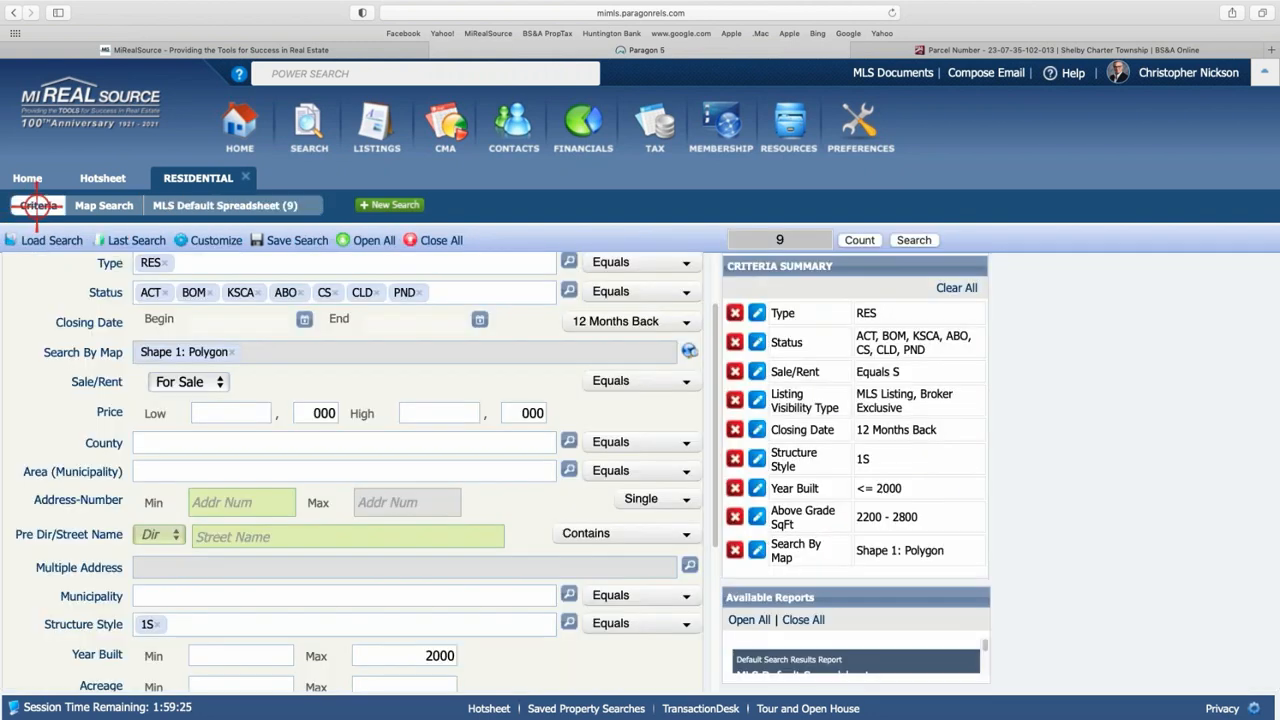
click(222, 206)
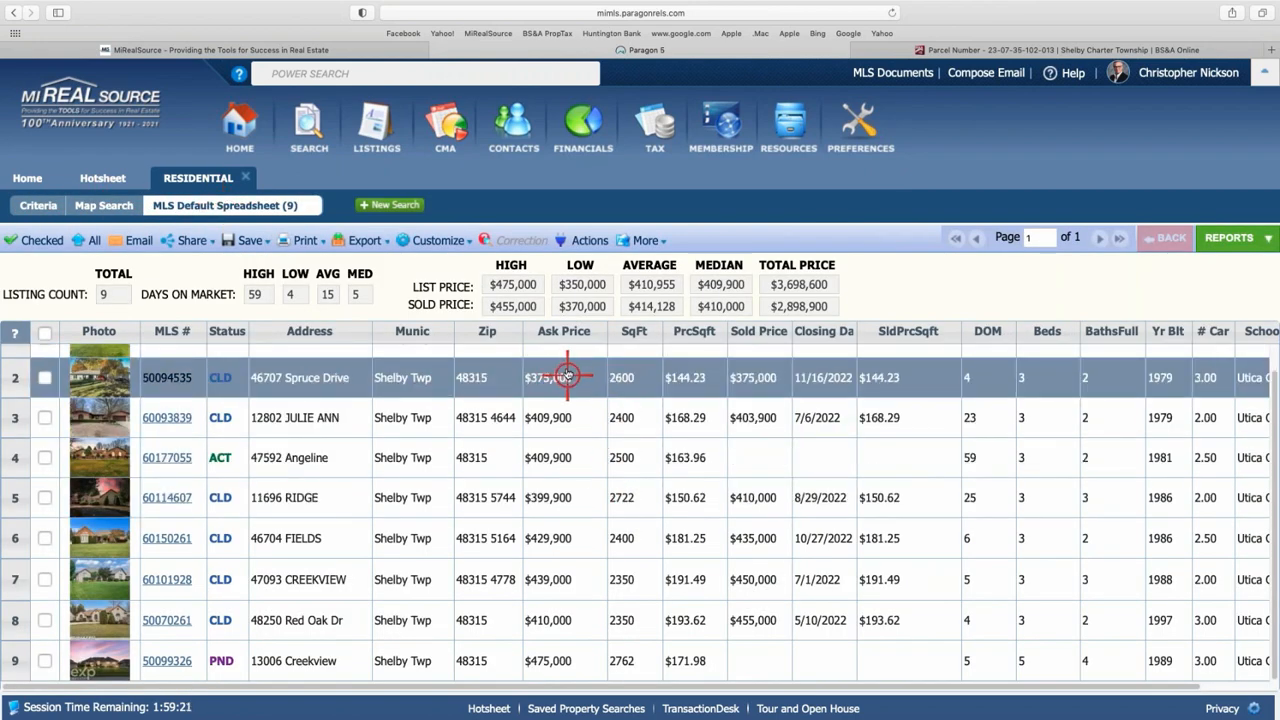
click(563, 335)
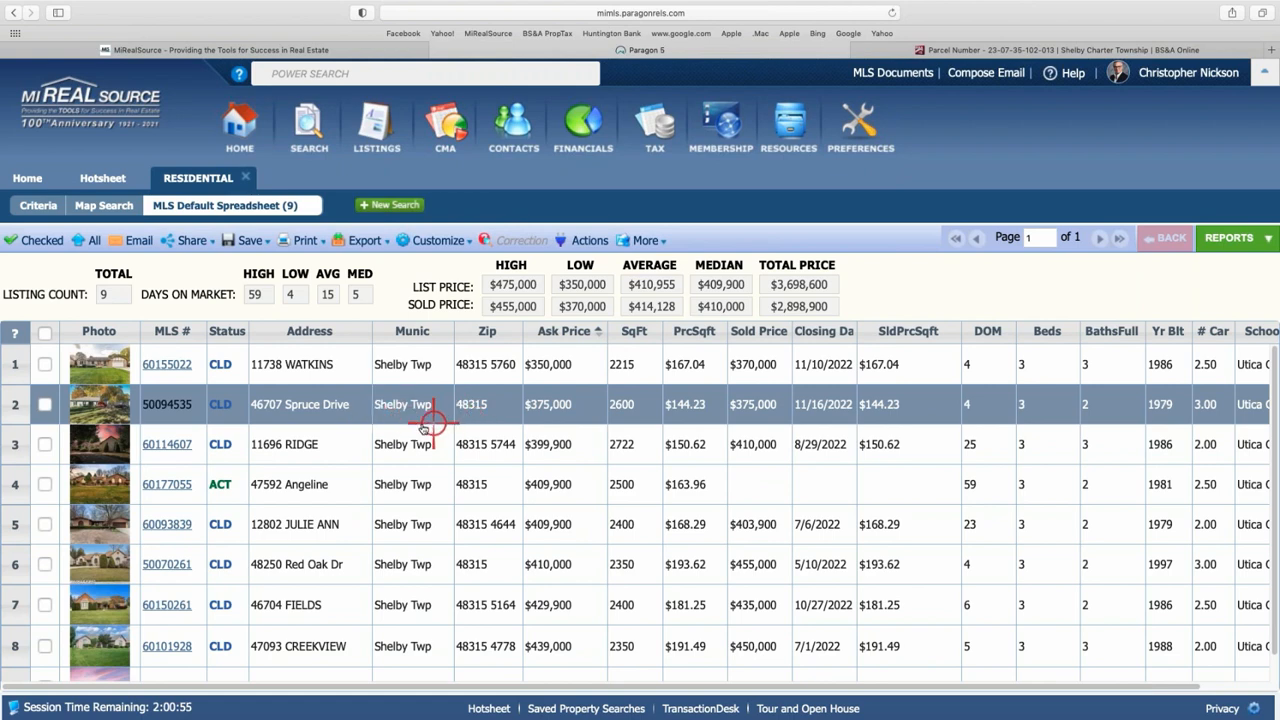
click(40, 207)
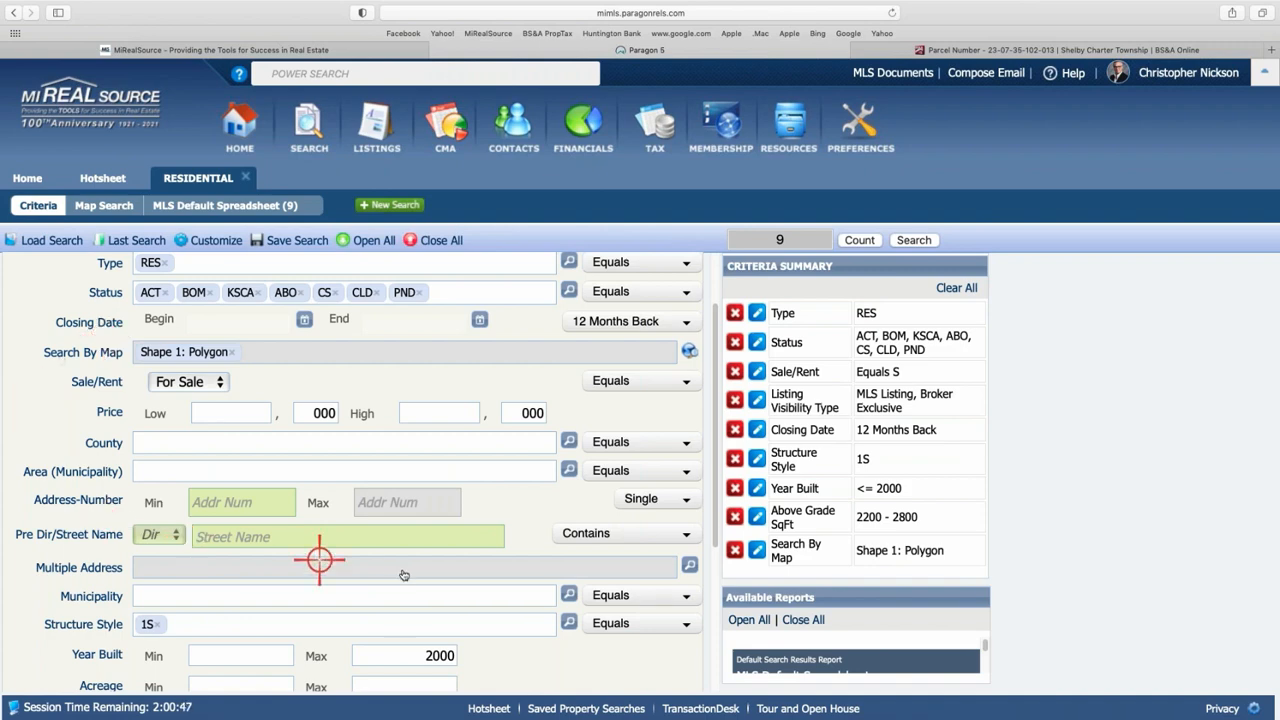
- Set the minimum Price to 395,000 and rerun the search, leaving 7 matches
scroll(371, 543, down, 2)
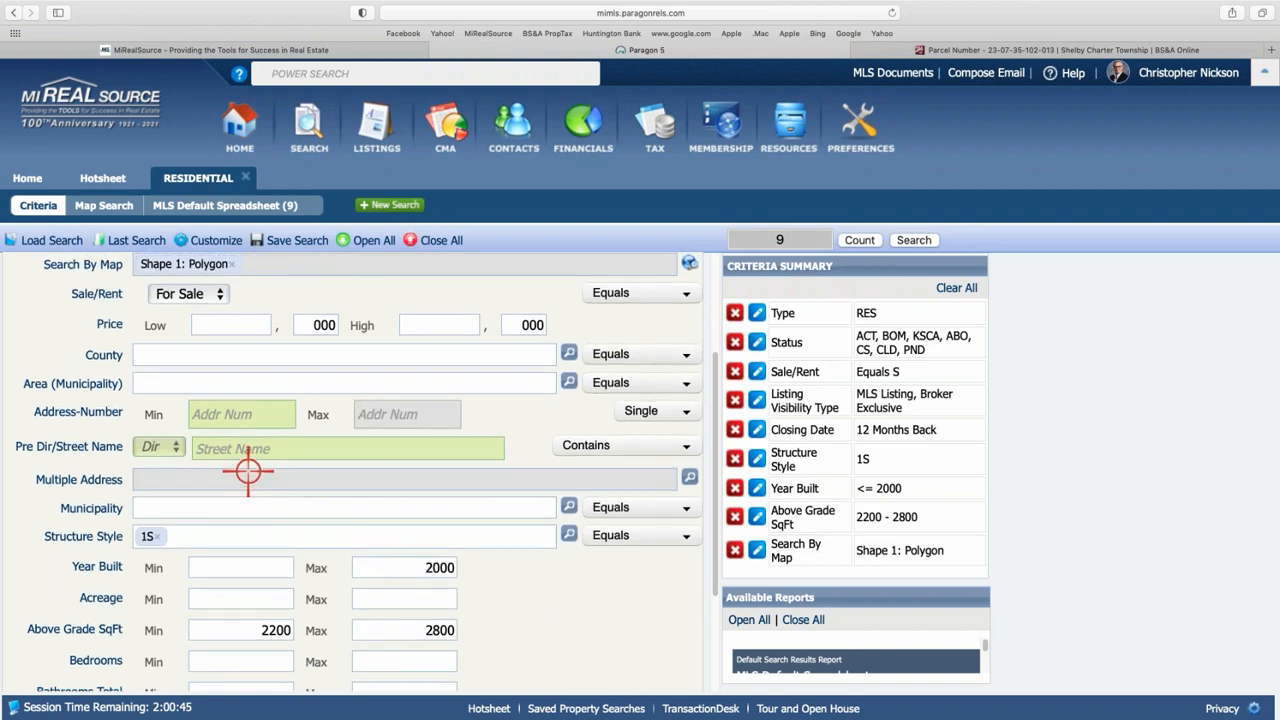
scroll(243, 470, up, 2)
scroll(243, 474, down, 5)
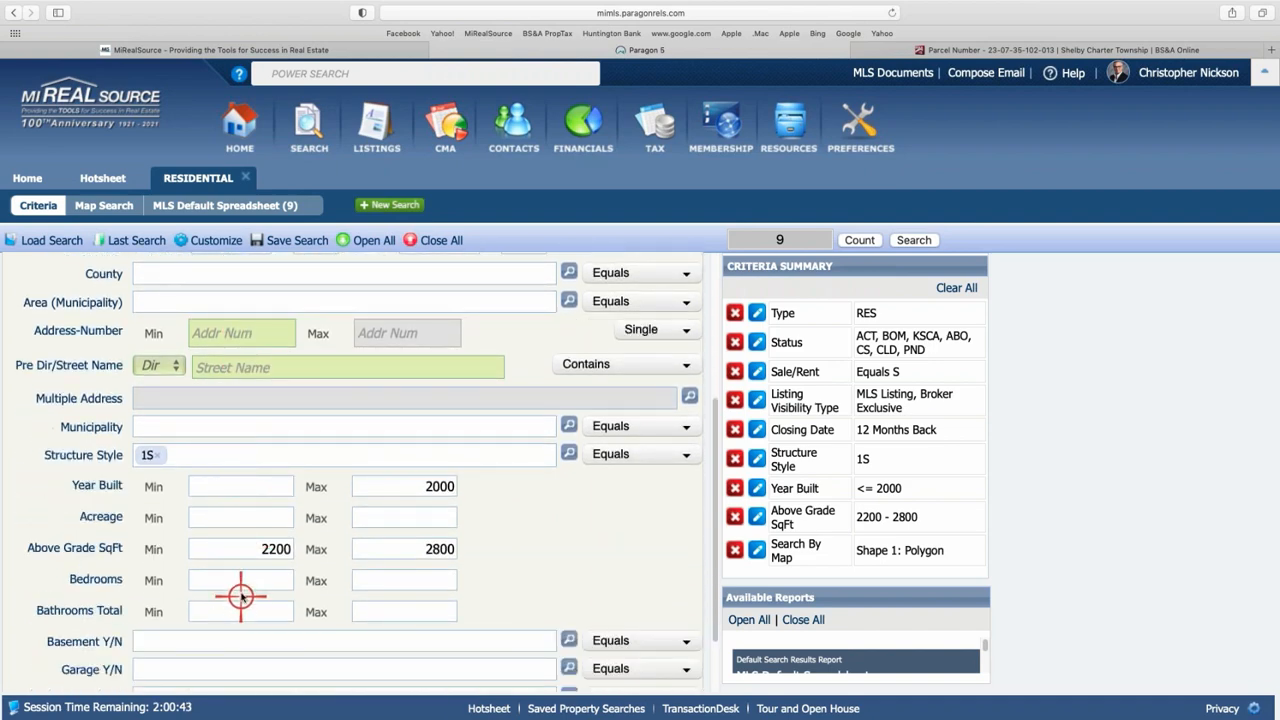
scroll(245, 580, down, 1)
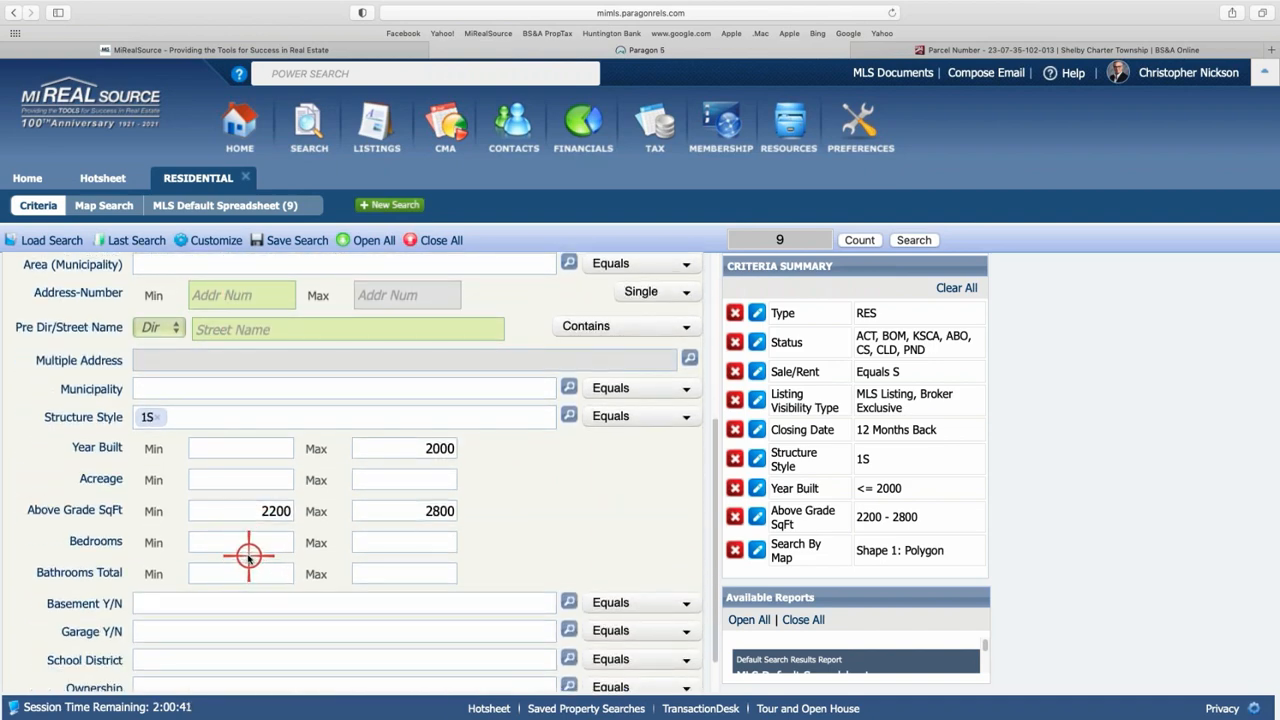
scroll(247, 552, up, 4)
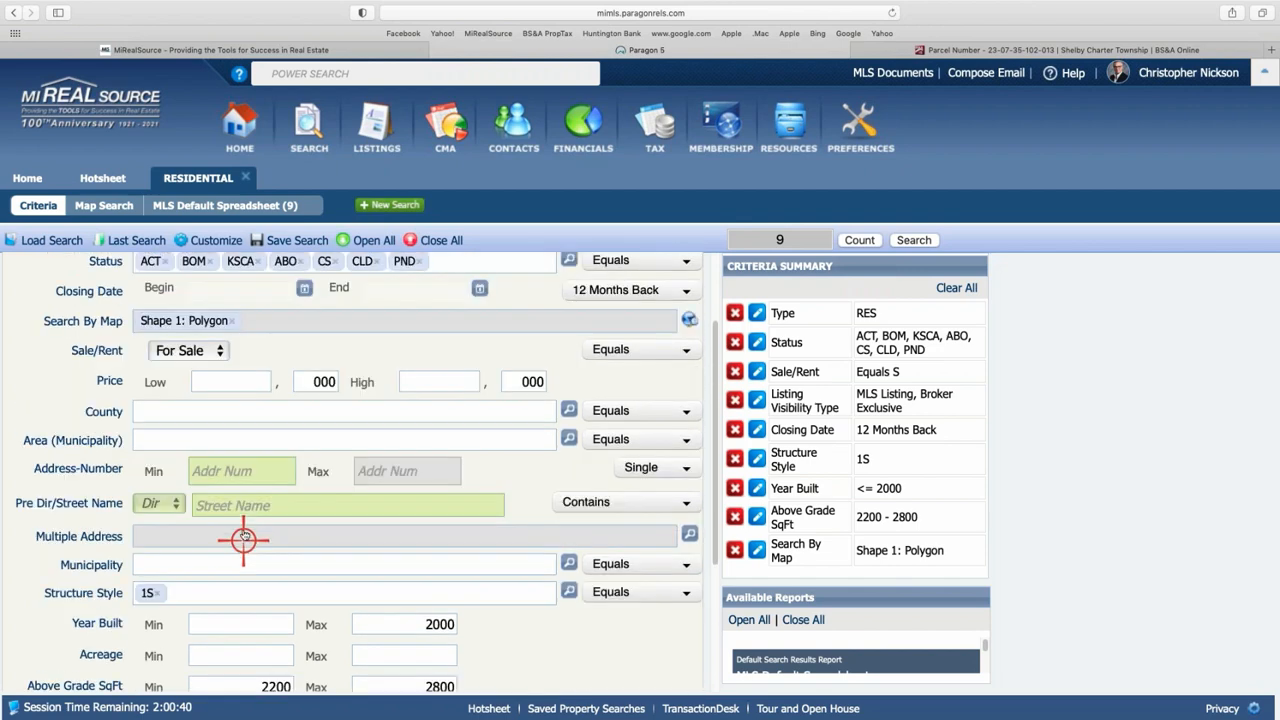
click(245, 381)
text(39)
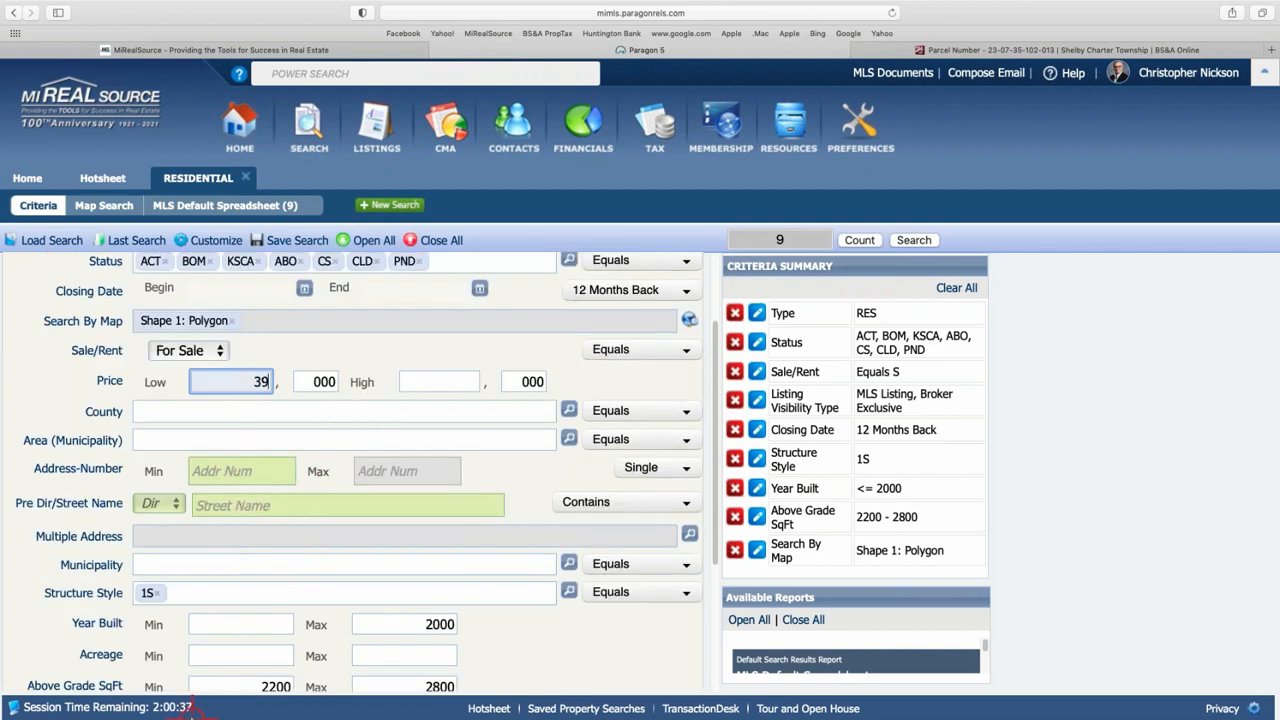
text(5)
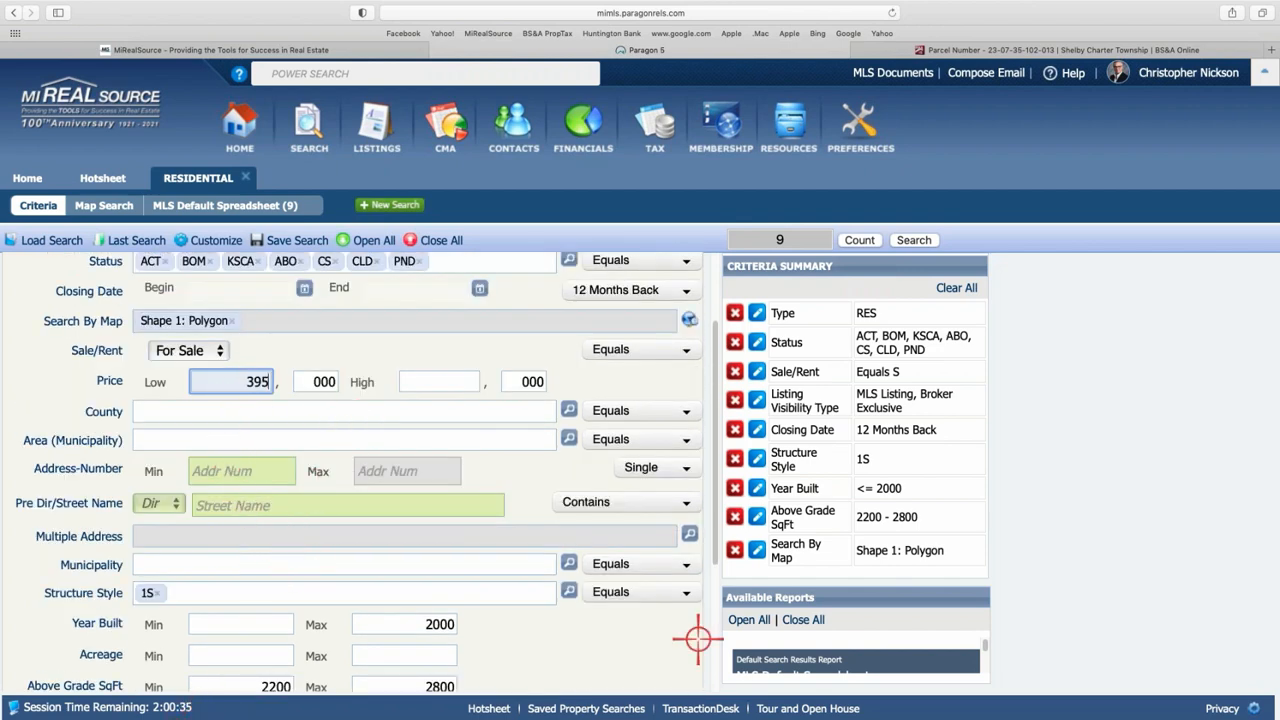
click(914, 240)
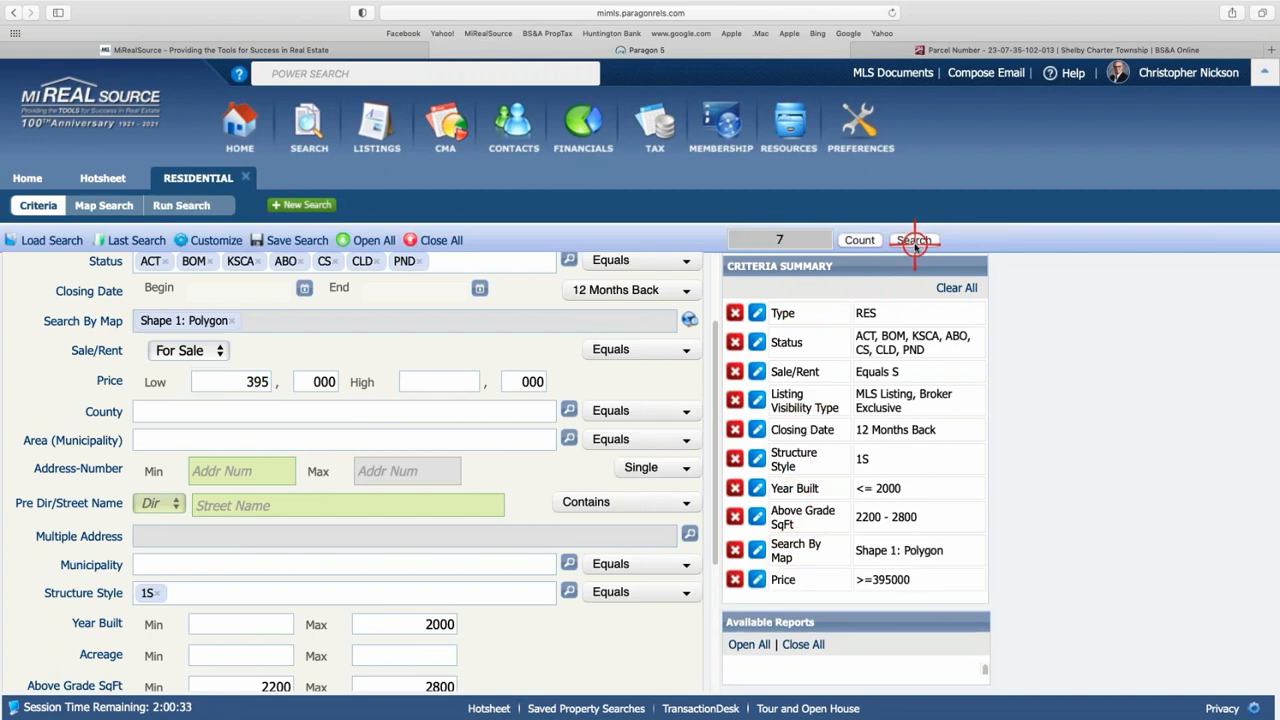
click(851, 247)
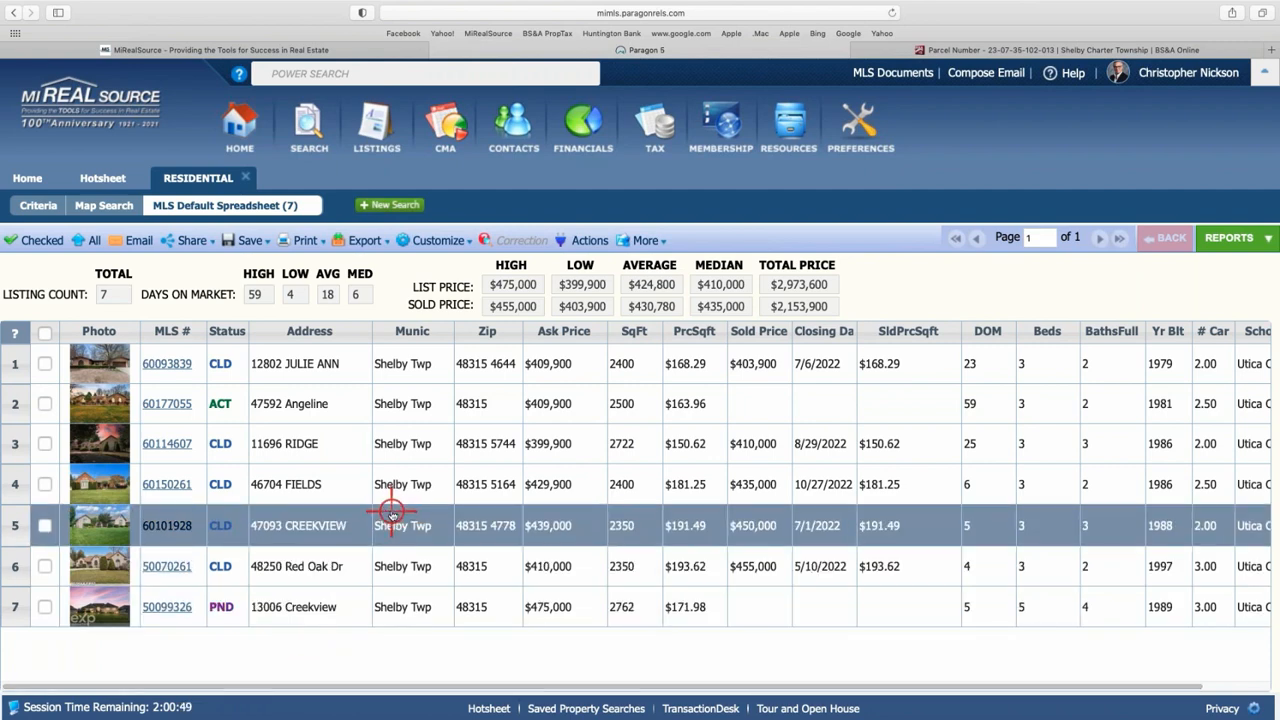
click(112, 205)
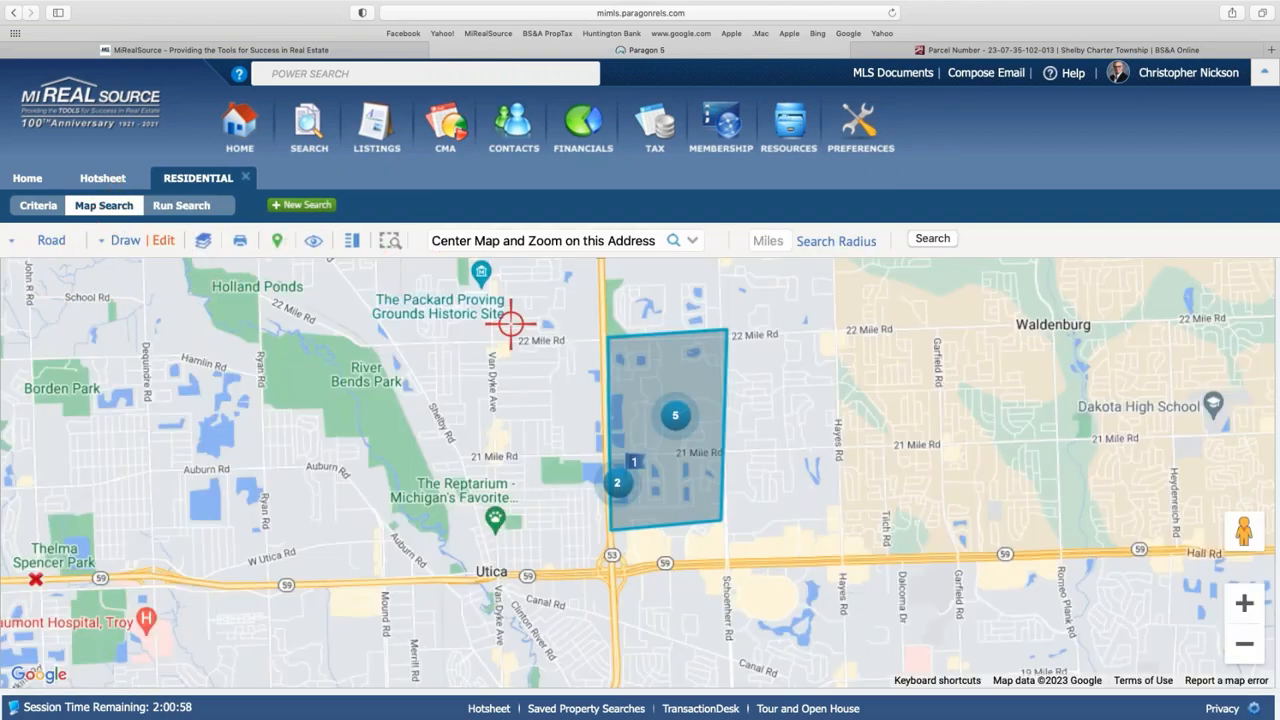
click(212, 205)
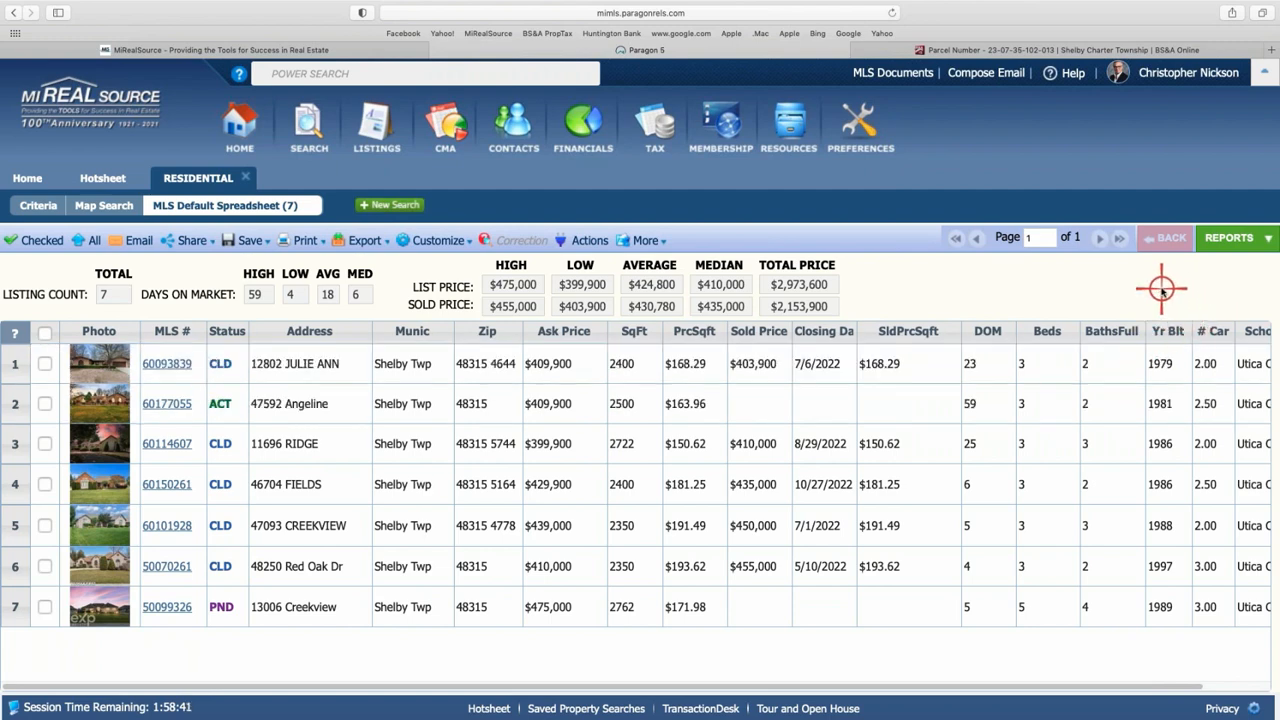
- Display the 7 results as the CMA Quick View report from the CMA reports group
click(1231, 238)
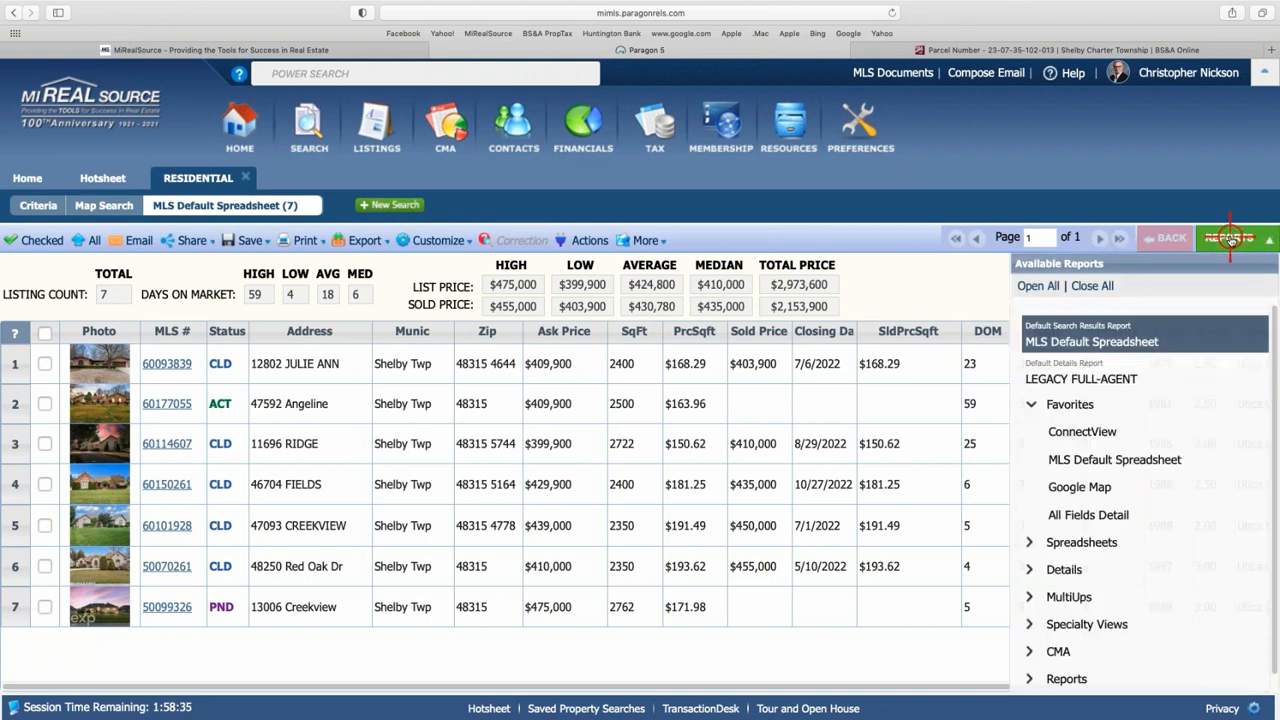
click(1062, 651)
scroll(1128, 580, down, 2)
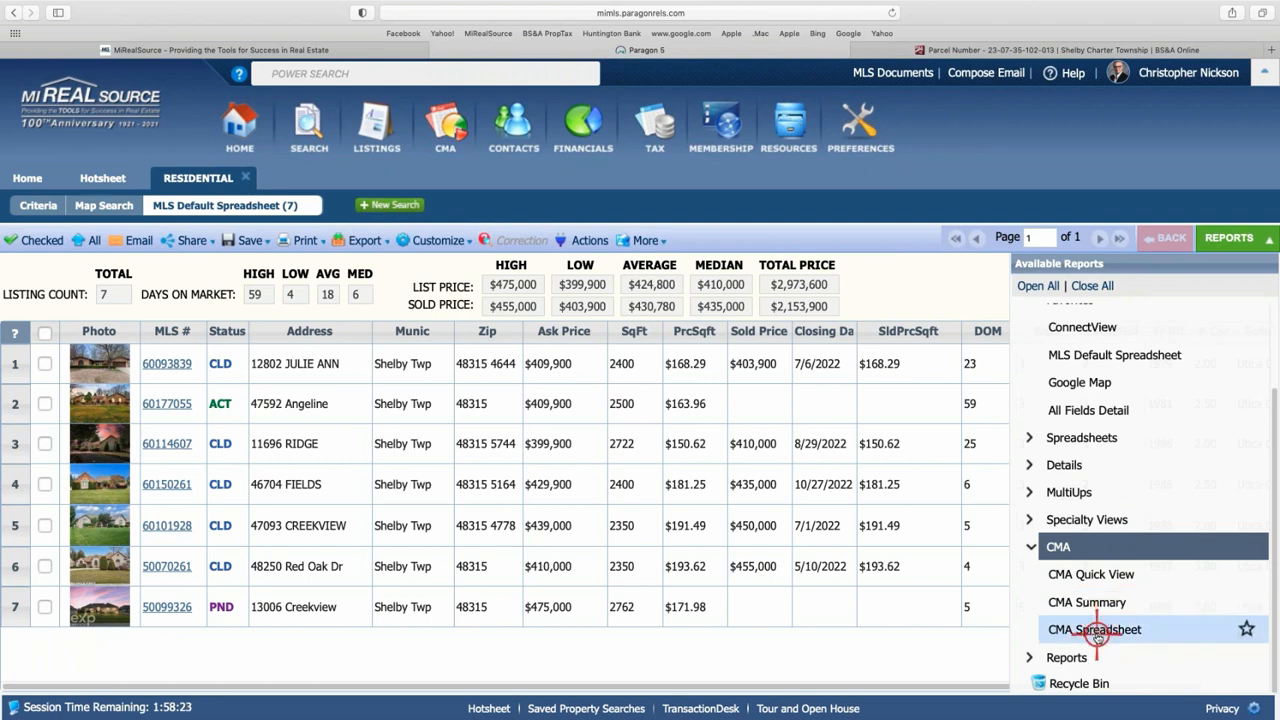
click(1084, 576)
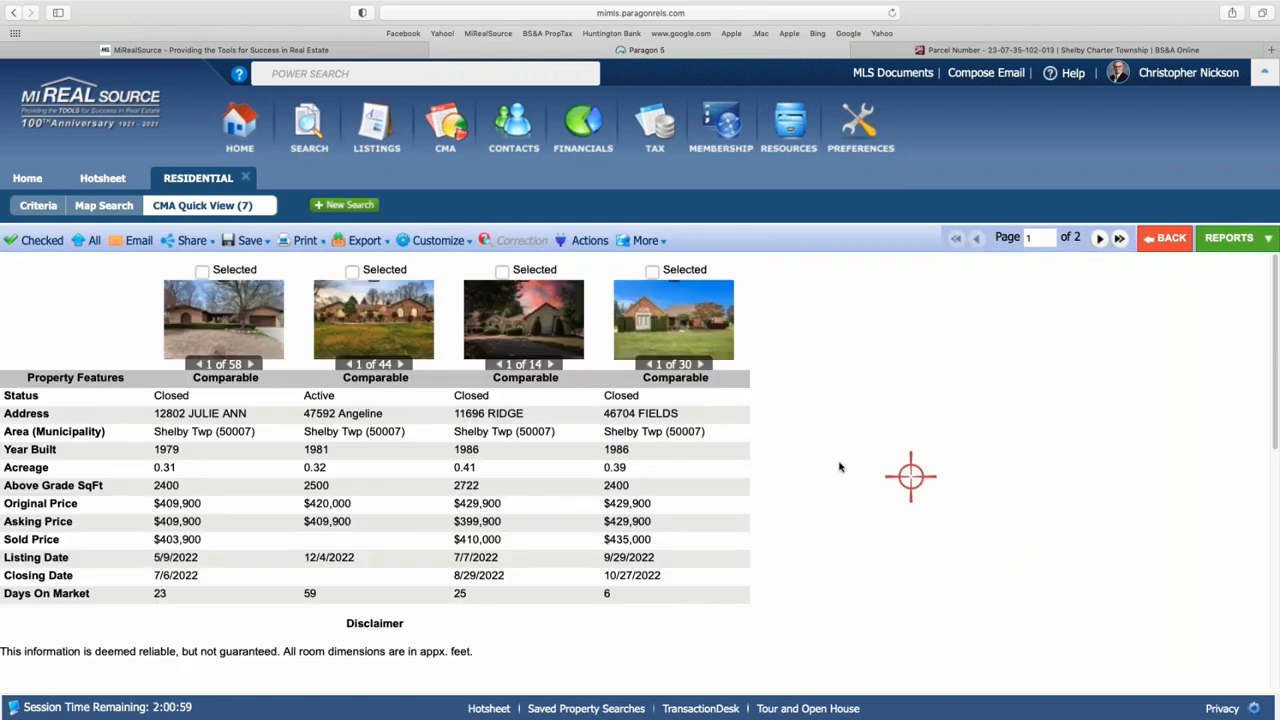
scroll(543, 489, down, 3)
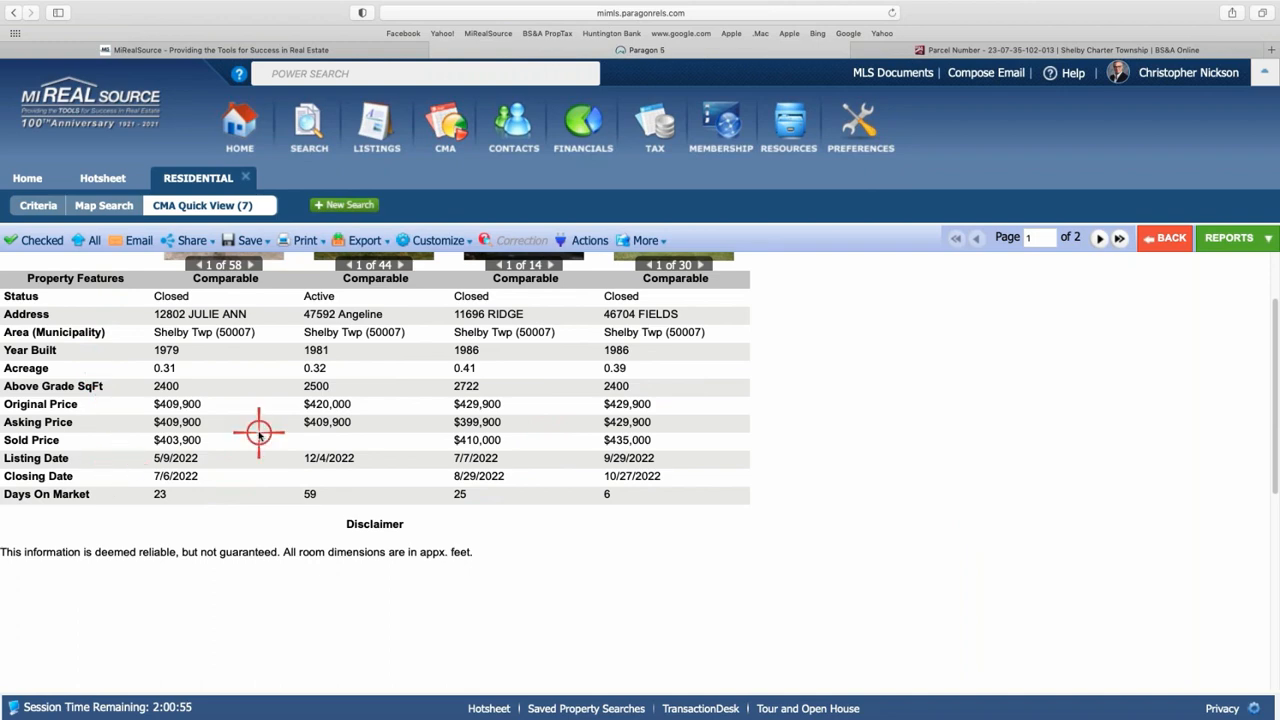
scroll(258, 432, up, 2)
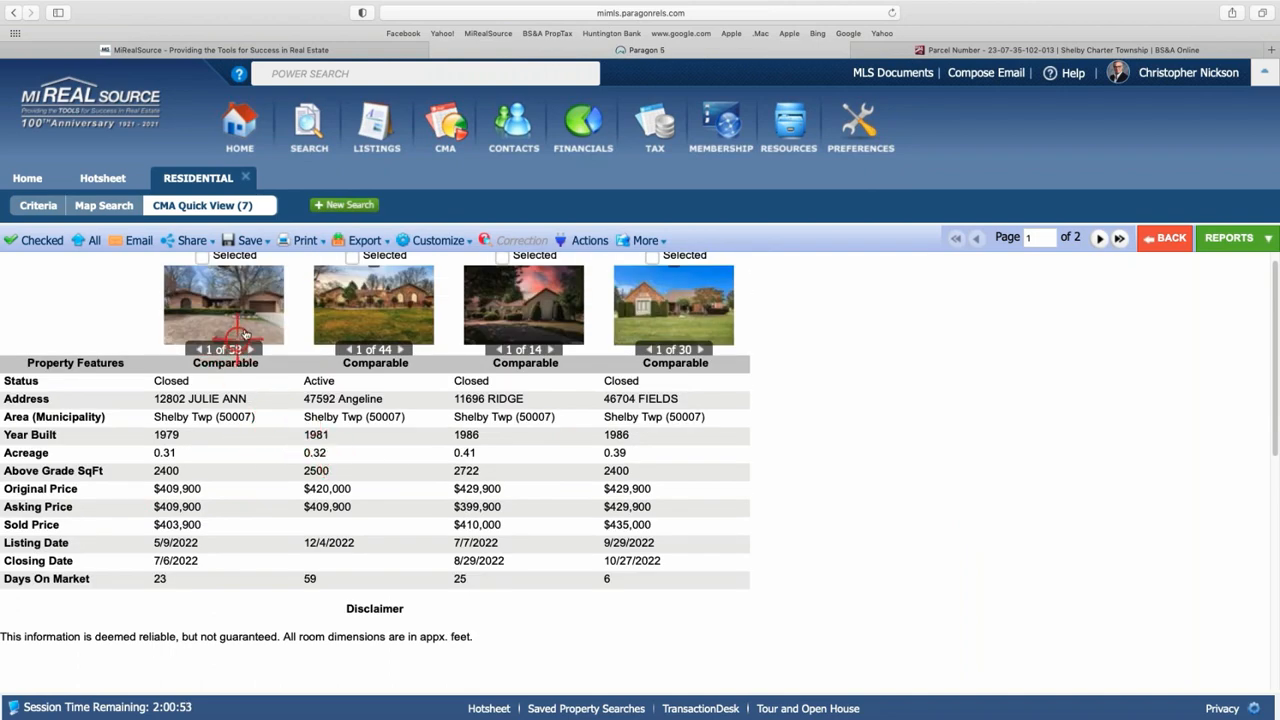
scroll(486, 489, down, 1)
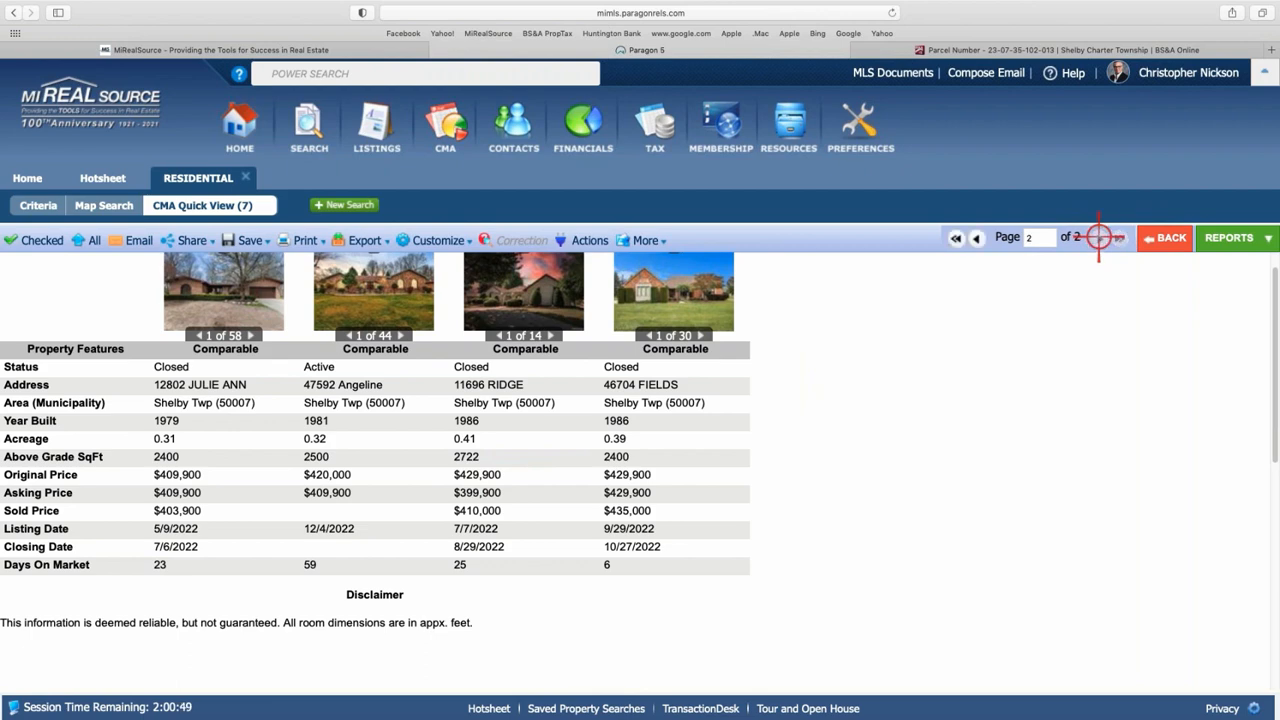
click(1099, 237)
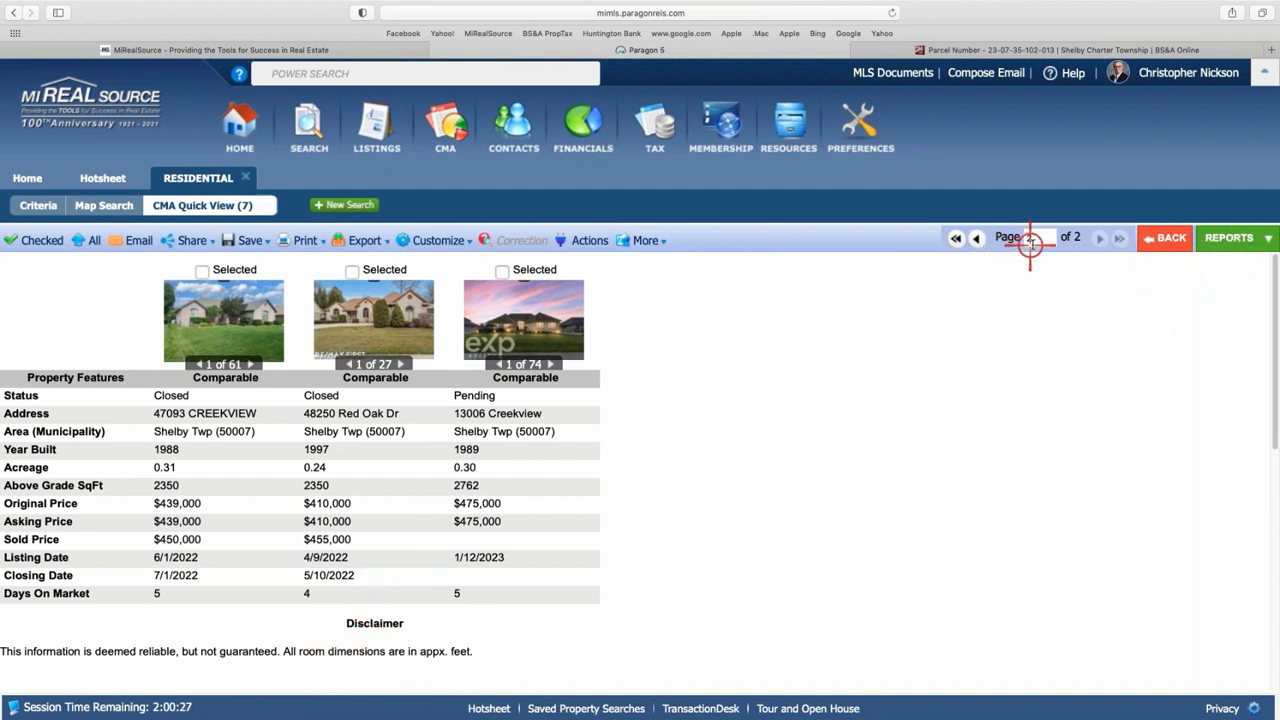
click(977, 238)
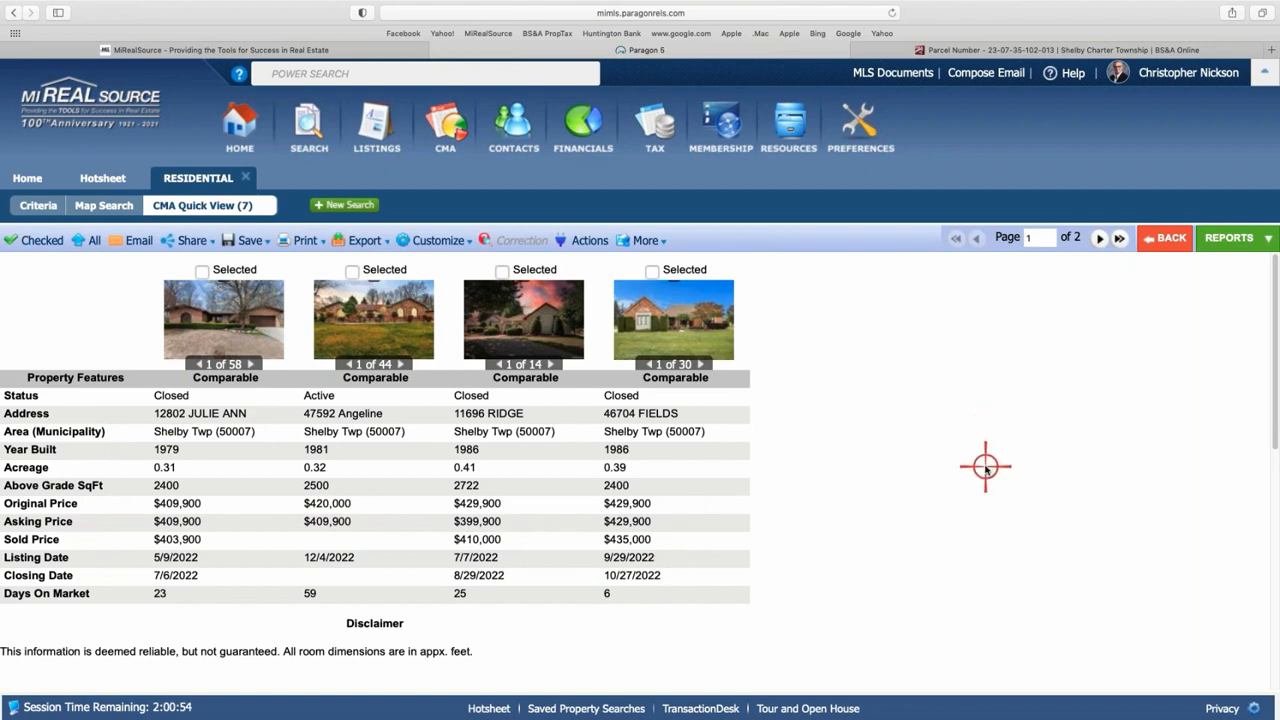
scroll(985, 466, down, 1)
scroll(985, 466, down, 1)
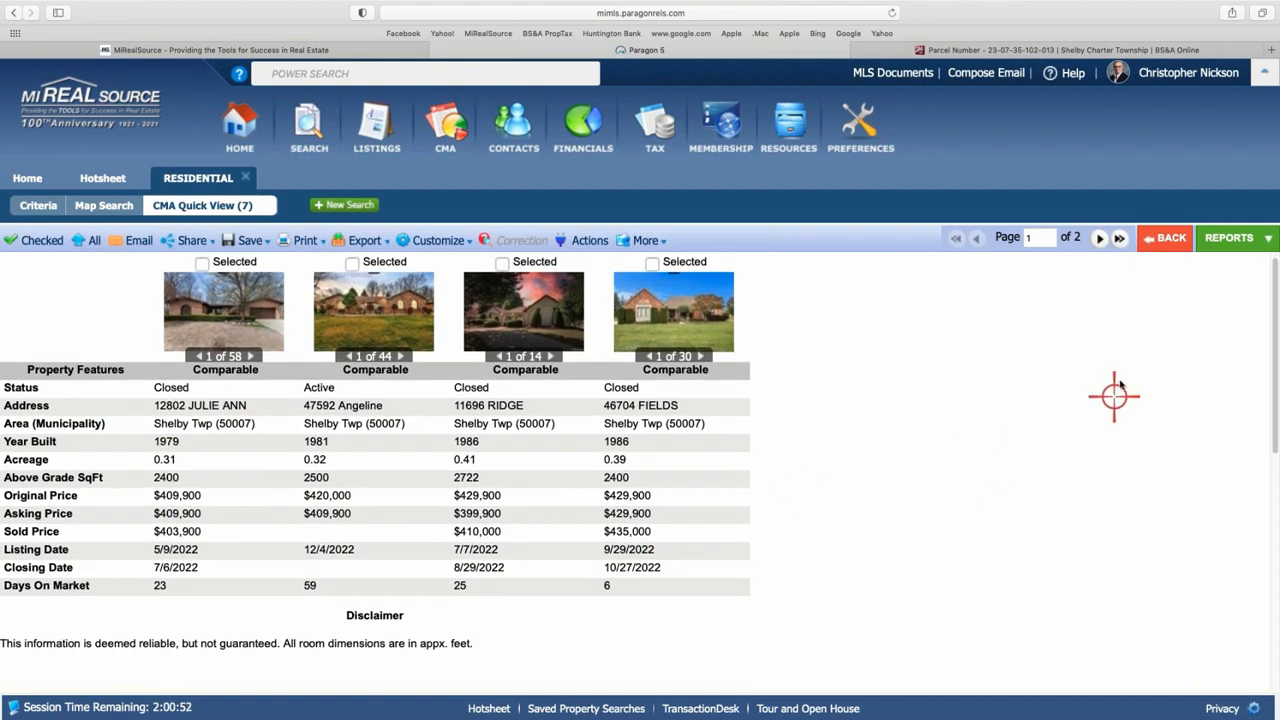
- Switch to the CMA Summary report and scroll through its Active, Sold and Pending tables
click(1232, 238)
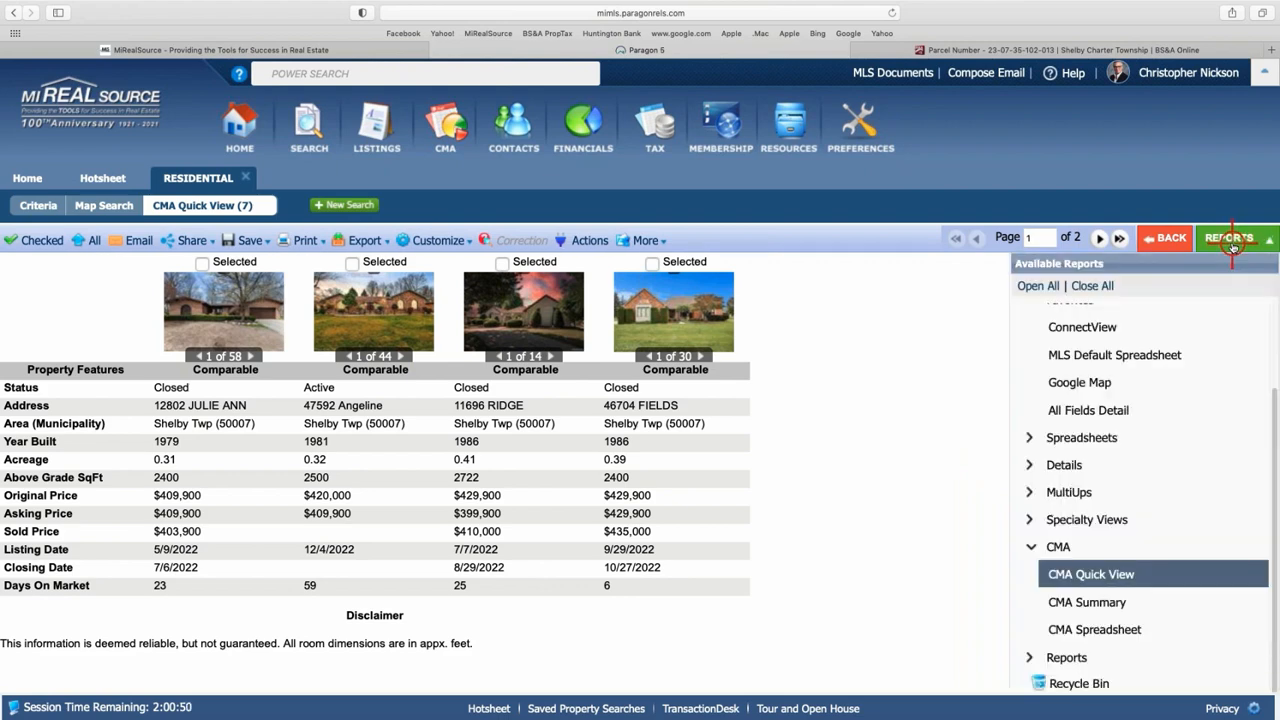
click(1122, 601)
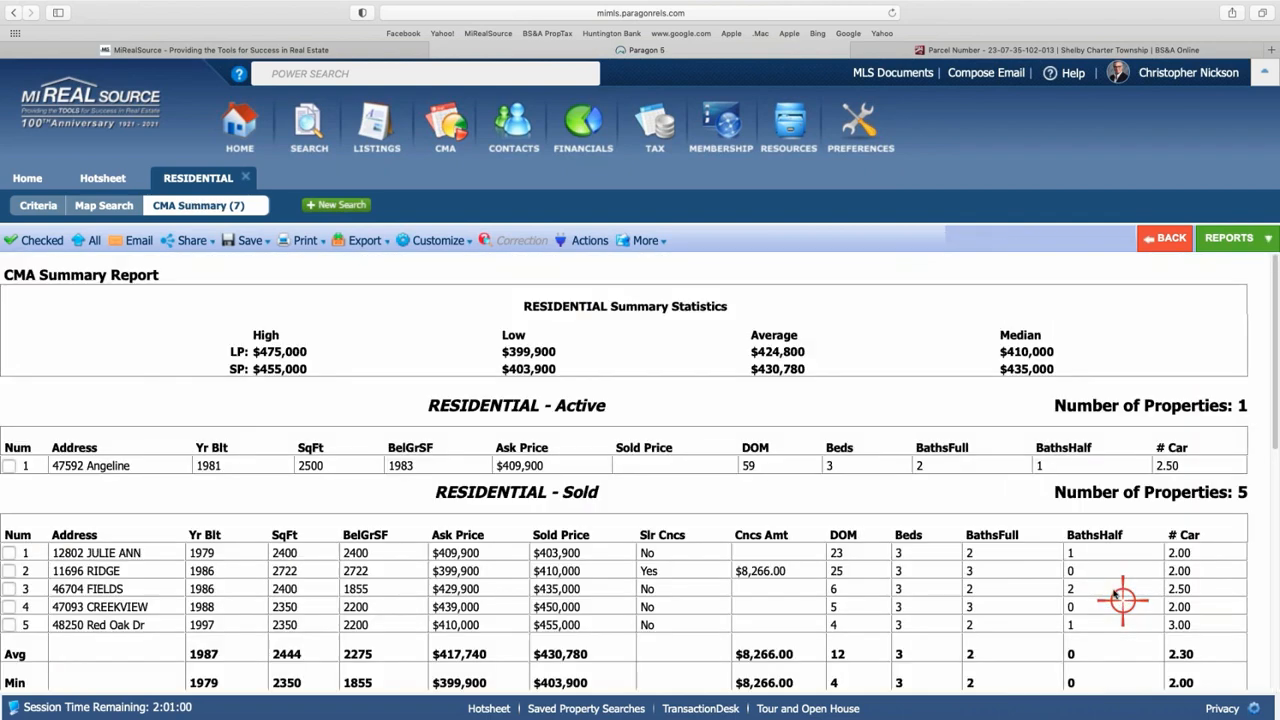
scroll(930, 465, down, 2)
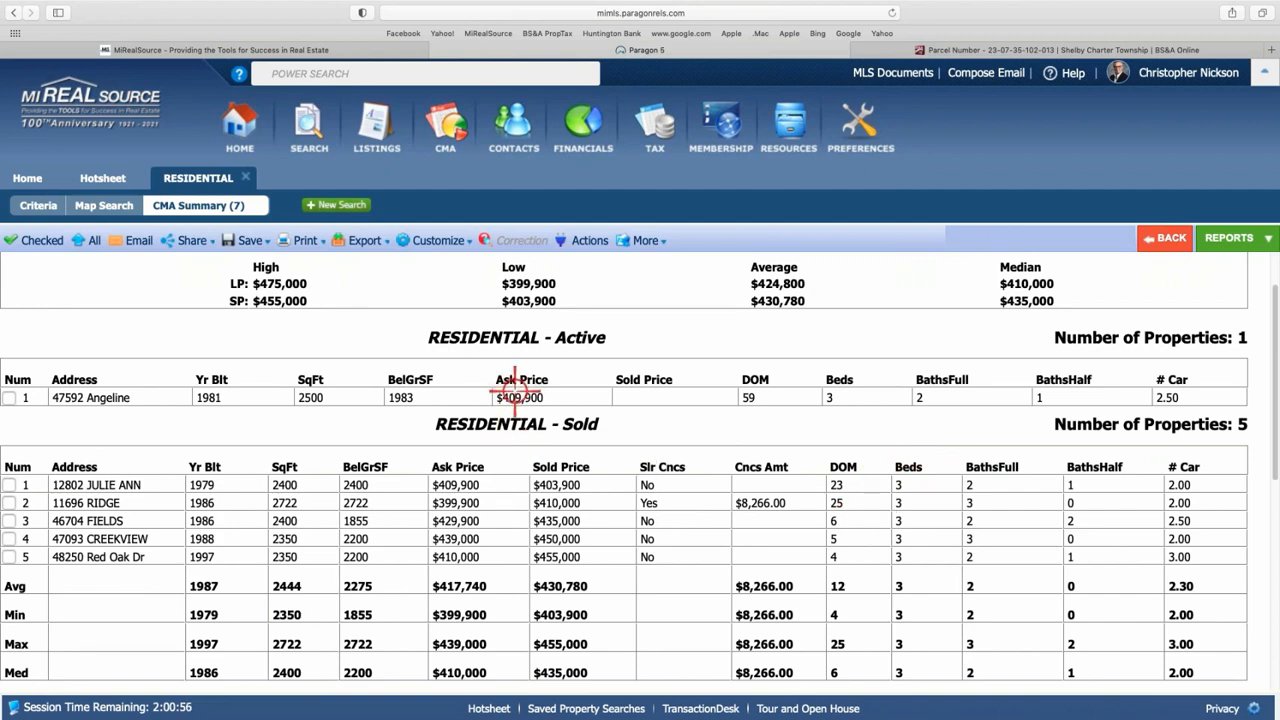
scroll(514, 385, down, 1)
scroll(520, 392, down, 1)
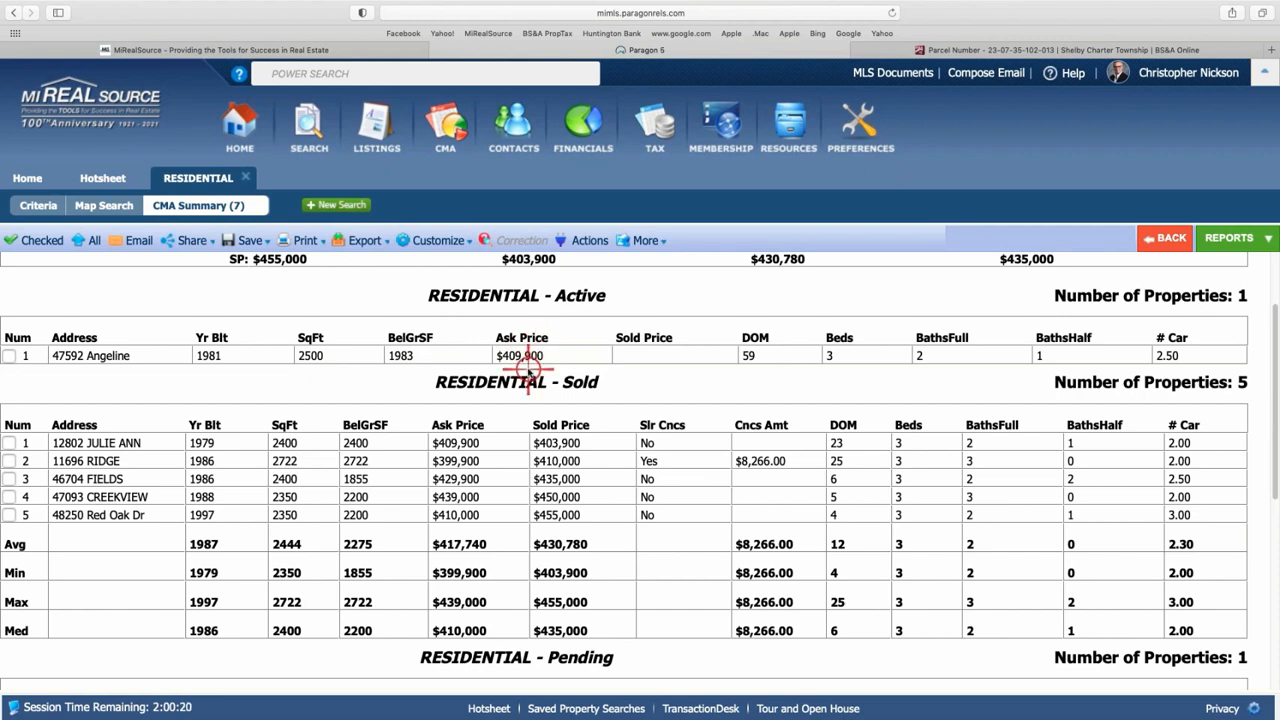
scroll(527, 370, down, 3)
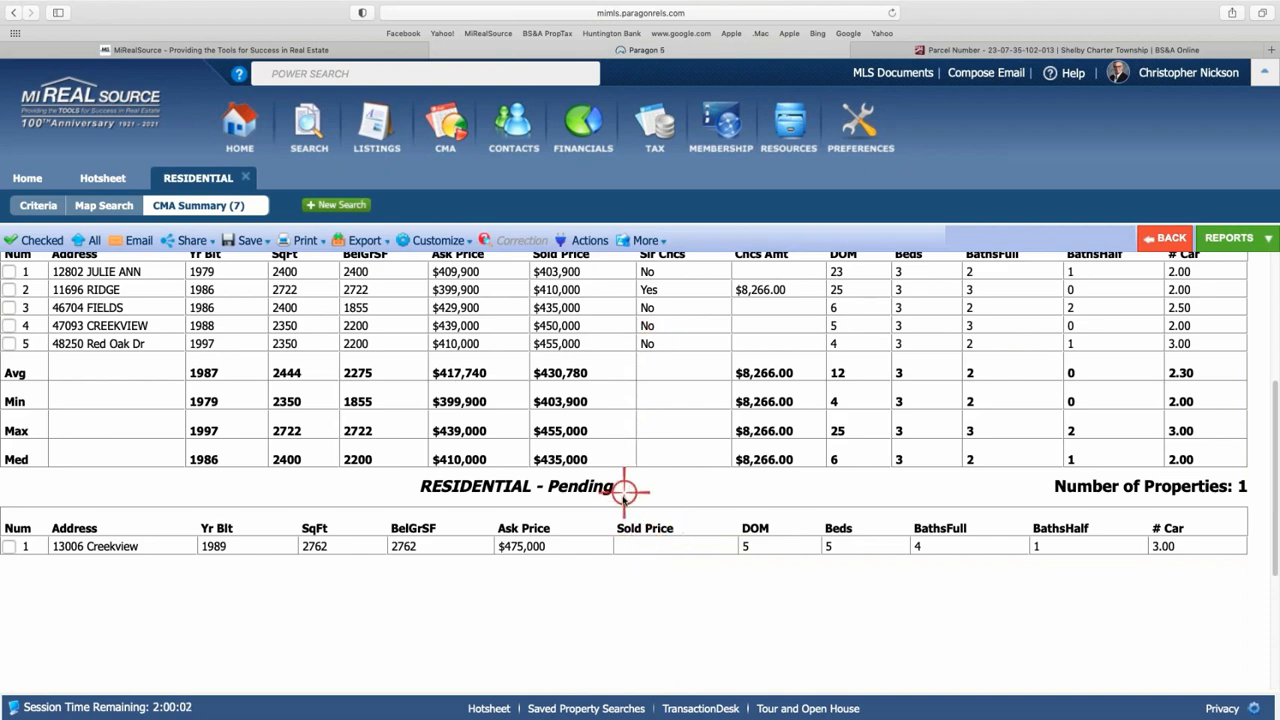
scroll(624, 492, up, 5)
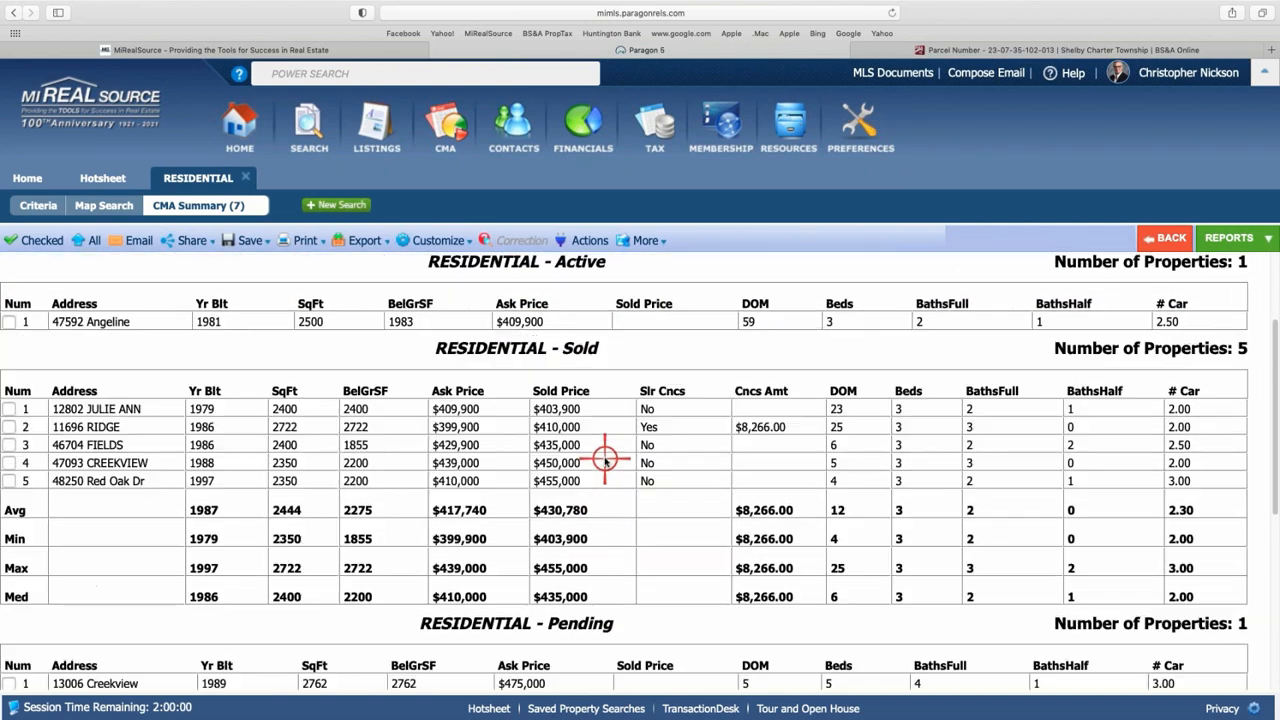
scroll(605, 460, down, 1)
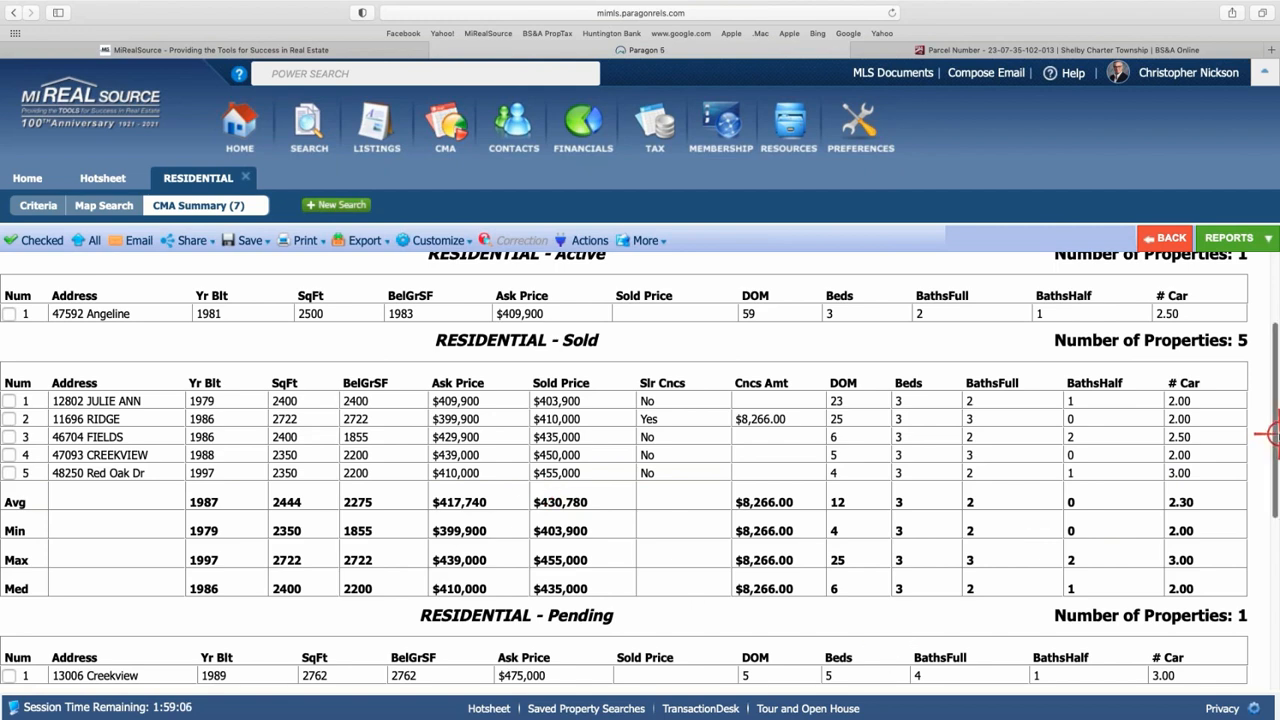
scroll(672, 520, down, 1)
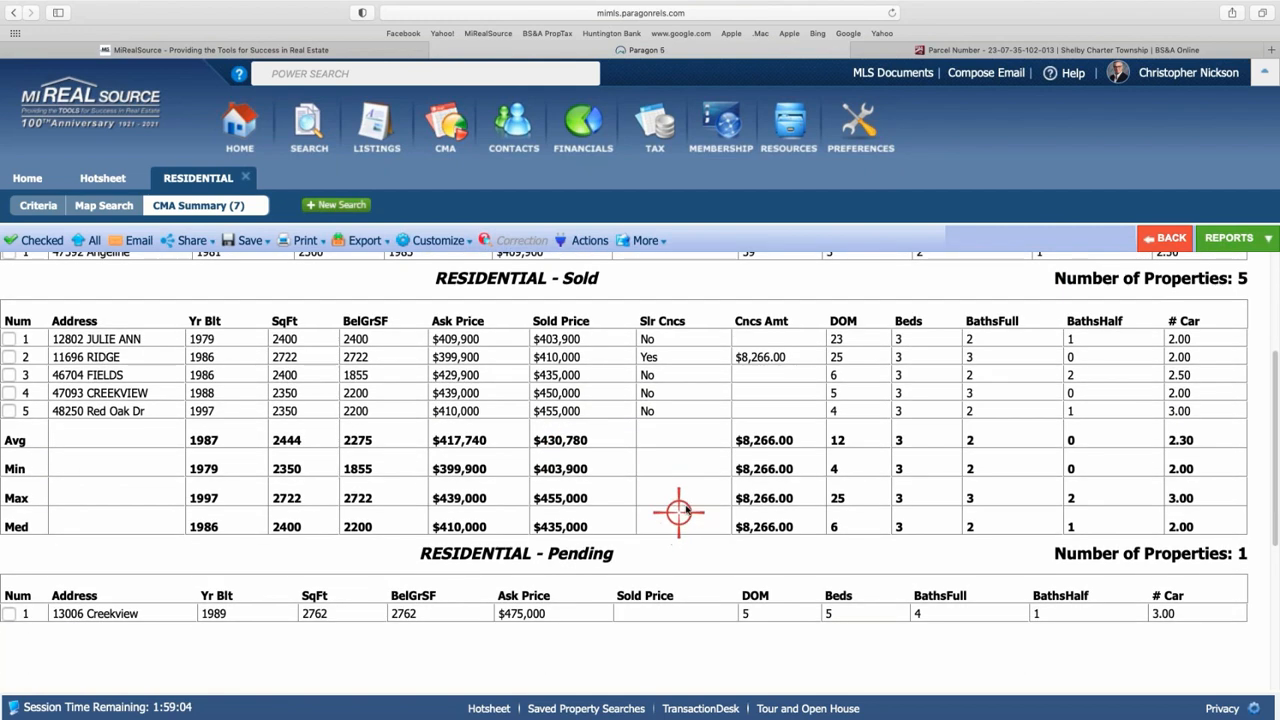
scroll(675, 515, up, 1)
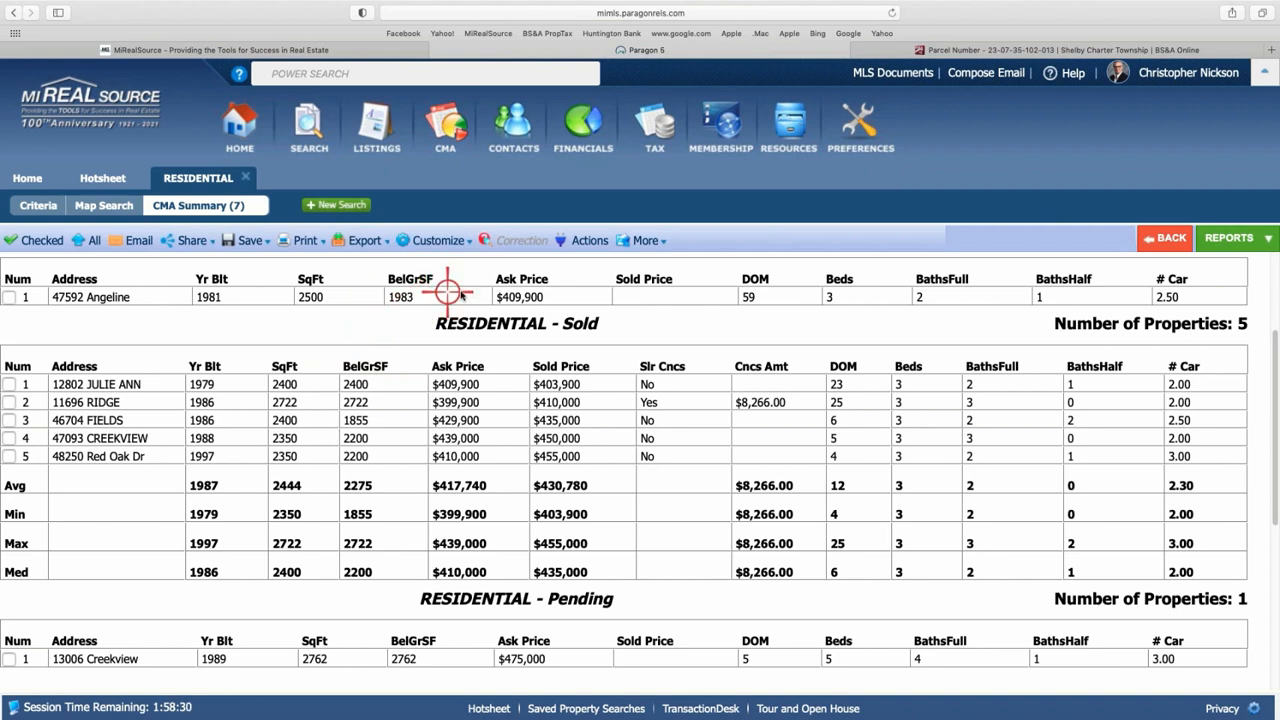
- In Field Prefs for Active listings, add Acreage right after Year Built and save
click(430, 240)
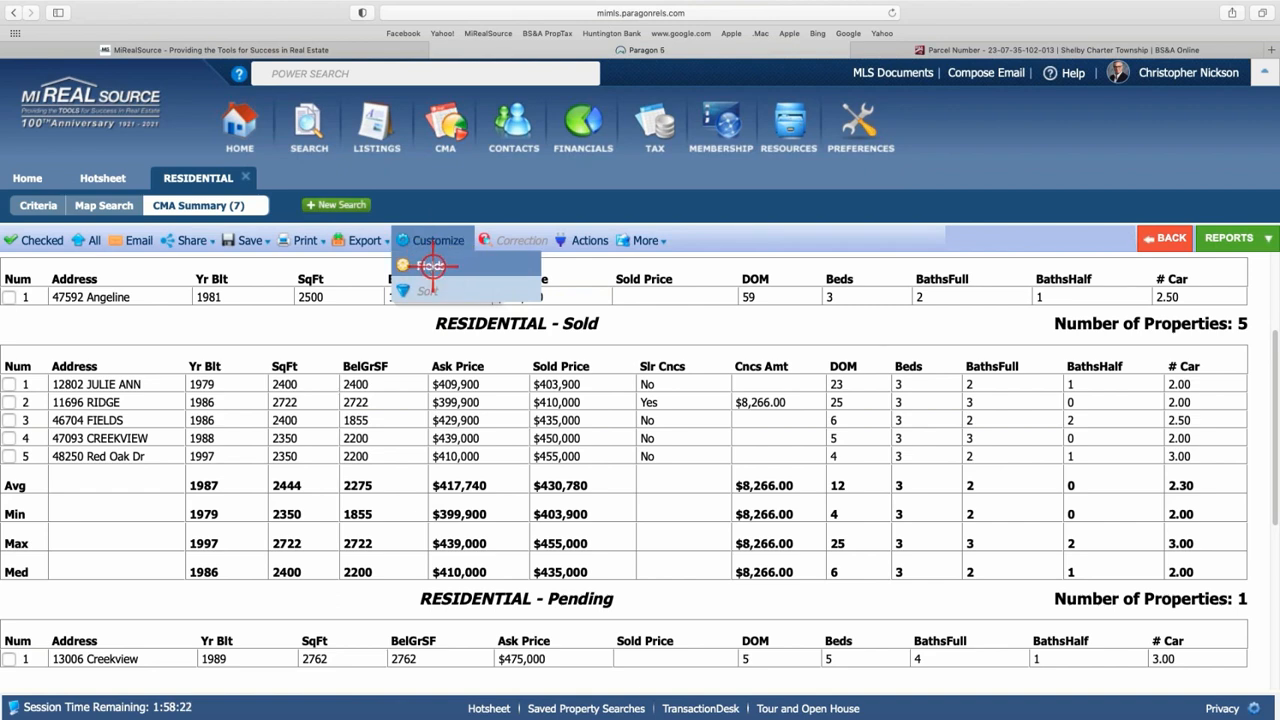
click(432, 266)
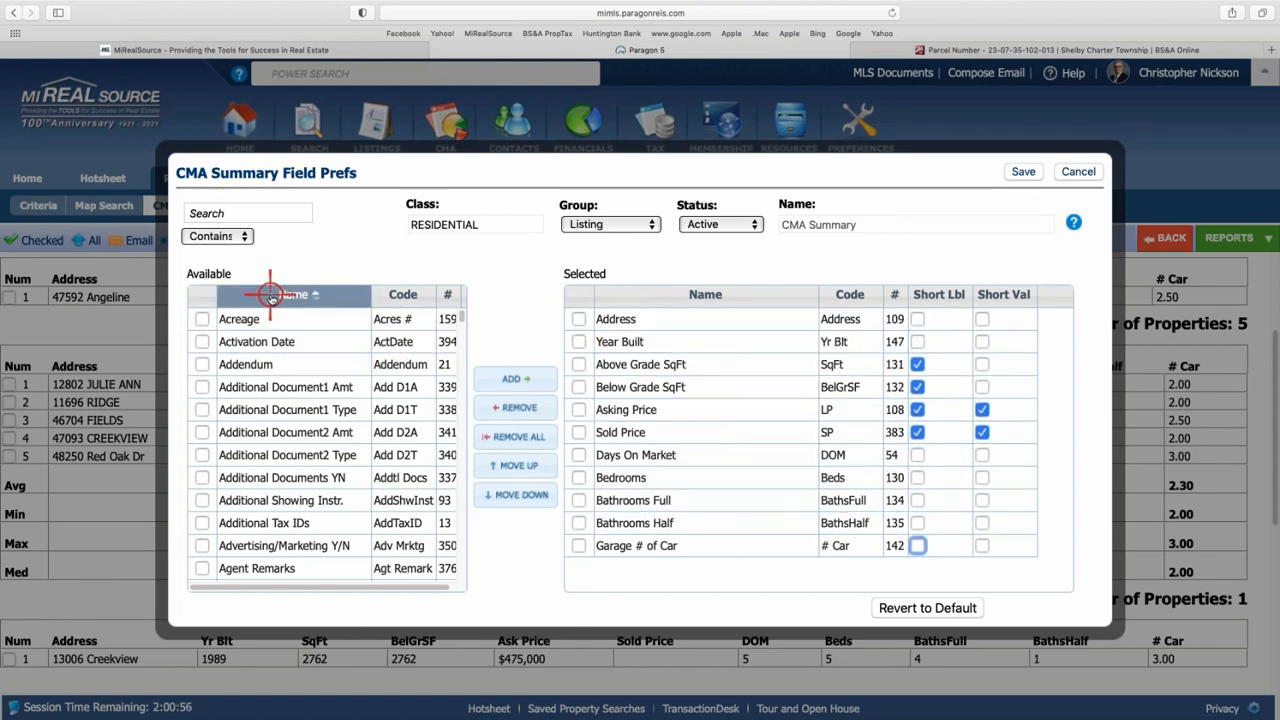
click(232, 210)
text(ac)
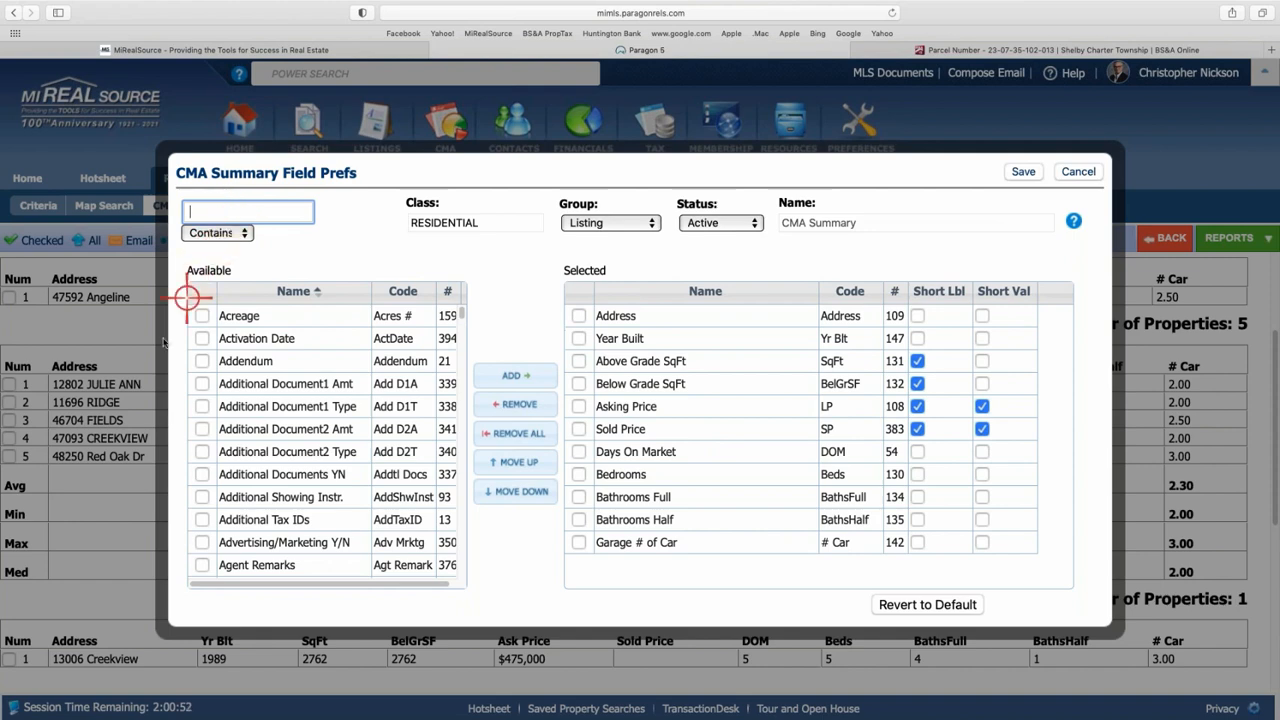
text(e)
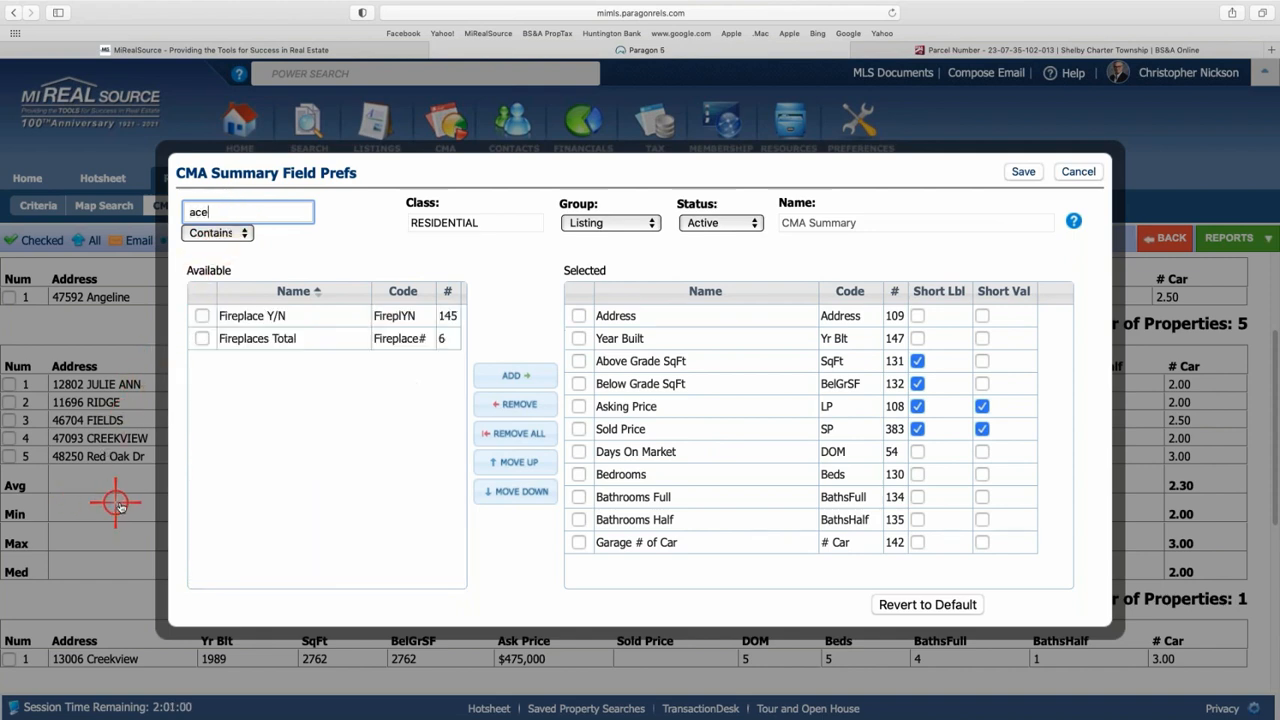
key(BackSpace)
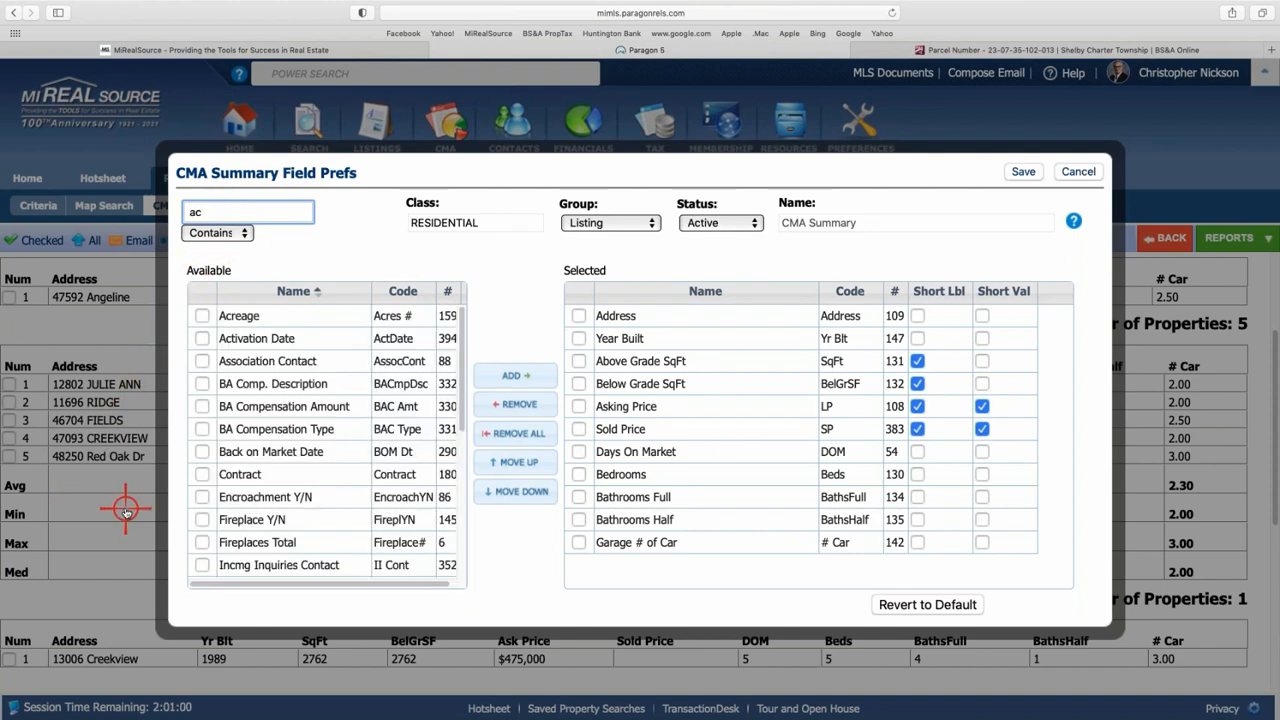
click(201, 316)
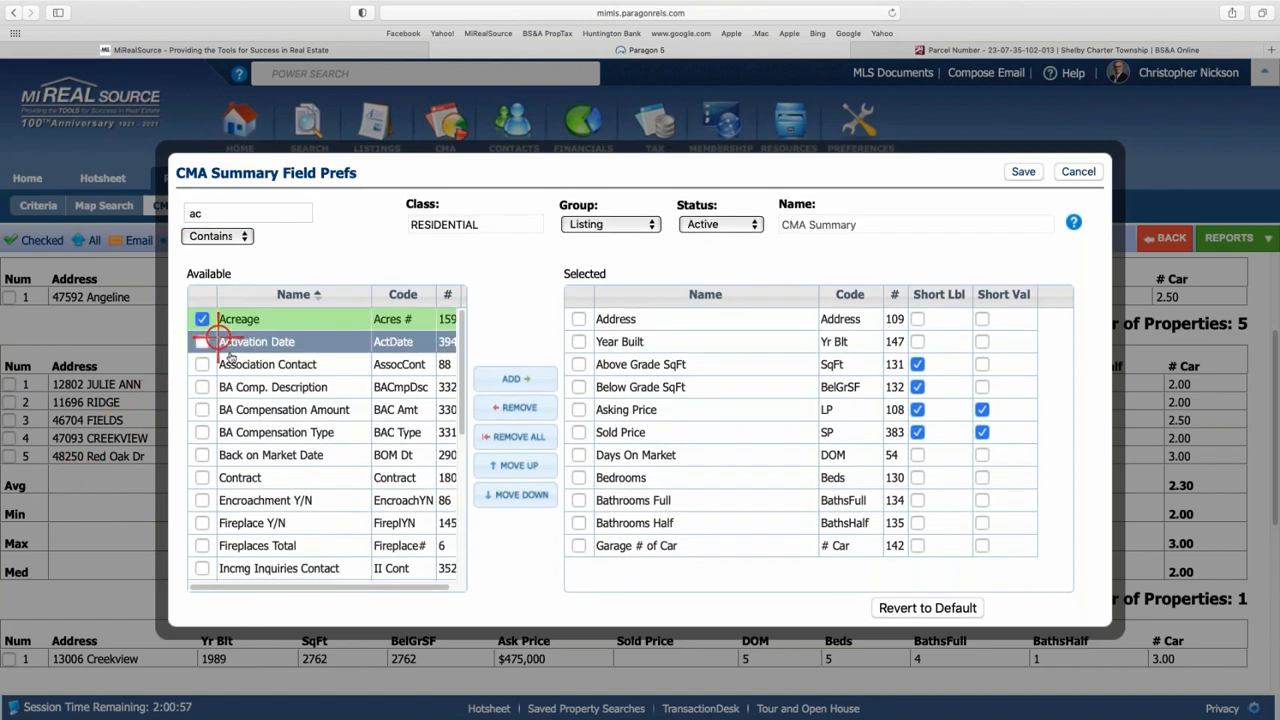
click(524, 378)
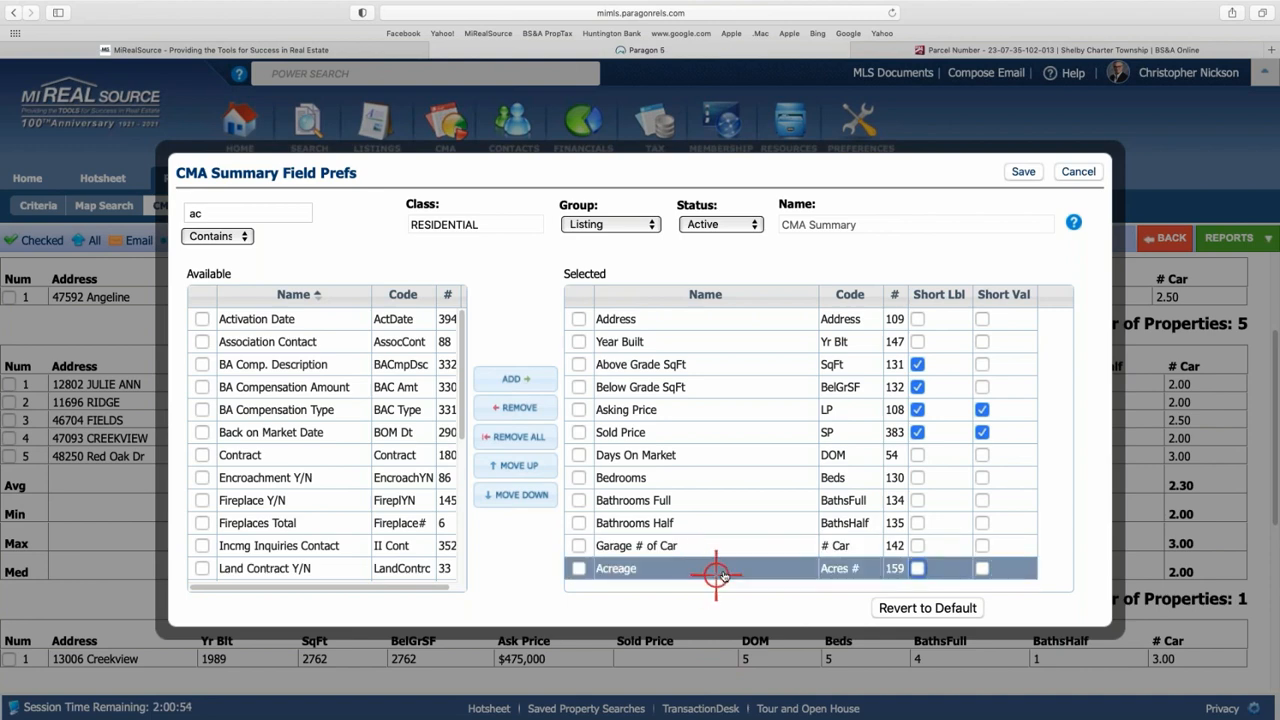
drag(725, 572, 713, 368)
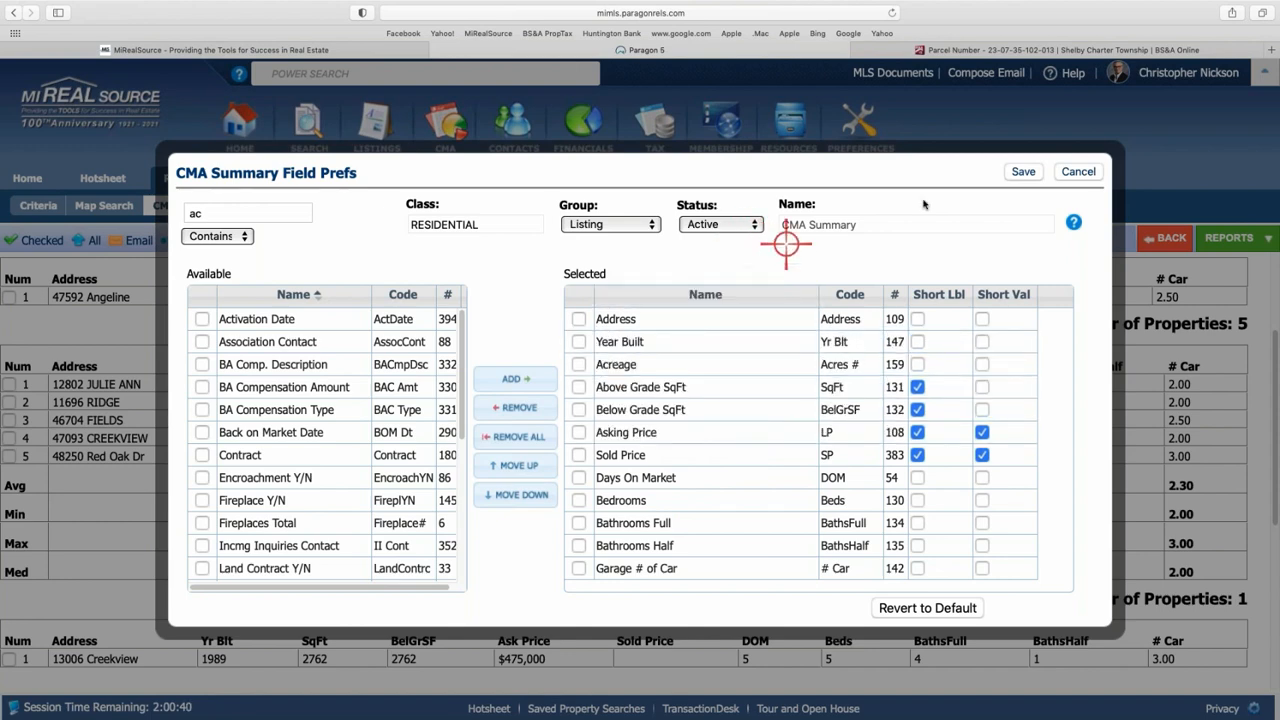
click(1008, 175)
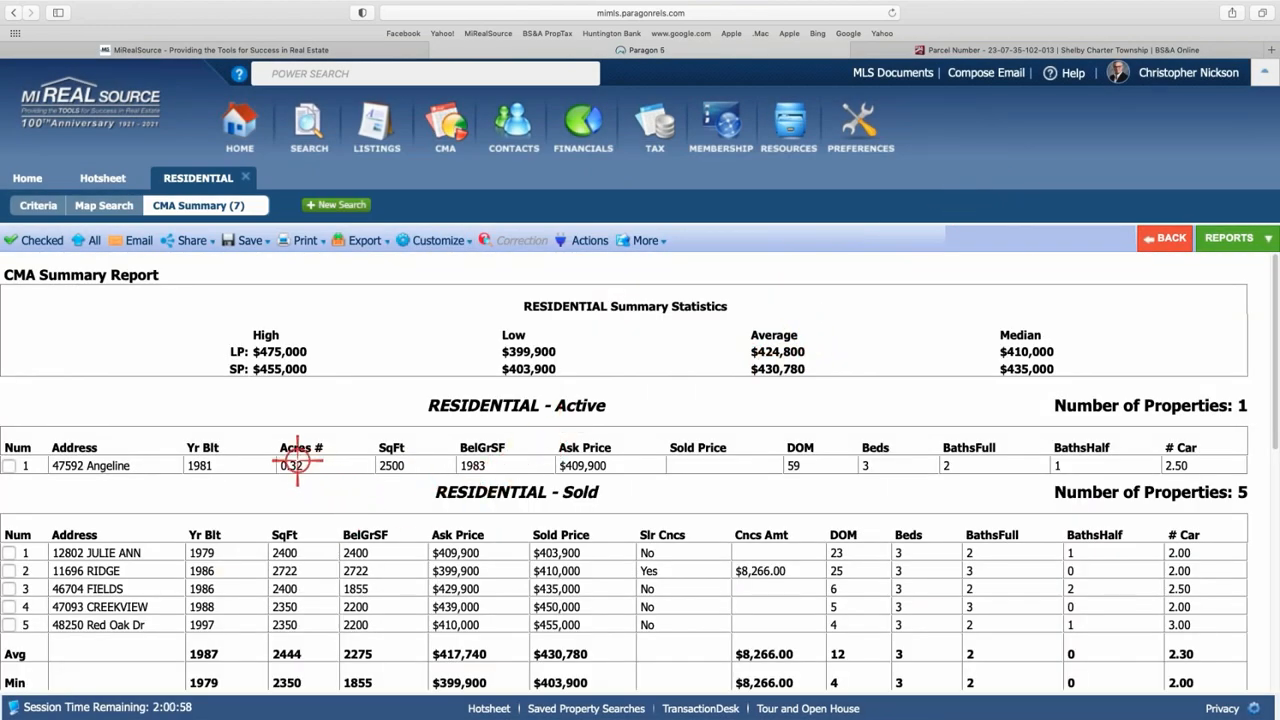
- In Field Prefs for Sold listings, add Acreage third after Above Grade SqFt and save
scroll(283, 570, down, 1)
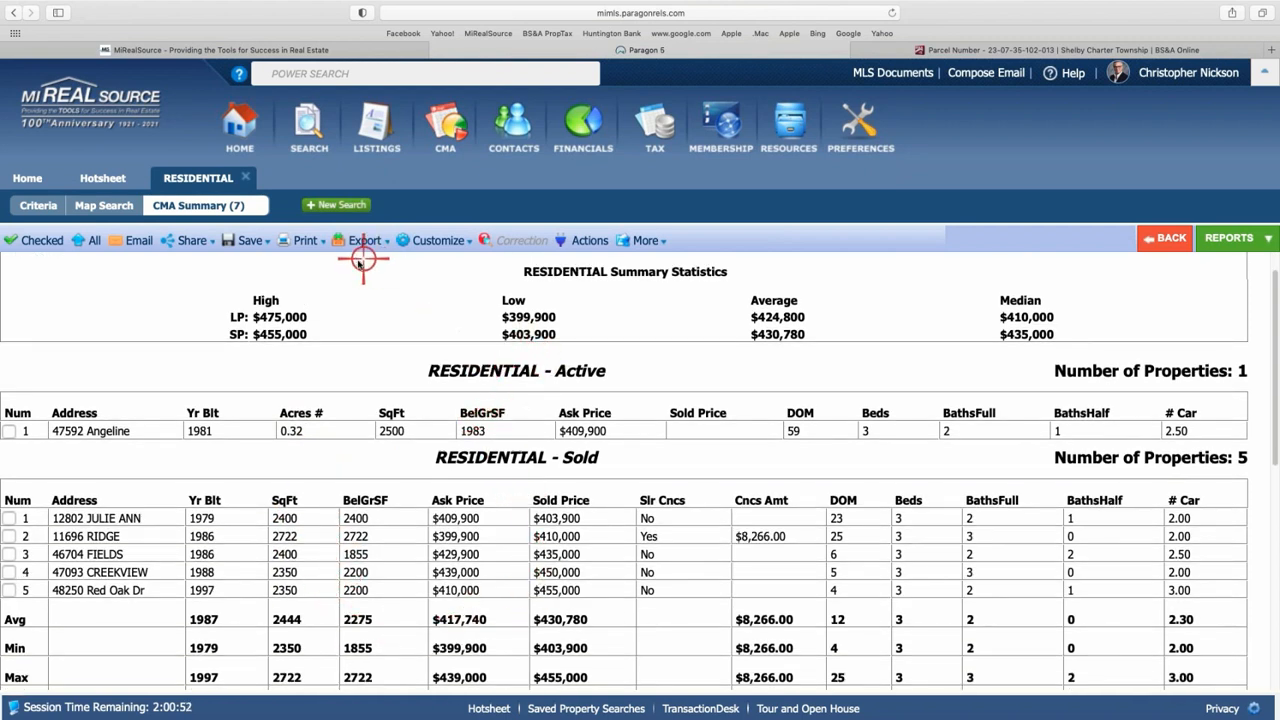
click(433, 240)
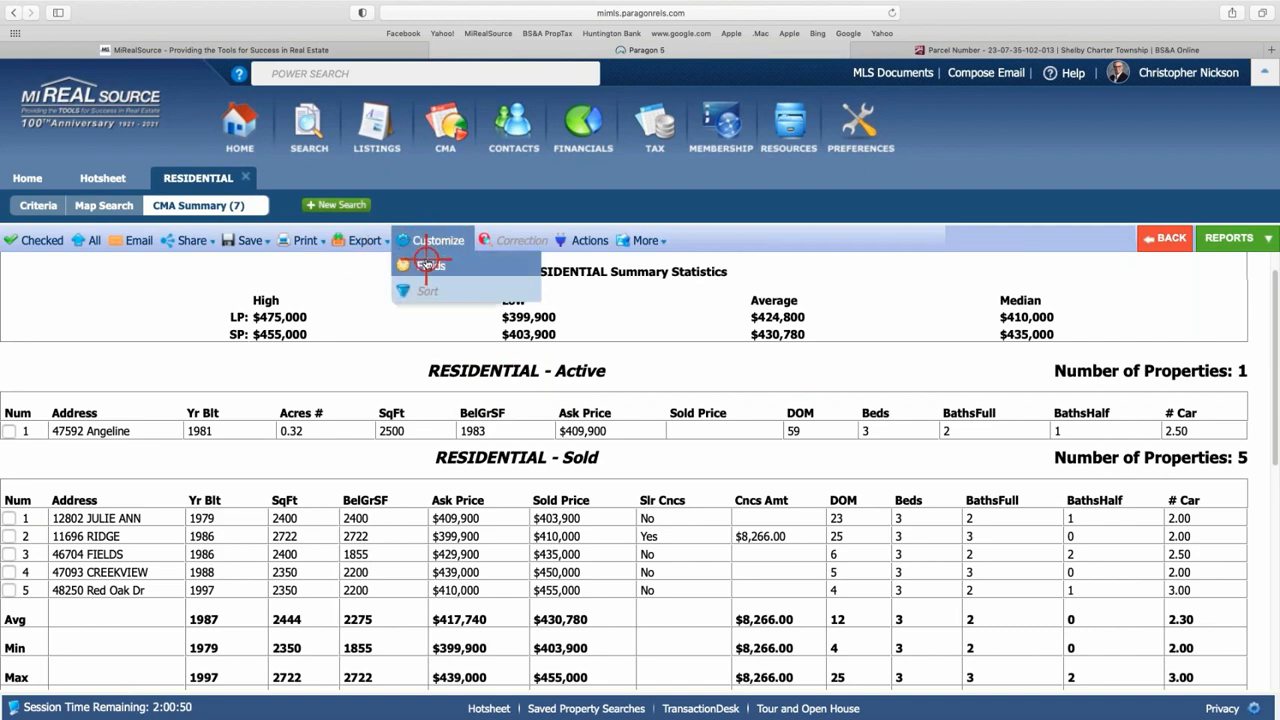
click(426, 262)
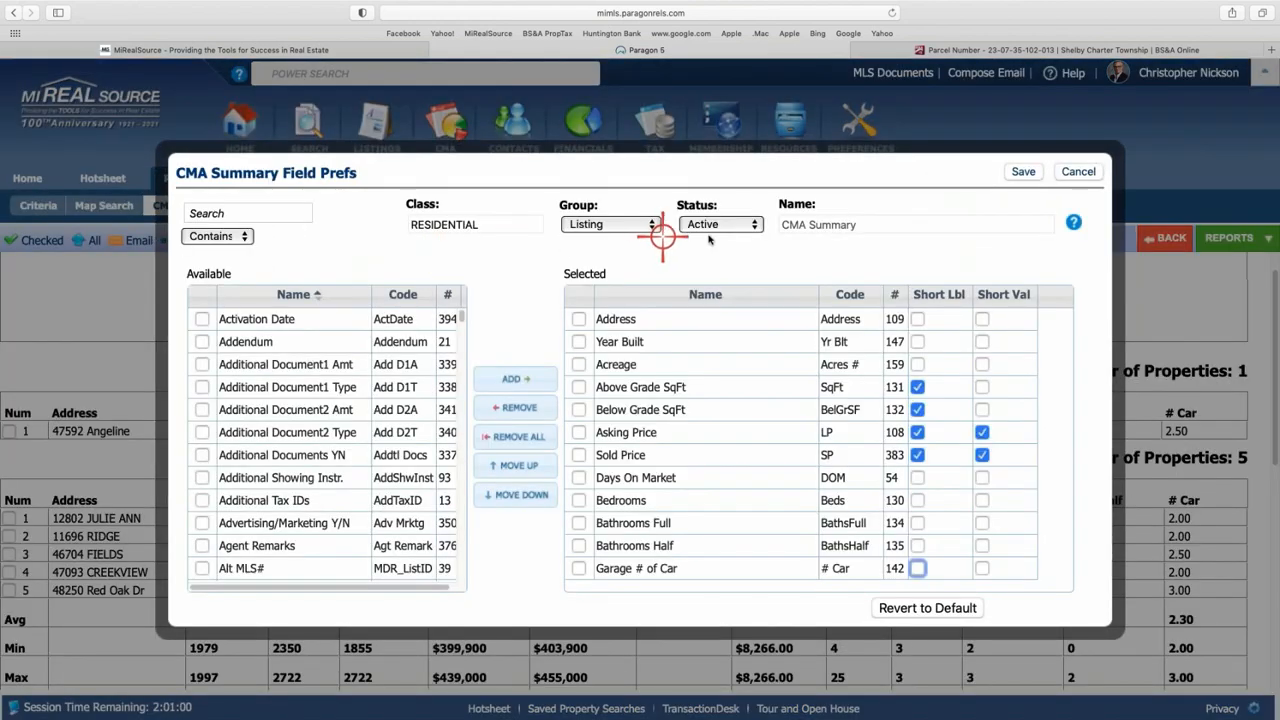
click(754, 224)
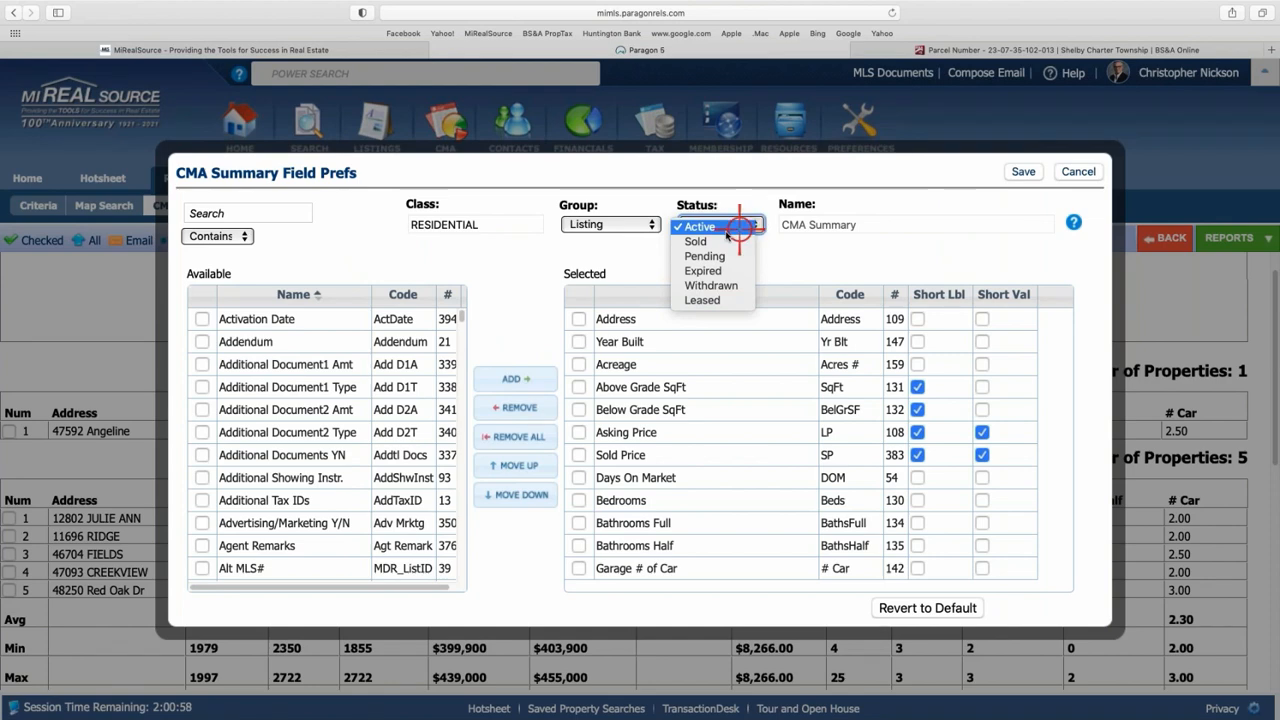
click(697, 241)
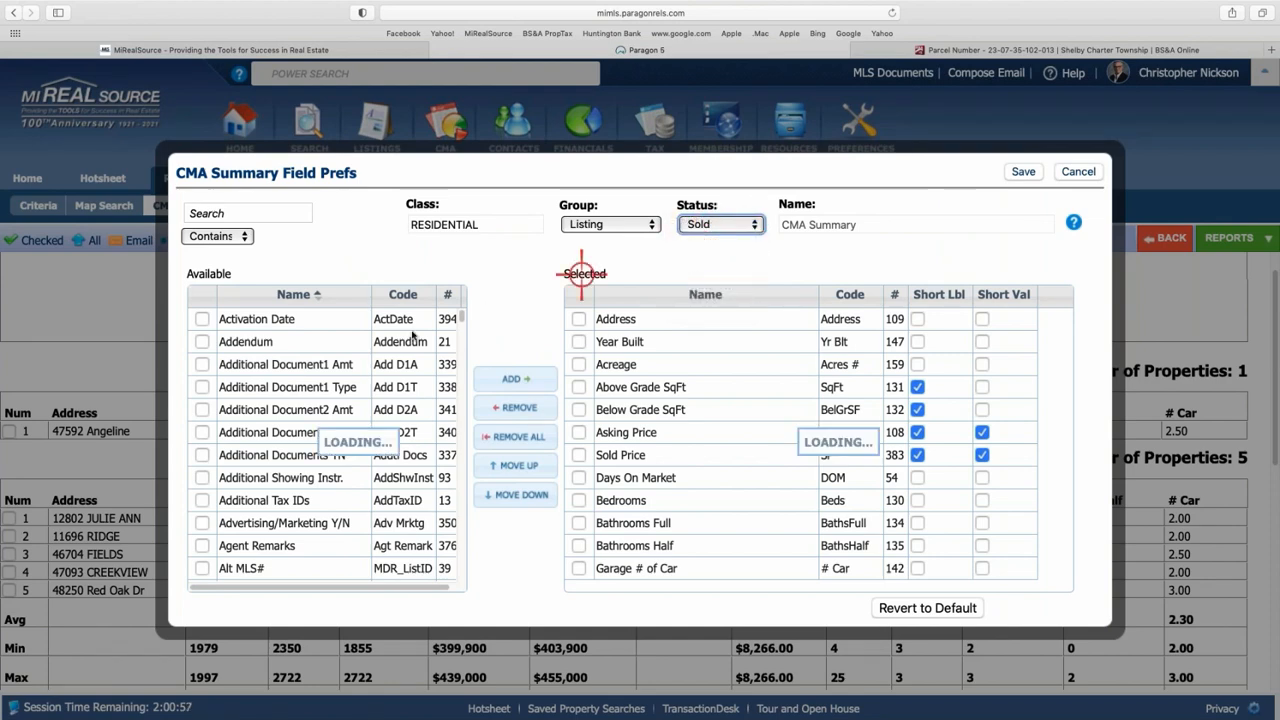
click(202, 319)
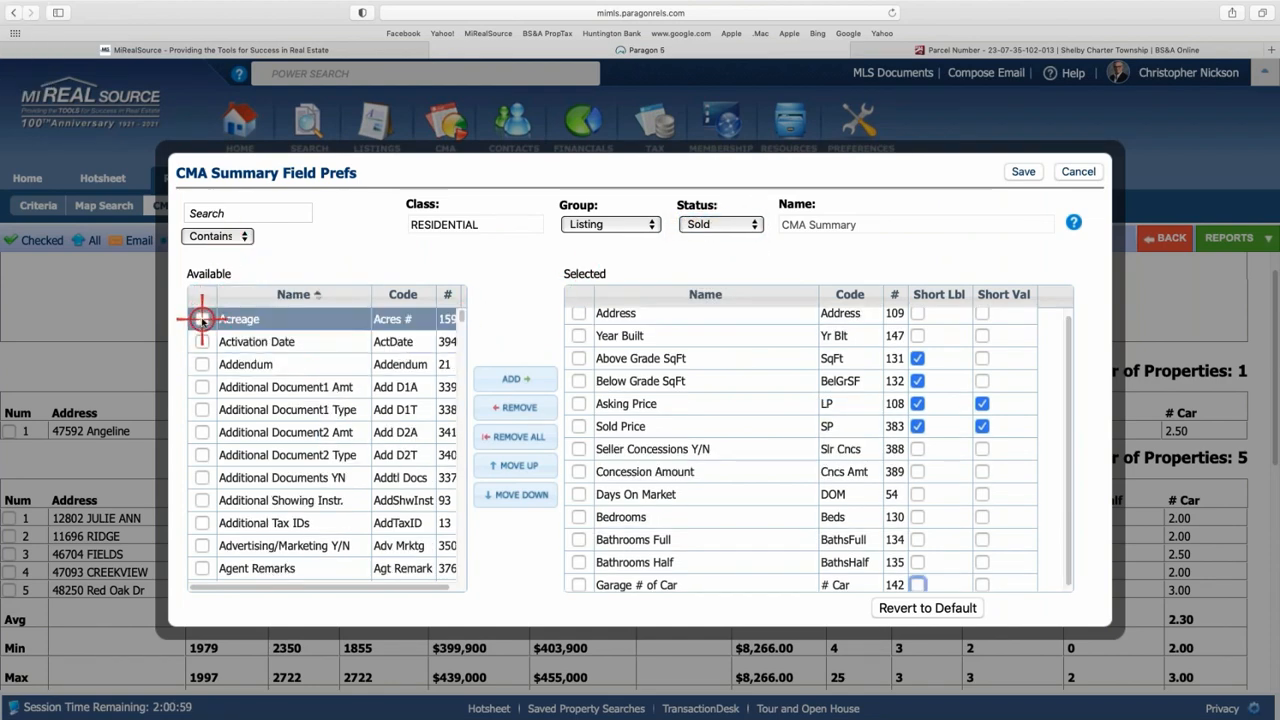
click(516, 378)
click(594, 578)
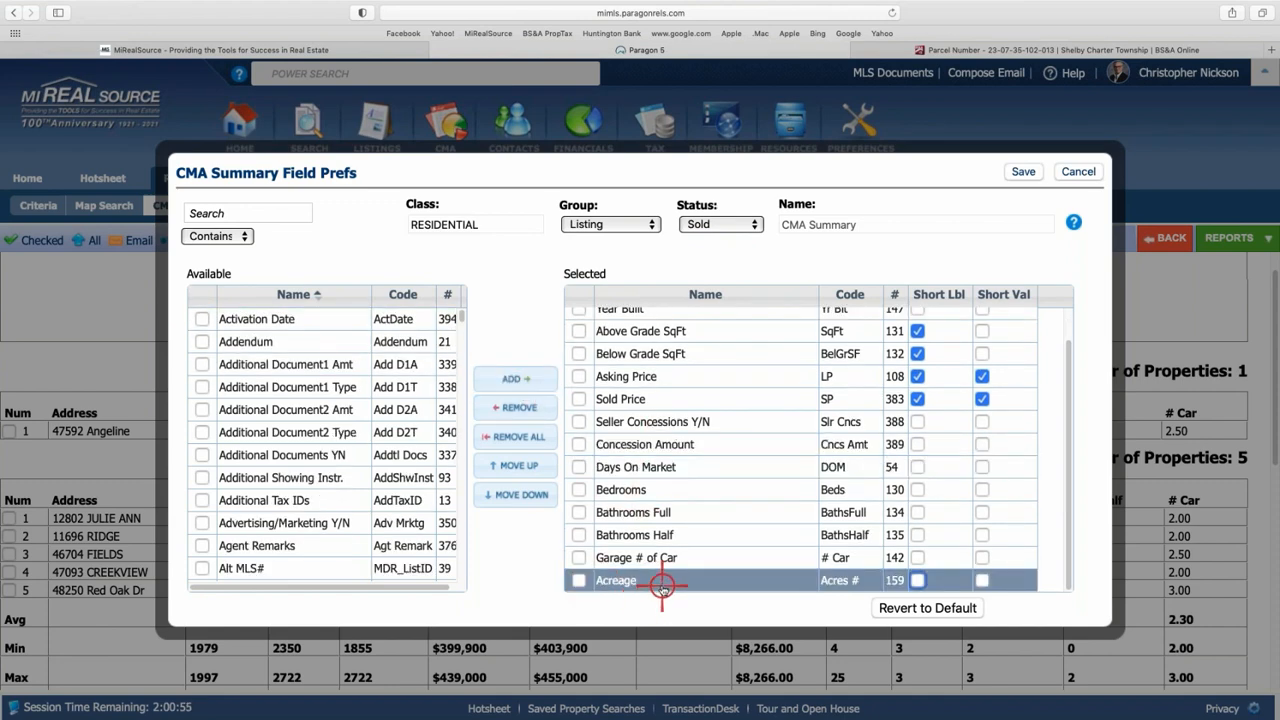
drag(662, 585, 661, 342)
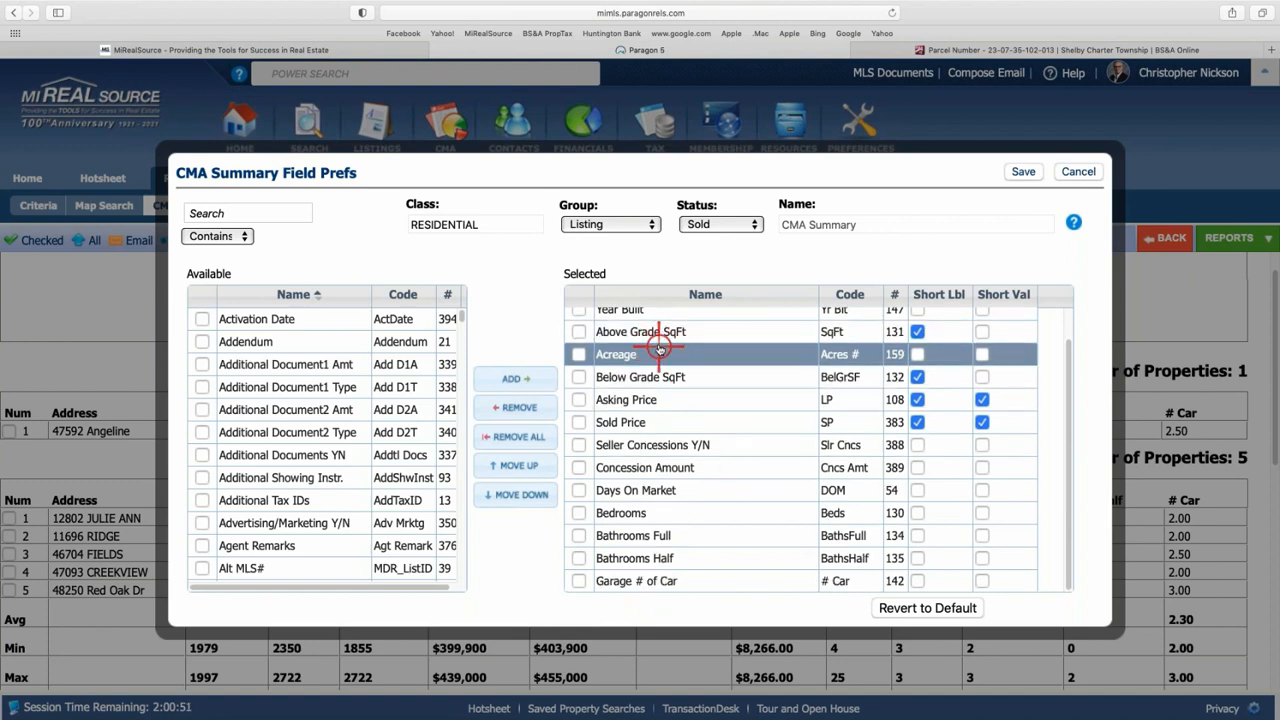
click(646, 421)
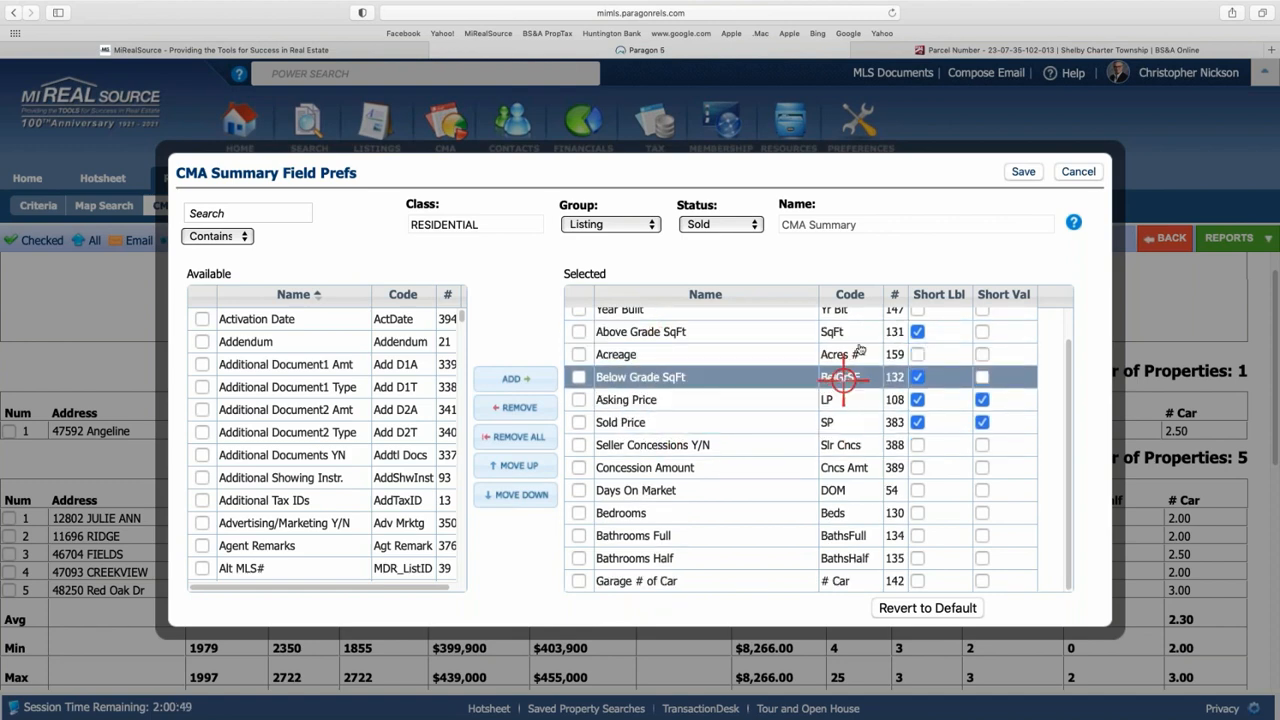
click(1024, 171)
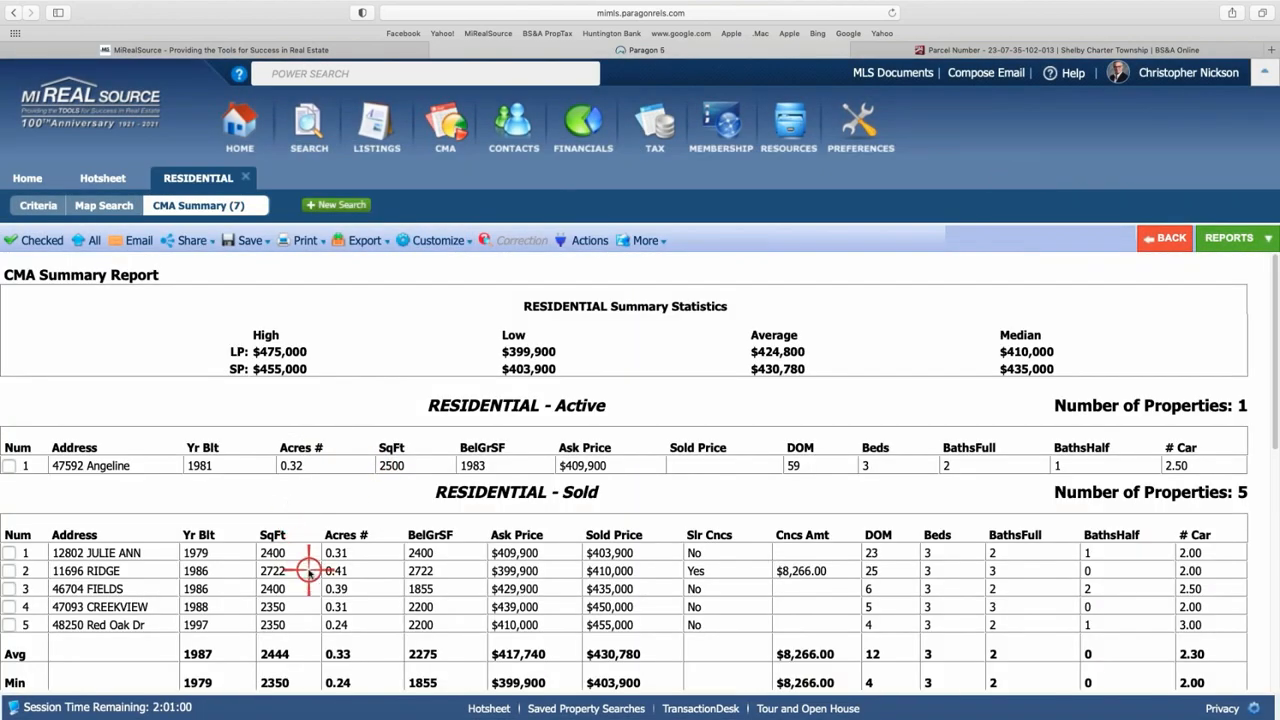
- Remove the Acreage field from the Active CMA Summary field layout and save it
right_click(354, 535)
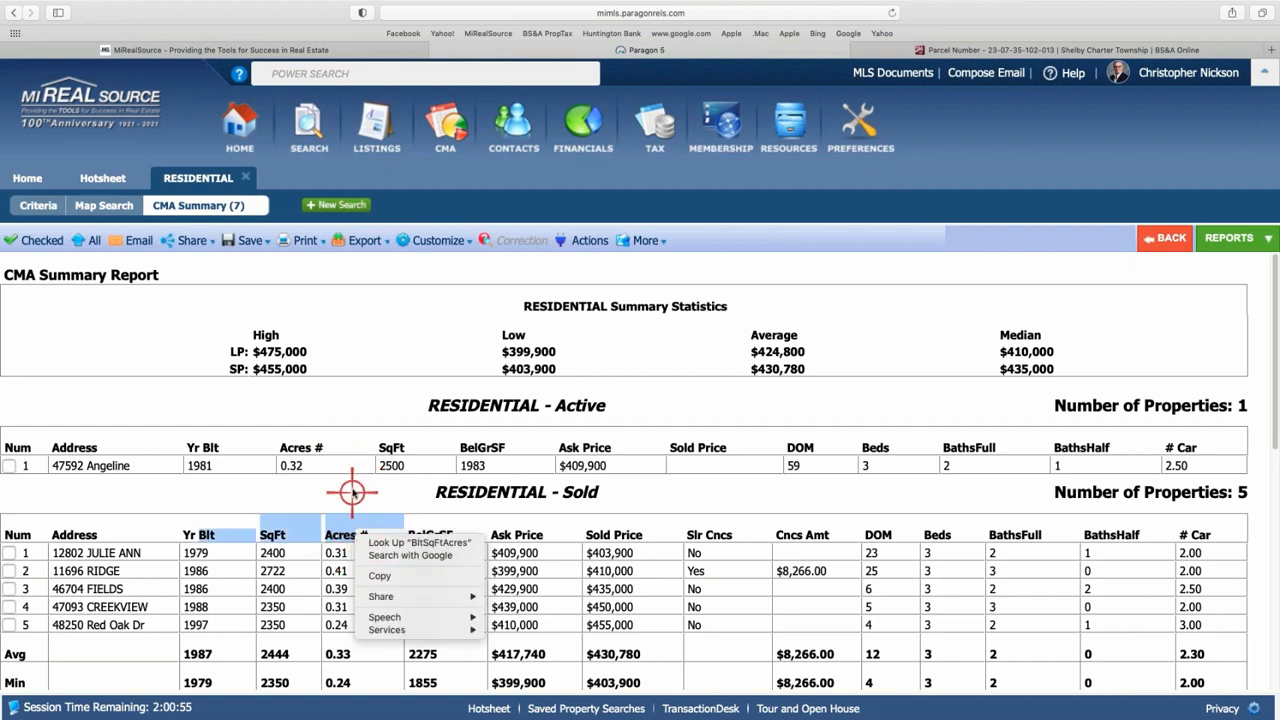
click(349, 489)
click(441, 240)
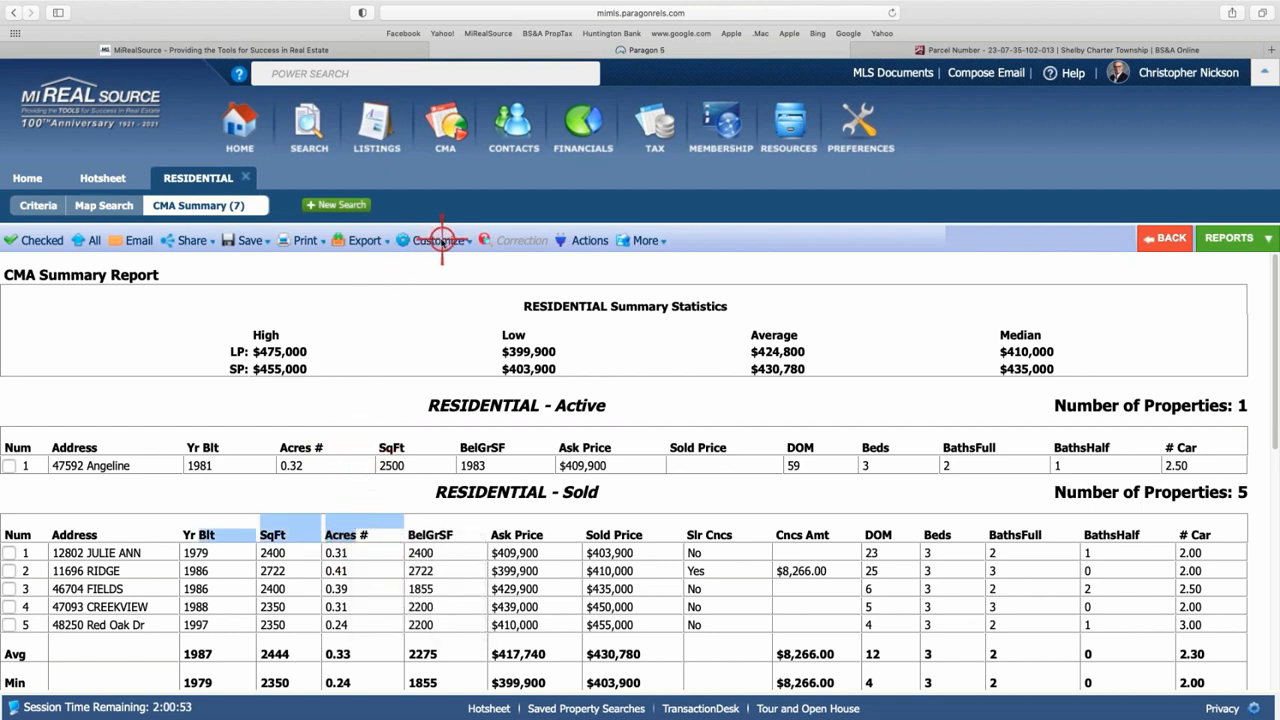
click(441, 240)
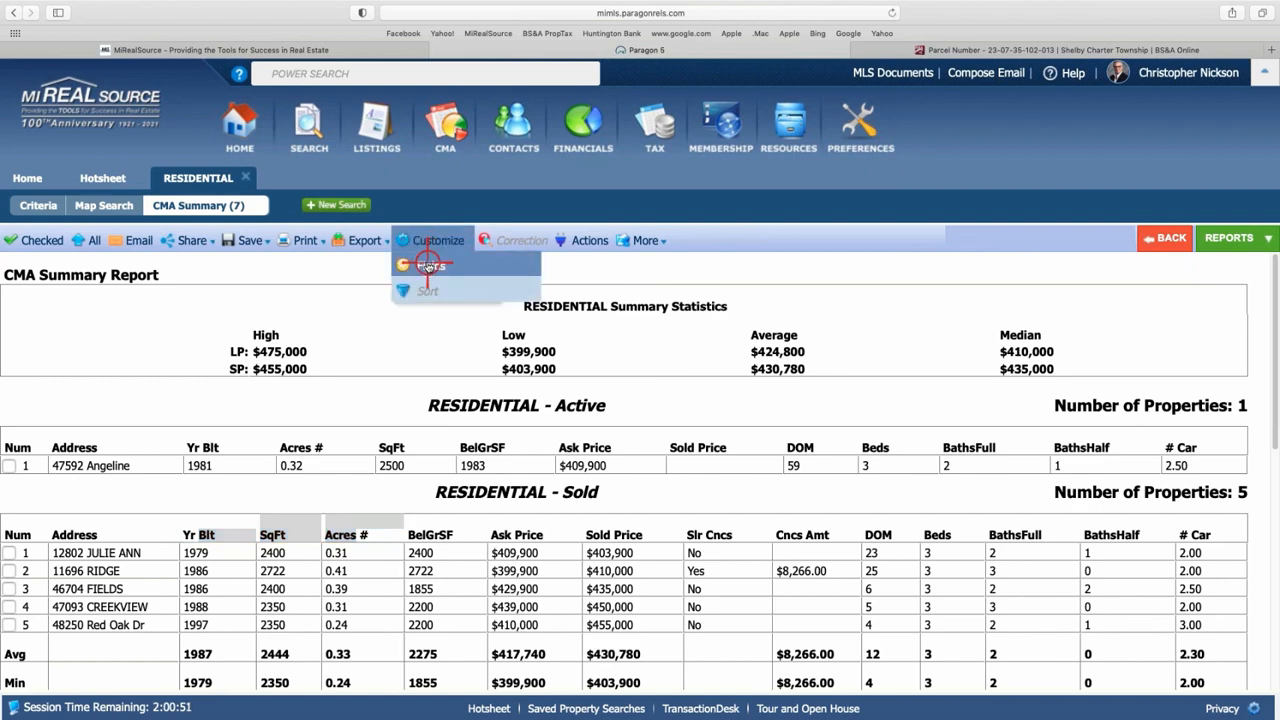
click(428, 265)
click(691, 390)
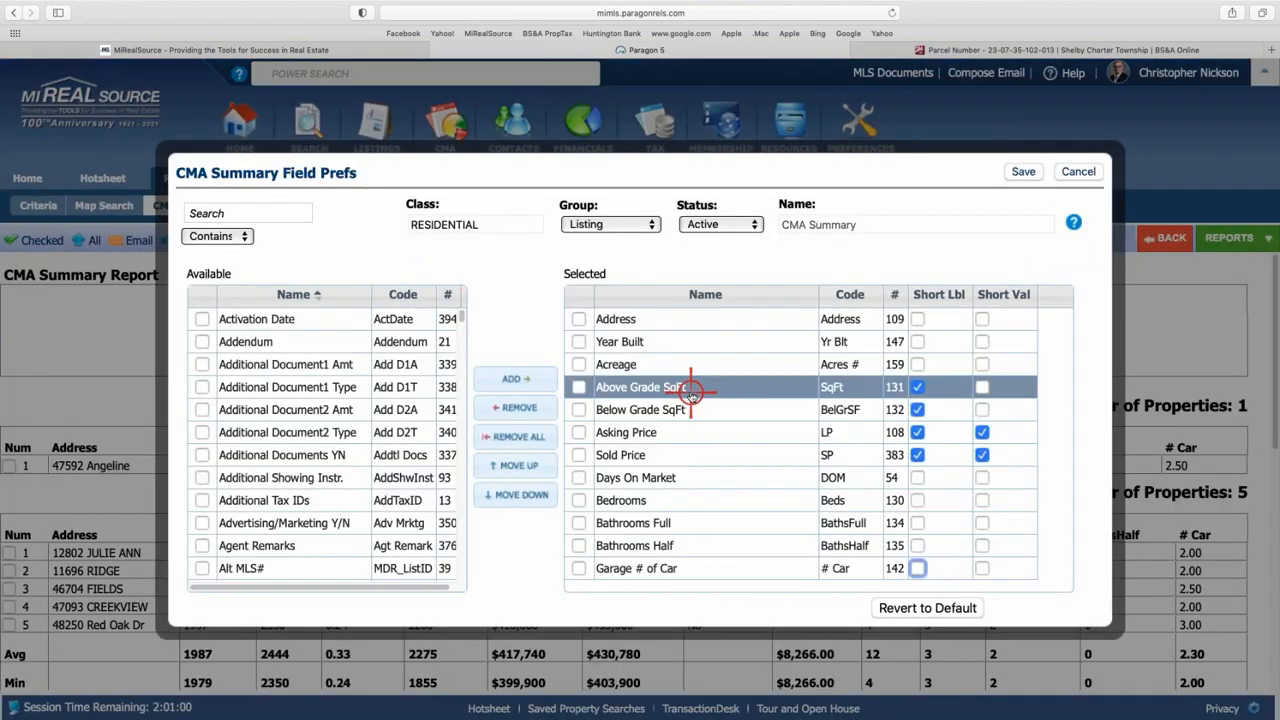
click(584, 366)
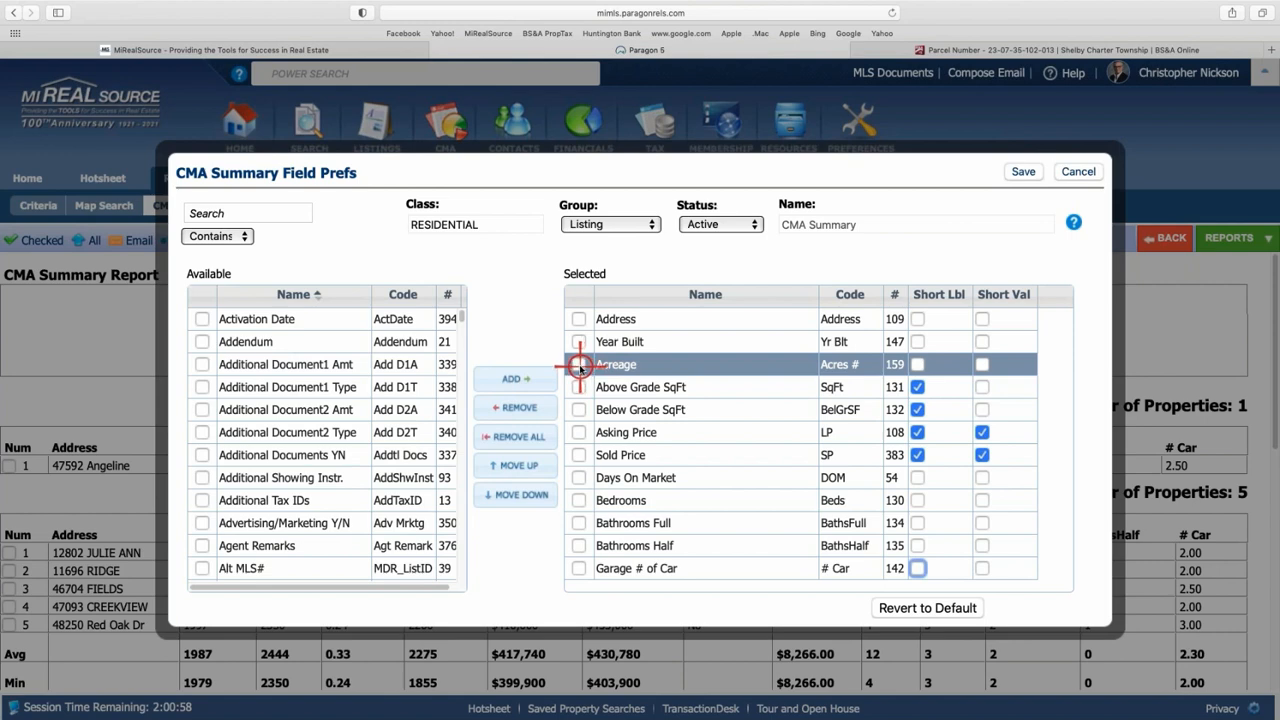
click(580, 365)
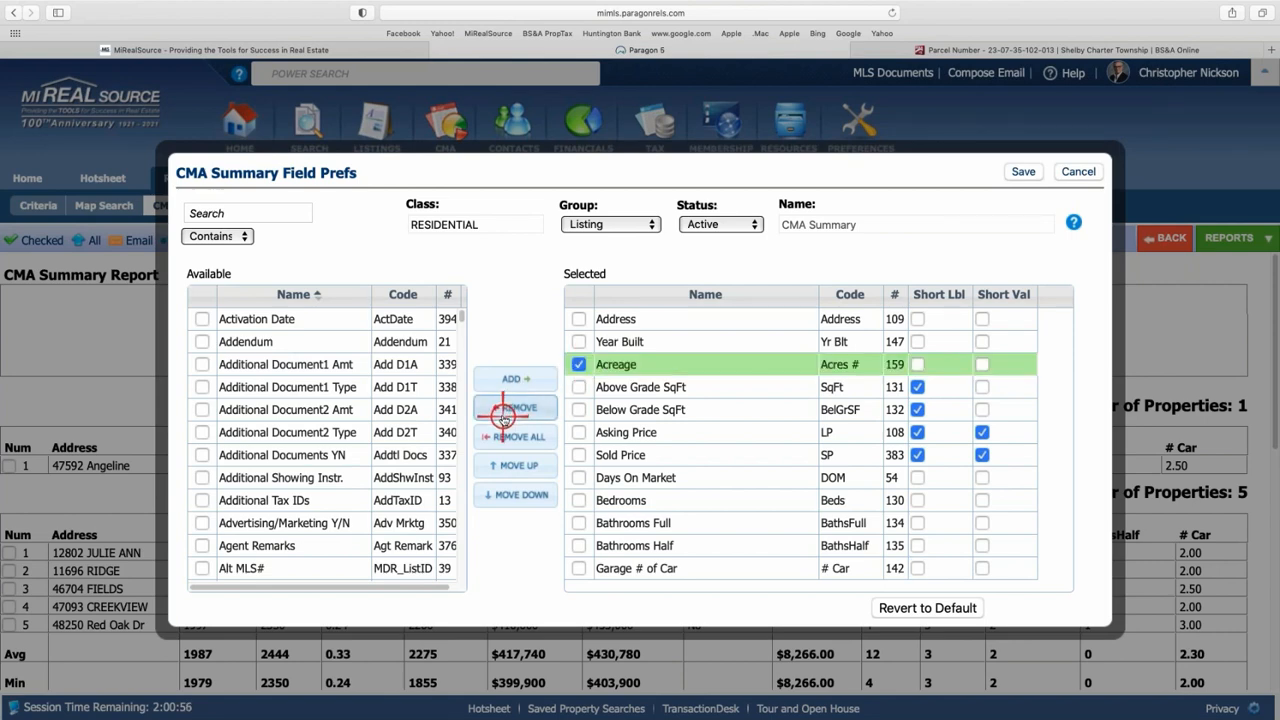
click(506, 412)
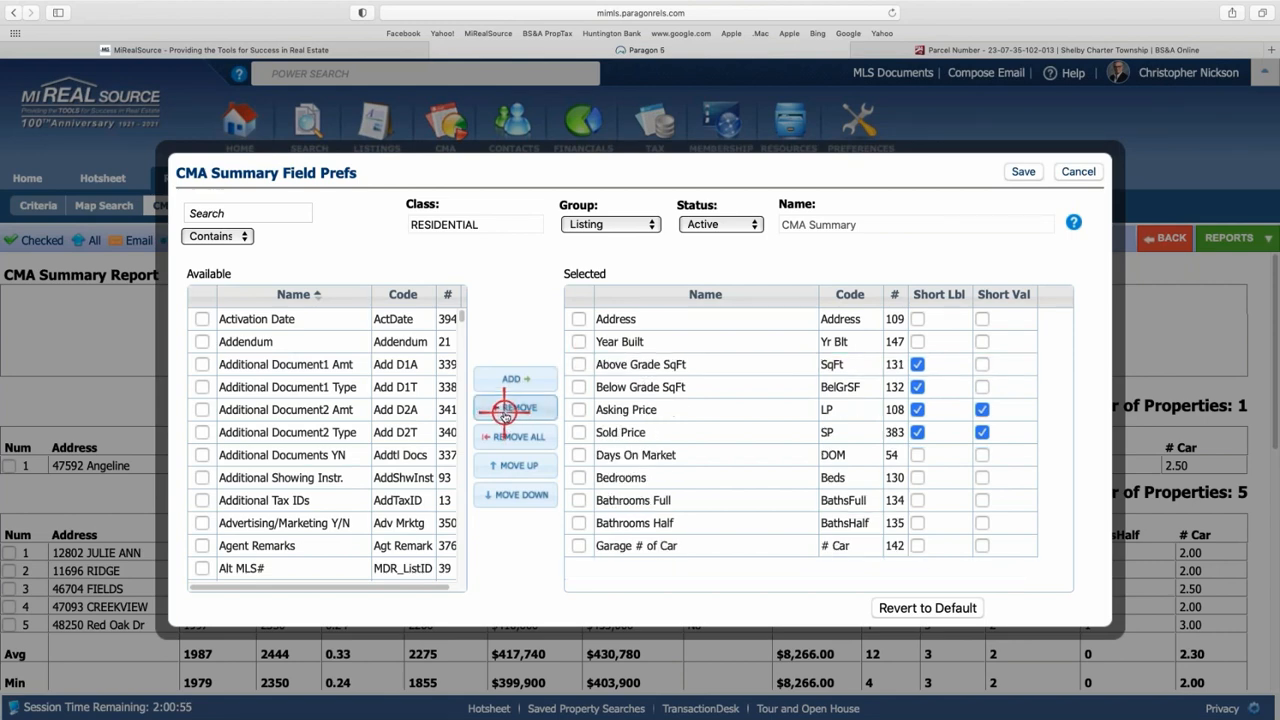
click(1024, 172)
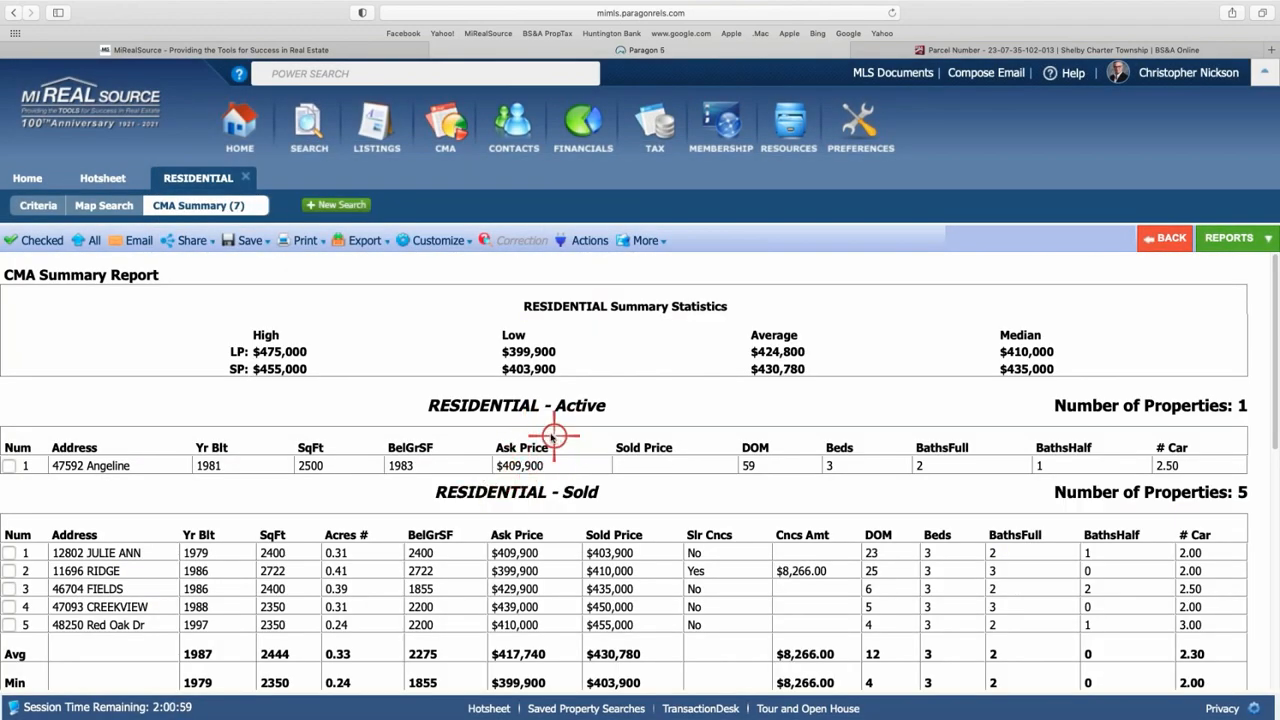
- Remove Acreage from the Sold status field layout as well and save
click(441, 241)
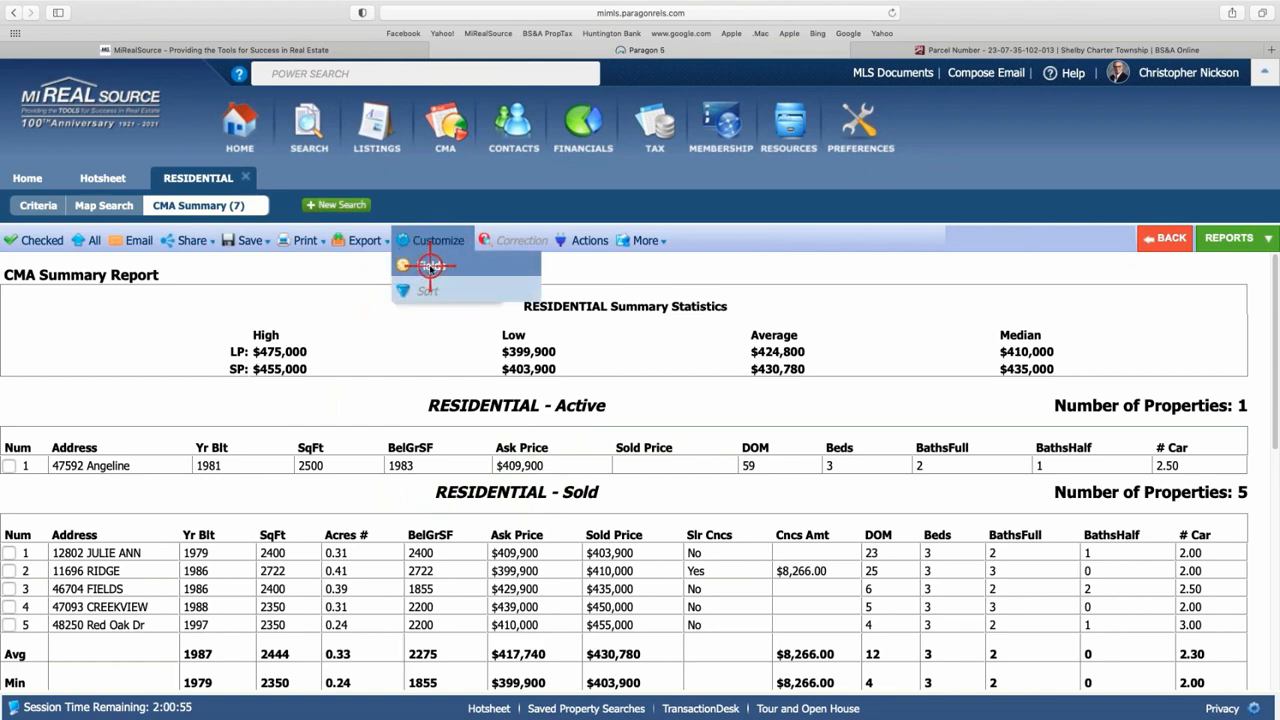
click(430, 266)
click(608, 386)
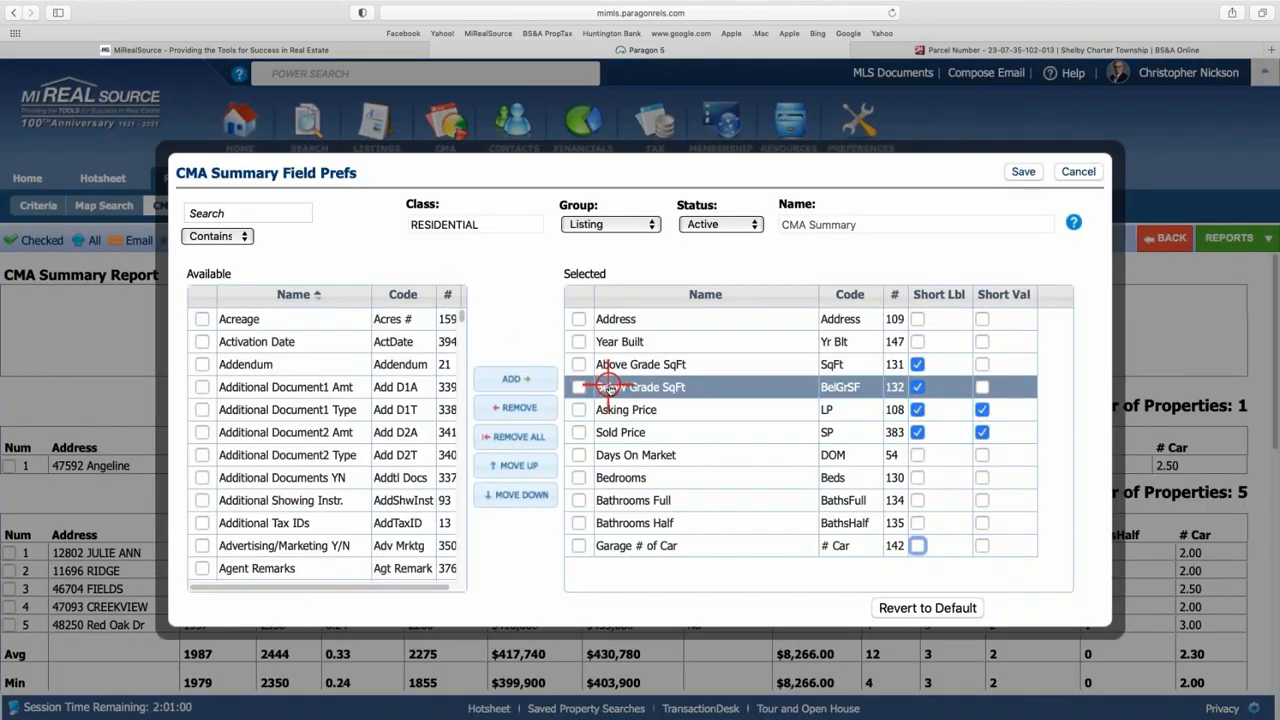
click(603, 364)
click(583, 341)
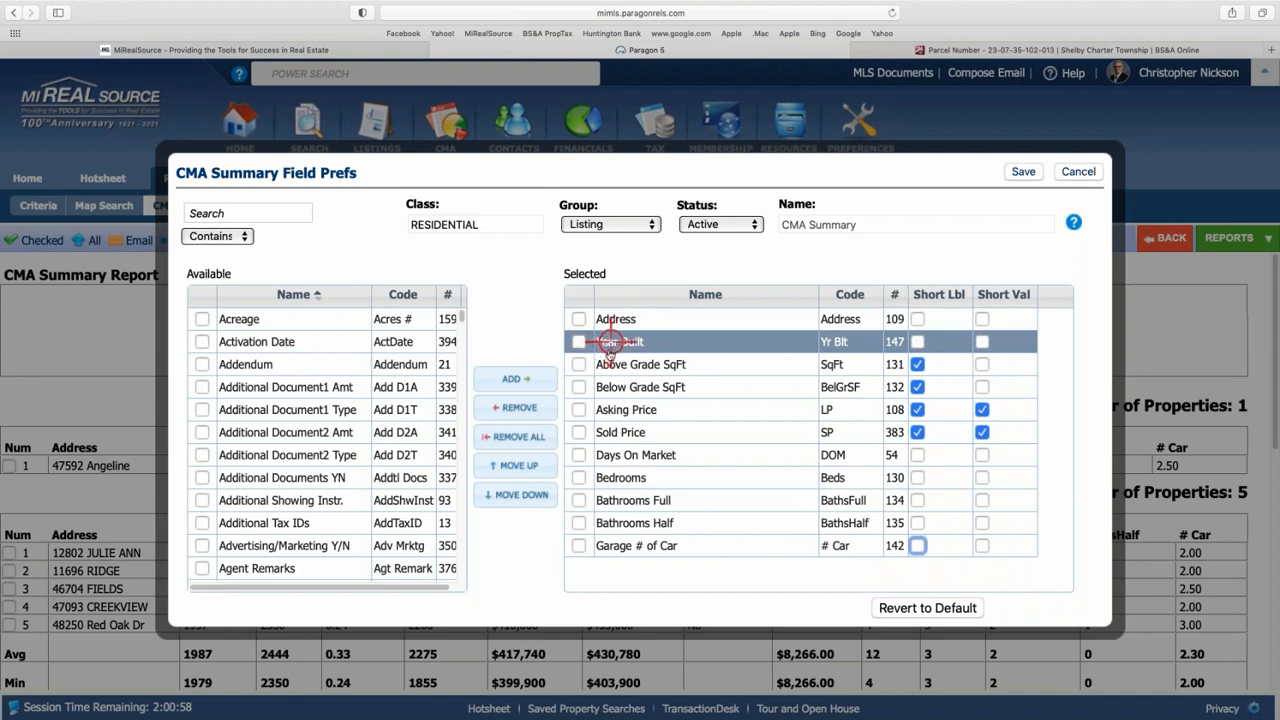
click(749, 226)
click(703, 243)
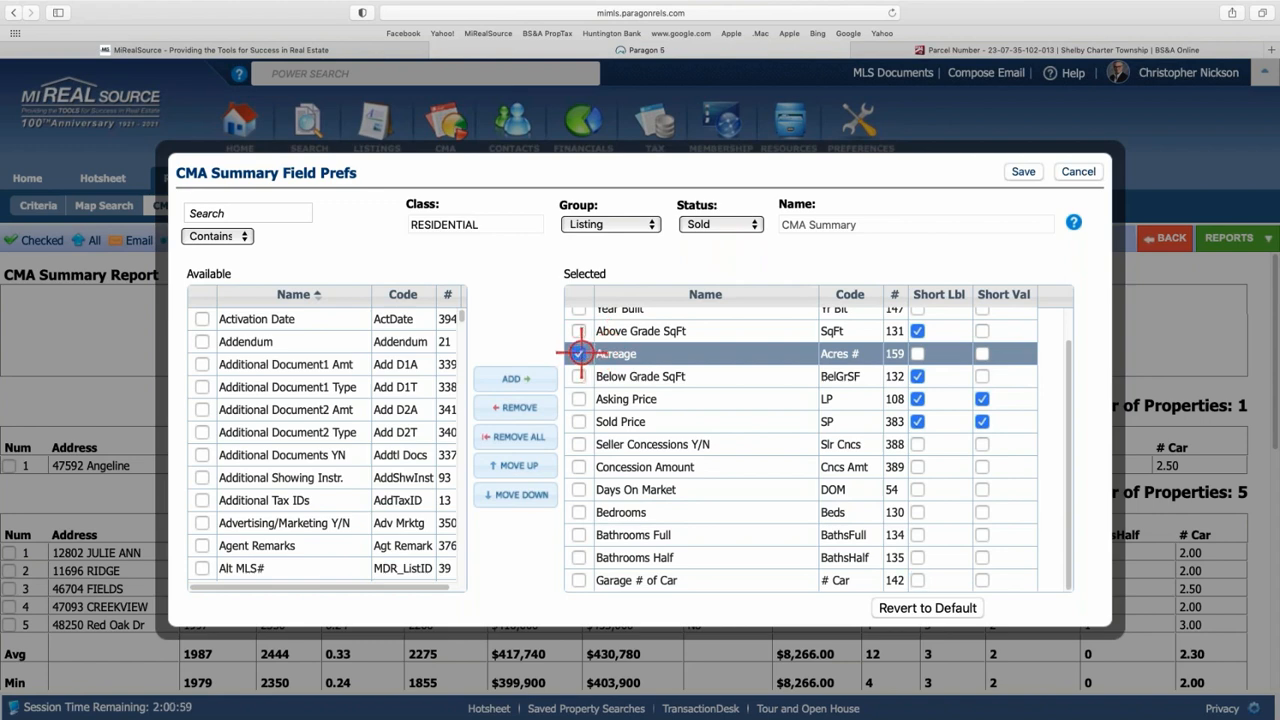
click(517, 407)
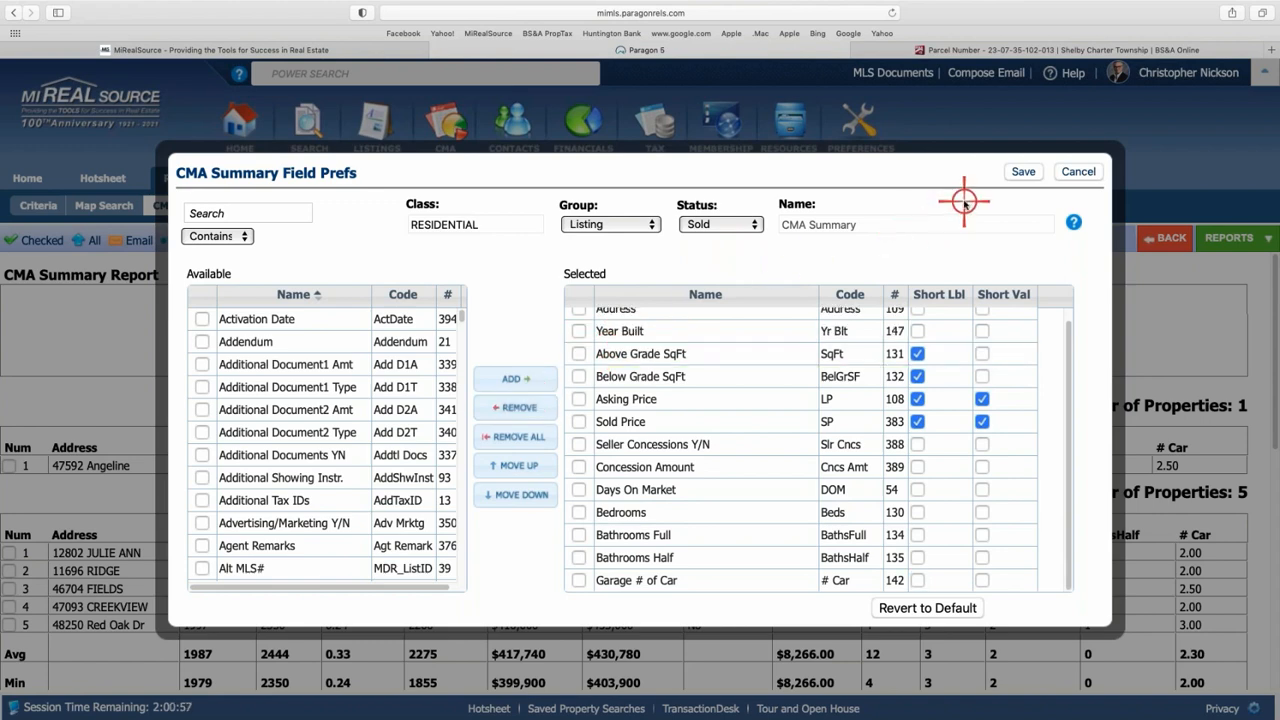
click(1018, 170)
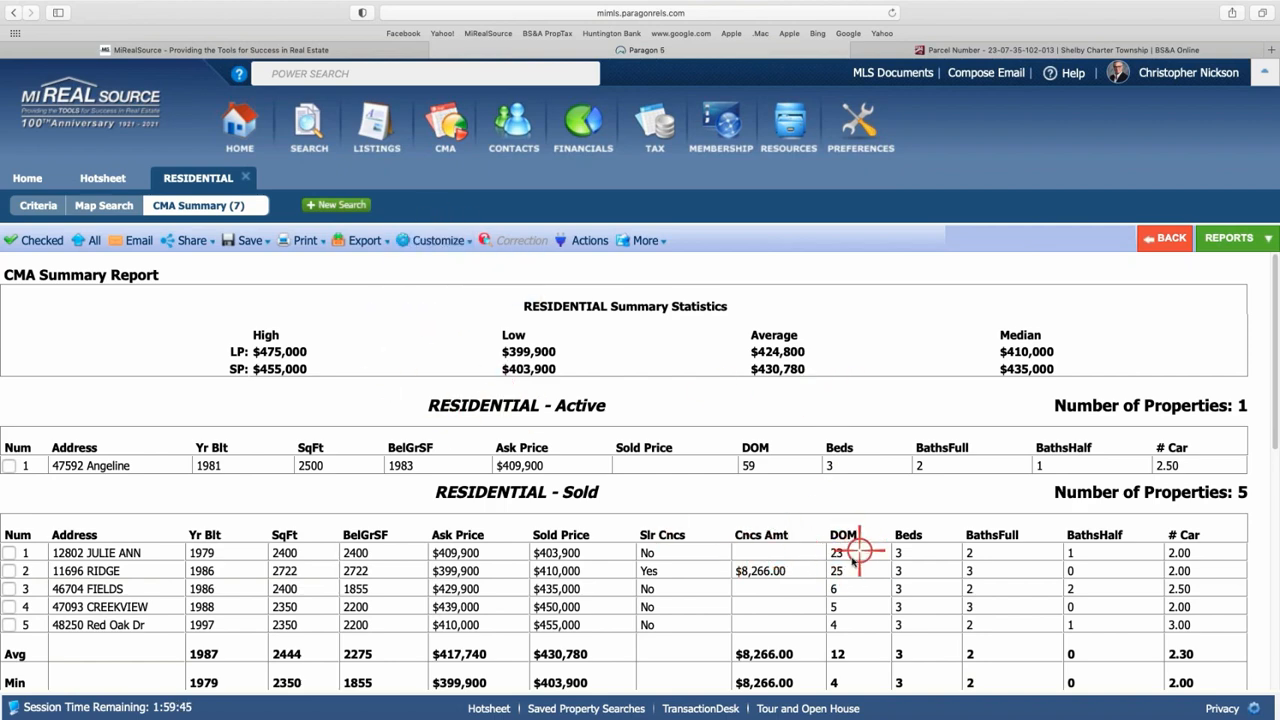
scroll(843, 519, down, 1)
scroll(843, 519, down, 3)
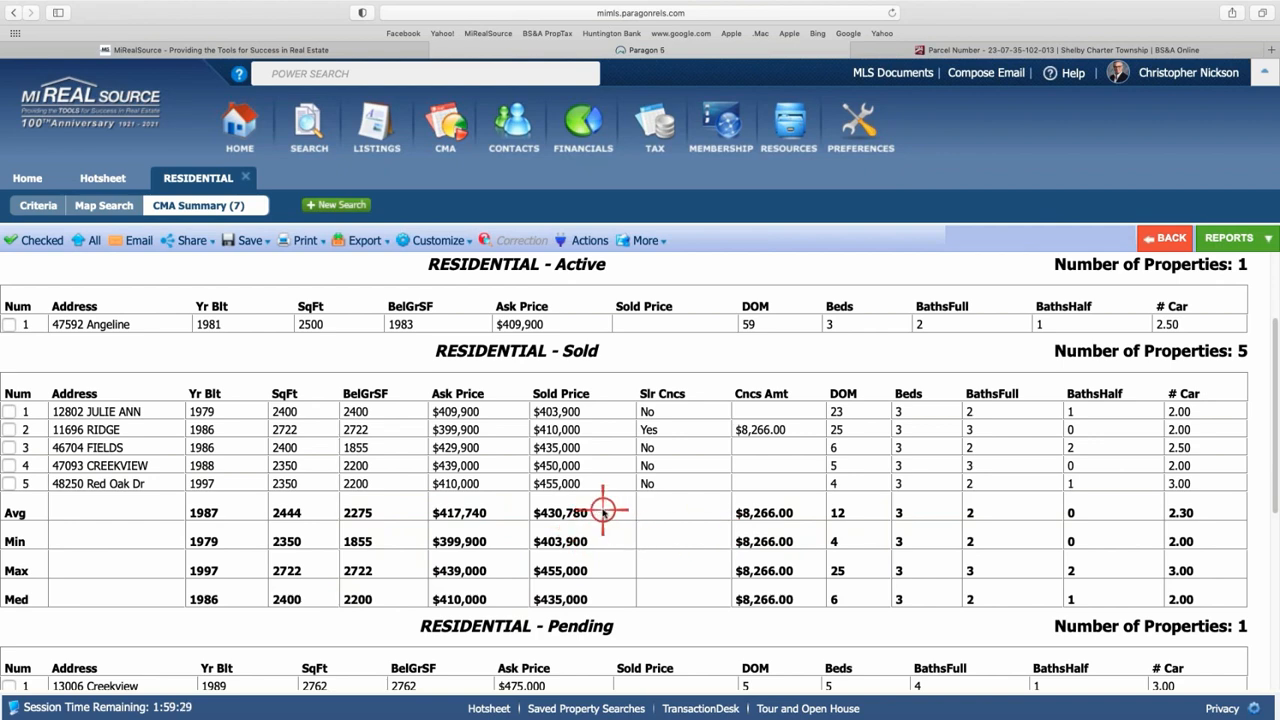
scroll(600, 512, down, 1)
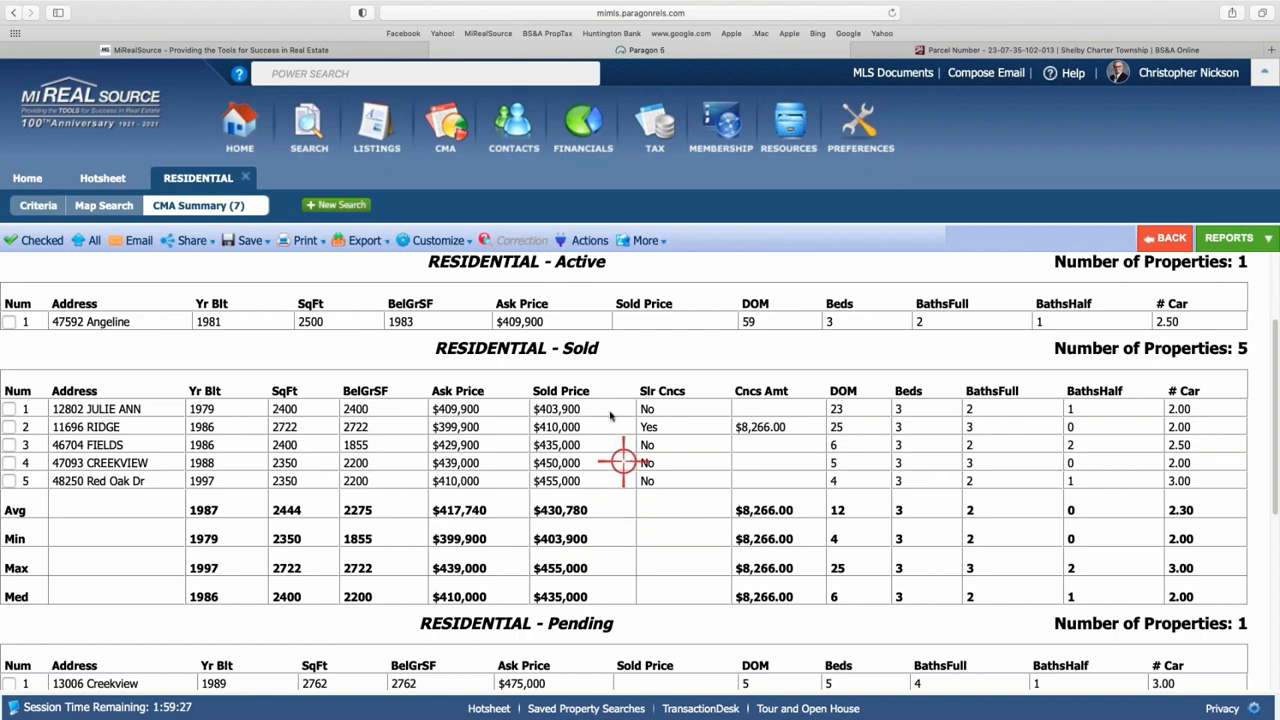
click(430, 240)
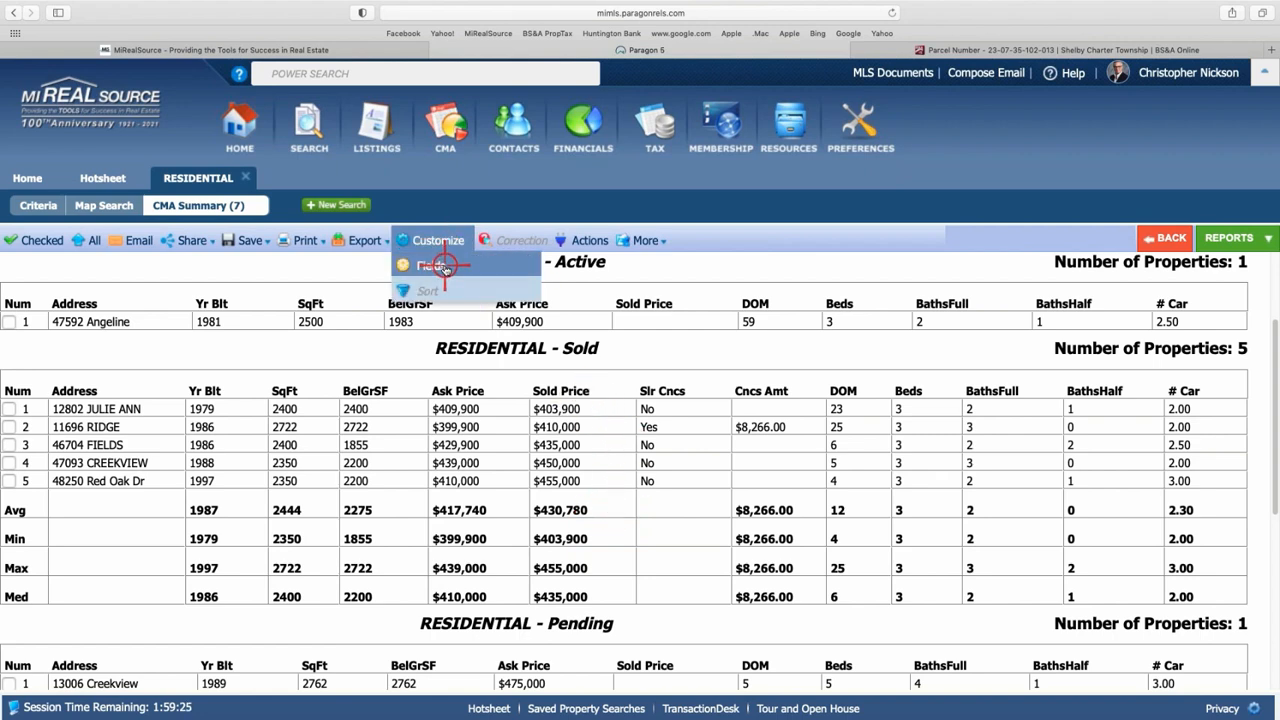
click(445, 264)
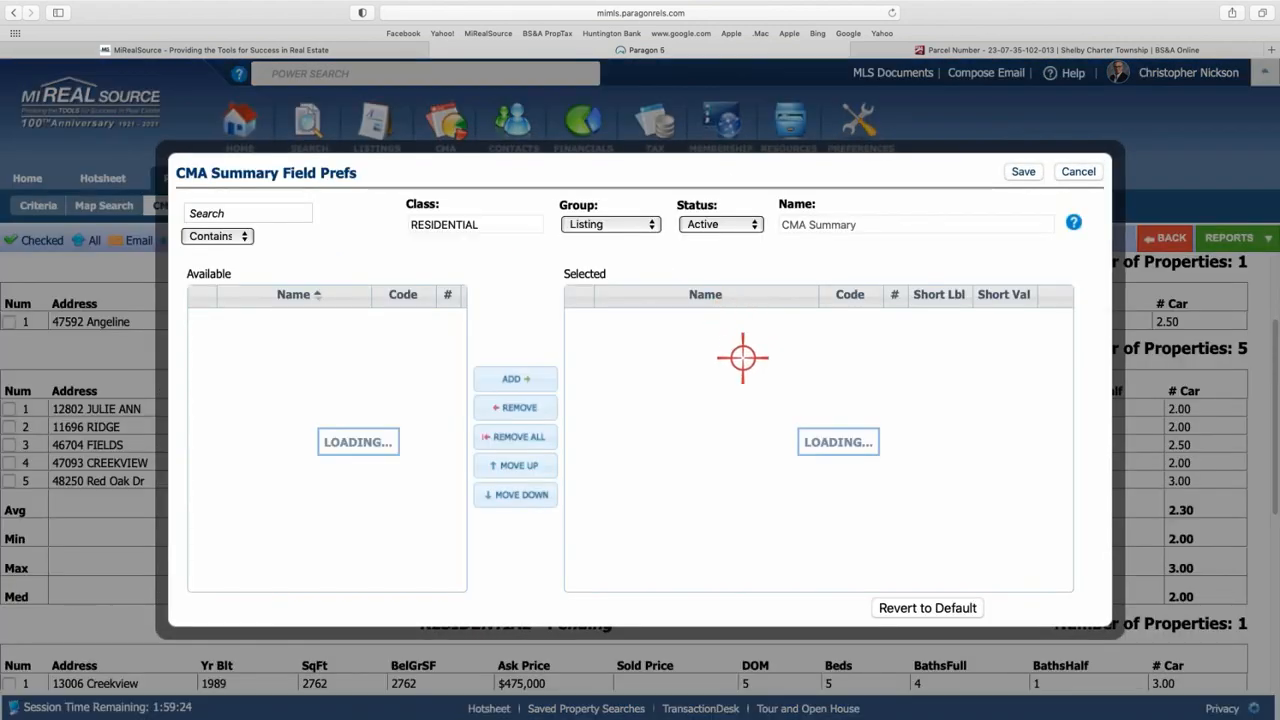
click(752, 224)
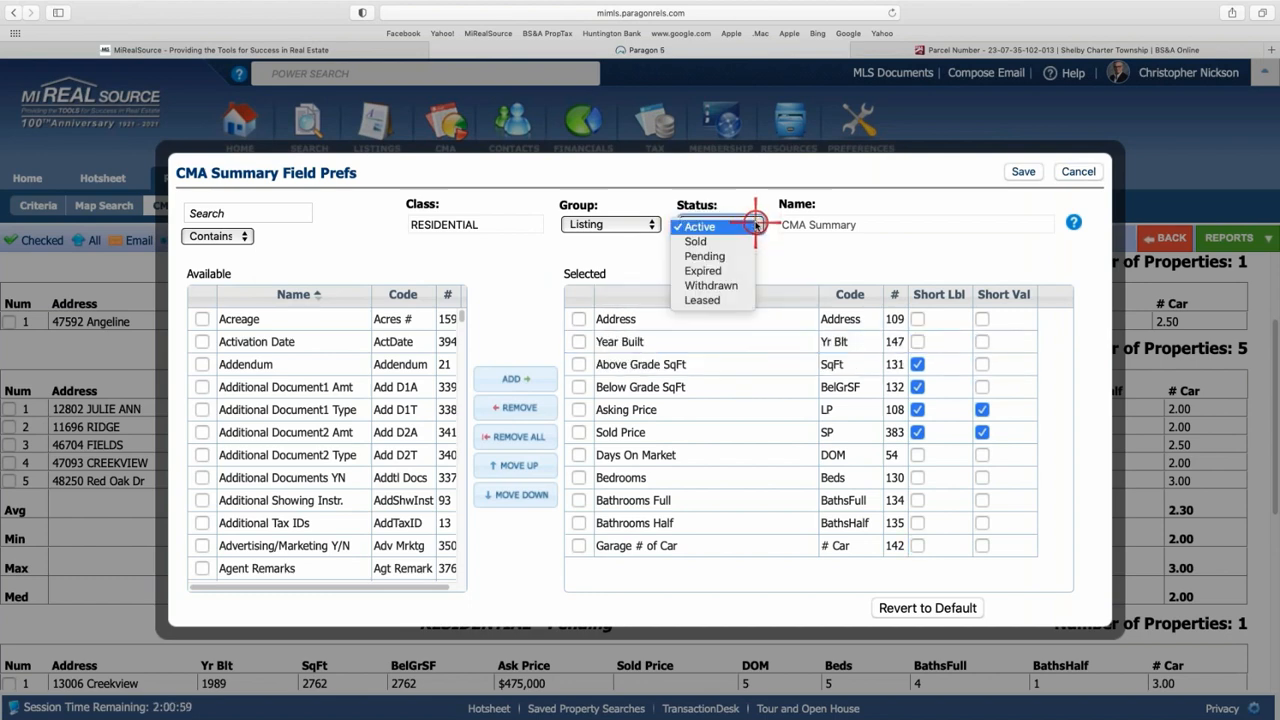
click(703, 241)
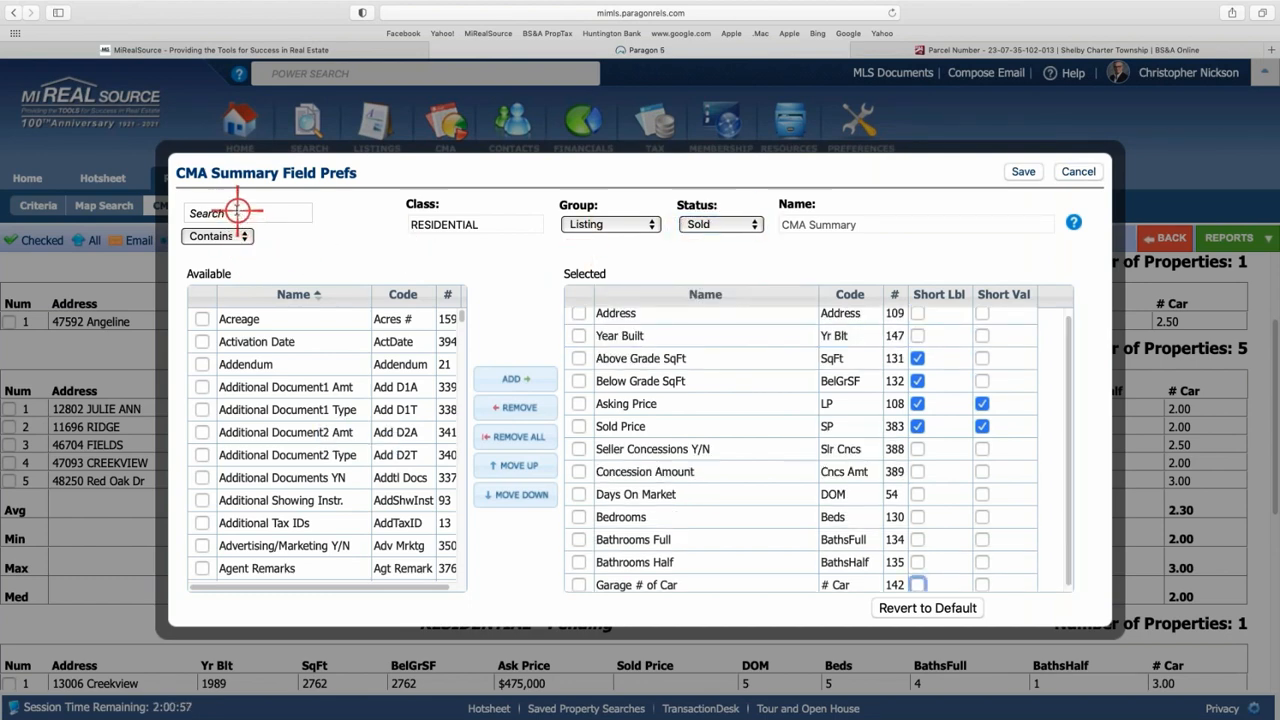
click(258, 215)
text(sold)
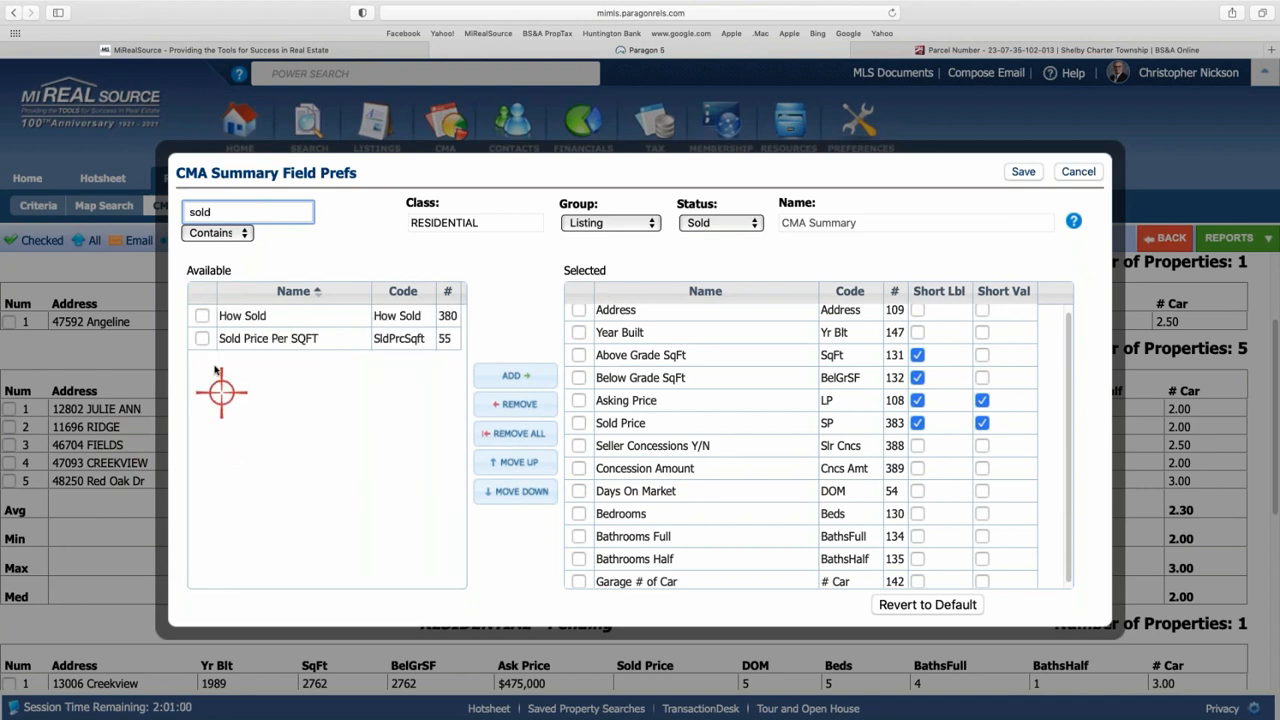
click(201, 342)
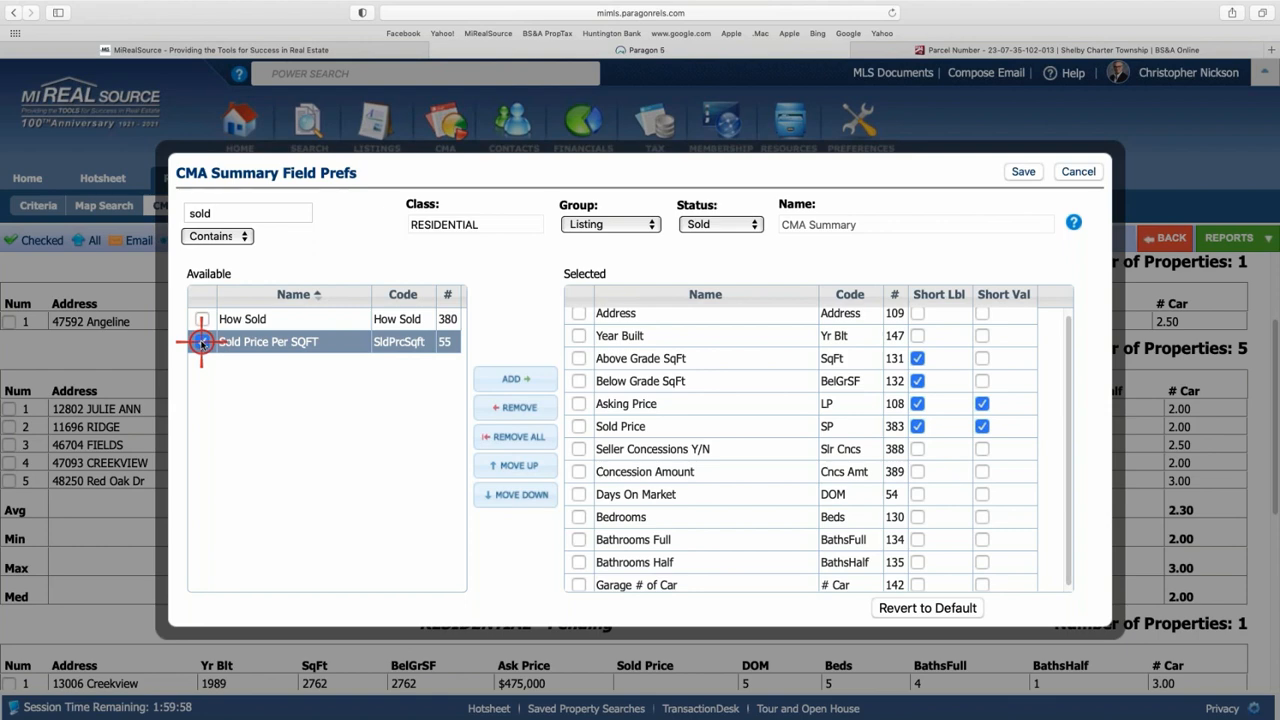
click(201, 342)
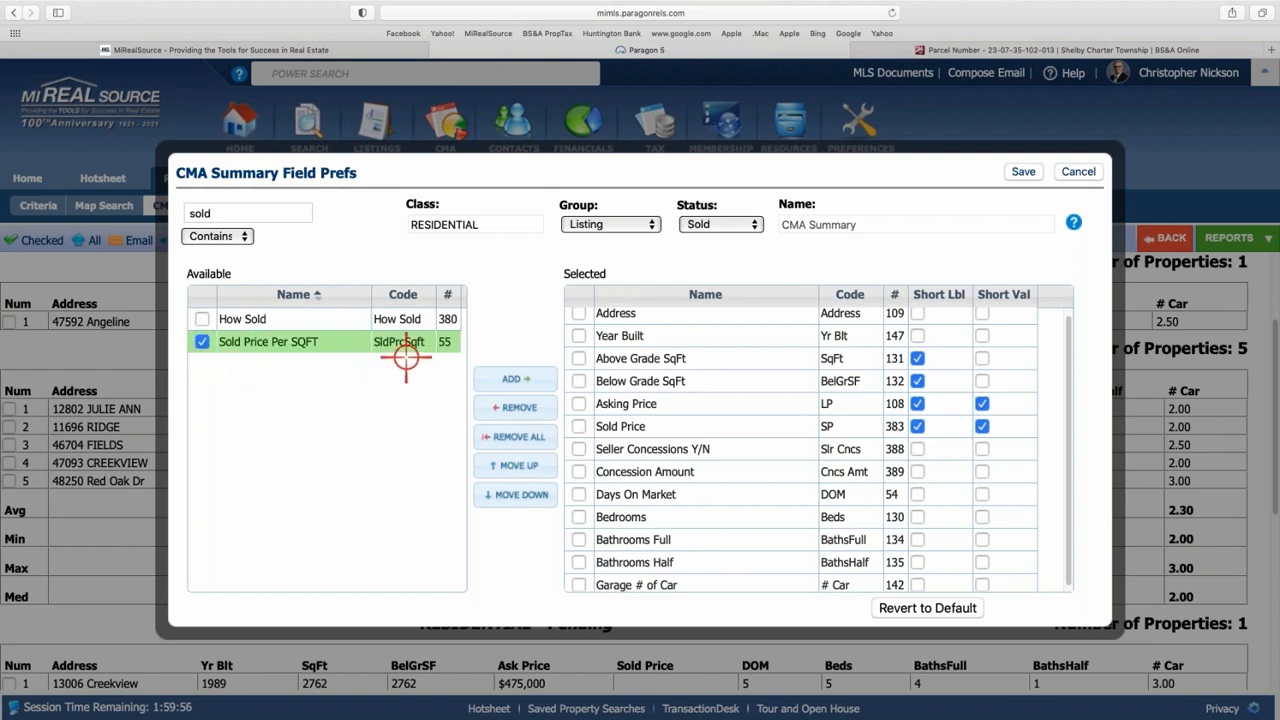
click(1024, 173)
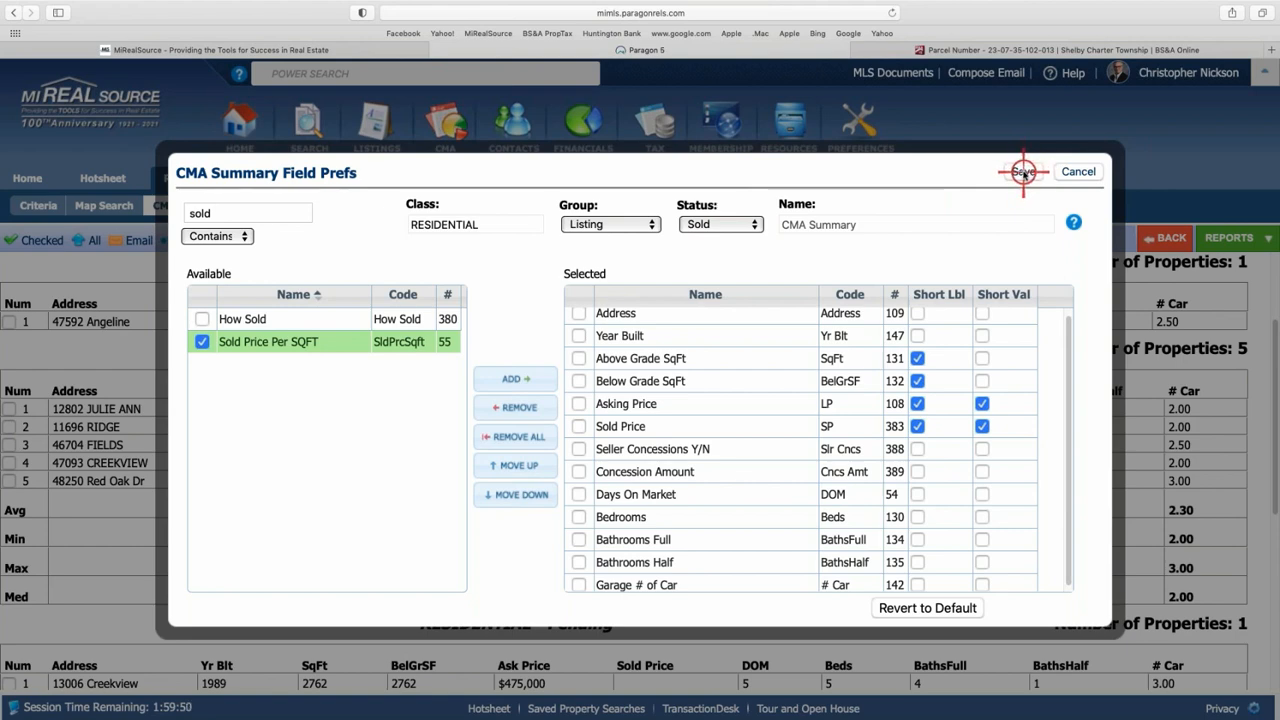
click(1024, 173)
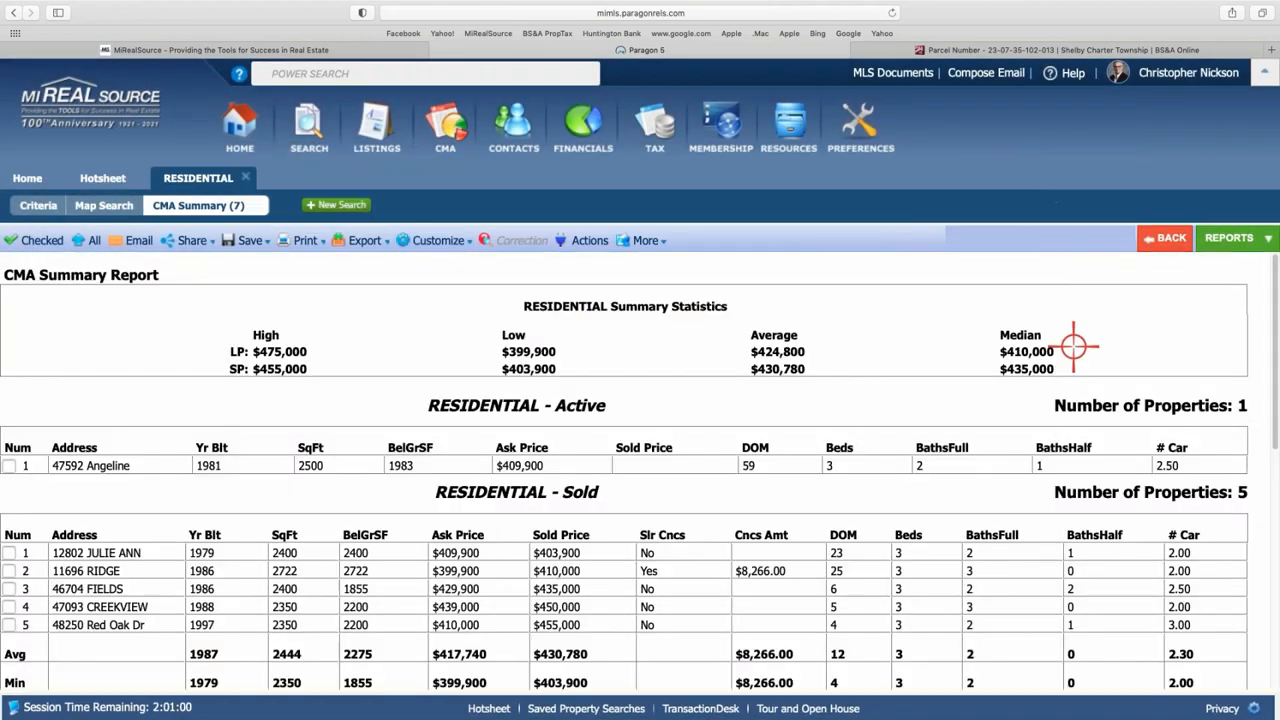
scroll(930, 420, down, 2)
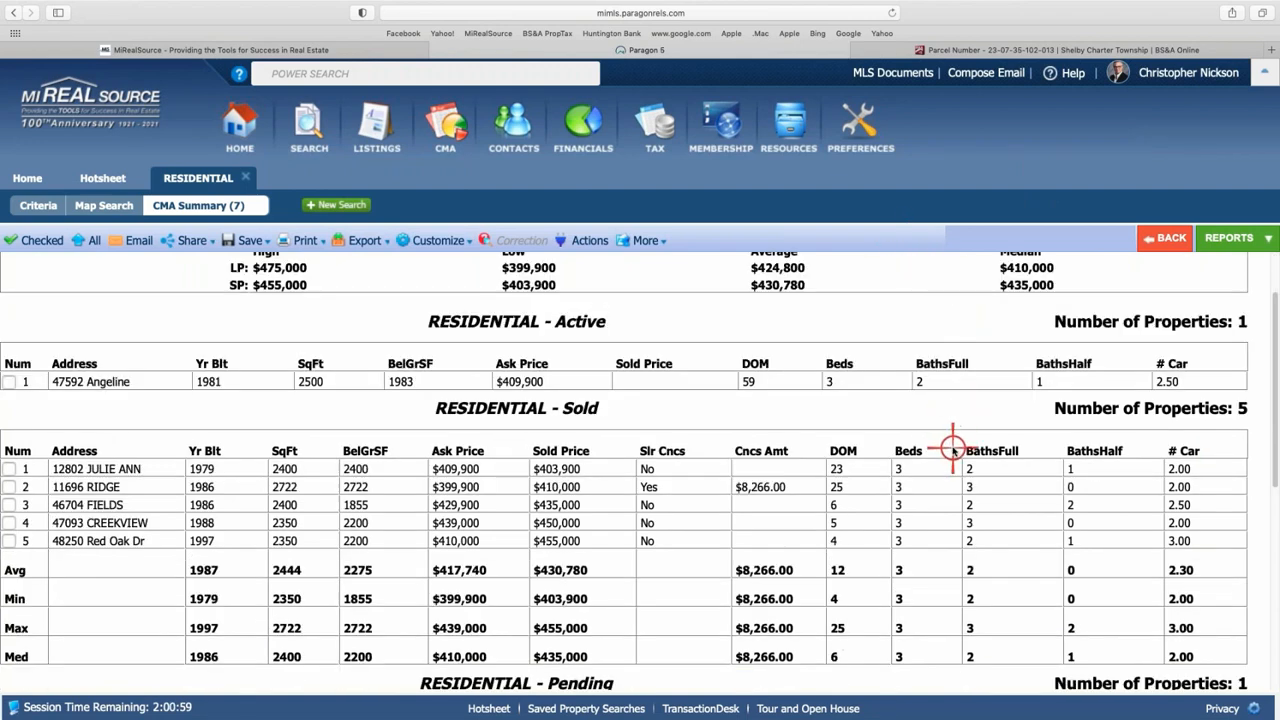
scroll(889, 405, down, 1)
scroll(889, 405, down, 1)
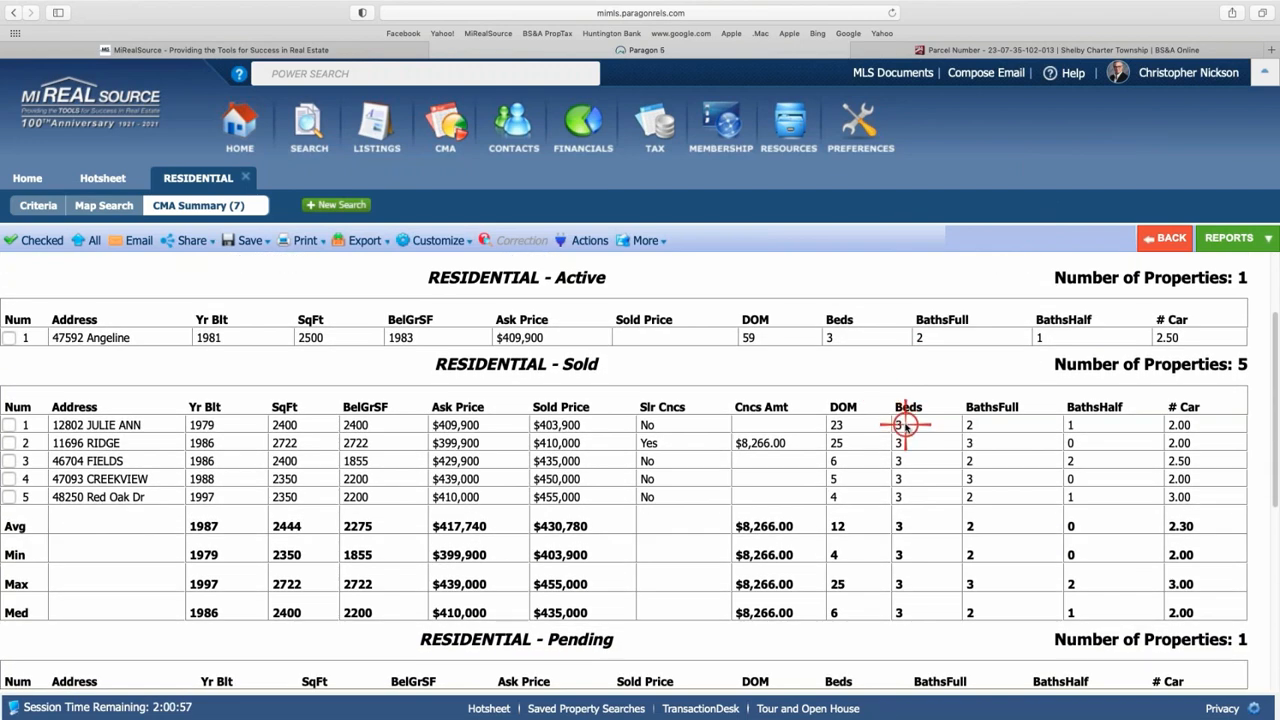
scroll(719, 424, down, 2)
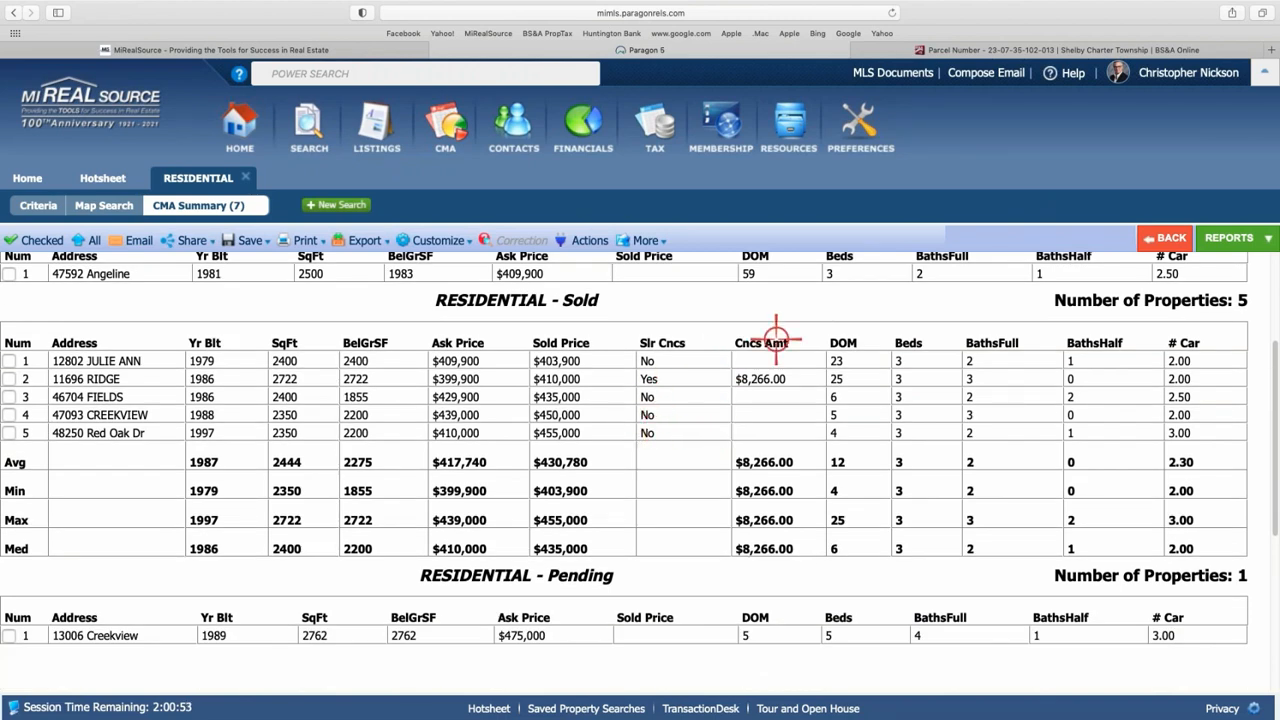
scroll(740, 330, up, 5)
- Add Sold Price Per SQFT to the Sold field layout, placed right after Sold Price, and save
click(457, 240)
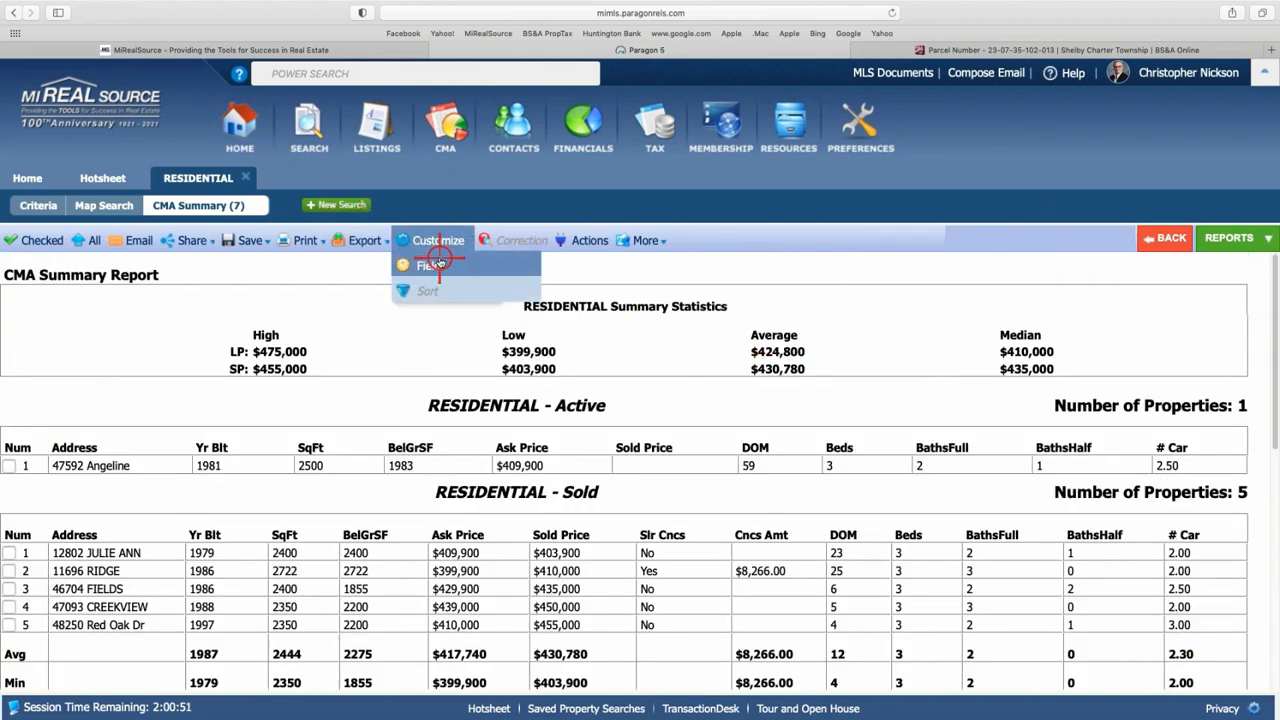
click(432, 263)
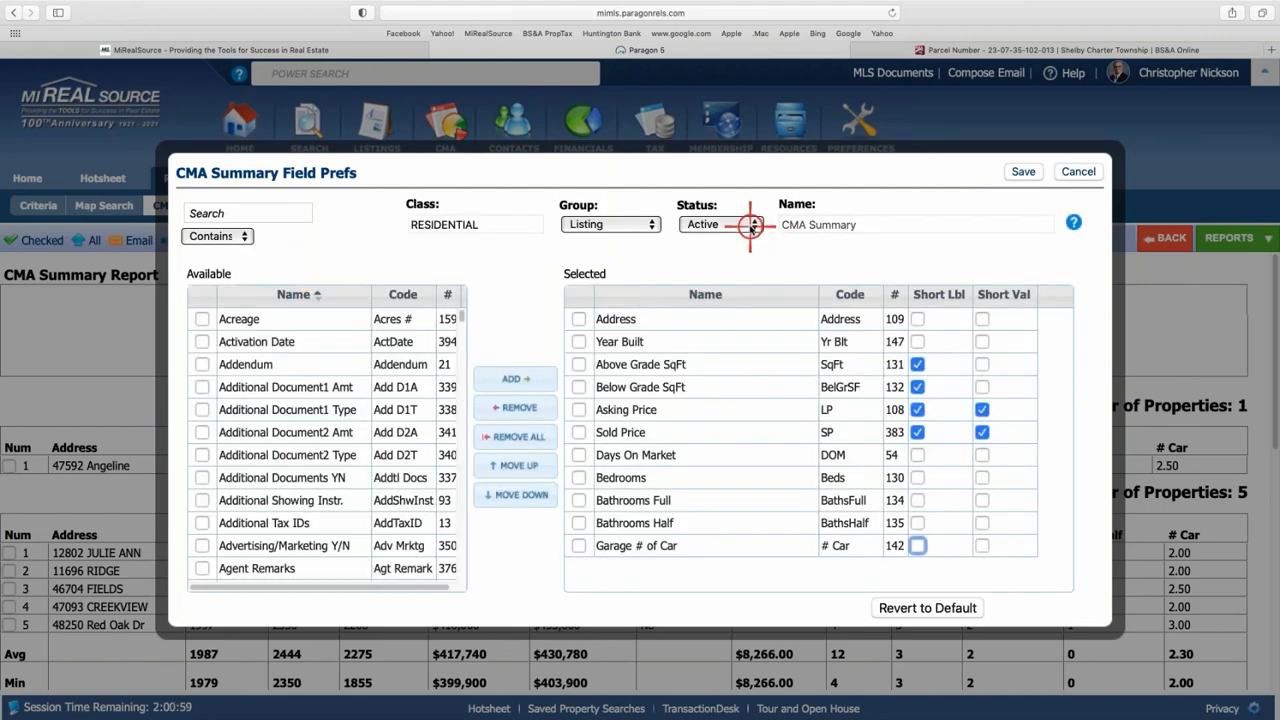
click(751, 226)
click(708, 242)
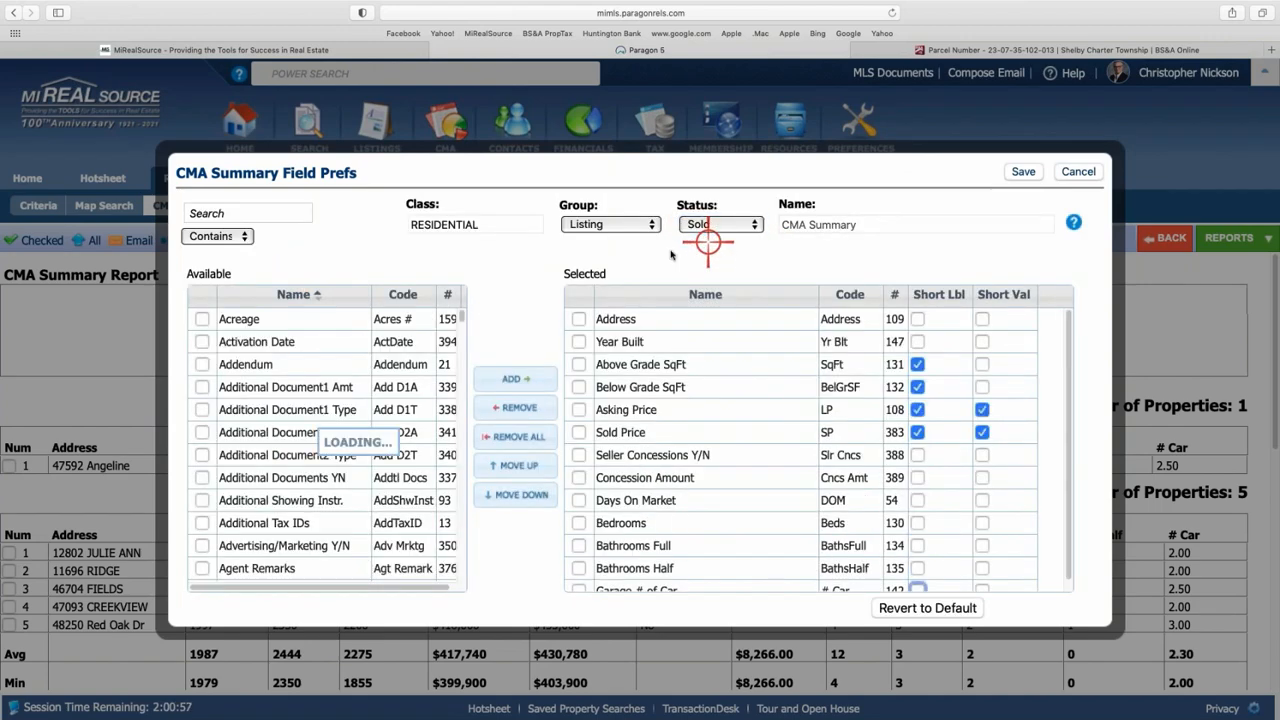
click(220, 210)
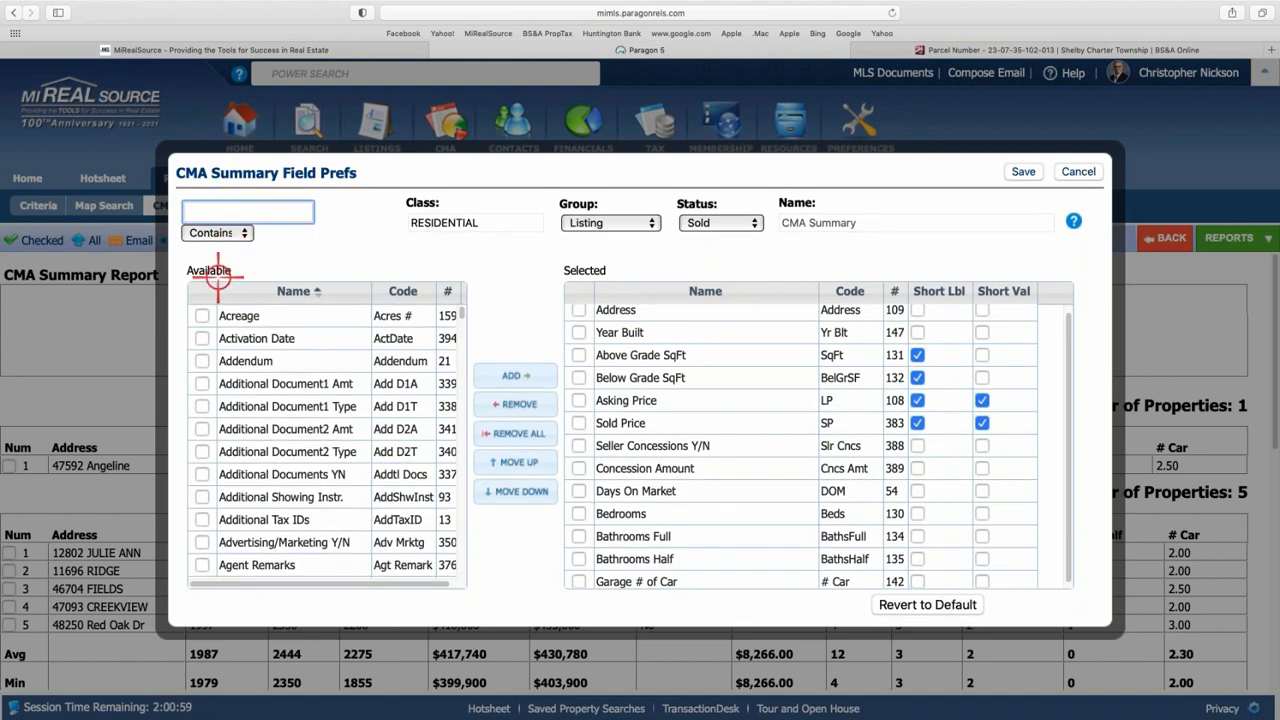
text(sold)
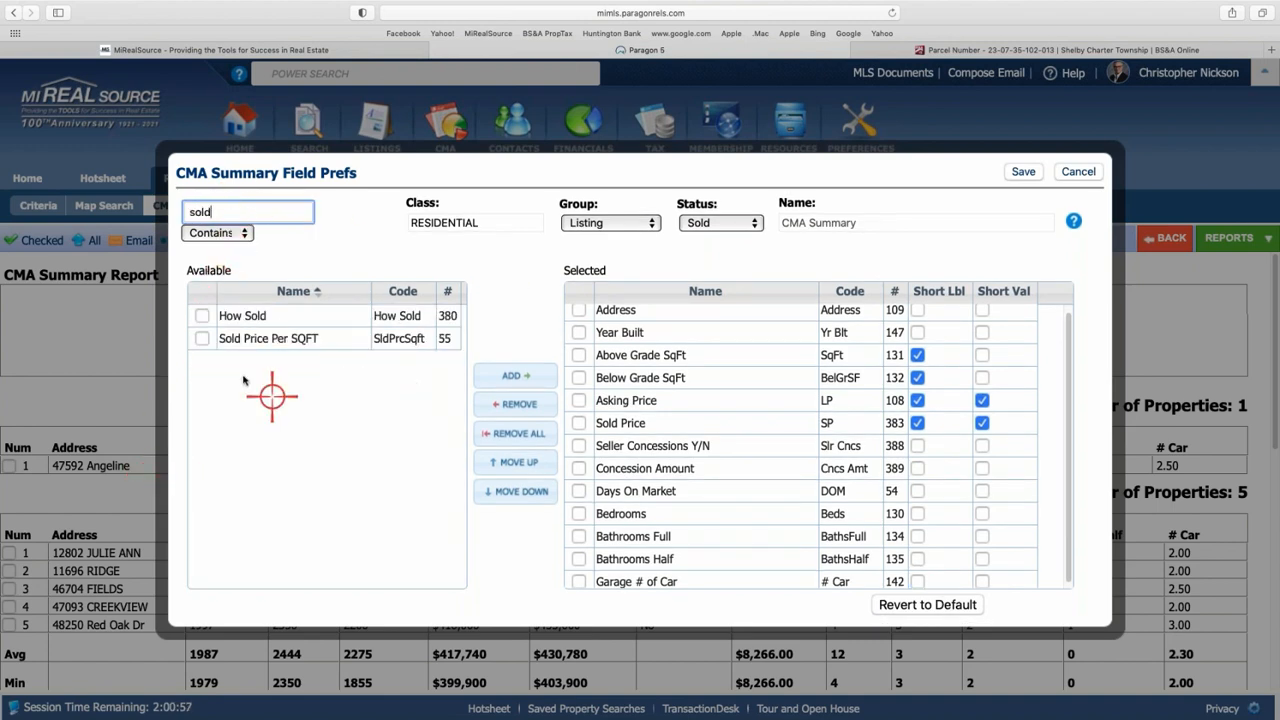
click(202, 339)
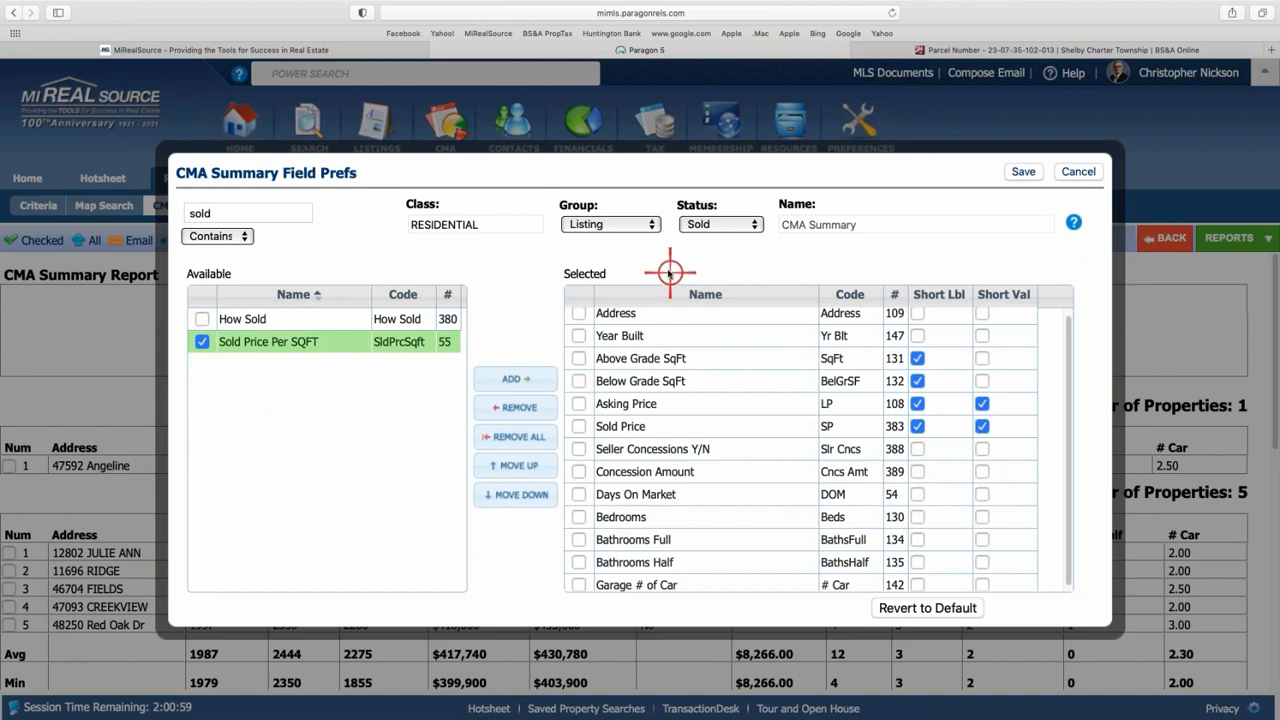
click(525, 378)
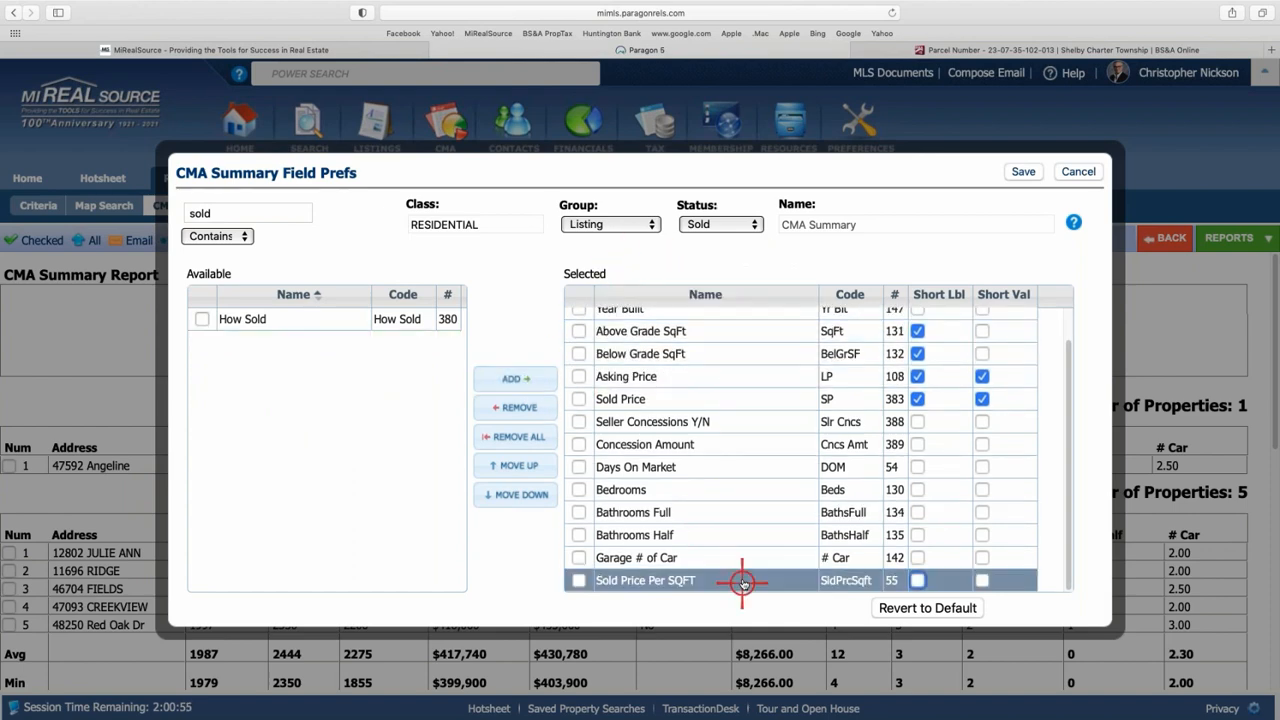
drag(742, 583, 731, 419)
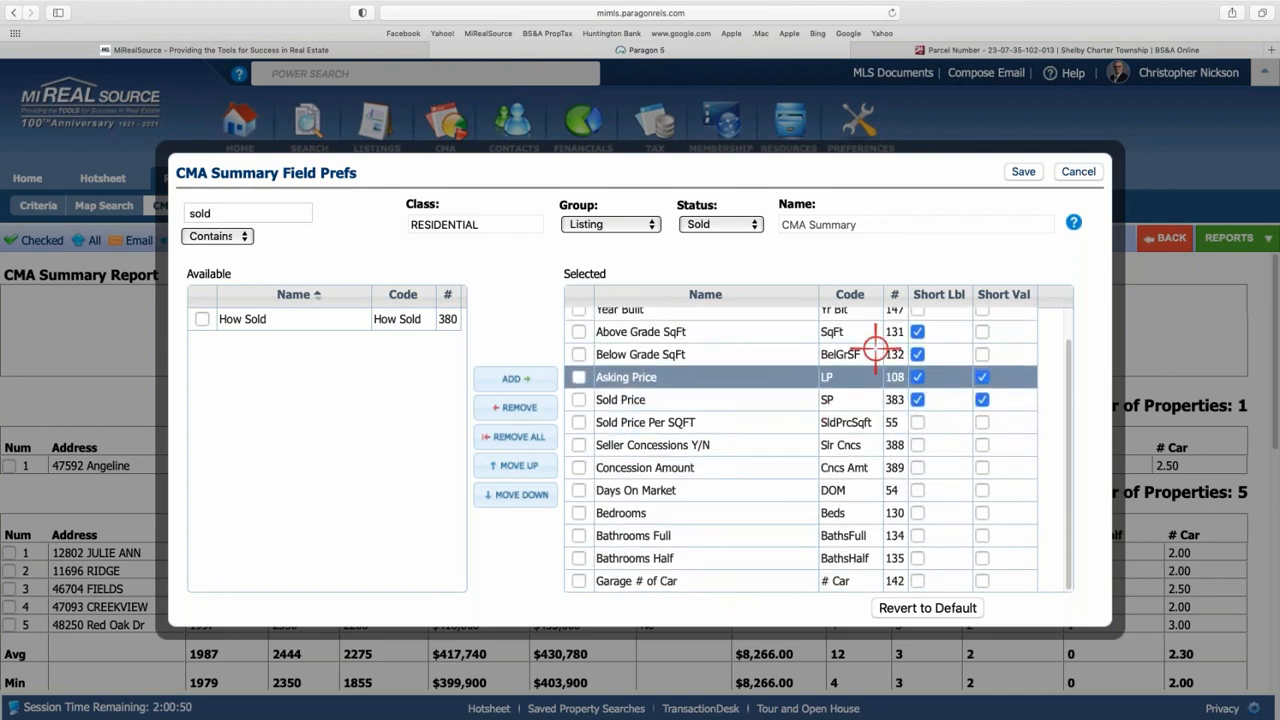
click(1022, 172)
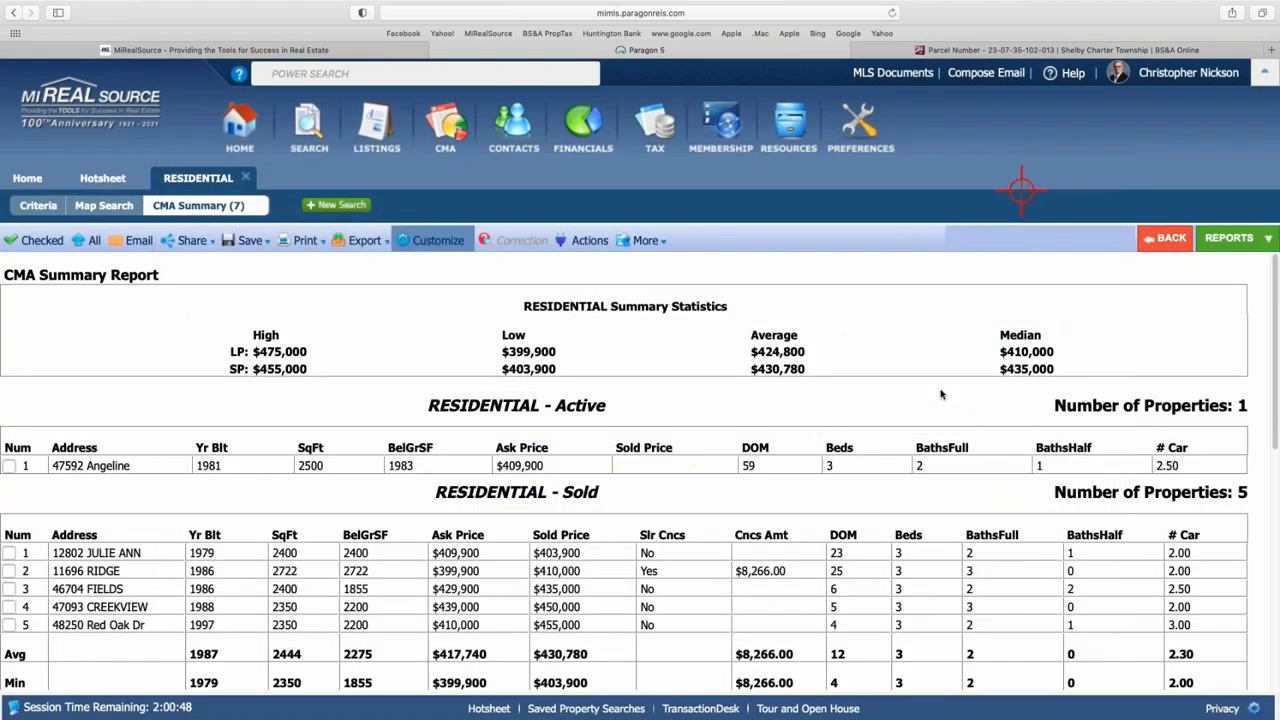
- Scroll down to the Sold table's new SldPrcSqft column ($150.62–$193.62, average $177.05)
scroll(889, 362, down, 3)
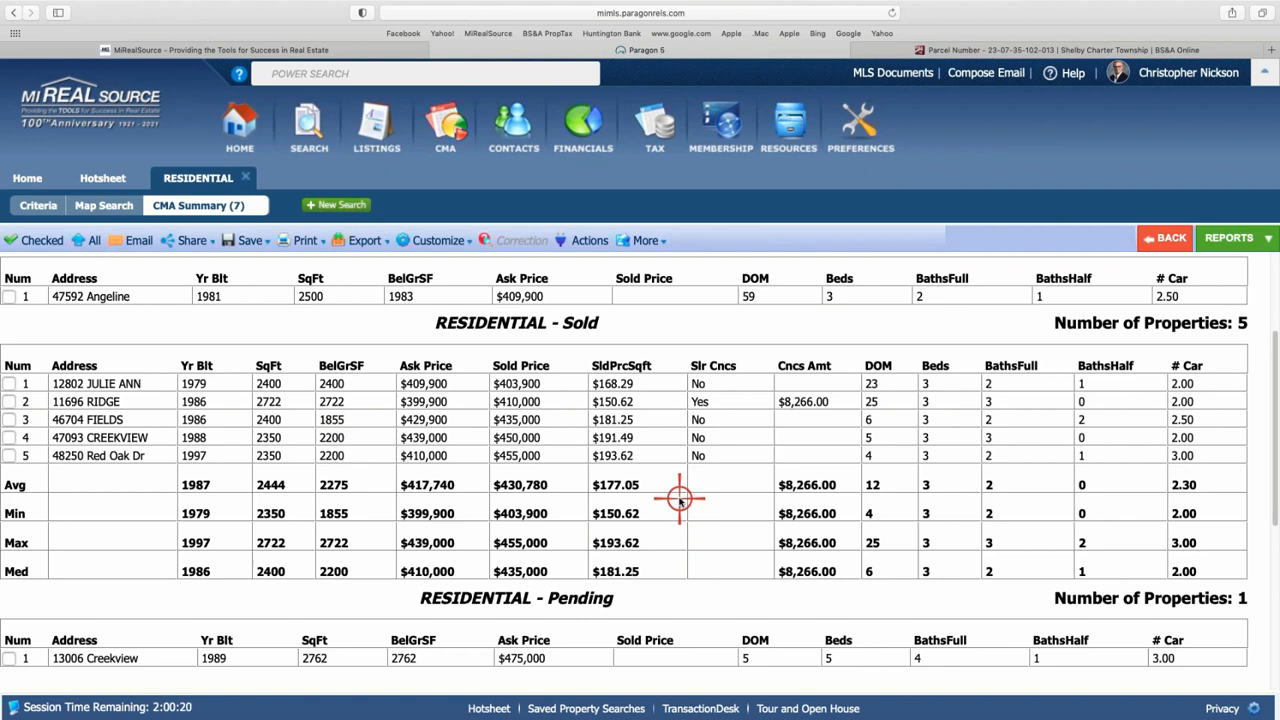
click(1229, 240)
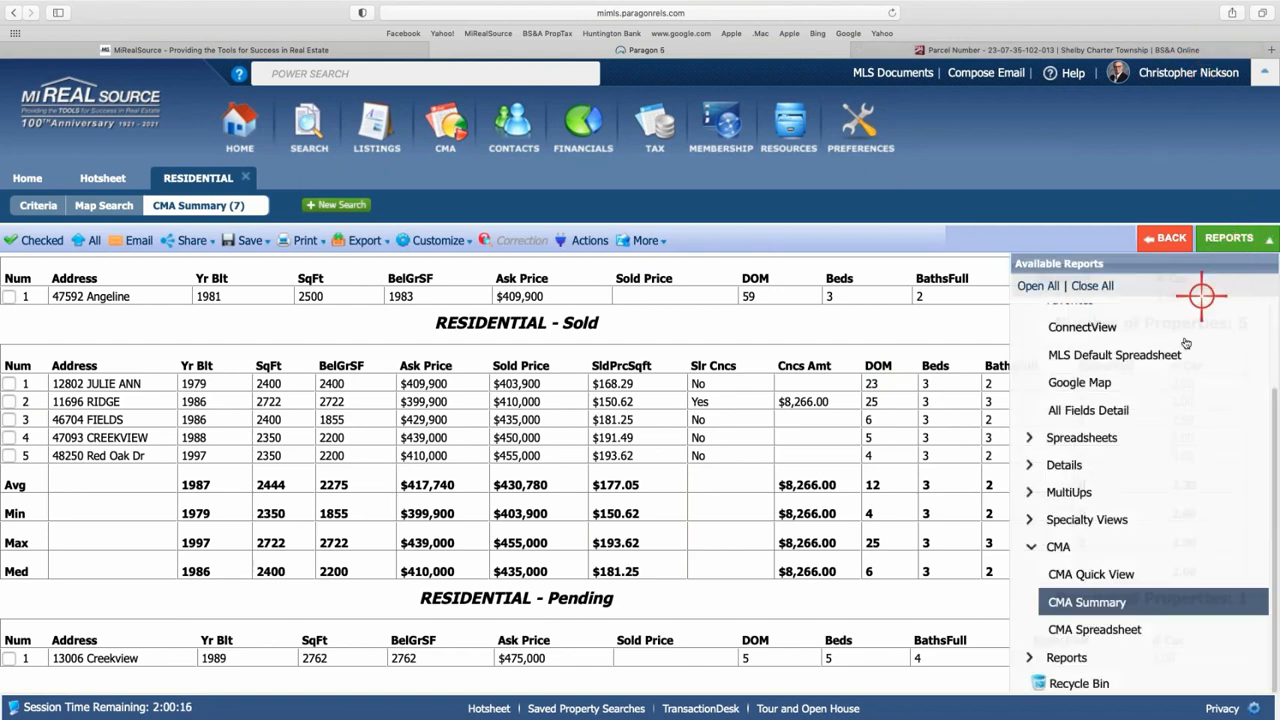
click(1101, 629)
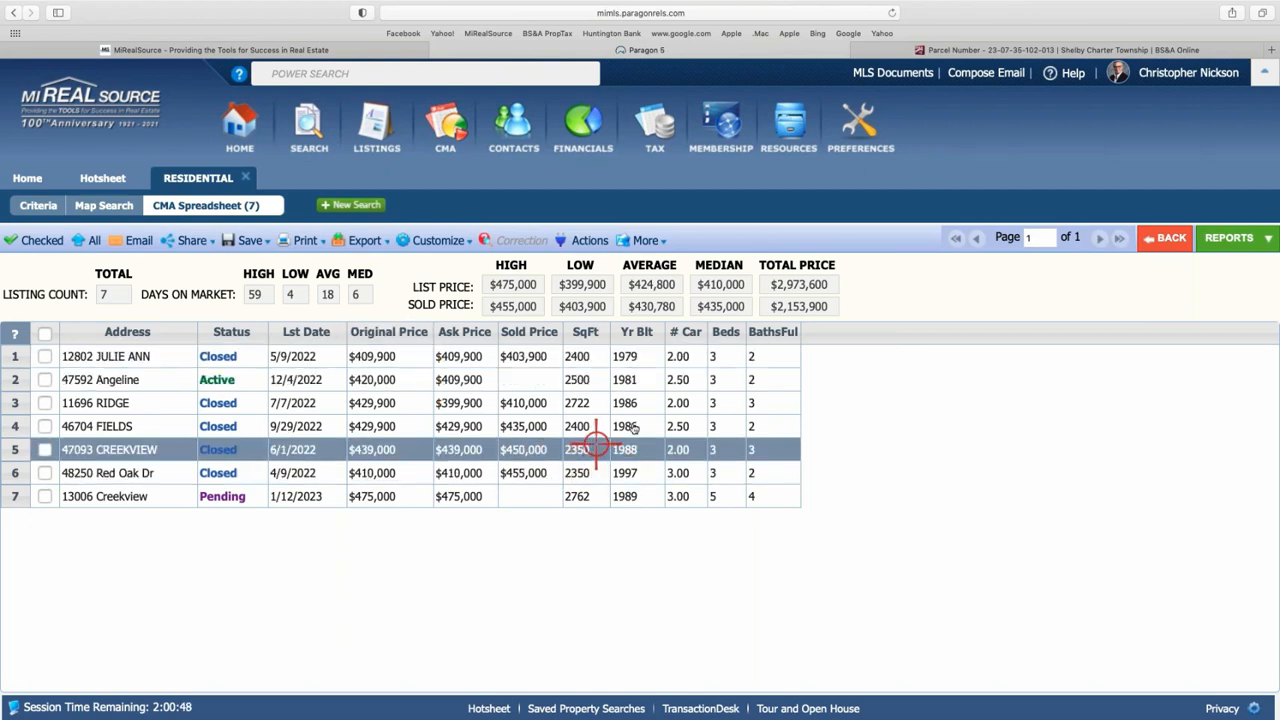
click(1232, 239)
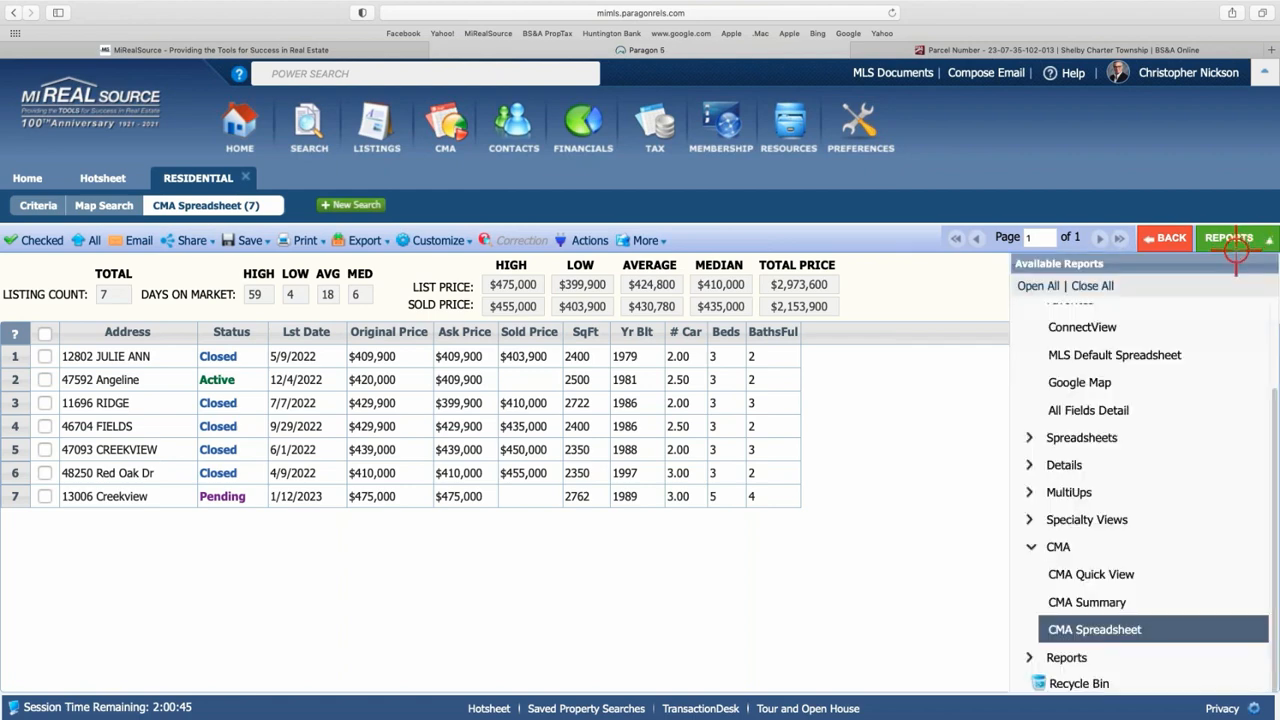
click(1086, 603)
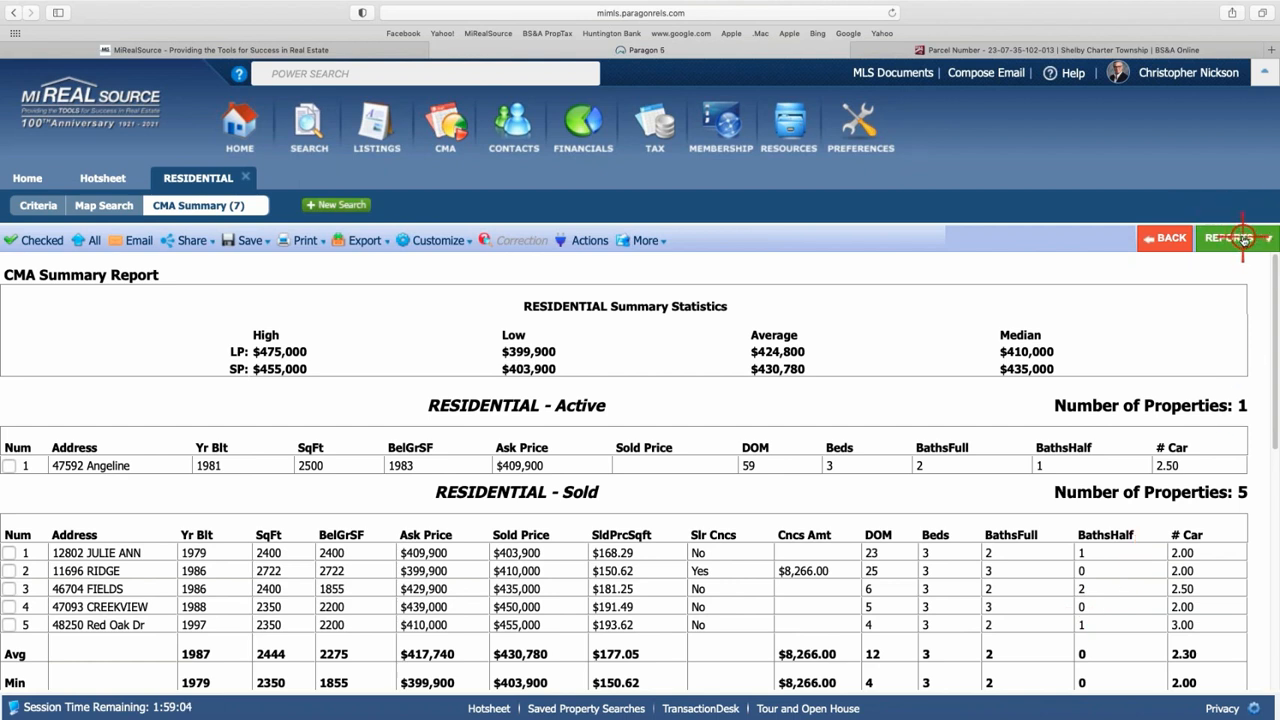
- Switch the seven comparables from the CMA Summary Report to the CMA Spreadsheet view
click(1240, 238)
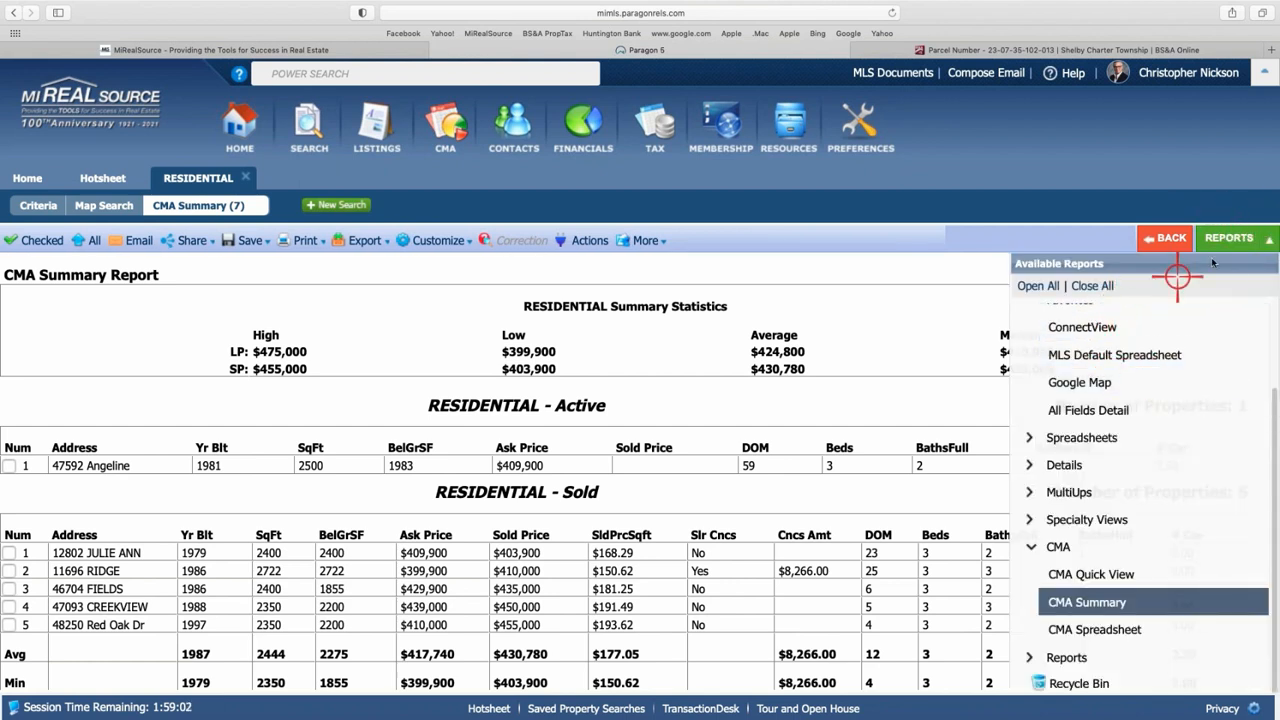
click(1032, 545)
click(1035, 637)
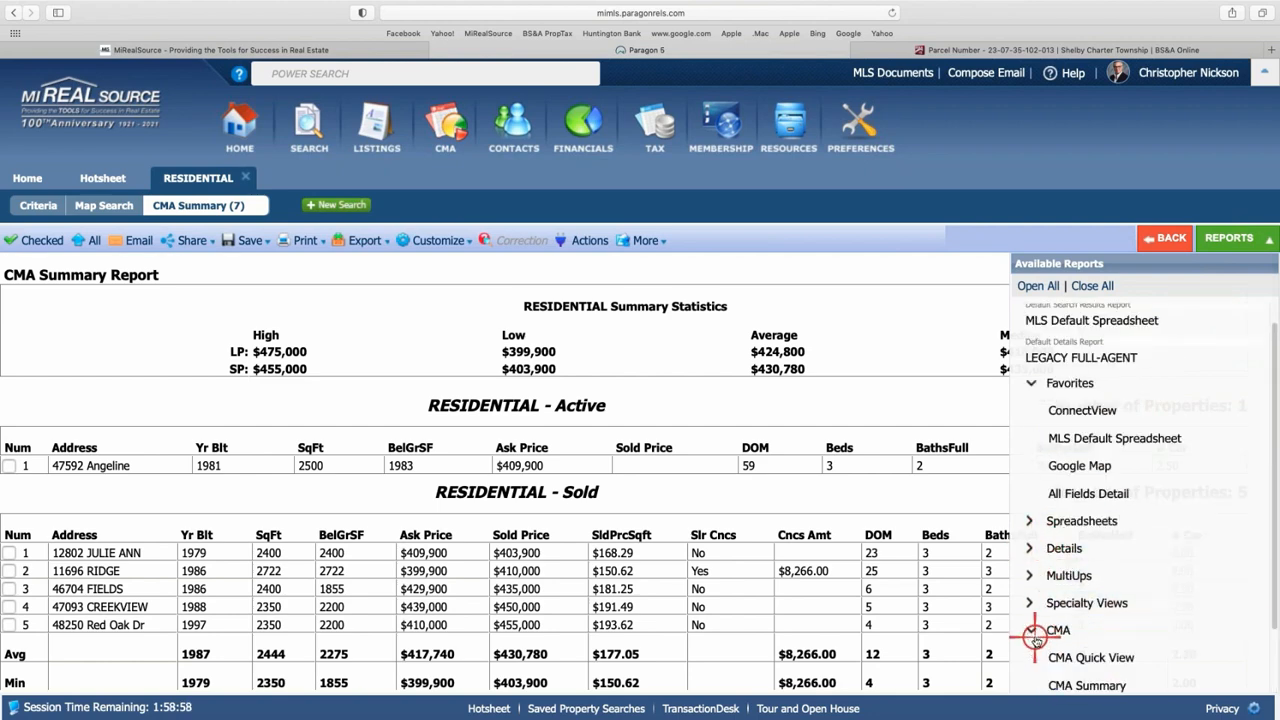
scroll(1080, 514, down, 2)
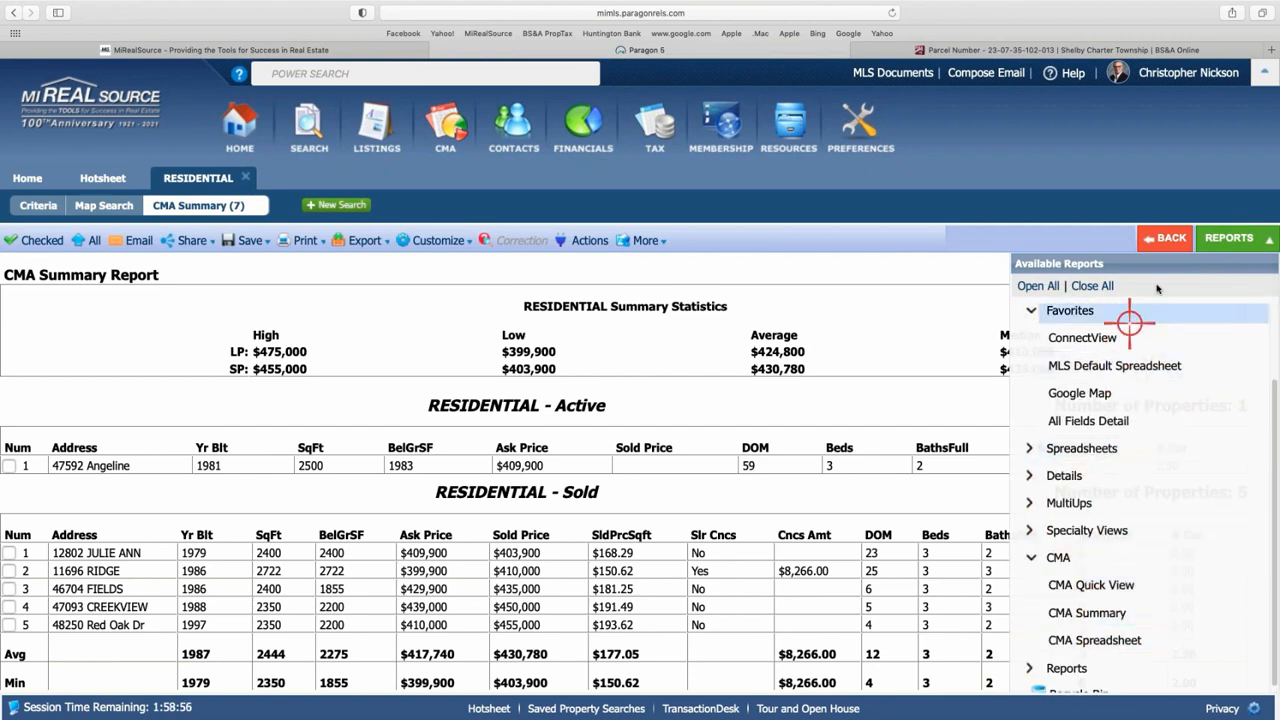
click(1230, 240)
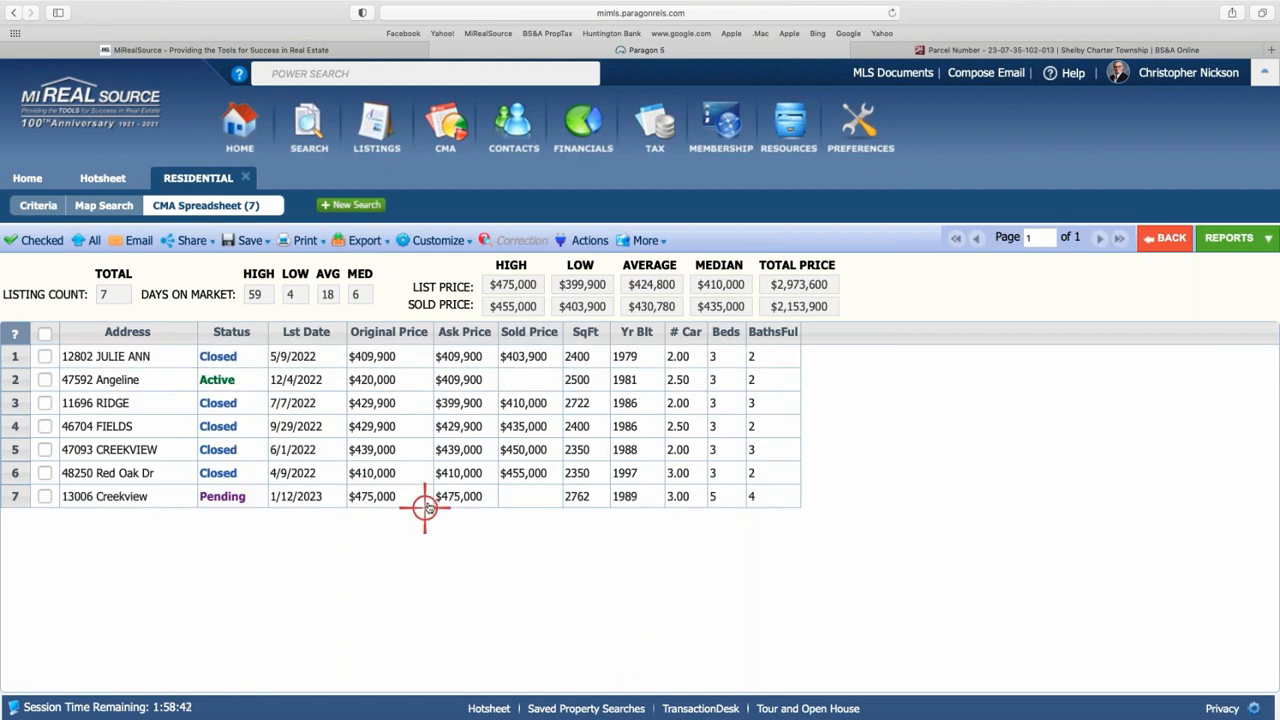
- Check the comparables in rows 1–5 and row 7, leaving row 6 unchecked
click(45, 356)
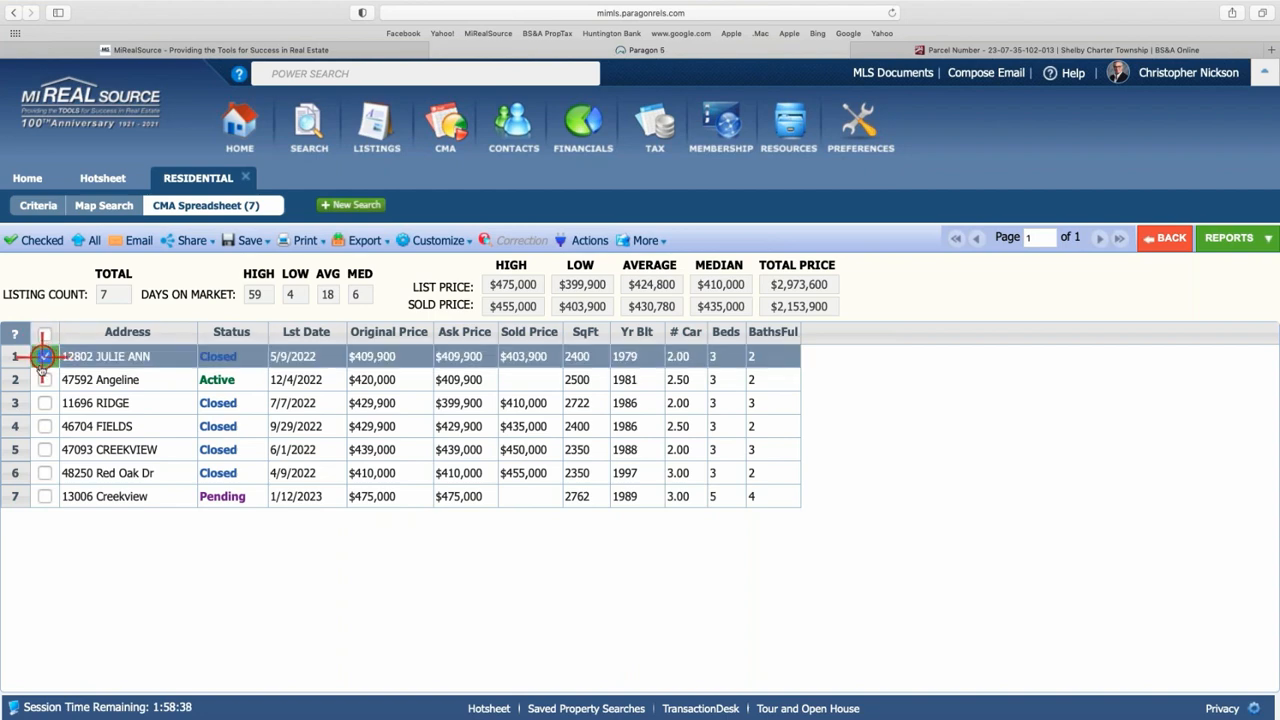
click(45, 379)
click(45, 403)
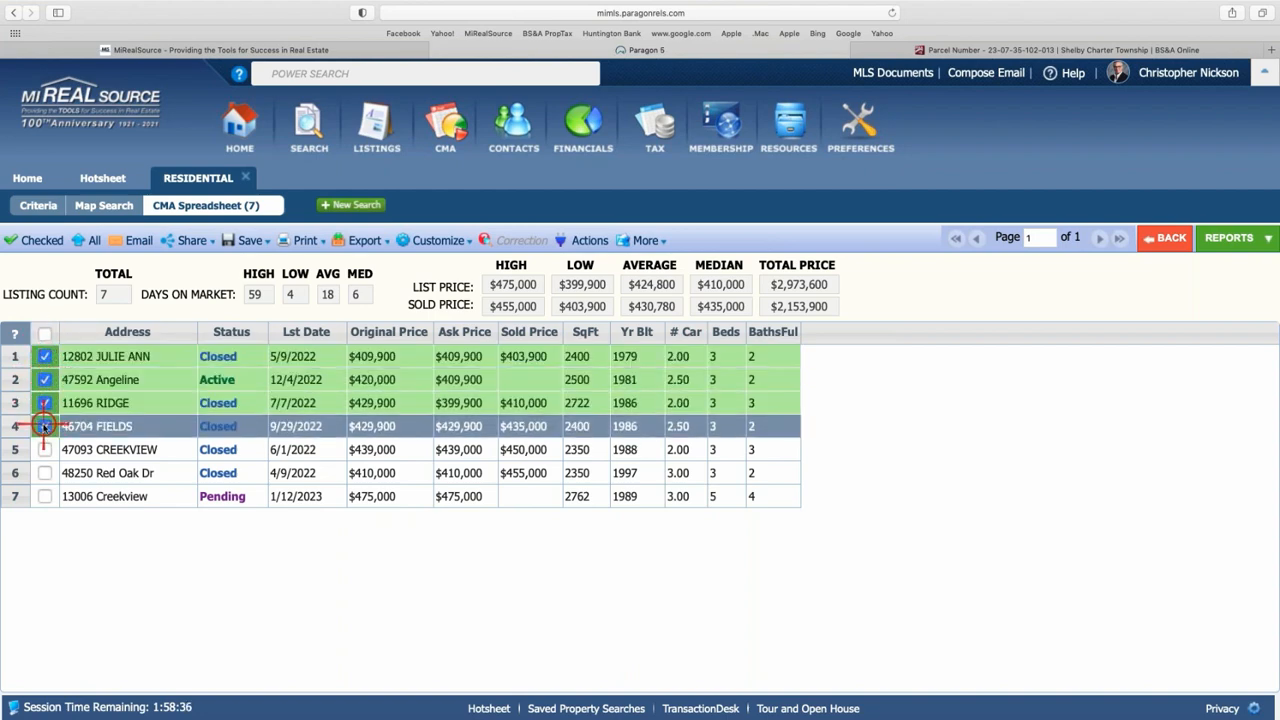
click(45, 426)
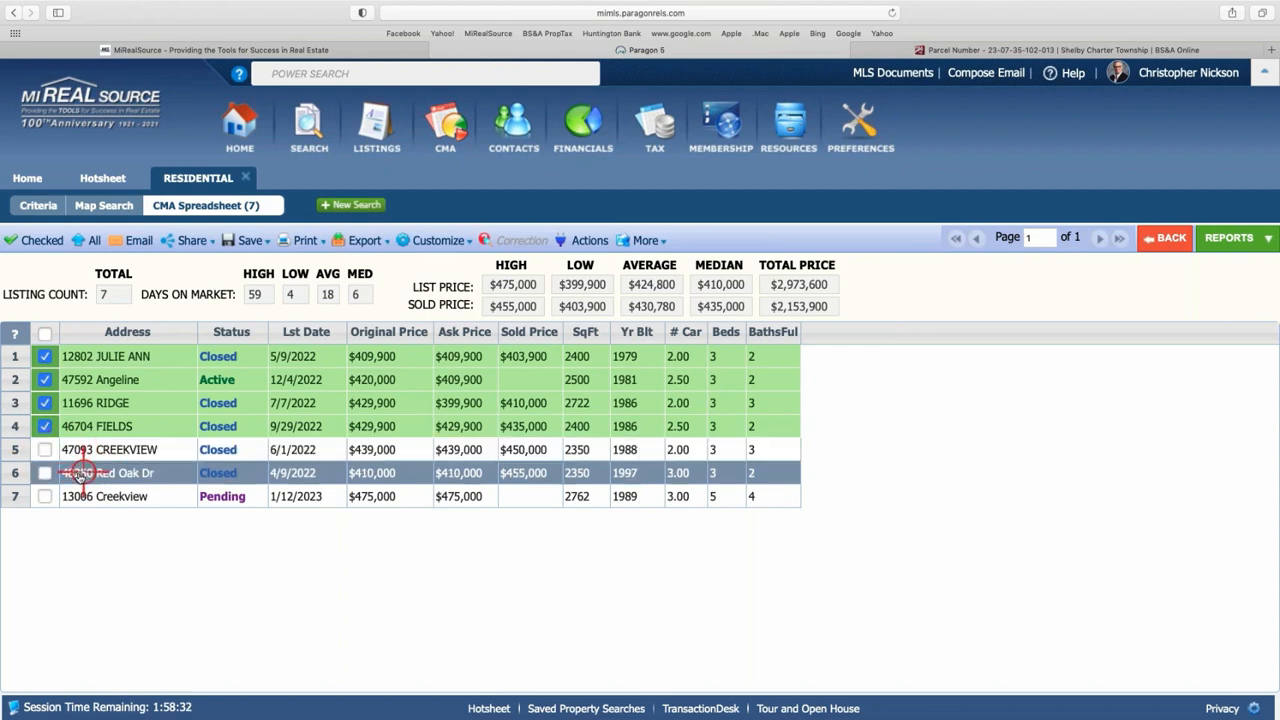
click(45, 450)
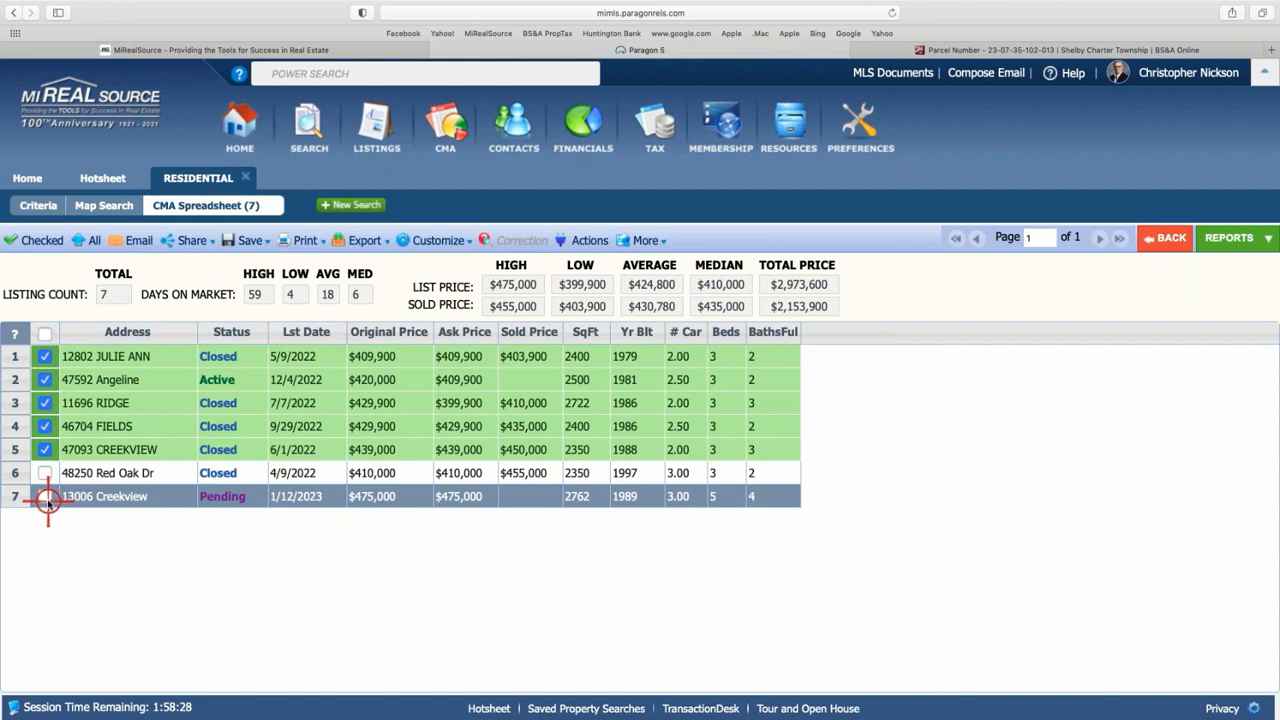
click(45, 497)
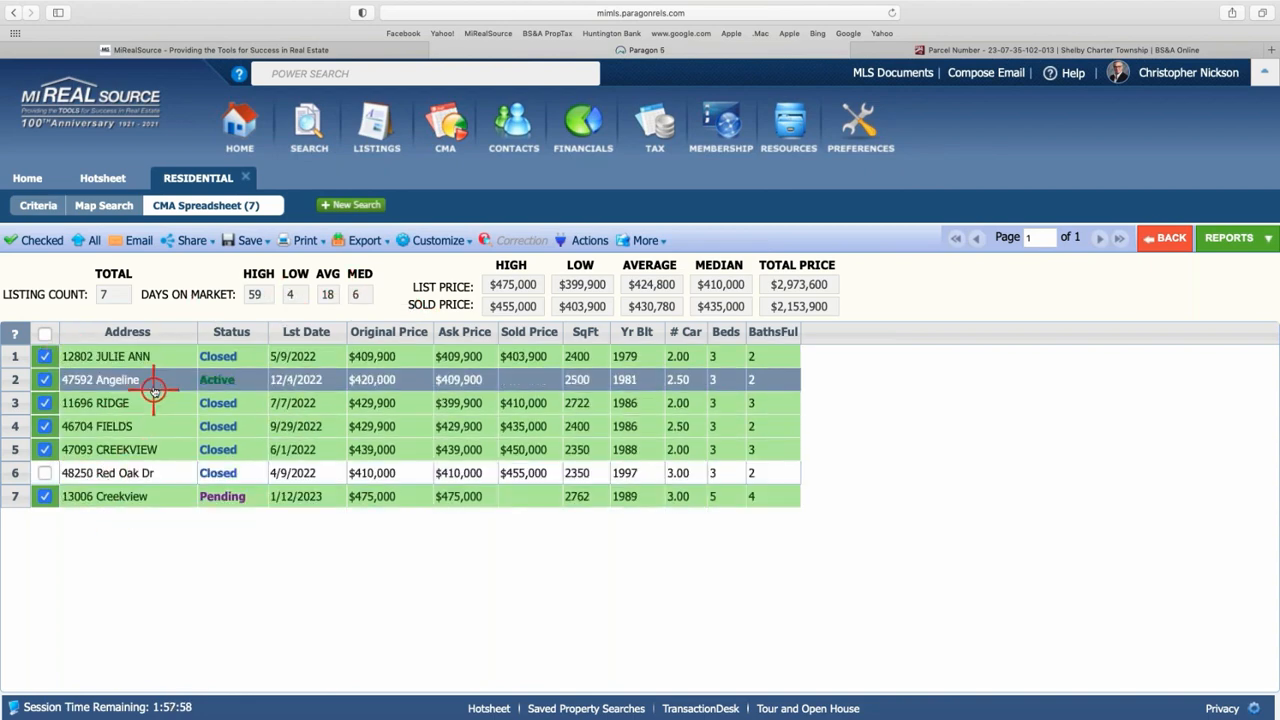
- Filter the spreadsheet to the six checked listings, comparing briefly against all seven
click(38, 244)
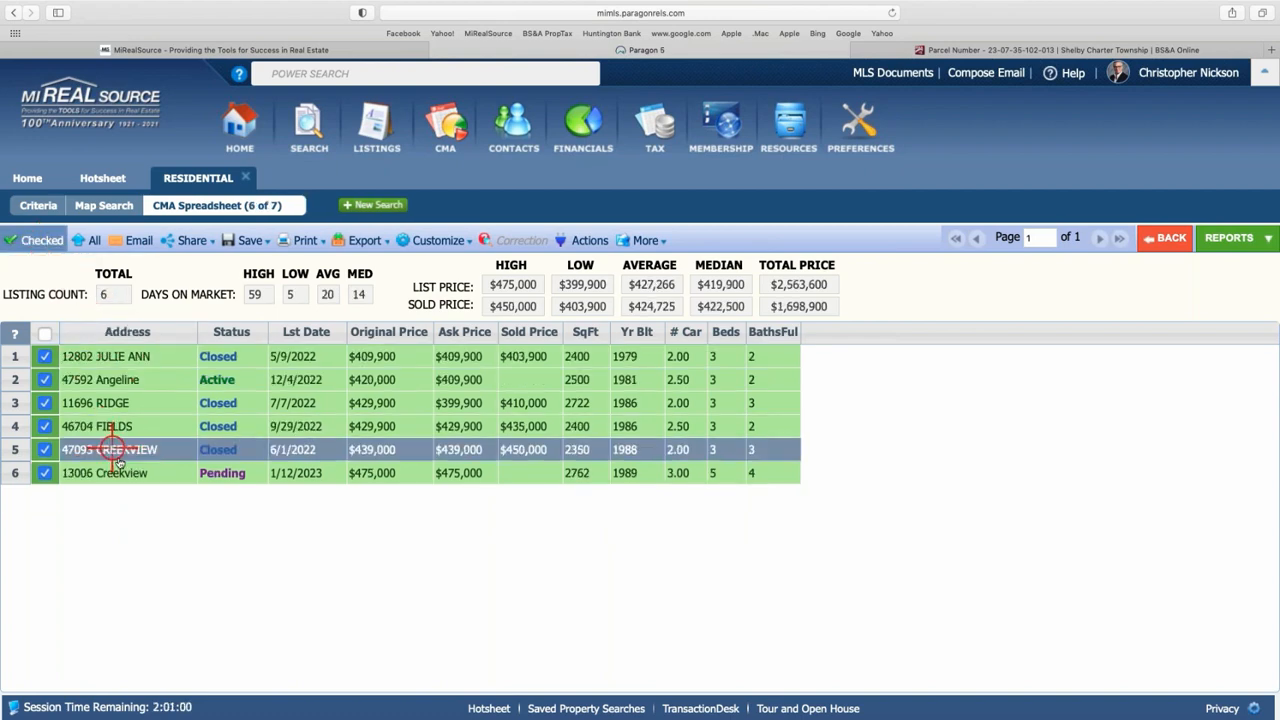
click(84, 242)
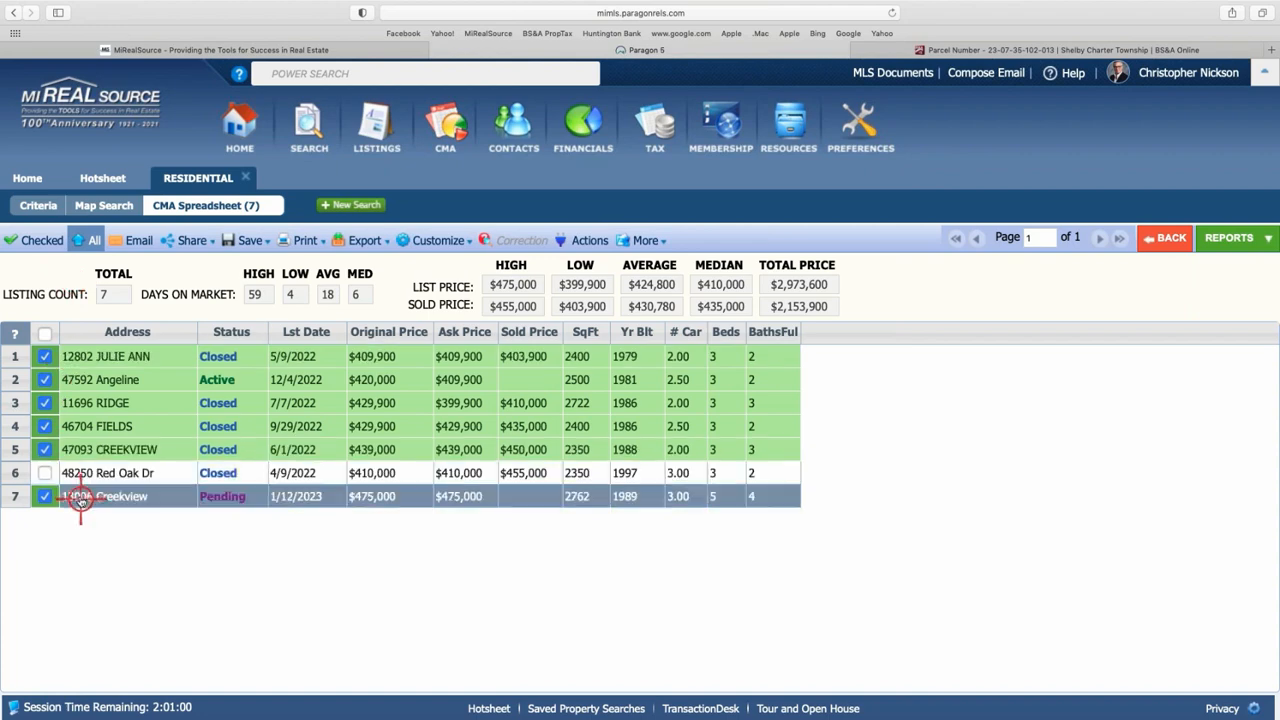
click(27, 242)
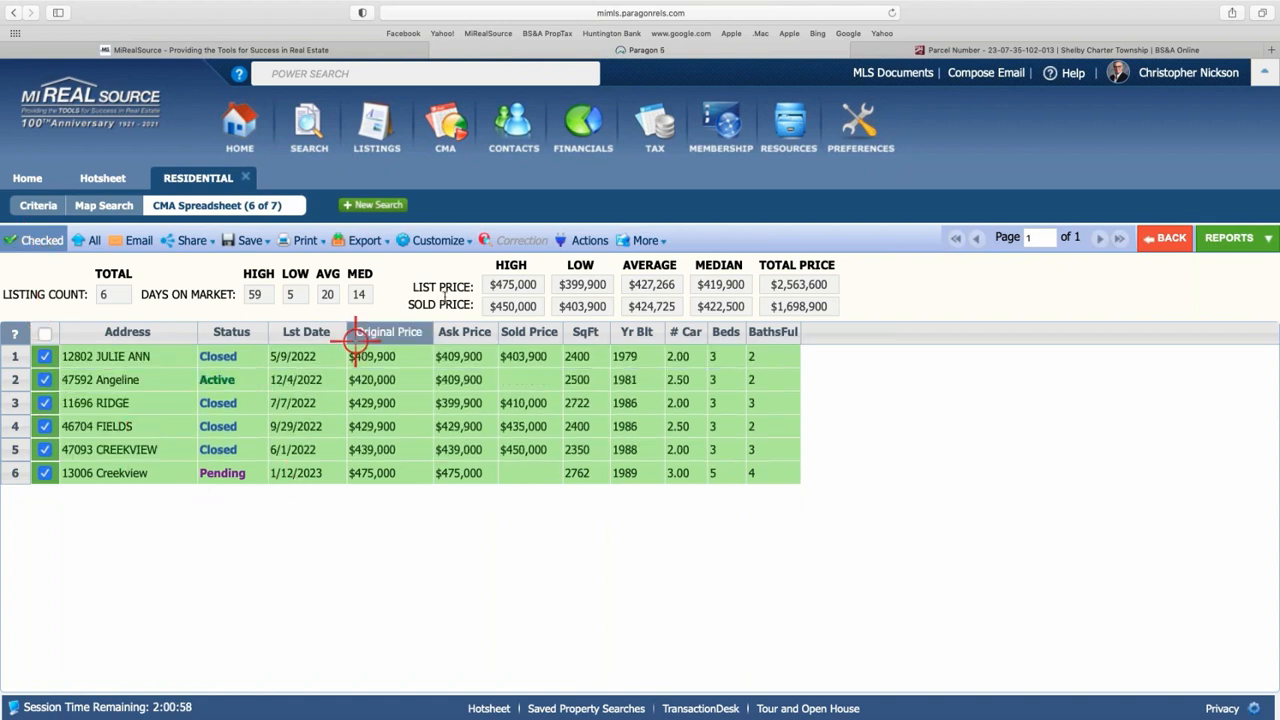
- Send the six checked listings to Cloud CMA using the Actions menu's Cloud CMA: CMA tool
click(578, 242)
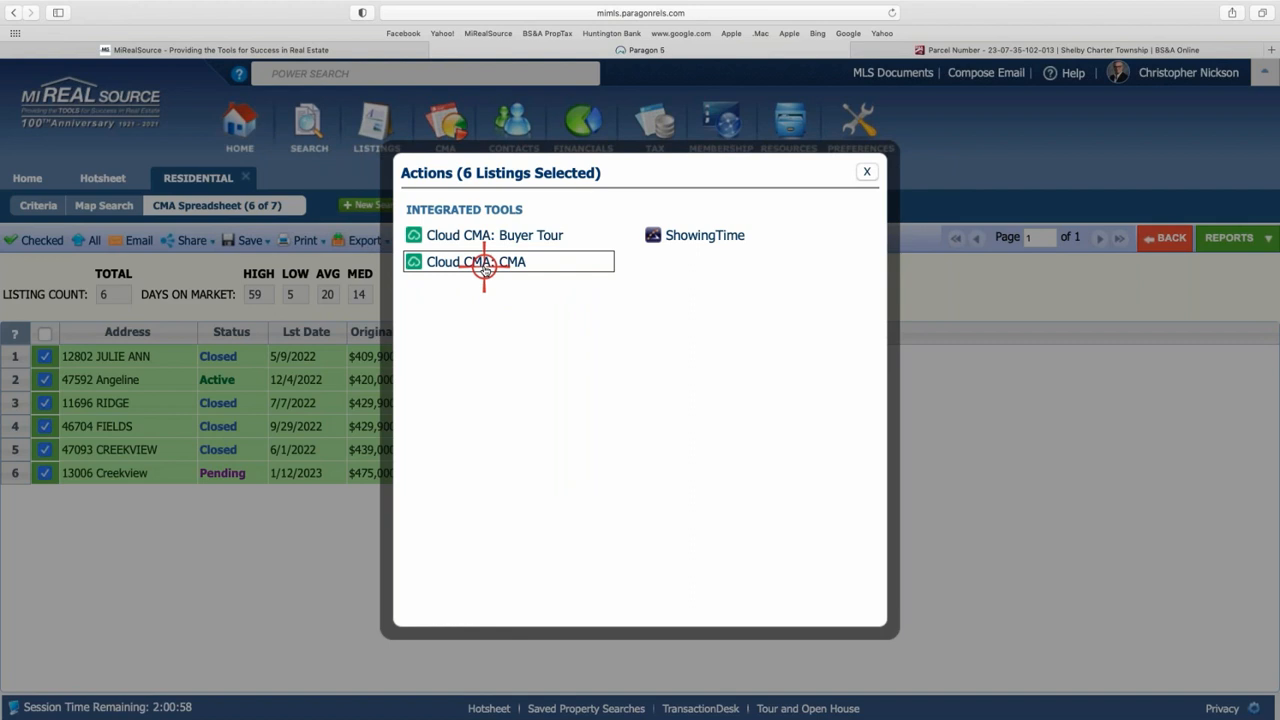
click(484, 268)
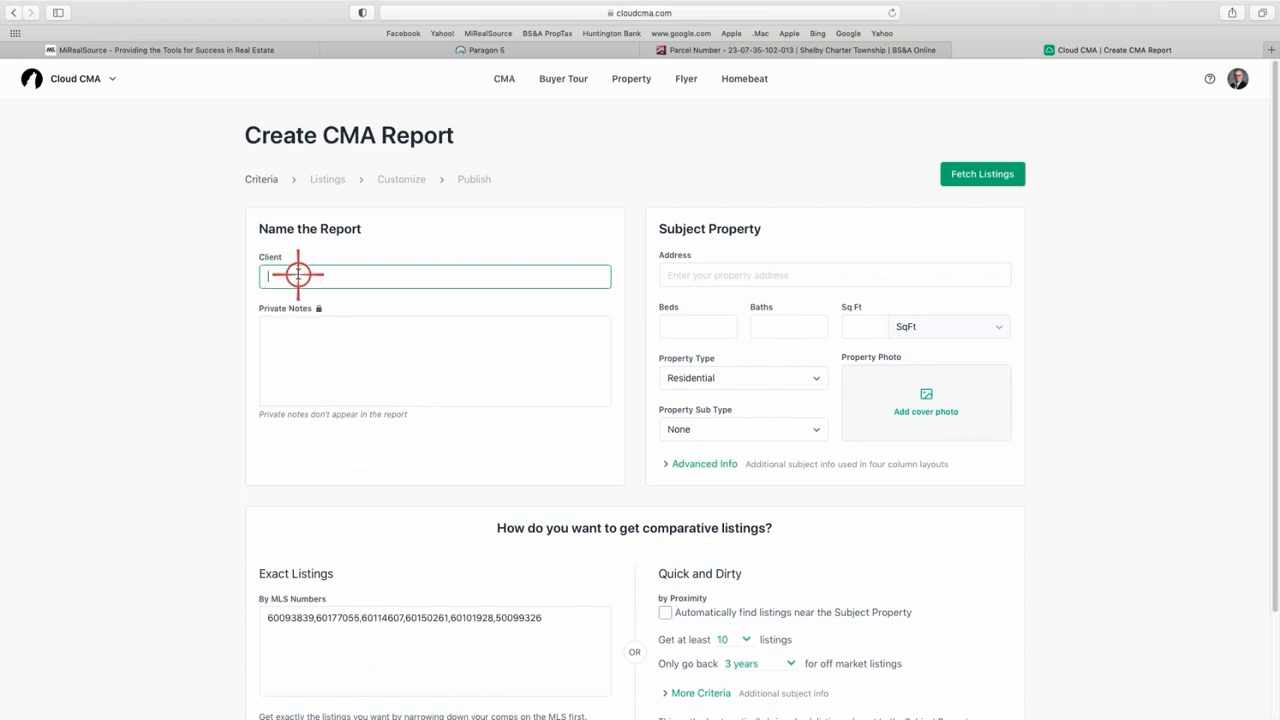
- Zoom the page in and enter both clients' names in the Client field
key(super+plus)
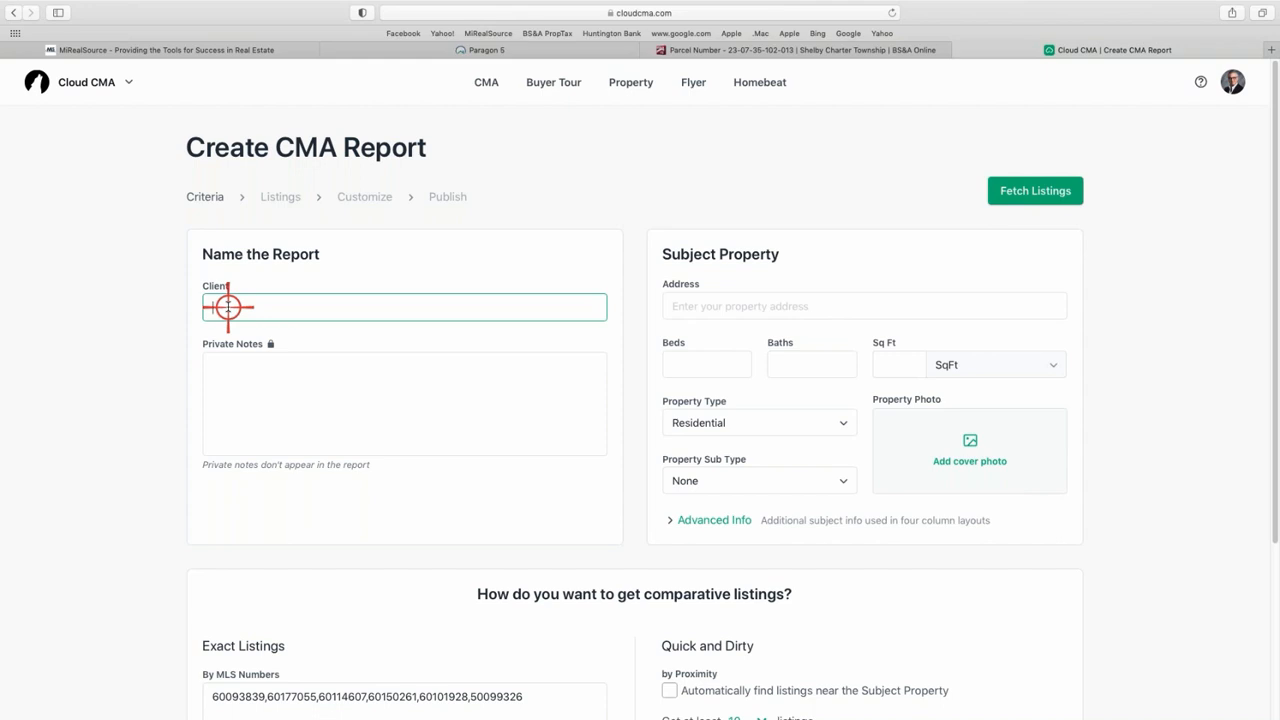
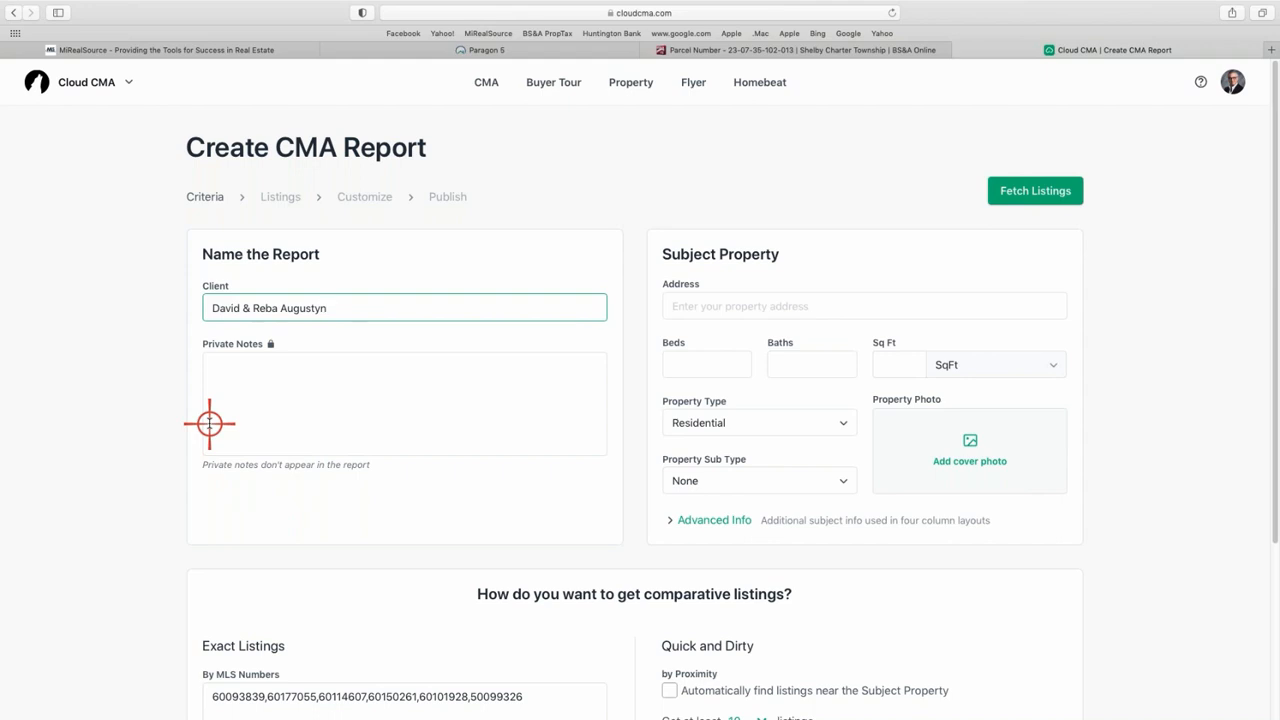
- Enter the subject property's address, accepting the matching Michigan suggestion
click(691, 310)
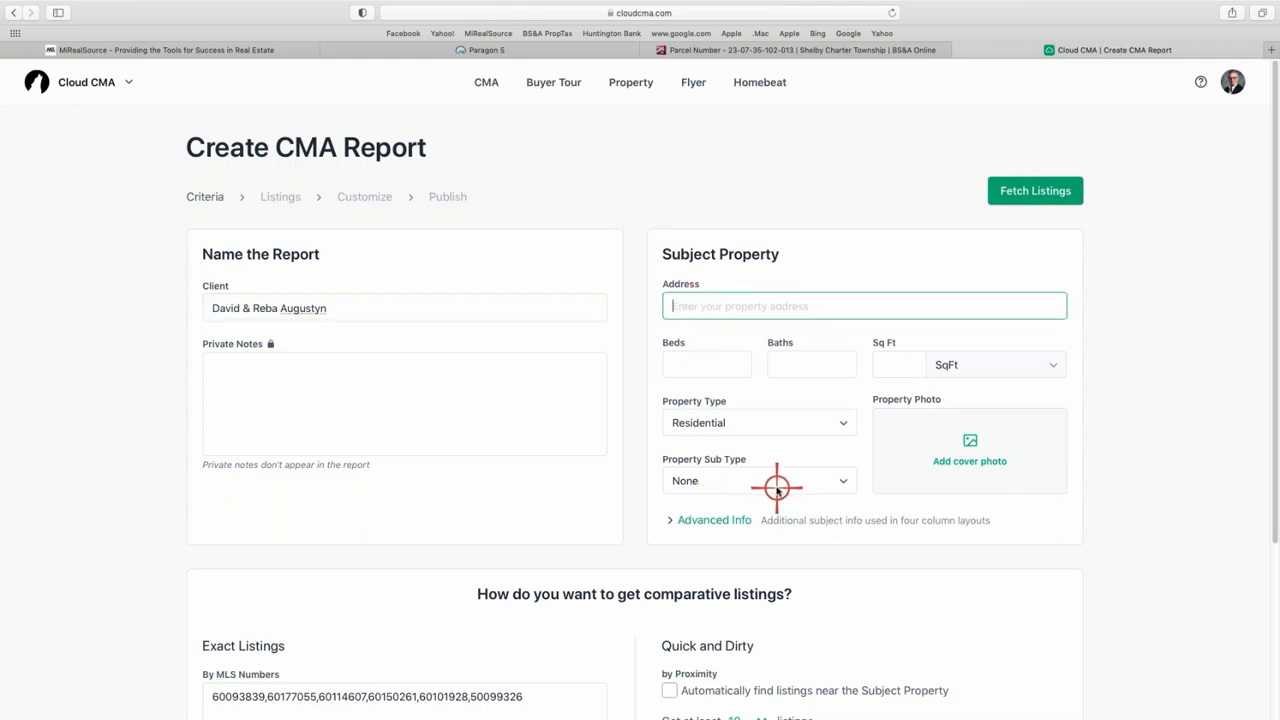
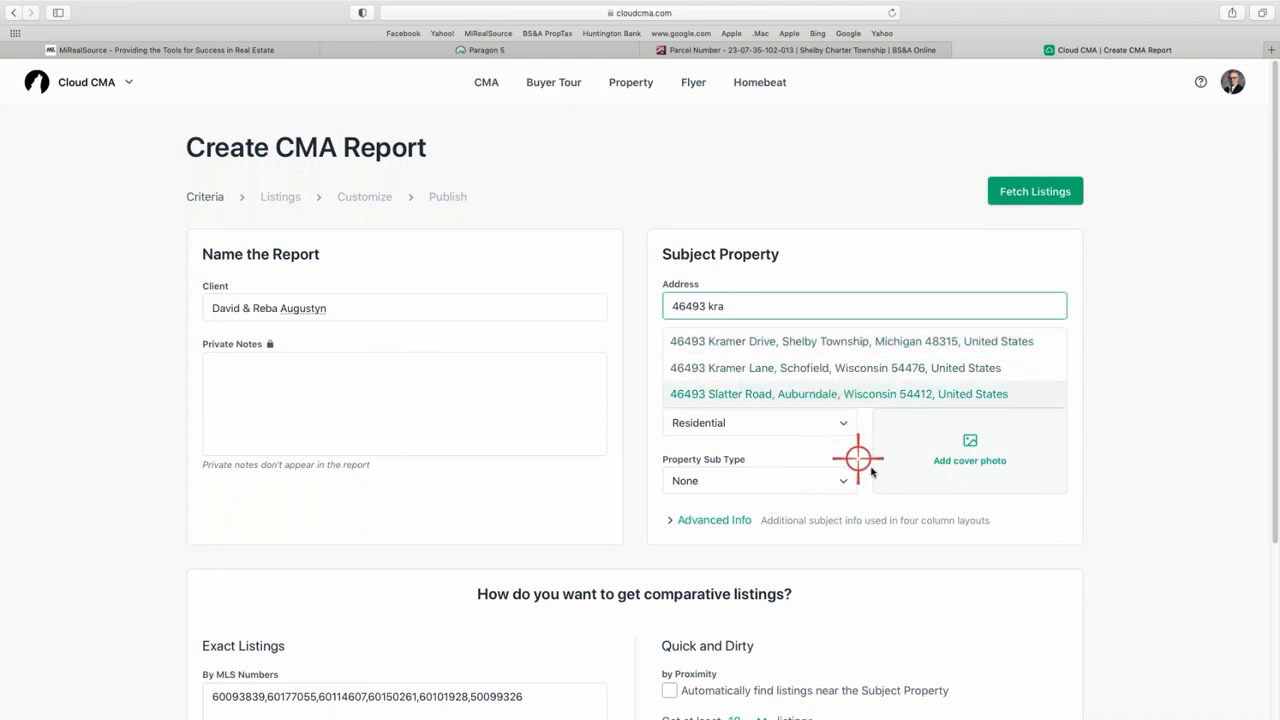
click(840, 341)
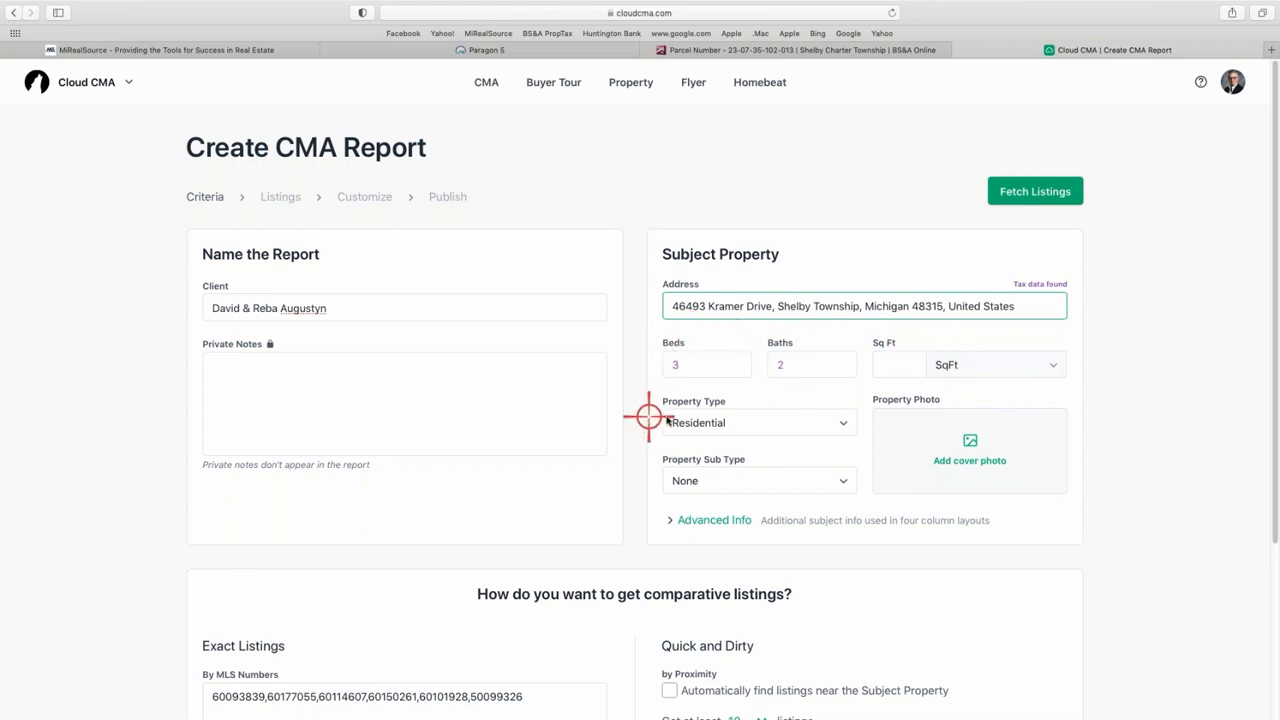
- Set the subject's square footage to 2309 and its property sub type to Single Family
click(885, 364)
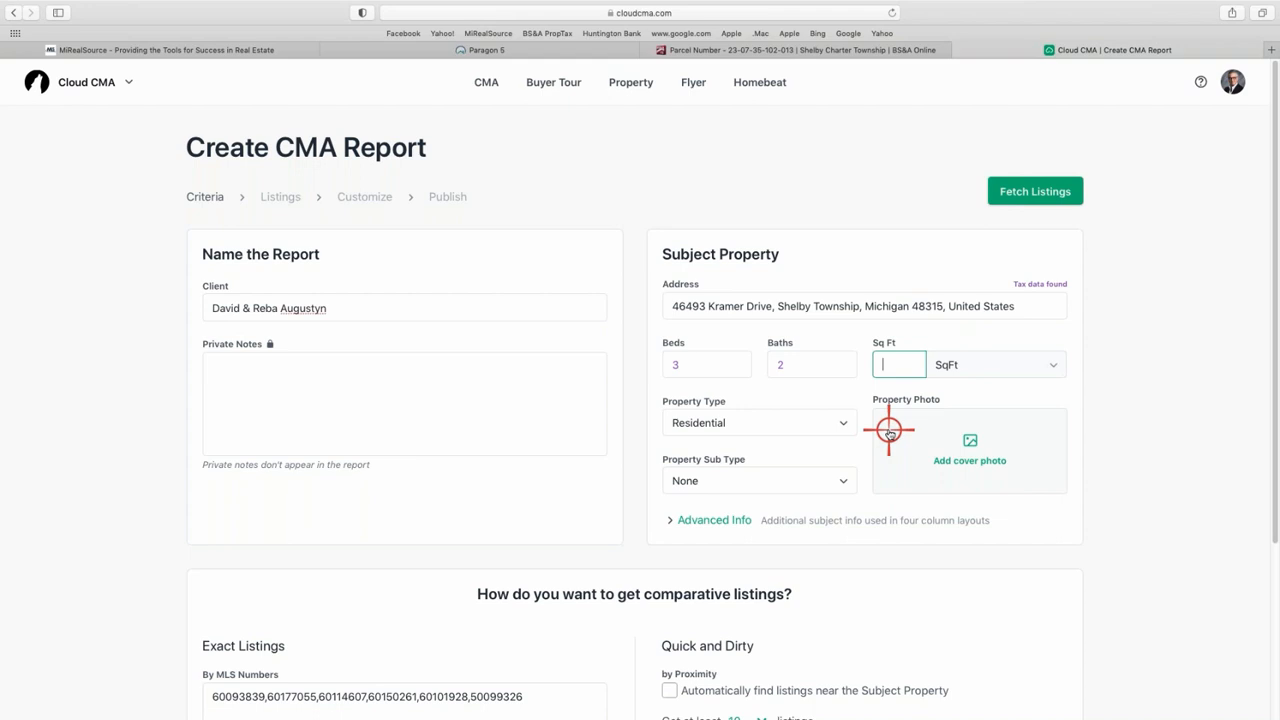
text(2309)
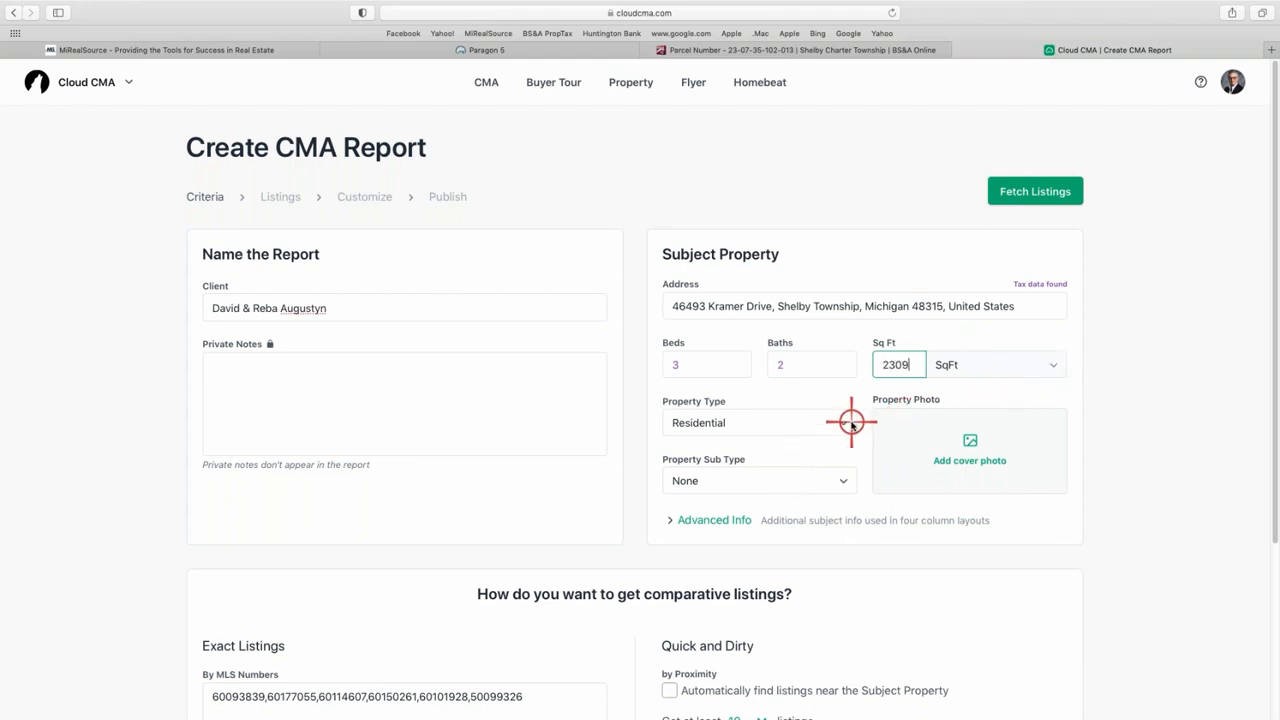
click(843, 481)
click(844, 483)
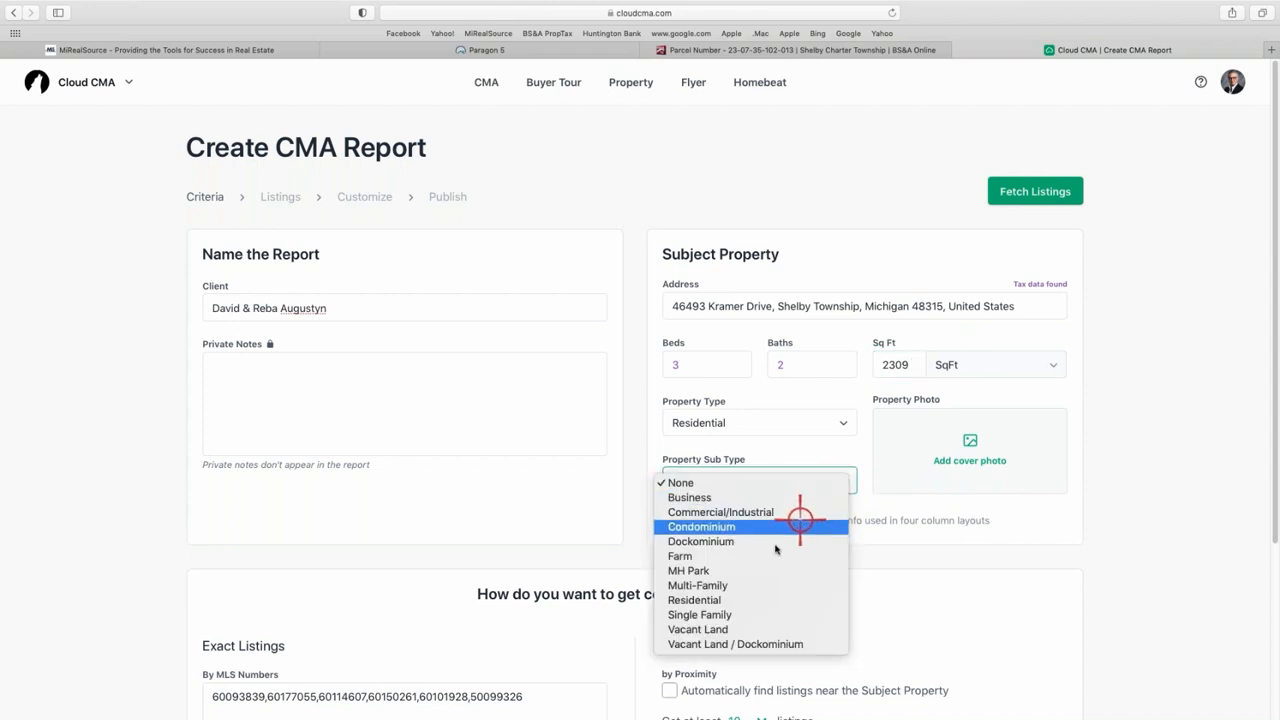
click(728, 612)
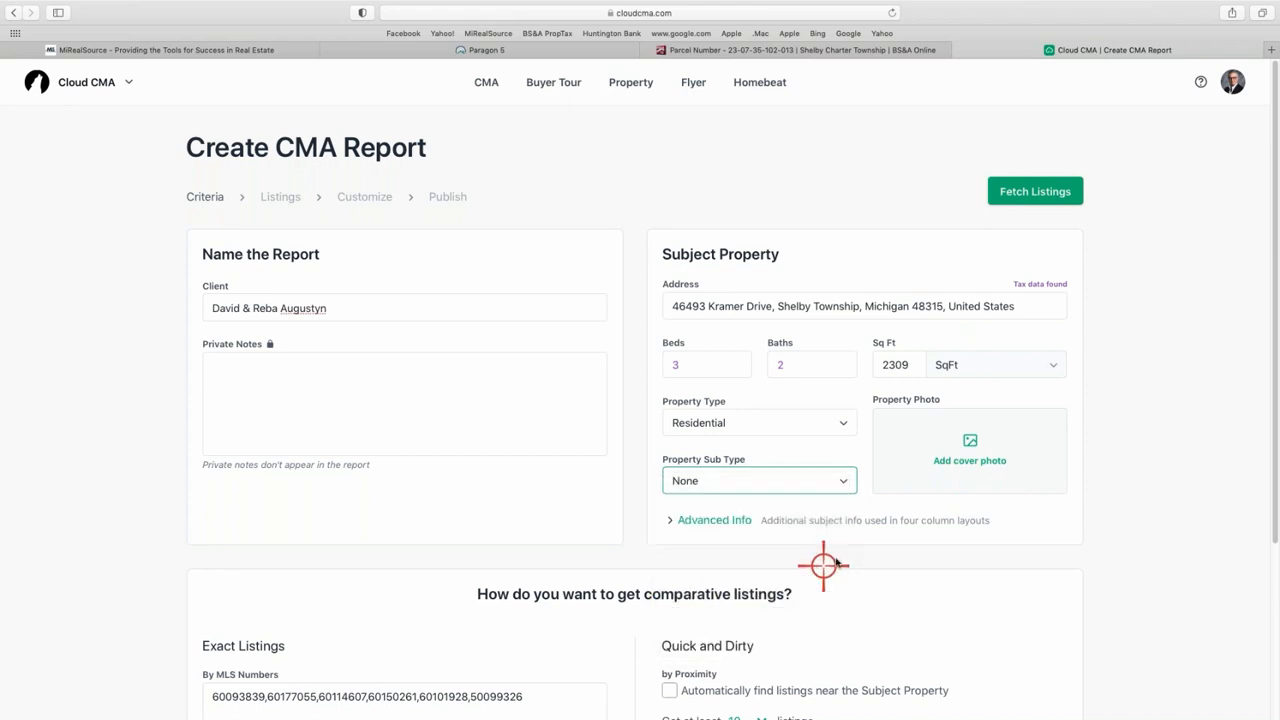
- In the subject's Advanced Info, set Garages to 2.0 and Style to Ranch
click(700, 520)
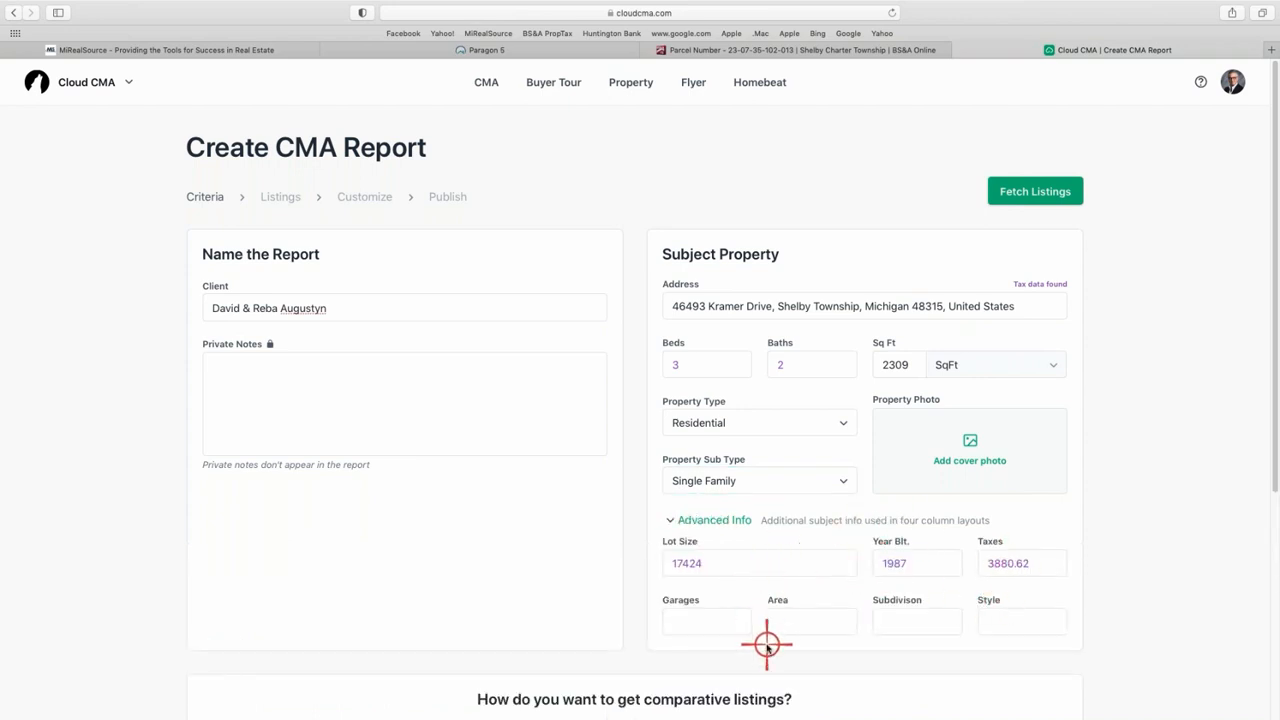
click(716, 620)
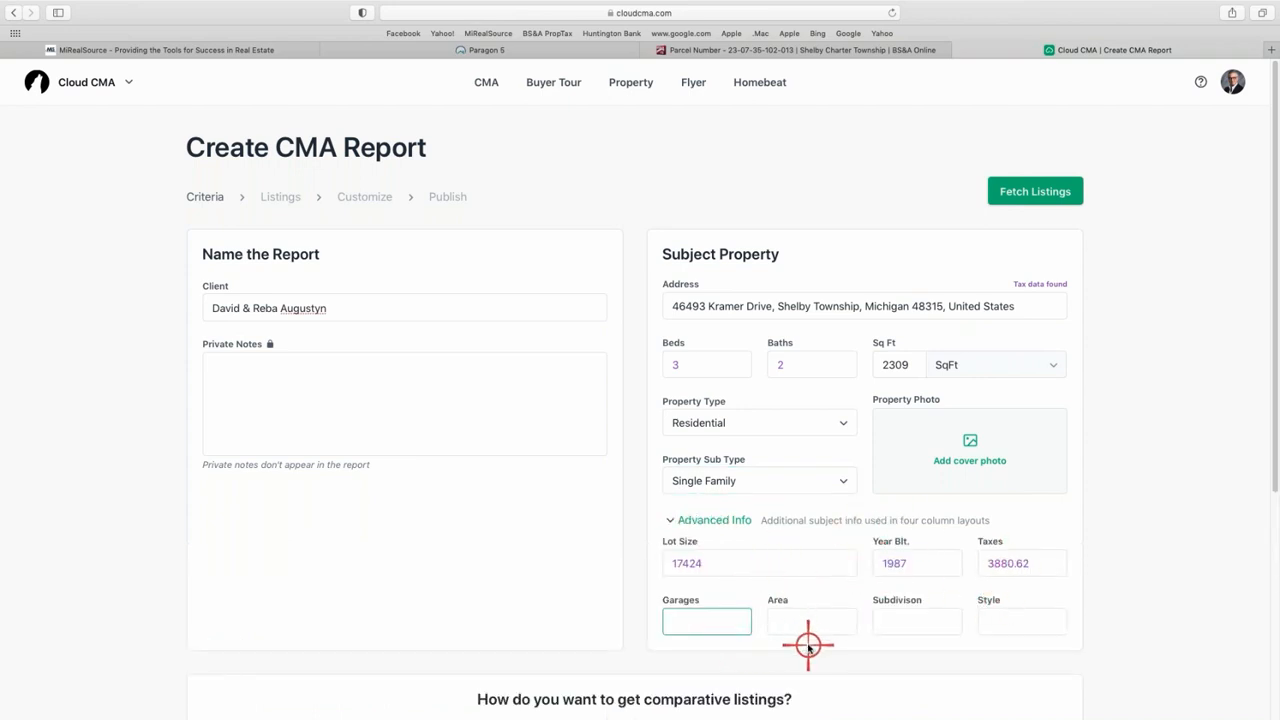
text(2.0)
click(1008, 622)
text(Ranch)
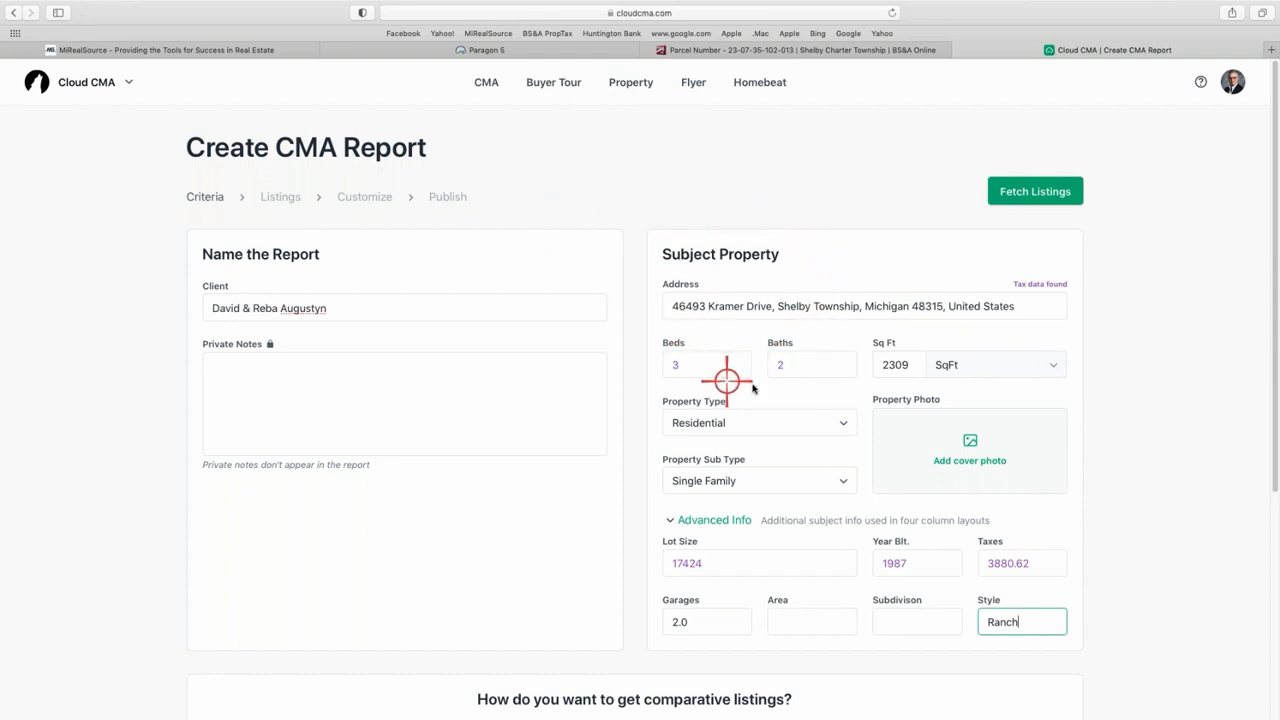
- Review the completed criteria with Ranch style and six exact MLS numbers, then fetch the listings
scroll(846, 363, down, 1)
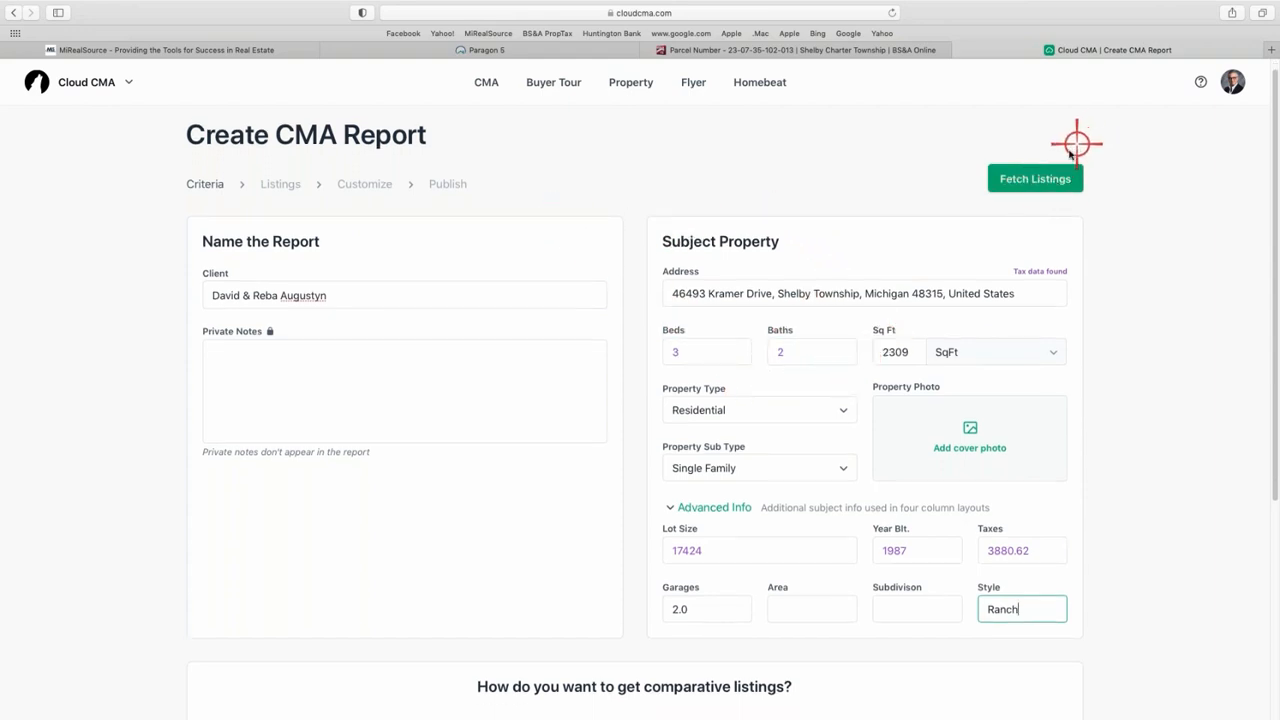
scroll(1014, 194, down, 5)
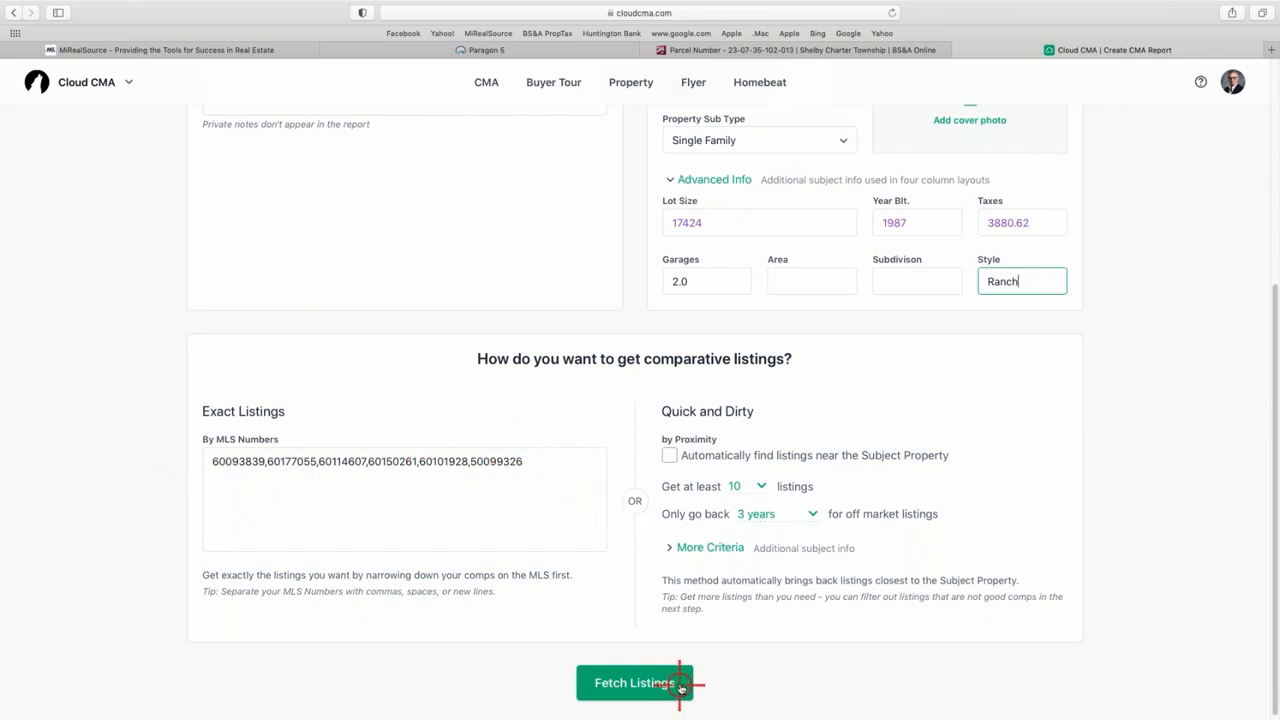
scroll(809, 221, up, 4)
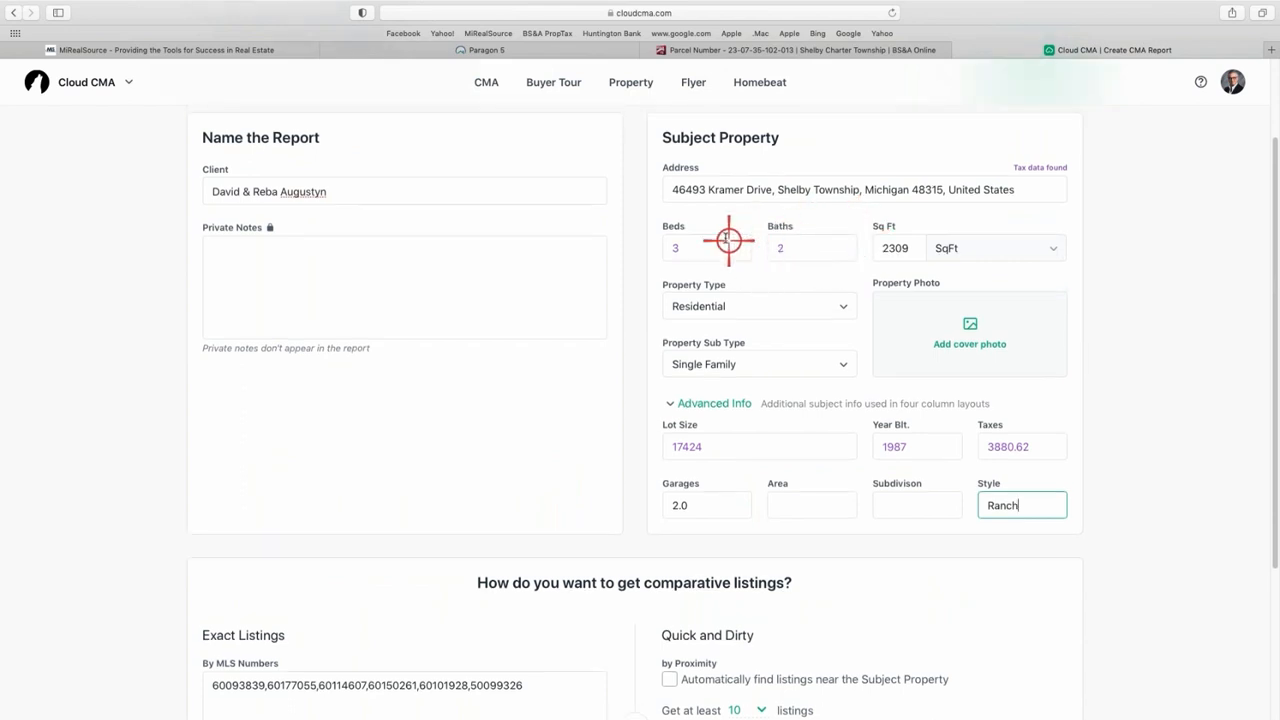
scroll(725, 234, up, 1)
scroll(726, 232, down, 5)
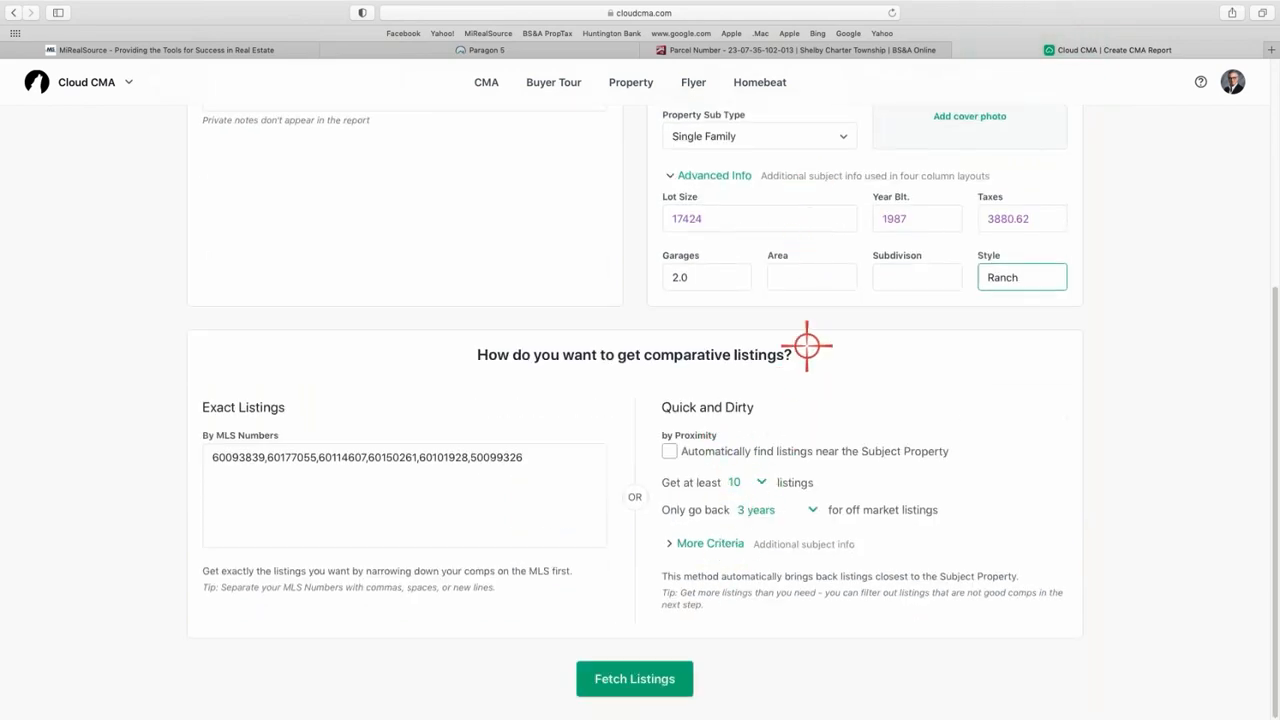
scroll(809, 346, up, 5)
scroll(731, 204, up, 2)
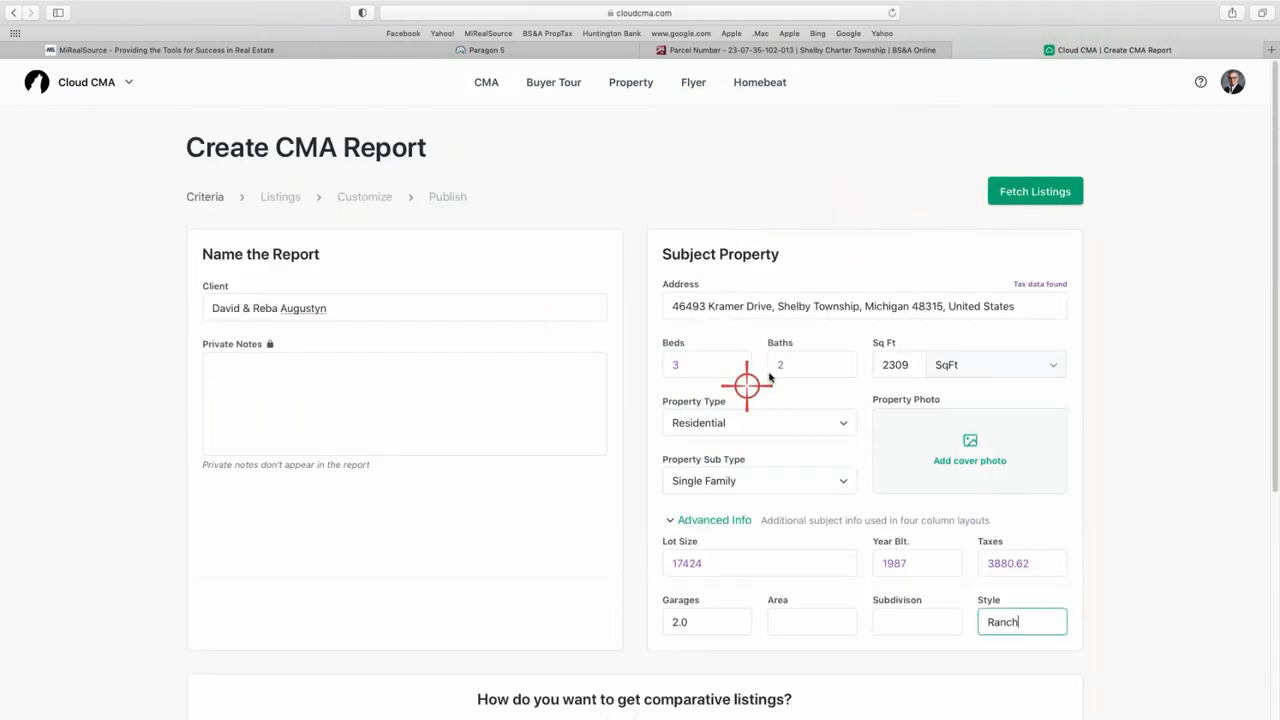
click(1039, 193)
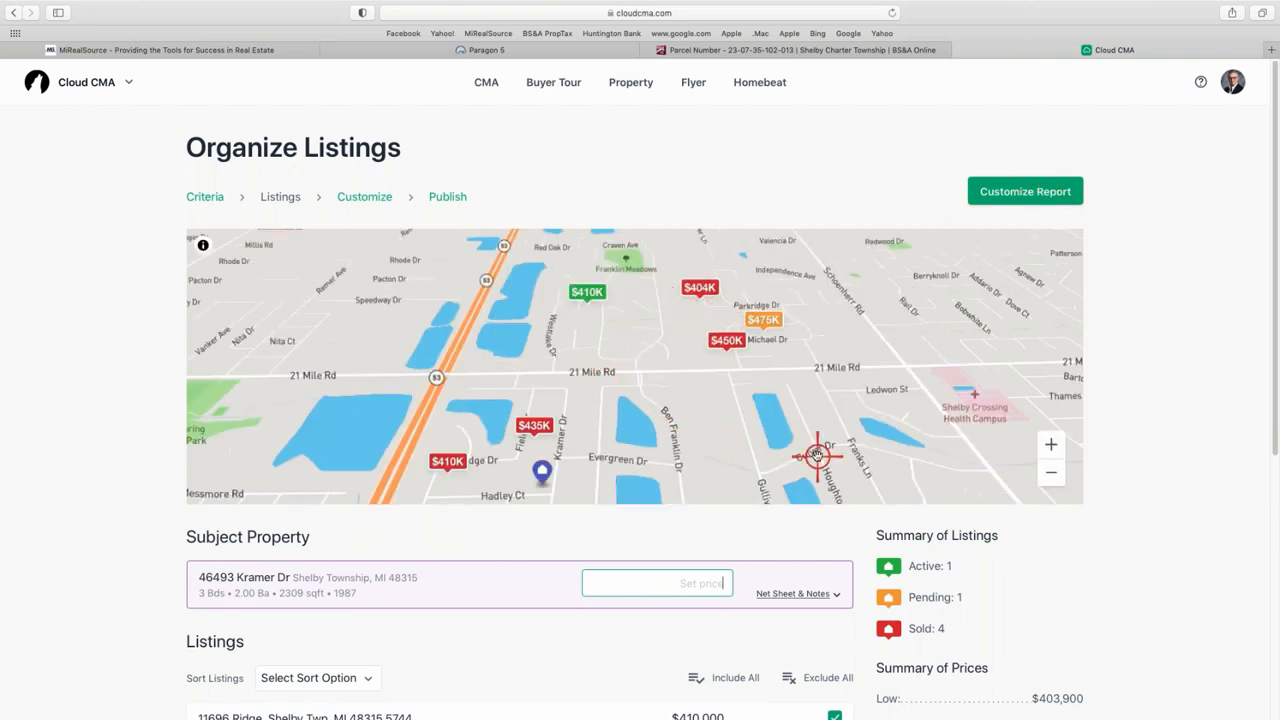
- Review the comparables map and $403,900–$475,000 price summary, then start setting the subject's price
scroll(968, 467, down, 1)
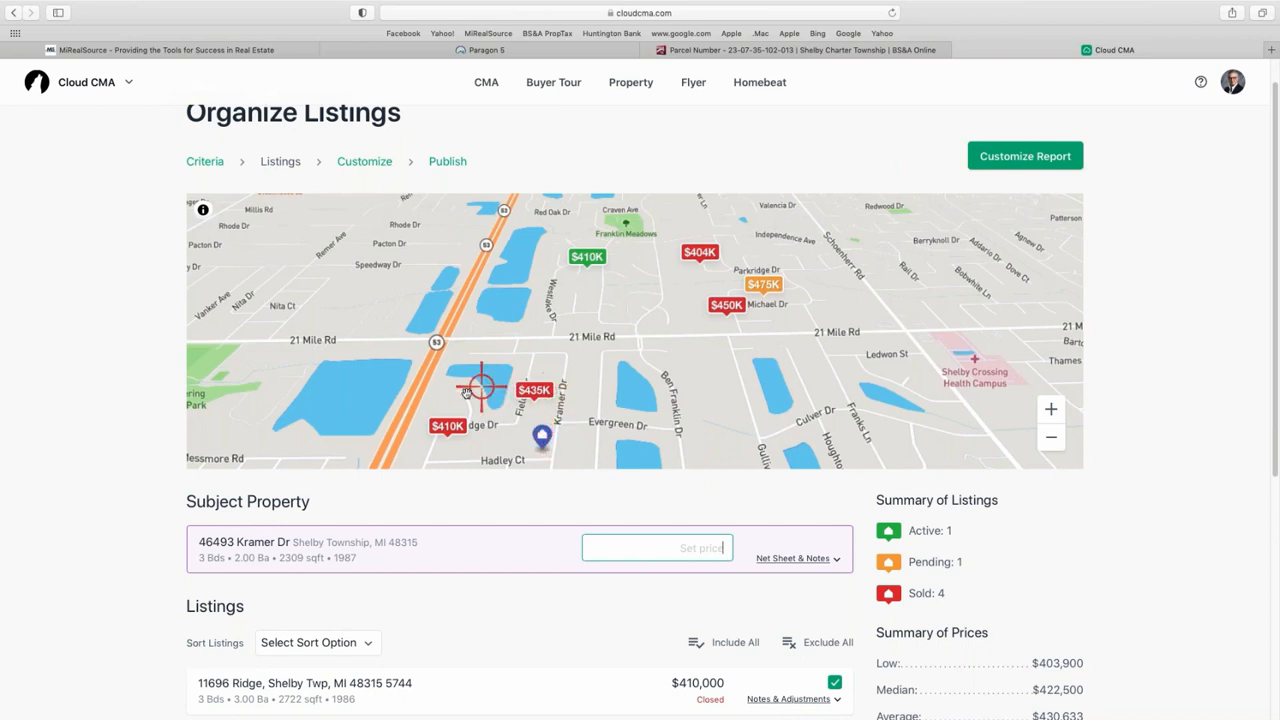
scroll(893, 385, down, 2)
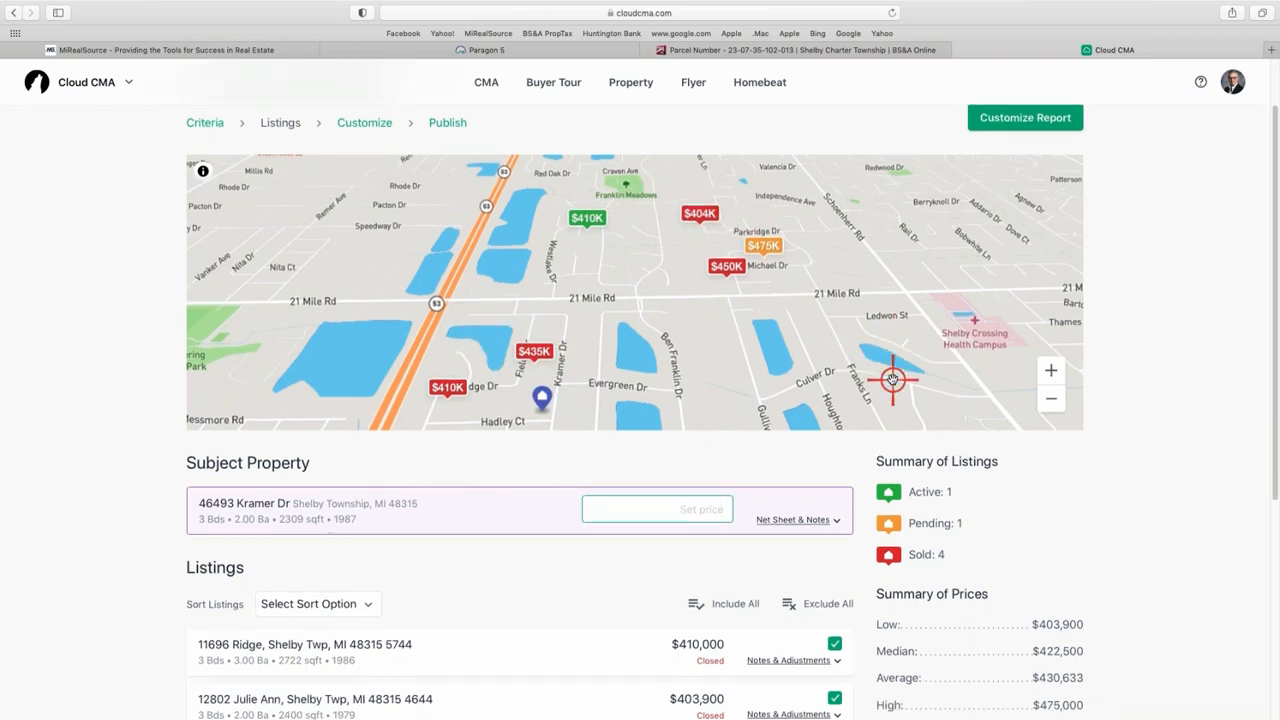
scroll(895, 404, down, 1)
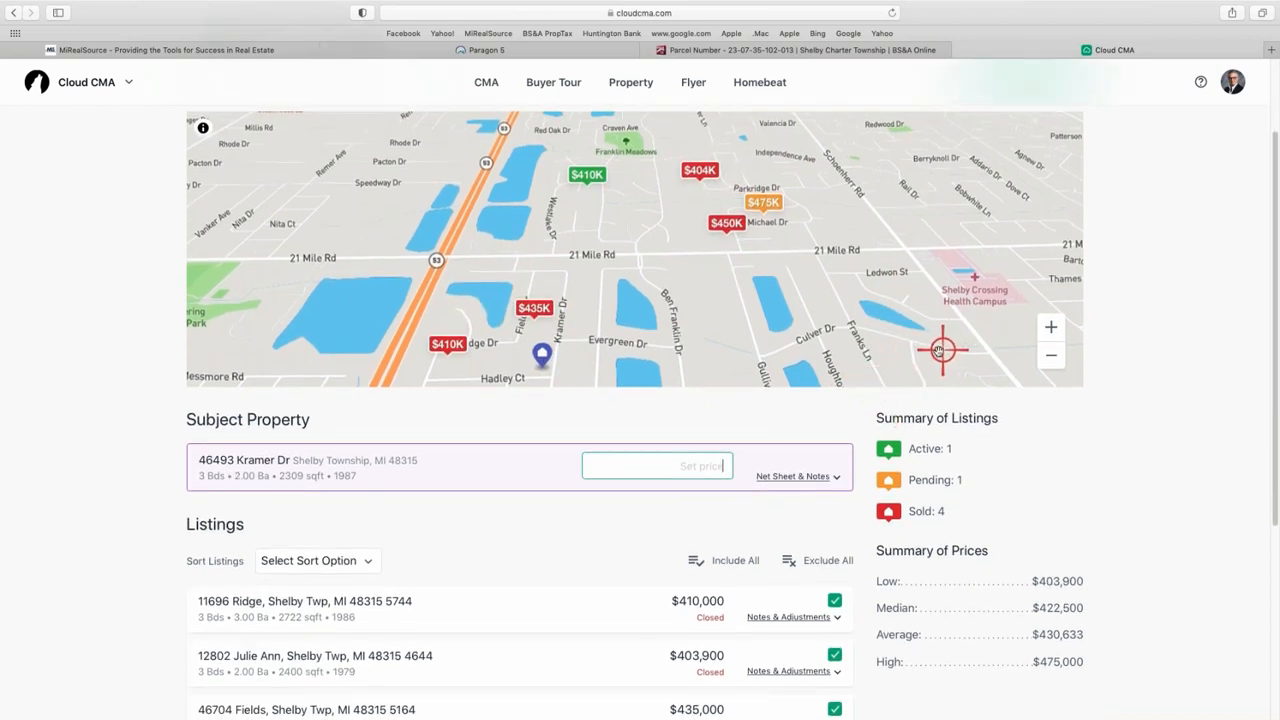
scroll(890, 335, down, 1)
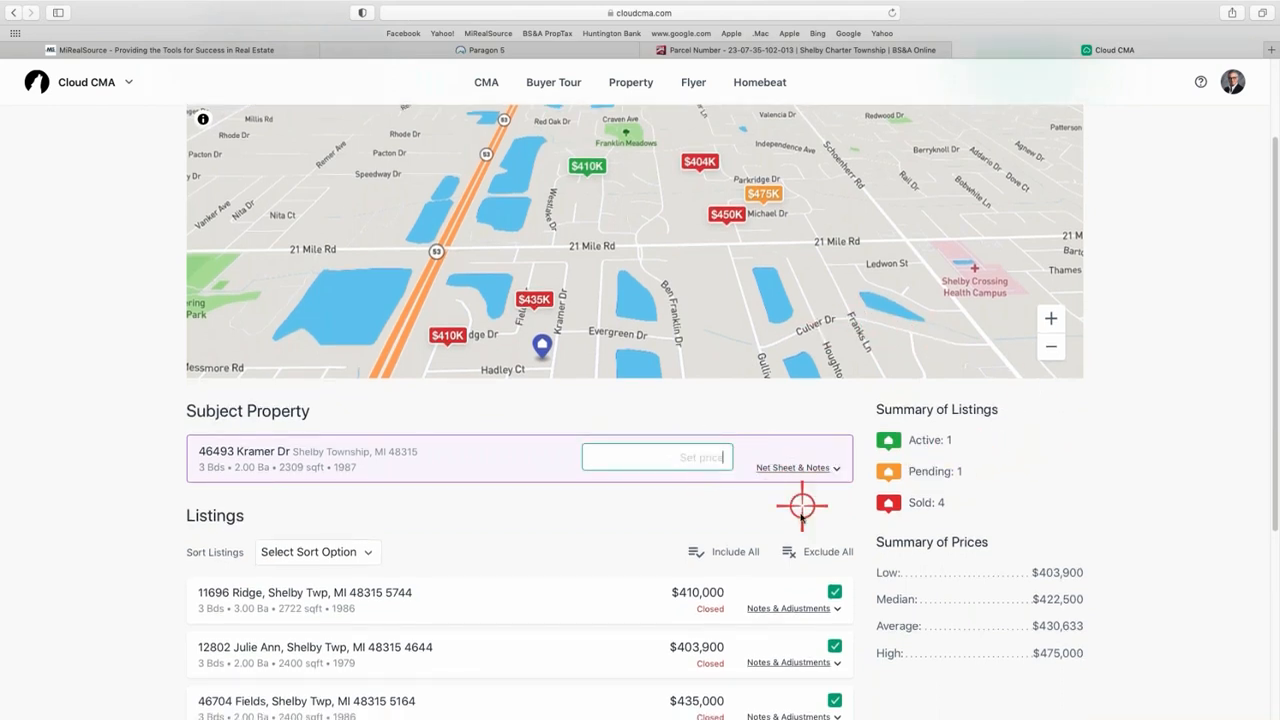
click(707, 460)
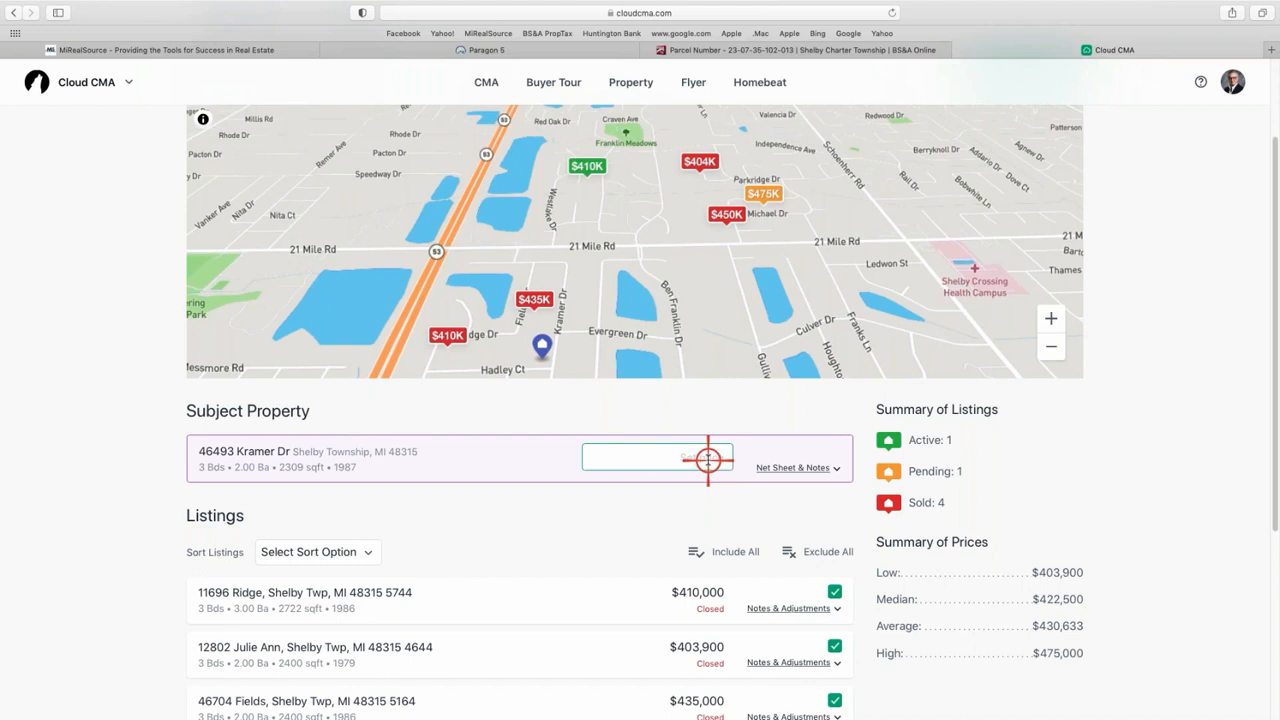
scroll(686, 451, down, 4)
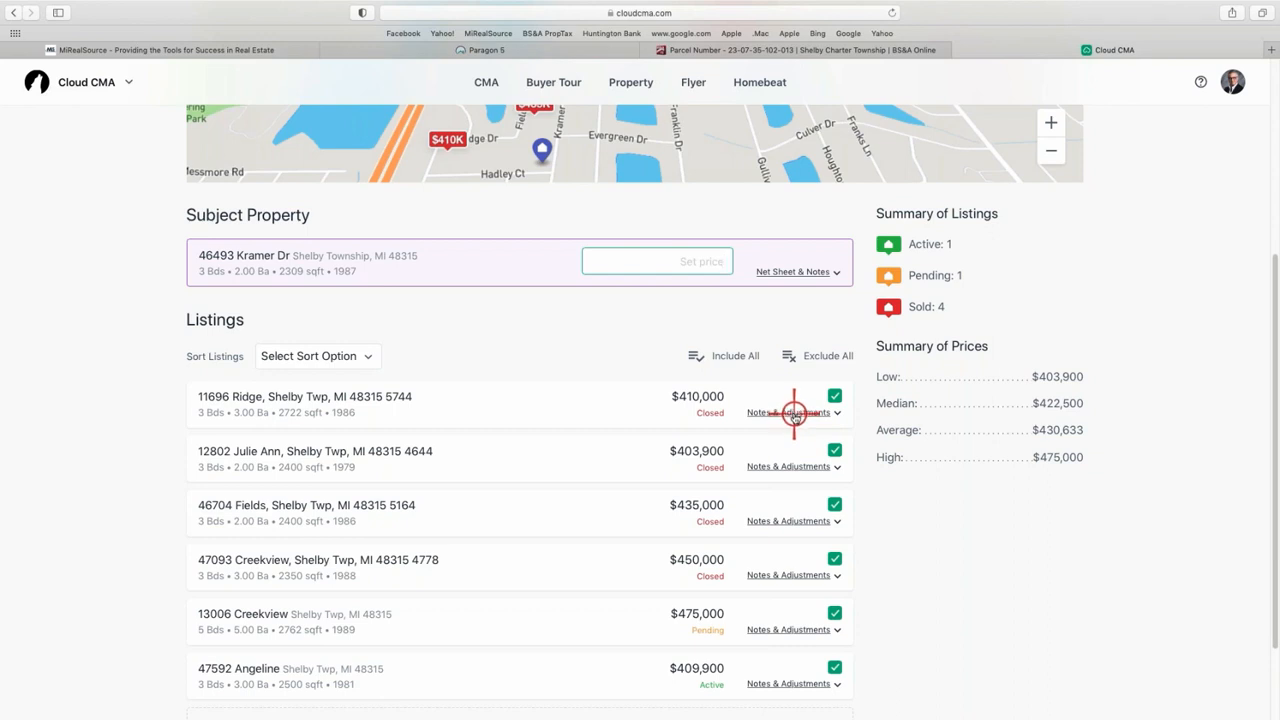
- Add and save a $20,000 'Finished Basement' adjustment on the Fields listing
click(785, 522)
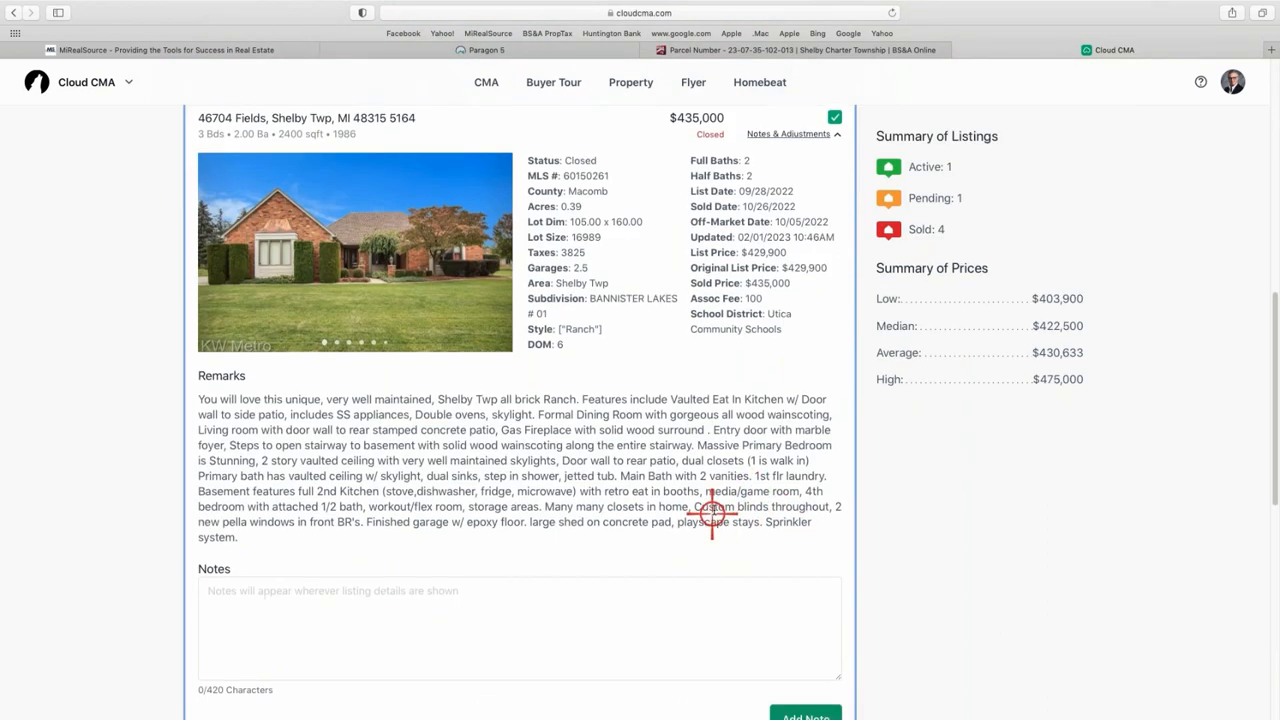
scroll(714, 515, down, 5)
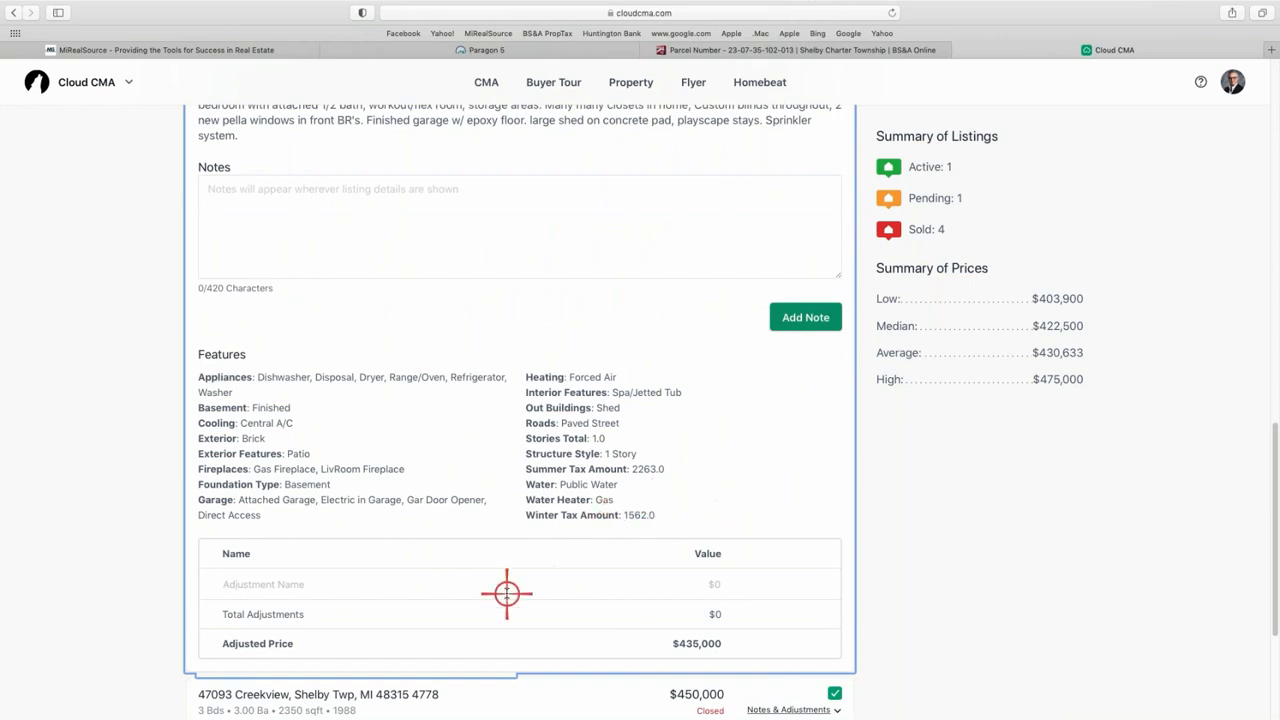
scroll(471, 566, down, 1)
click(288, 578)
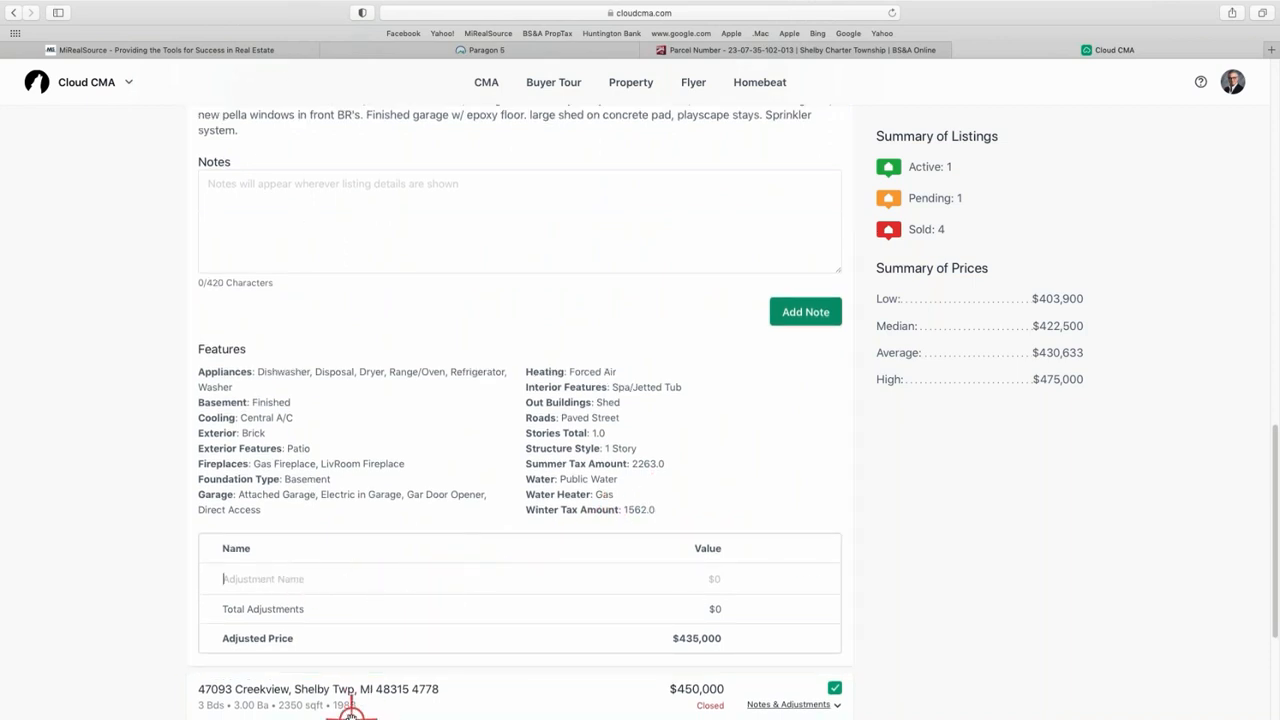
text(Finished Basement)
click(699, 579)
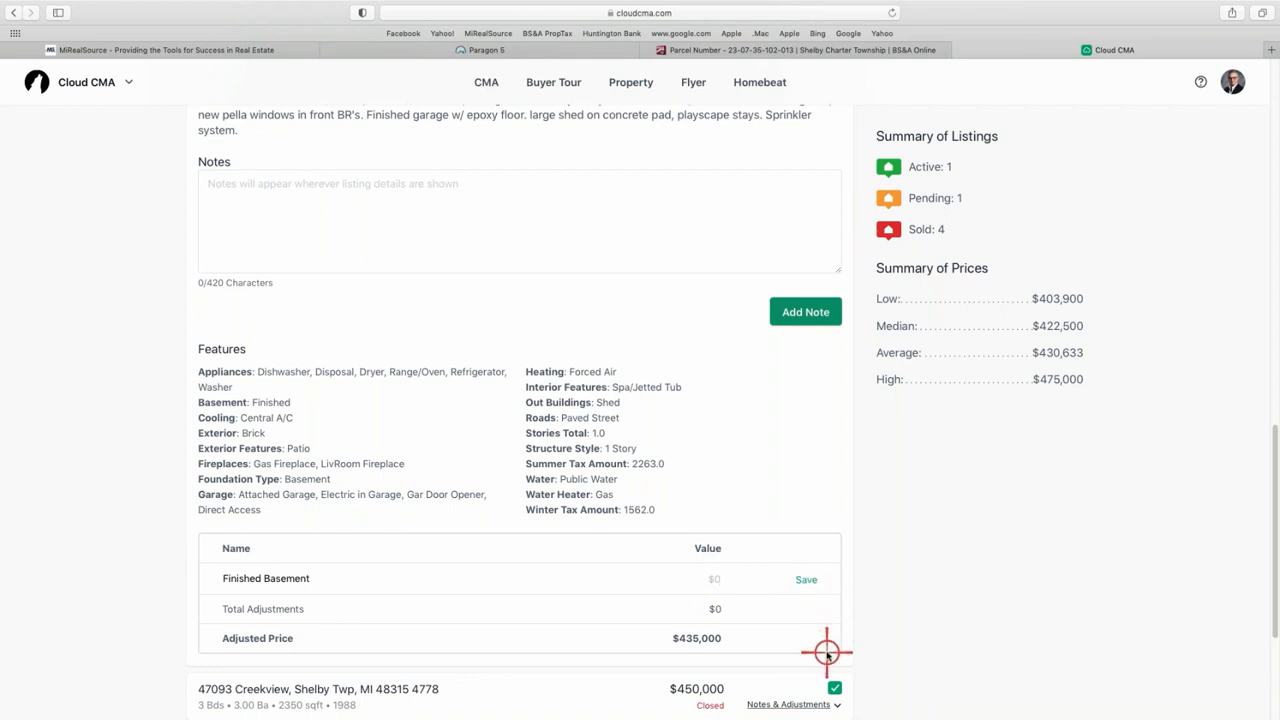
text(200000)
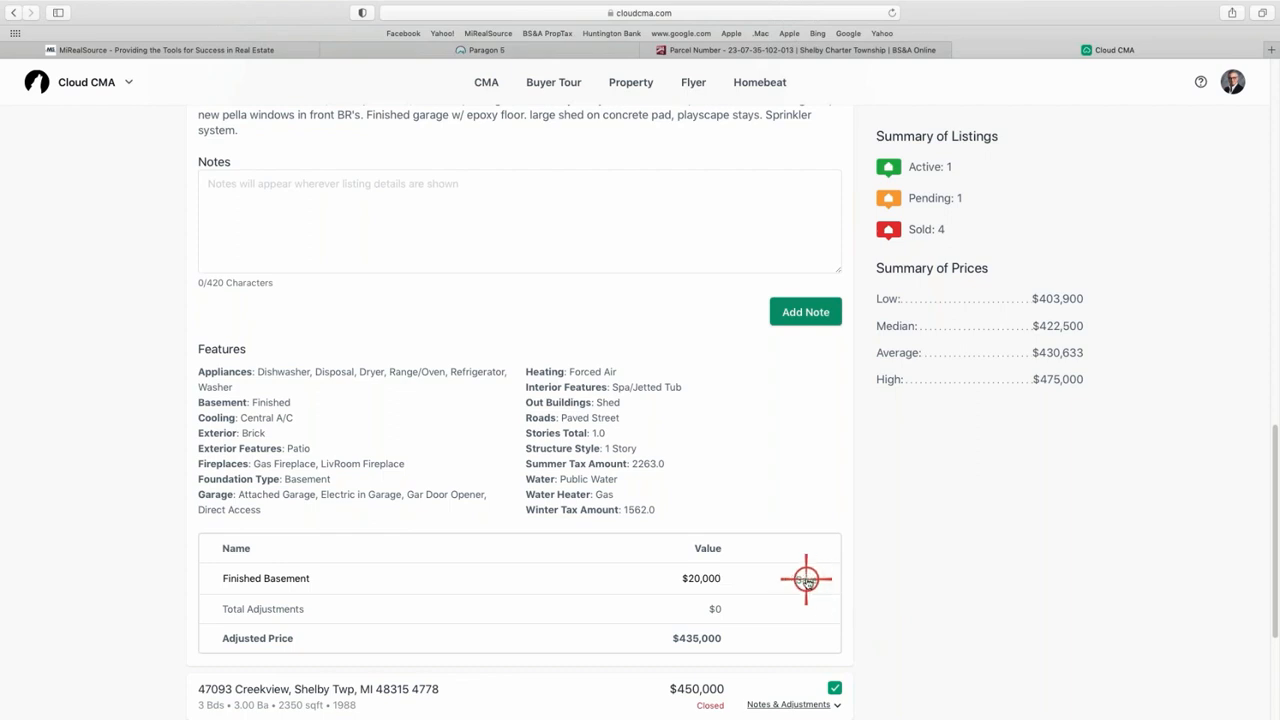
click(806, 579)
scroll(769, 580, down, 3)
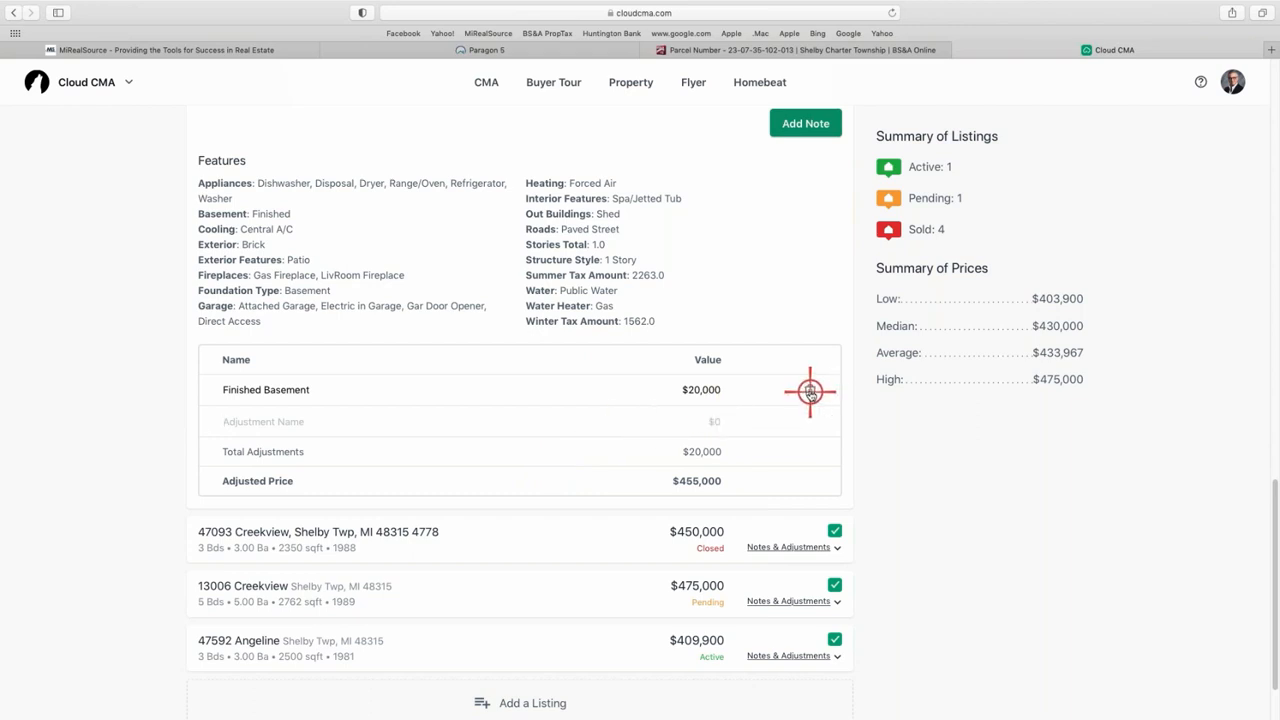
- Delete the Finished Basement adjustment and collapse the Fields listing's details
click(810, 392)
scroll(771, 392, up, 5)
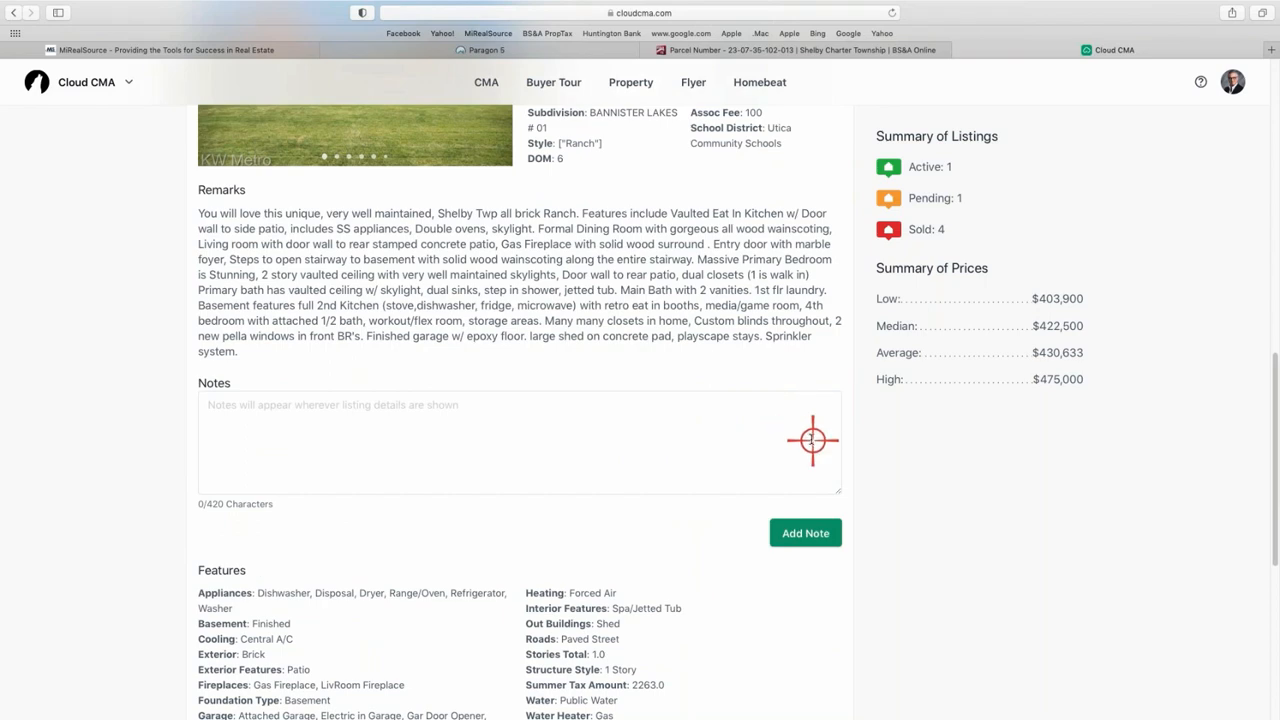
scroll(811, 434, up, 10)
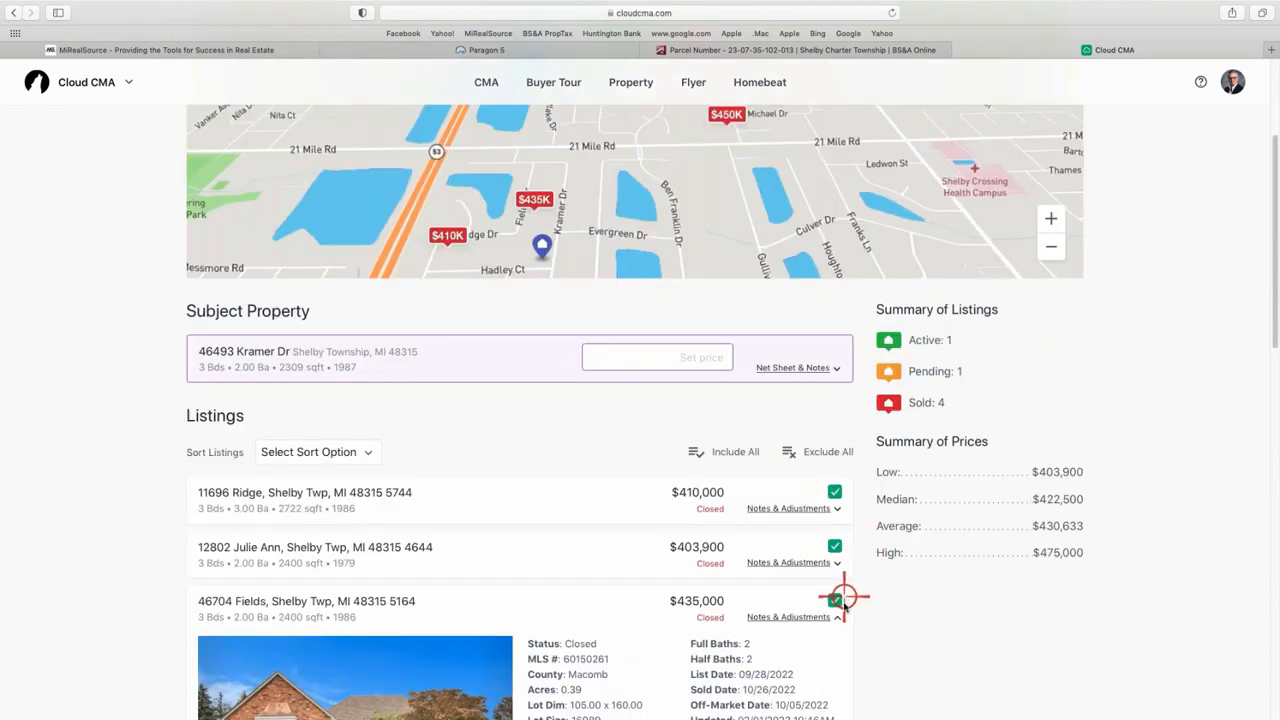
click(819, 617)
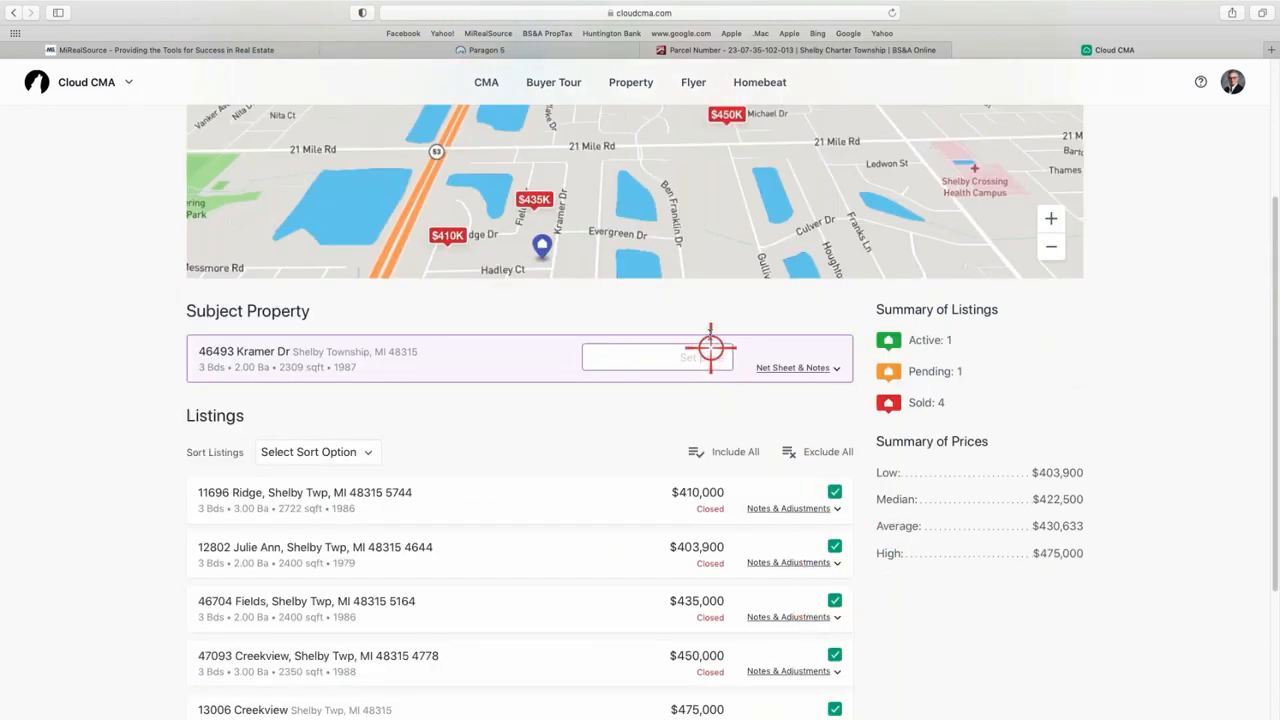
scroll(708, 340, down, 3)
scroll(703, 349, up, 2)
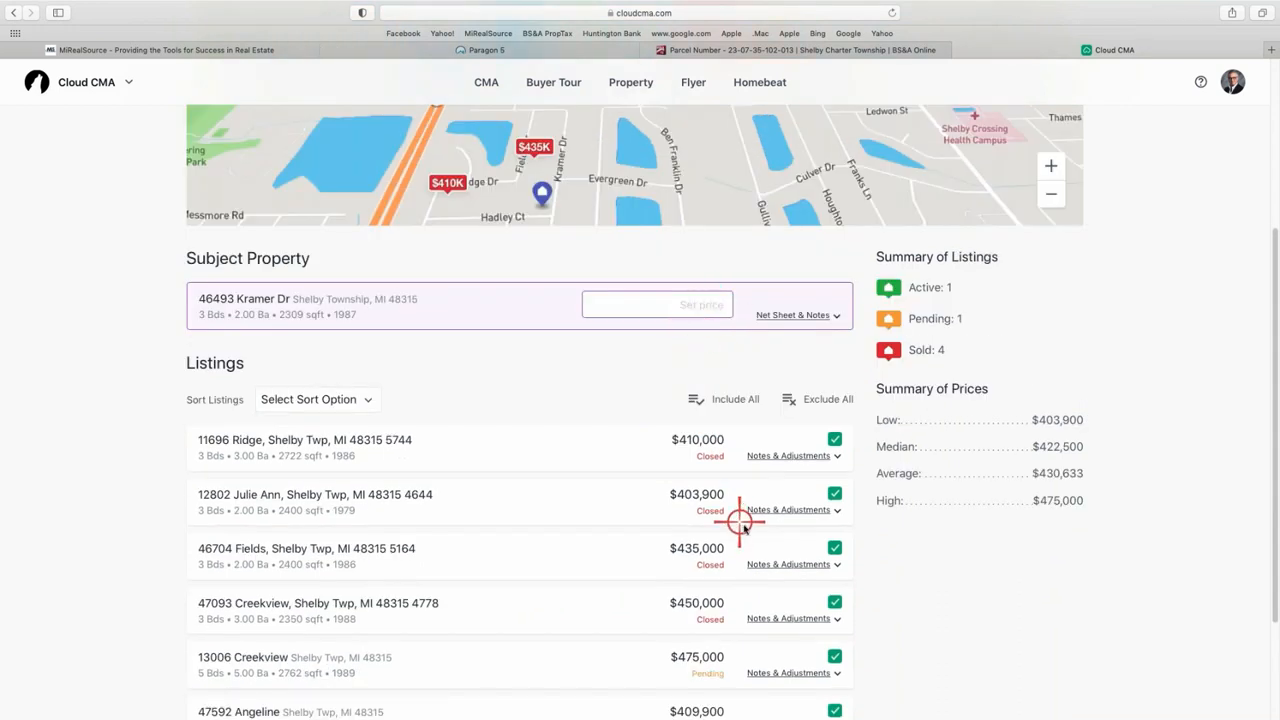
scroll(653, 432, down, 3)
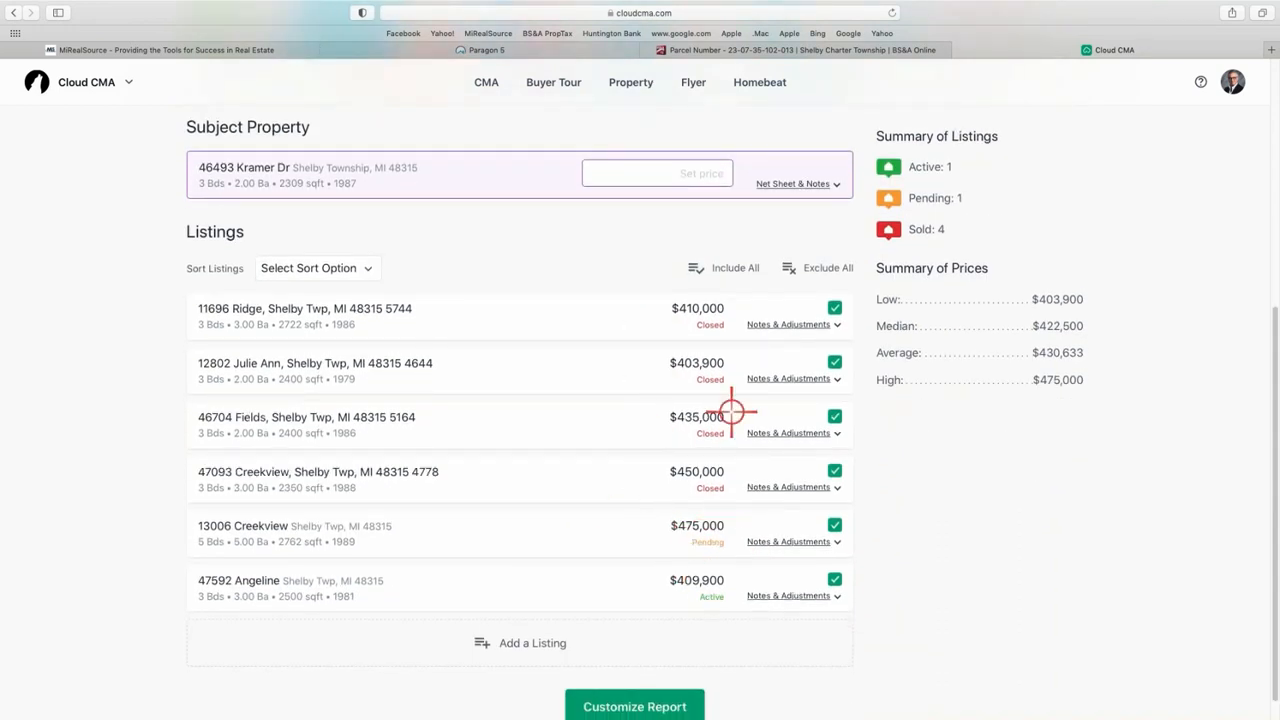
scroll(633, 432, up, 1)
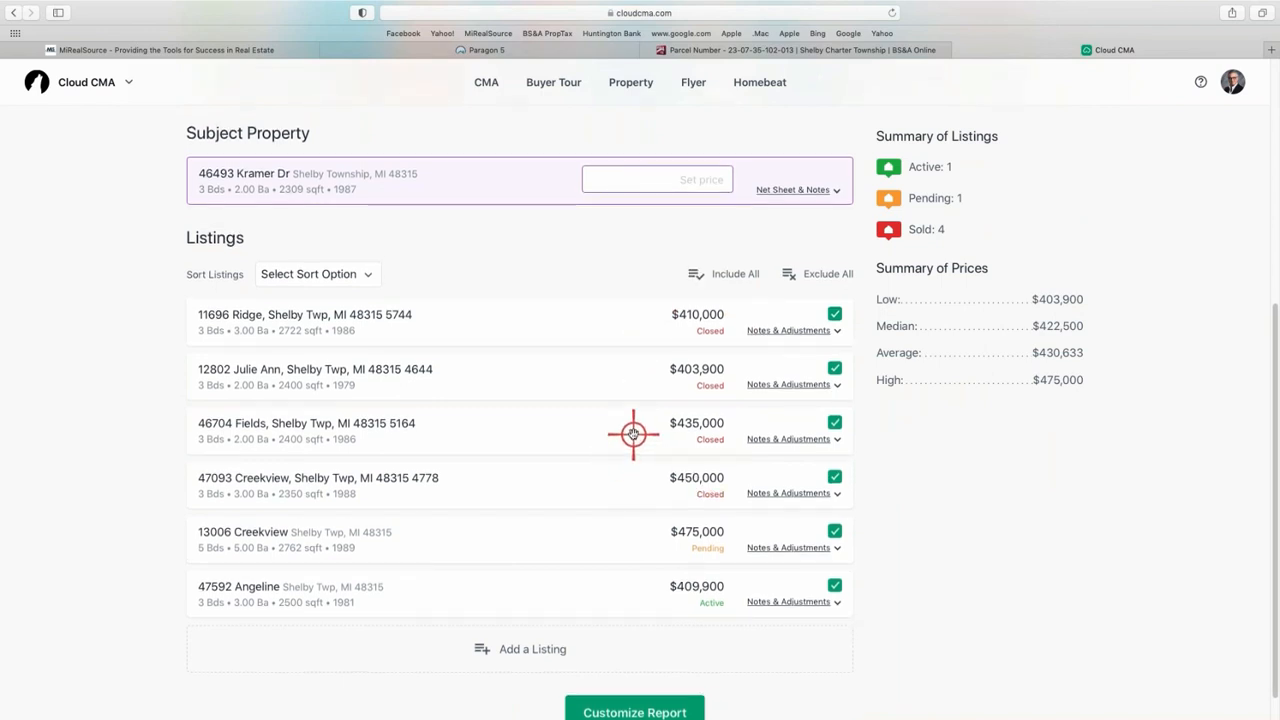
- Sort comparables by list price ascending, then drag Angeline to first and Creekview to second
click(366, 274)
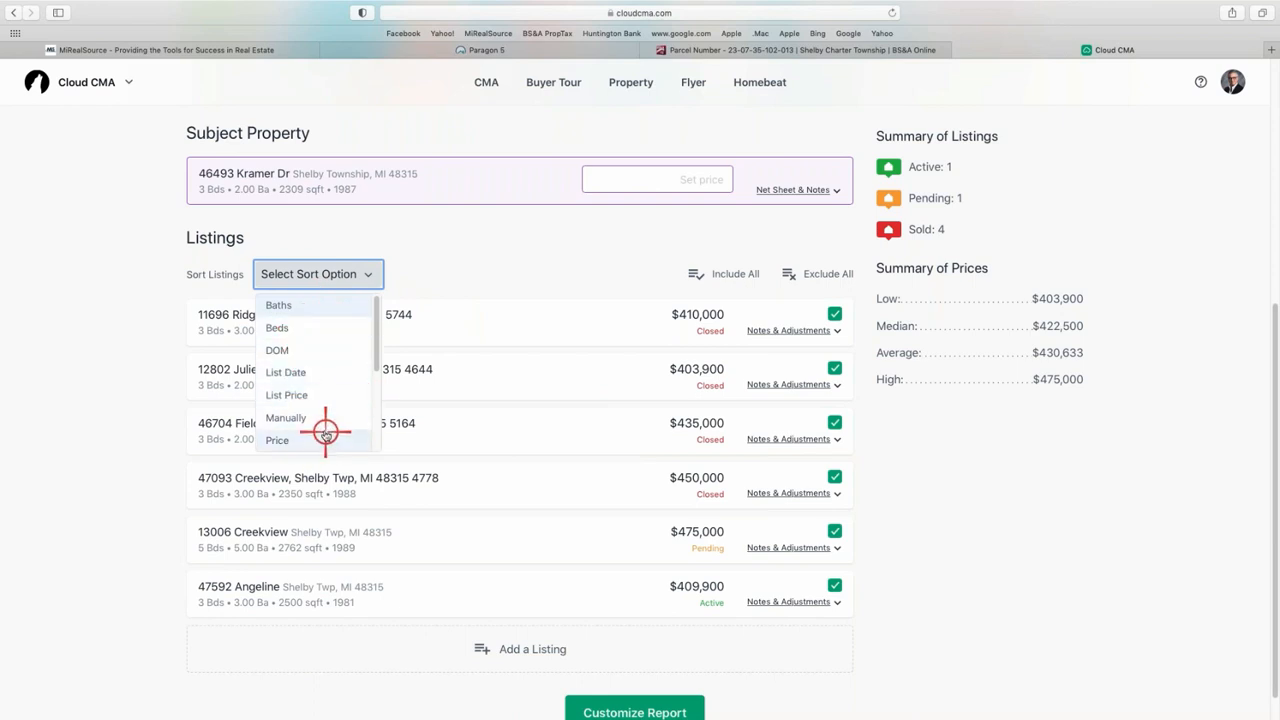
click(314, 395)
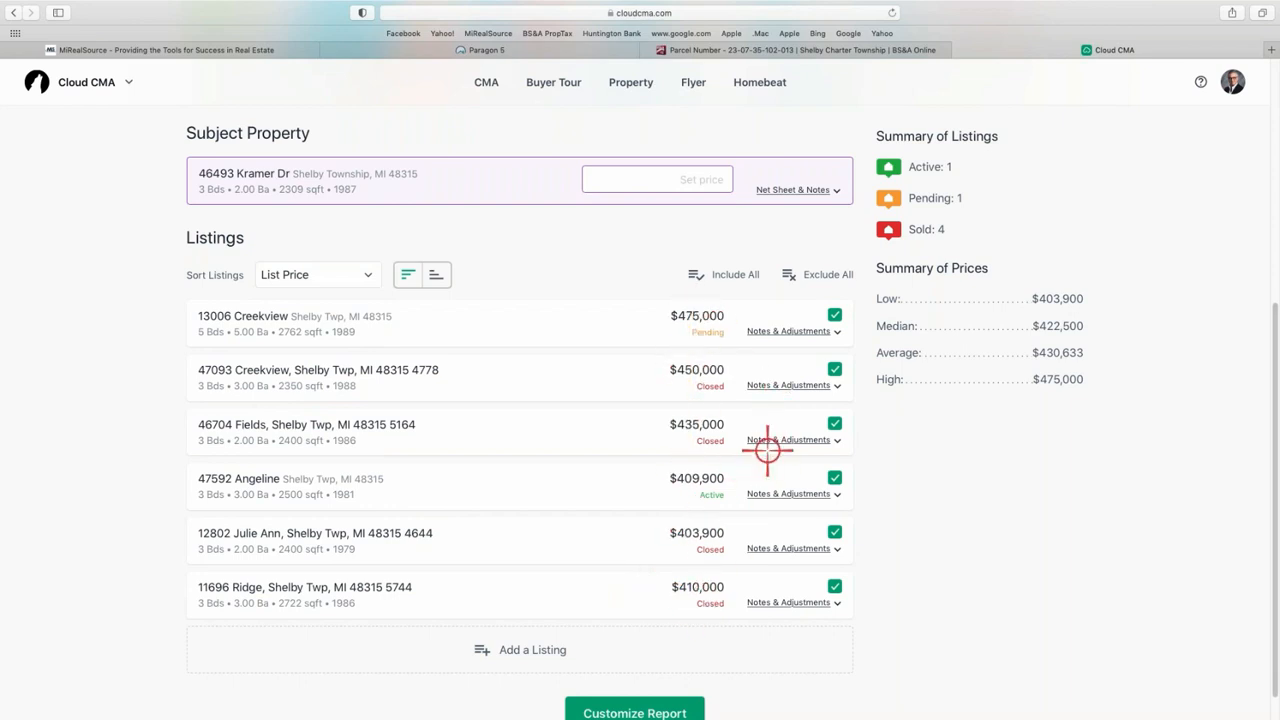
click(437, 278)
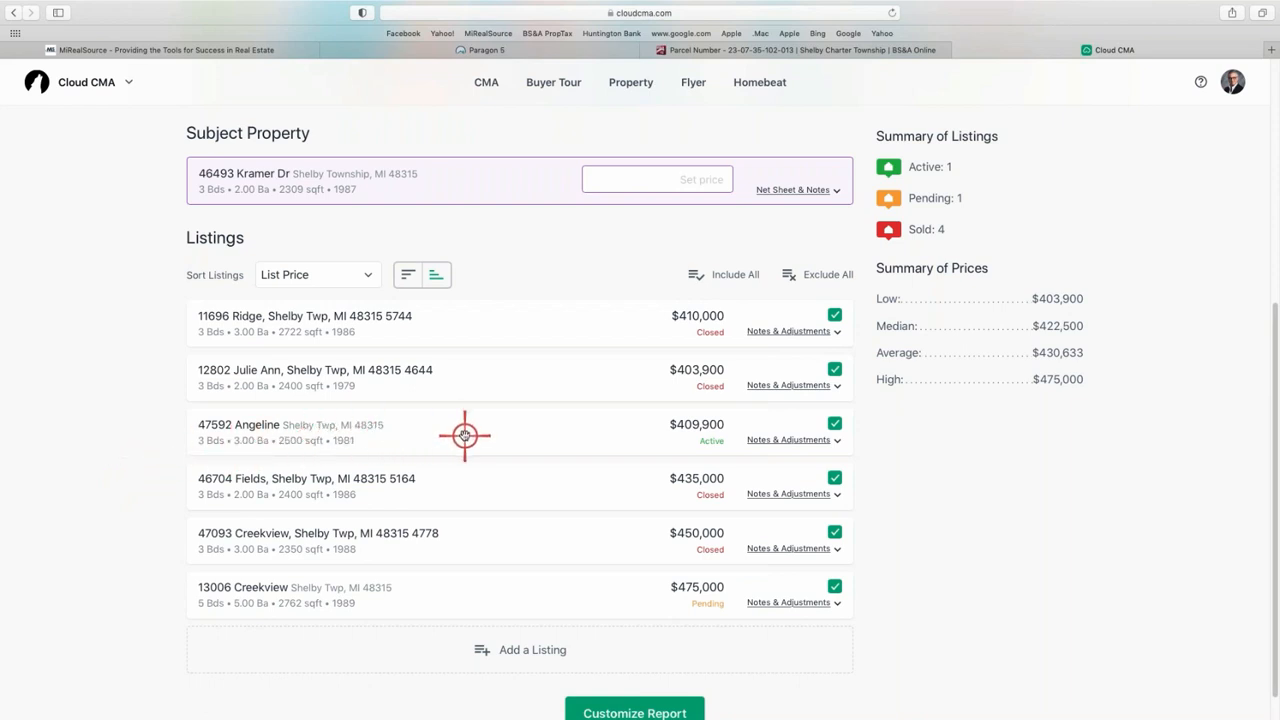
drag(464, 435, 466, 317)
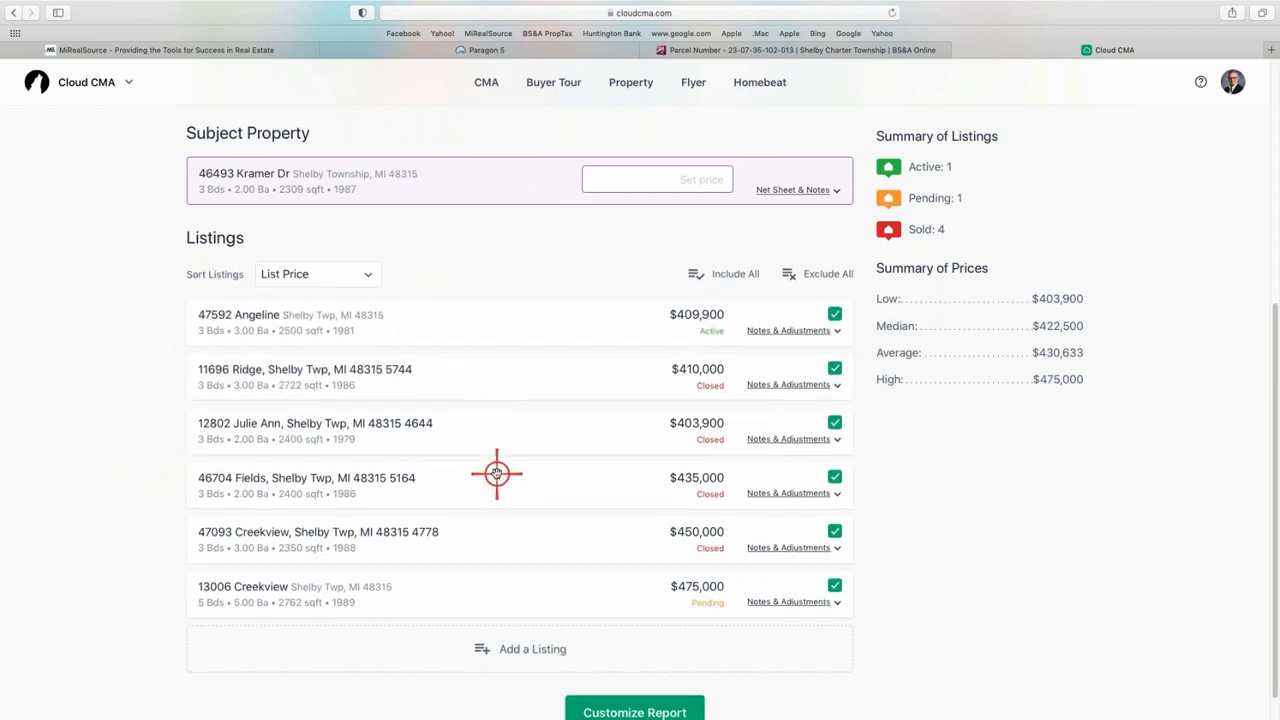
drag(514, 594, 511, 370)
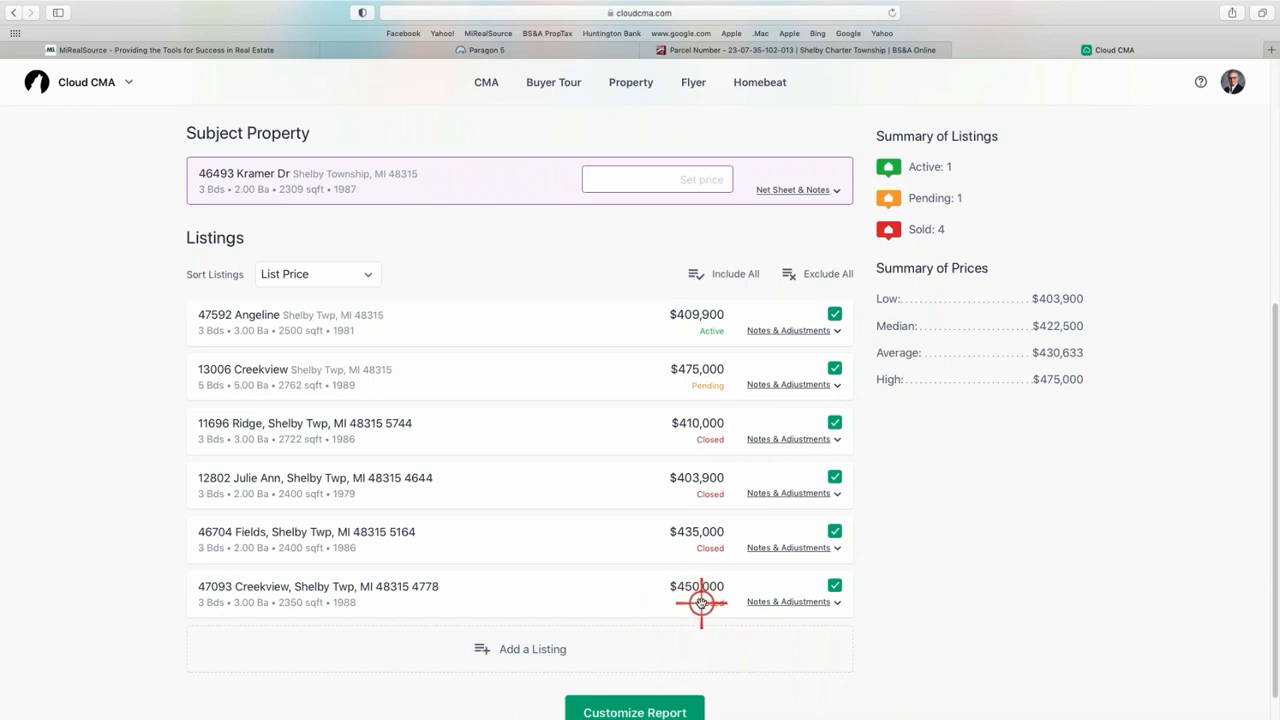
scroll(702, 566, down, 1)
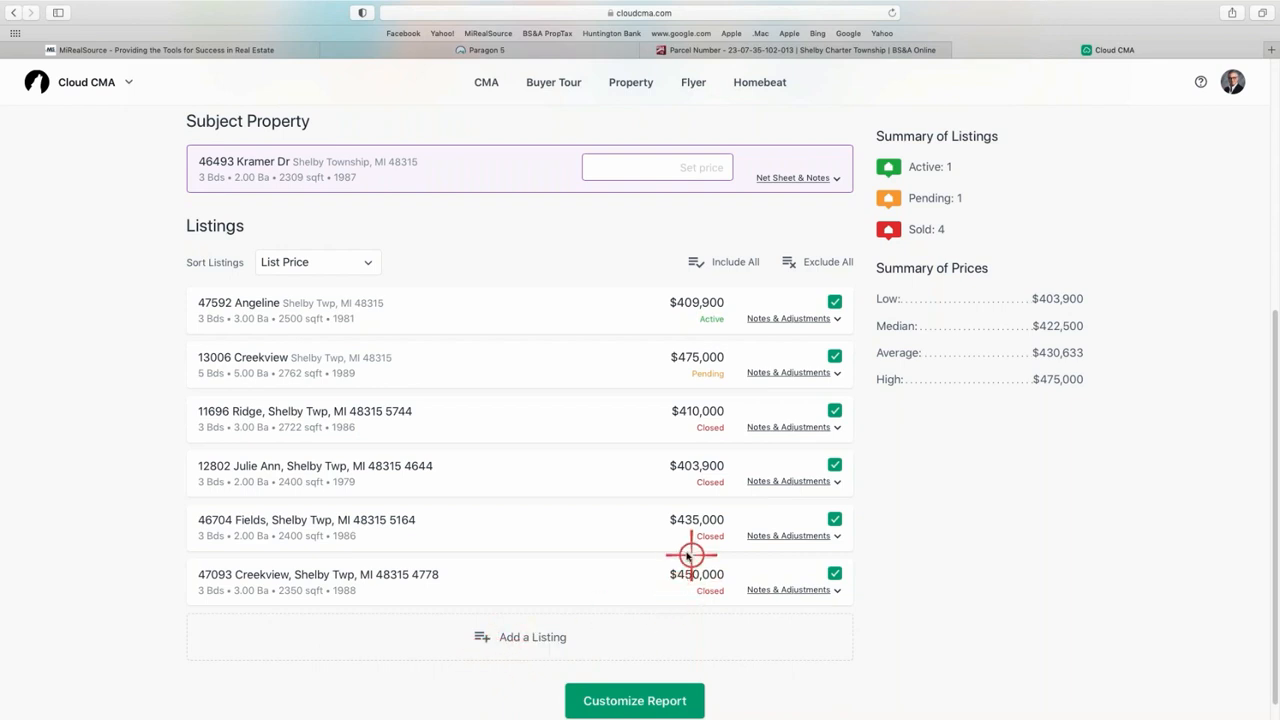
scroll(683, 554, up, 3)
scroll(680, 551, down, 3)
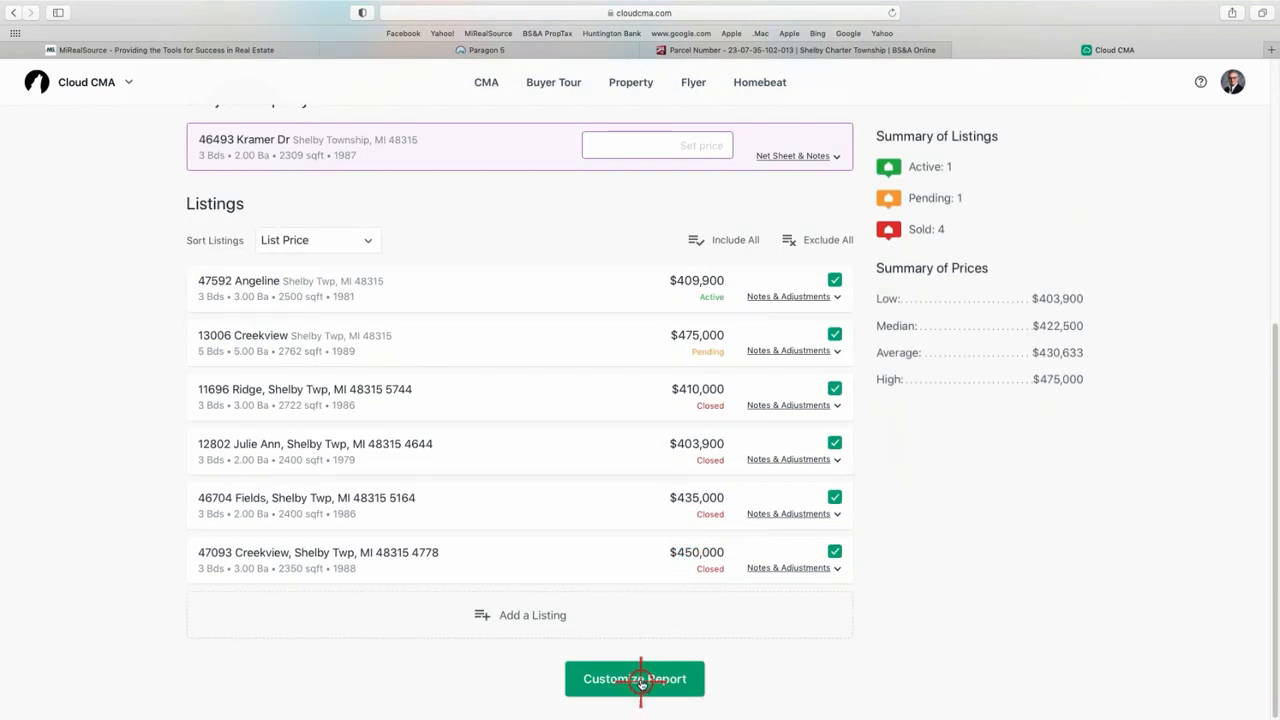
scroll(640, 672, up, 1)
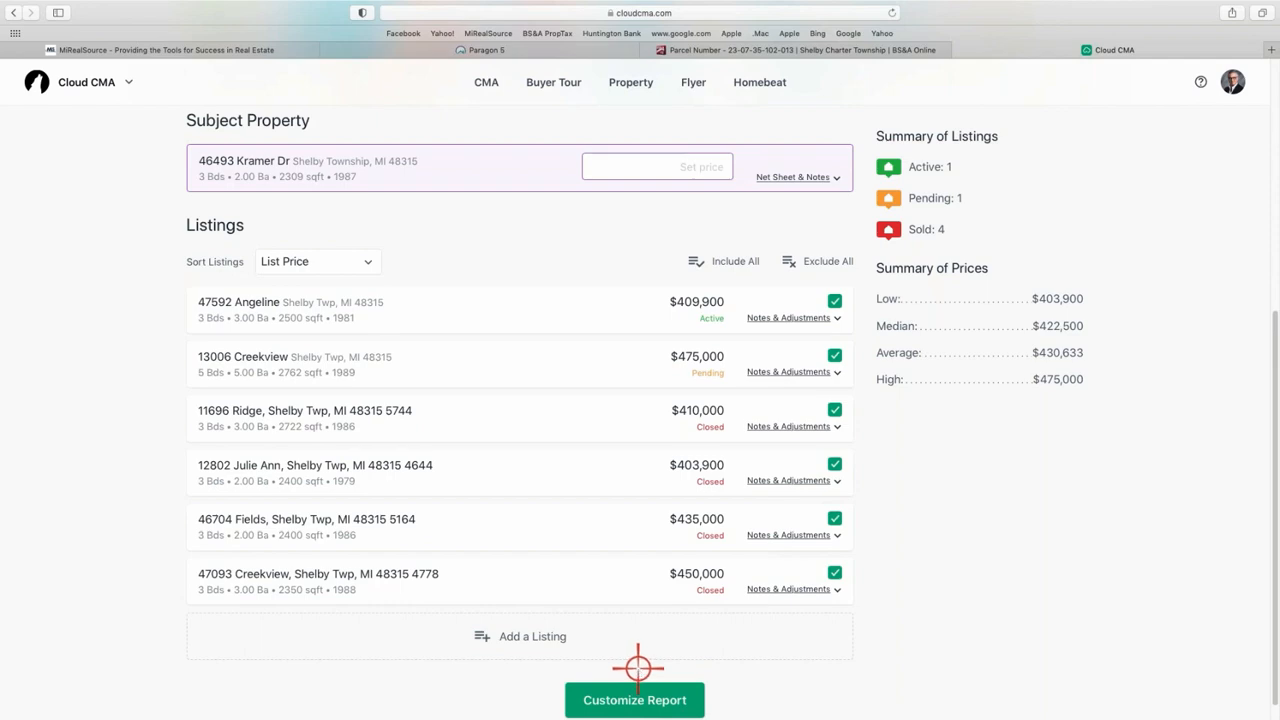
scroll(638, 668, up, 8)
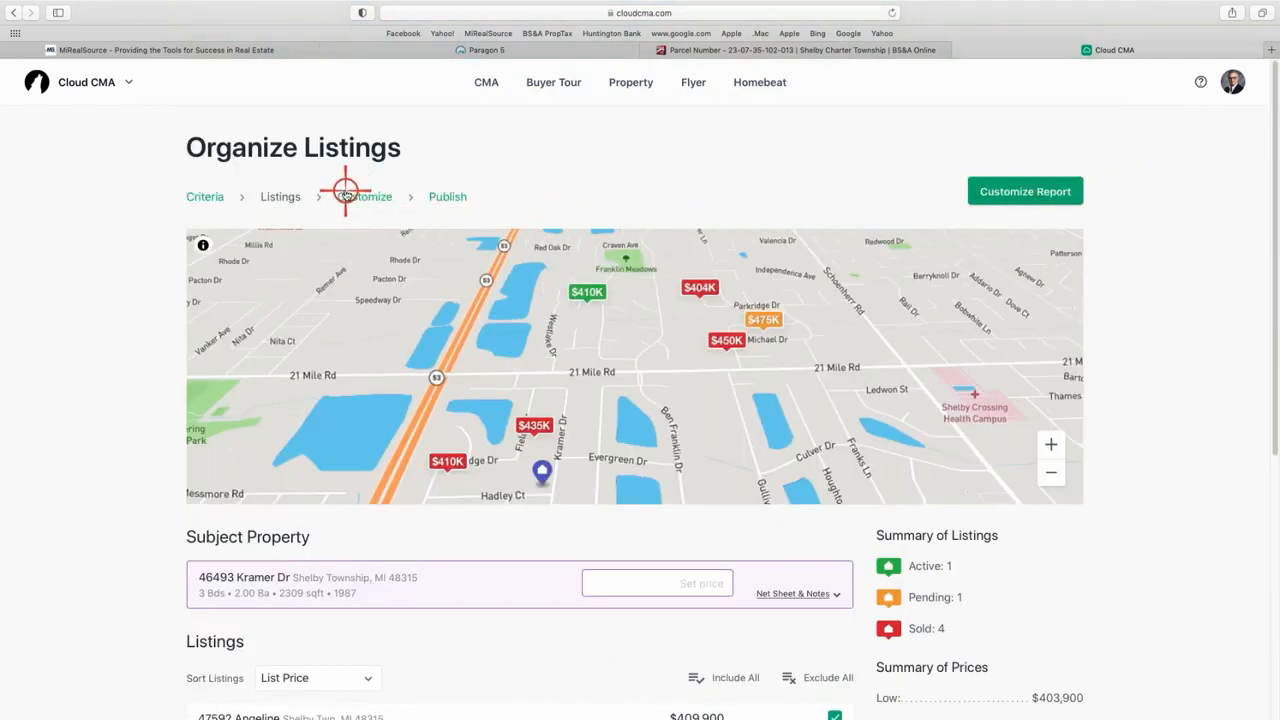
click(1029, 194)
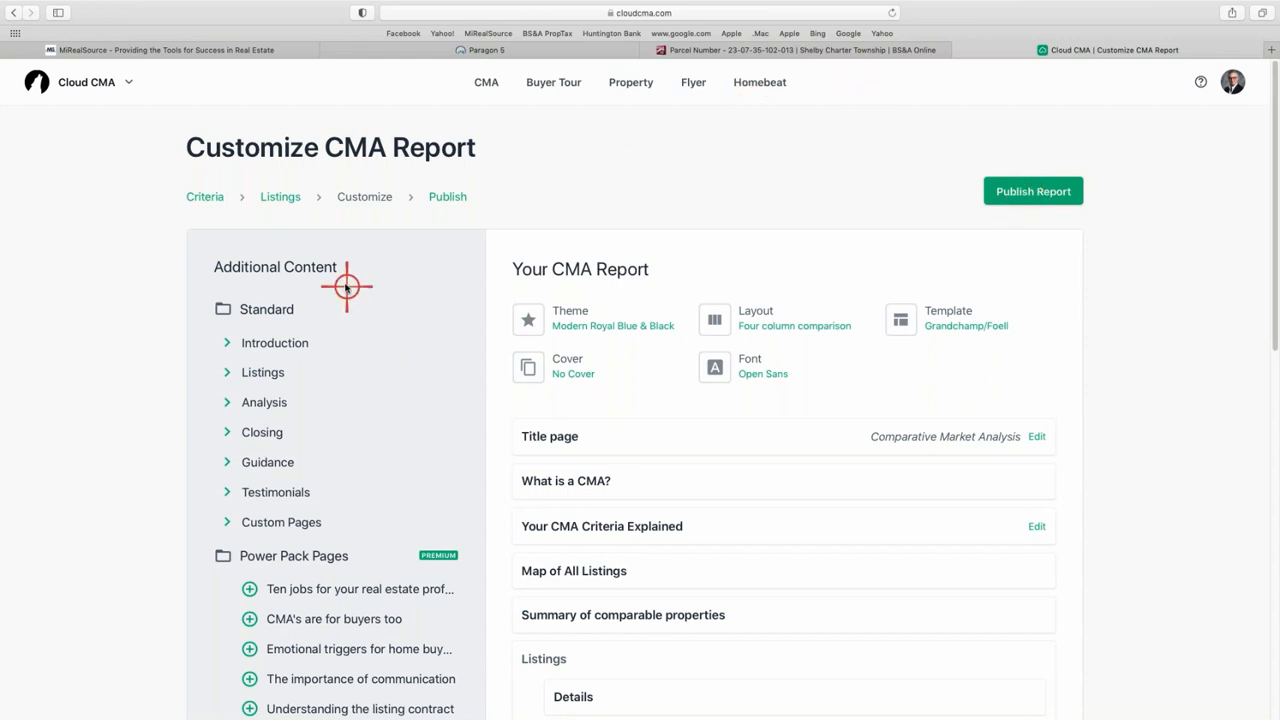
scroll(354, 320, down, 1)
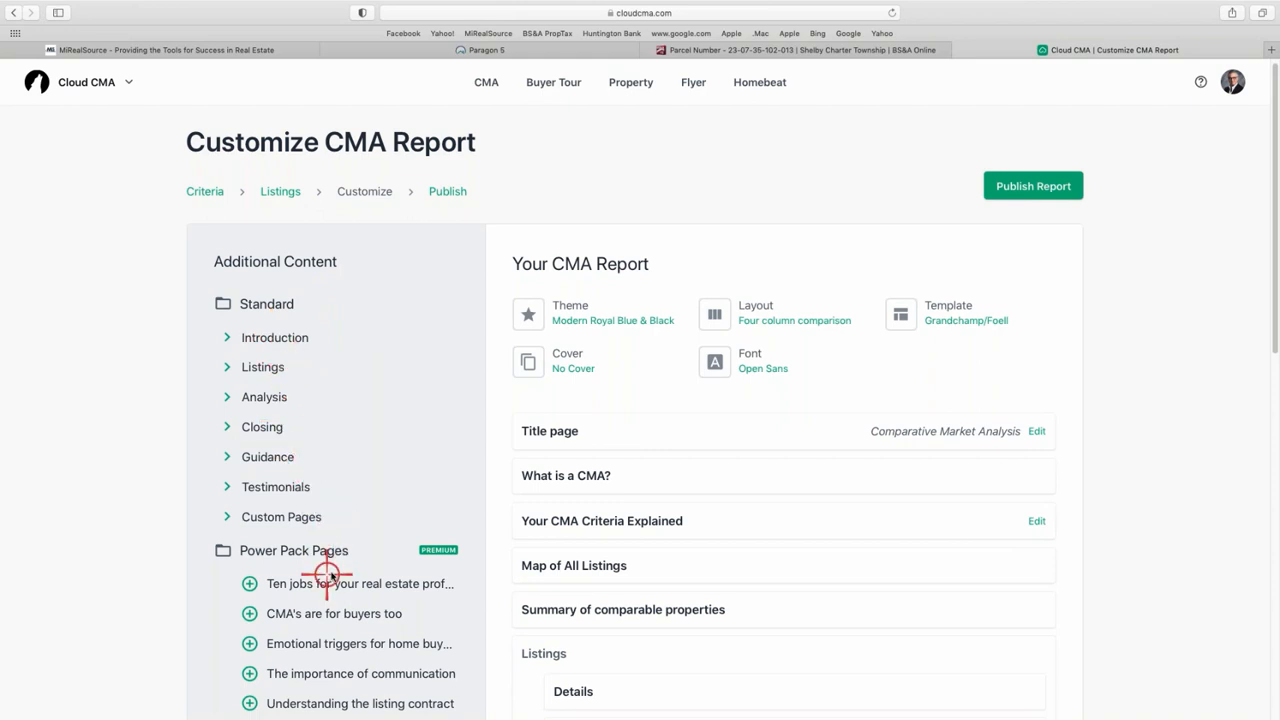
scroll(345, 547, down, 2)
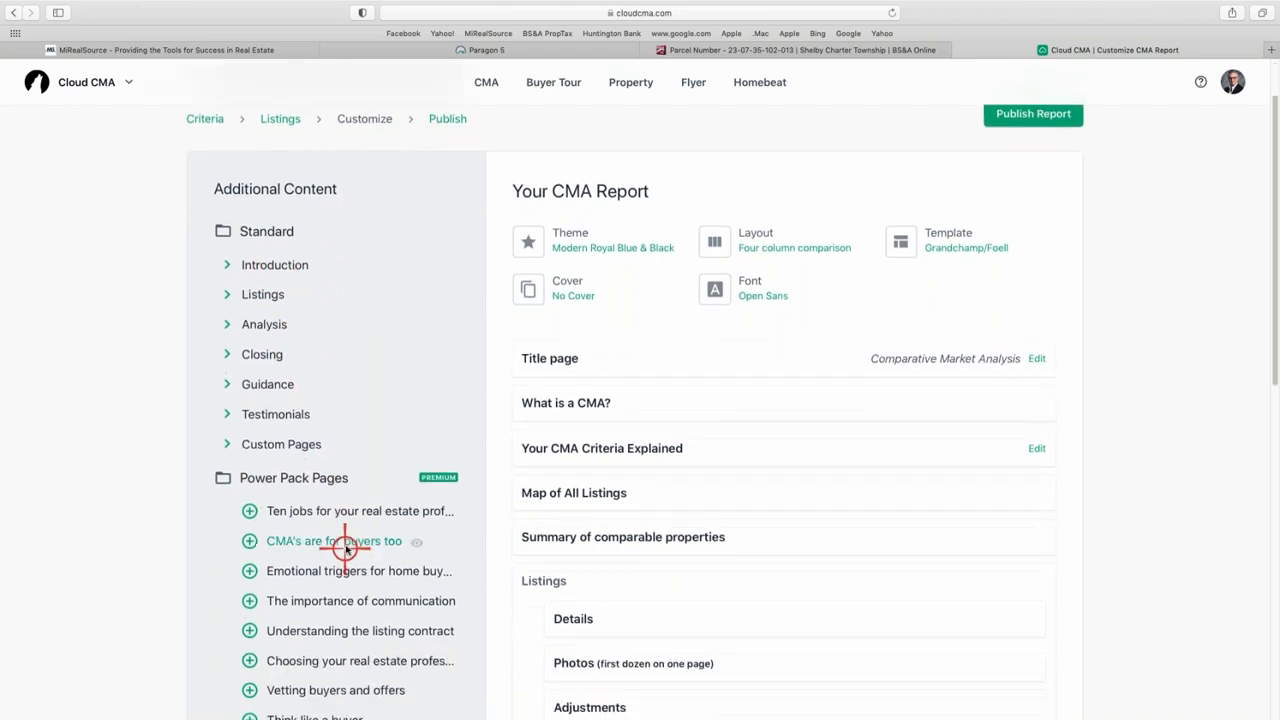
scroll(345, 547, down, 5)
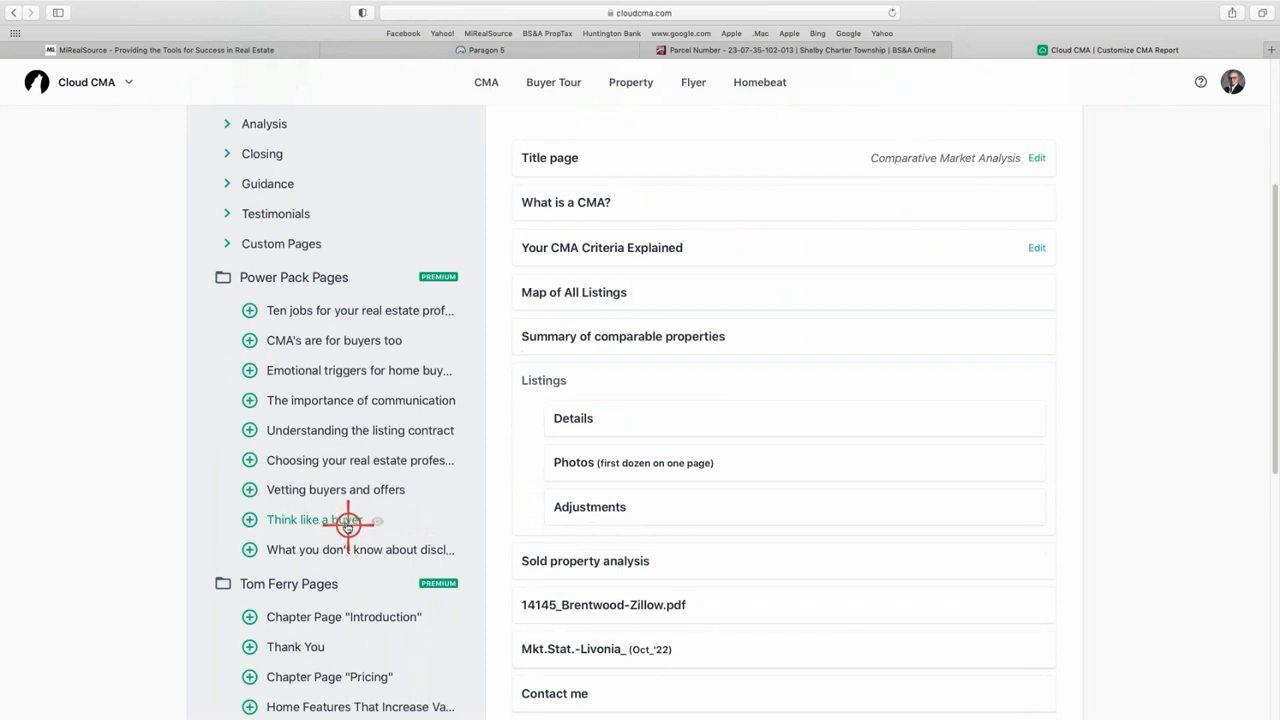
scroll(346, 486, up, 2)
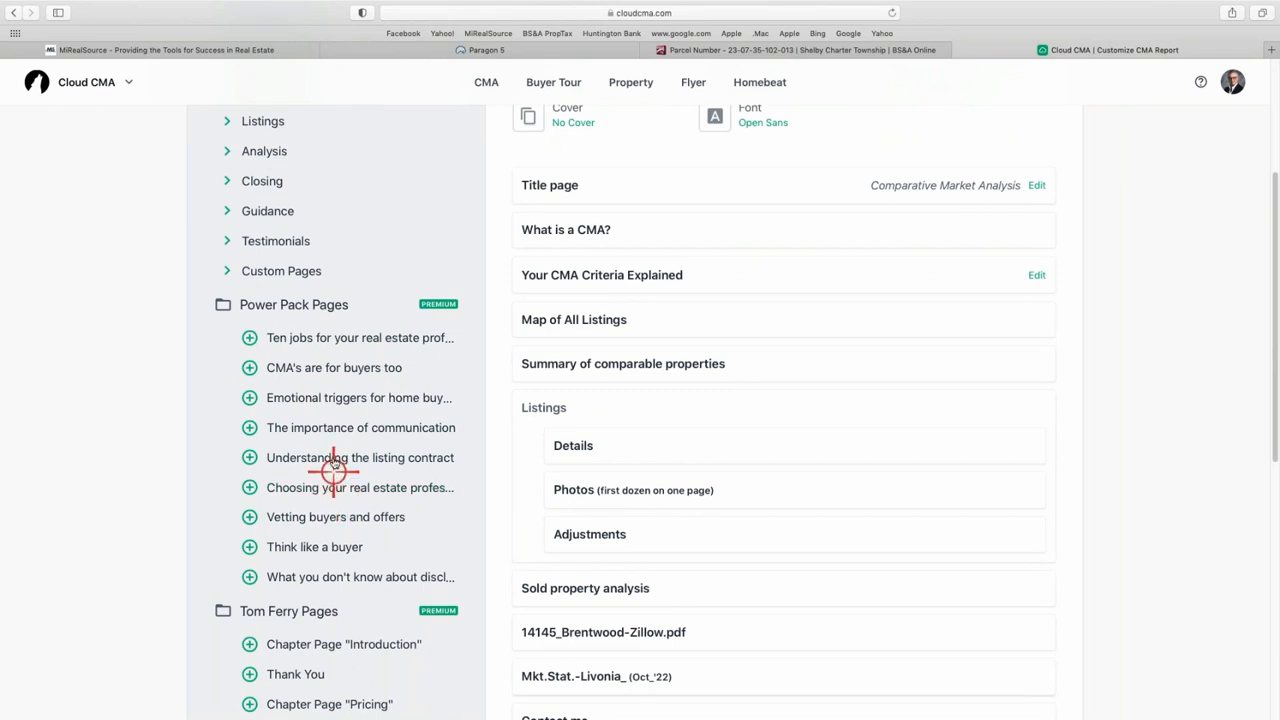
scroll(325, 445, up, 1)
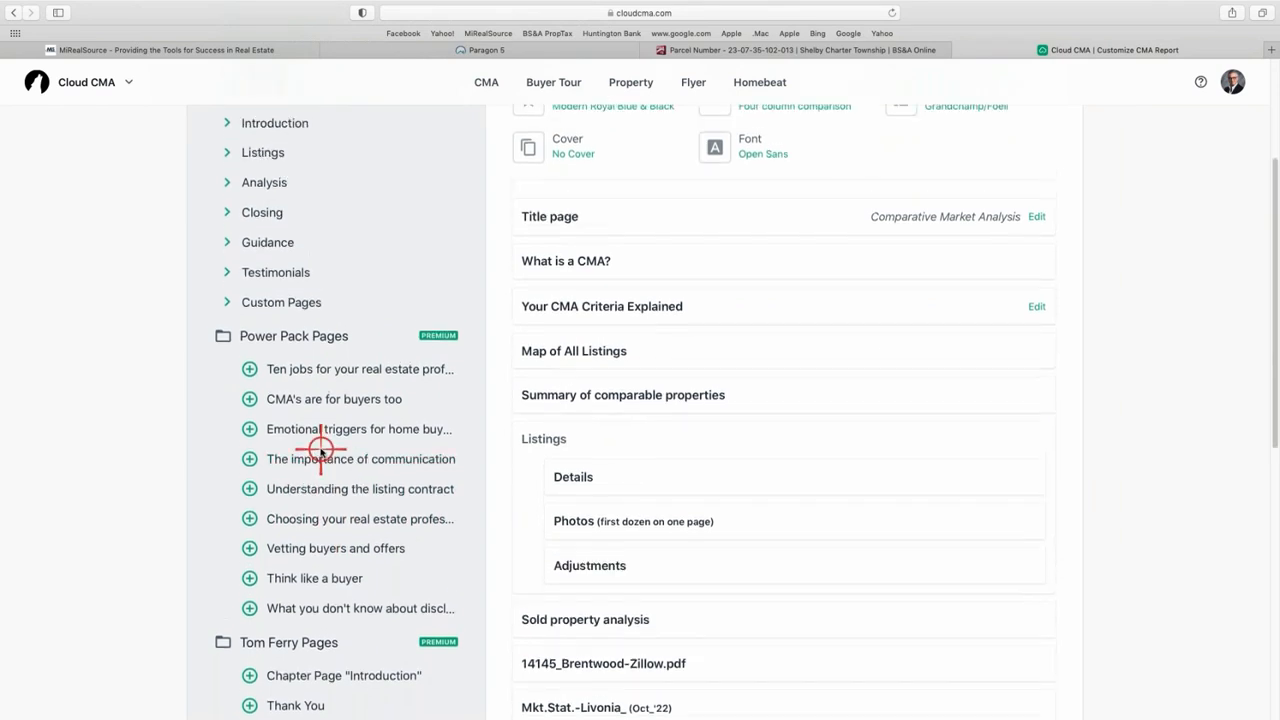
scroll(322, 448, up, 2)
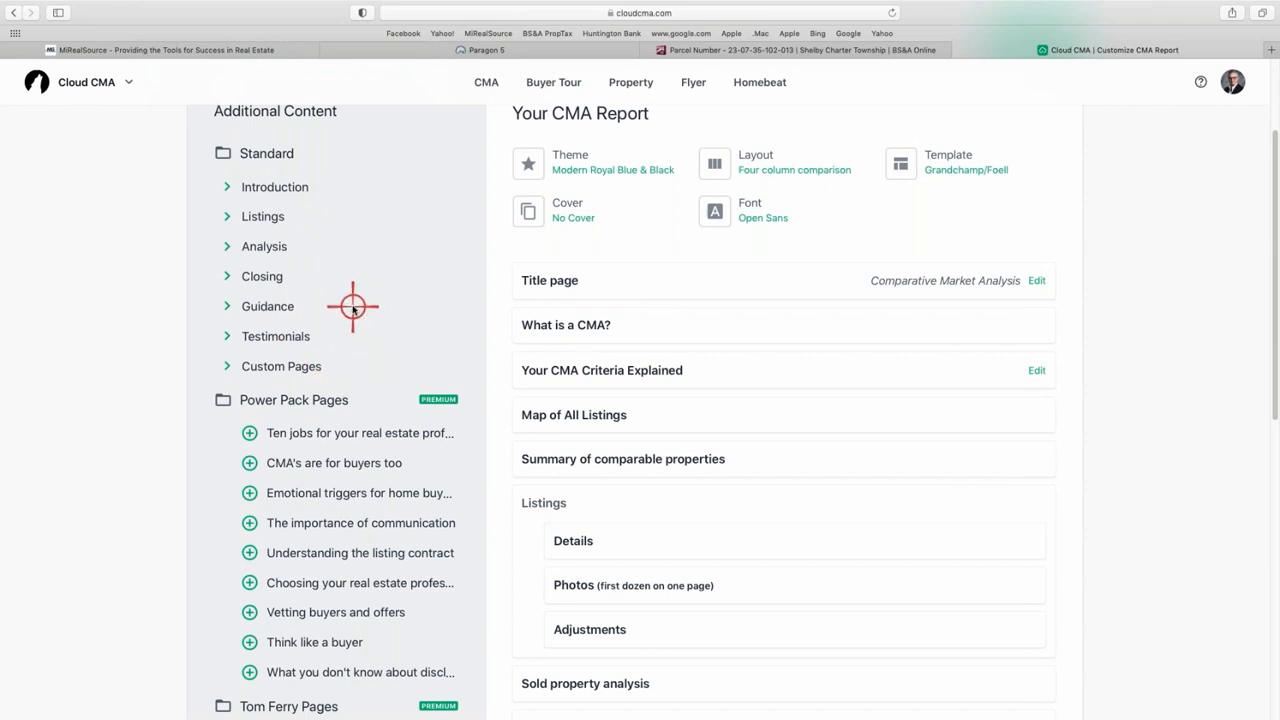
- Browse the theme list and reapply the Modern Royal Blue & Black theme
click(577, 164)
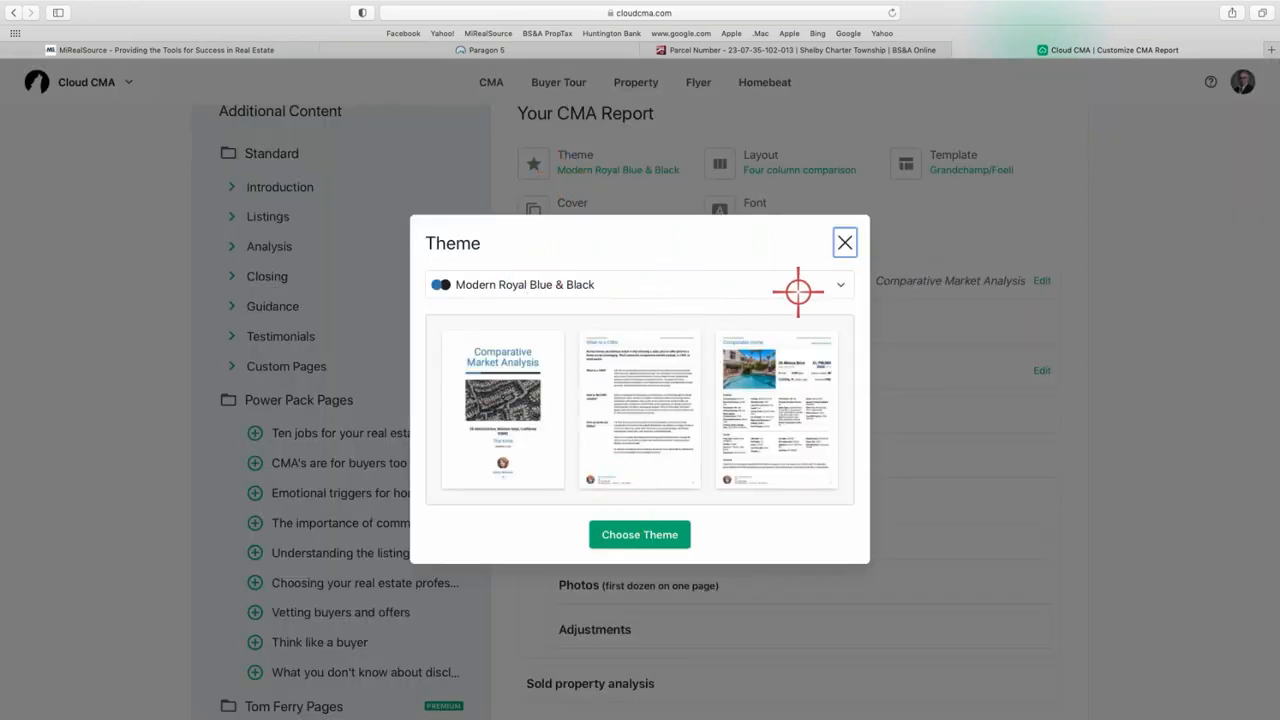
click(834, 285)
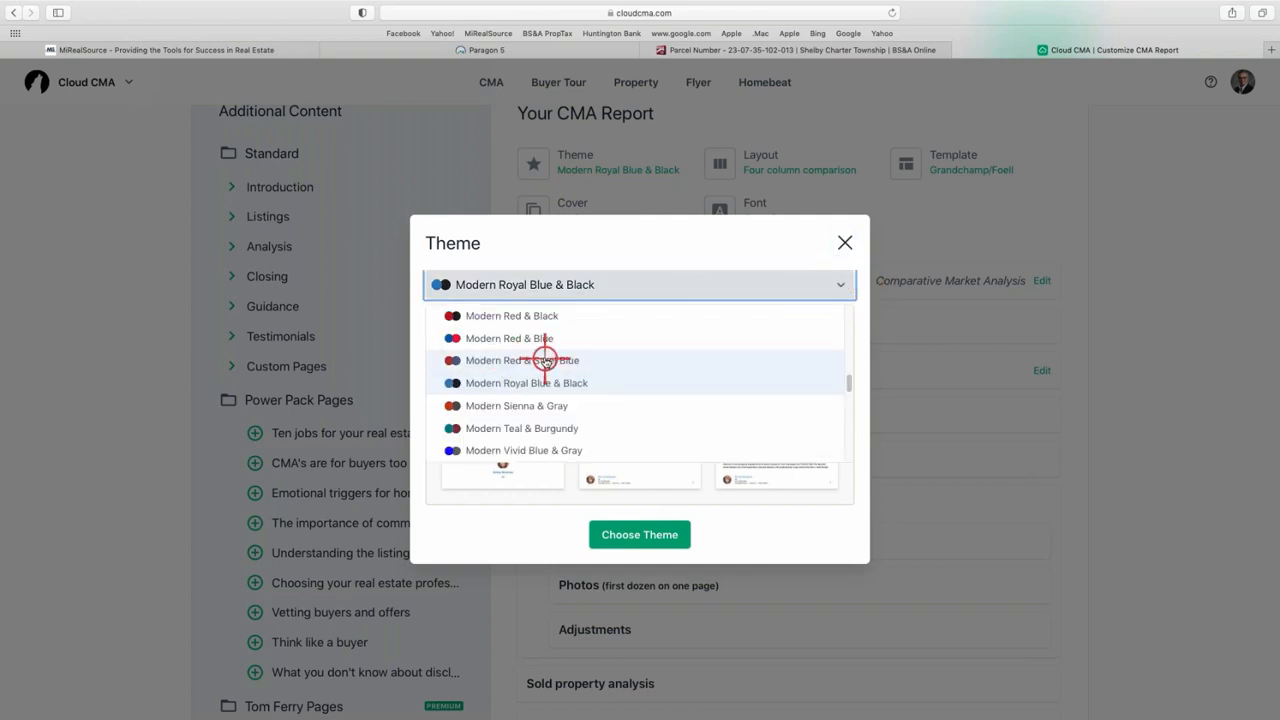
scroll(543, 358, up, 1)
scroll(543, 358, up, 3)
scroll(537, 360, down, 6)
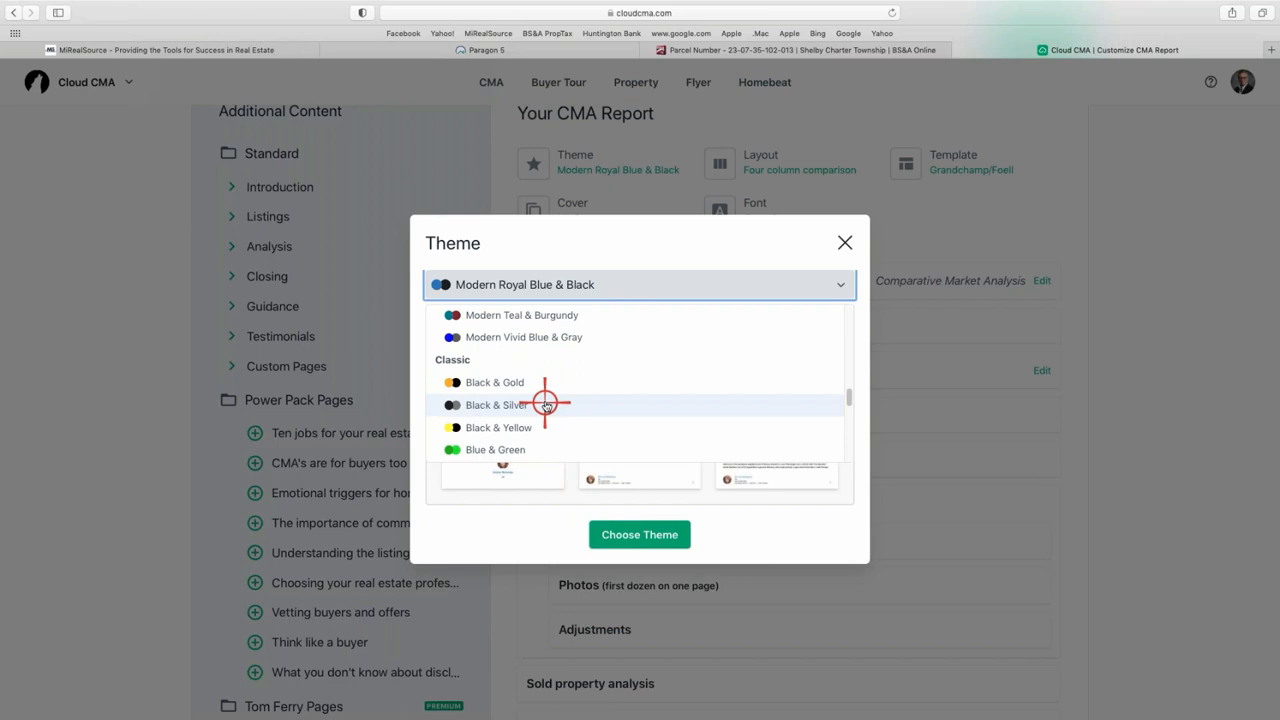
scroll(545, 402, up, 4)
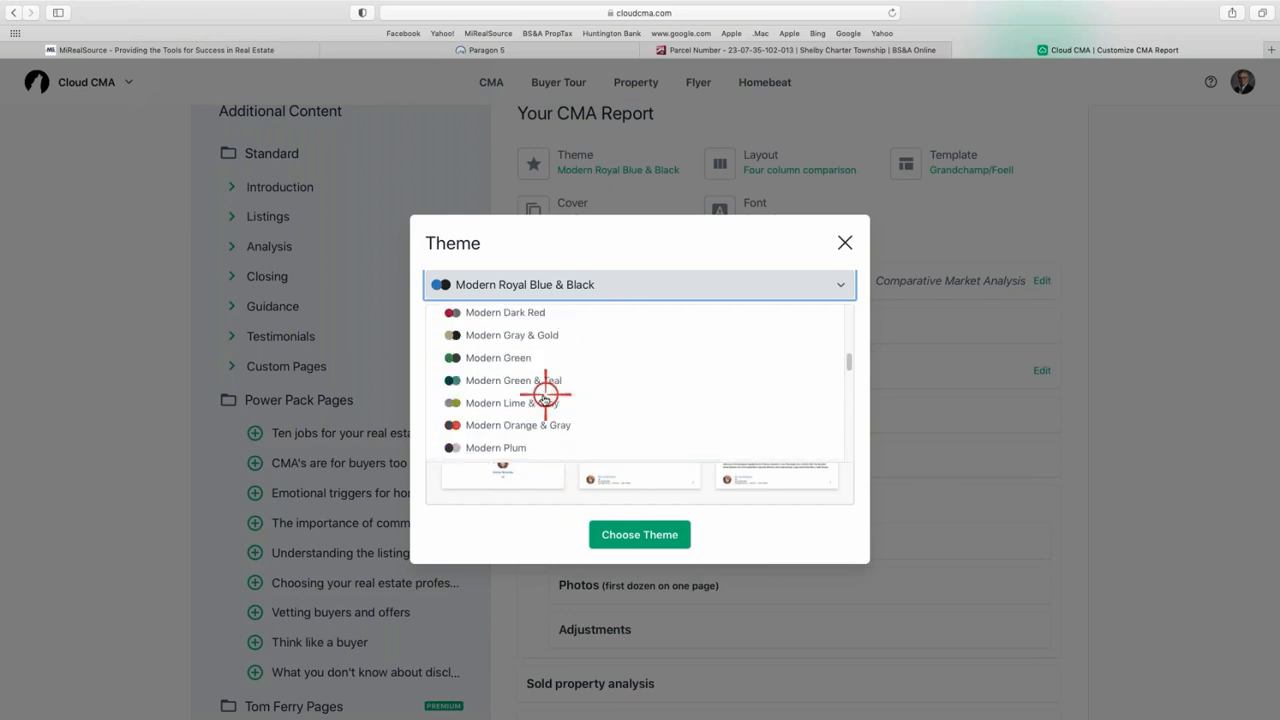
scroll(545, 396, up, 2)
scroll(557, 388, up, 2)
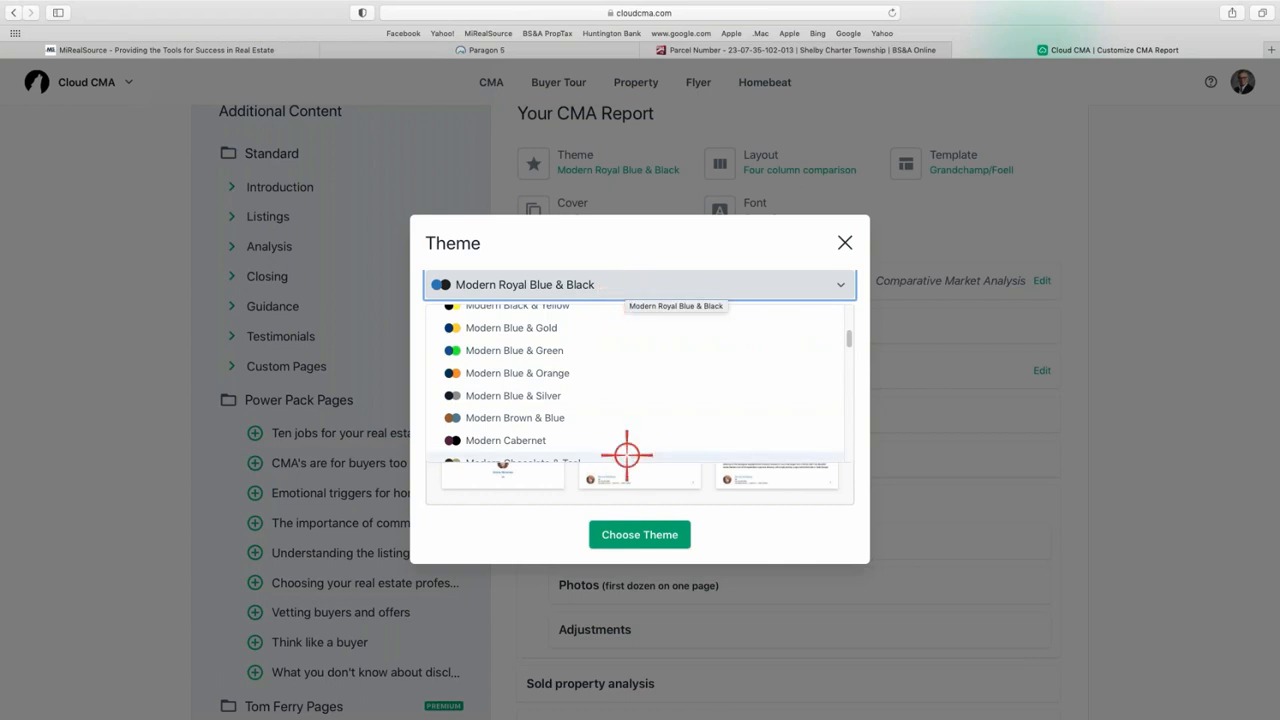
click(641, 536)
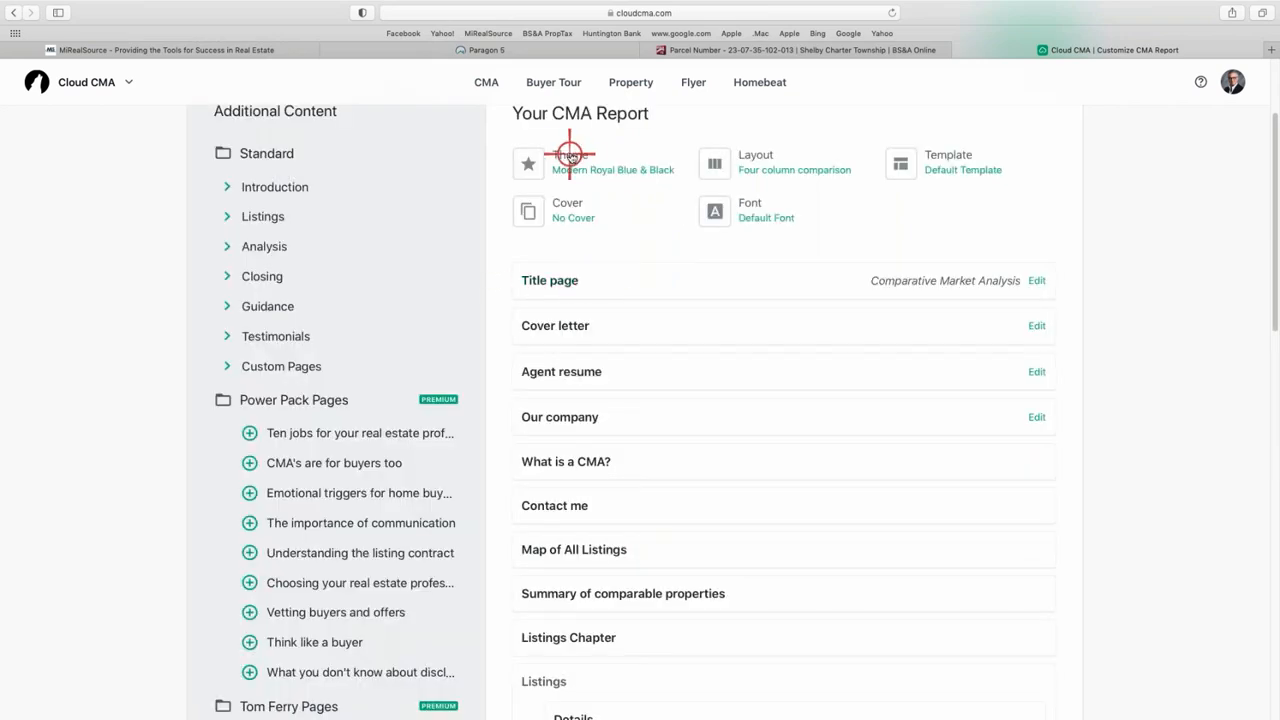
- Open the Layout chooser with its six page layouts, Four column comparison currently selected
click(775, 168)
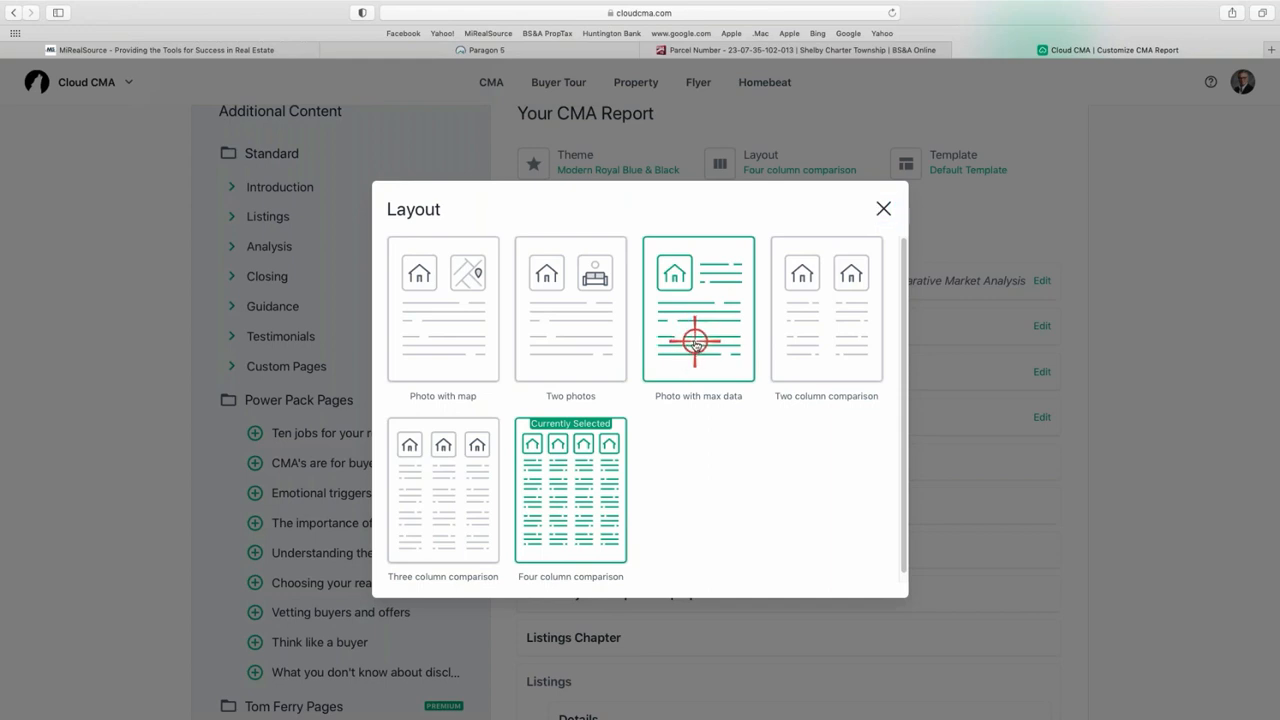
- Switch the report layout to Photo with max data and bring up the cover gallery
click(695, 342)
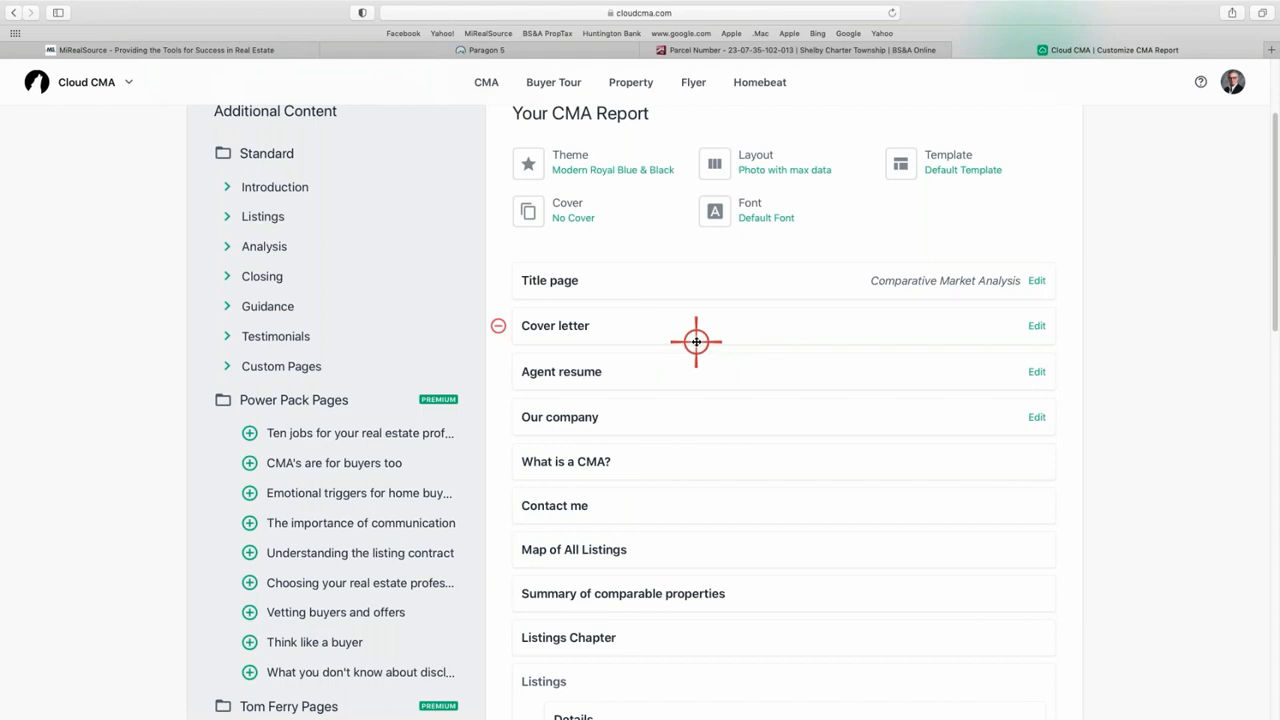
click(564, 212)
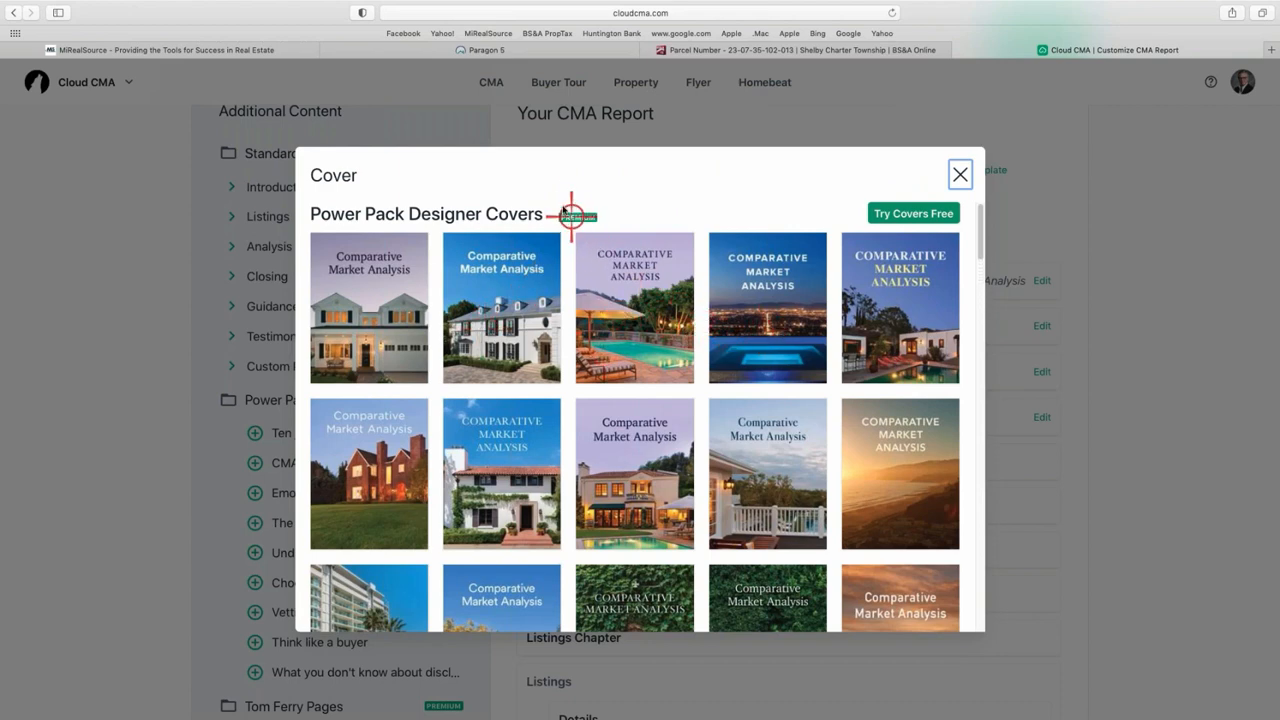
- Close the cover gallery without choosing a cover, leaving No Cover
click(957, 176)
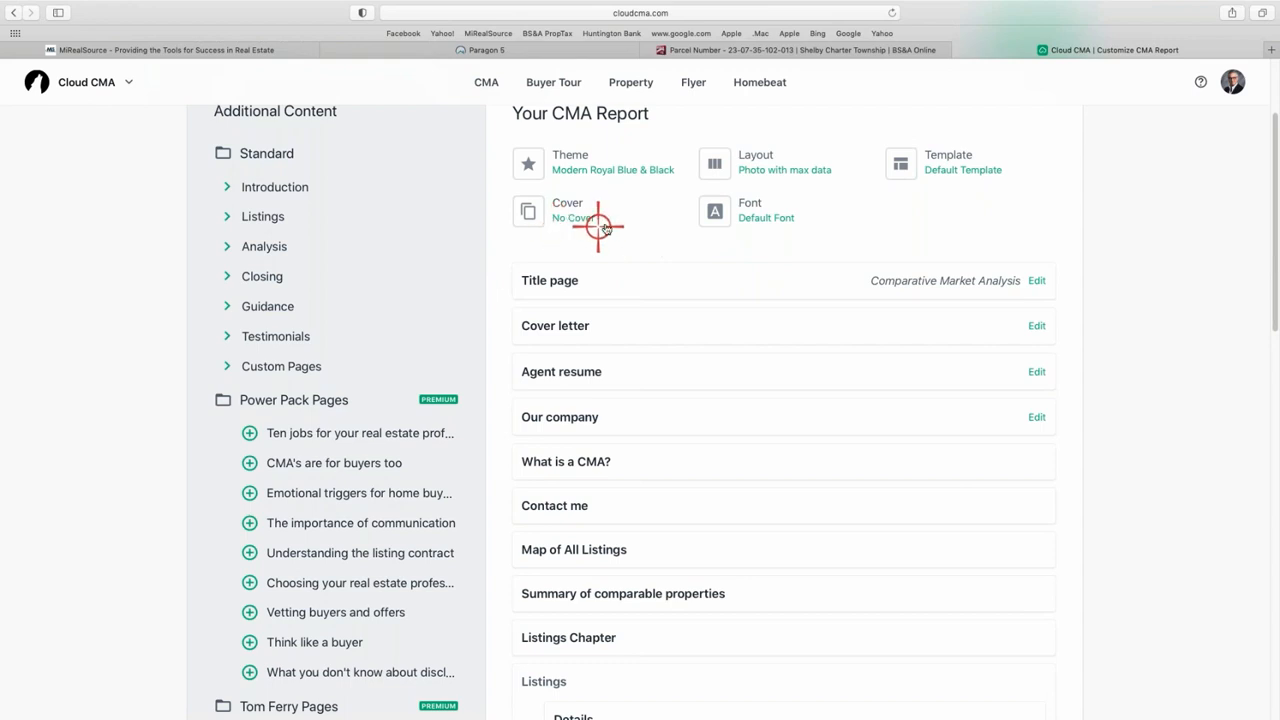
- Change the report font from the default to Lato
click(756, 220)
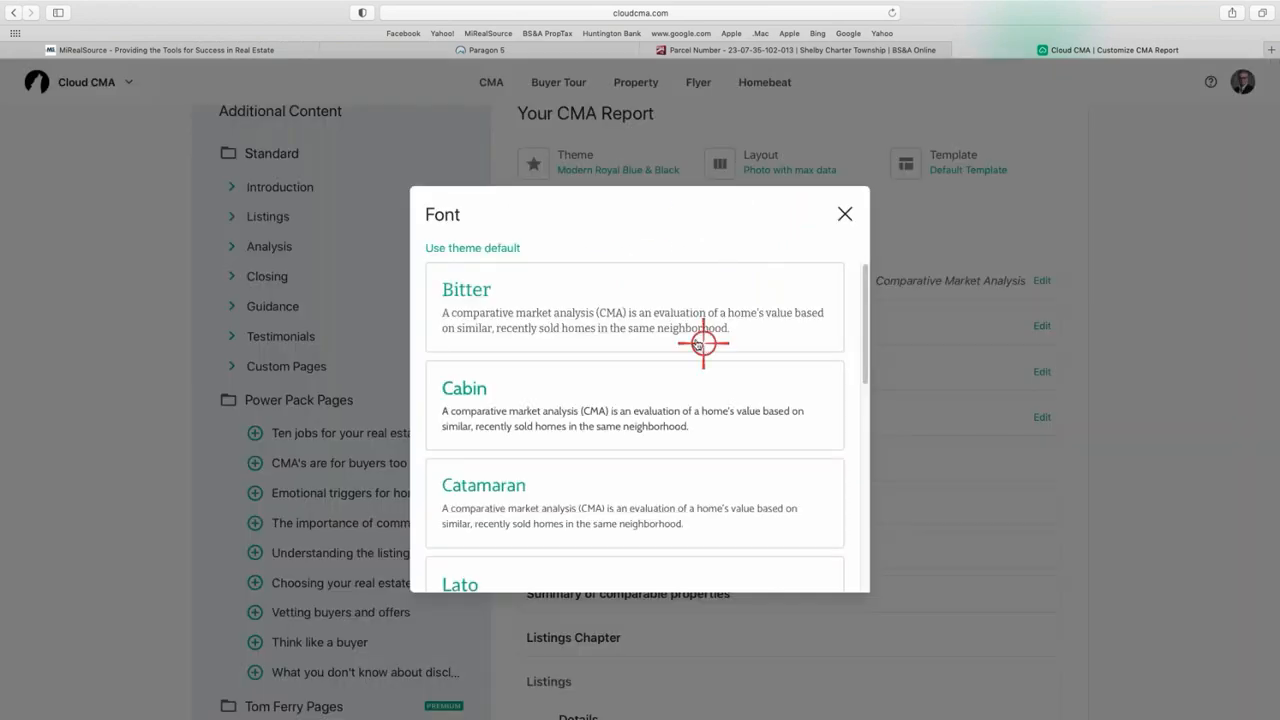
scroll(671, 340, down, 1)
scroll(671, 340, down, 3)
scroll(677, 360, down, 1)
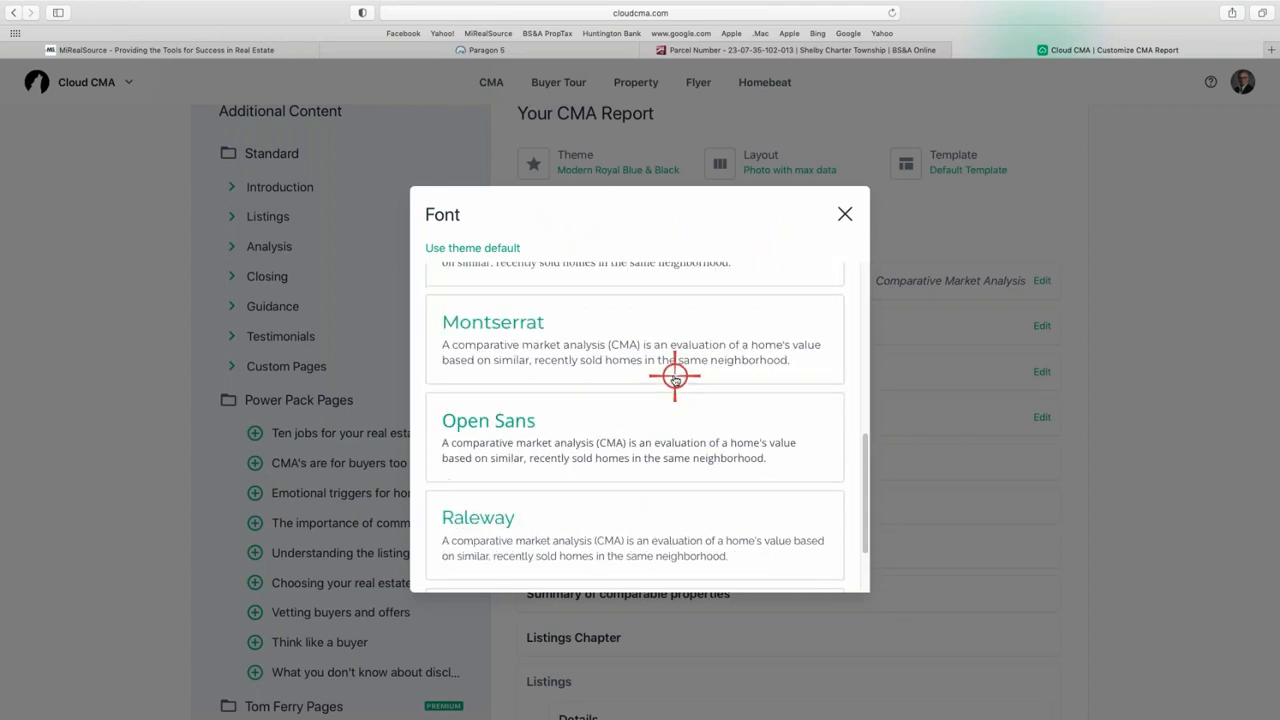
scroll(612, 355, down, 1)
right_click(615, 360)
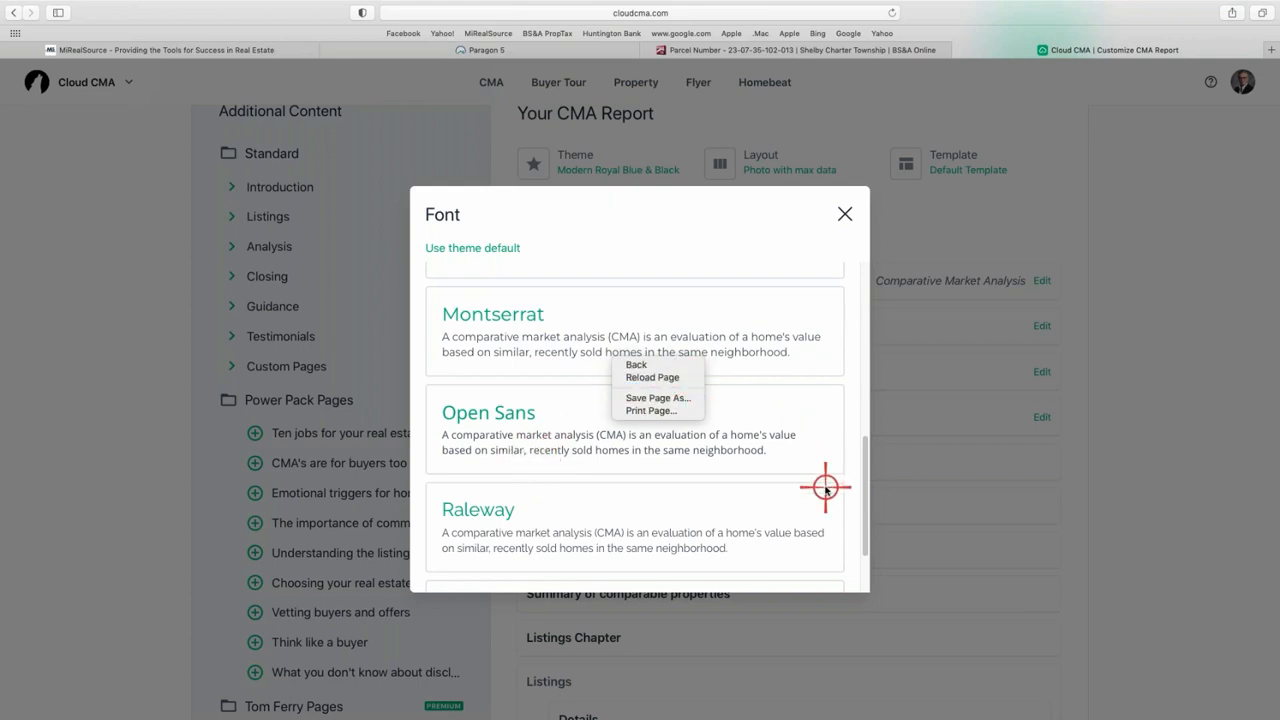
click(868, 475)
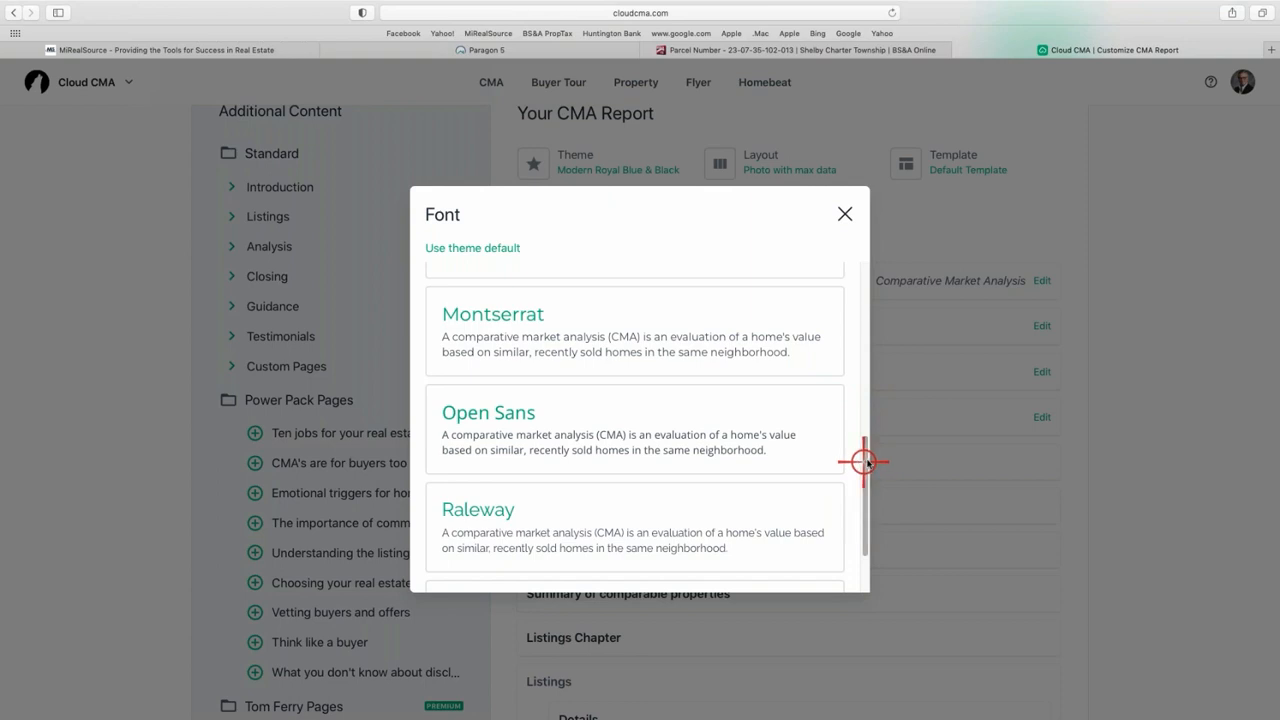
drag(862, 462, 863, 374)
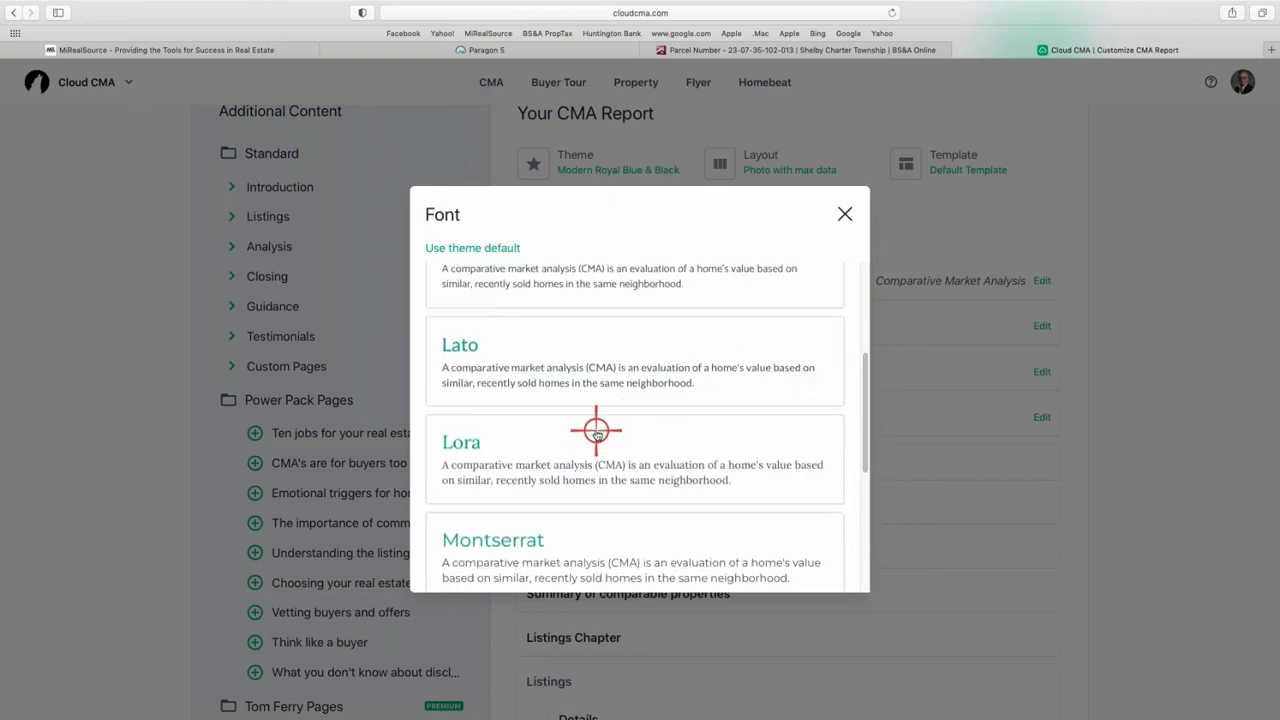
click(469, 344)
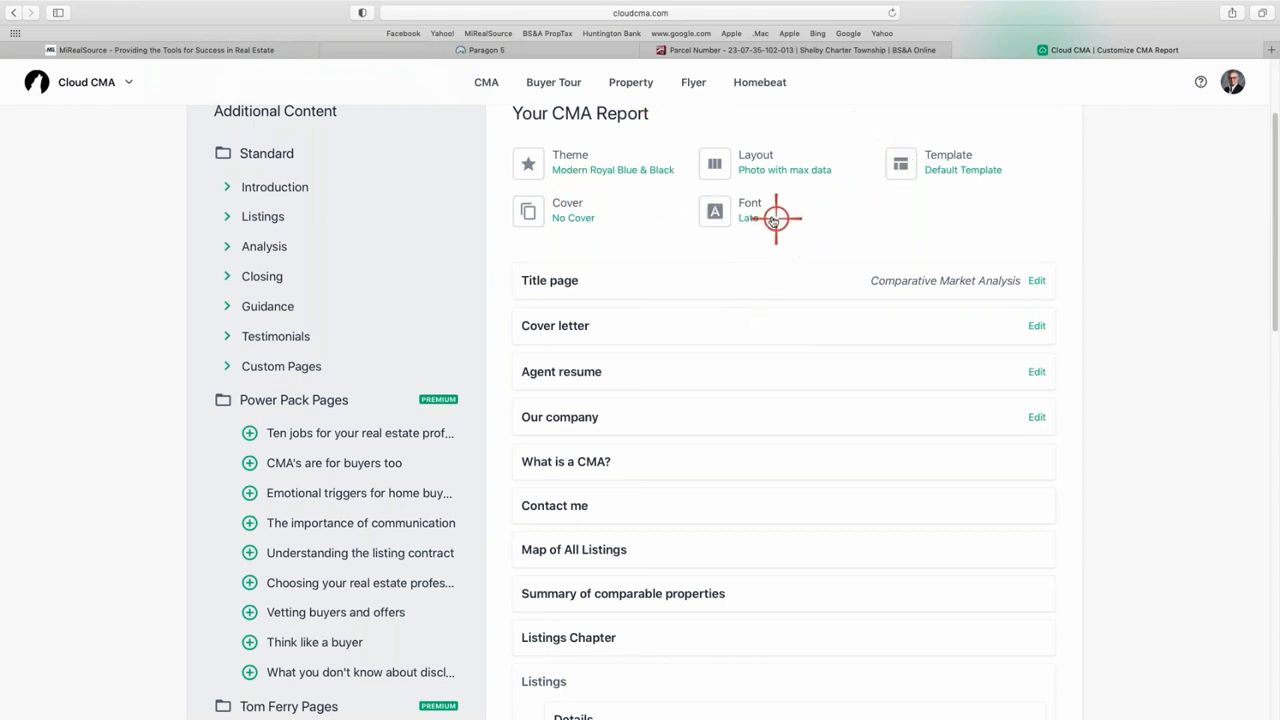
scroll(772, 214, down, 1)
scroll(768, 214, down, 15)
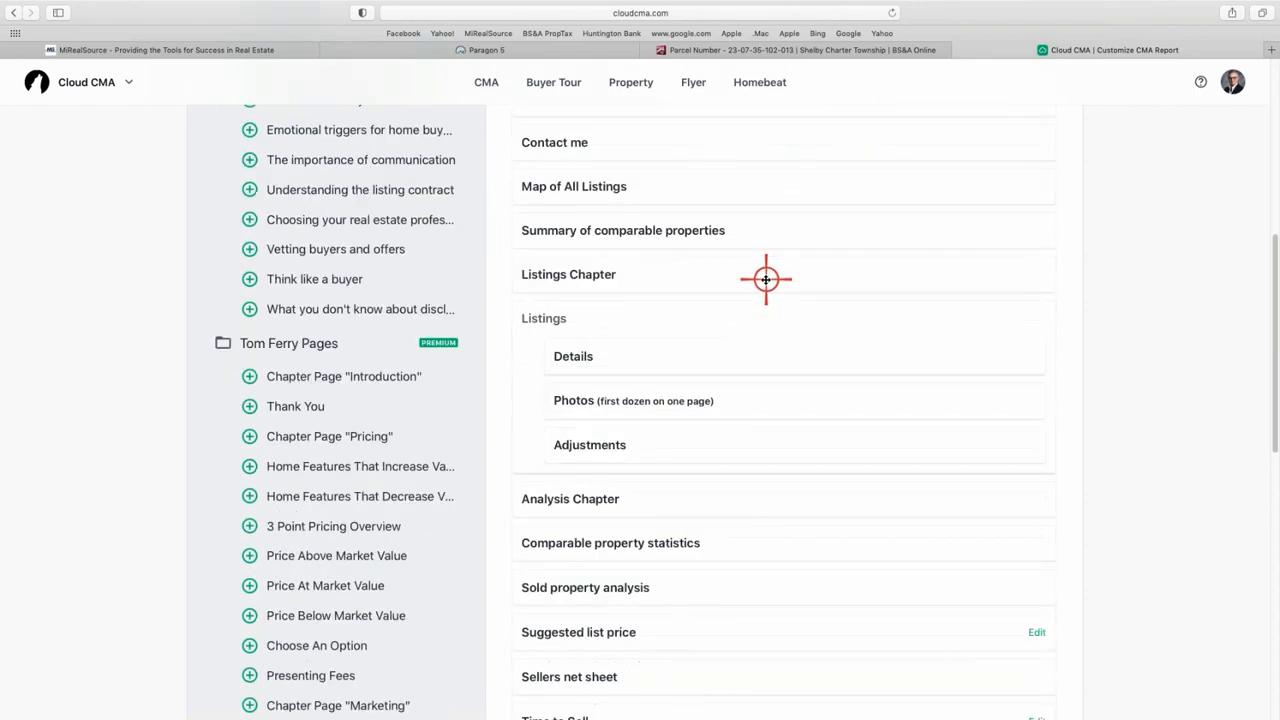
scroll(763, 282, down, 15)
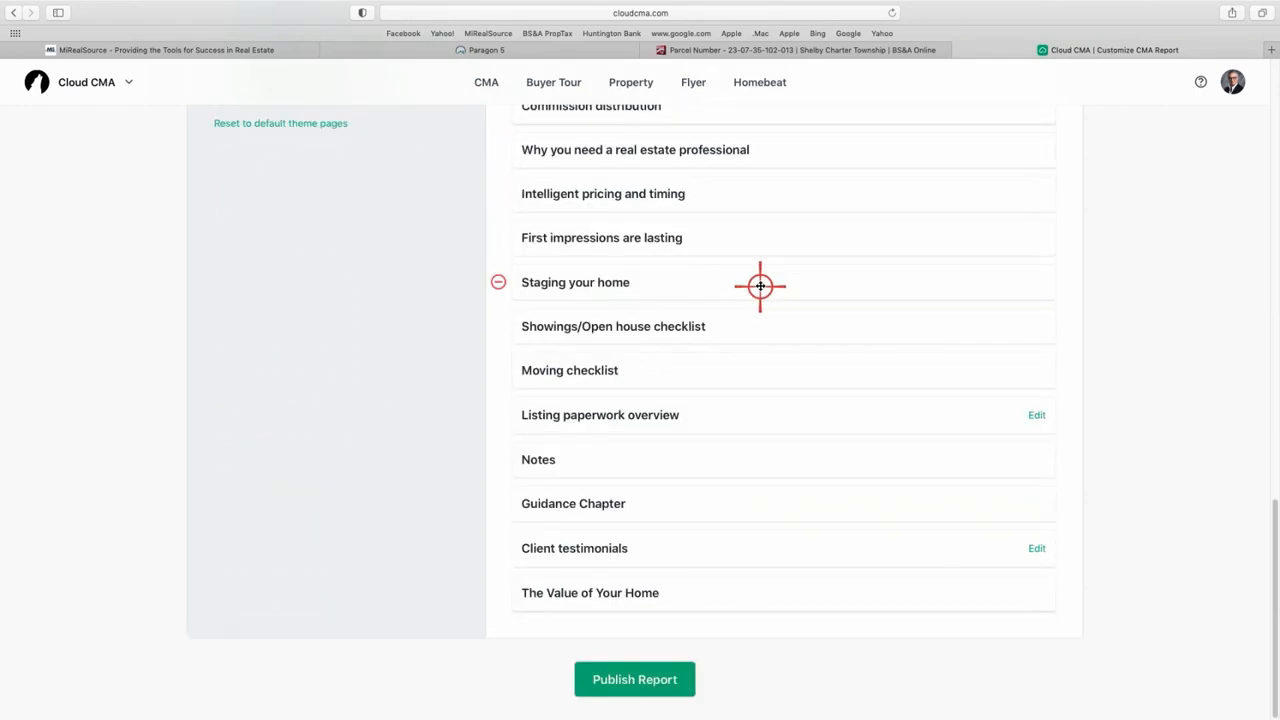
scroll(759, 281, up, 15)
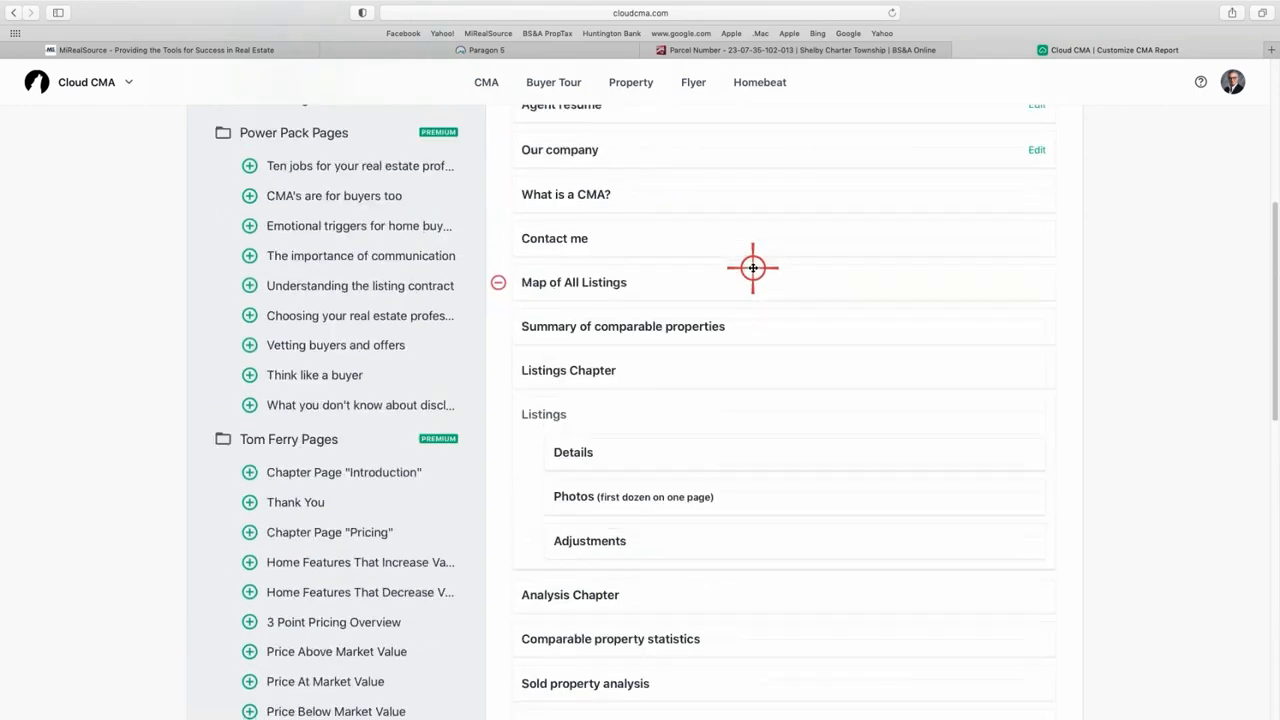
scroll(750, 270, up, 2)
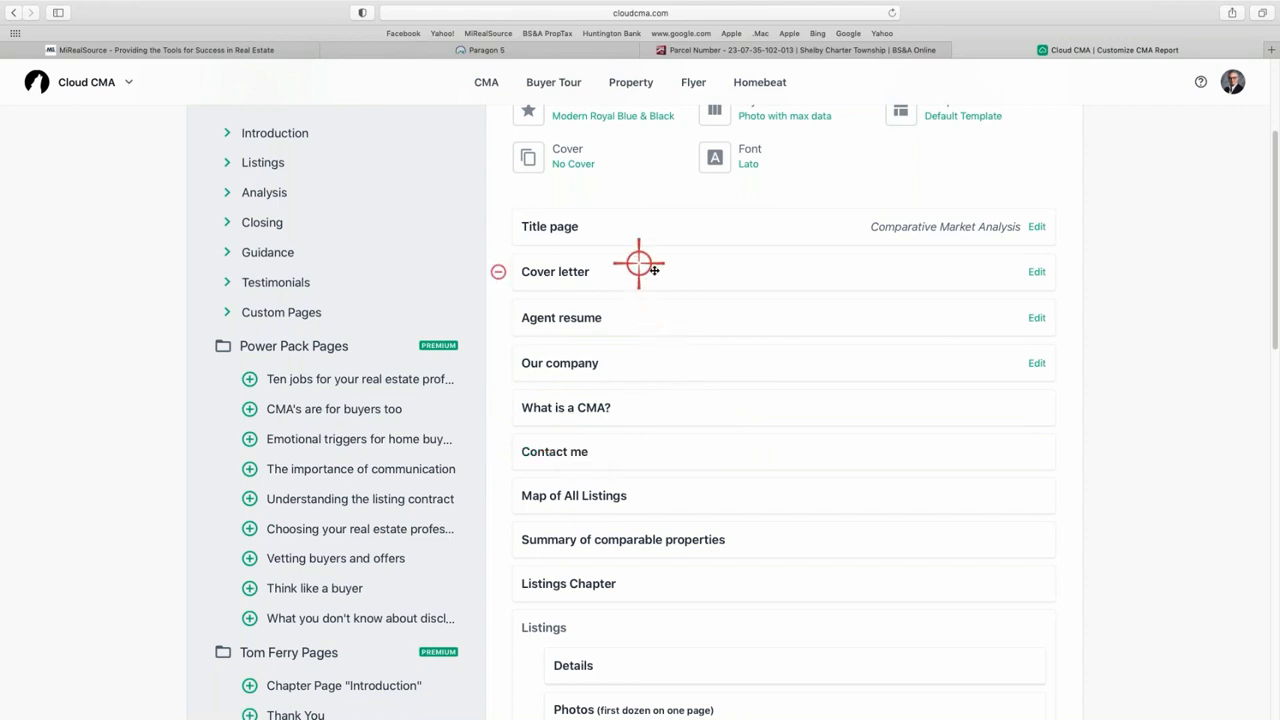
- Remove the Cover letter, Agent resume and Our company pages from the report
click(493, 272)
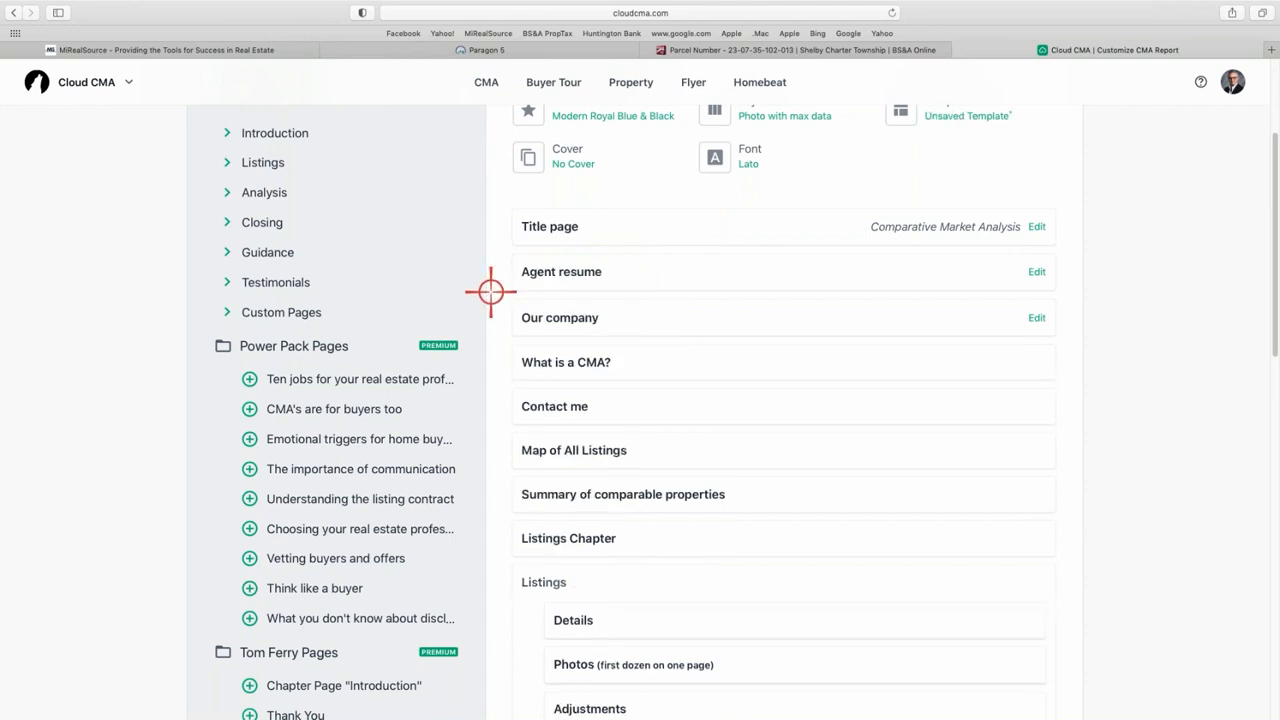
click(499, 272)
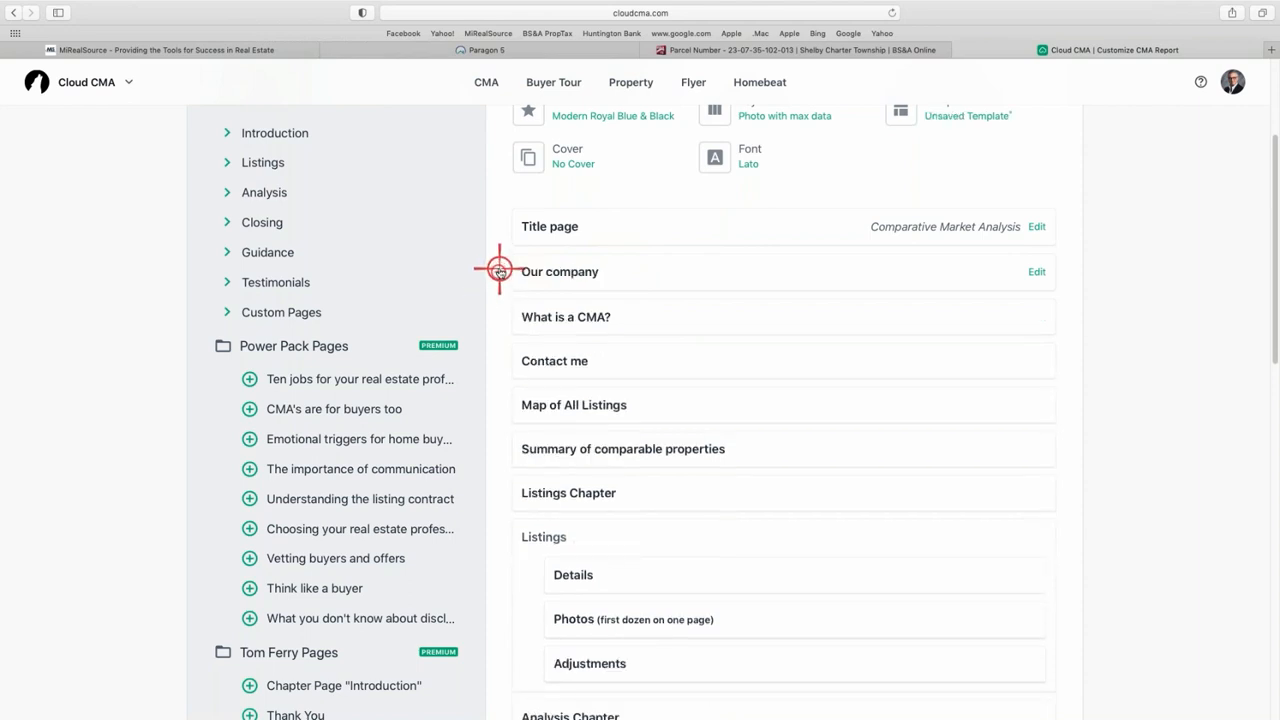
click(499, 272)
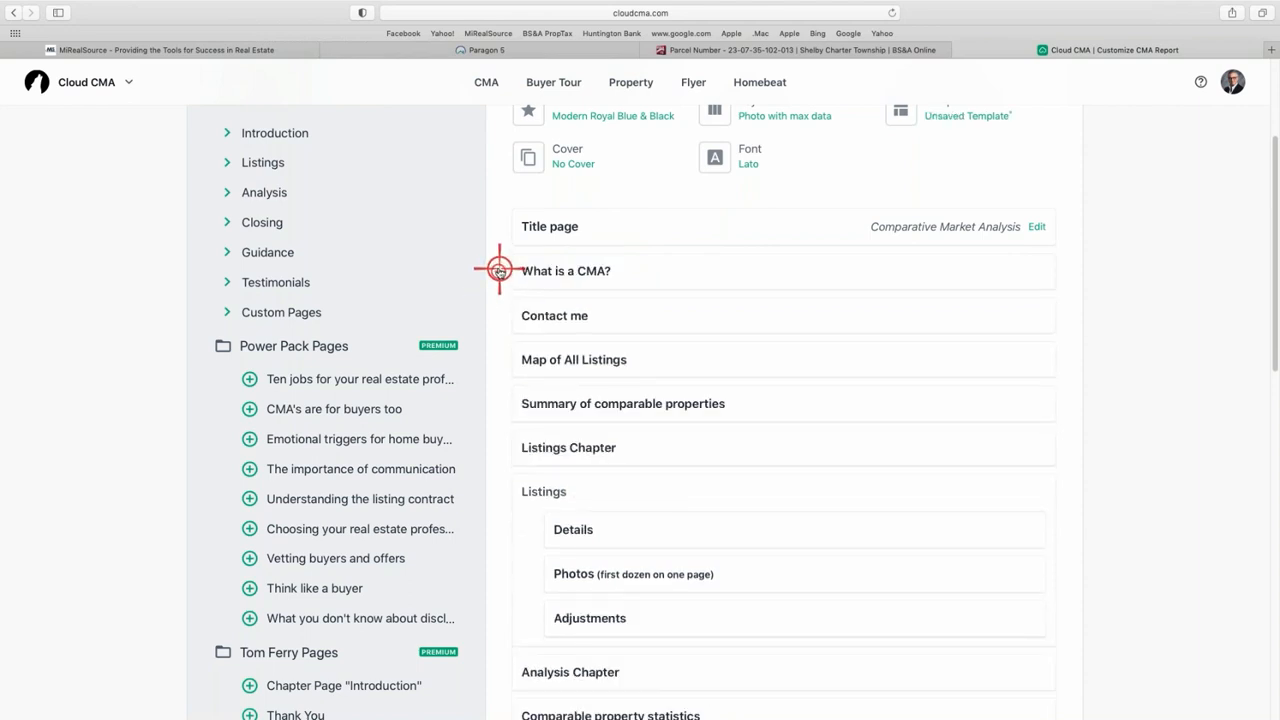
- Review the What is a CMA? page in PDF preview, then close it
click(591, 273)
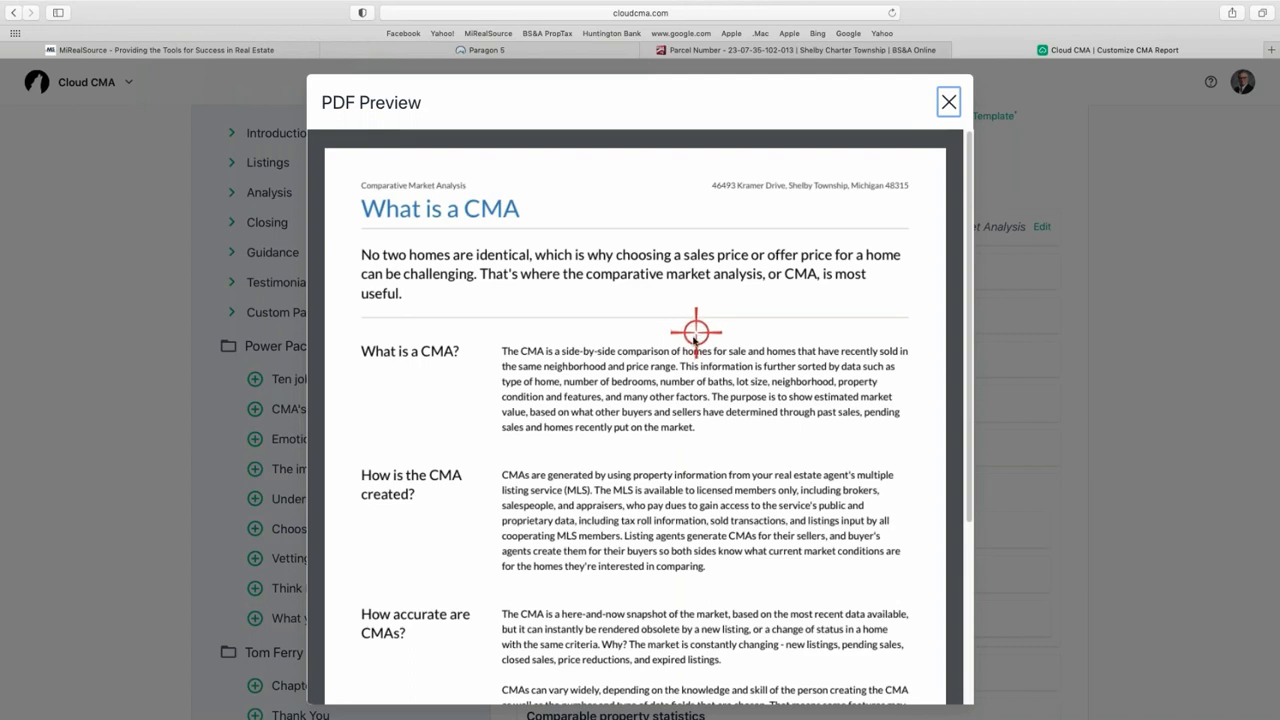
scroll(694, 345, down, 1)
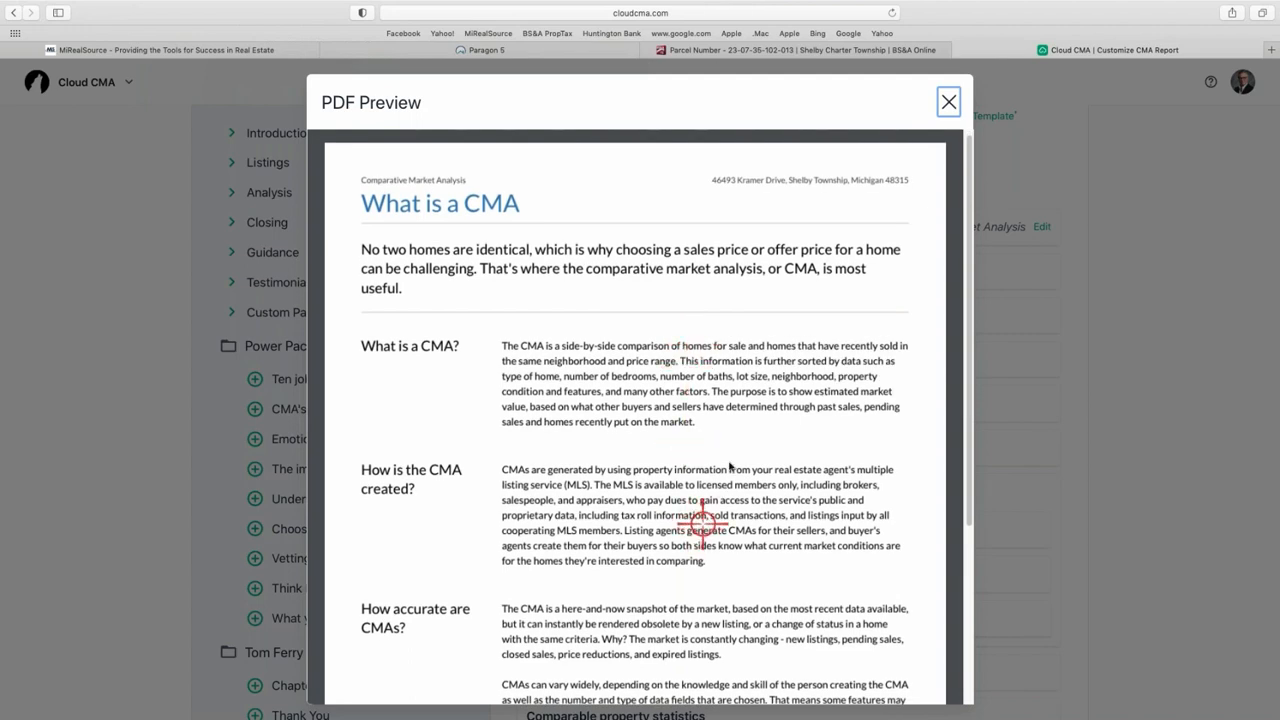
scroll(535, 298, down, 5)
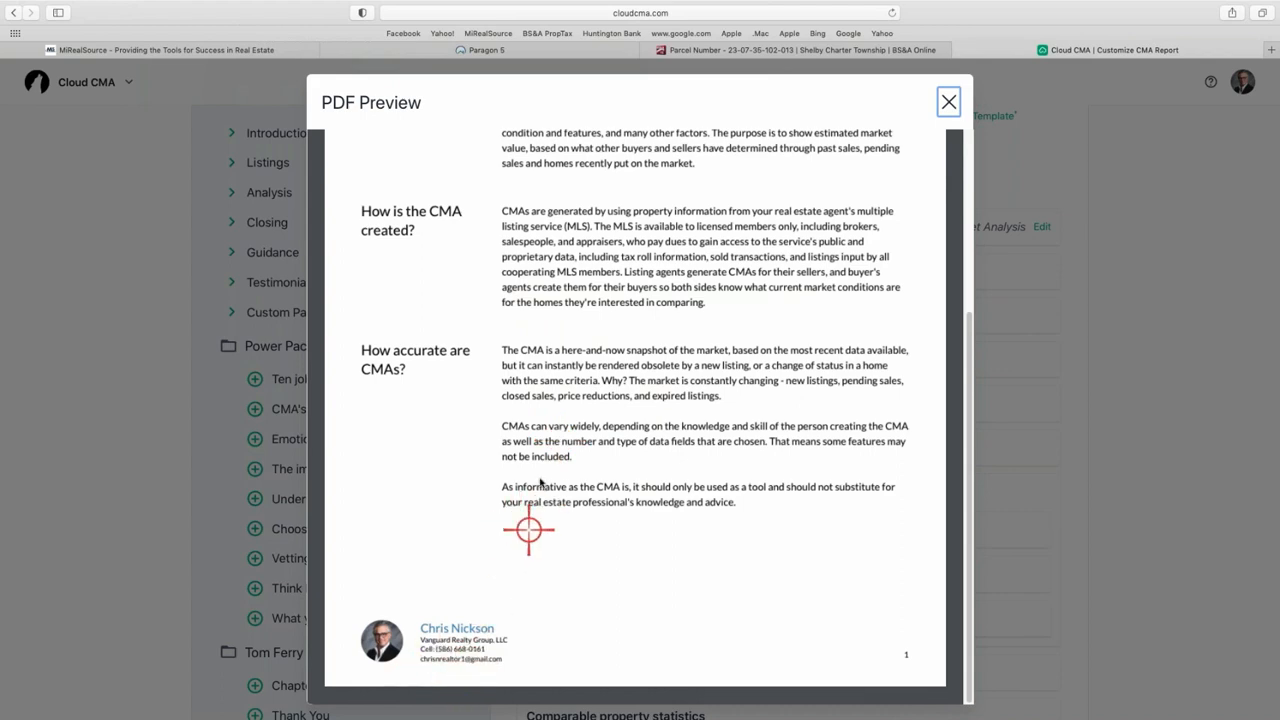
scroll(531, 477, up, 3)
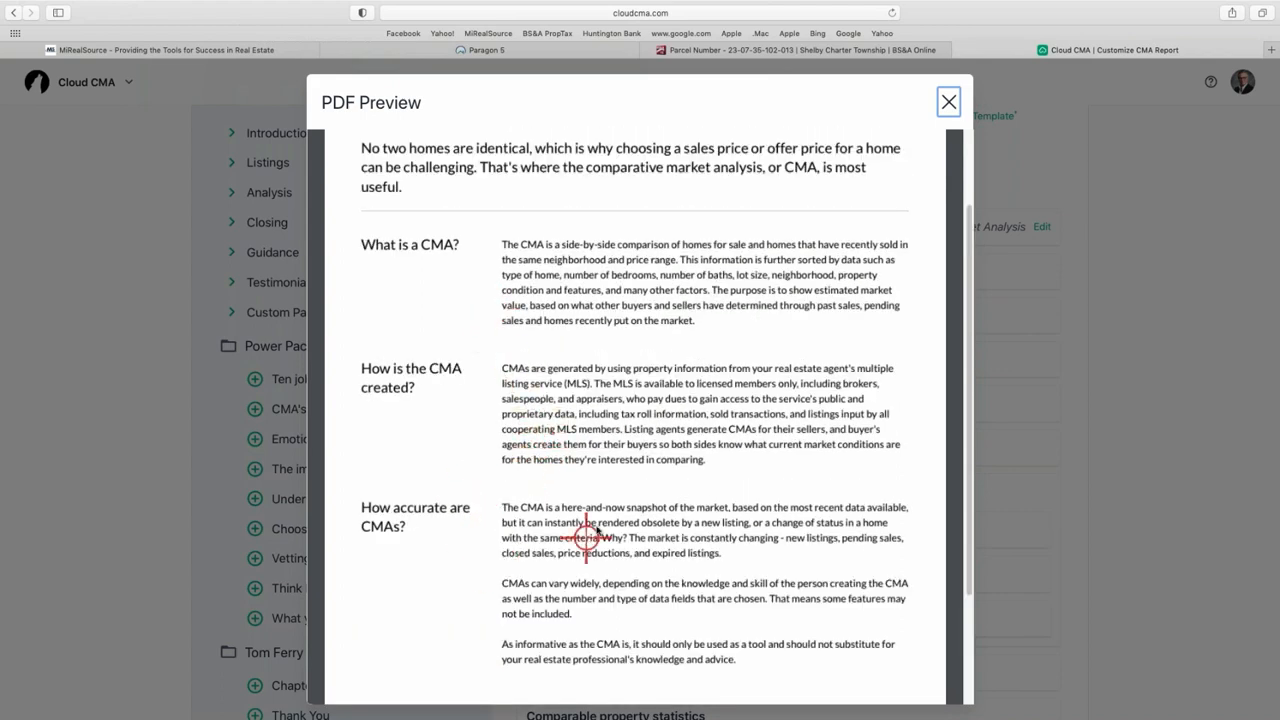
scroll(572, 510, up, 1)
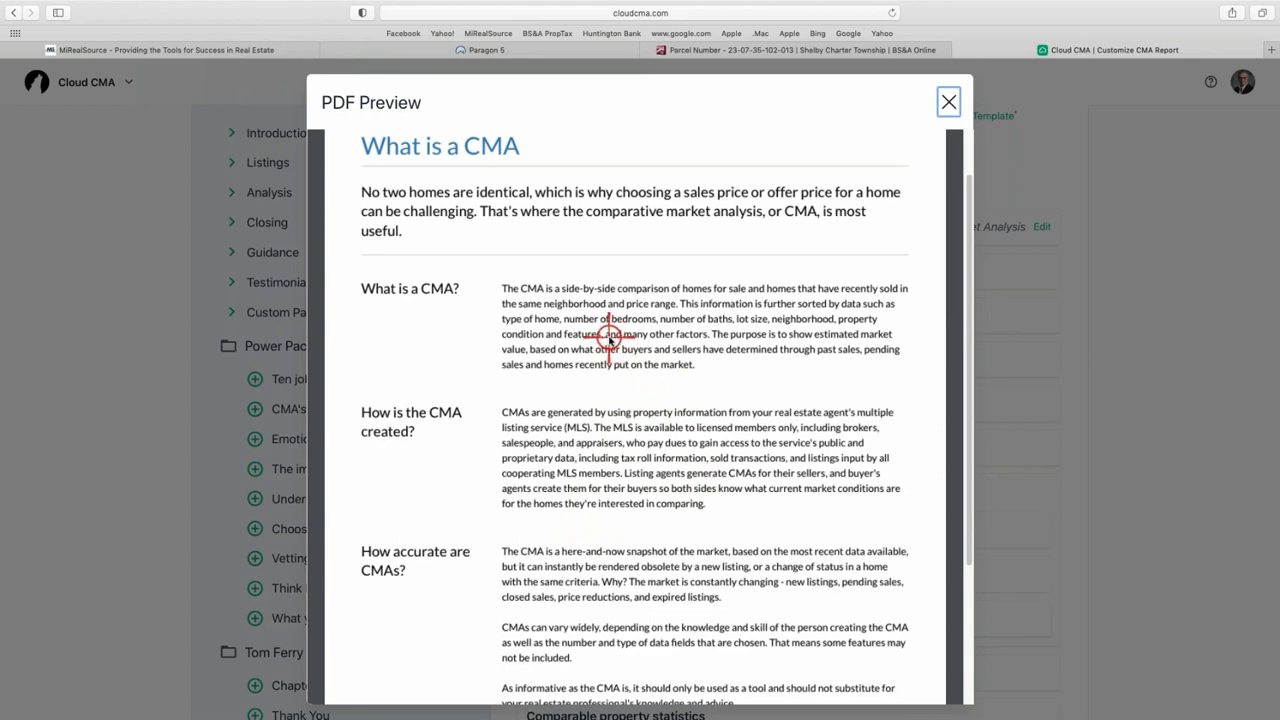
scroll(614, 342, down, 1)
scroll(593, 330, up, 3)
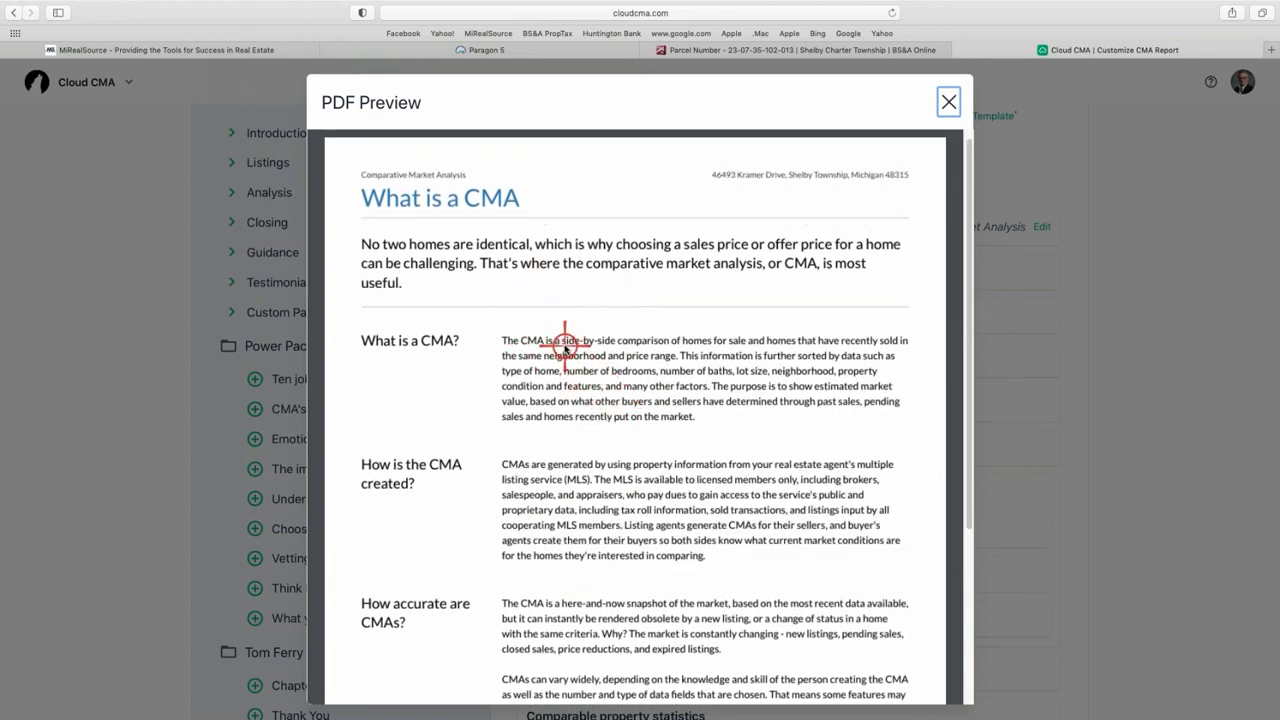
scroll(563, 340, down, 1)
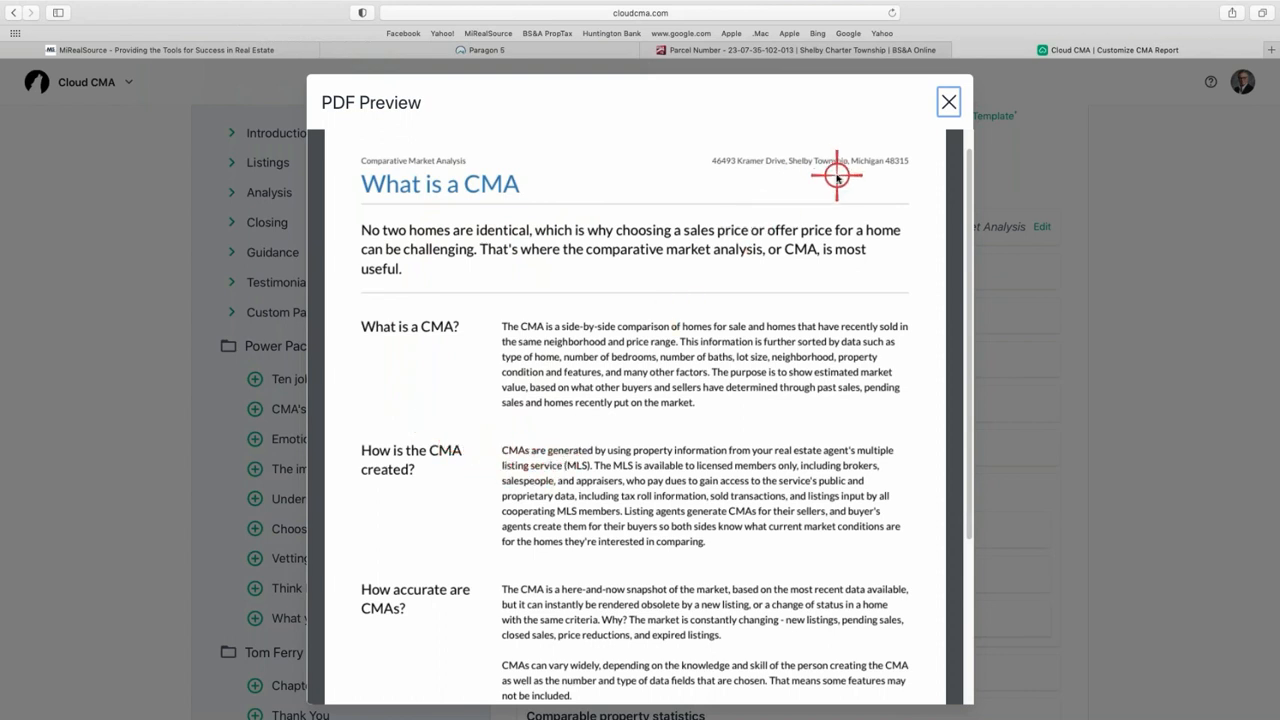
click(949, 103)
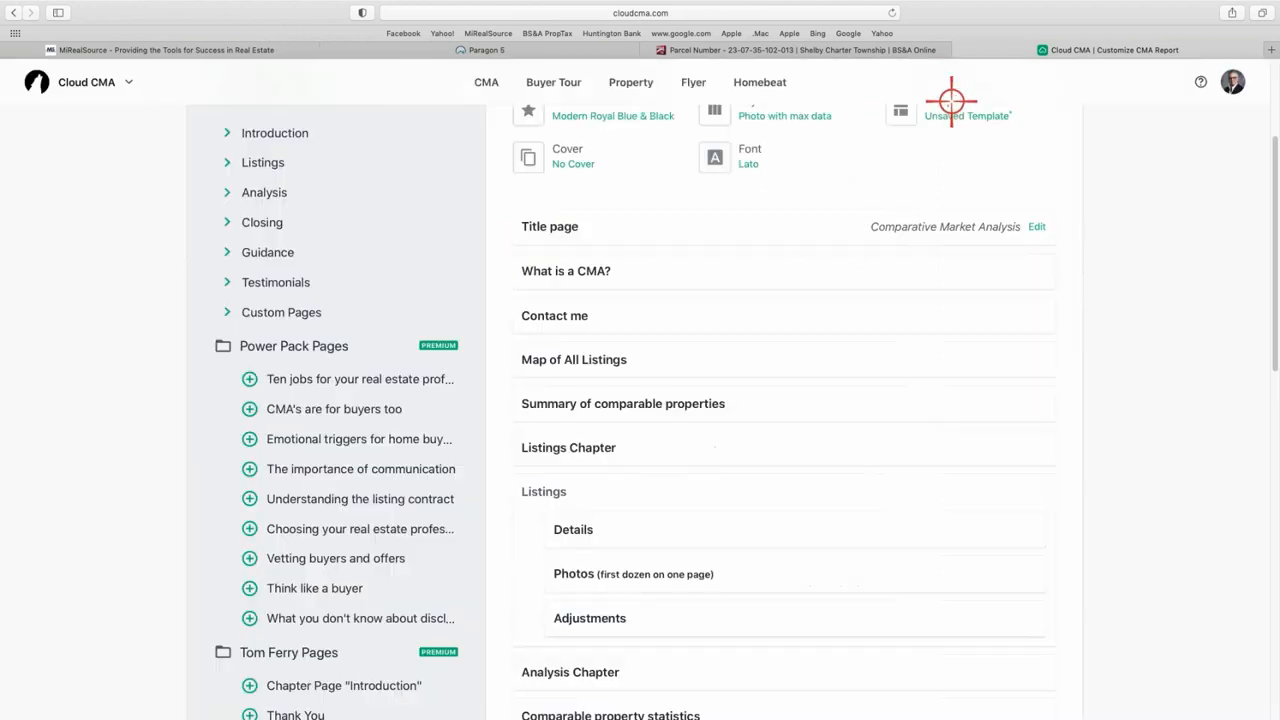
- Change the report font from Lato to Montserrat
click(745, 156)
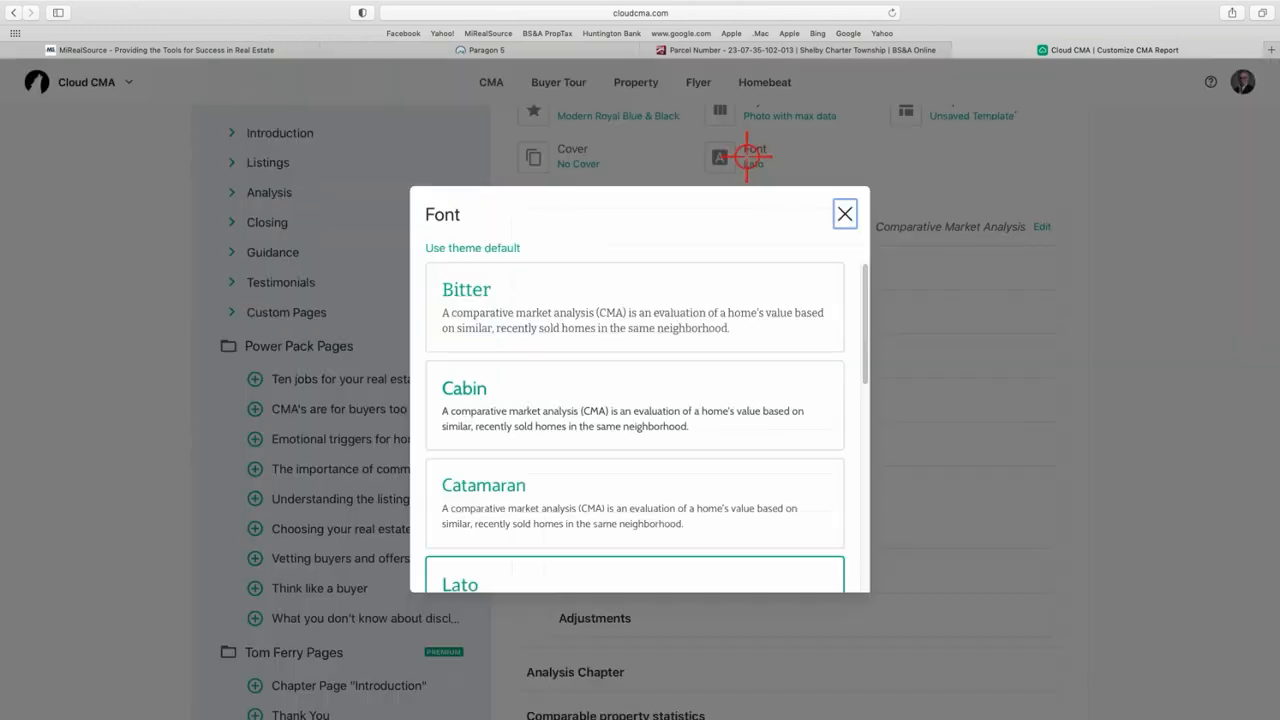
scroll(555, 400, down, 3)
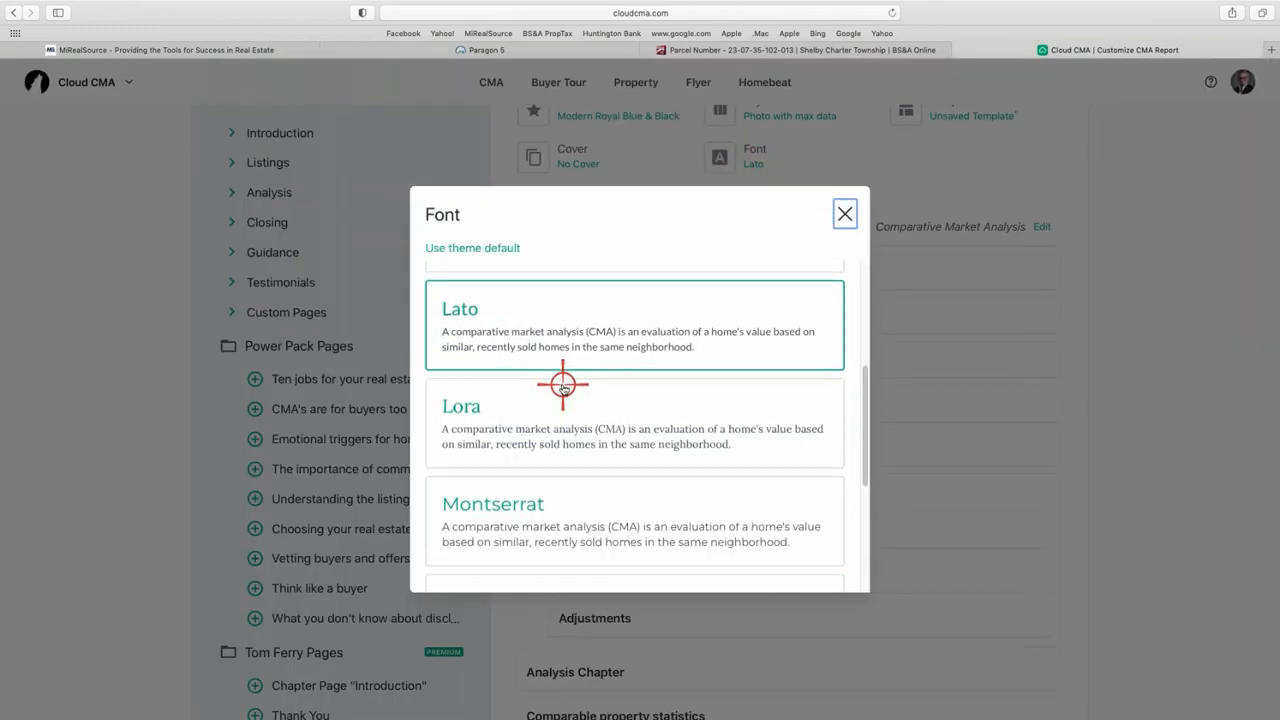
scroll(543, 463, up, 2)
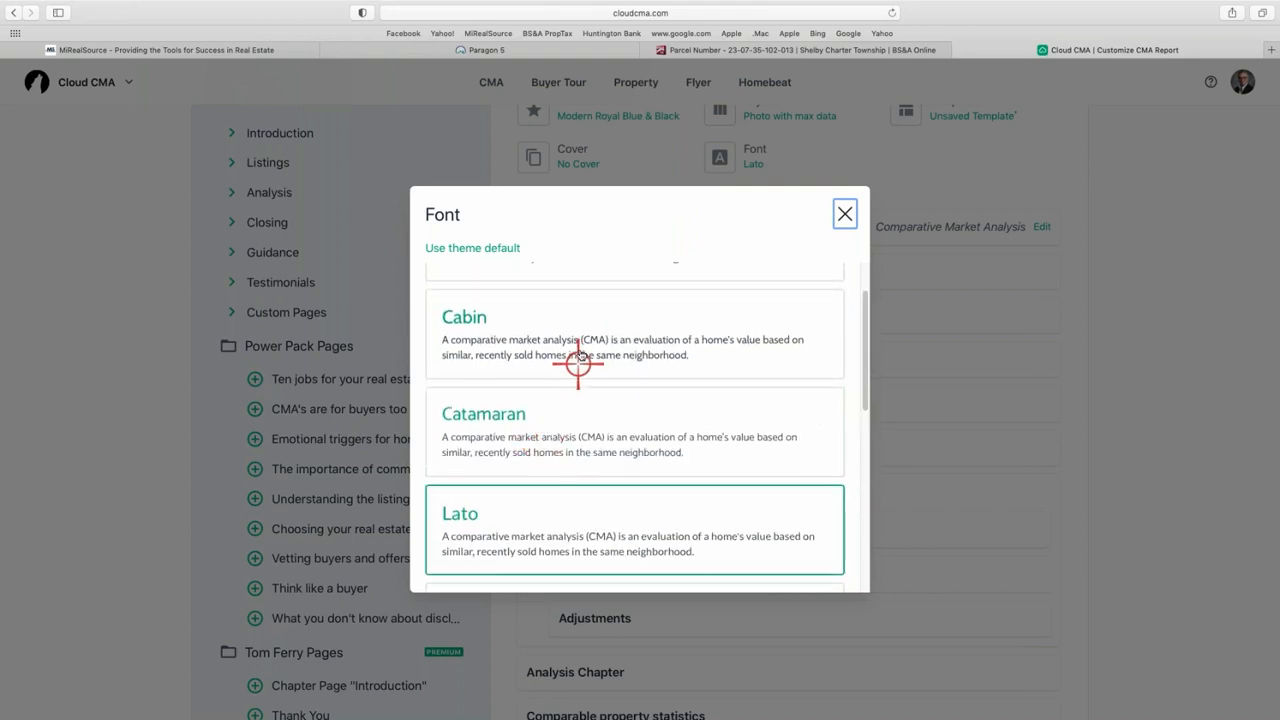
scroll(543, 433, down, 2)
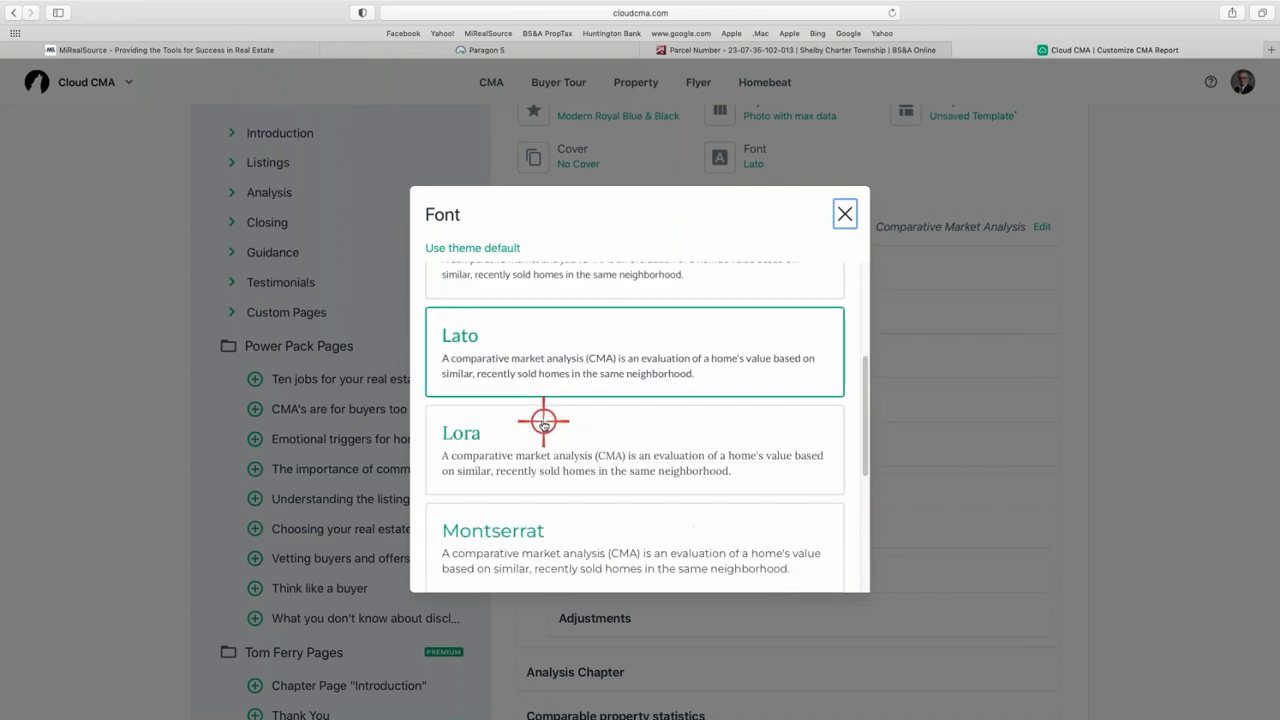
click(565, 543)
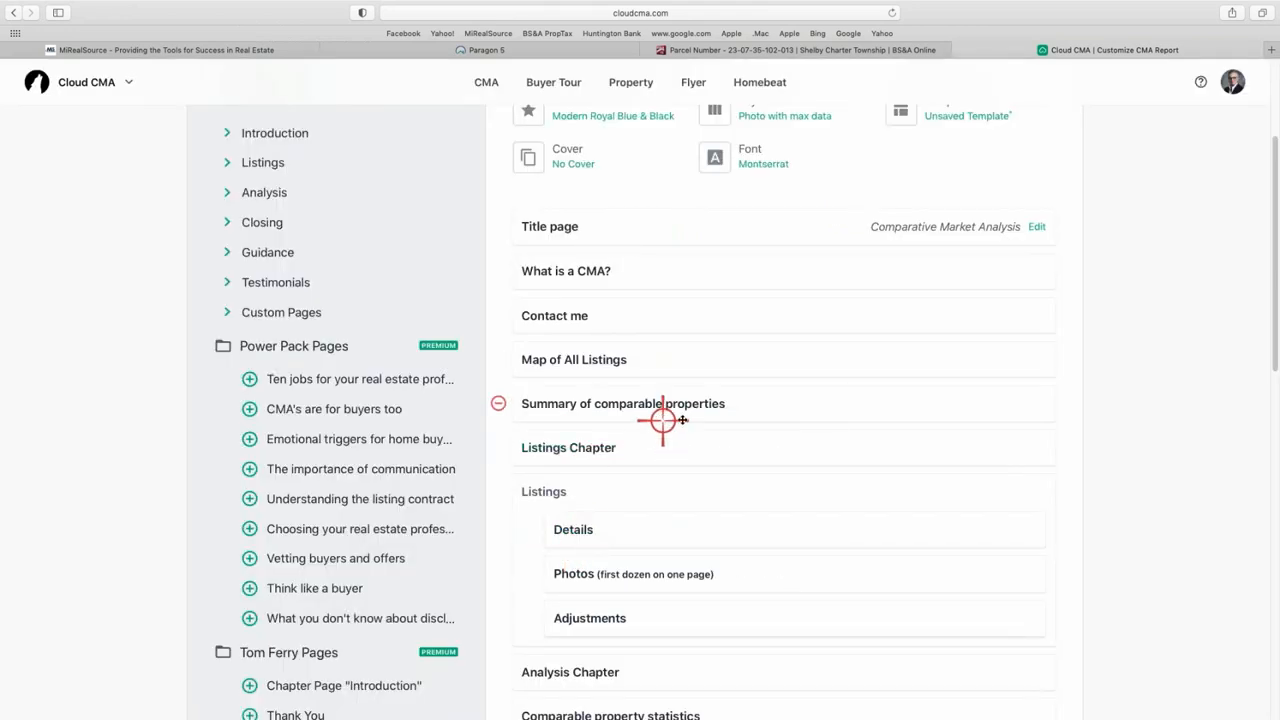
- Check the What is a CMA? page in PDF preview and close it
scroll(708, 367, down, 1)
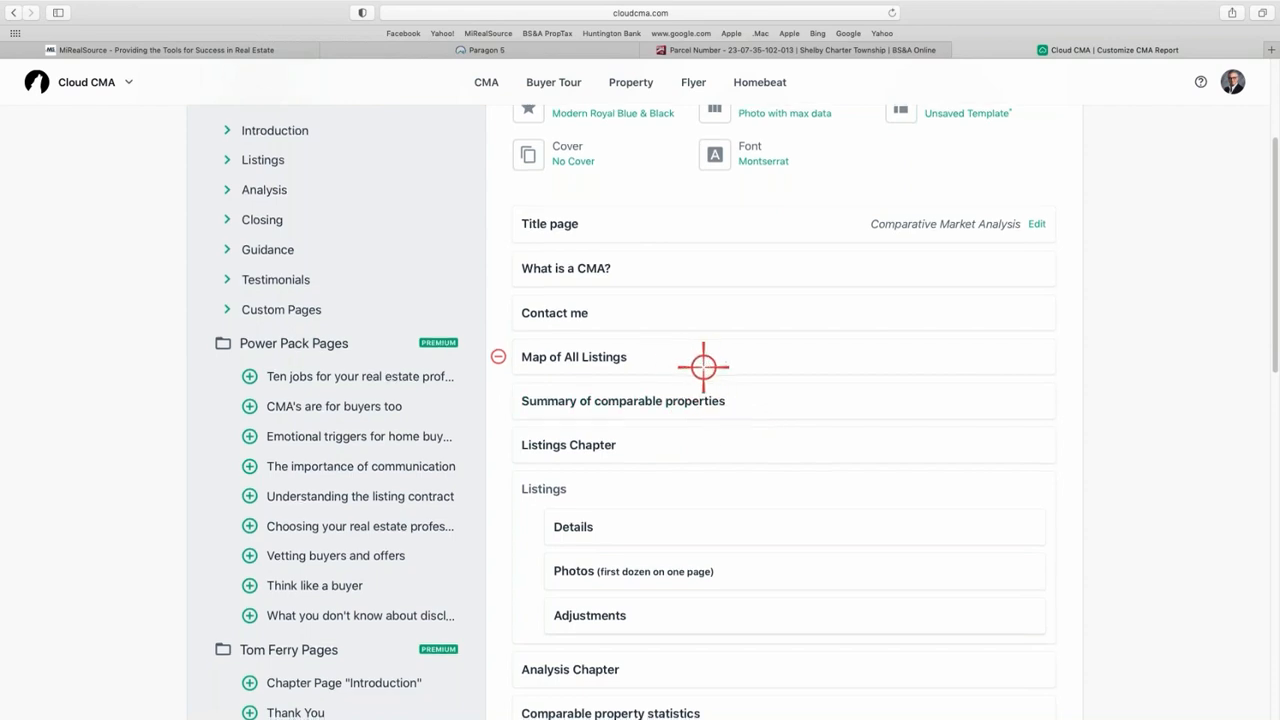
click(566, 258)
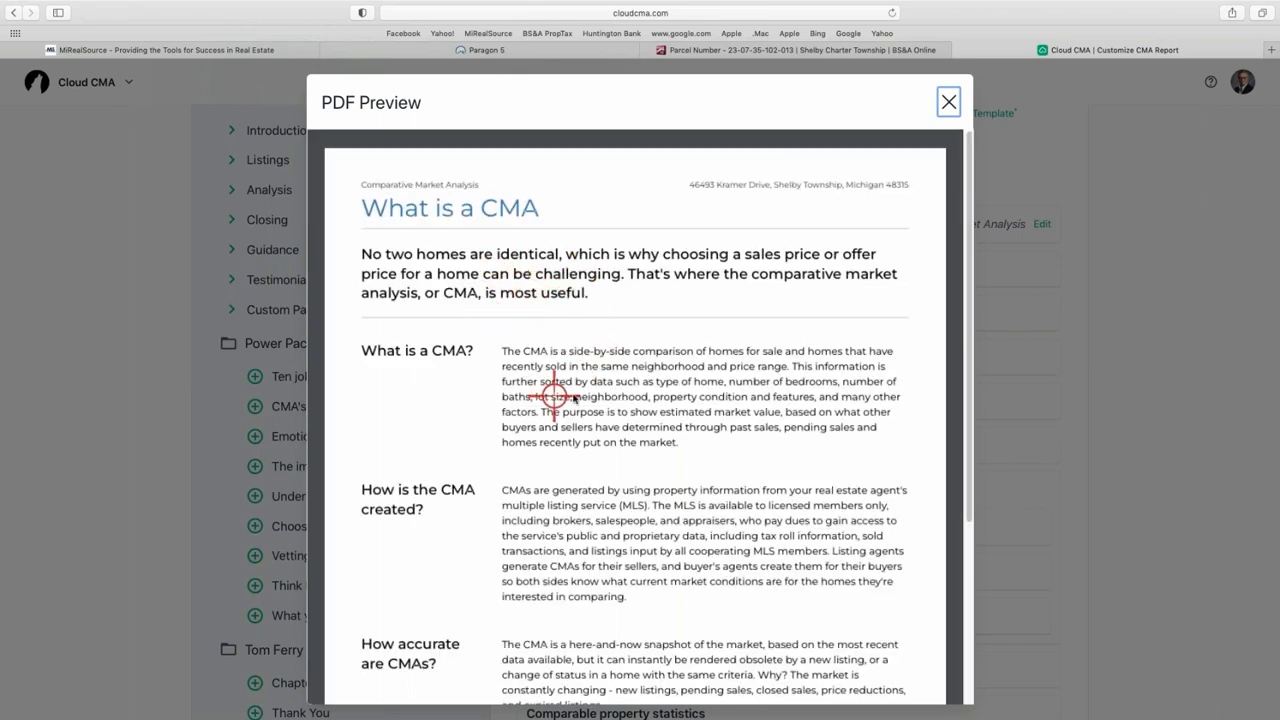
scroll(620, 360, down, 1)
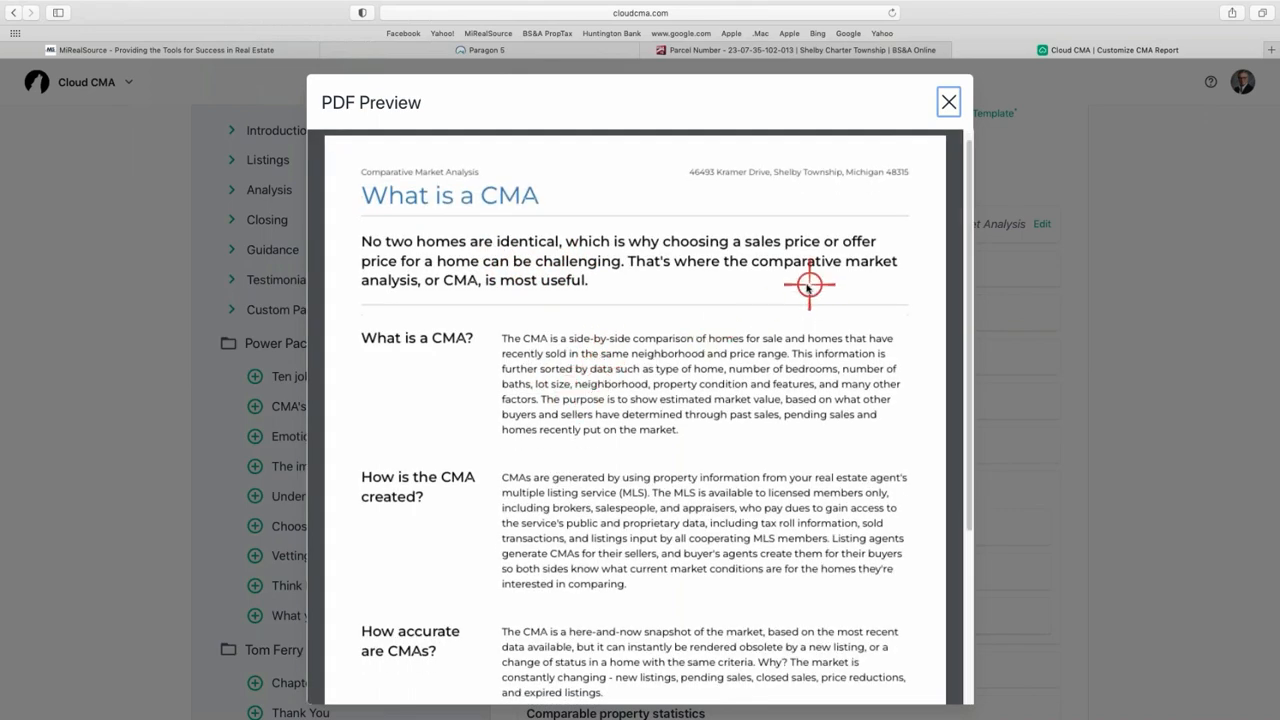
right_click(973, 98)
click(938, 106)
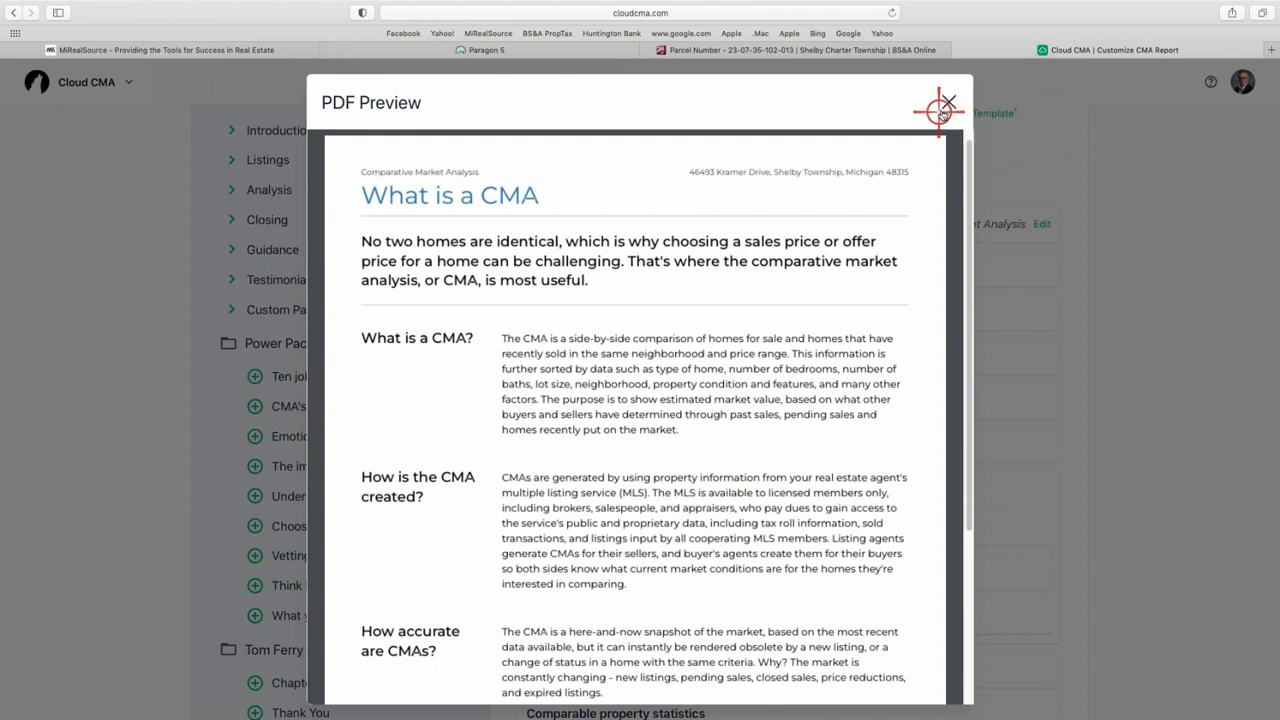
click(948, 102)
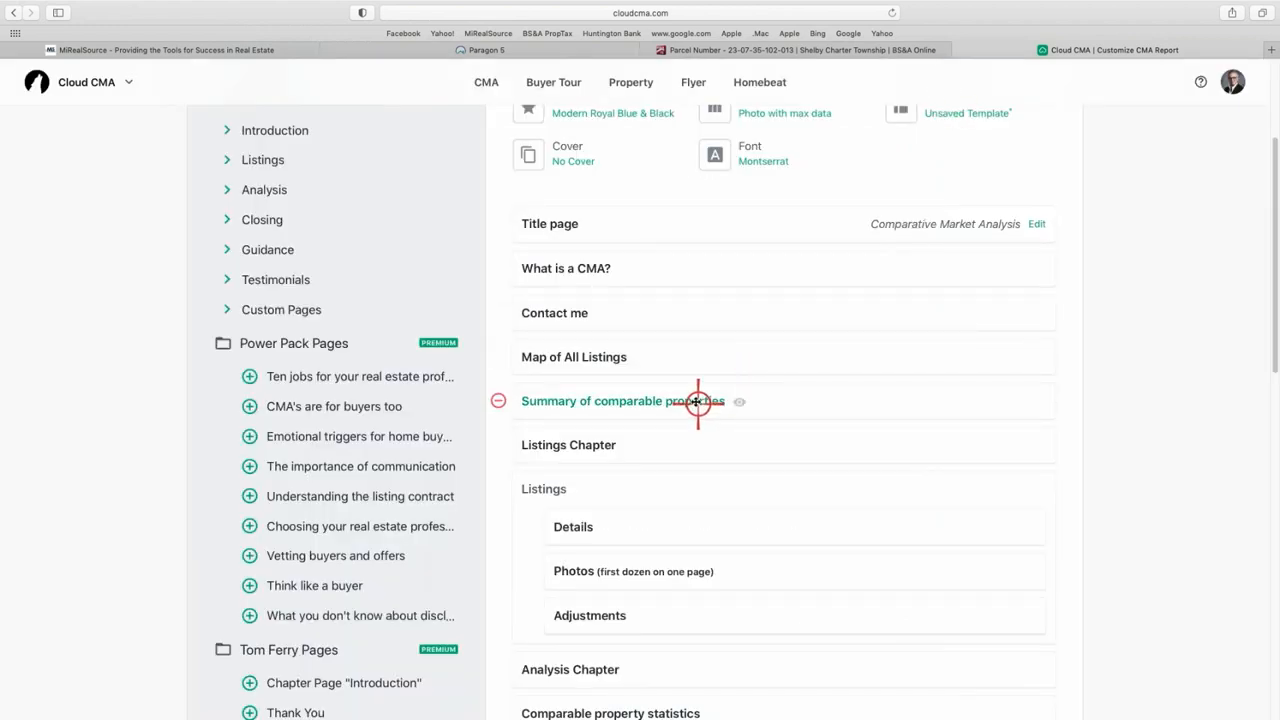
- Change the report font from Montserrat to Raleway
scroll(697, 403, up, 2)
click(767, 218)
scroll(614, 471, down, 3)
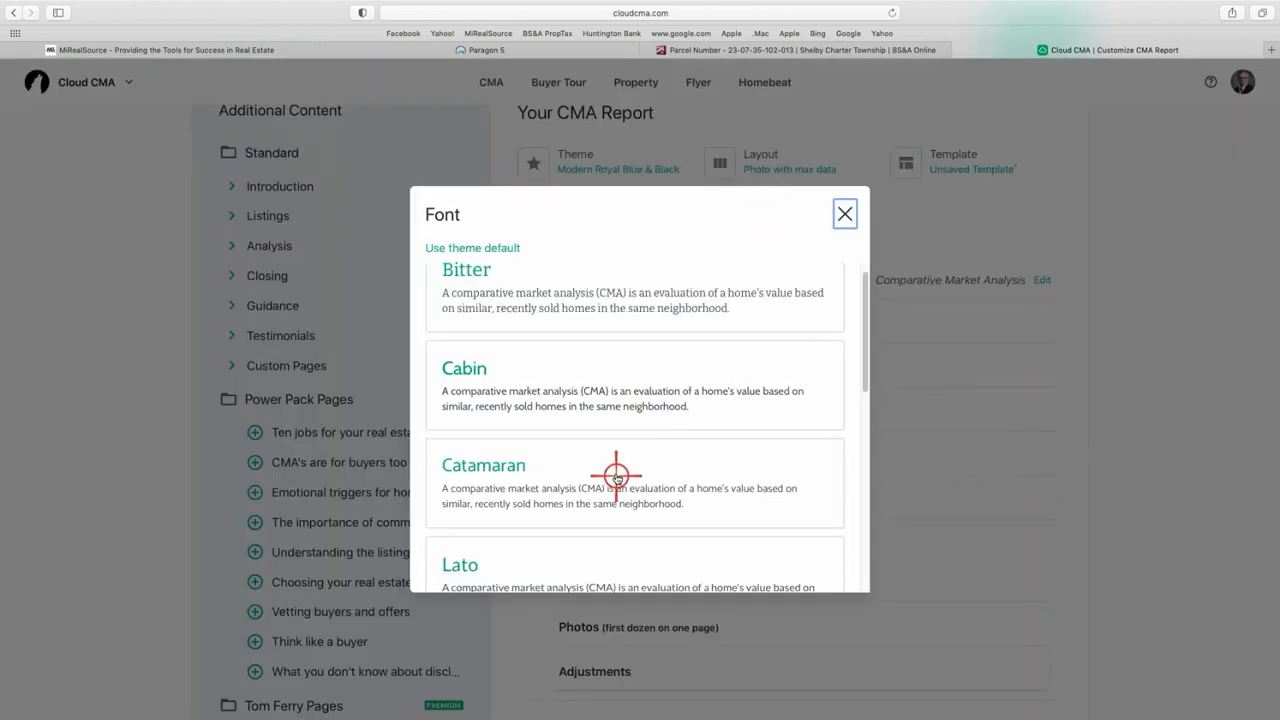
scroll(617, 477, down, 5)
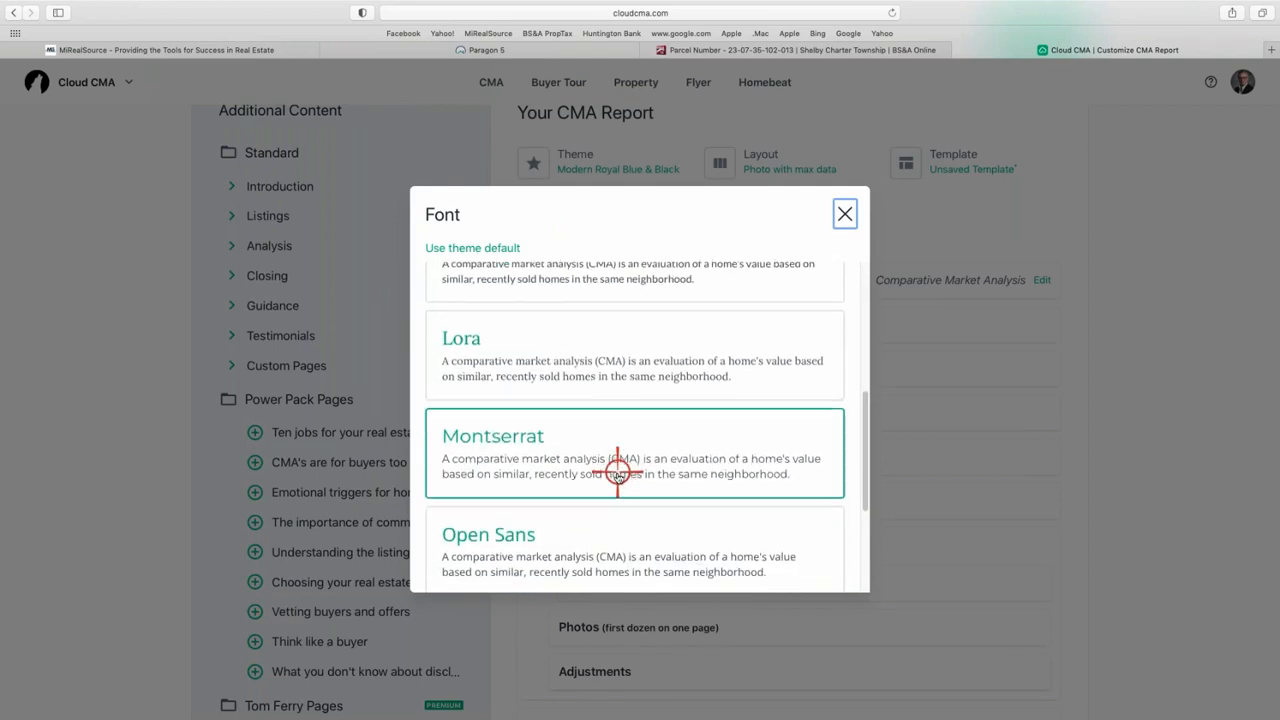
click(546, 550)
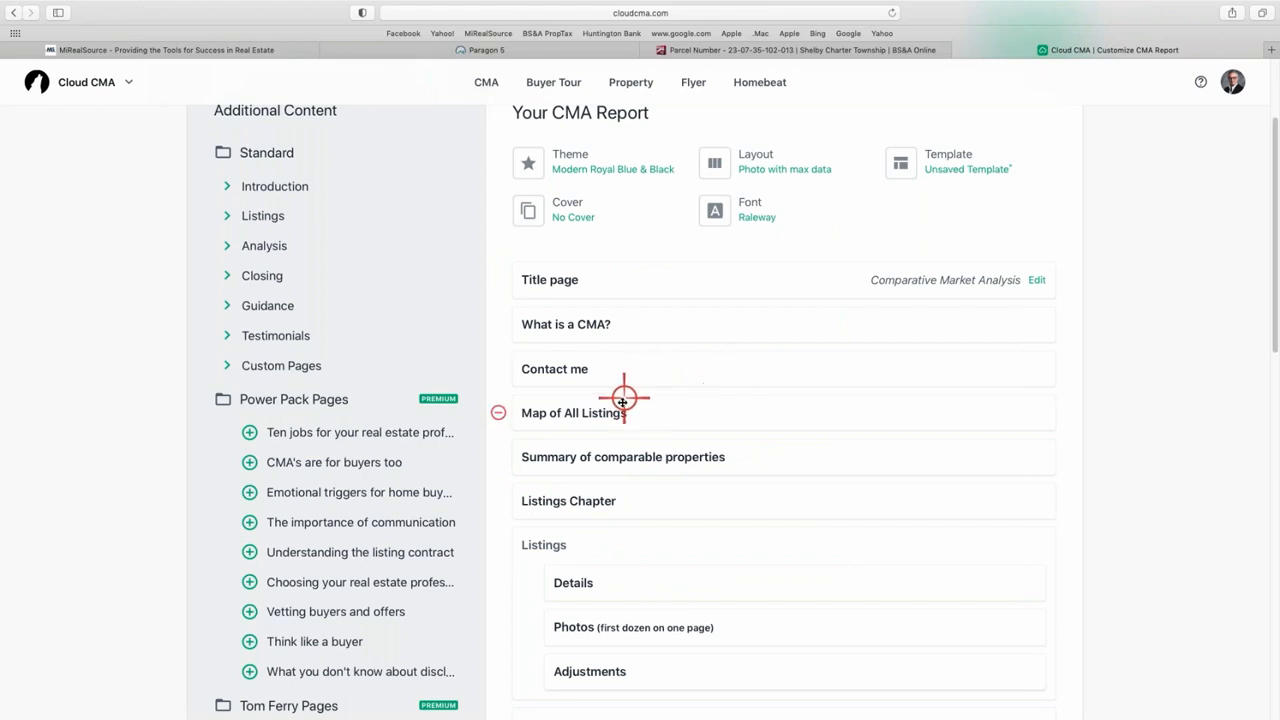
- Check the What is a CMA? page in PDF preview and close it
click(605, 325)
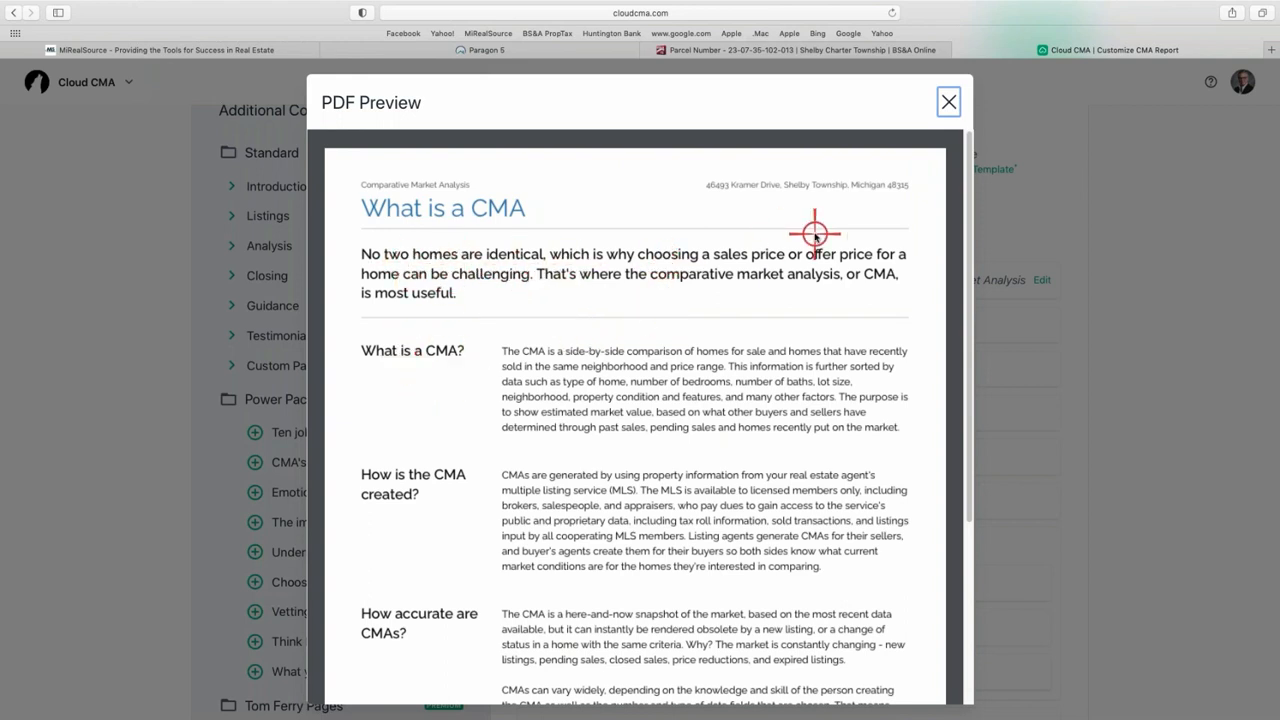
click(946, 106)
mouse_move(674, 363)
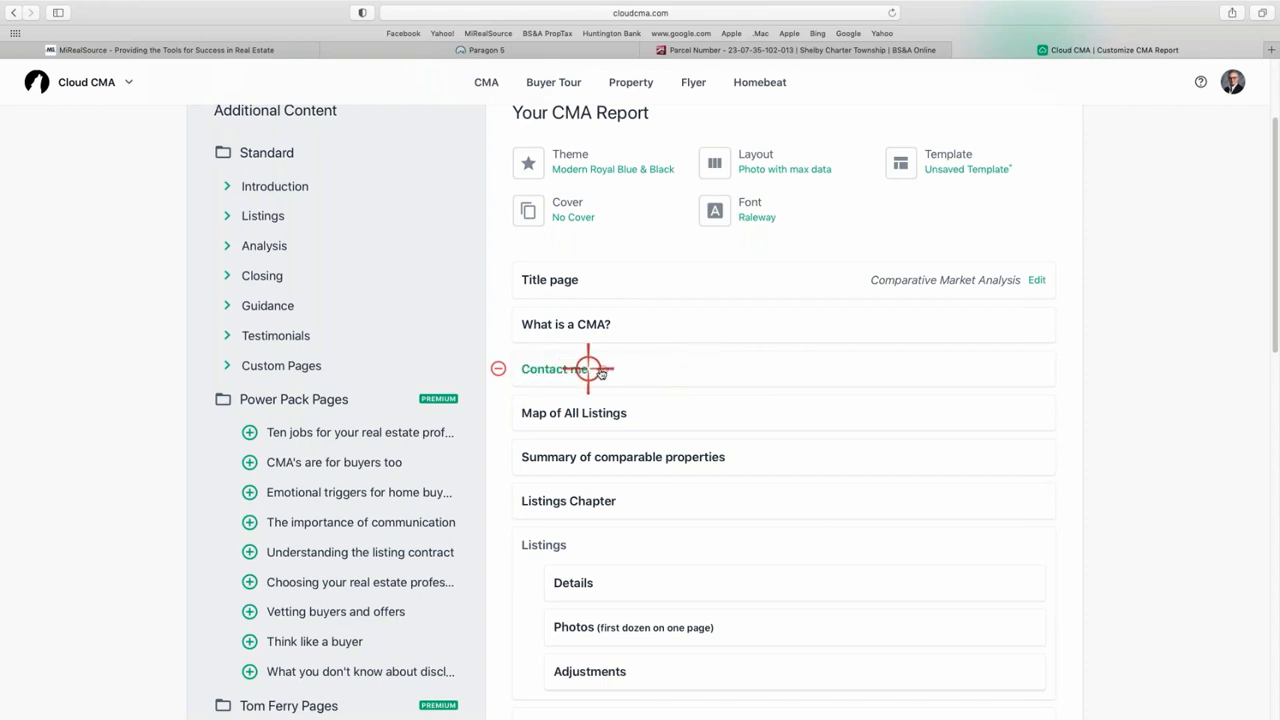
click(551, 369)
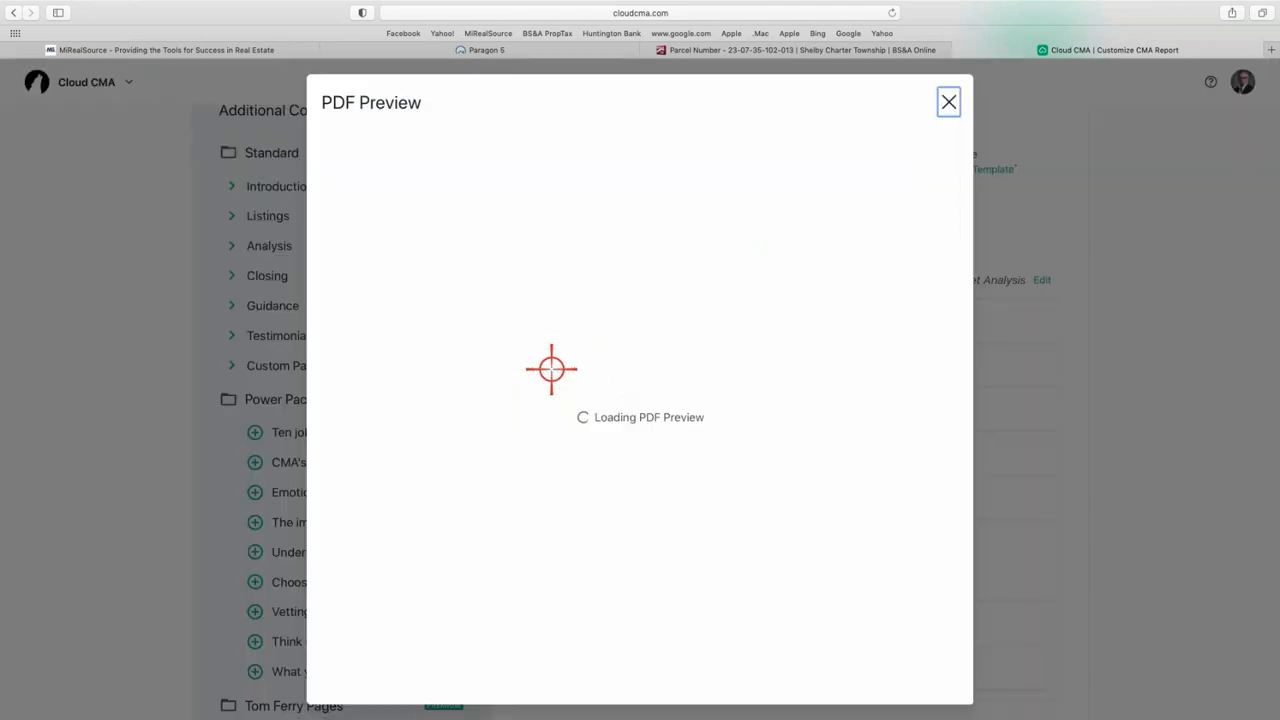
scroll(600, 350, down, 3)
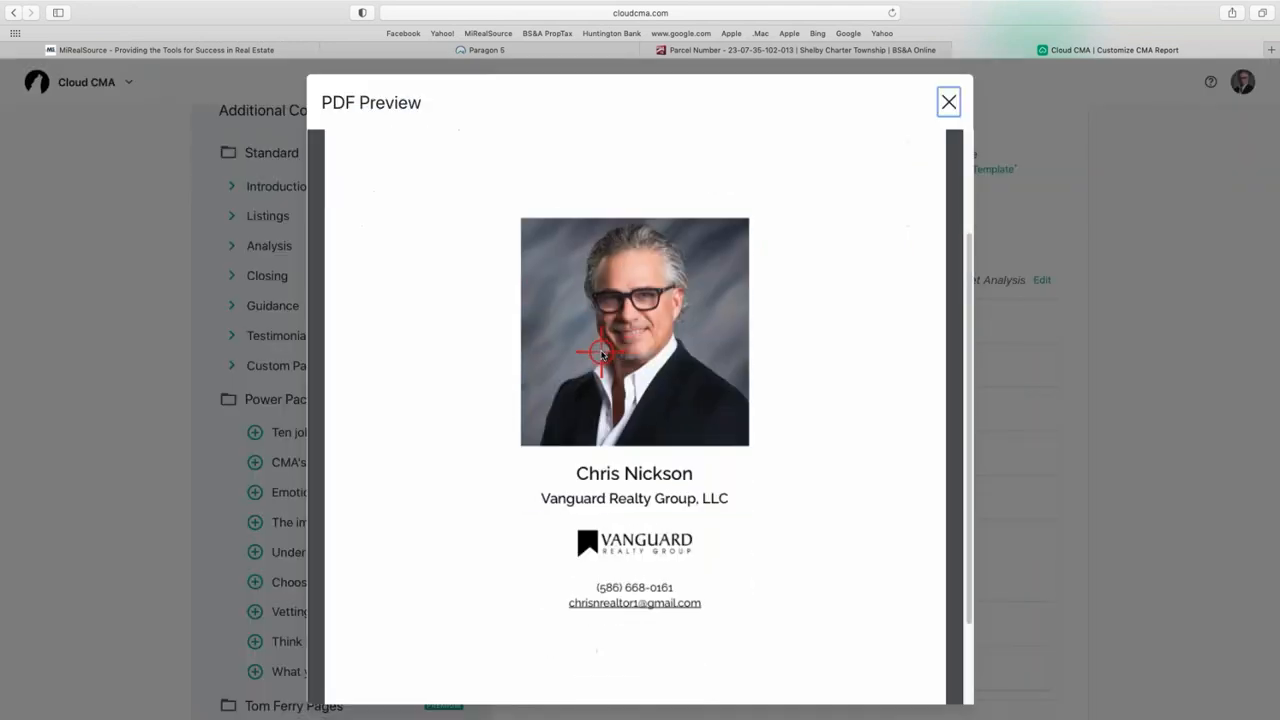
scroll(677, 463, up, 2)
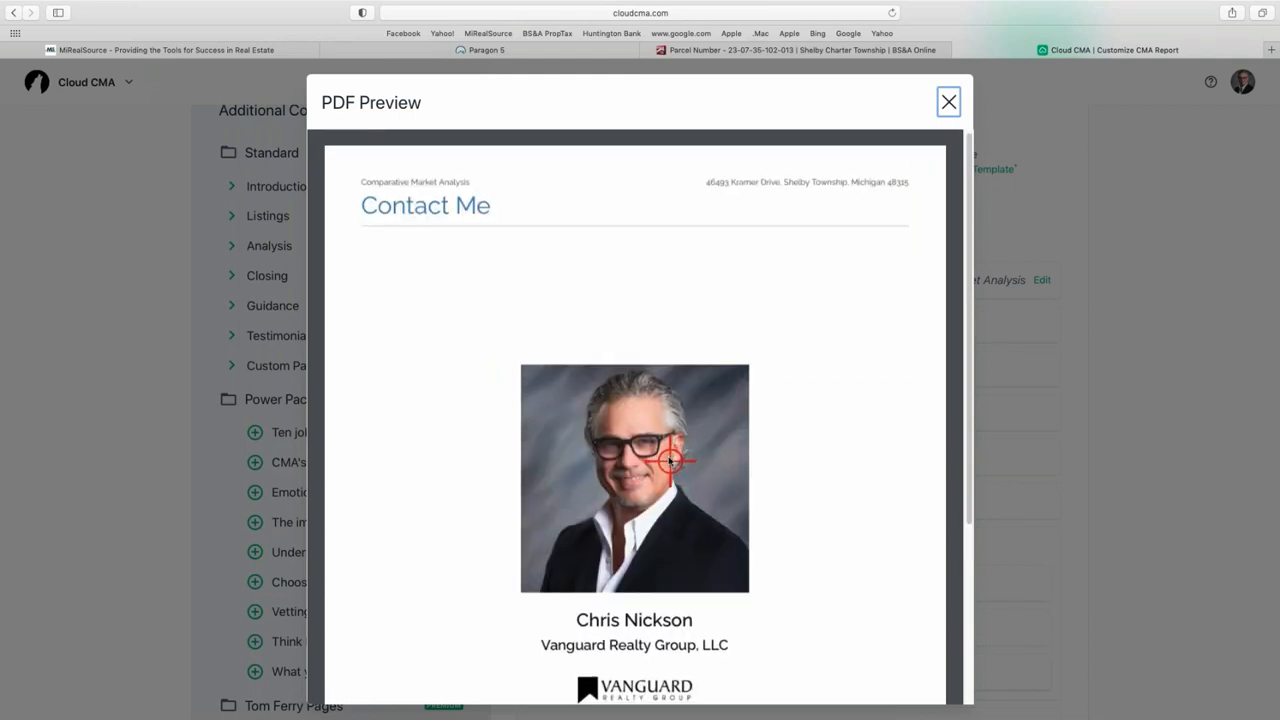
scroll(680, 462, down, 4)
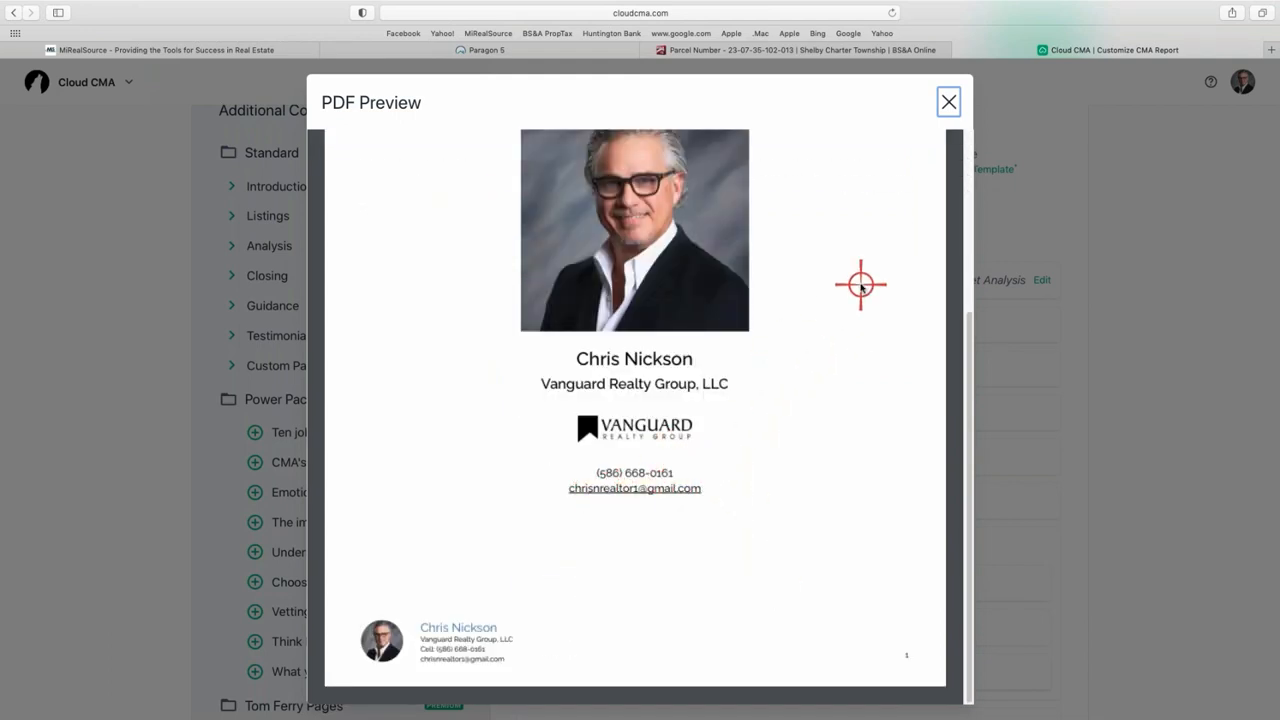
click(951, 101)
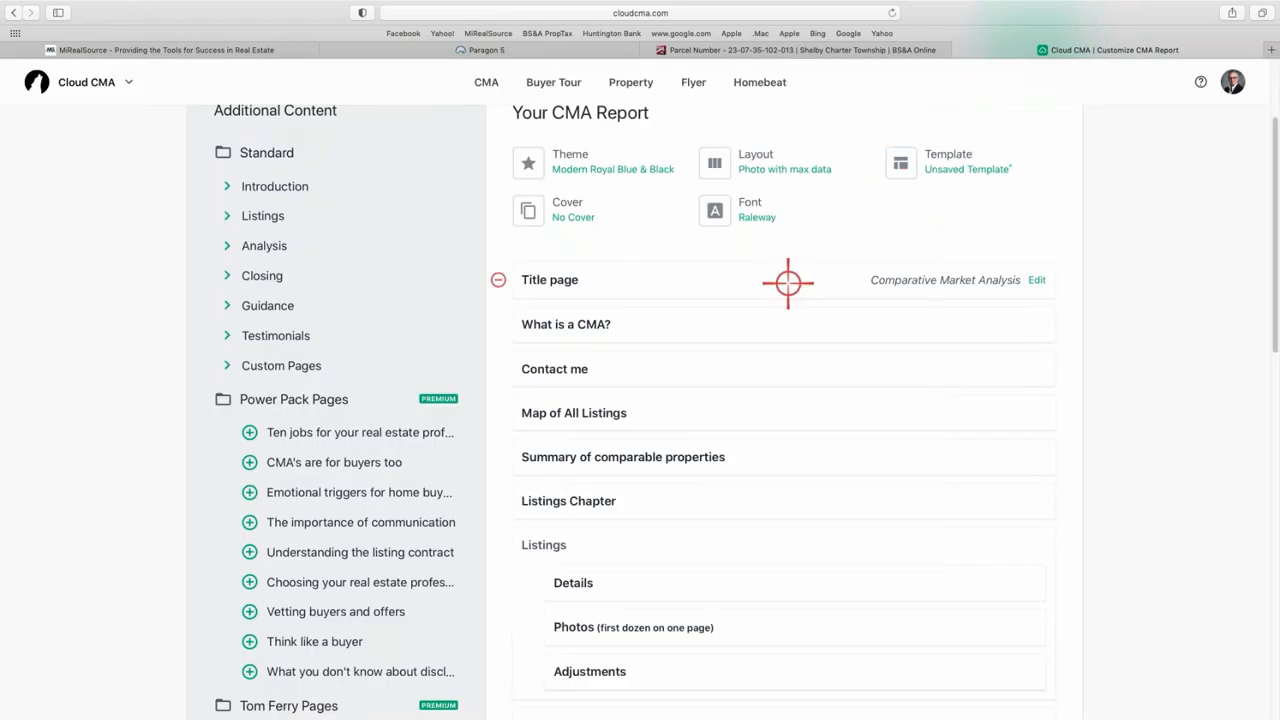
click(766, 203)
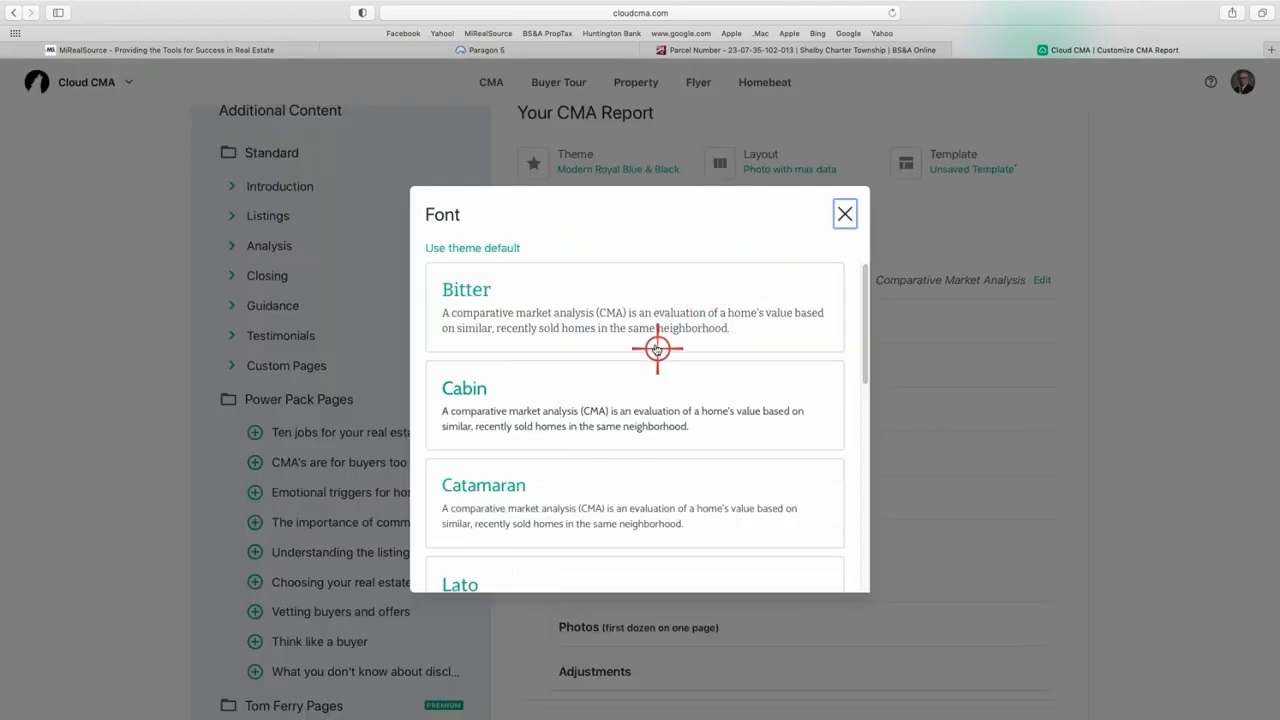
scroll(655, 350, down, 5)
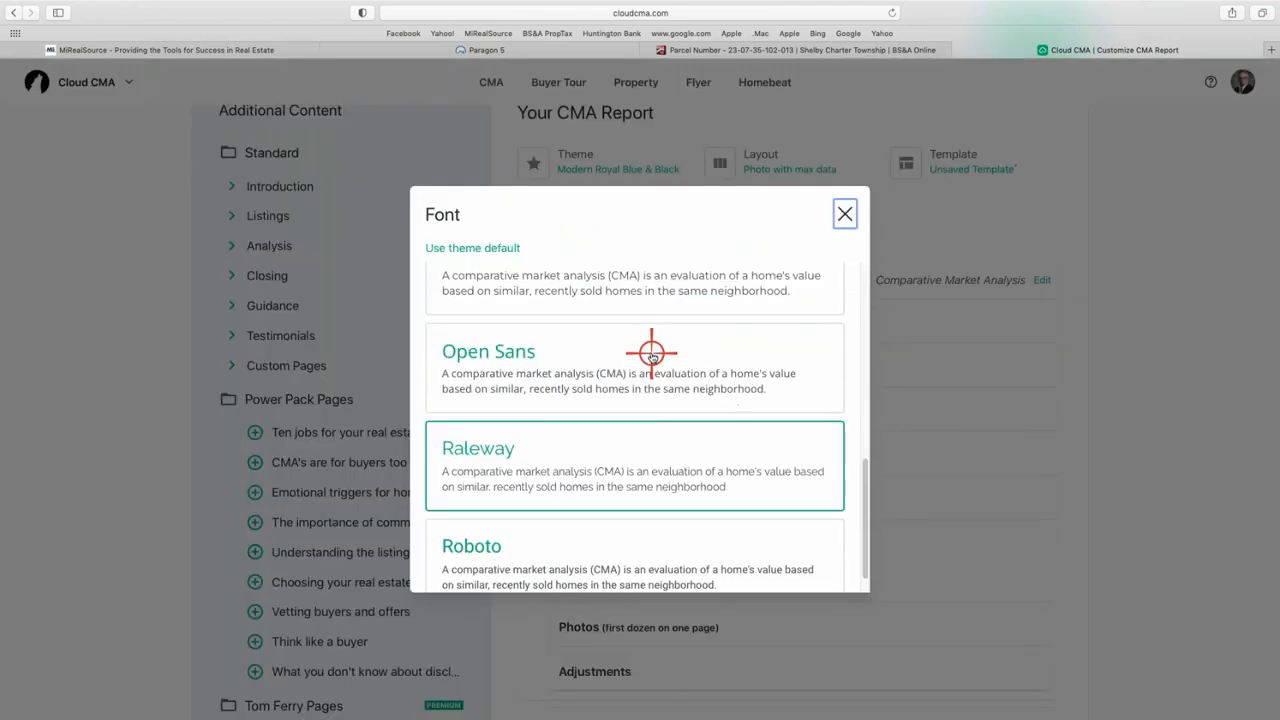
click(597, 374)
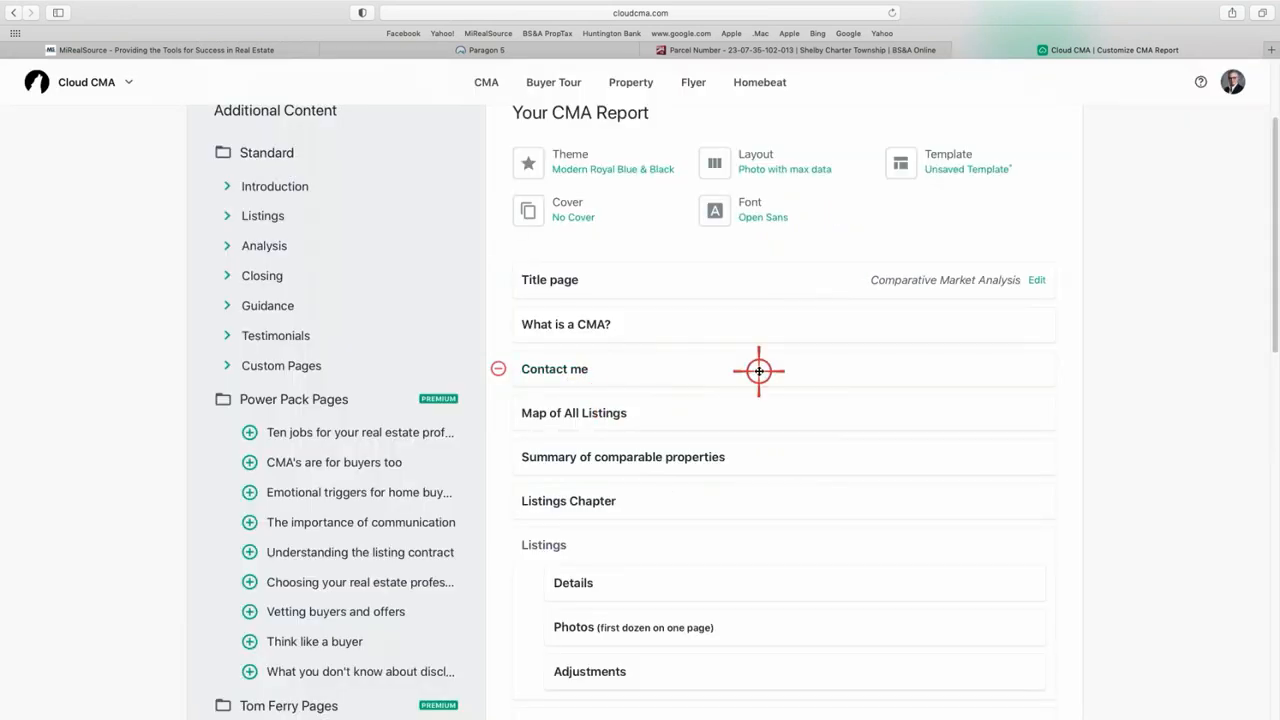
click(590, 370)
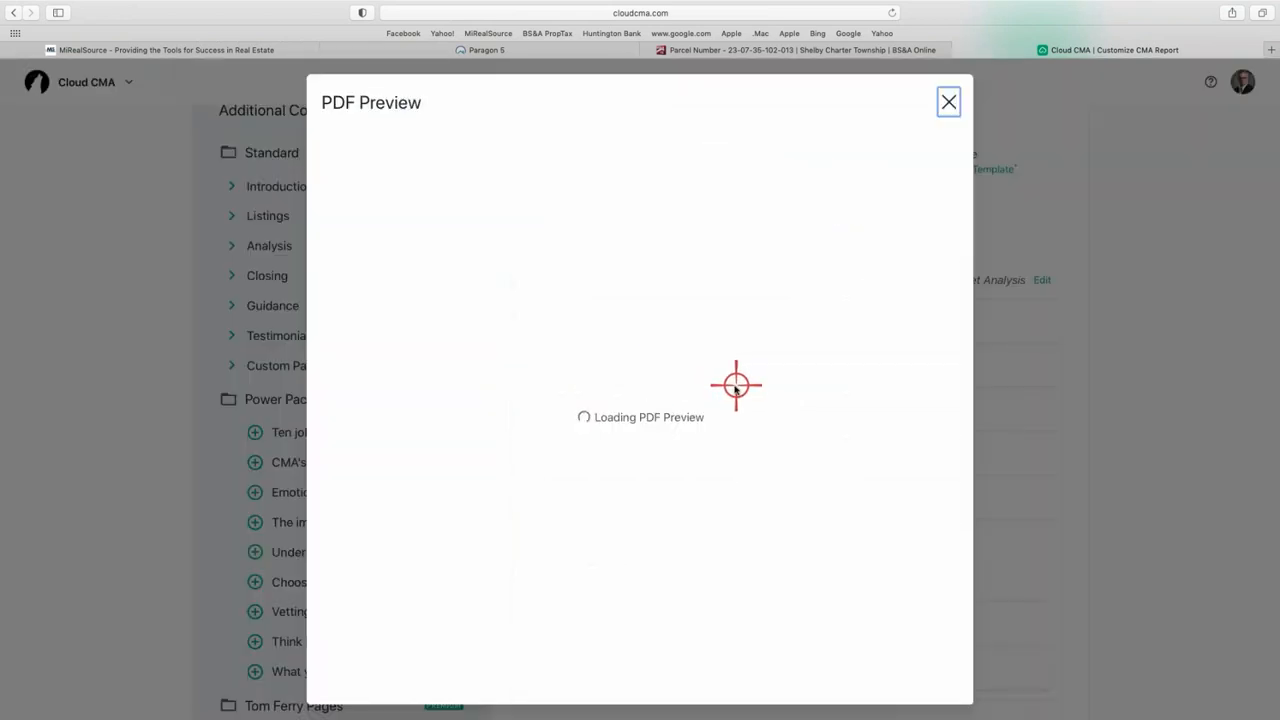
scroll(712, 386, down, 3)
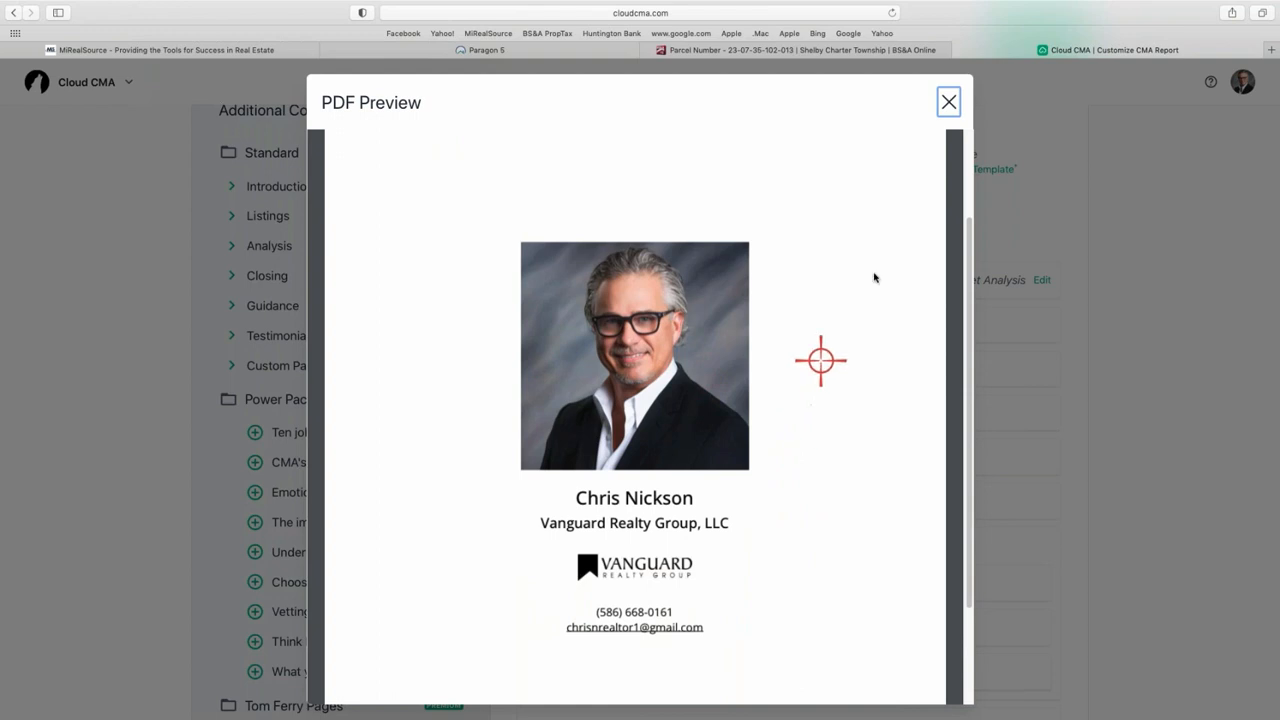
click(948, 101)
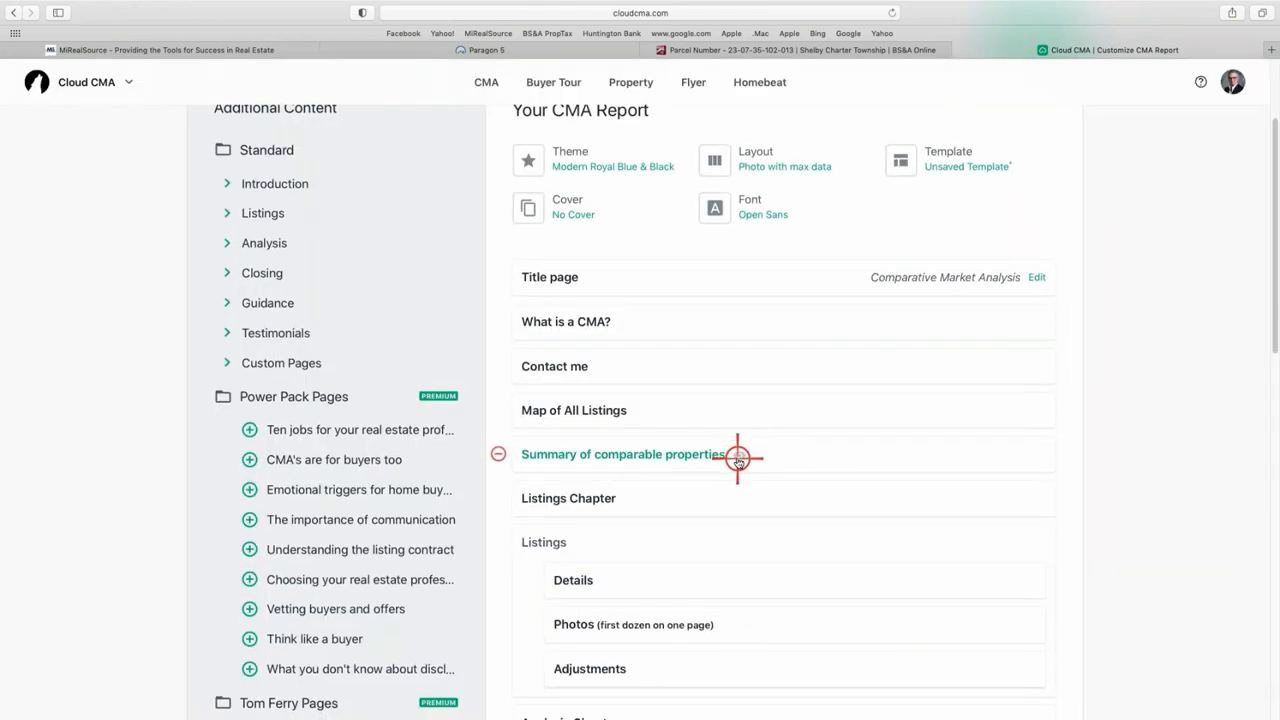
scroll(734, 457, down, 1)
scroll(731, 463, down, 4)
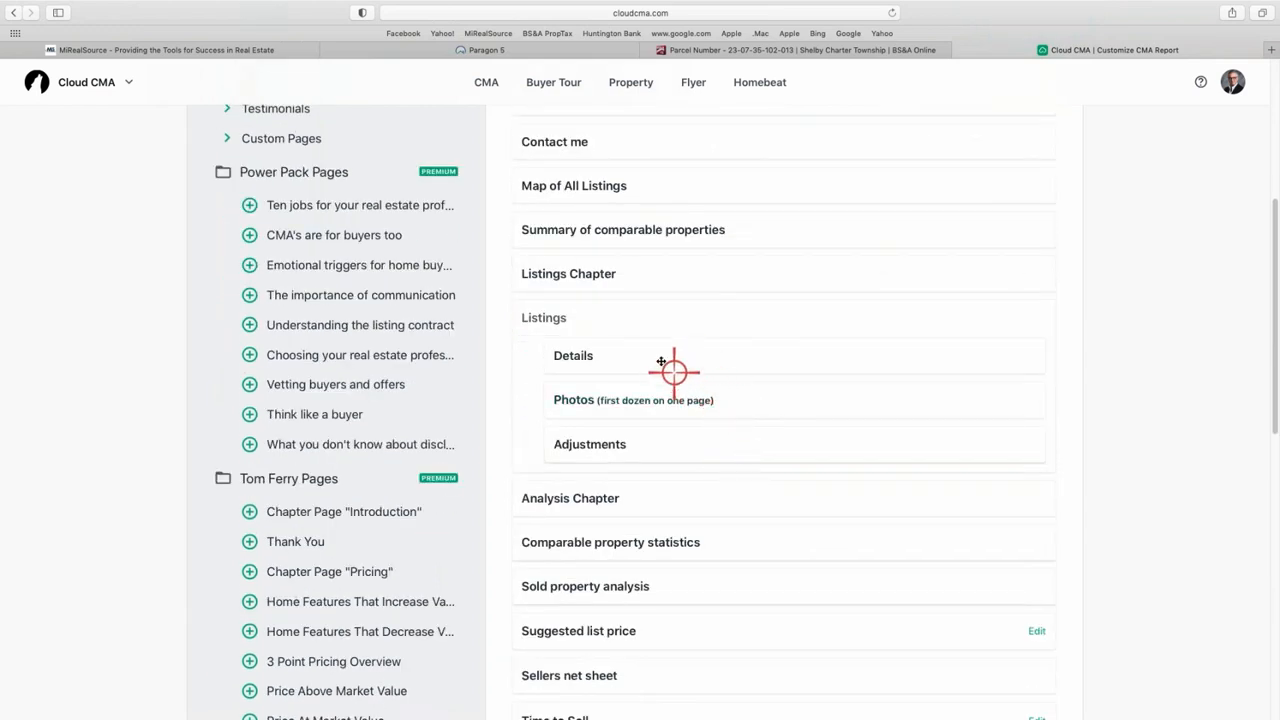
click(572, 273)
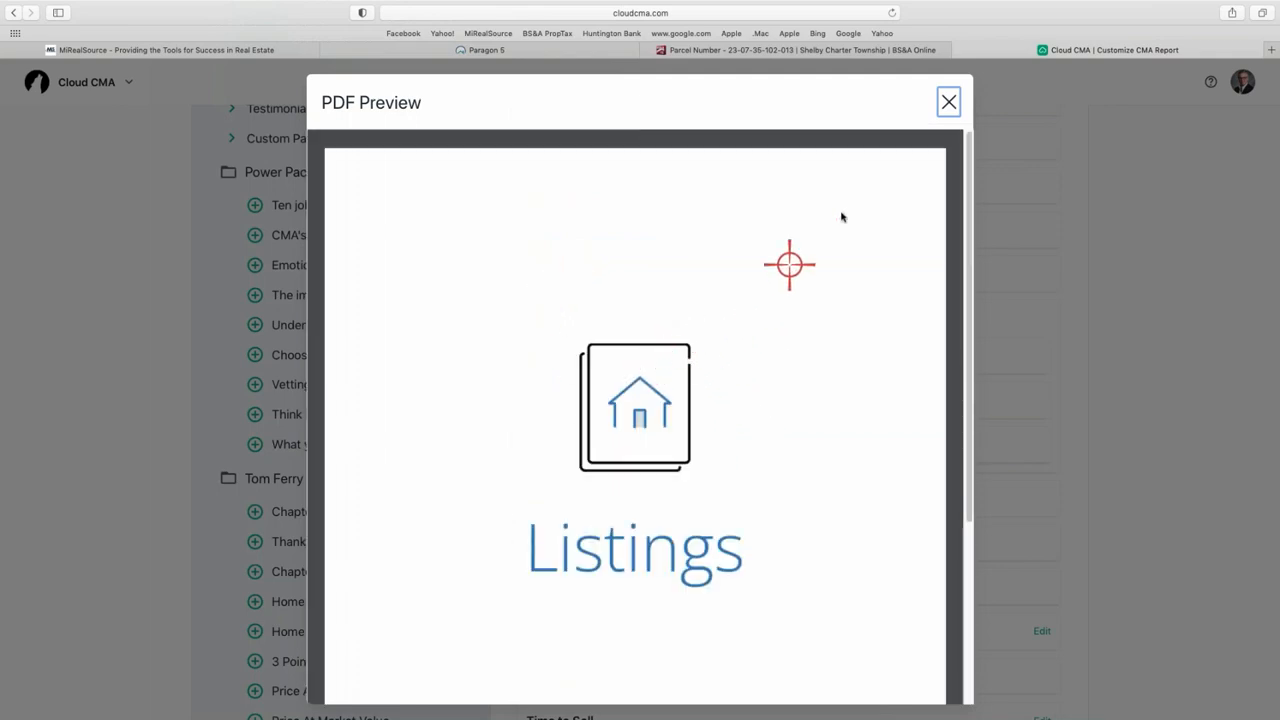
click(948, 103)
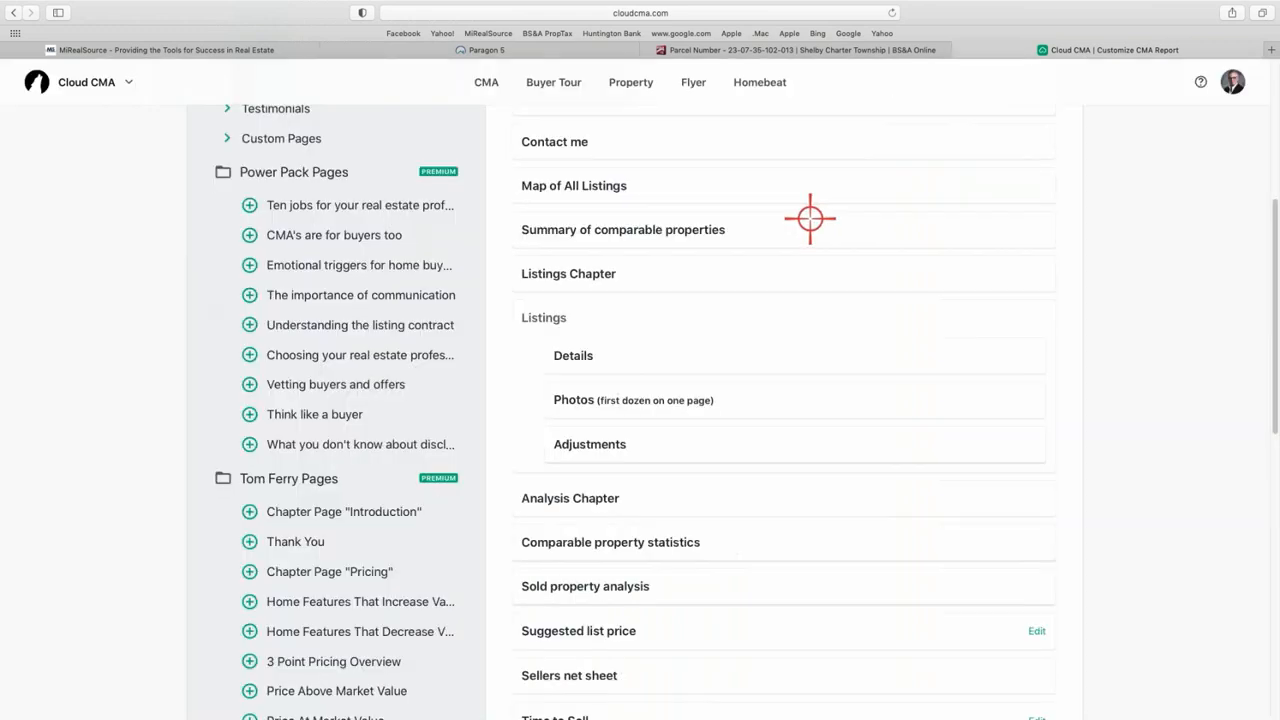
mouse_move(583, 344)
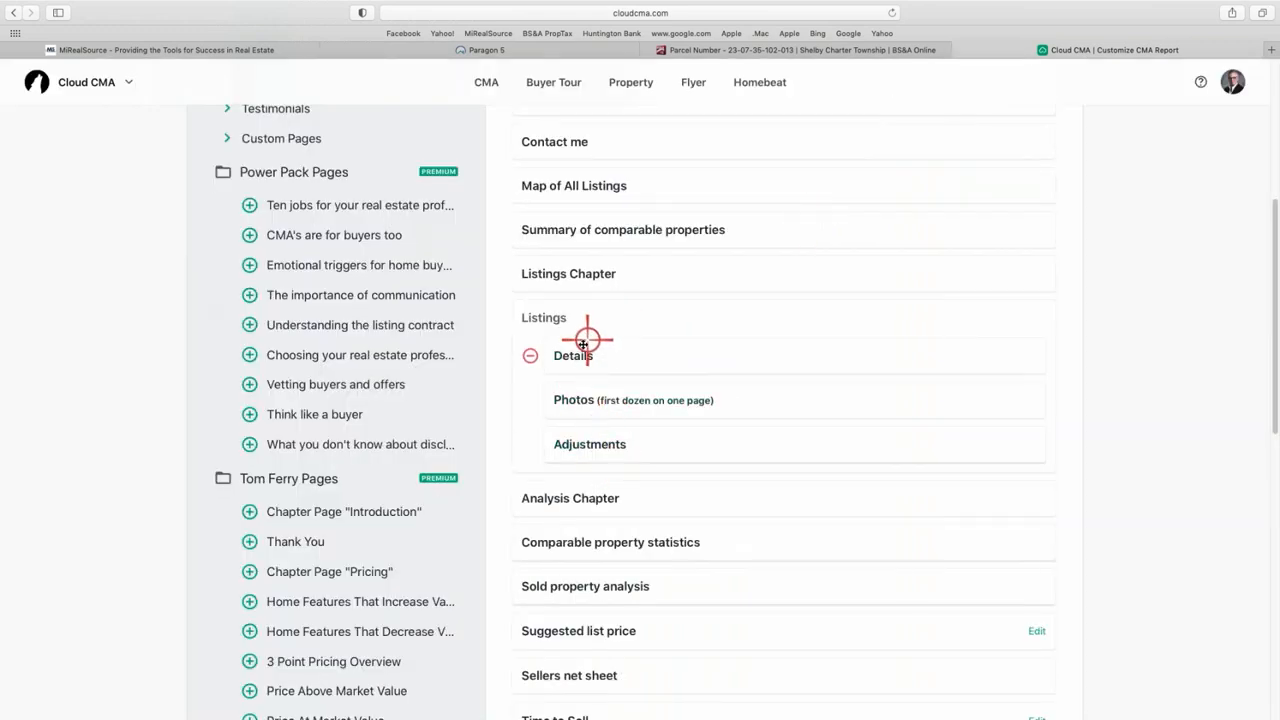
click(585, 402)
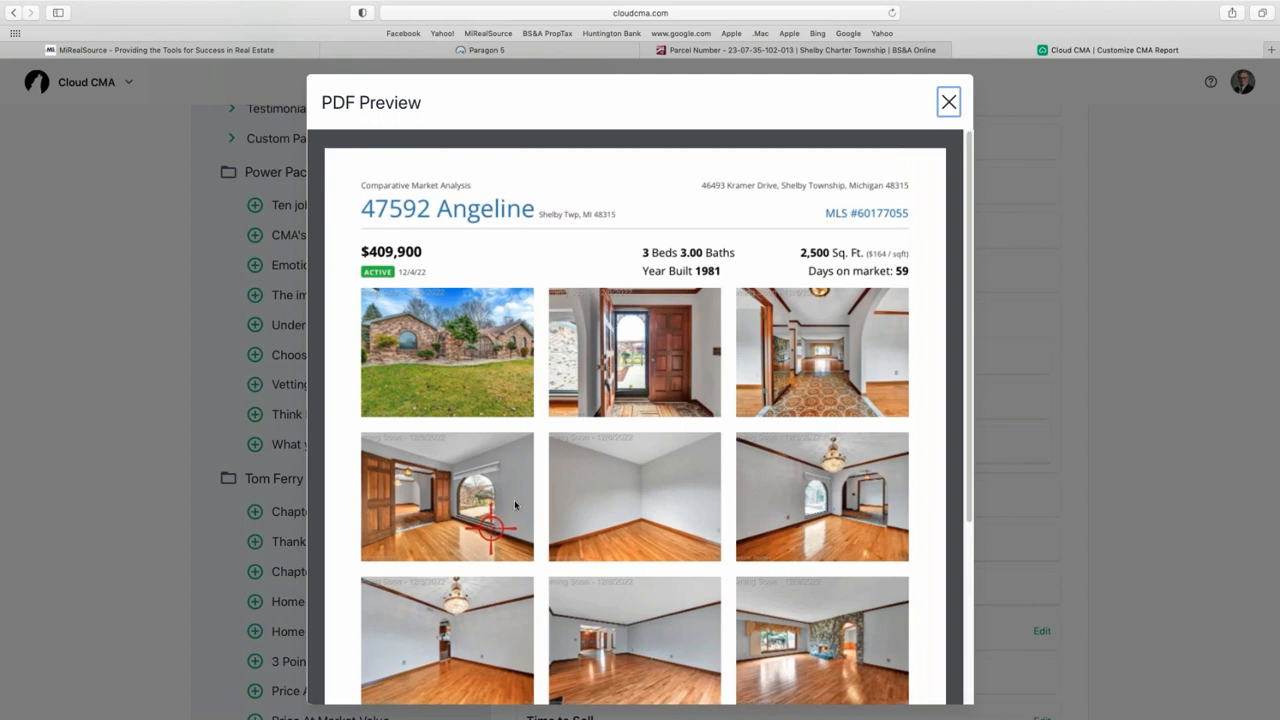
scroll(637, 357, down, 5)
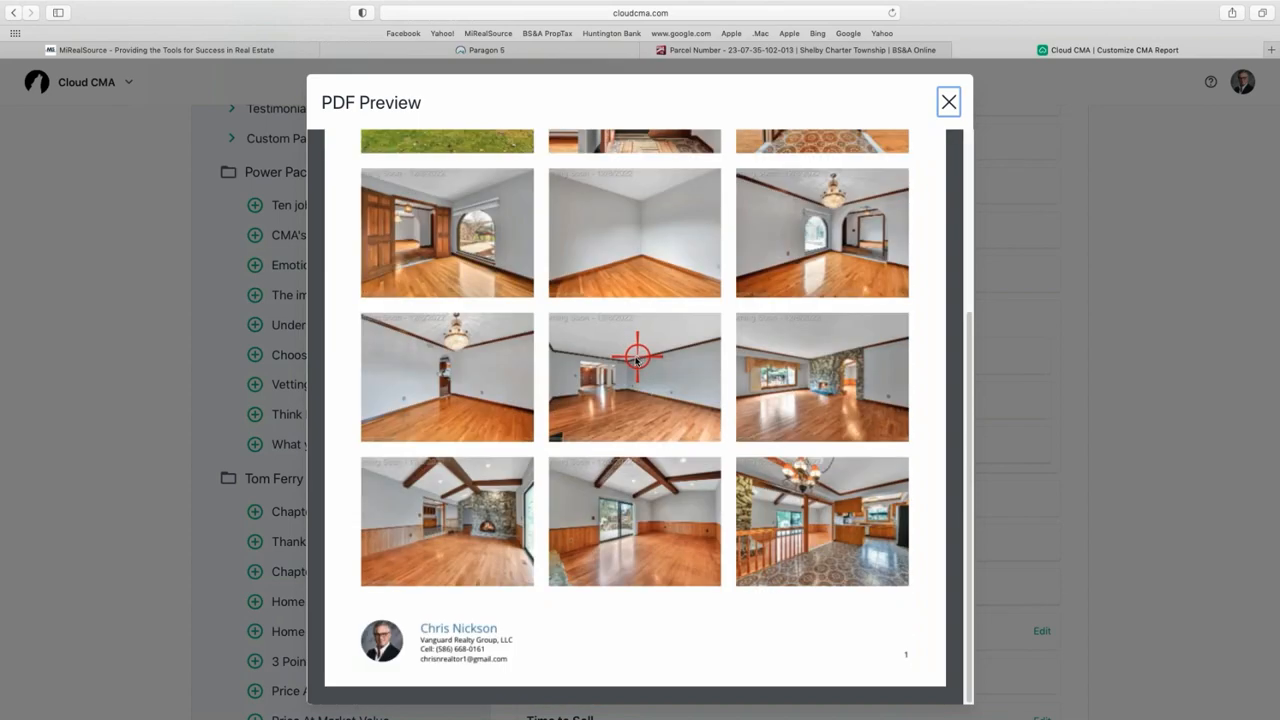
scroll(636, 357, up, 4)
scroll(636, 357, down, 3)
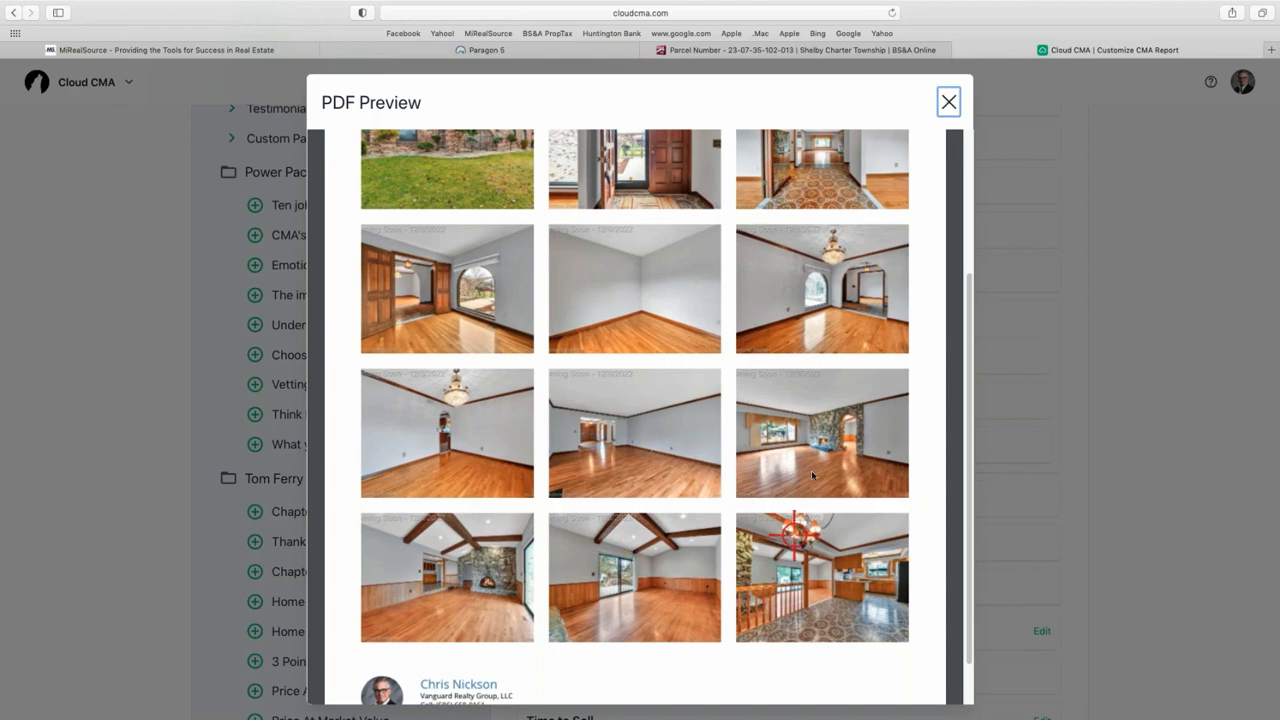
scroll(834, 374, up, 4)
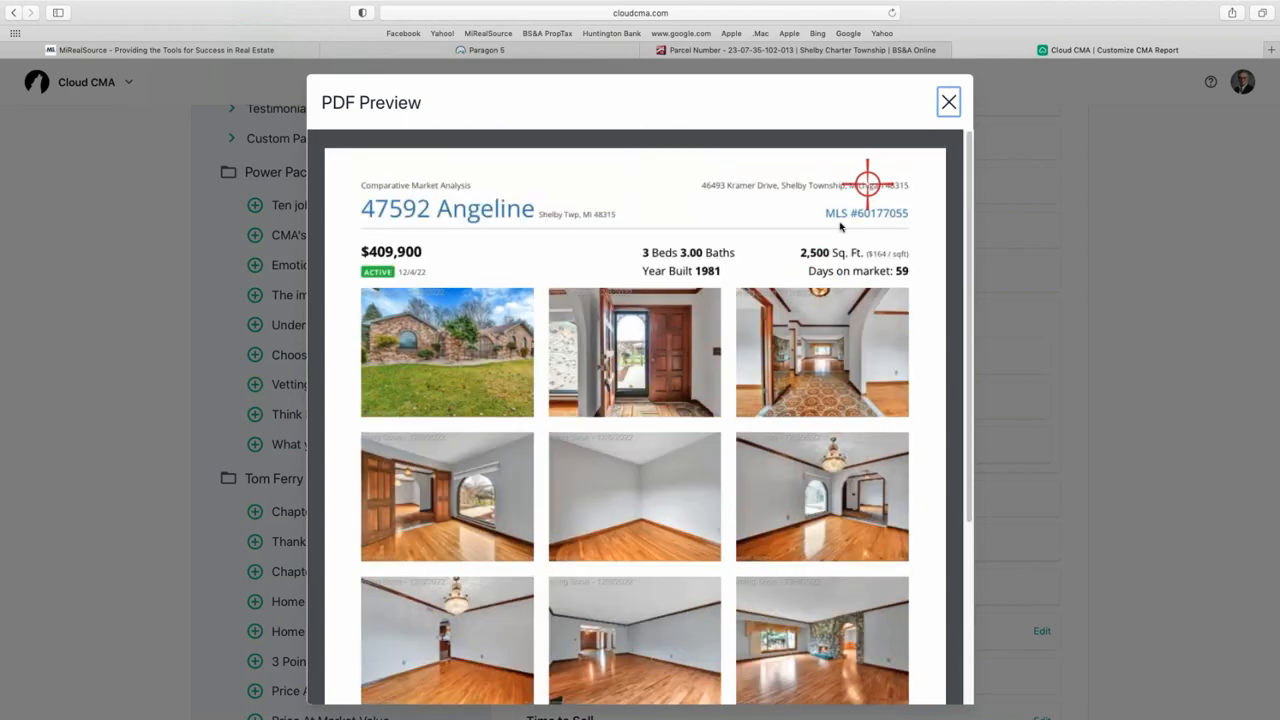
click(946, 100)
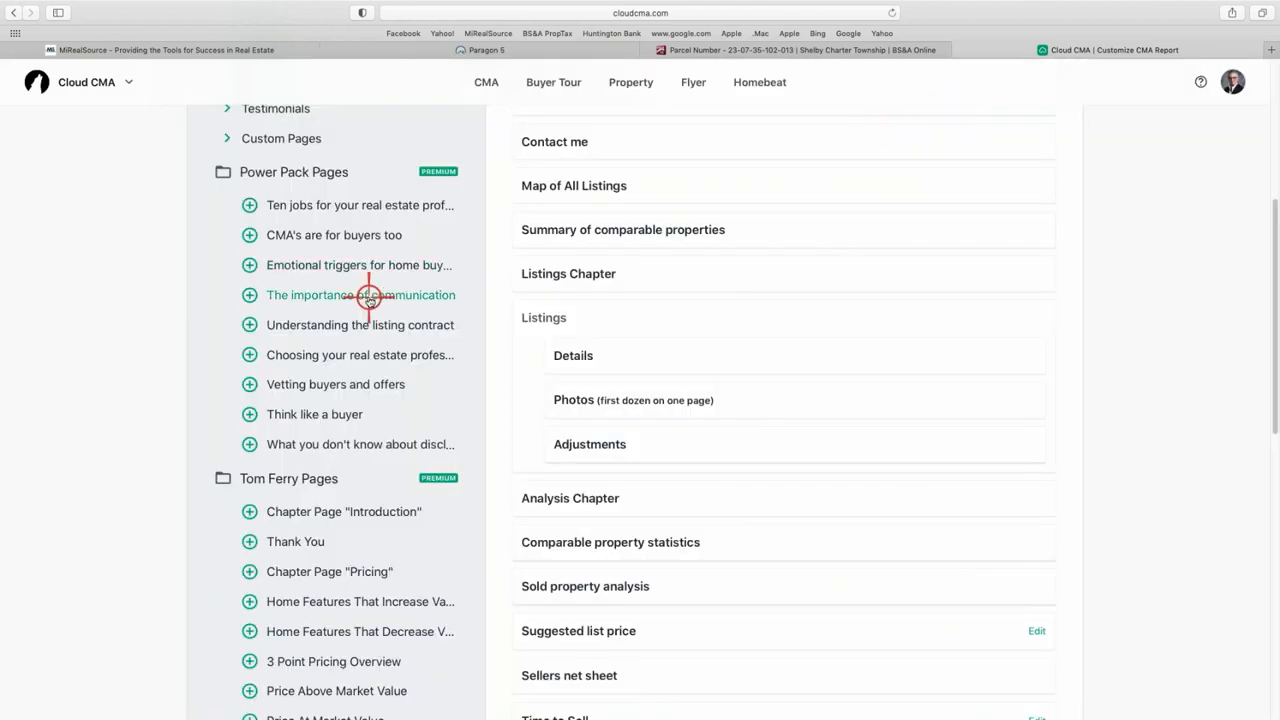
scroll(366, 294, up, 4)
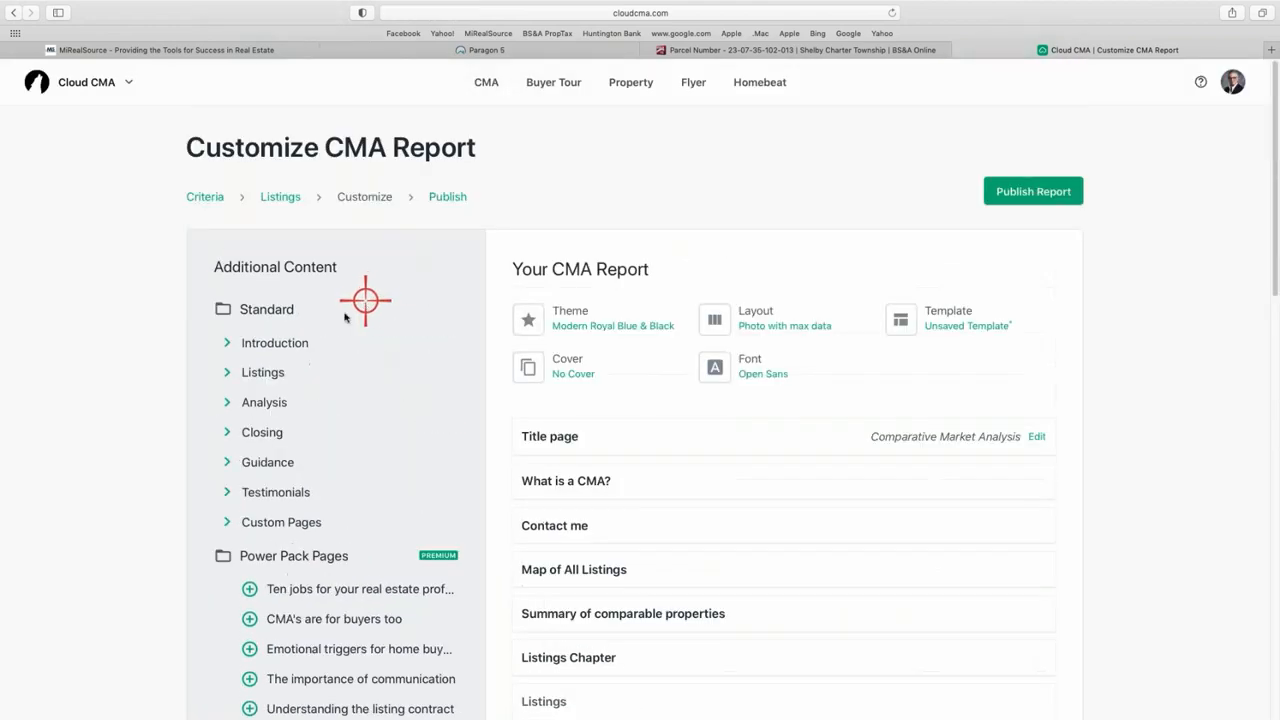
- Add the More photos (all the rest) page into the Listings group between Photos and Adjustments
click(243, 343)
click(243, 343)
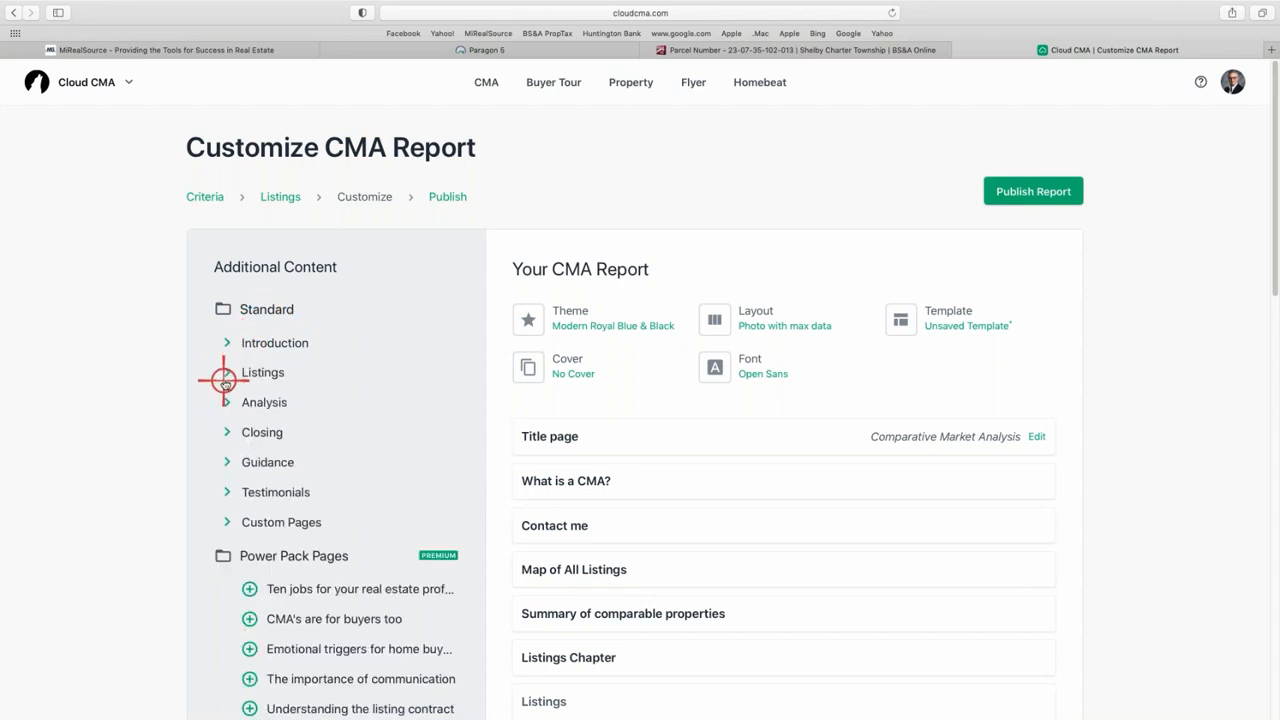
click(226, 373)
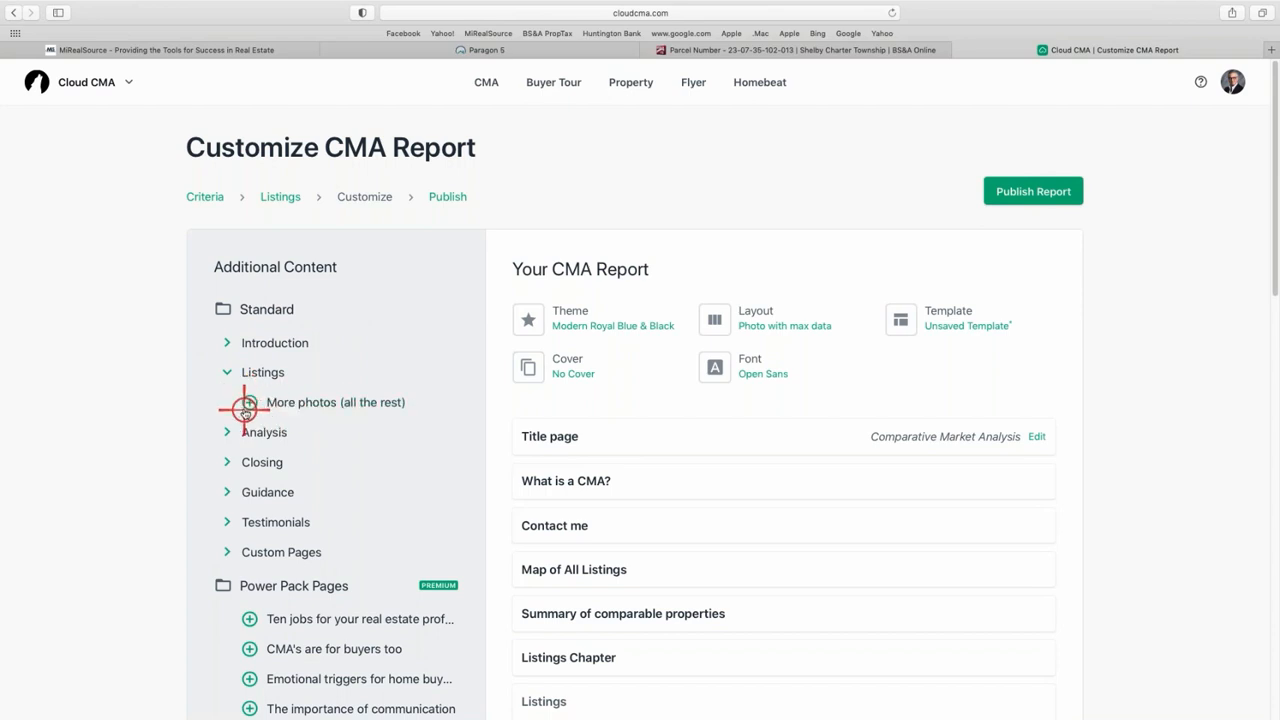
drag(249, 402, 728, 512)
scroll(728, 512, down, 5)
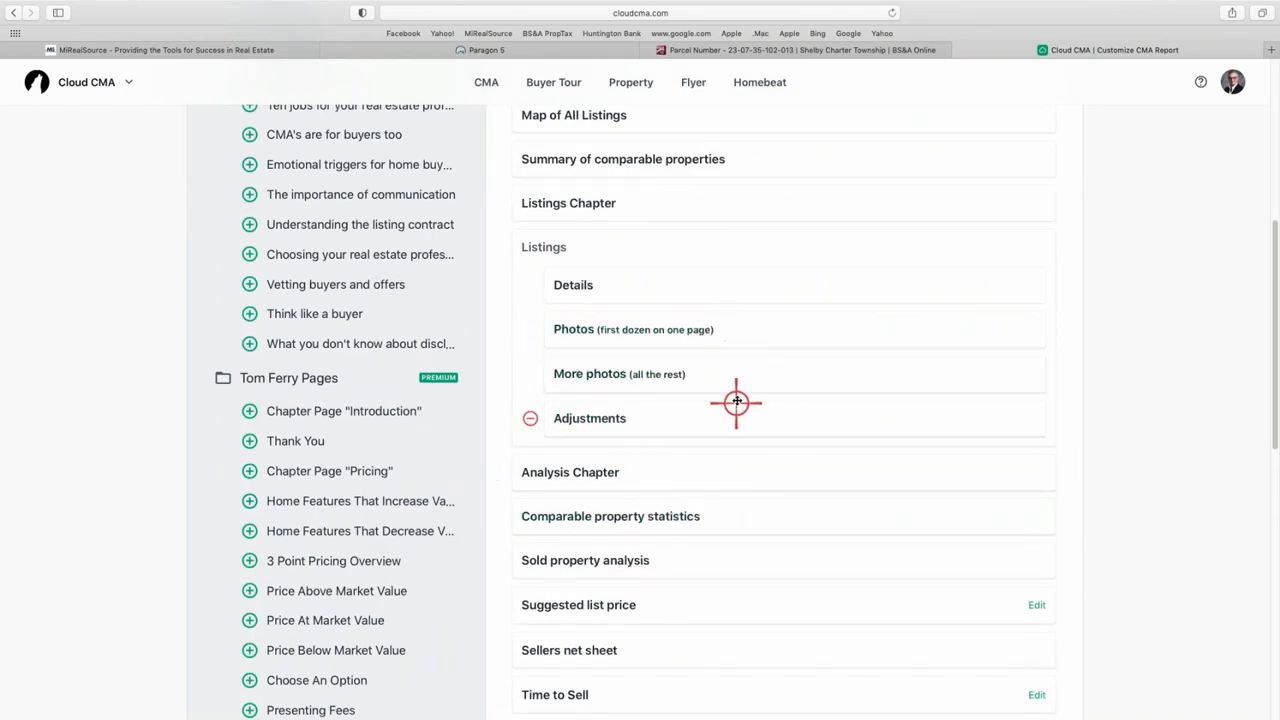
- Review the two-page More photos PDF preview, then close it
click(573, 376)
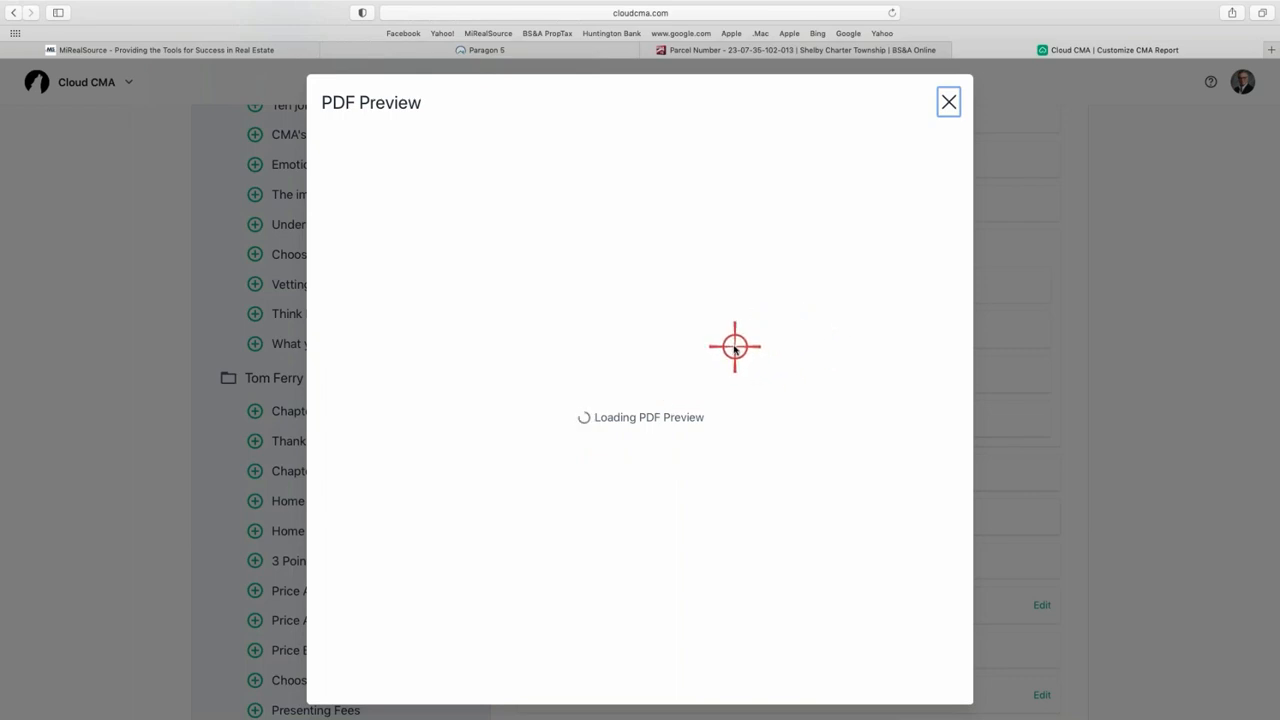
scroll(737, 345, down, 10)
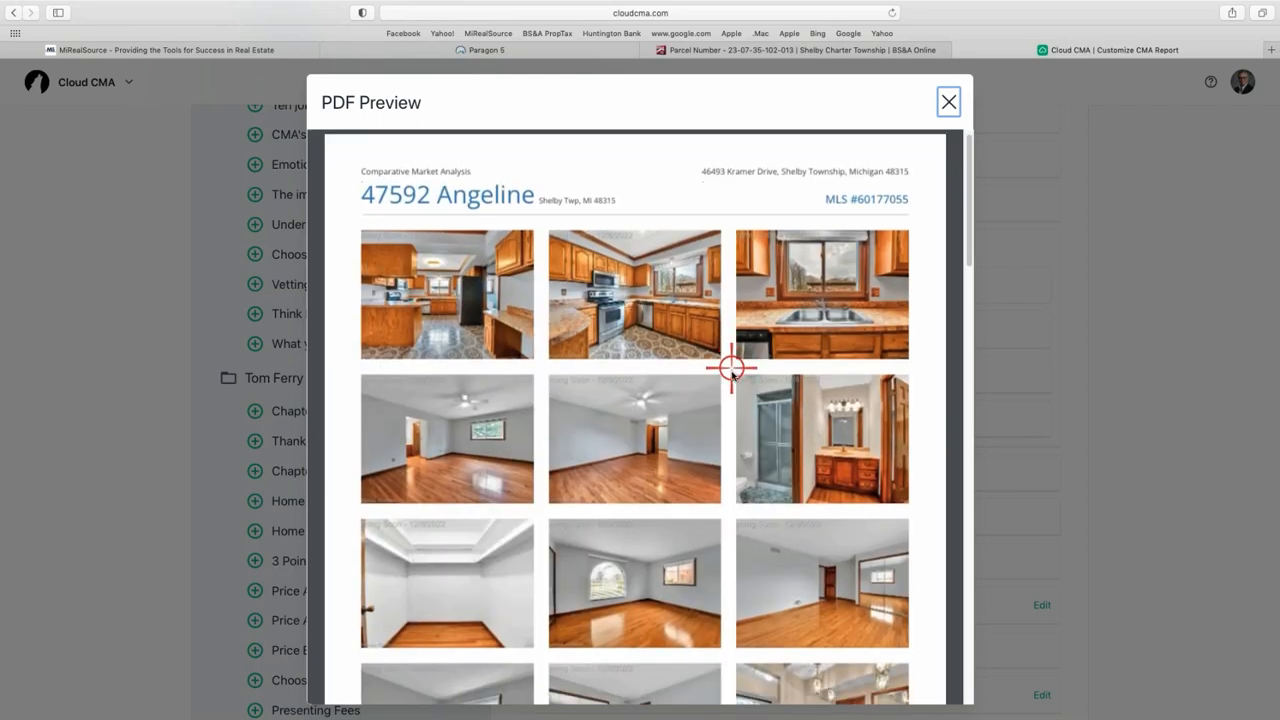
scroll(727, 387, down, 10)
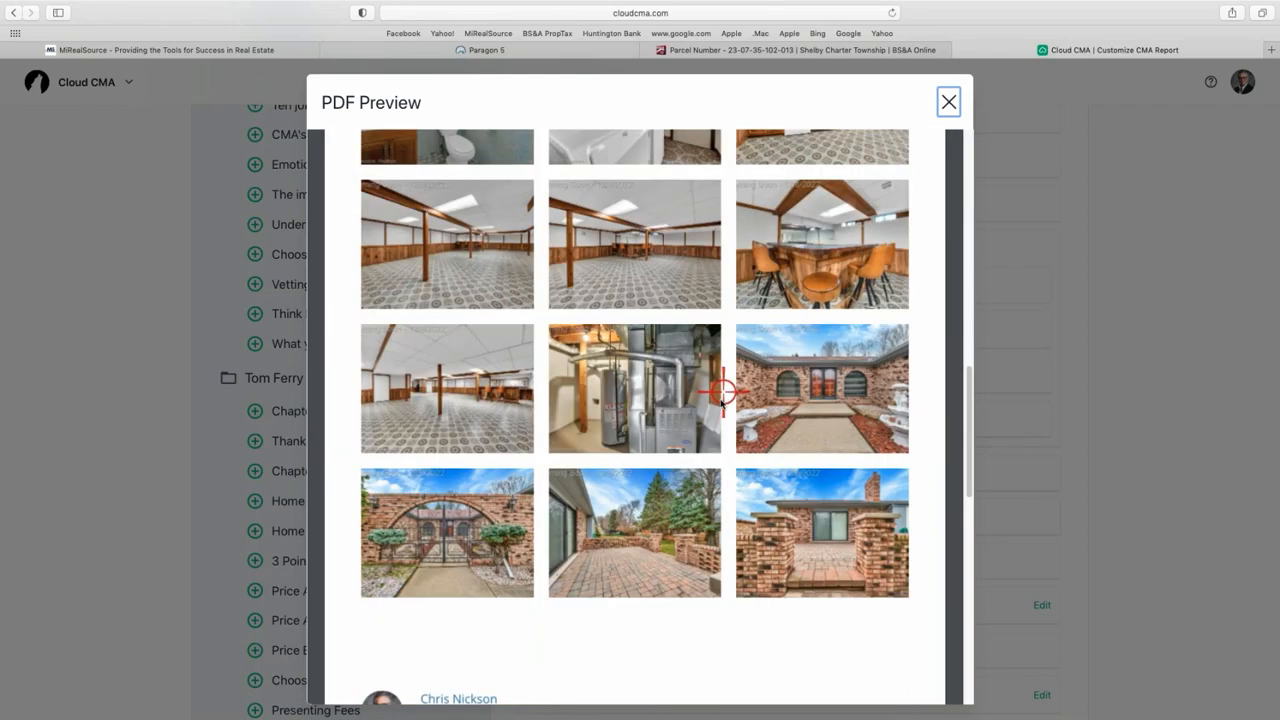
scroll(727, 275, down, 5)
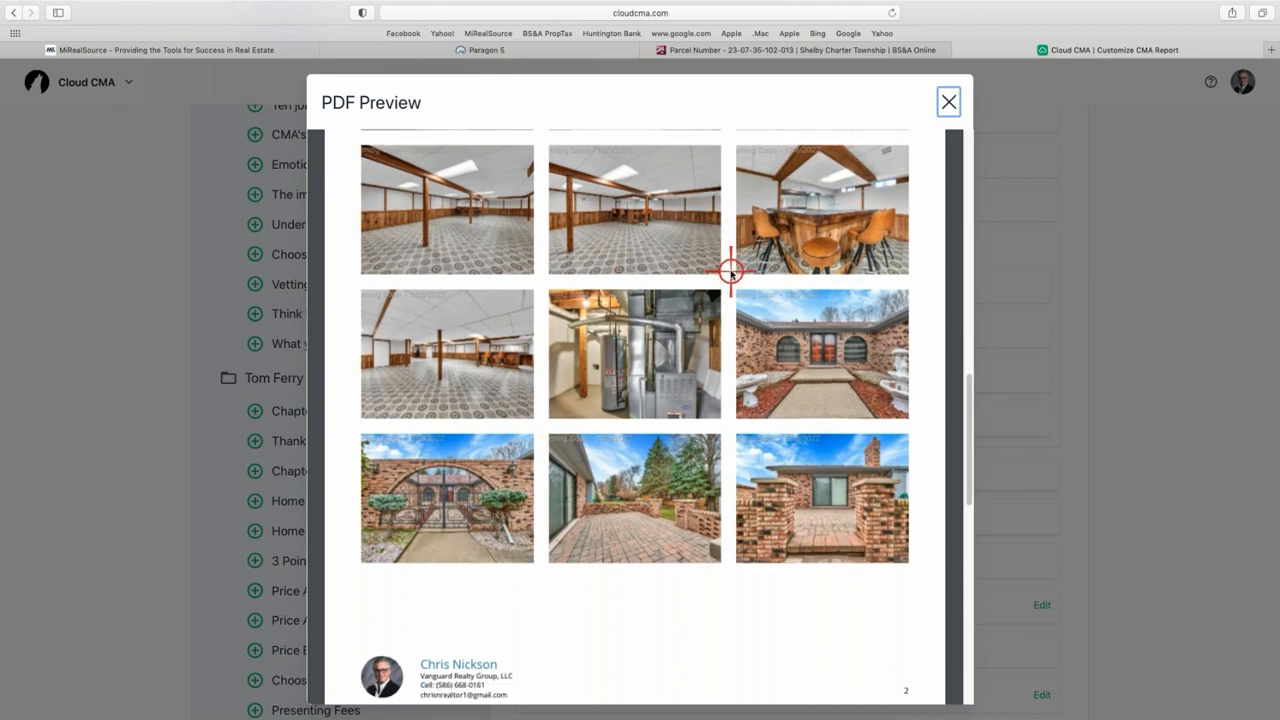
scroll(725, 280, down, 15)
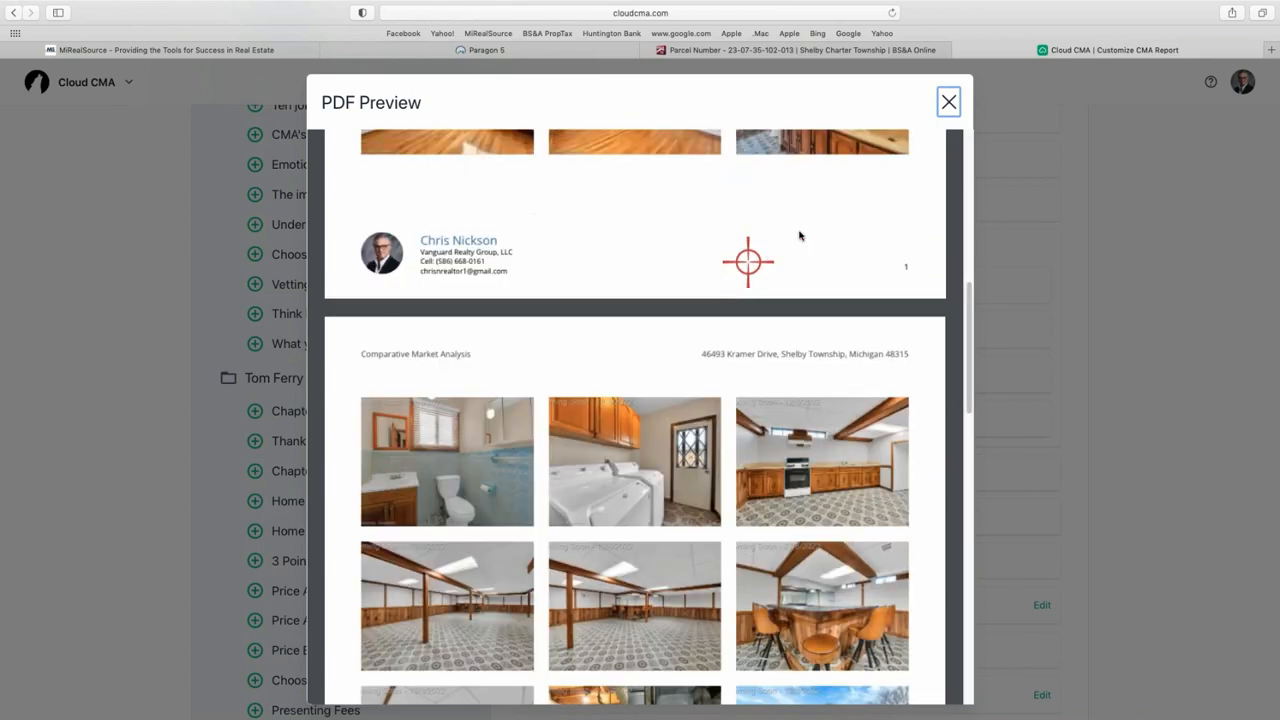
scroll(852, 174, up, 2)
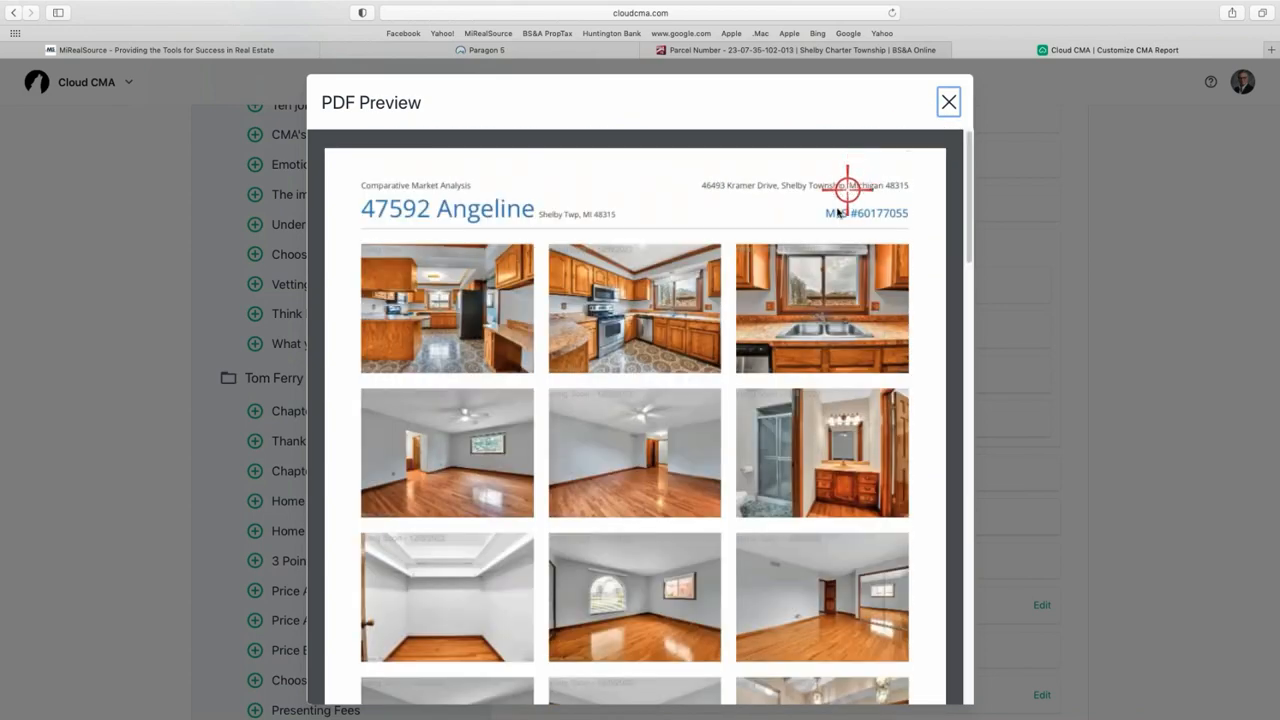
click(942, 107)
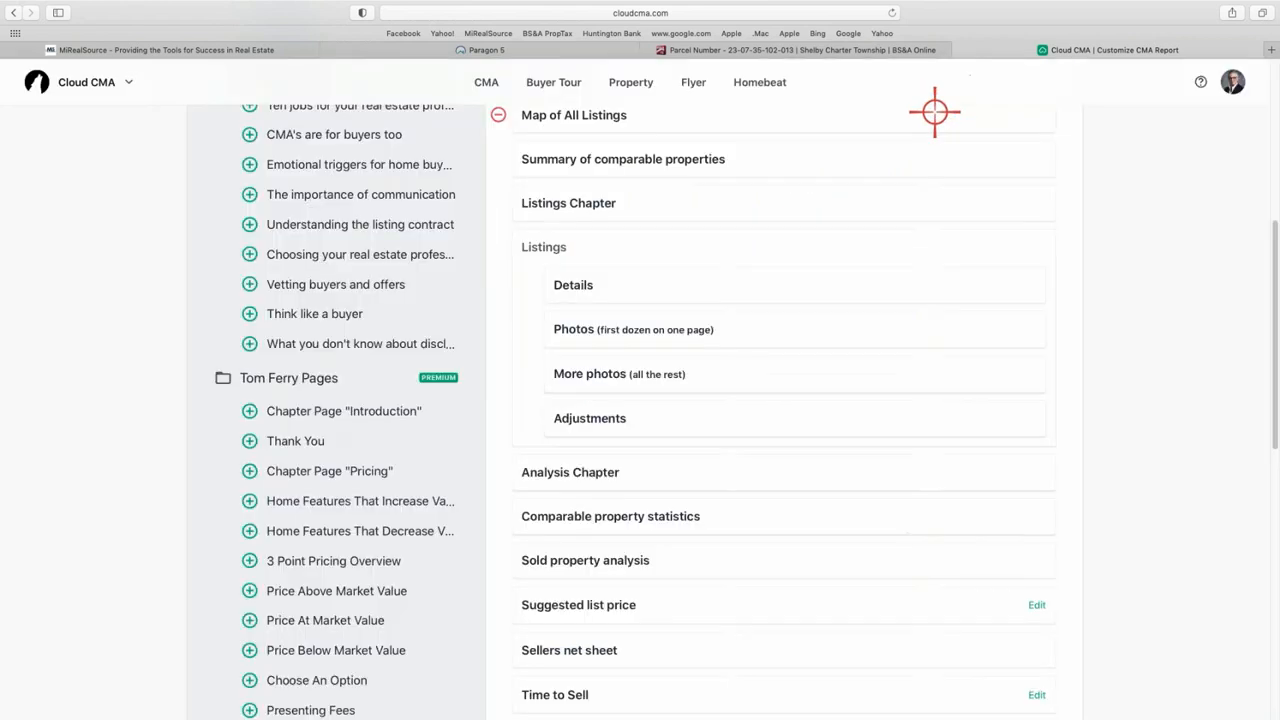
scroll(780, 315, up, 3)
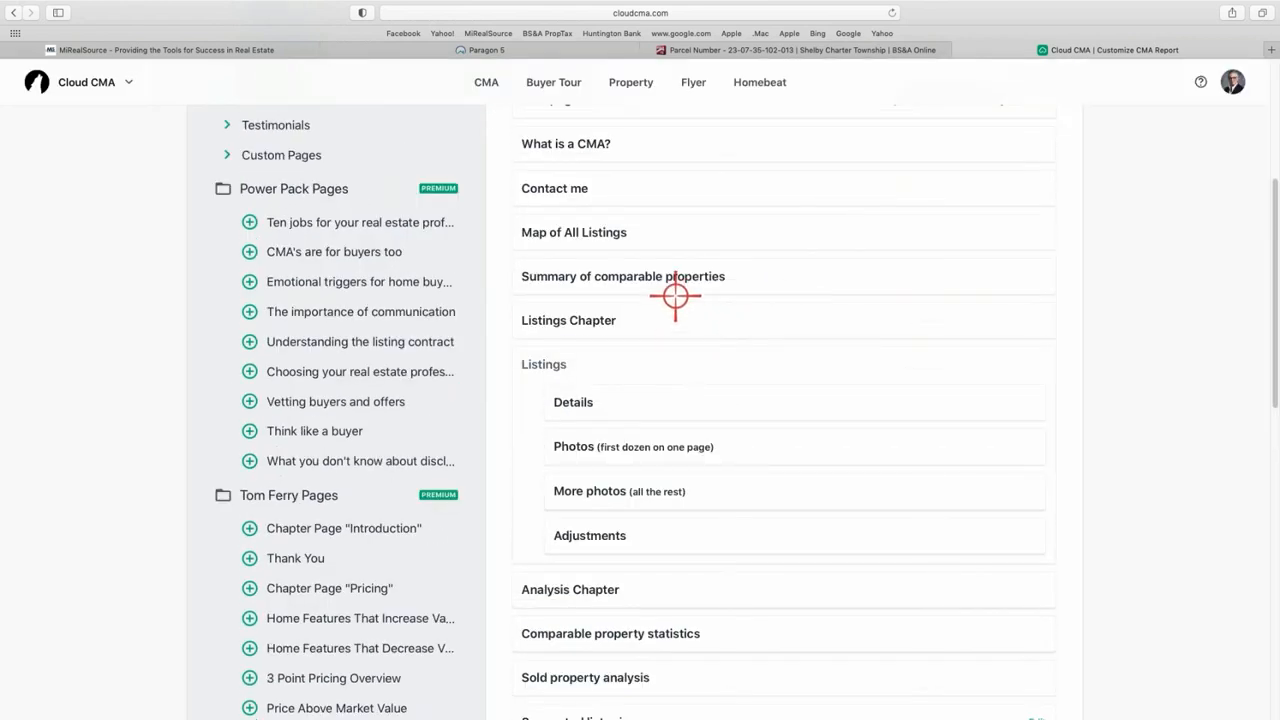
scroll(650, 280, up, 6)
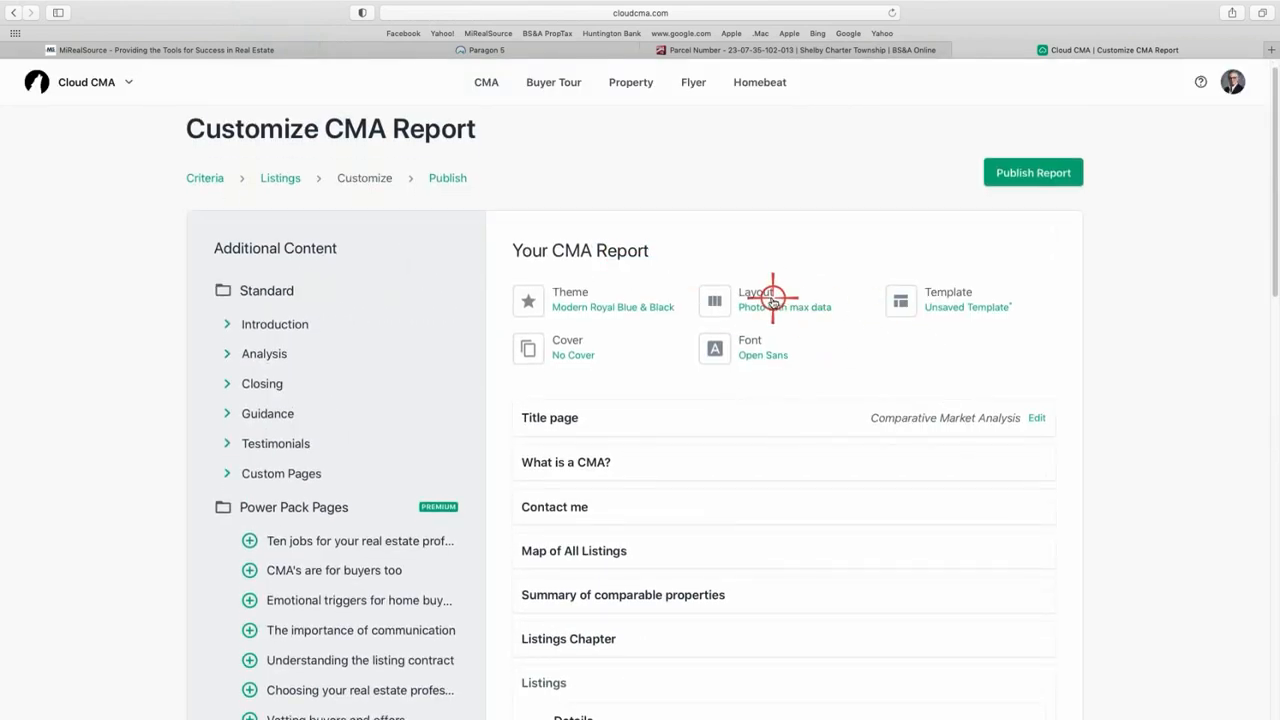
click(780, 306)
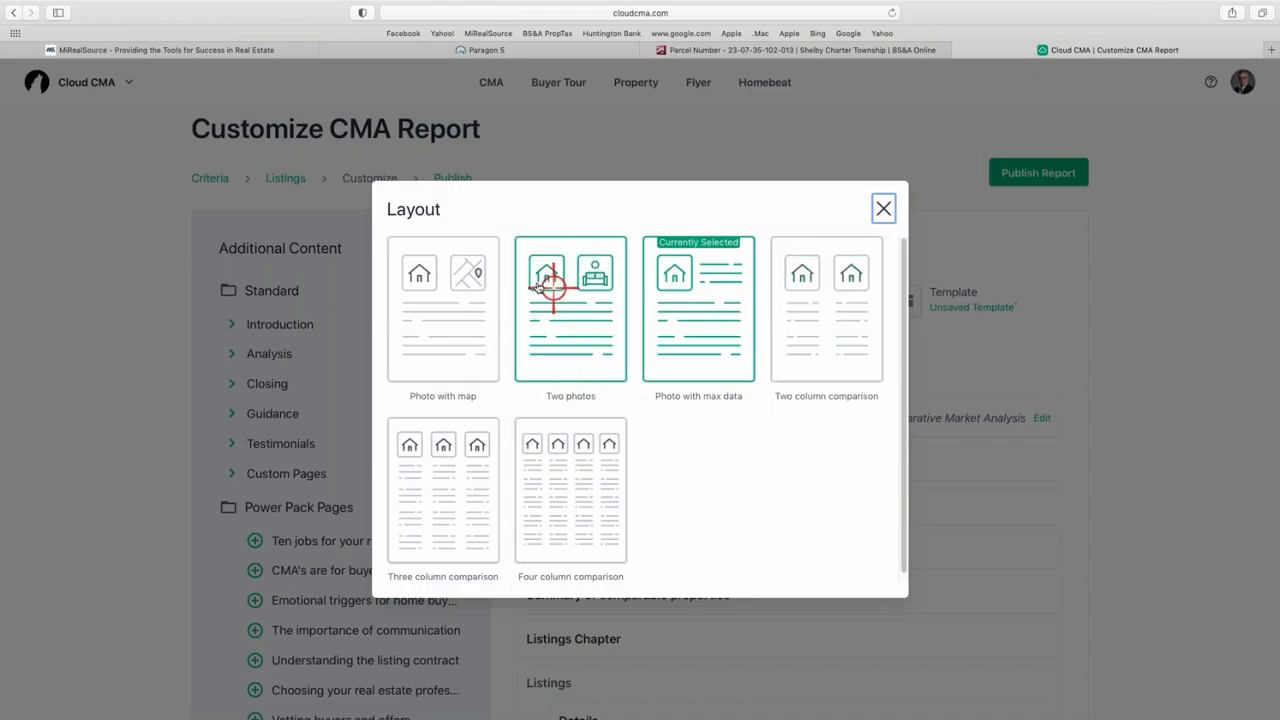
click(881, 212)
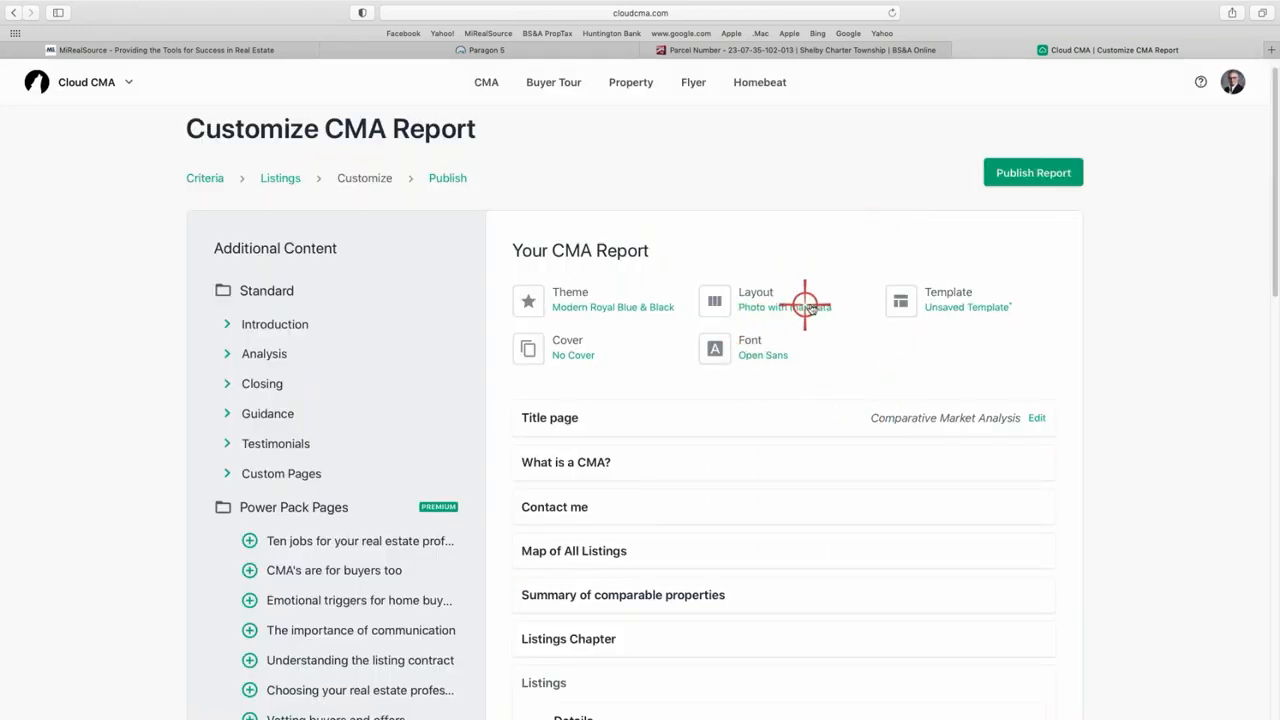
scroll(772, 360, down, 2)
scroll(770, 362, down, 2)
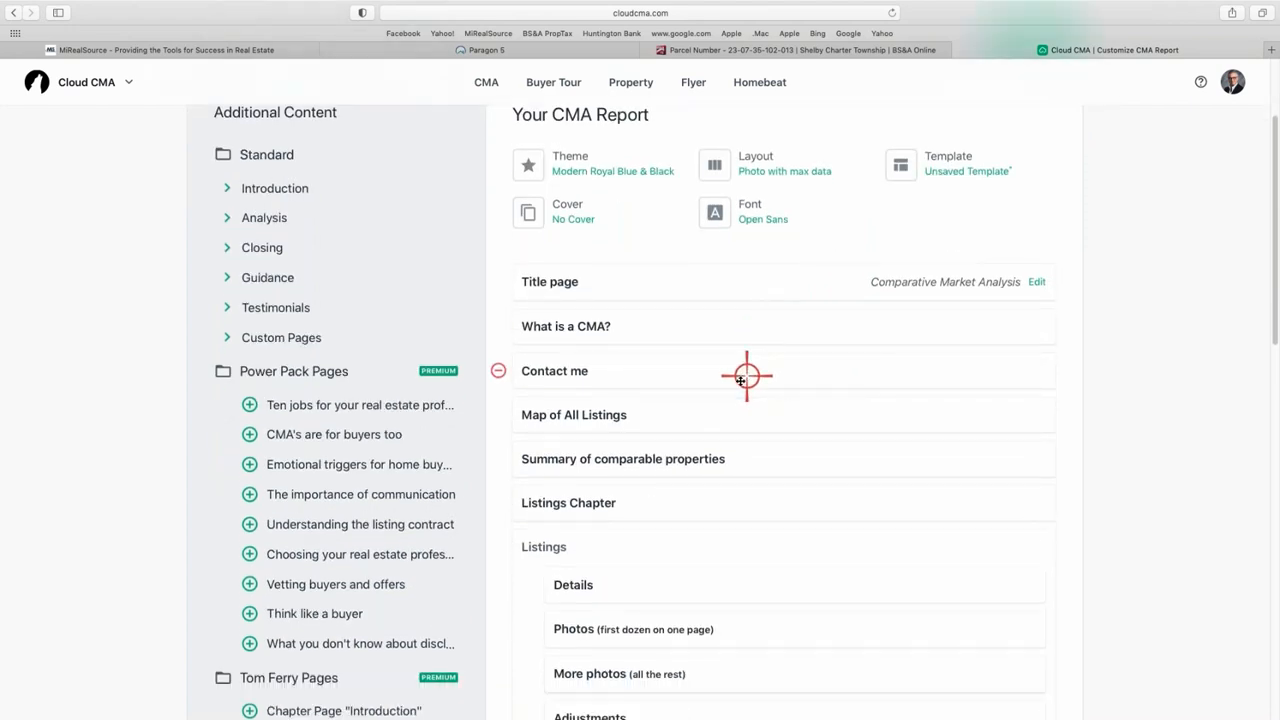
click(673, 578)
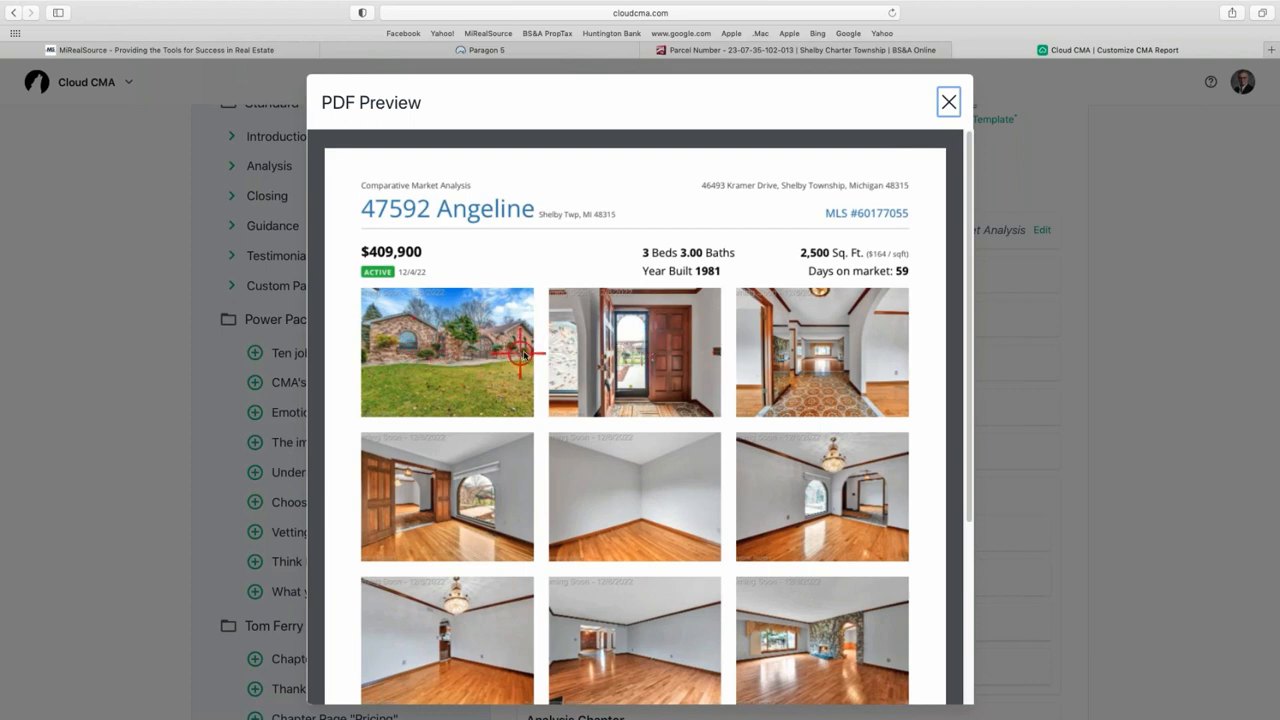
click(947, 103)
scroll(749, 517, down, 3)
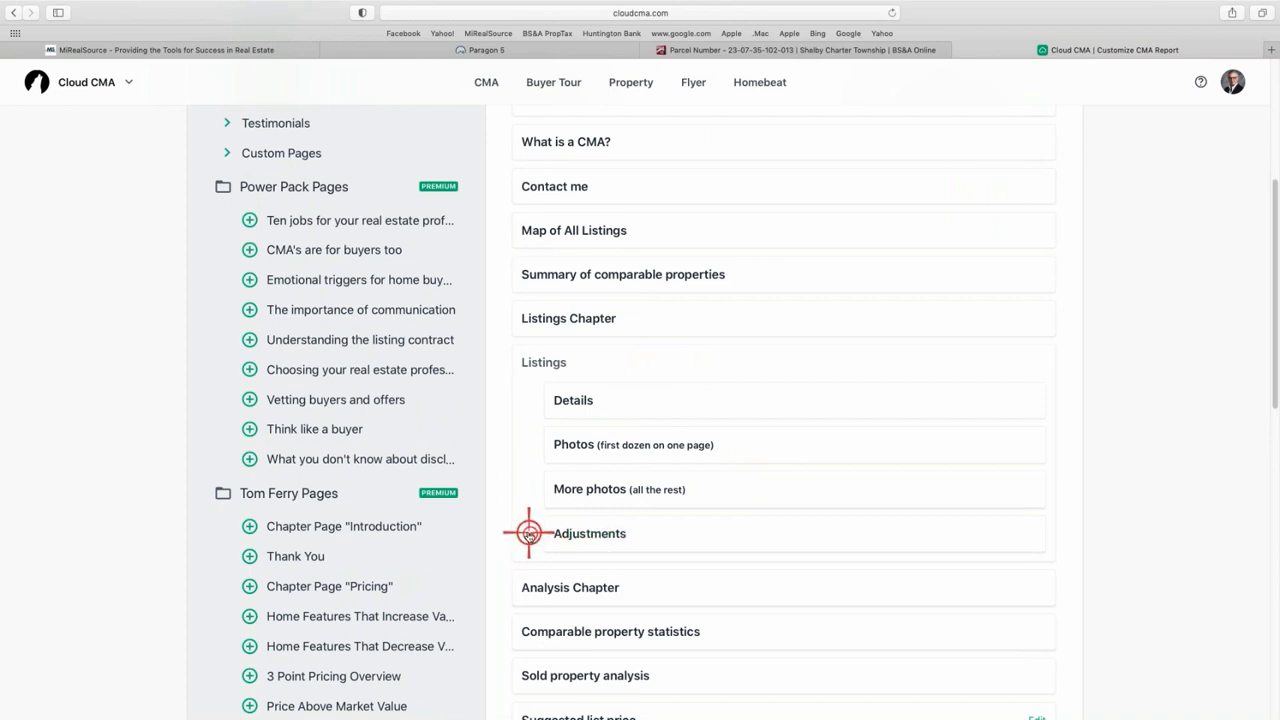
- Remove the Adjustments page, then preview and close the Comparable Property Statistics page
click(526, 536)
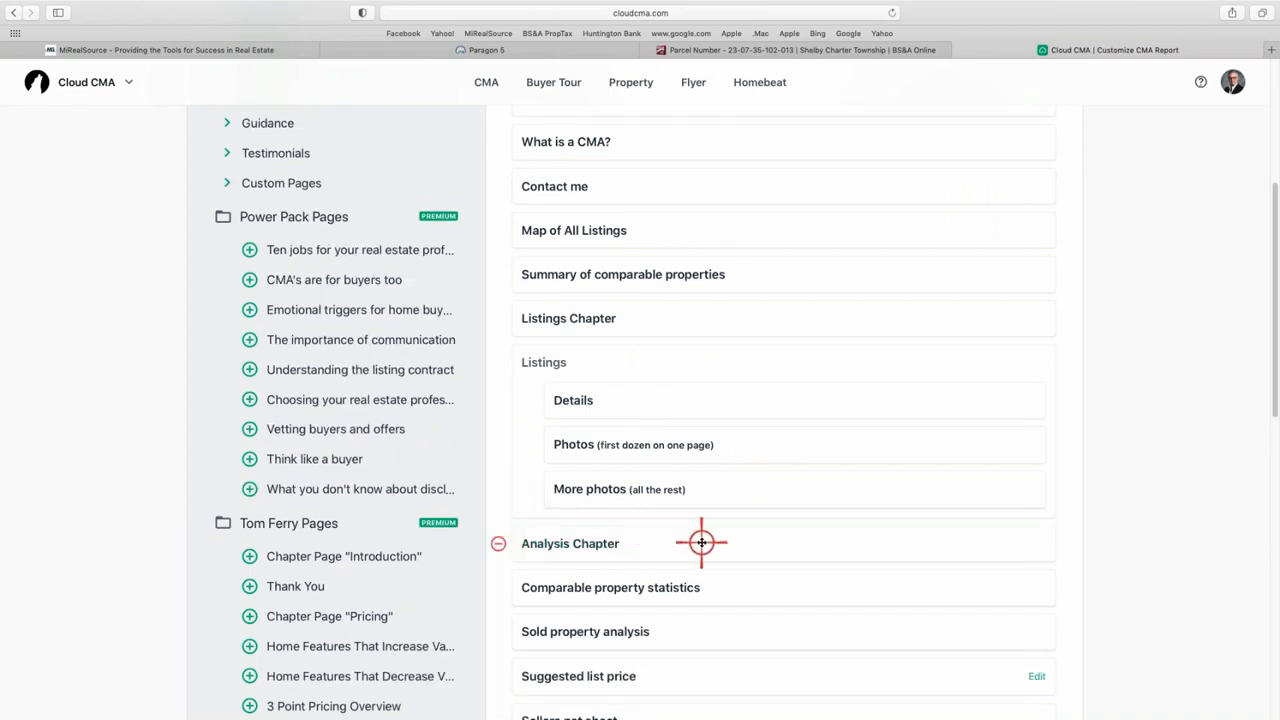
scroll(719, 545, down, 3)
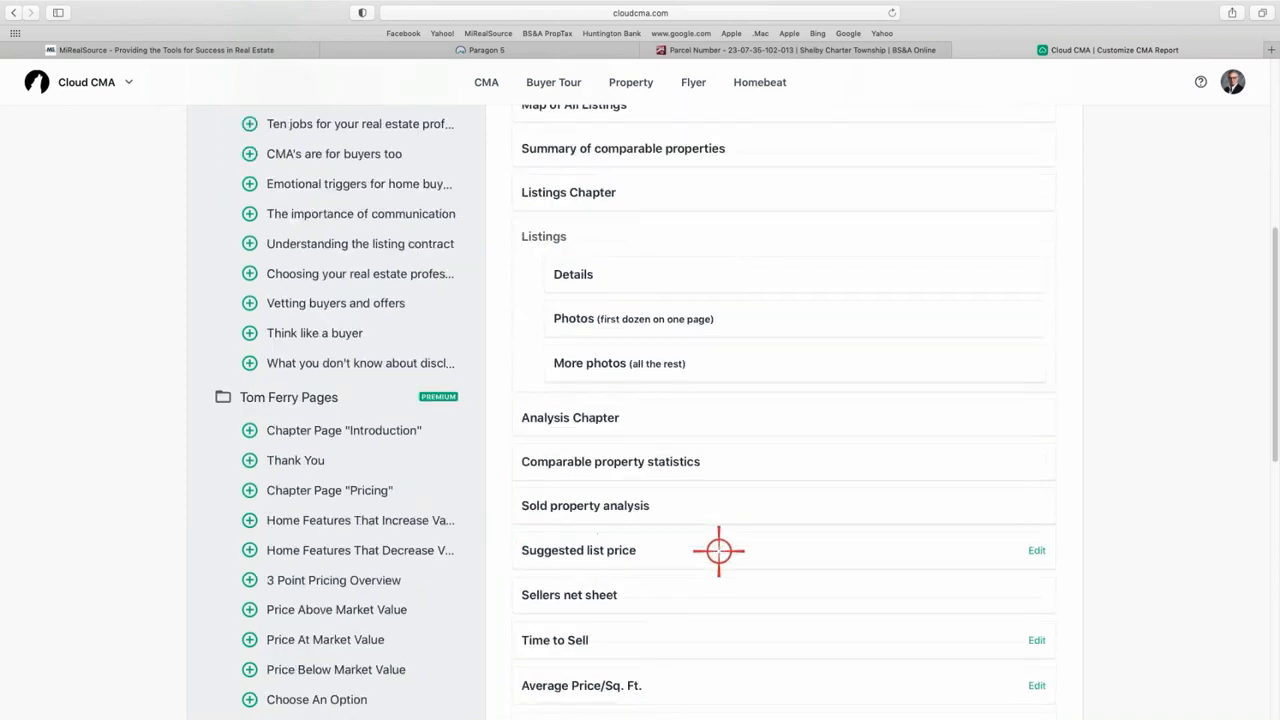
click(630, 459)
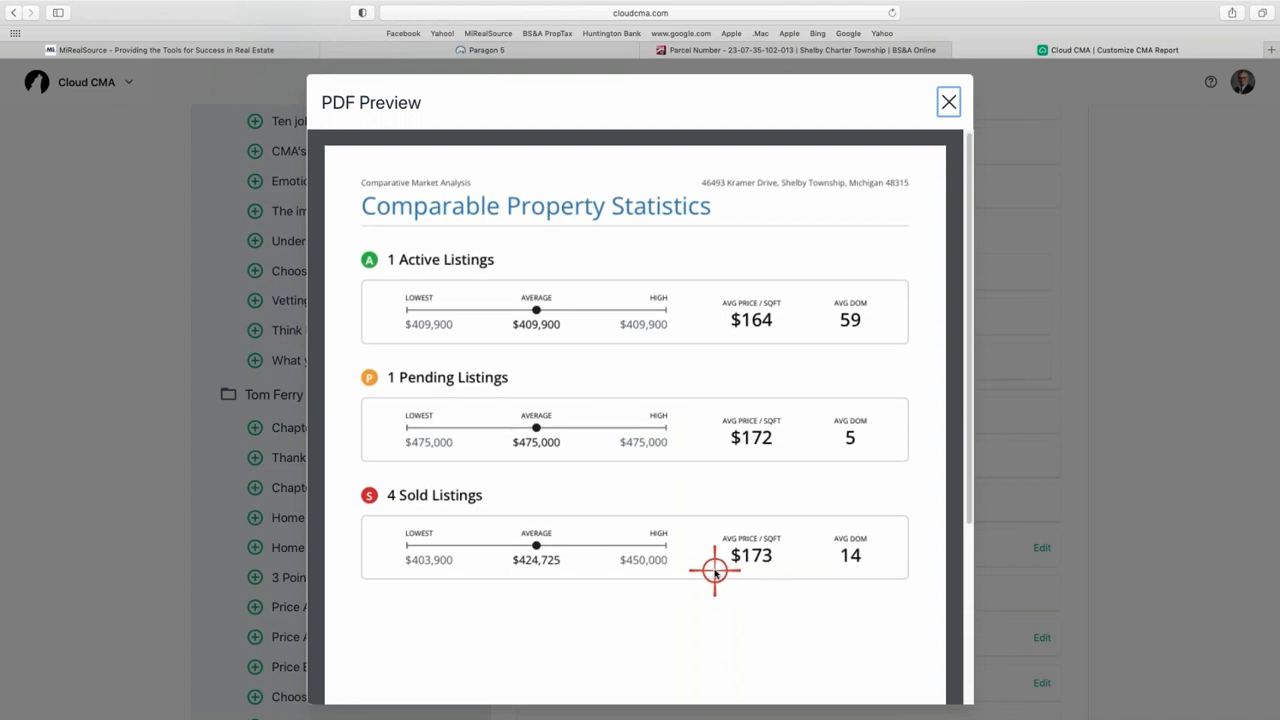
scroll(714, 570, down, 5)
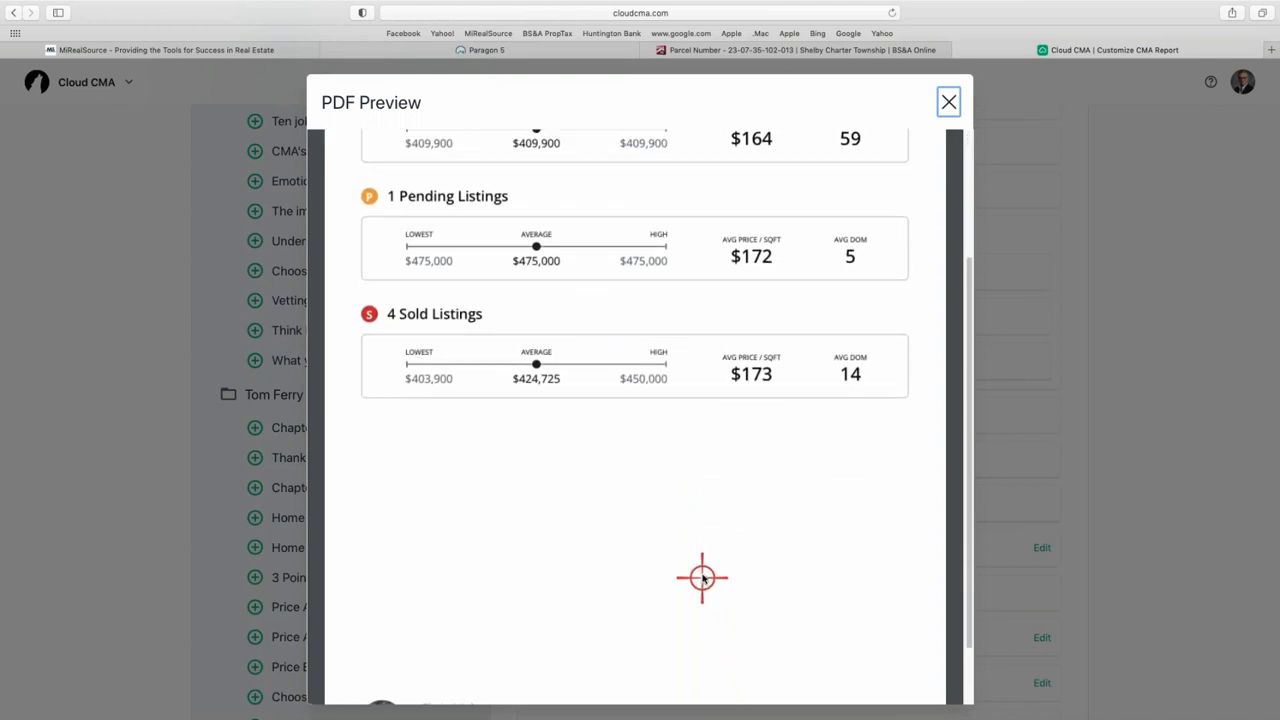
scroll(800, 495, up, 5)
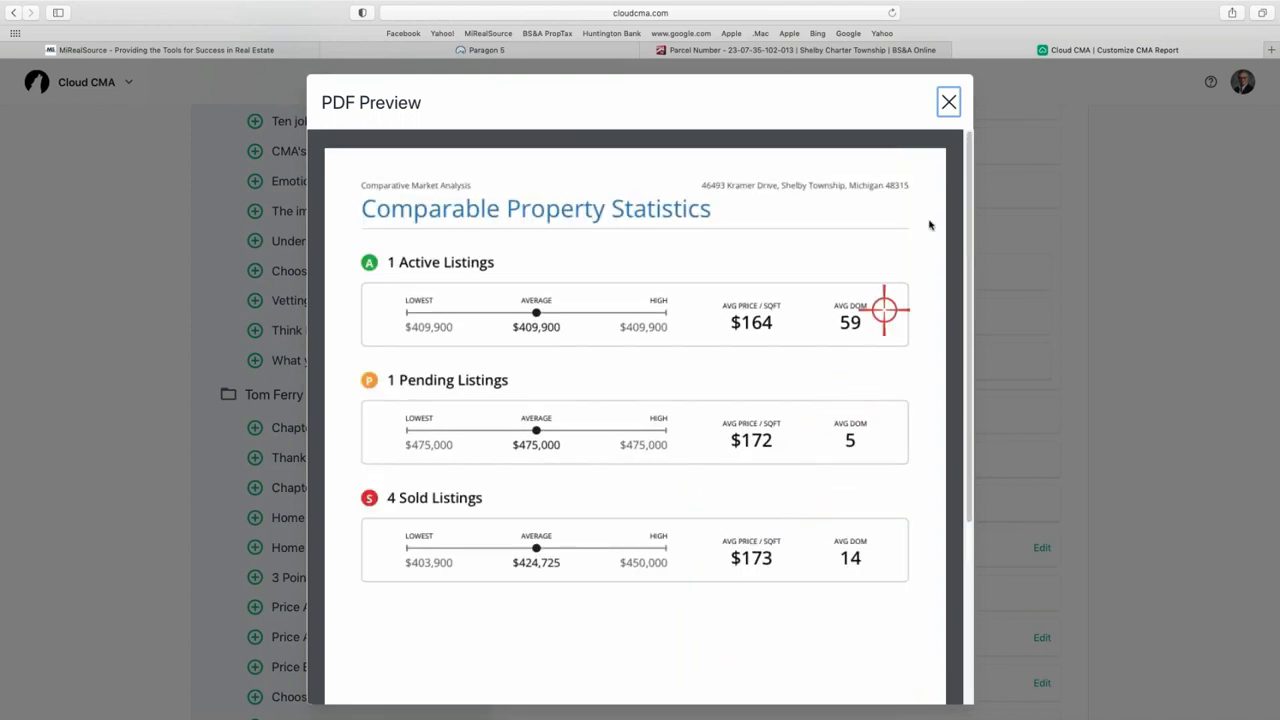
click(948, 102)
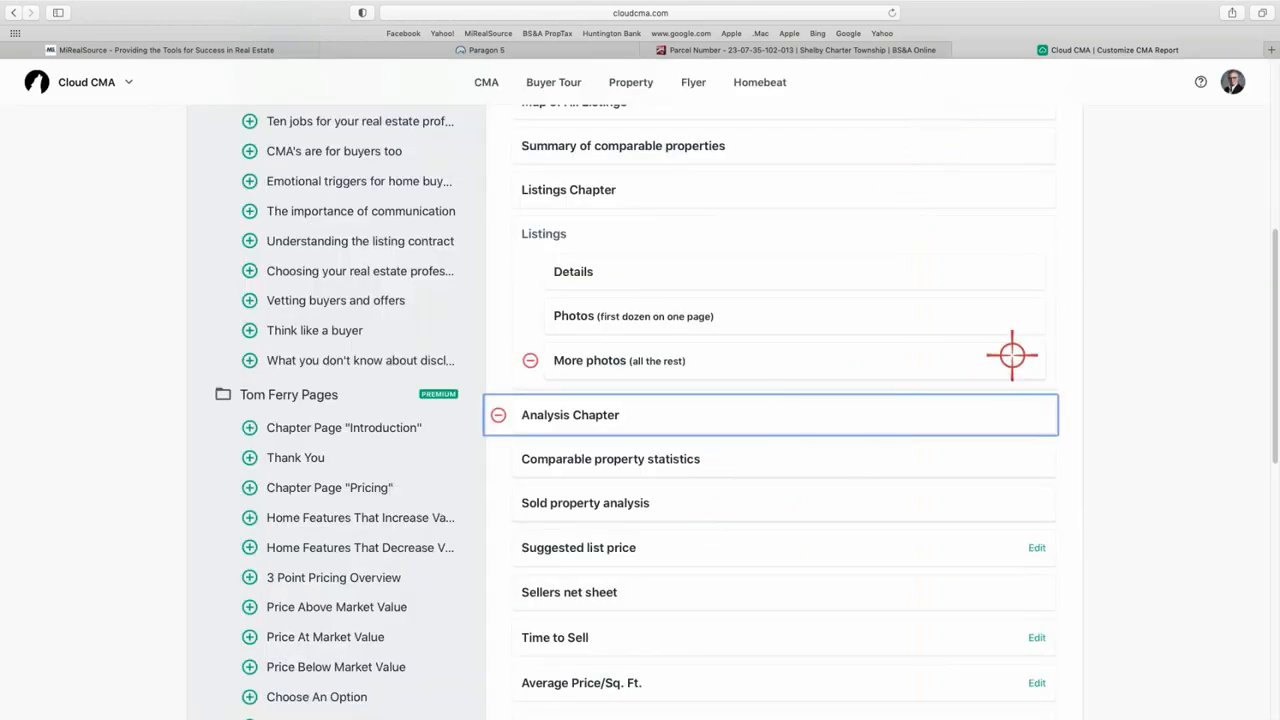
- Remove the Suggested list price and Sellers net sheet pages from the report
click(497, 547)
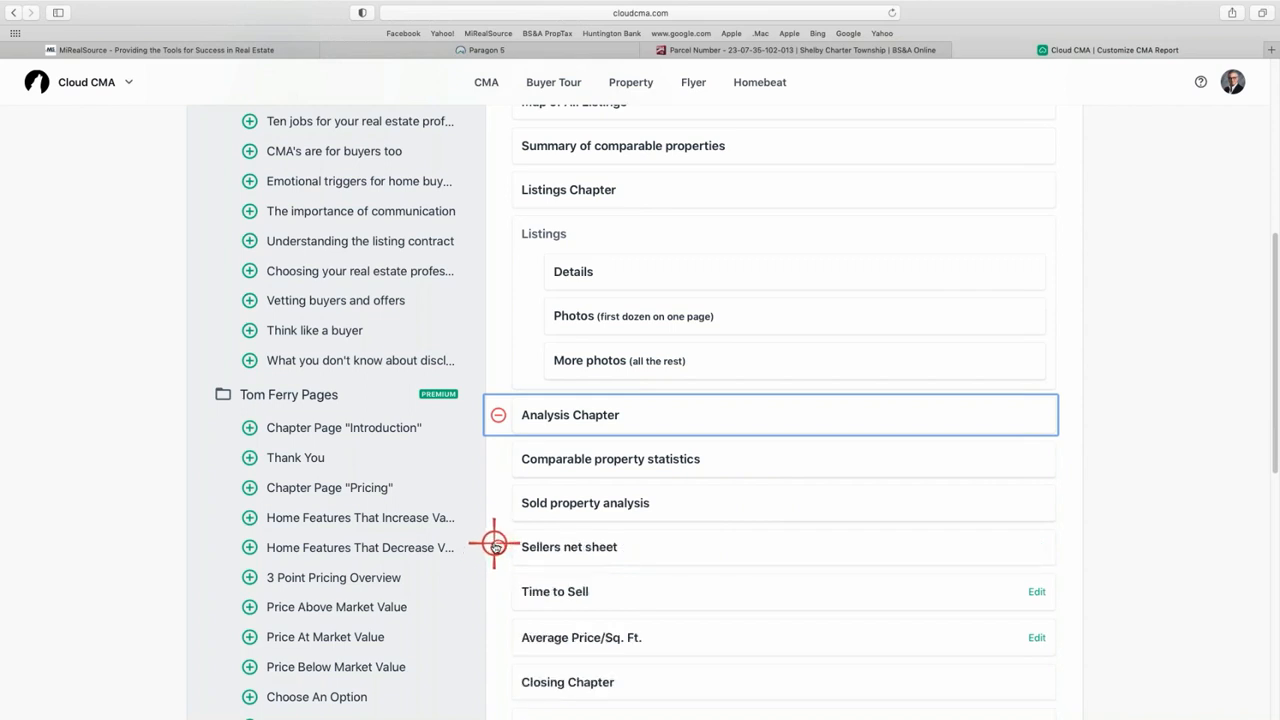
click(494, 545)
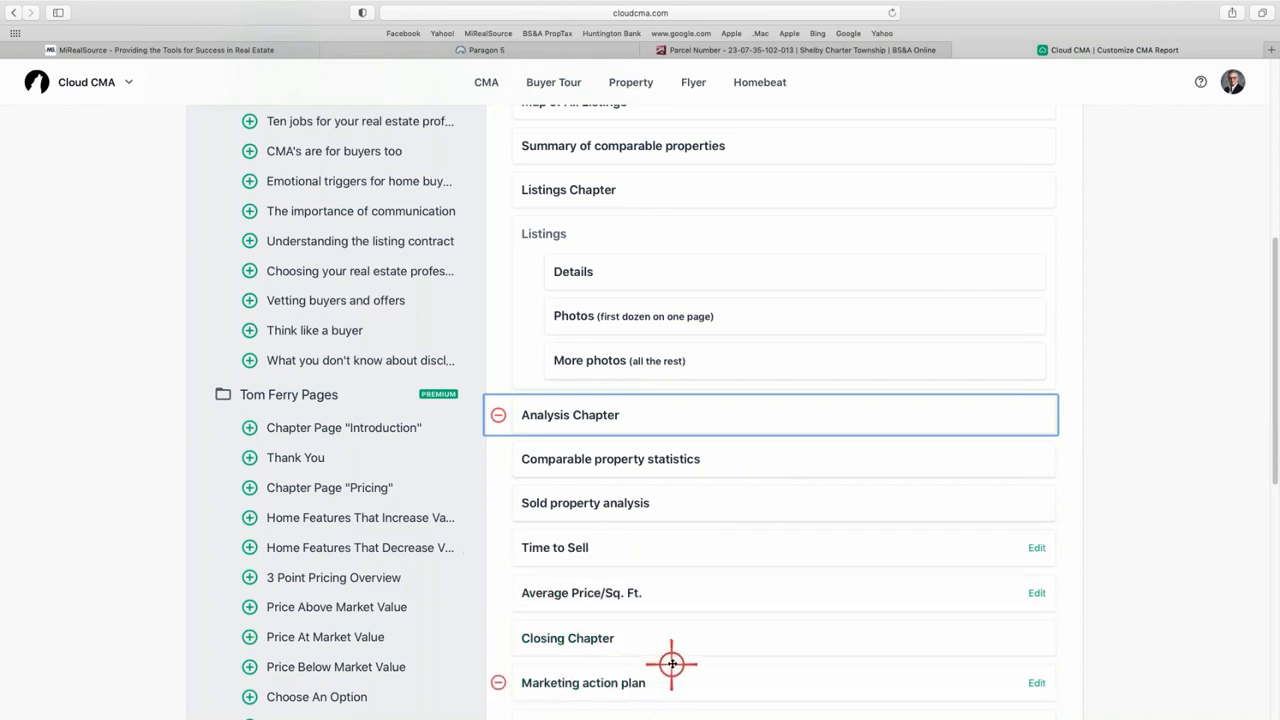
scroll(665, 638, down, 3)
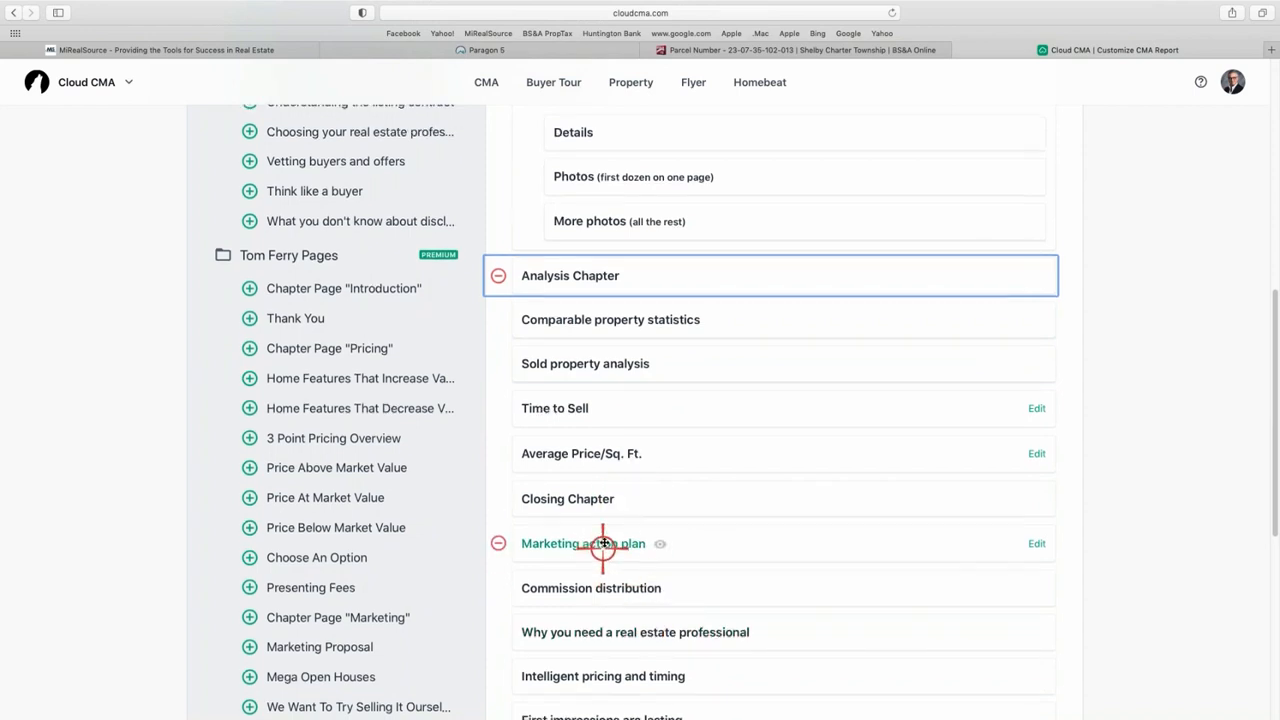
scroll(603, 537, down, 1)
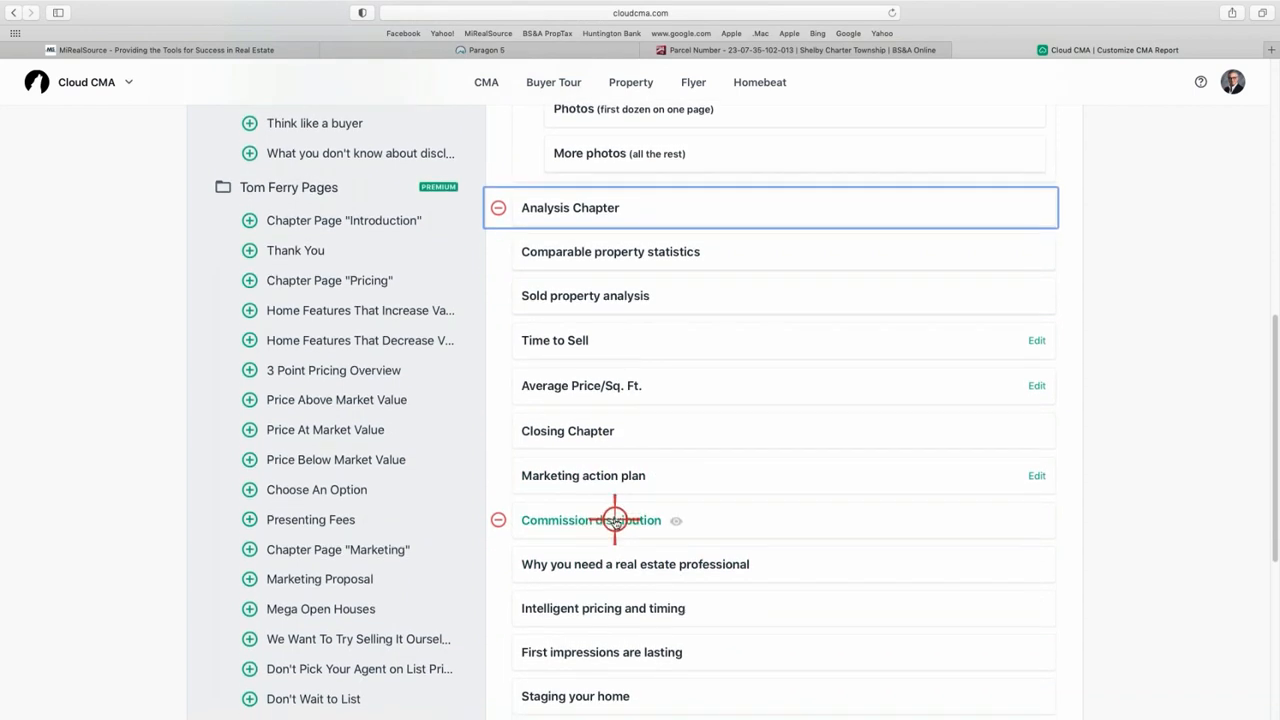
- Preview the Commission Distribution page with its agent and broker pie chart
click(614, 520)
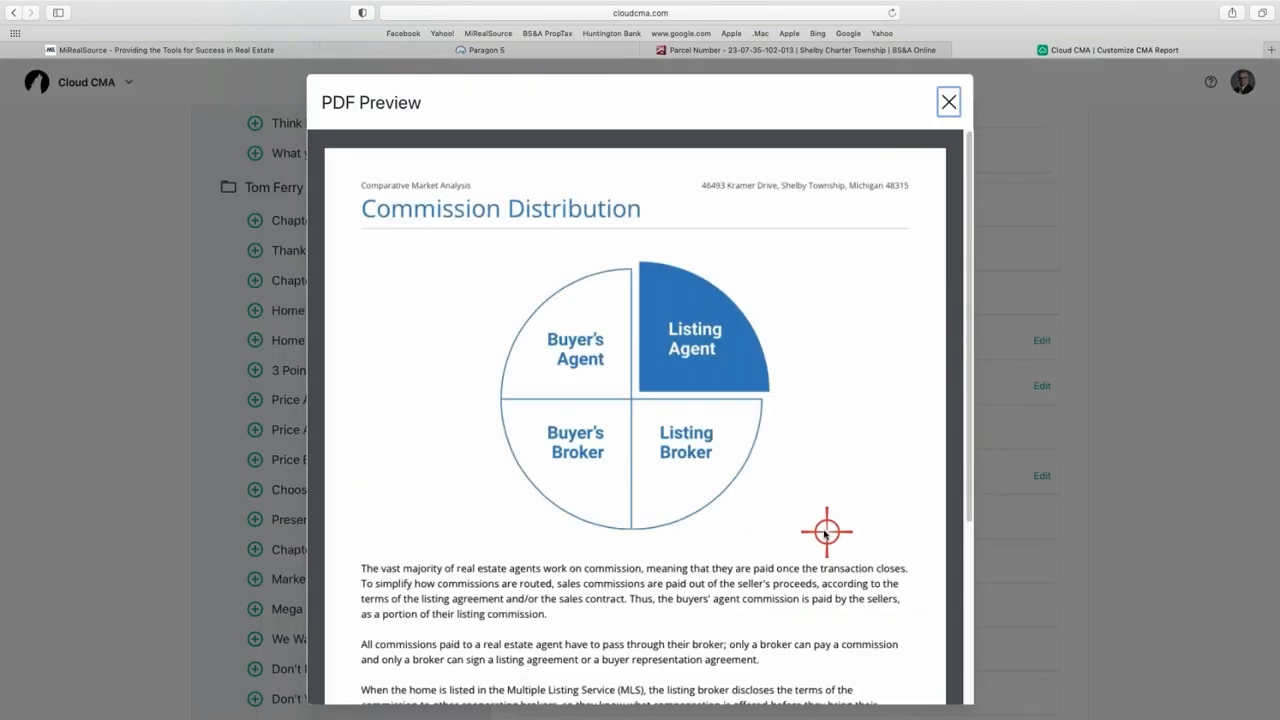
scroll(801, 509, down, 5)
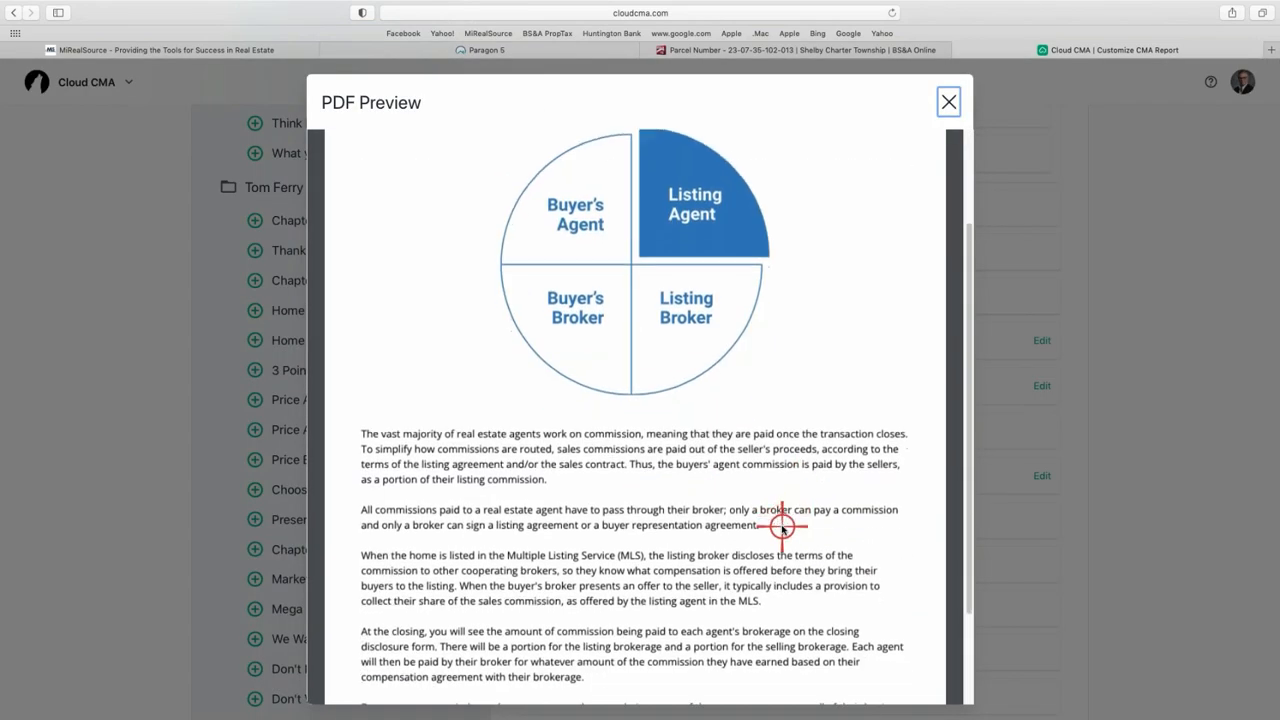
scroll(782, 527, up, 5)
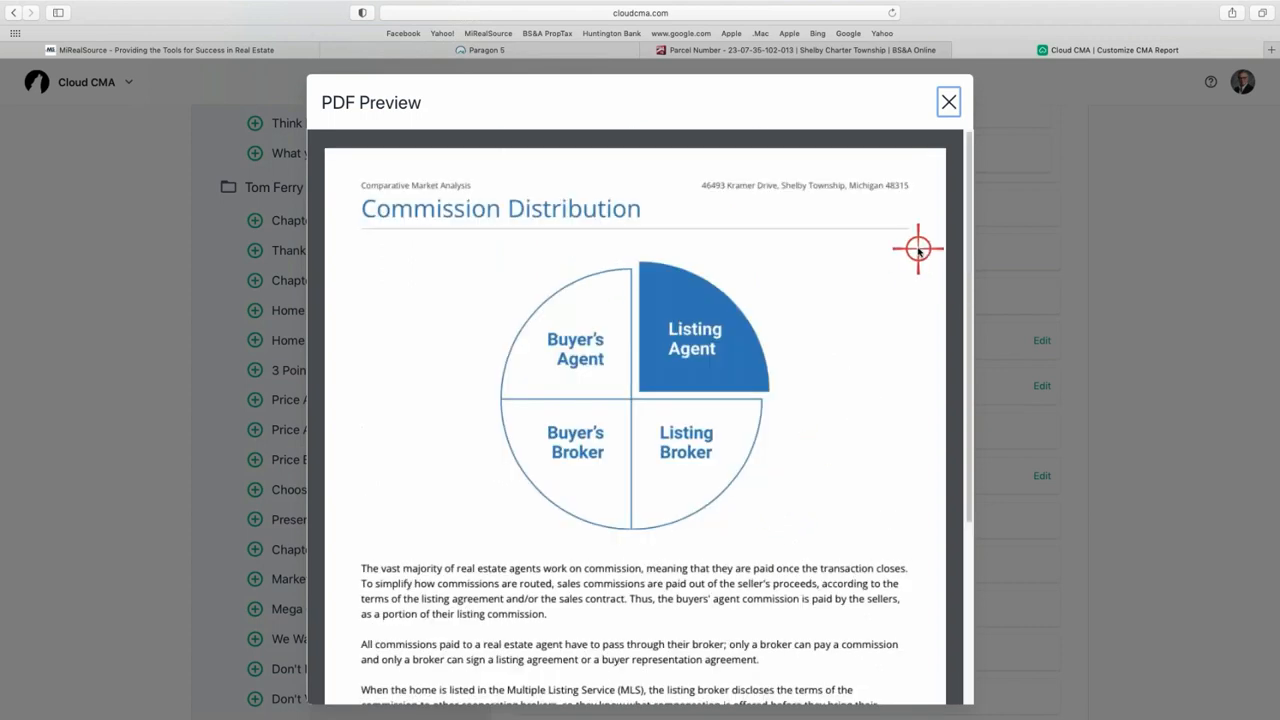
- Close the preview and remove The Value of Your Home, Client testimonials and Guidance Chapter pages
click(948, 101)
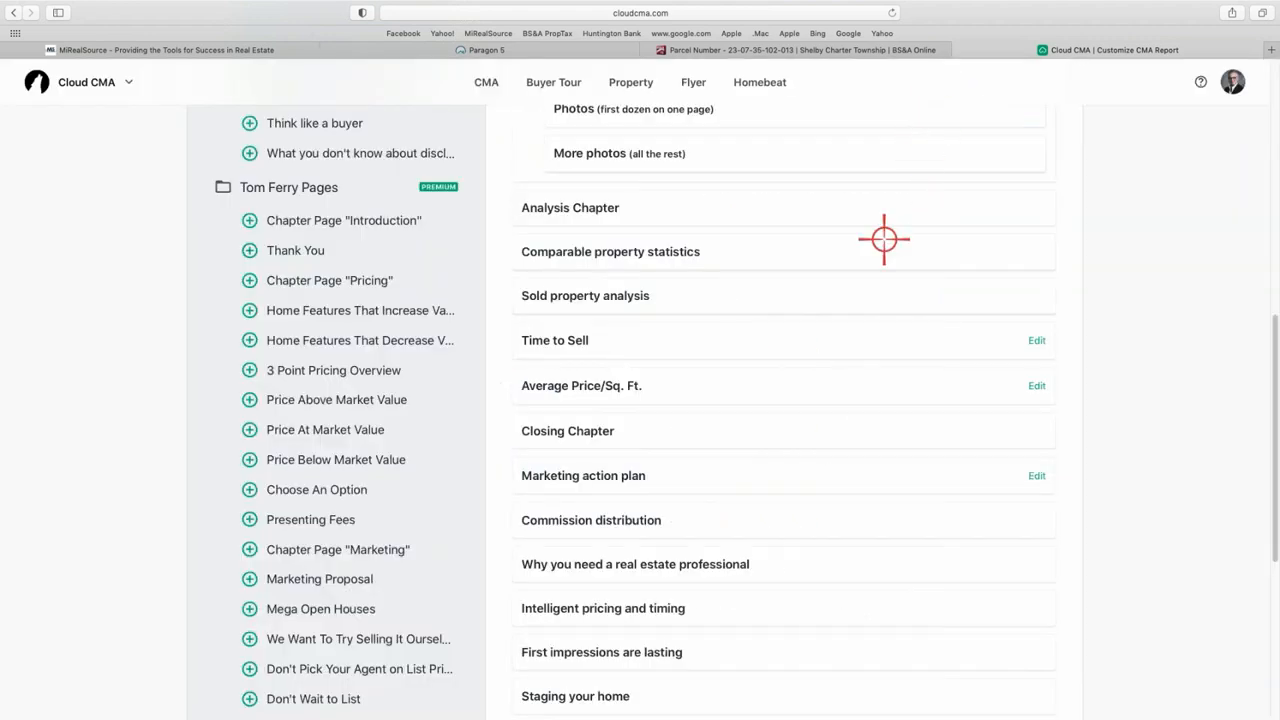
scroll(805, 360, down, 1)
scroll(805, 360, down, 5)
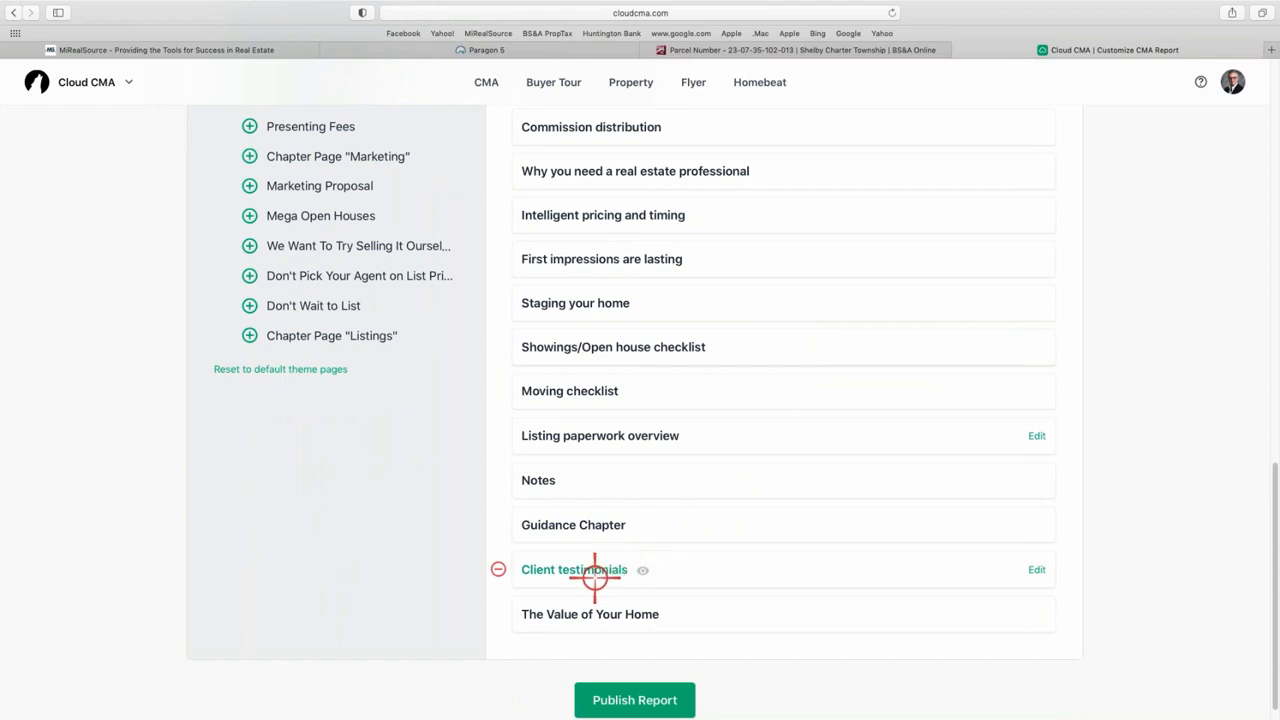
click(494, 612)
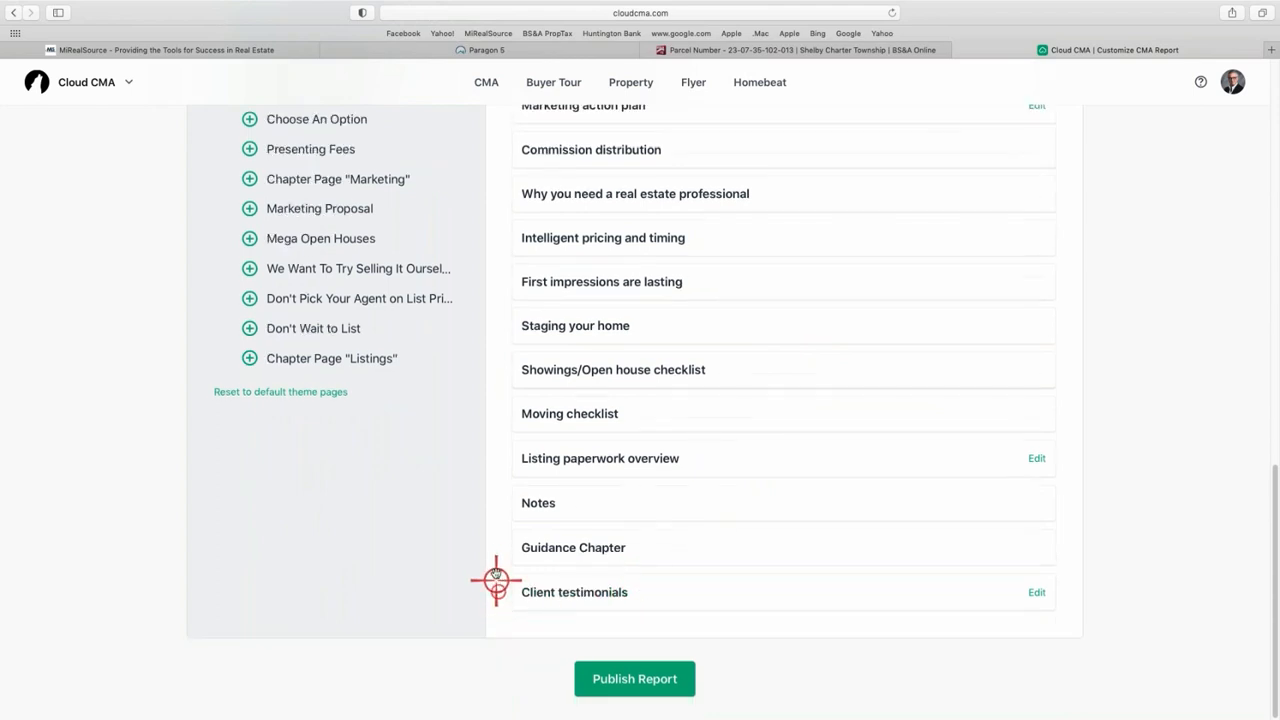
click(491, 592)
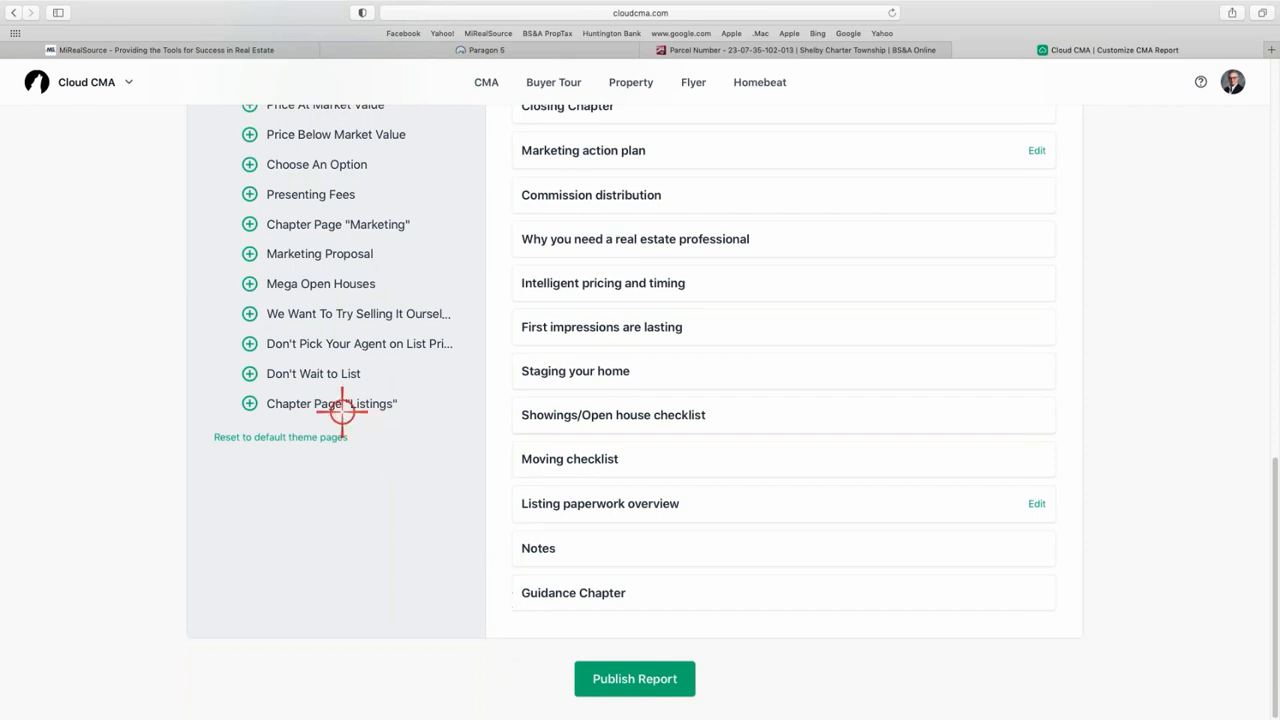
click(500, 592)
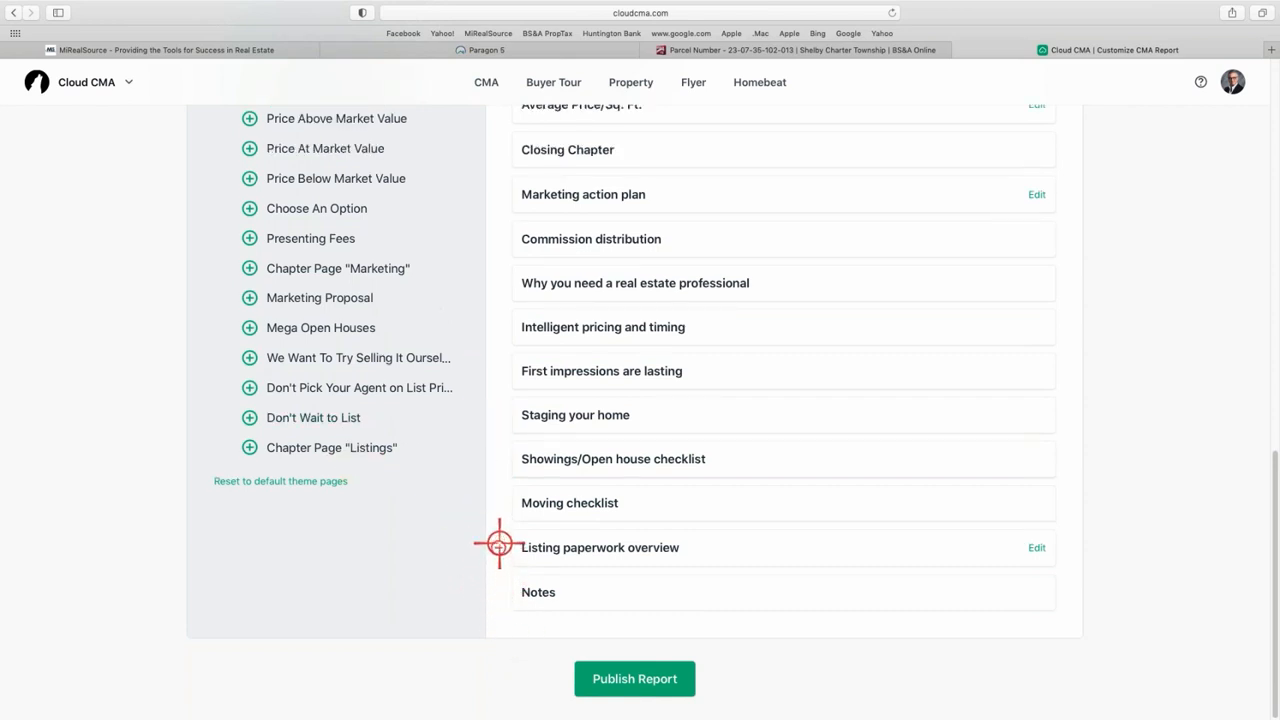
- Remove Staging your home, First impressions, Intelligent pricing and Why you need a professional pages
click(498, 421)
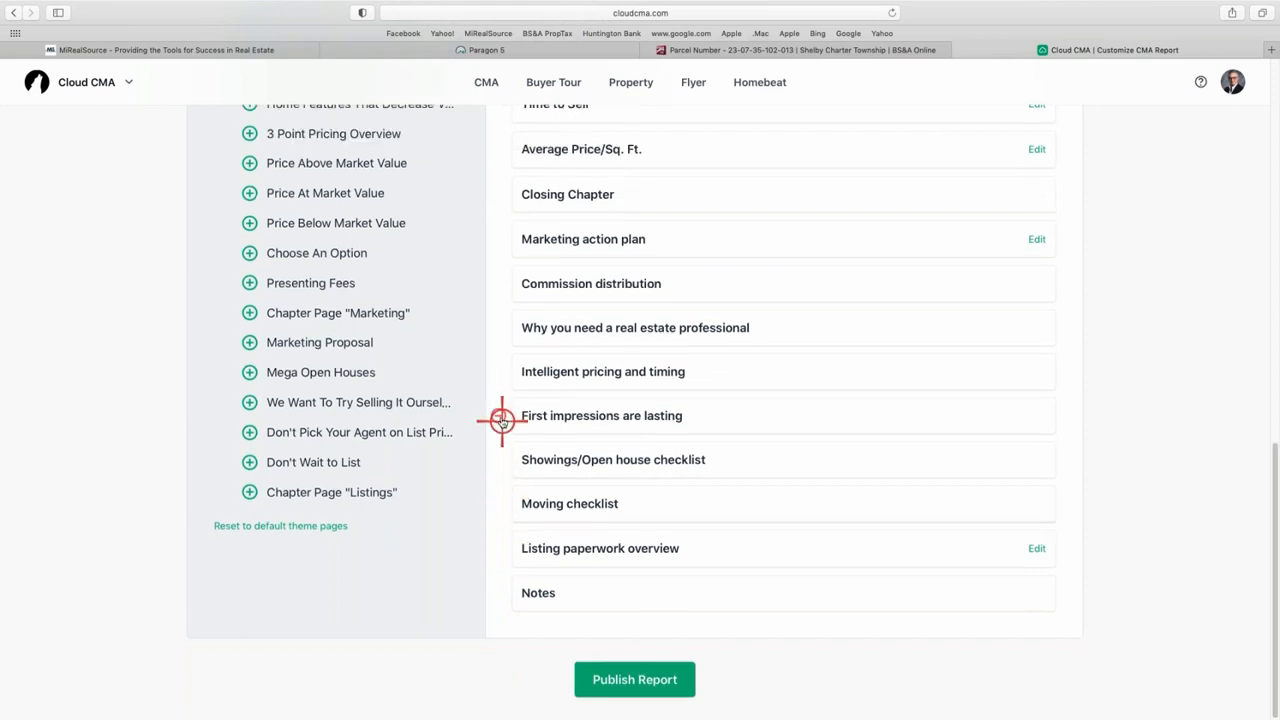
click(500, 416)
click(503, 418)
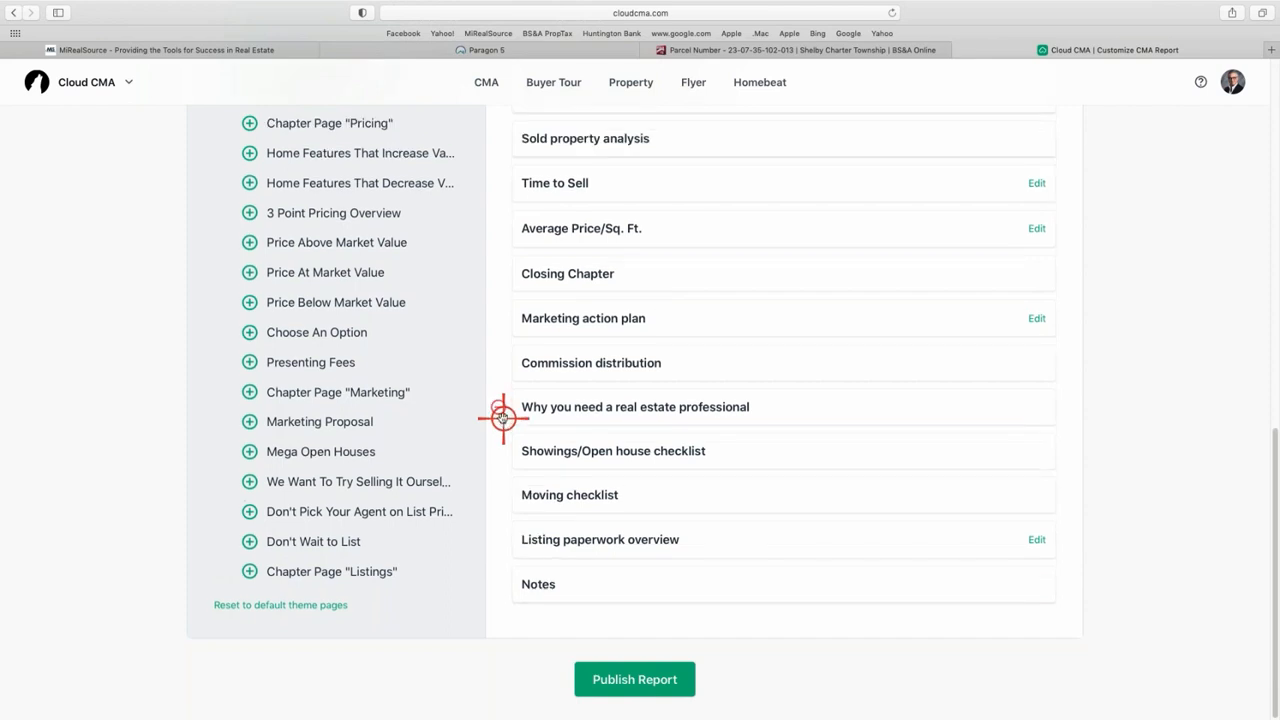
click(500, 413)
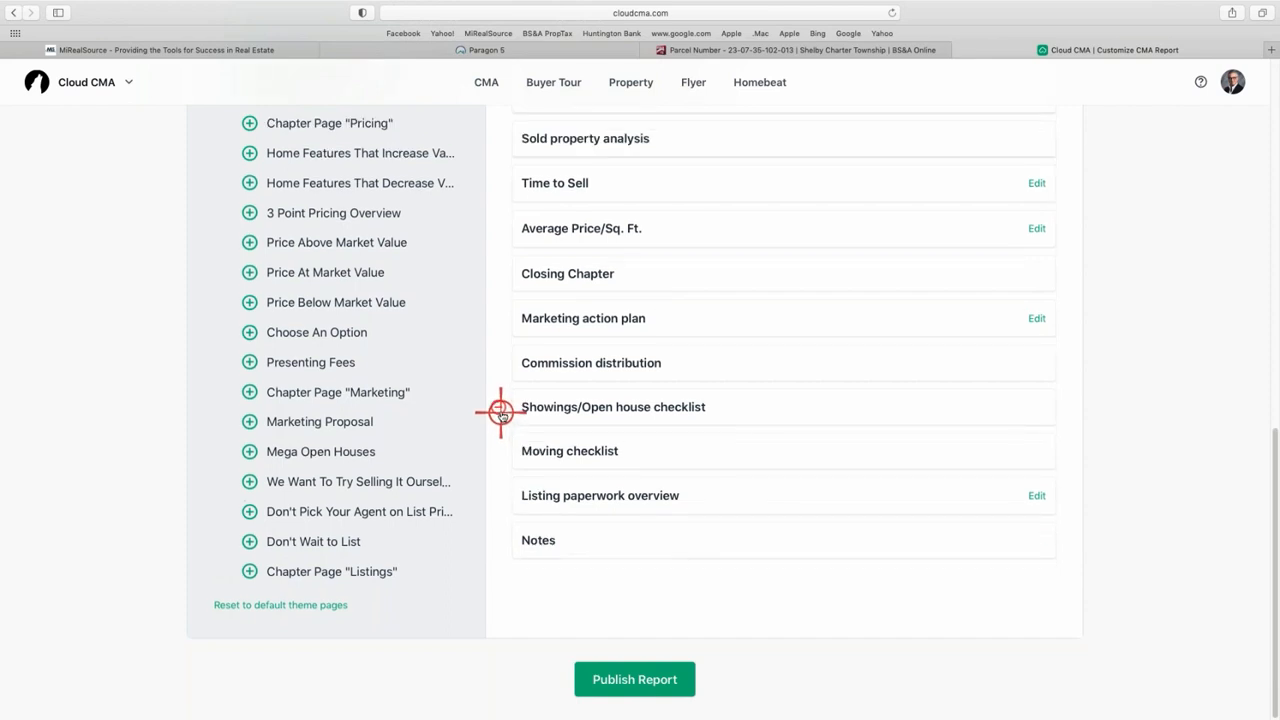
scroll(500, 410, up, 2)
scroll(502, 414, up, 1)
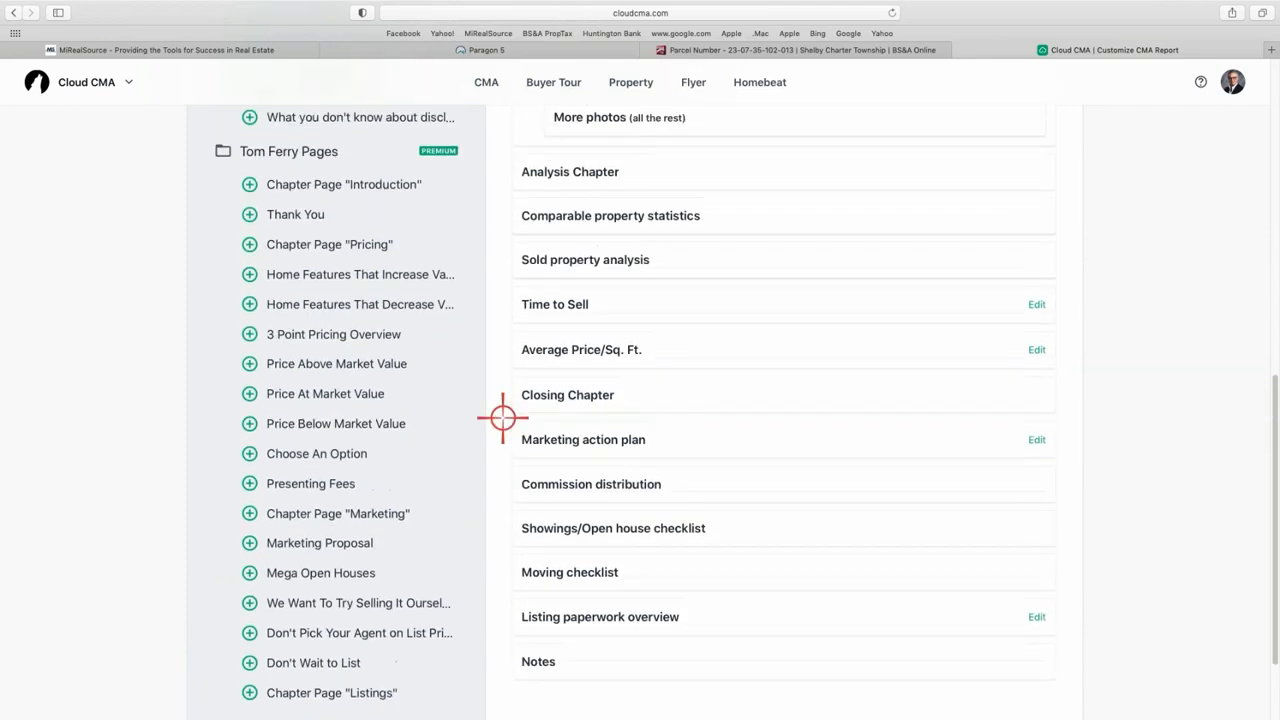
scroll(503, 418, up, 10)
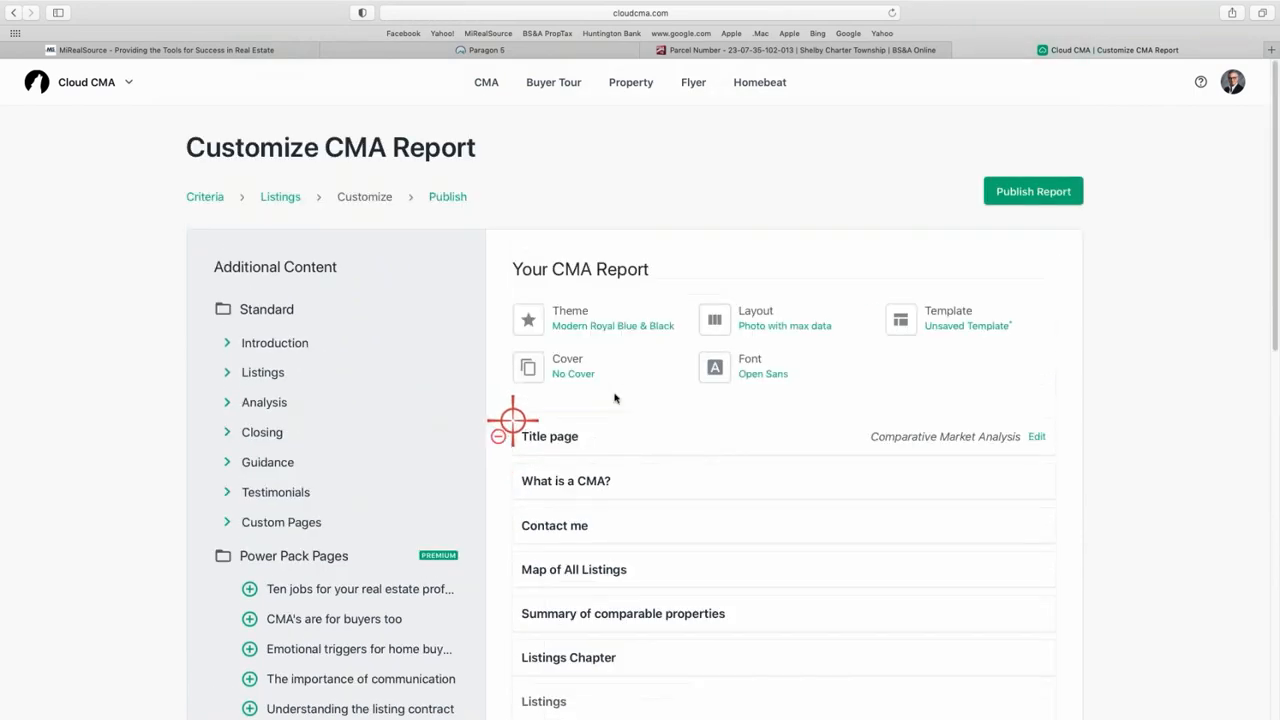
scroll(686, 380, down, 3)
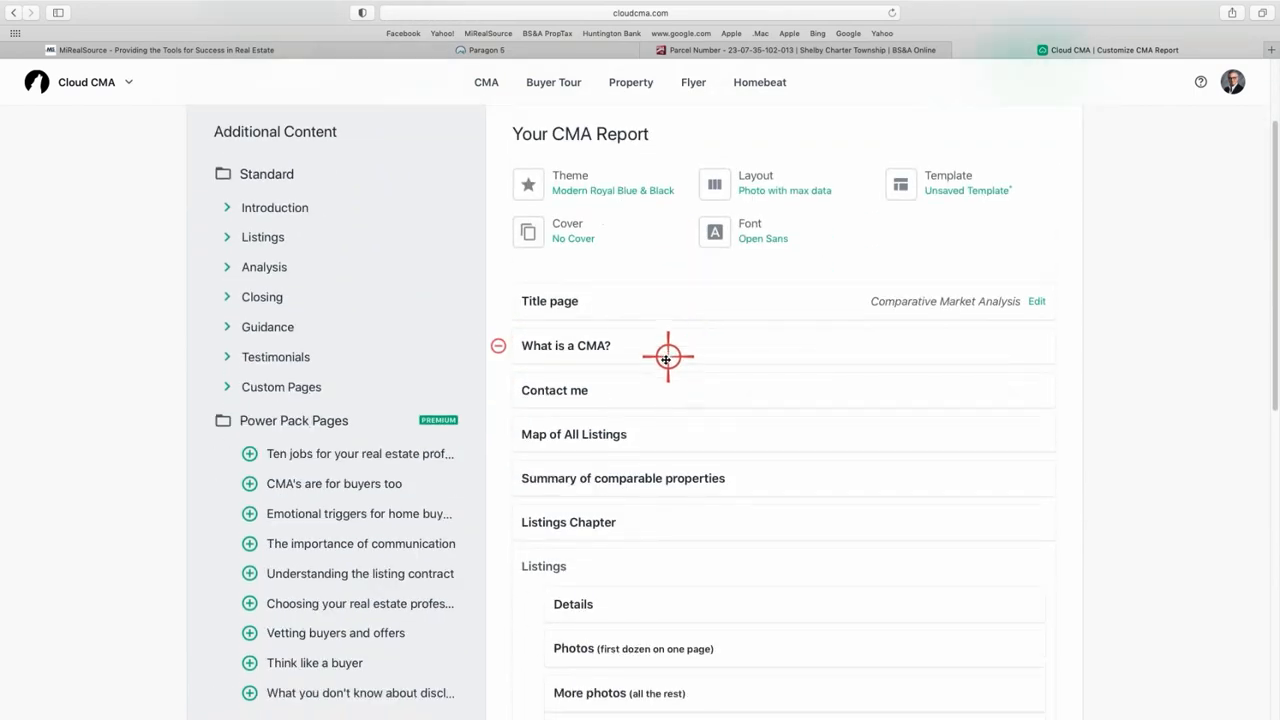
scroll(667, 357, down, 10)
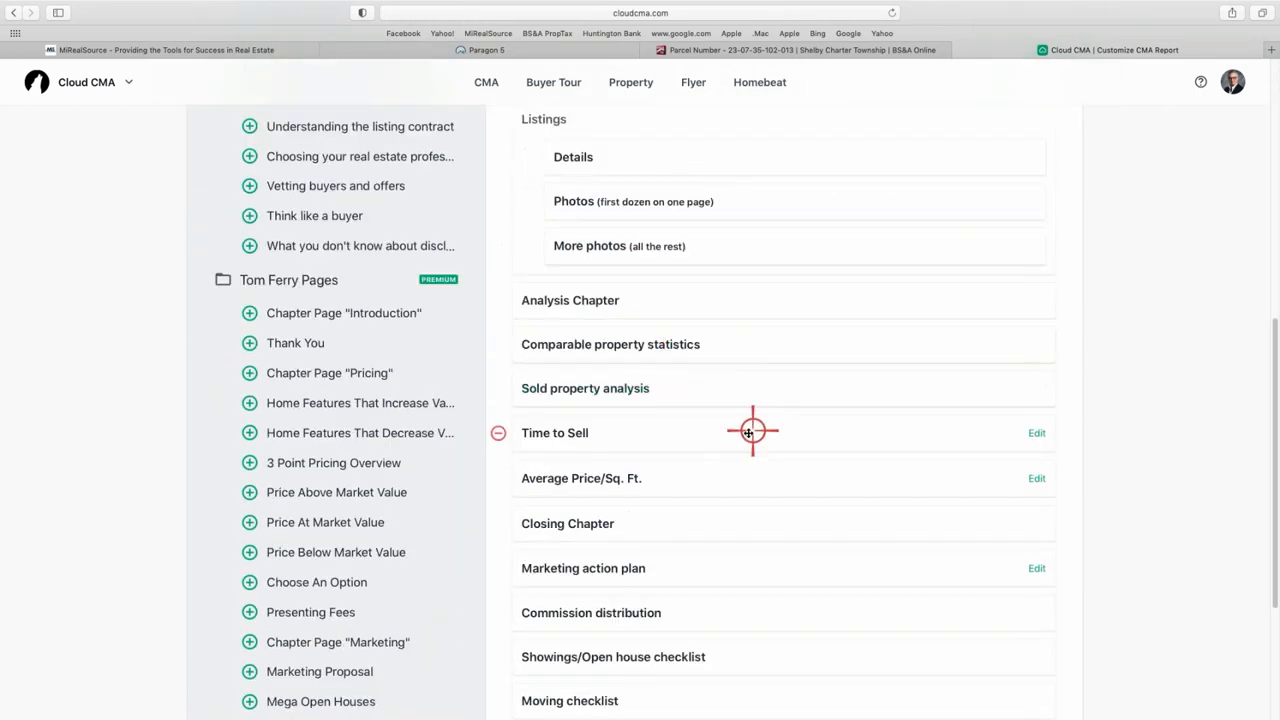
scroll(735, 425, down, 4)
scroll(725, 422, up, 4)
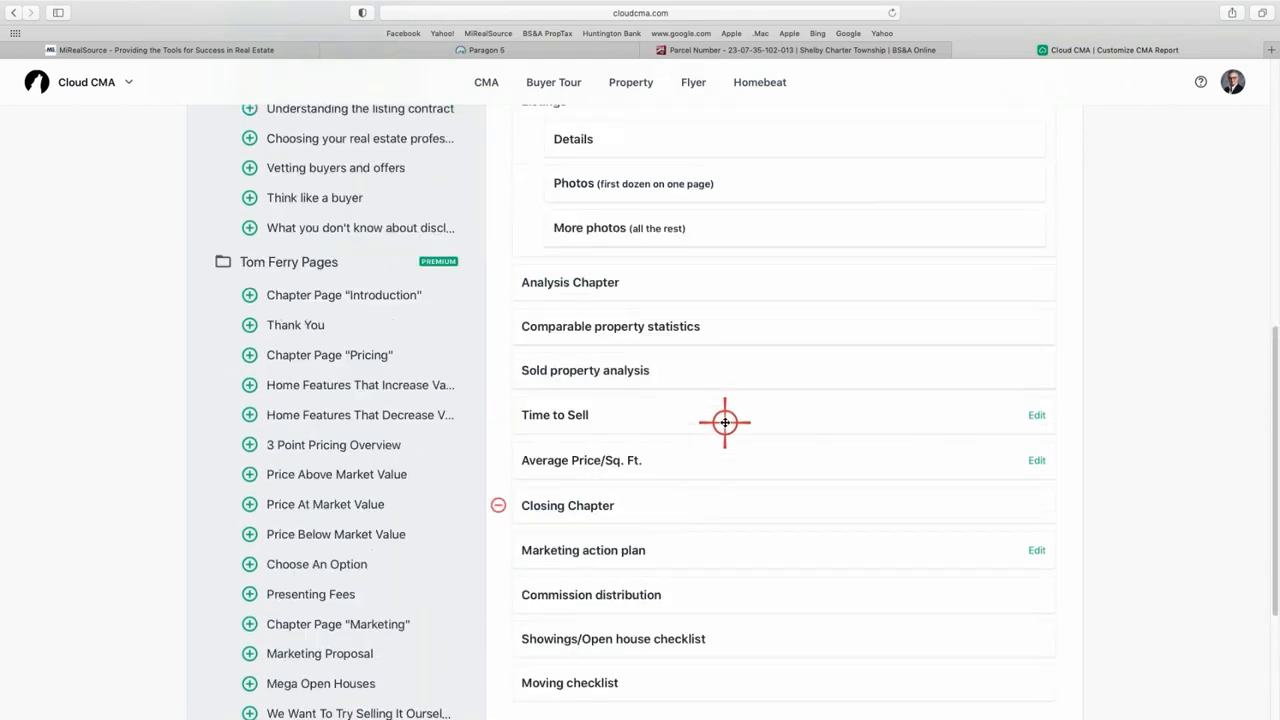
scroll(761, 424, up, 2)
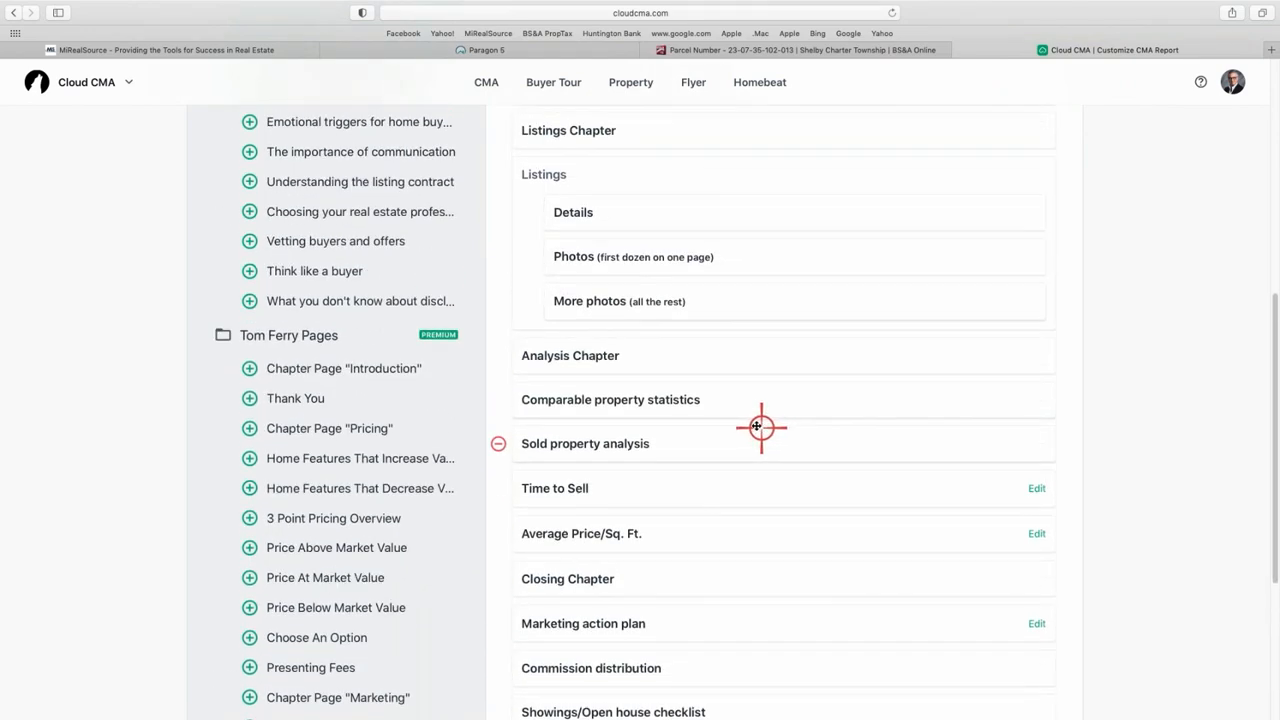
scroll(761, 427, up, 8)
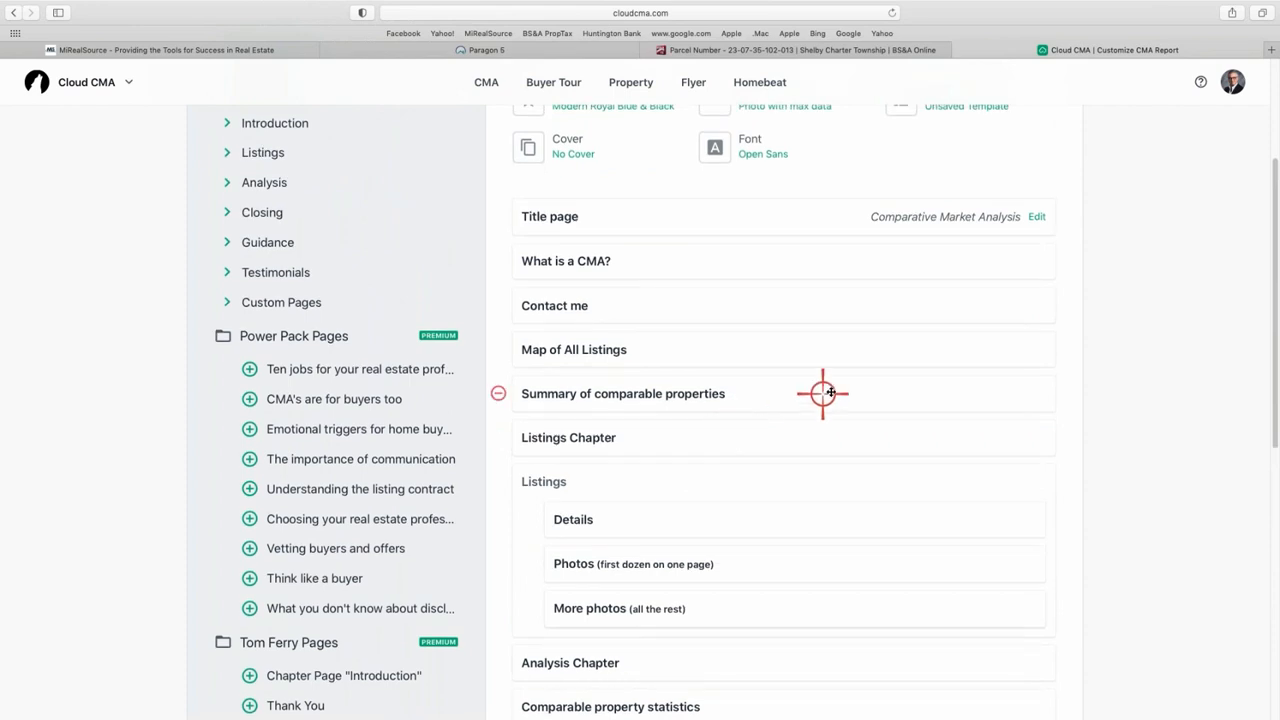
scroll(800, 375, up, 2)
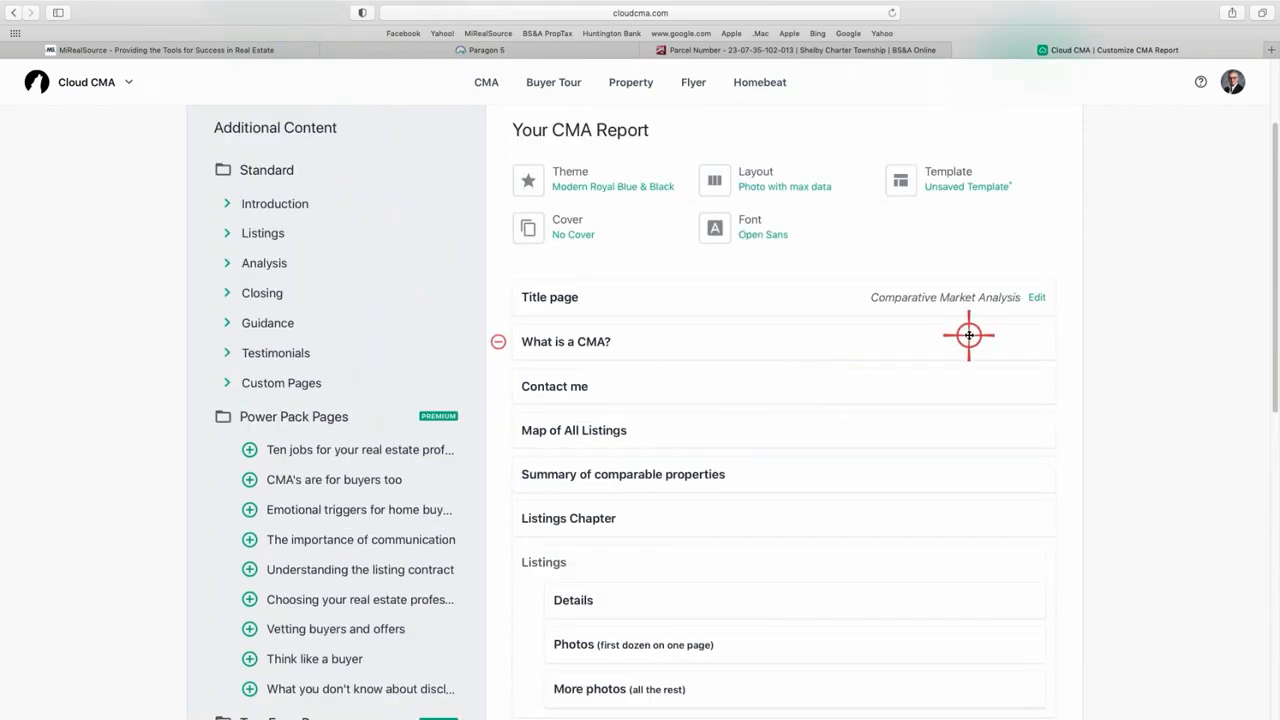
- Save the current pages as a custom template named for the clients, then apply it
click(965, 188)
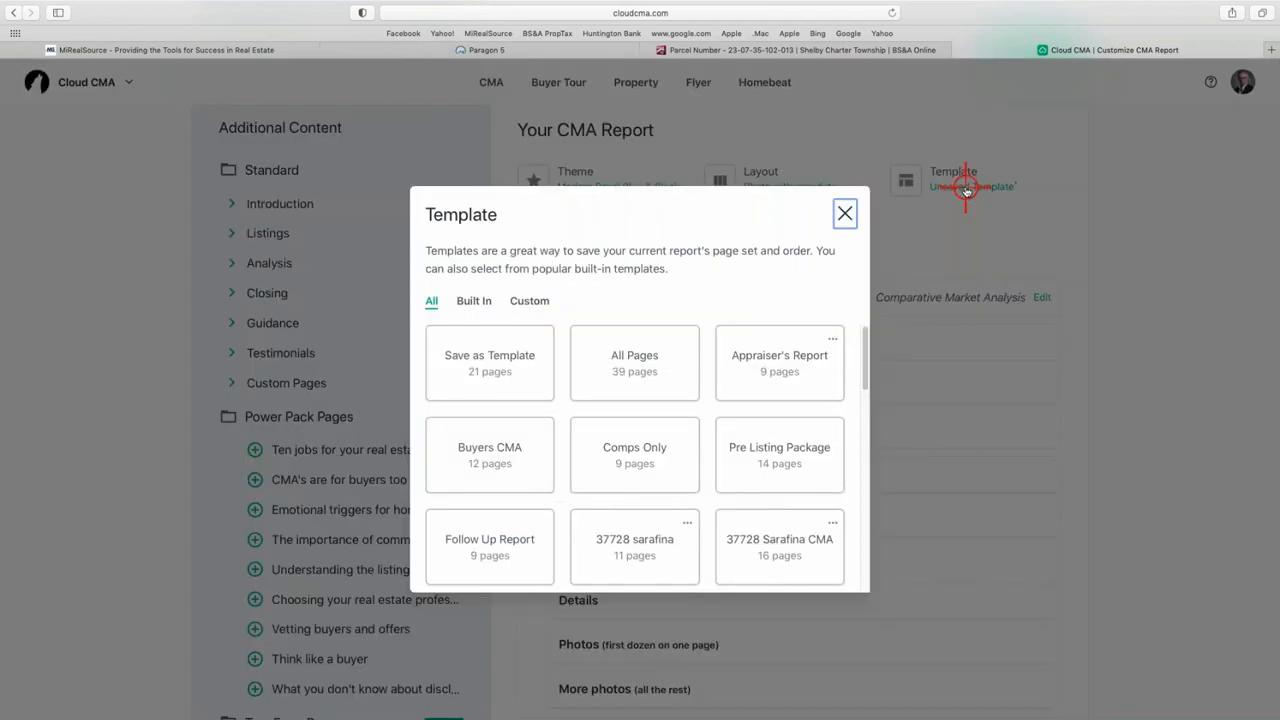
click(477, 376)
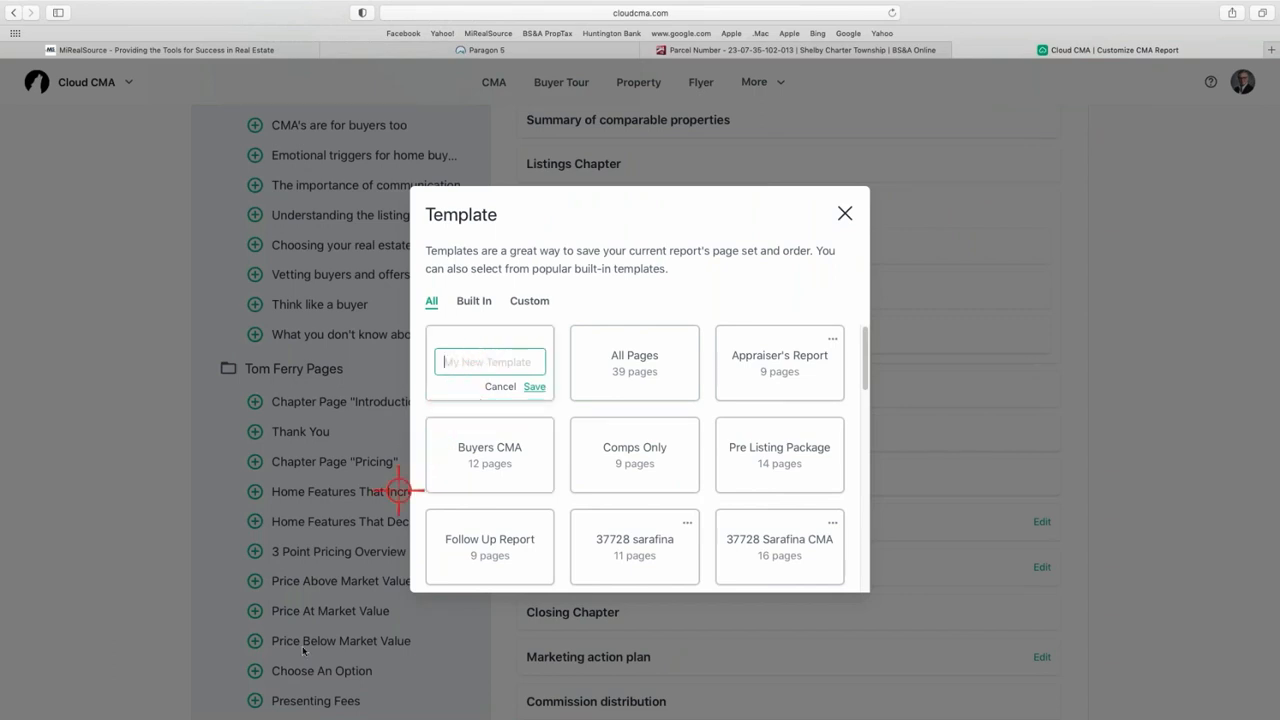
text(4)
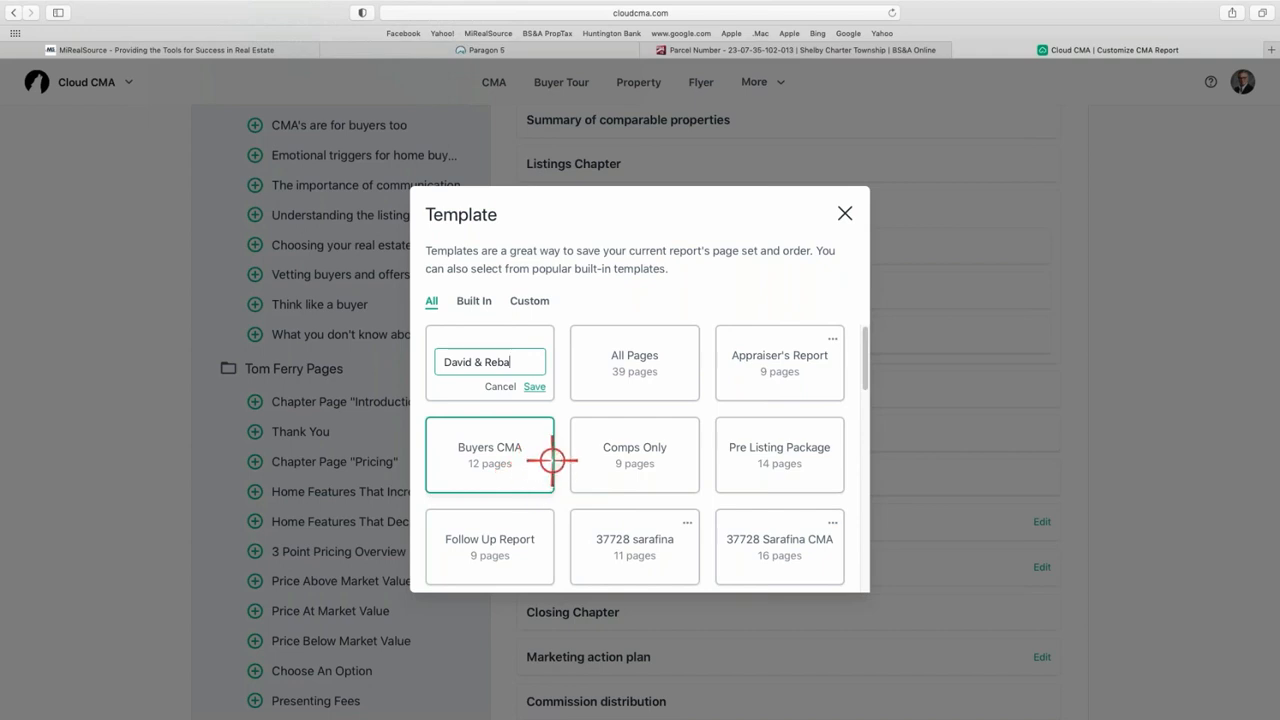
click(538, 387)
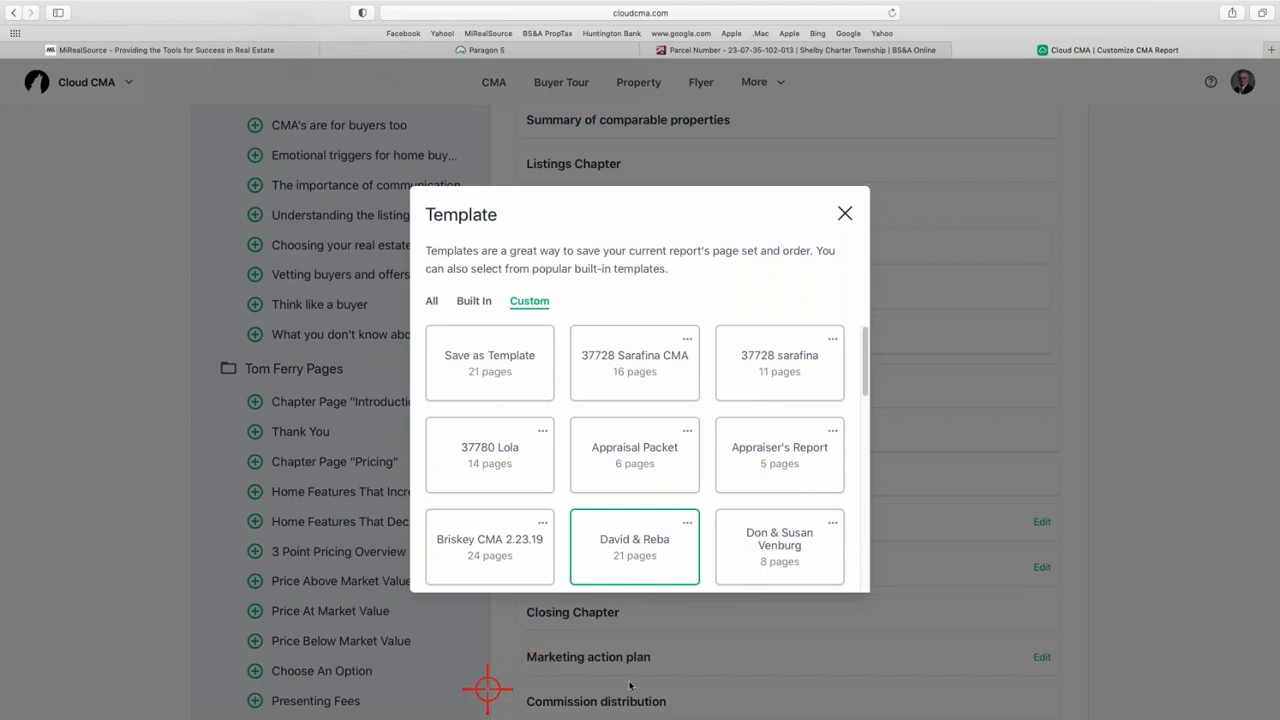
scroll(686, 472, down, 1)
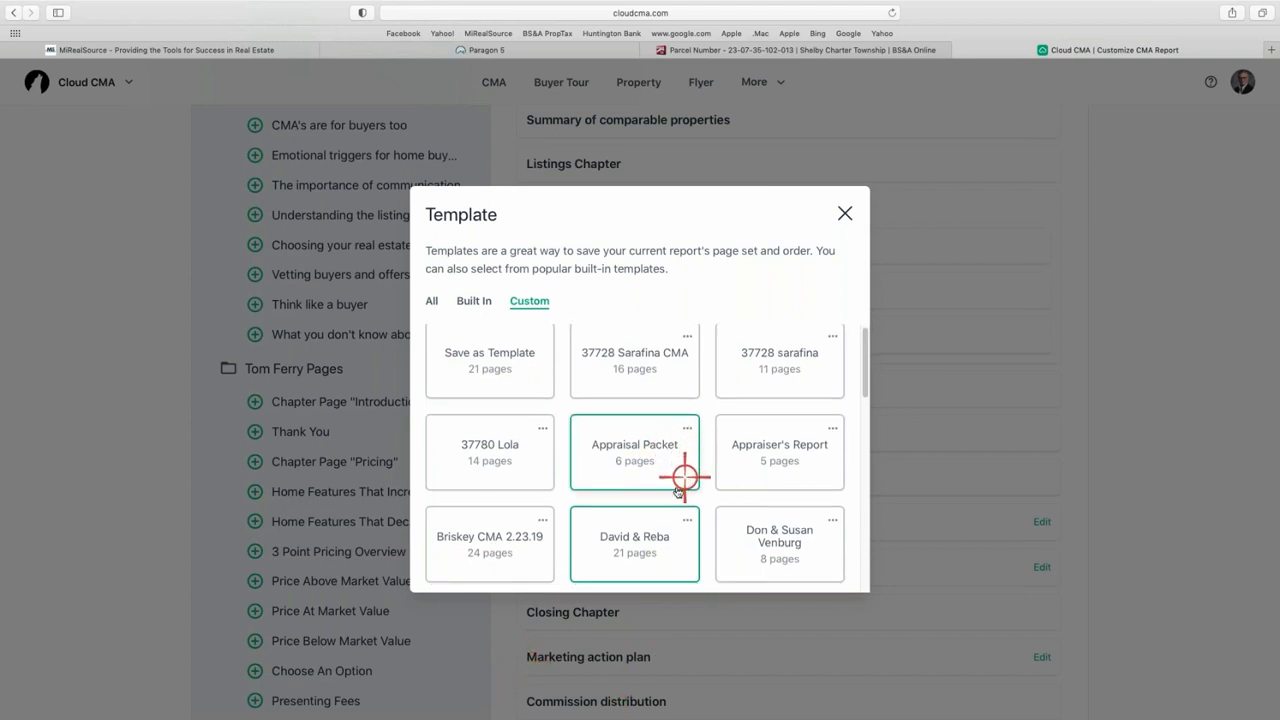
click(636, 550)
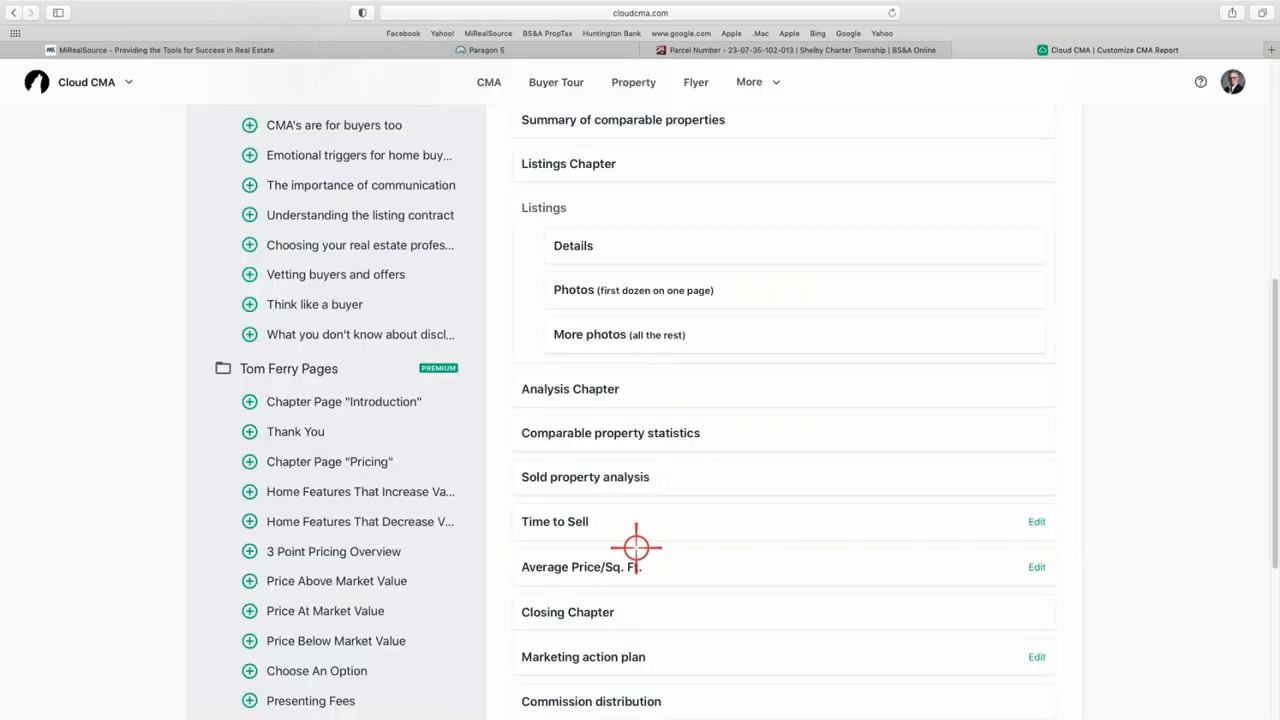
- Publish the customized report so the Publish CMA page shows it ready to share
scroll(798, 394, up, 5)
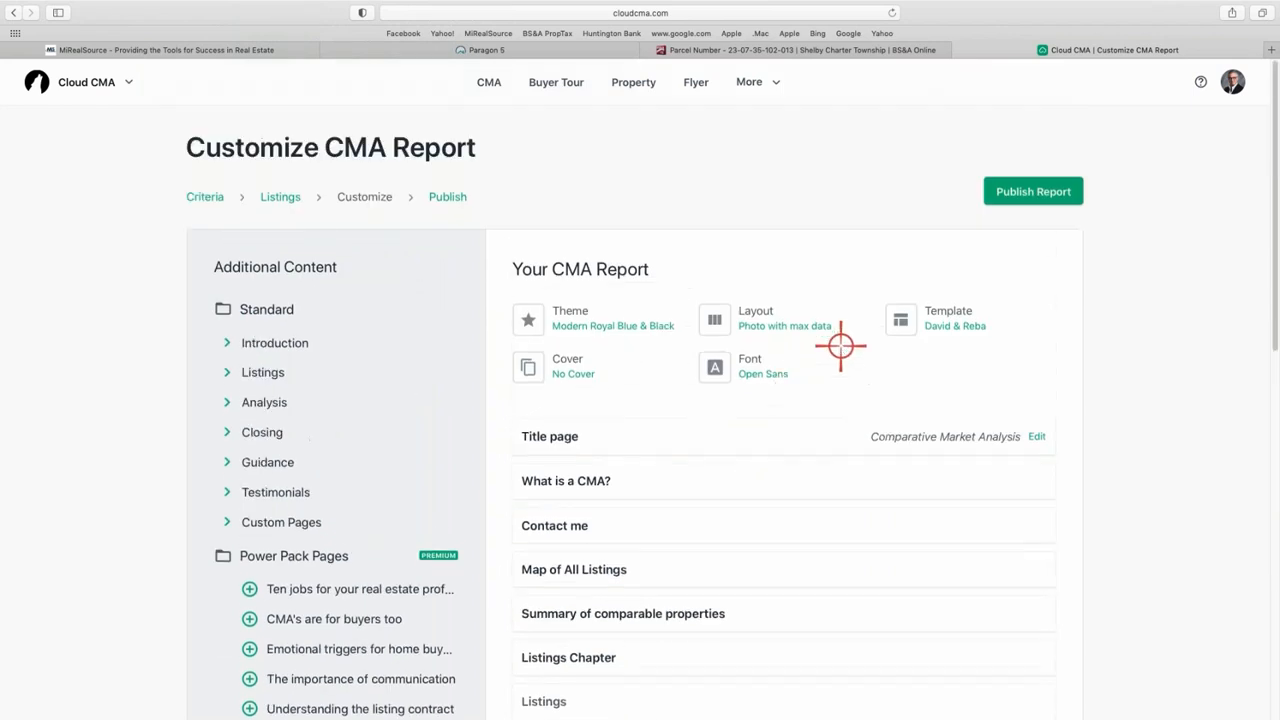
click(1028, 193)
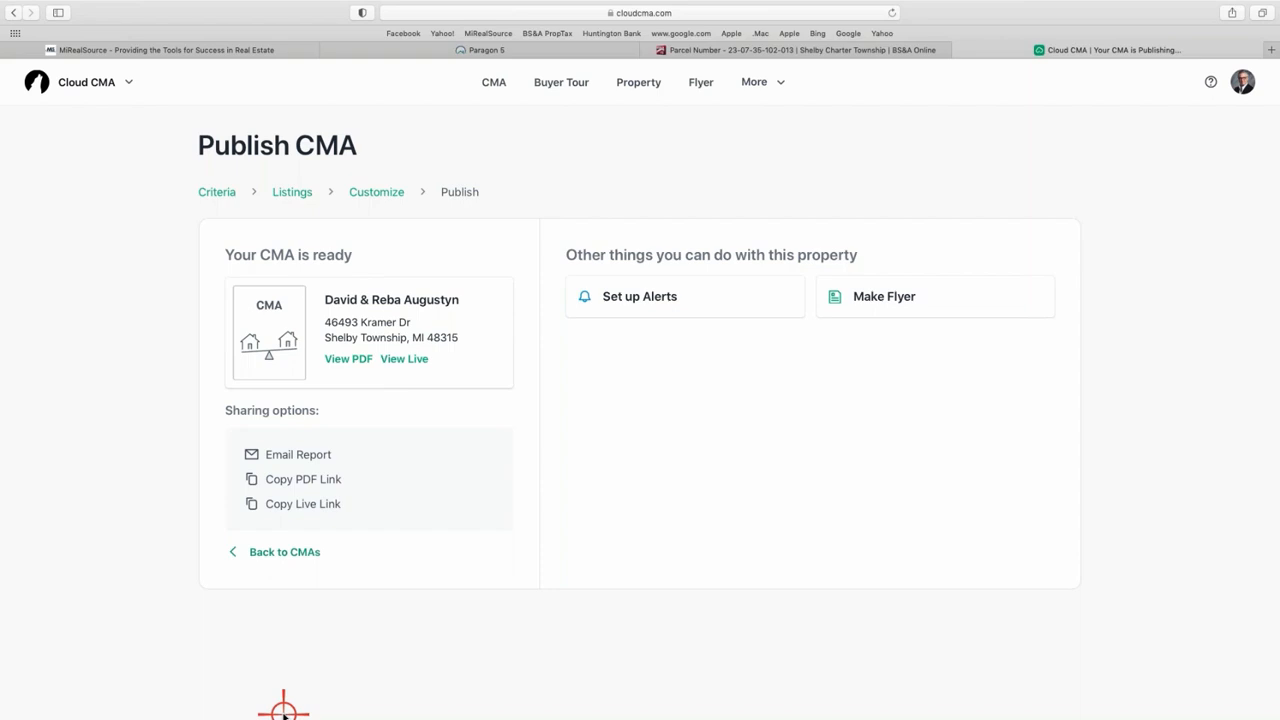
- Open the published report's PDF in a new tab via View PDF
click(352, 358)
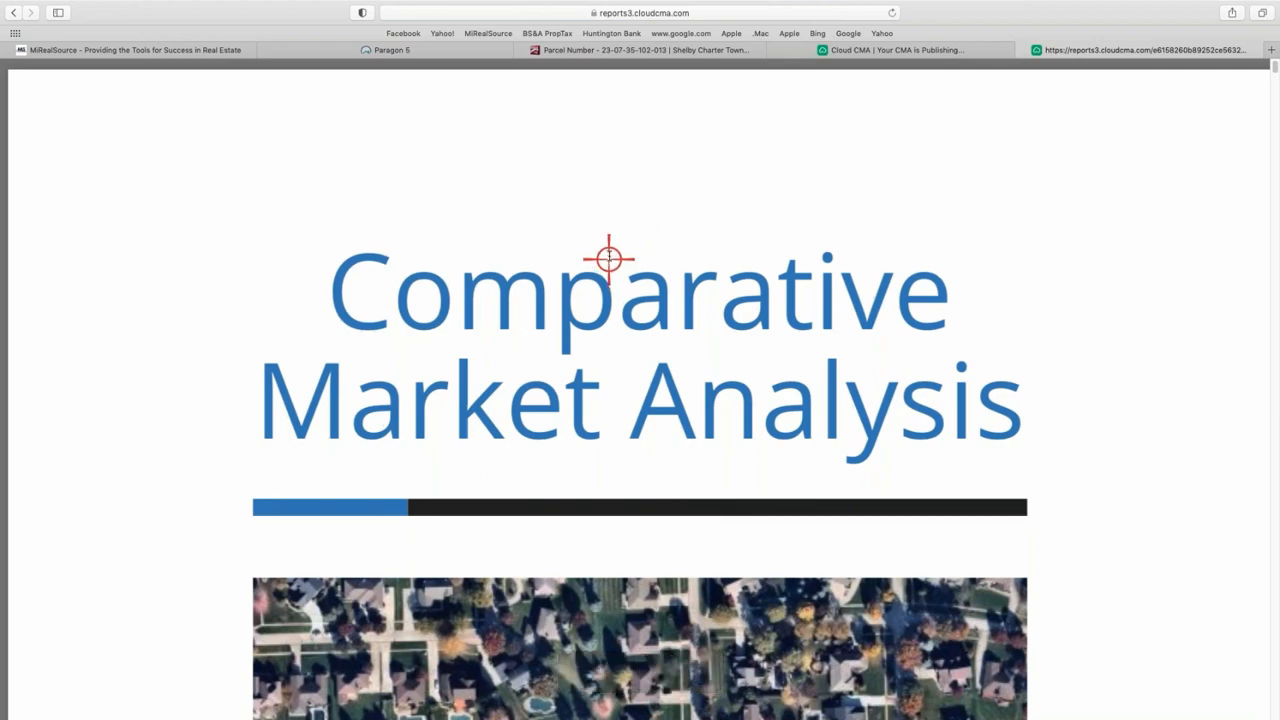
- Review the report PDF's pages, then close its tab to return to Publish CMA
scroll(606, 257, down, 6)
scroll(688, 248, up, 6)
scroll(641, 255, down, 6)
scroll(641, 258, down, 5)
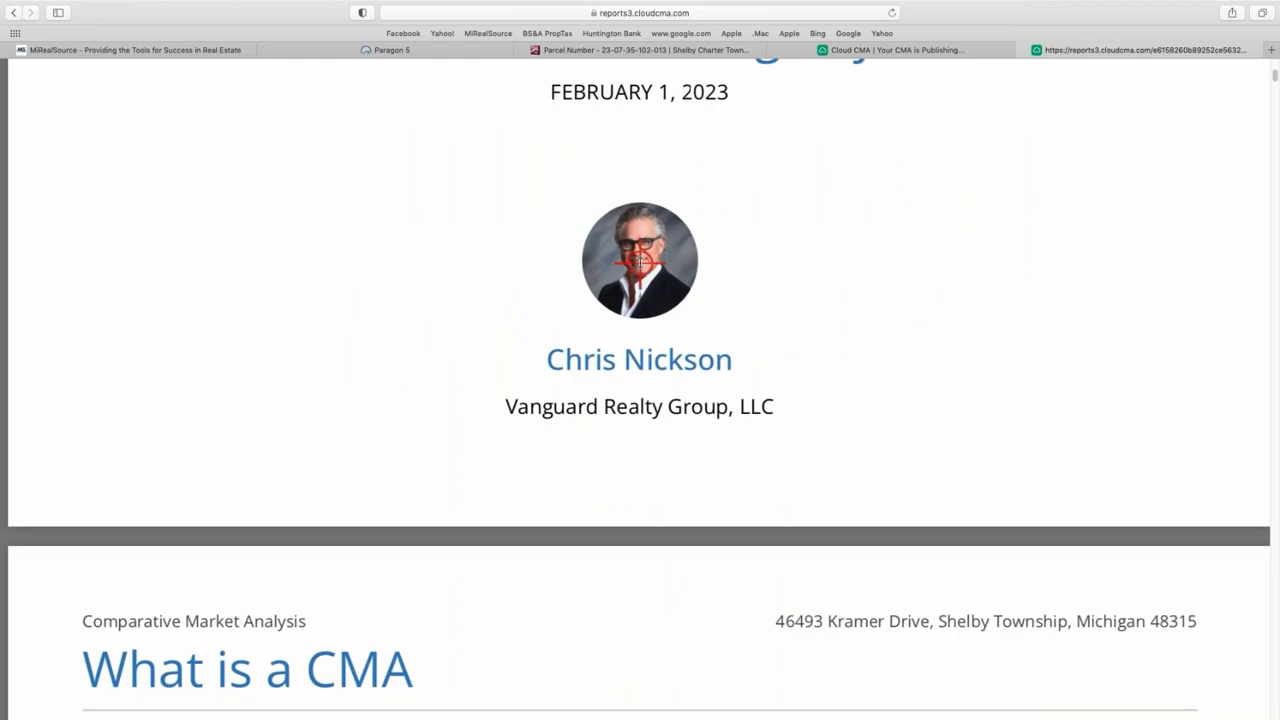
scroll(623, 309, down, 2)
scroll(565, 502, down, 7)
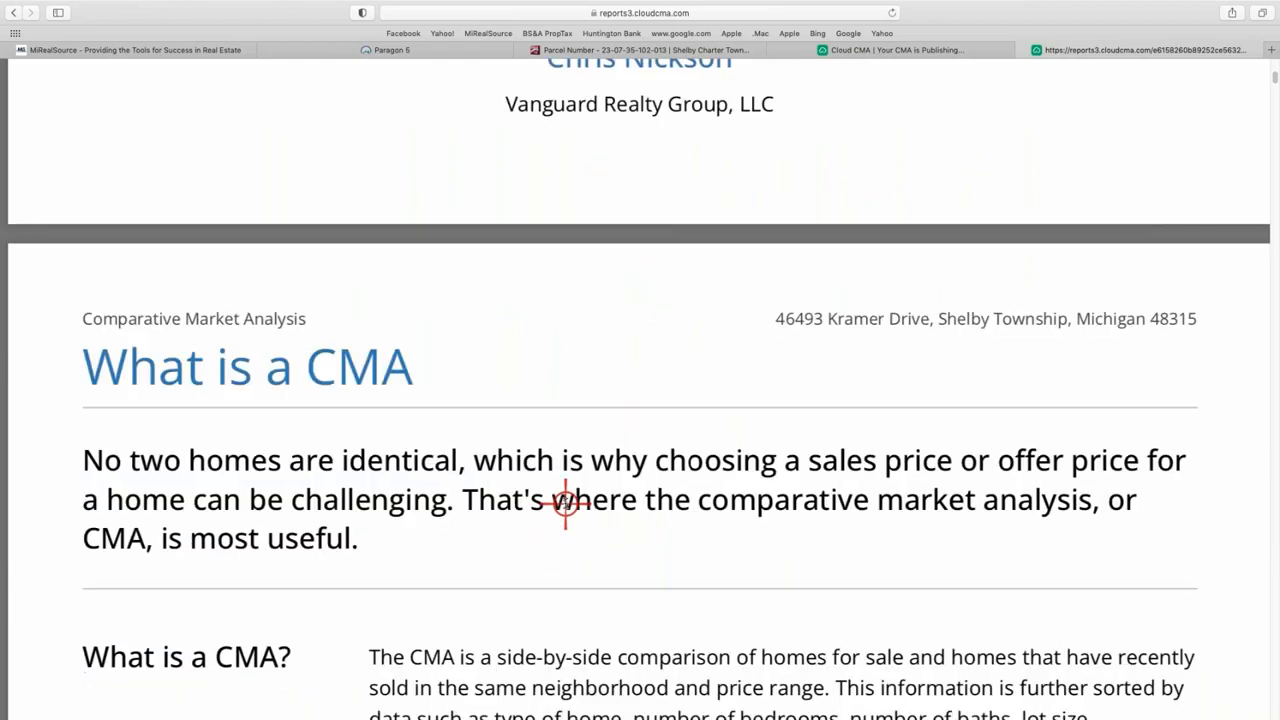
scroll(565, 502, down, 1)
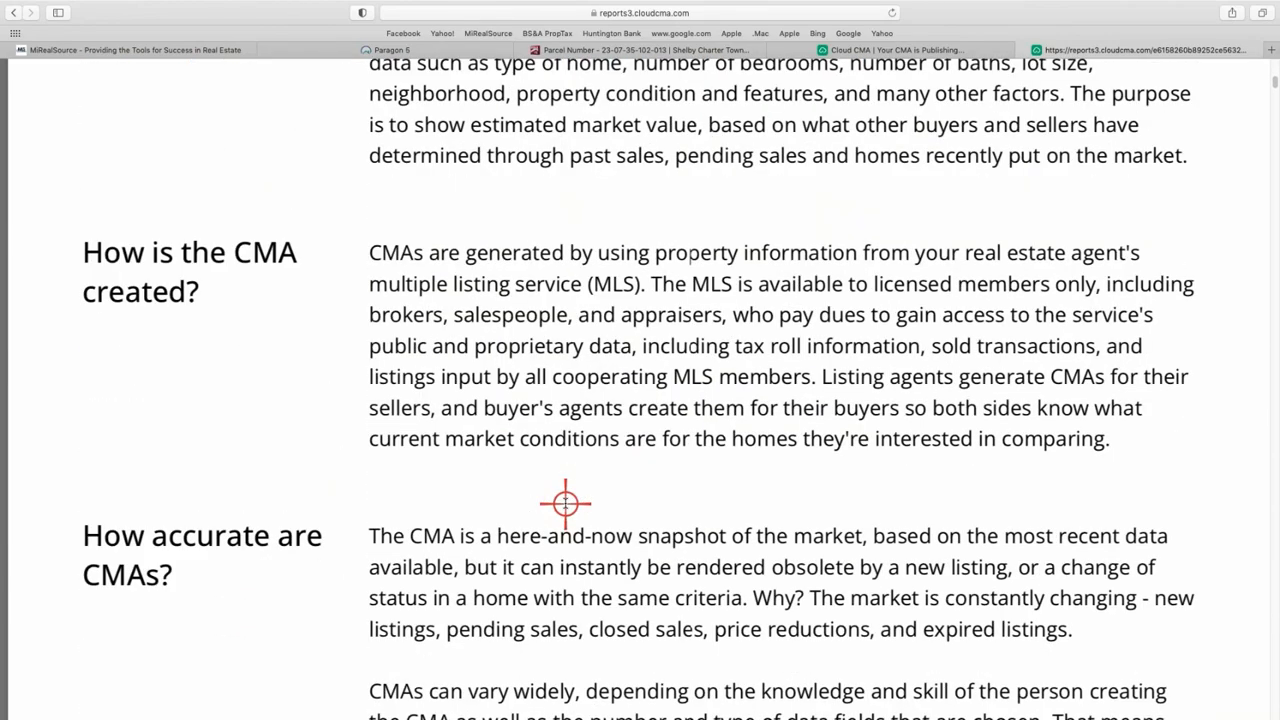
scroll(565, 505, down, 15)
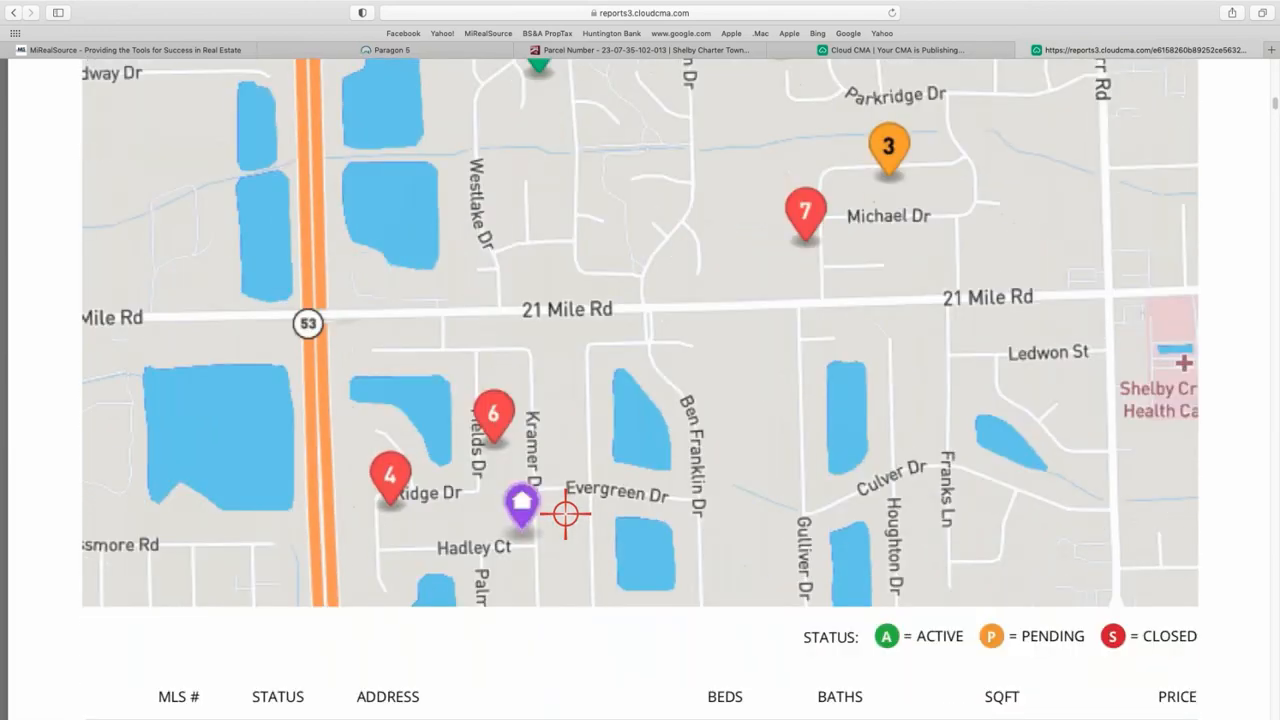
scroll(565, 513, up, 1)
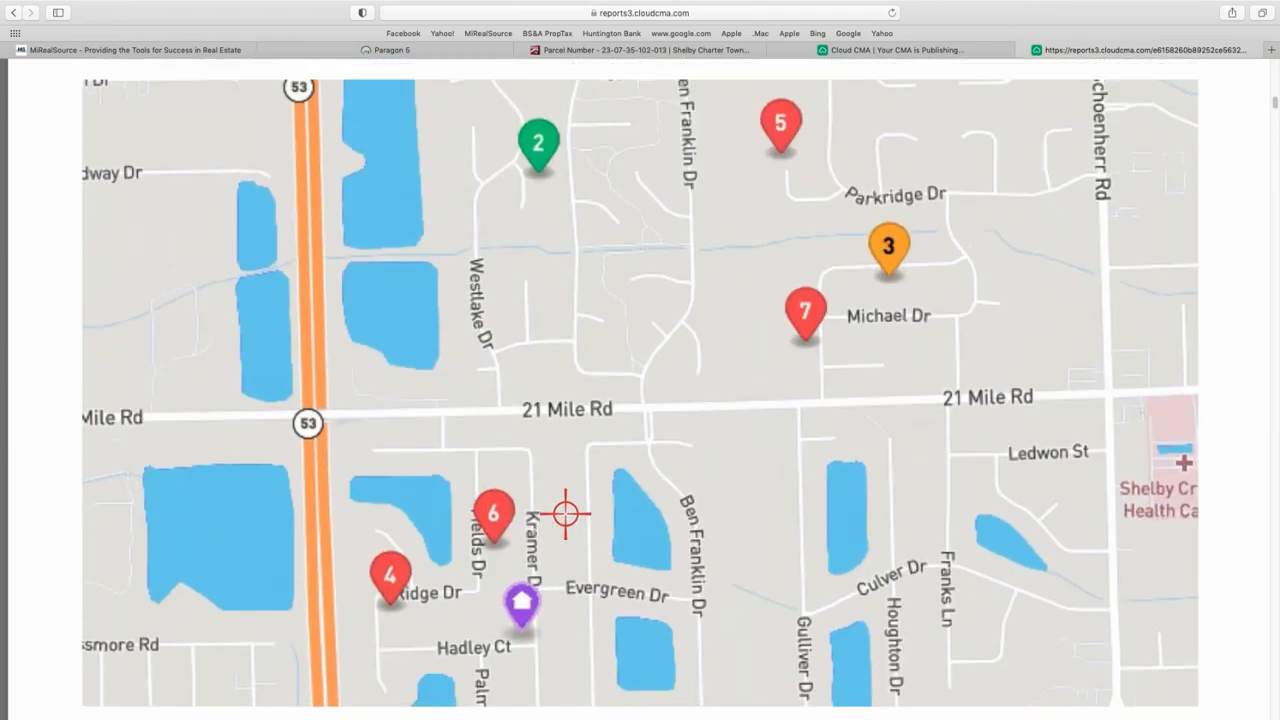
scroll(565, 513, down, 20)
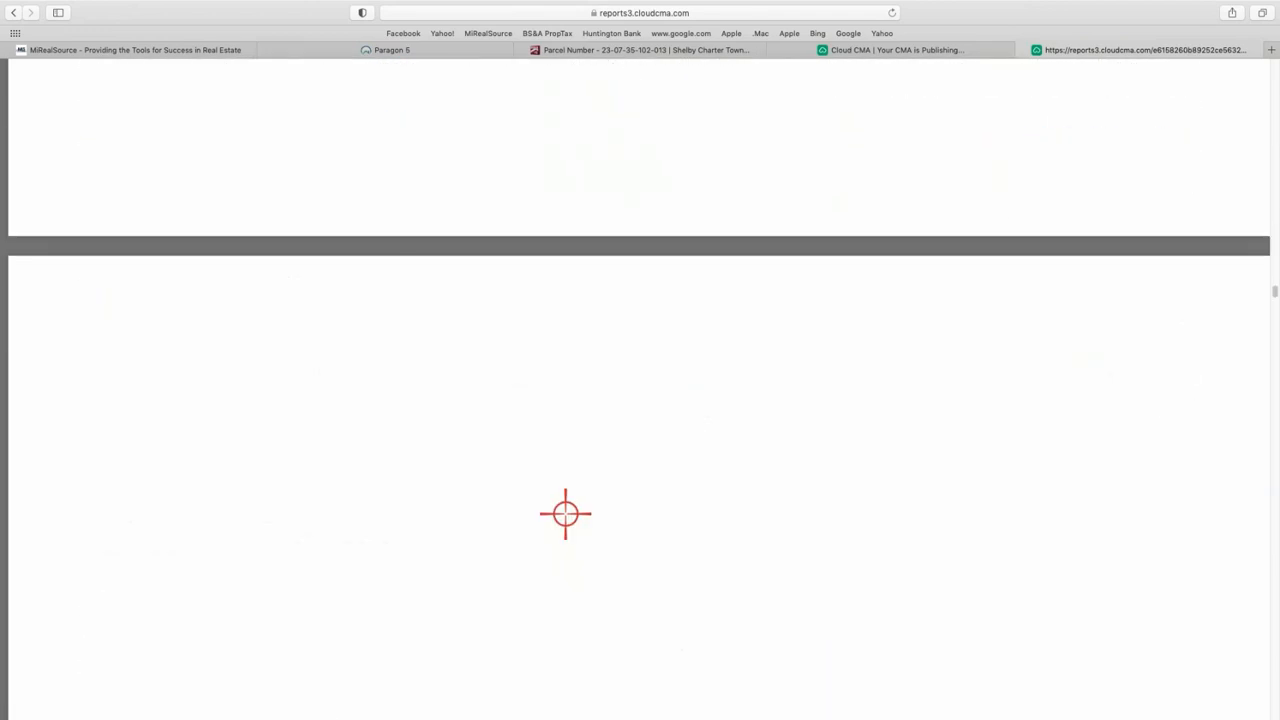
scroll(565, 513, down, 20)
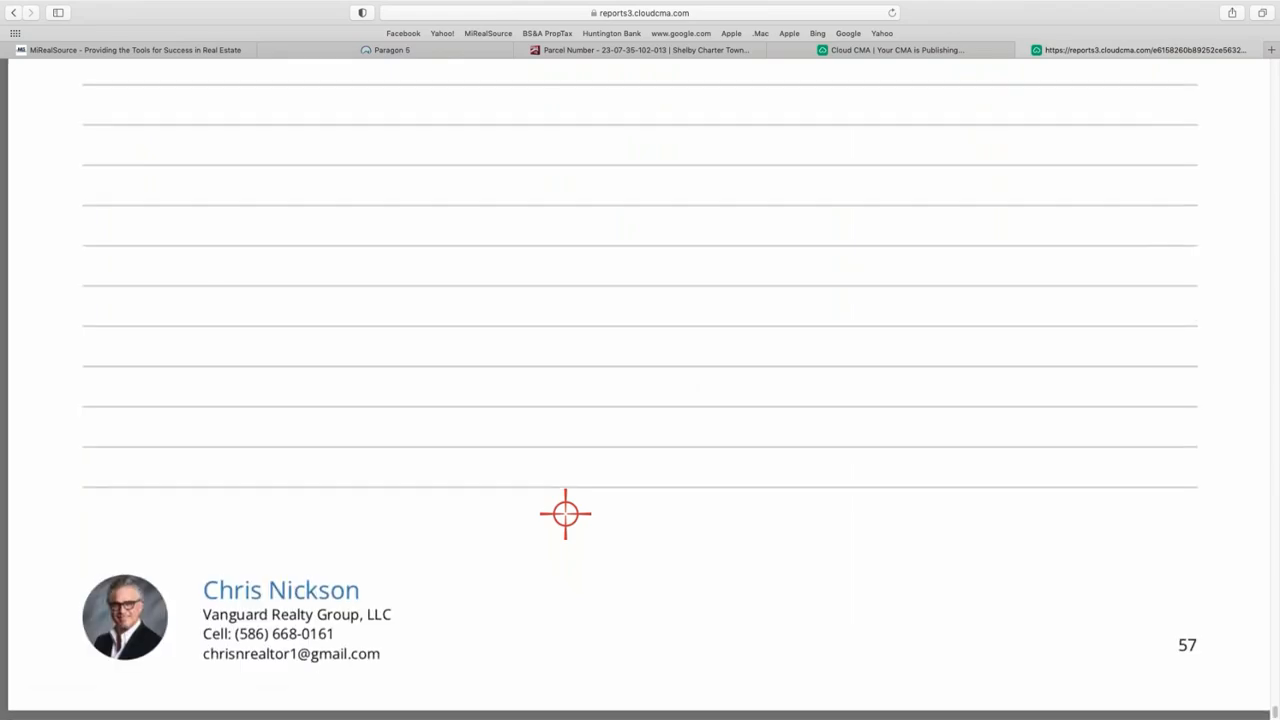
scroll(565, 513, up, 10)
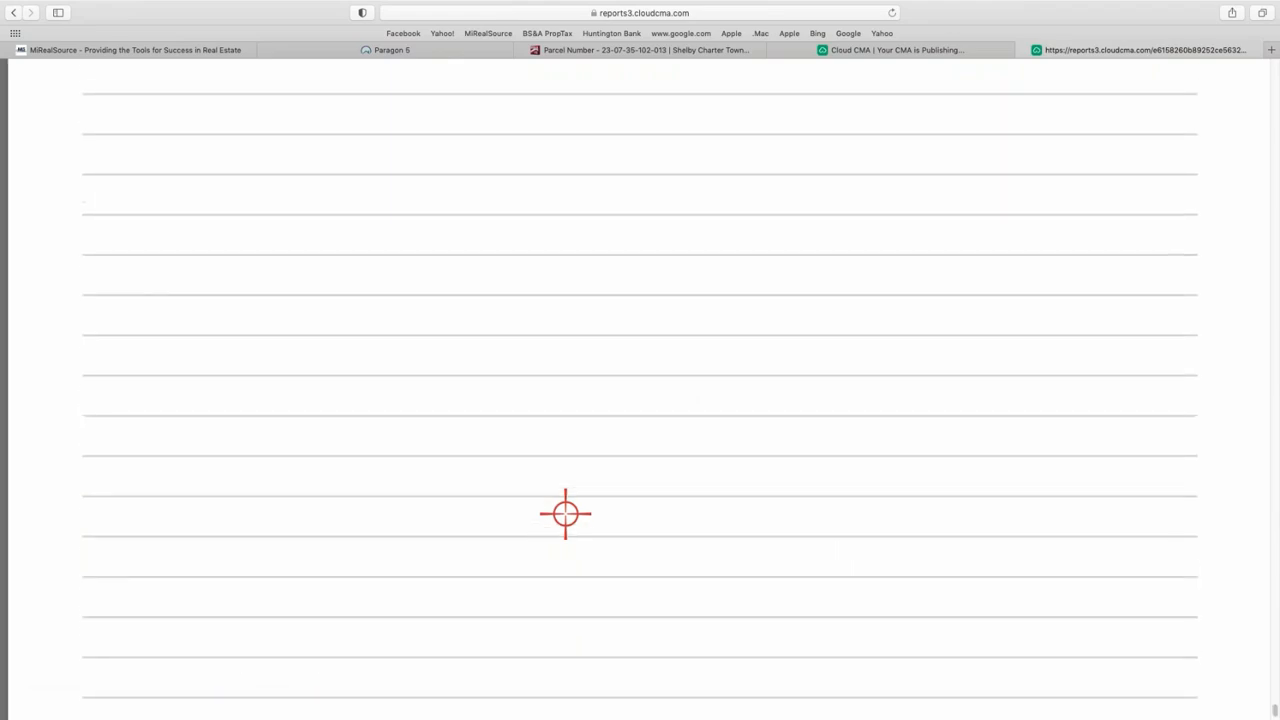
scroll(565, 513, up, 10)
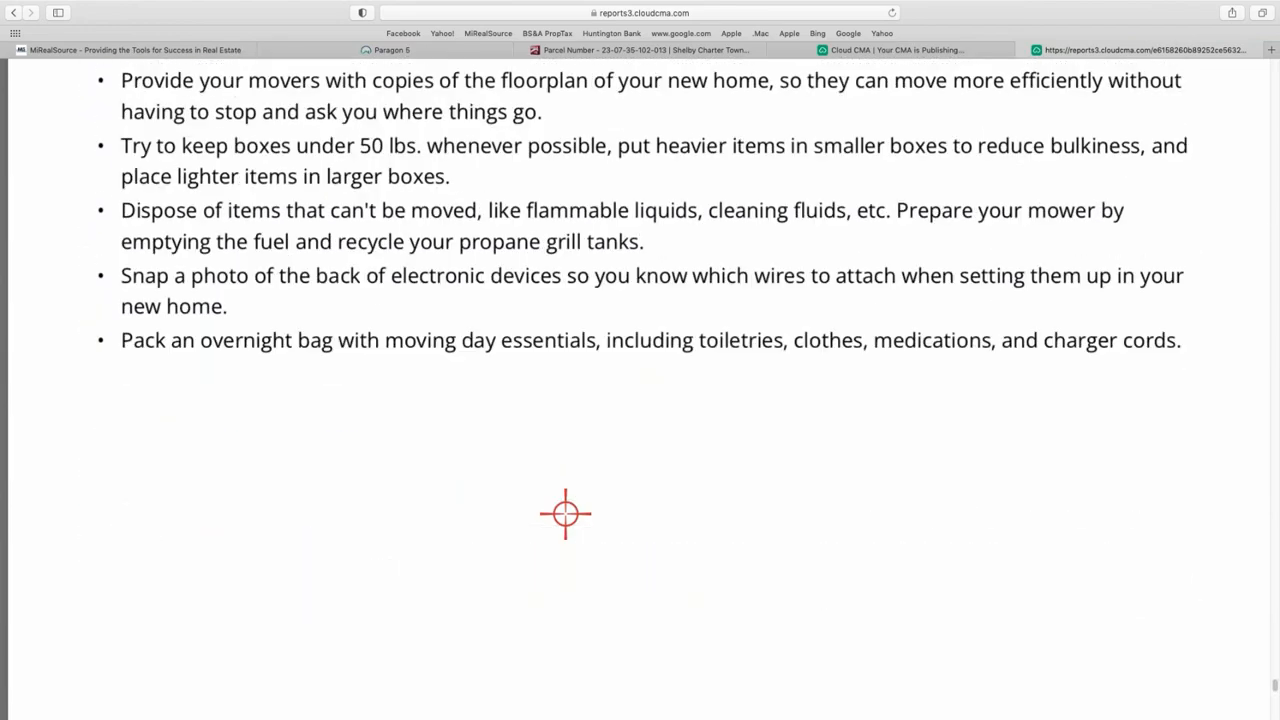
scroll(565, 513, up, 10)
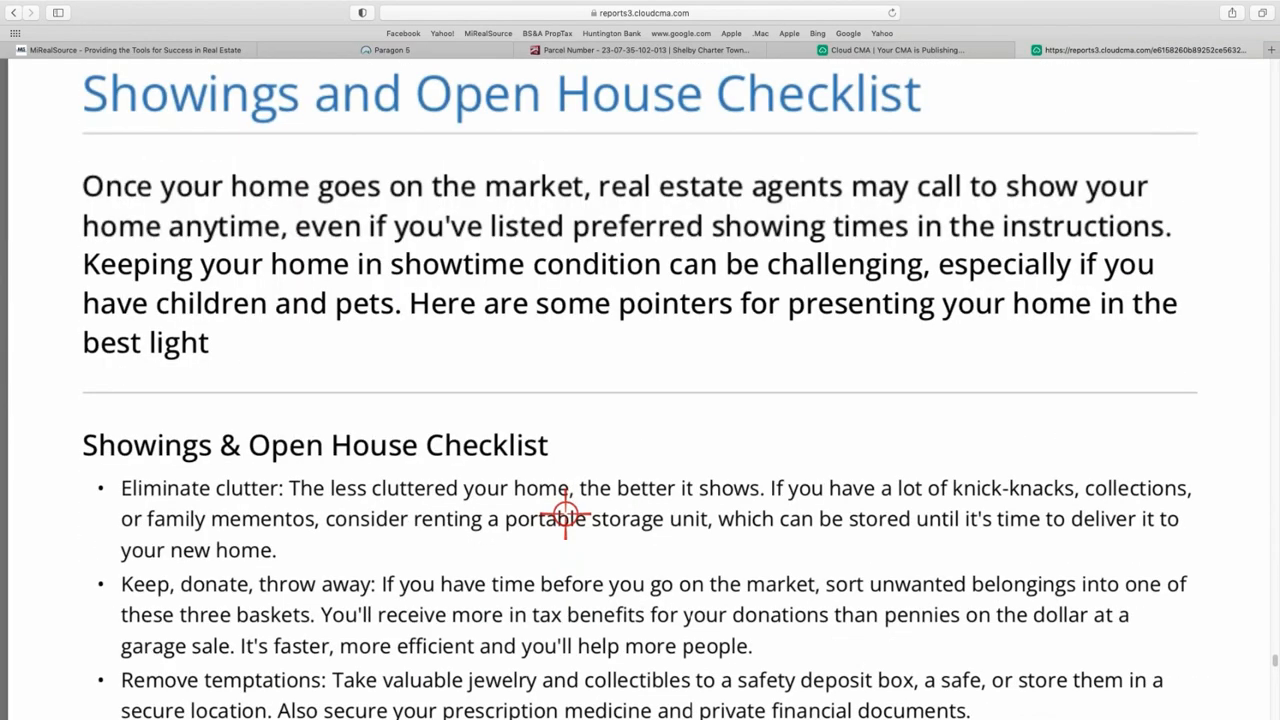
scroll(565, 513, up, 20)
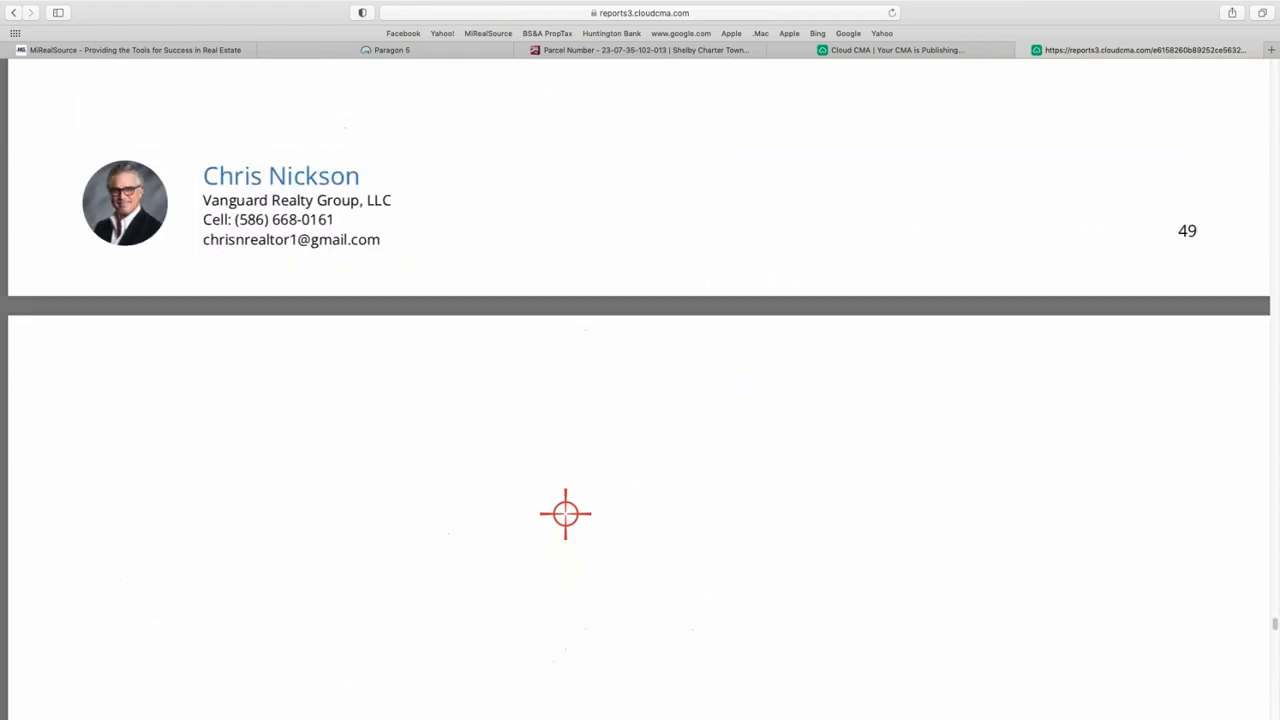
scroll(565, 513, up, 15)
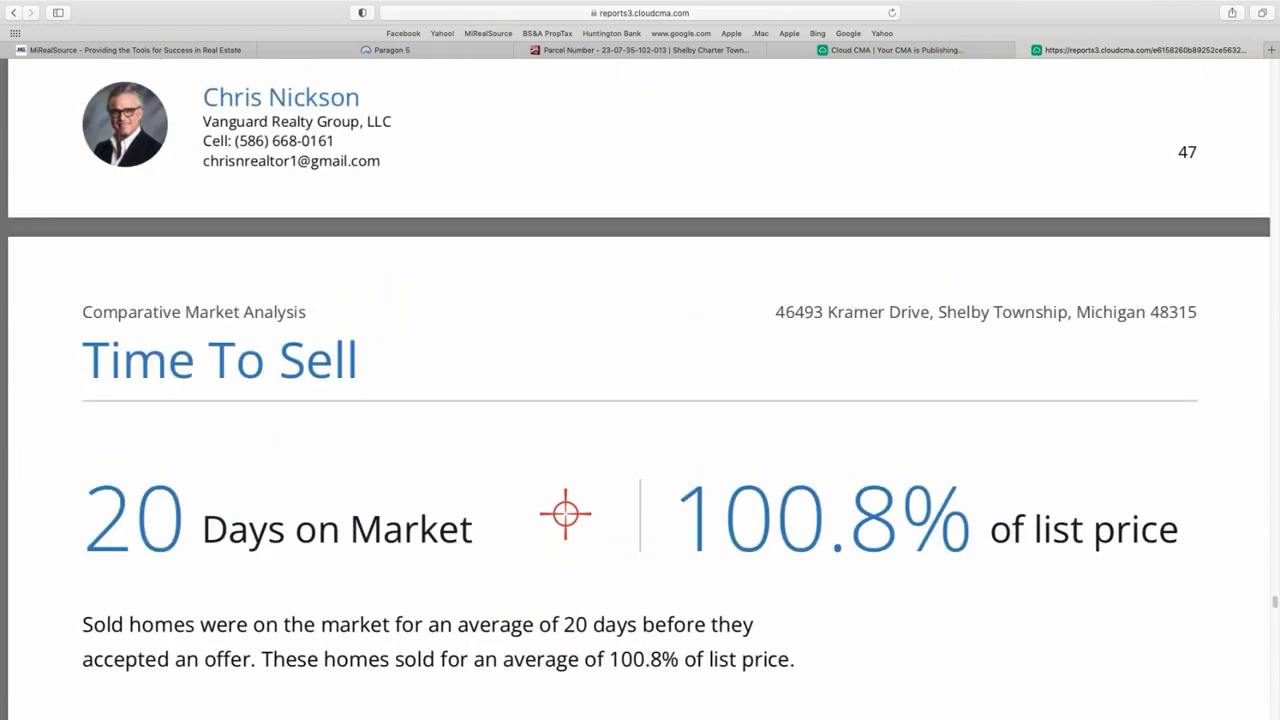
scroll(565, 513, up, 20)
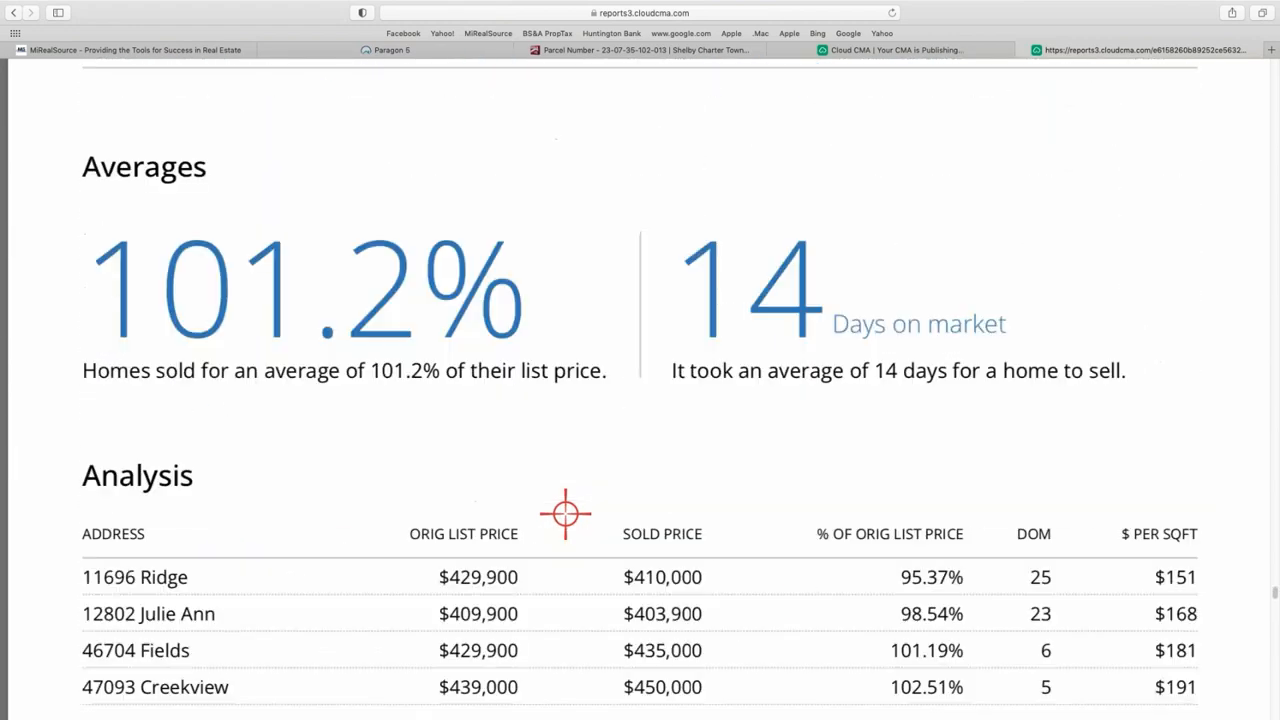
scroll(565, 513, up, 20)
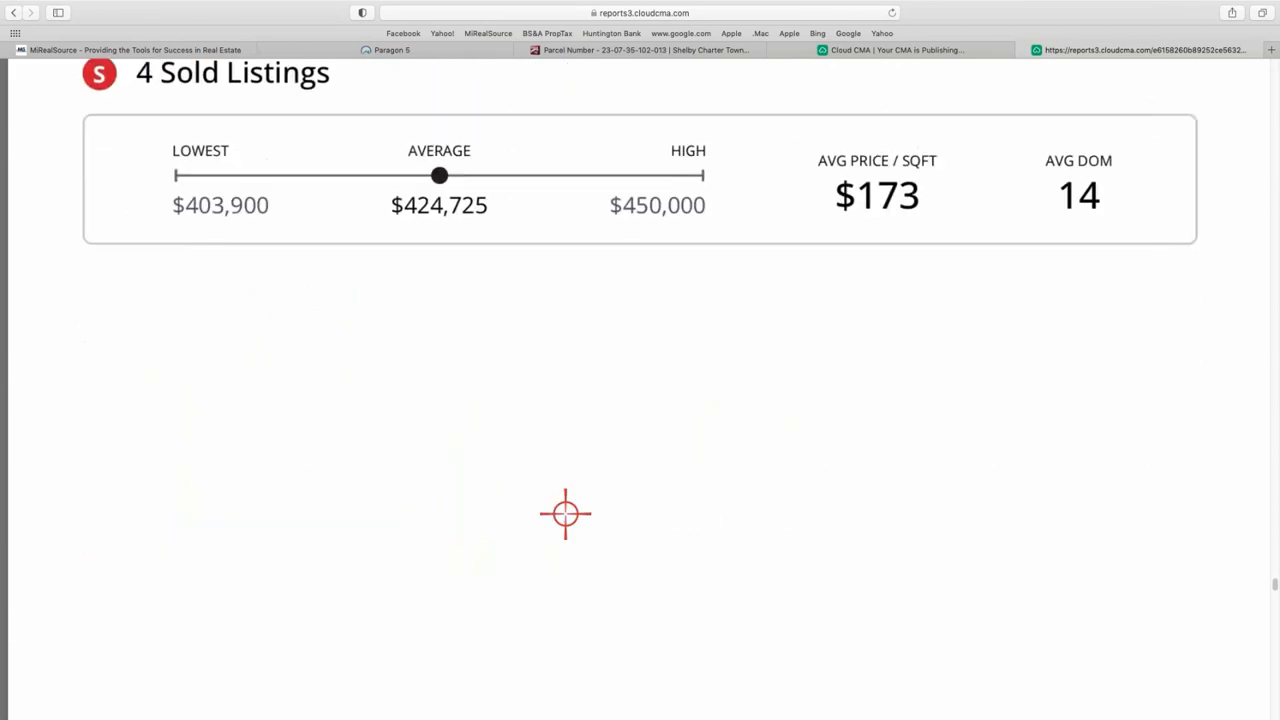
scroll(565, 513, up, 15)
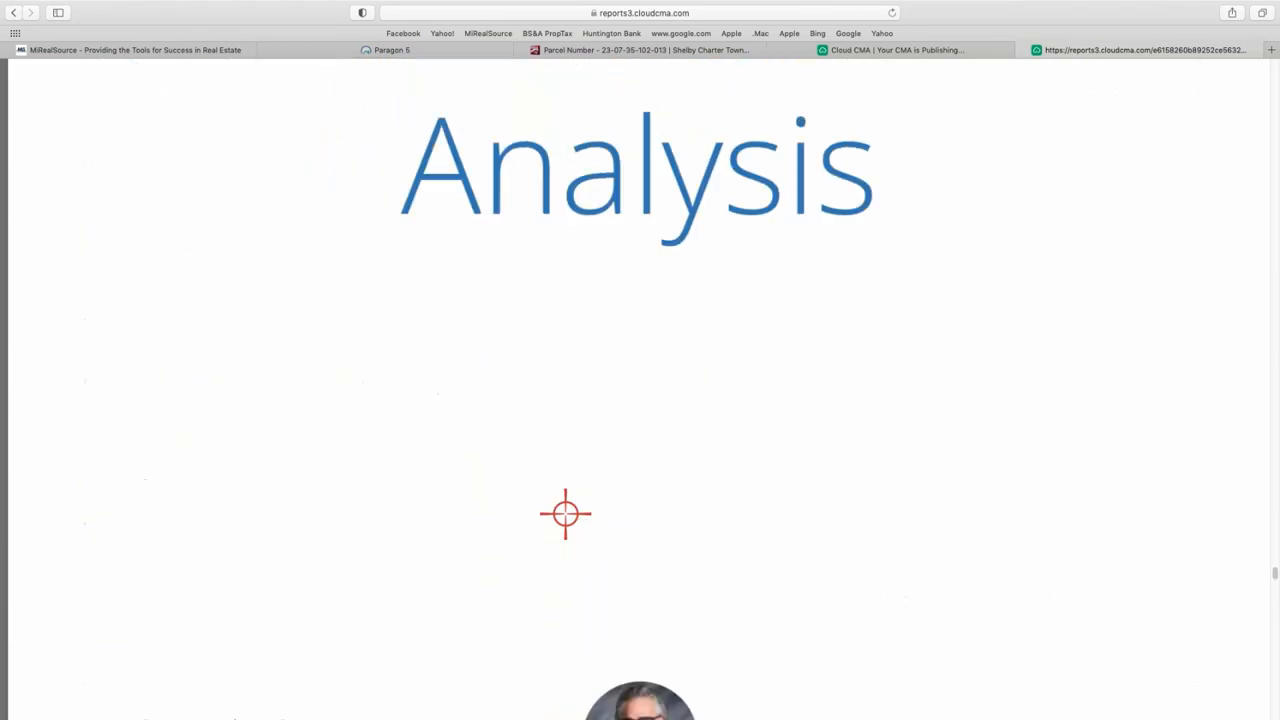
scroll(565, 513, up, 10)
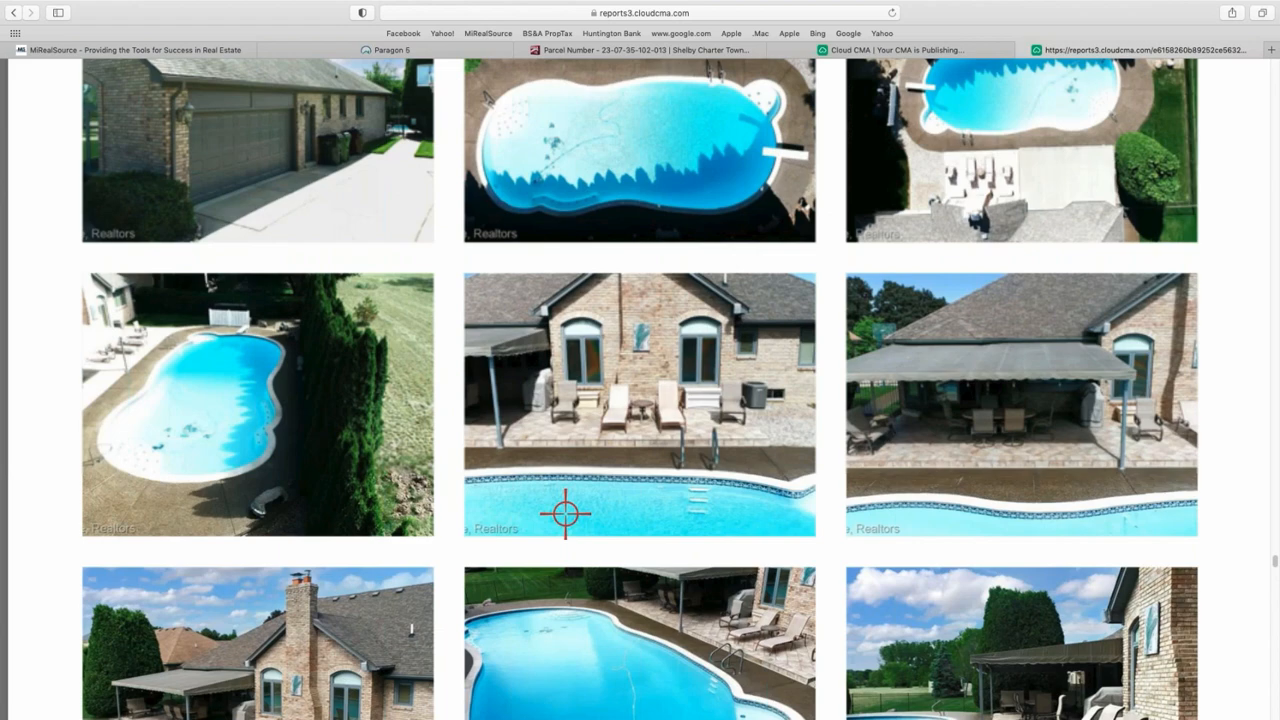
scroll(565, 513, up, 10)
scroll(565, 513, up, 7)
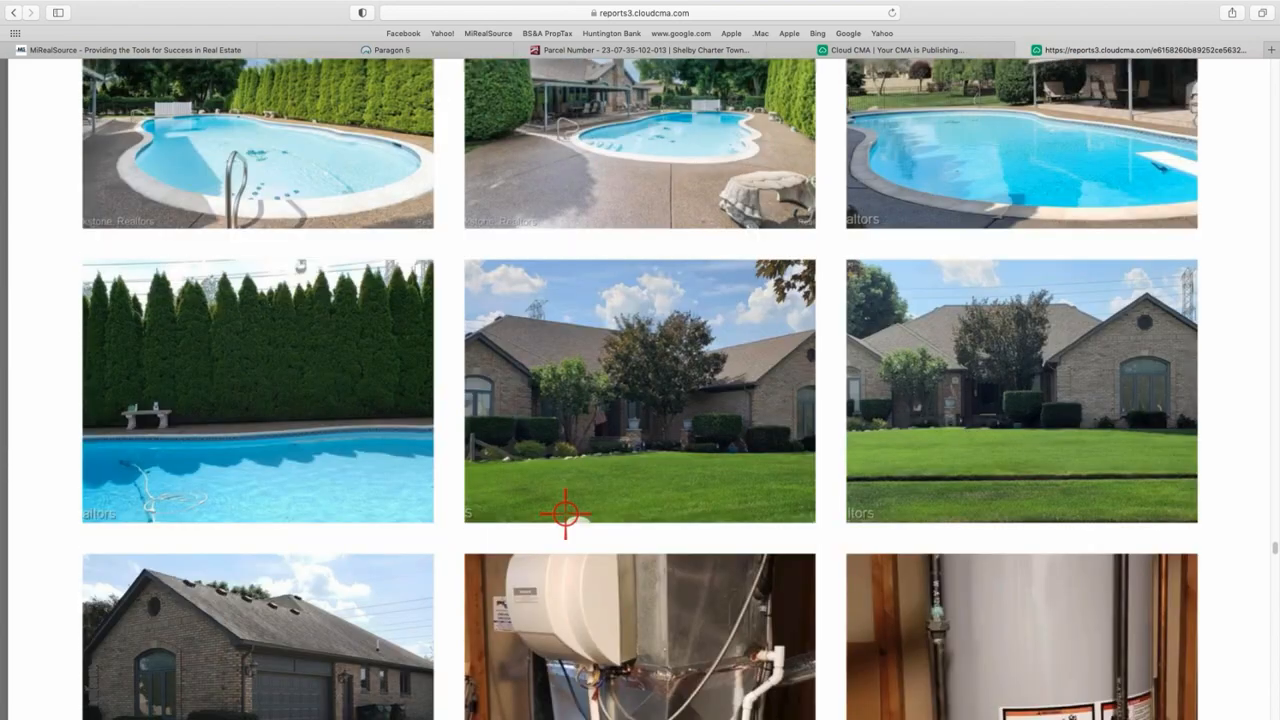
scroll(565, 513, down, 2)
scroll(565, 513, down, 9)
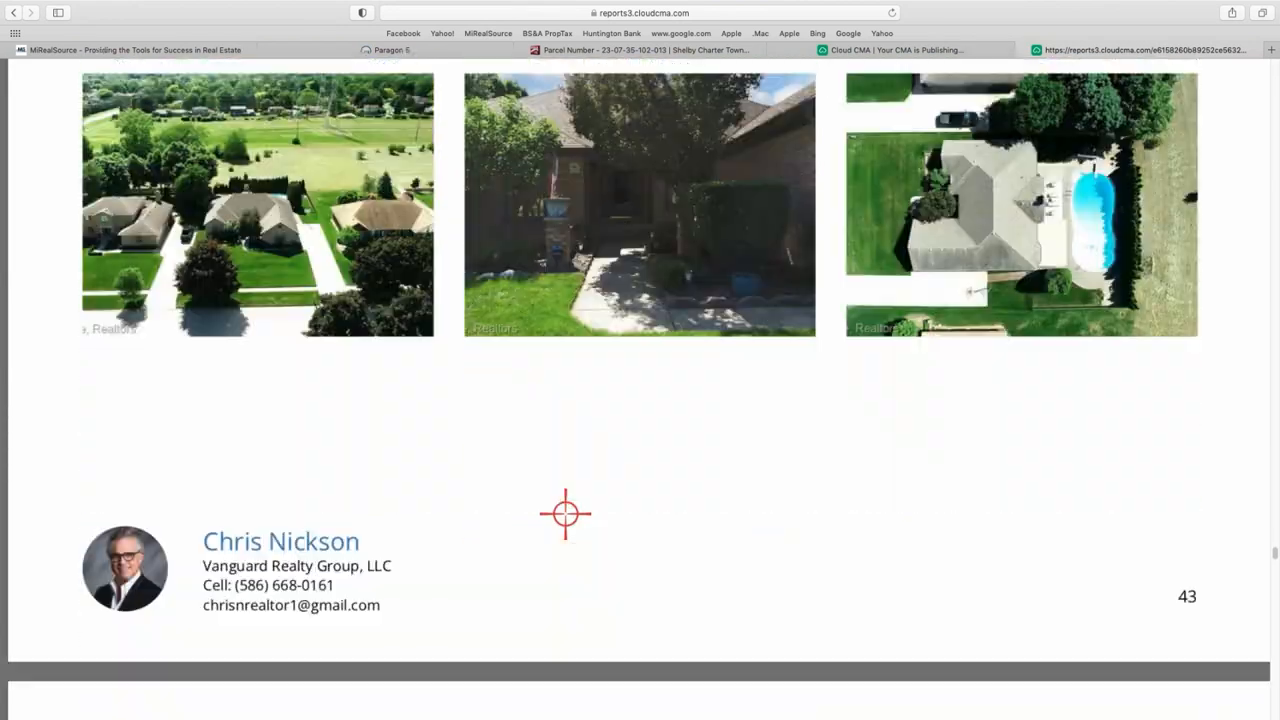
scroll(565, 513, up, 1)
scroll(565, 513, up, 15)
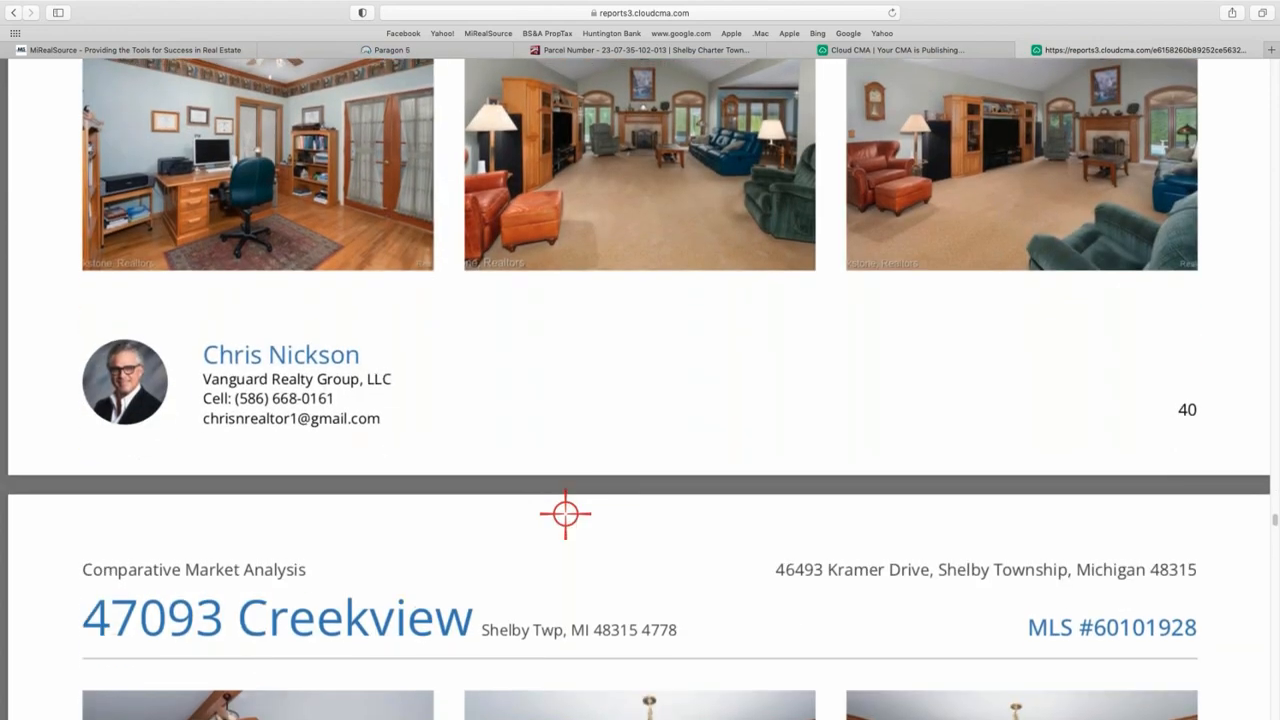
scroll(565, 513, up, 4)
scroll(565, 513, up, 1)
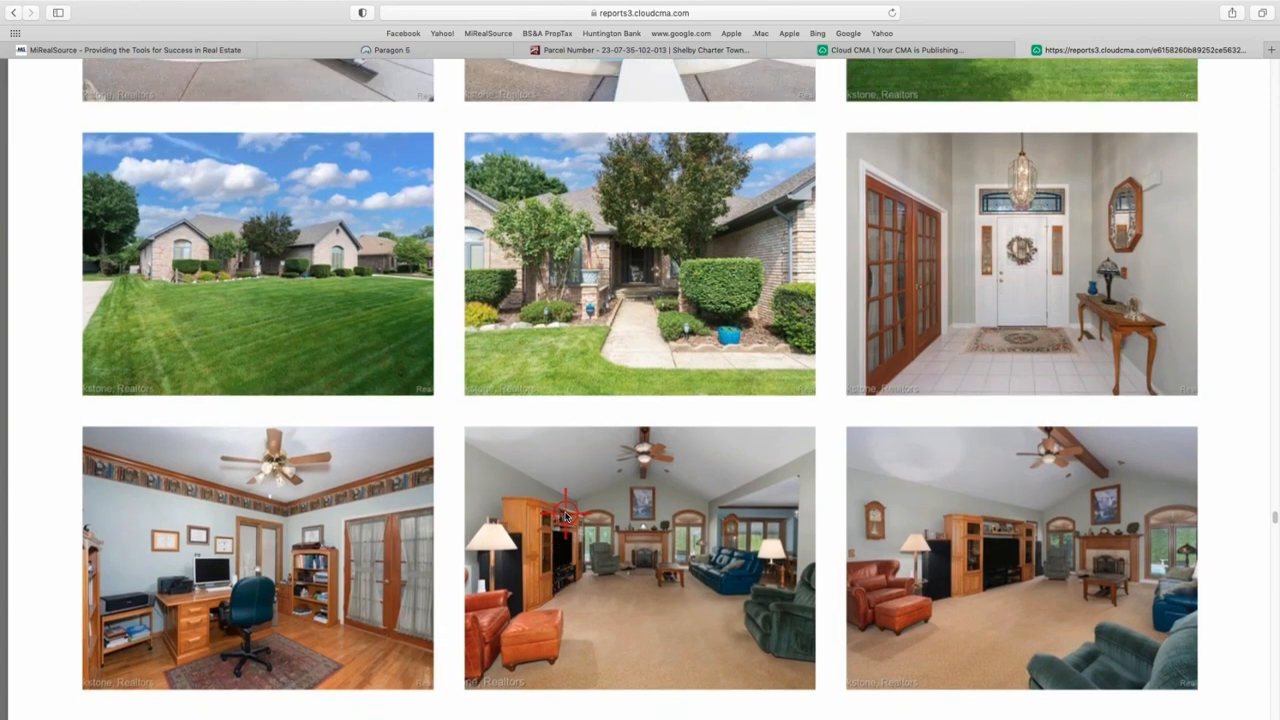
scroll(565, 513, up, 3)
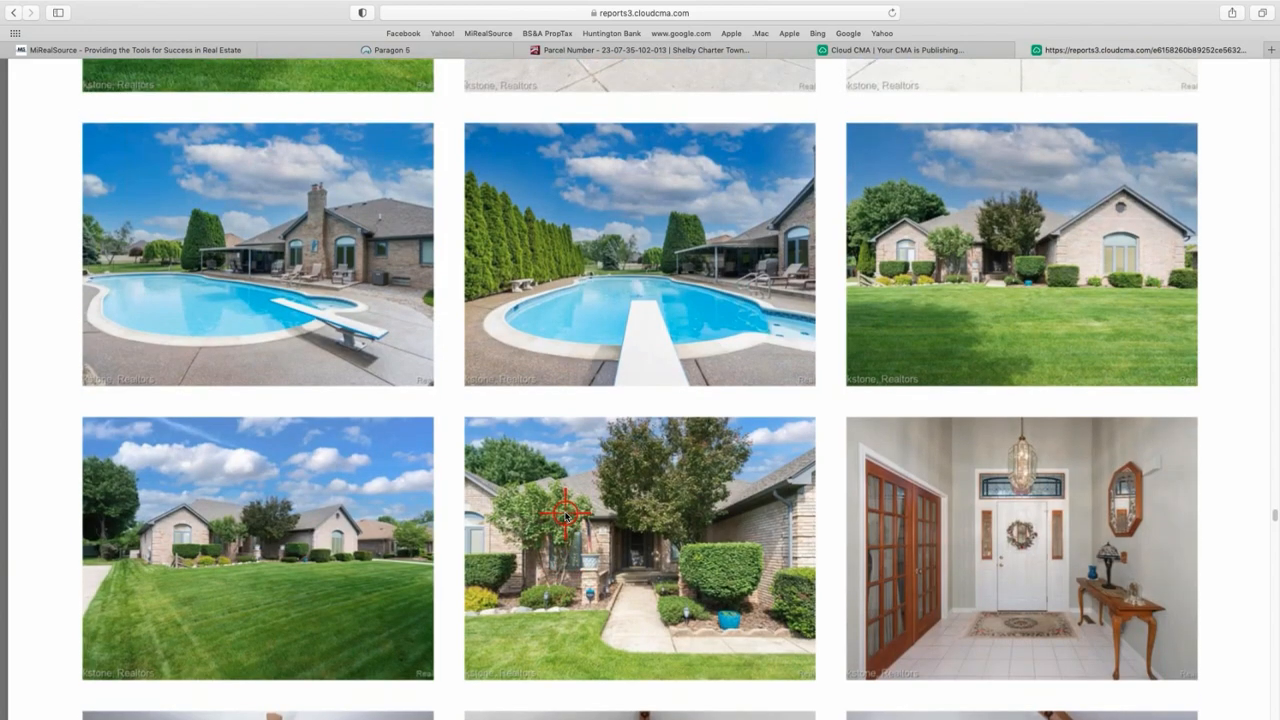
scroll(565, 513, up, 20)
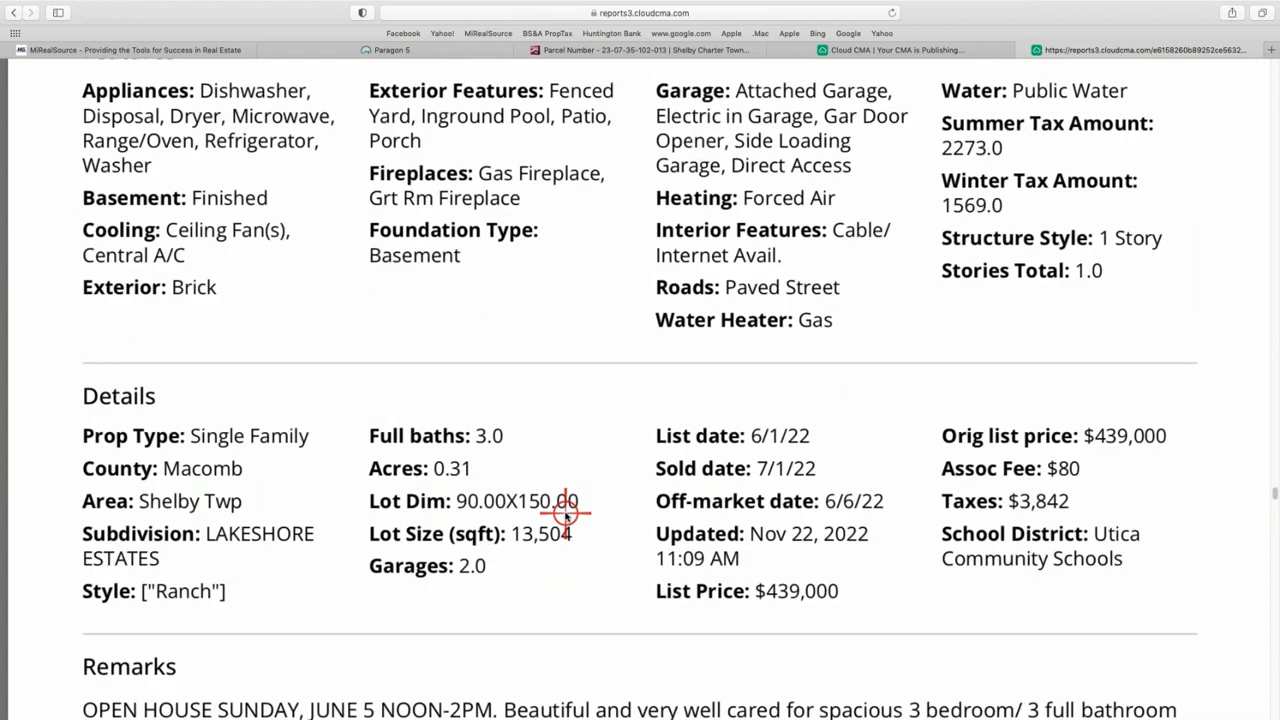
scroll(565, 513, down, 20)
scroll(565, 513, up, 1)
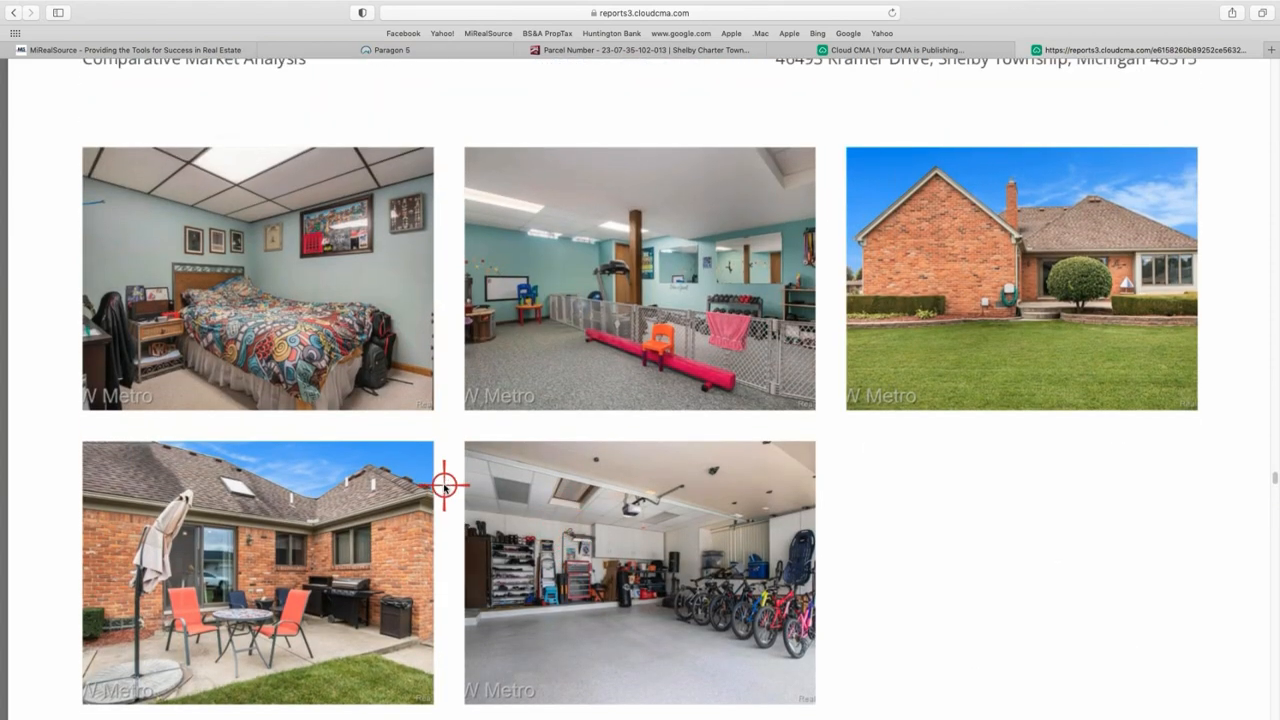
scroll(444, 485, up, 1)
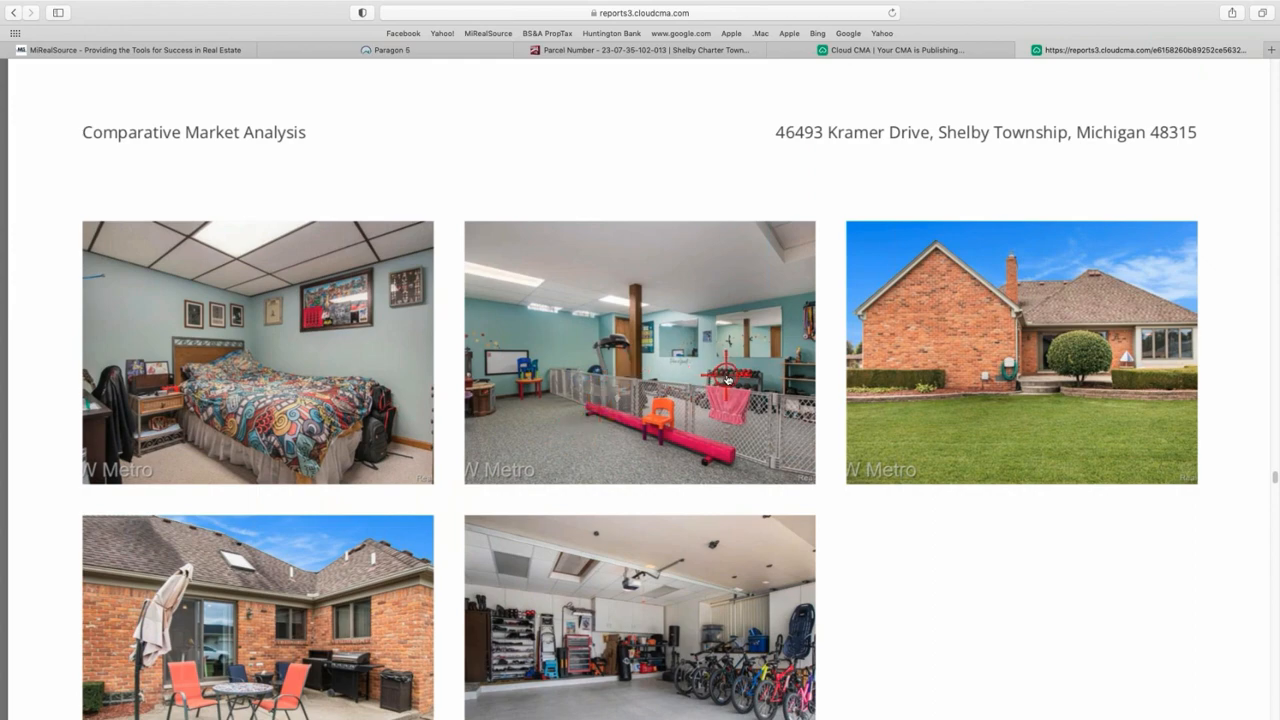
scroll(727, 378, up, 3)
scroll(725, 375, down, 10)
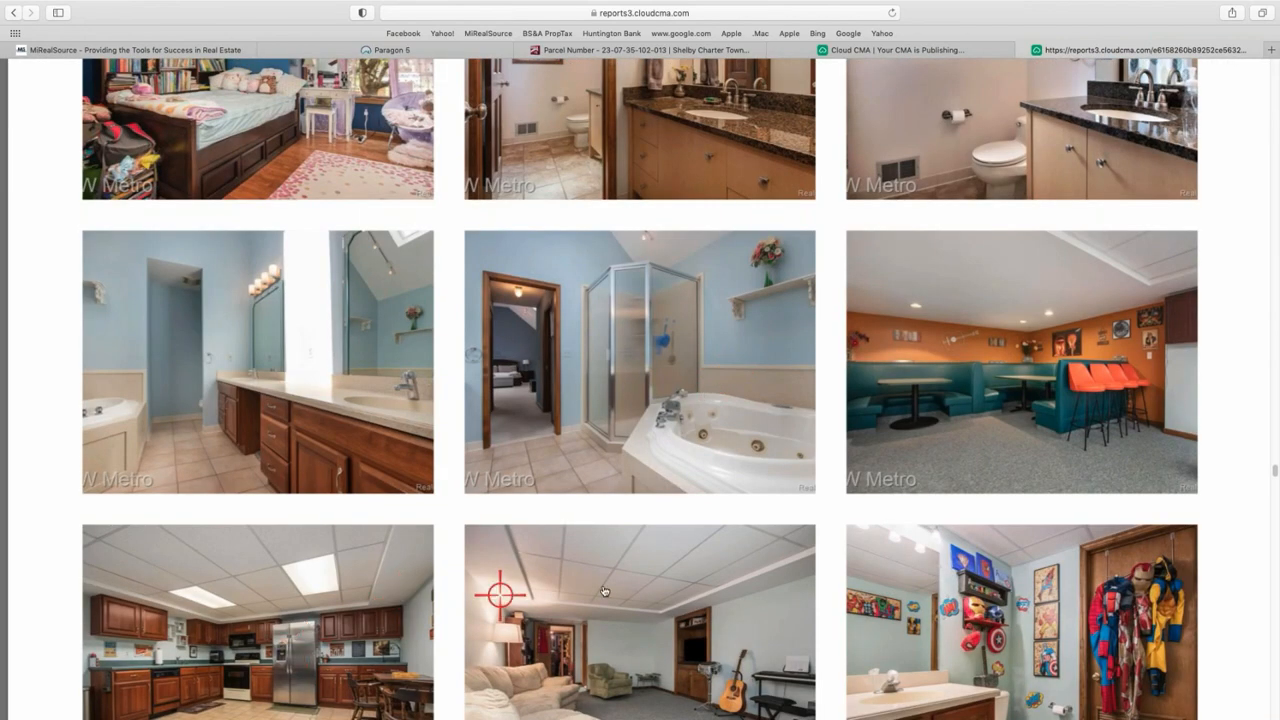
scroll(898, 605, down, 1)
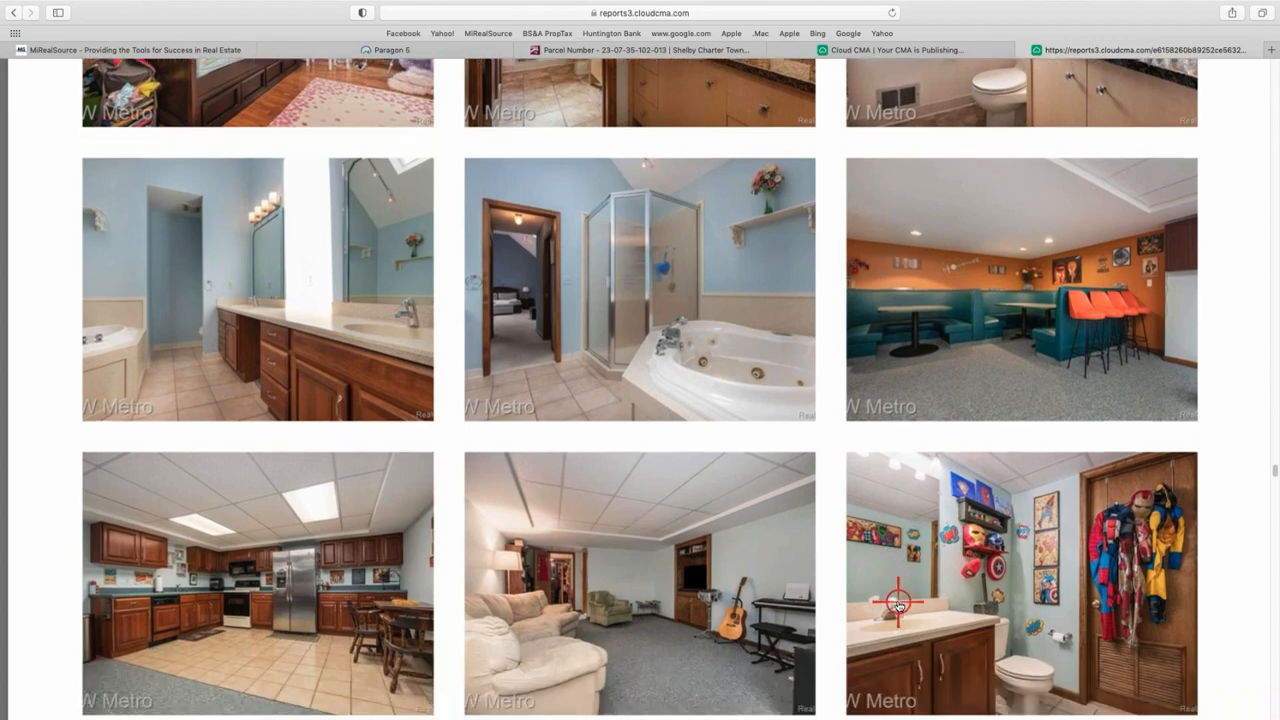
scroll(898, 605, down, 1)
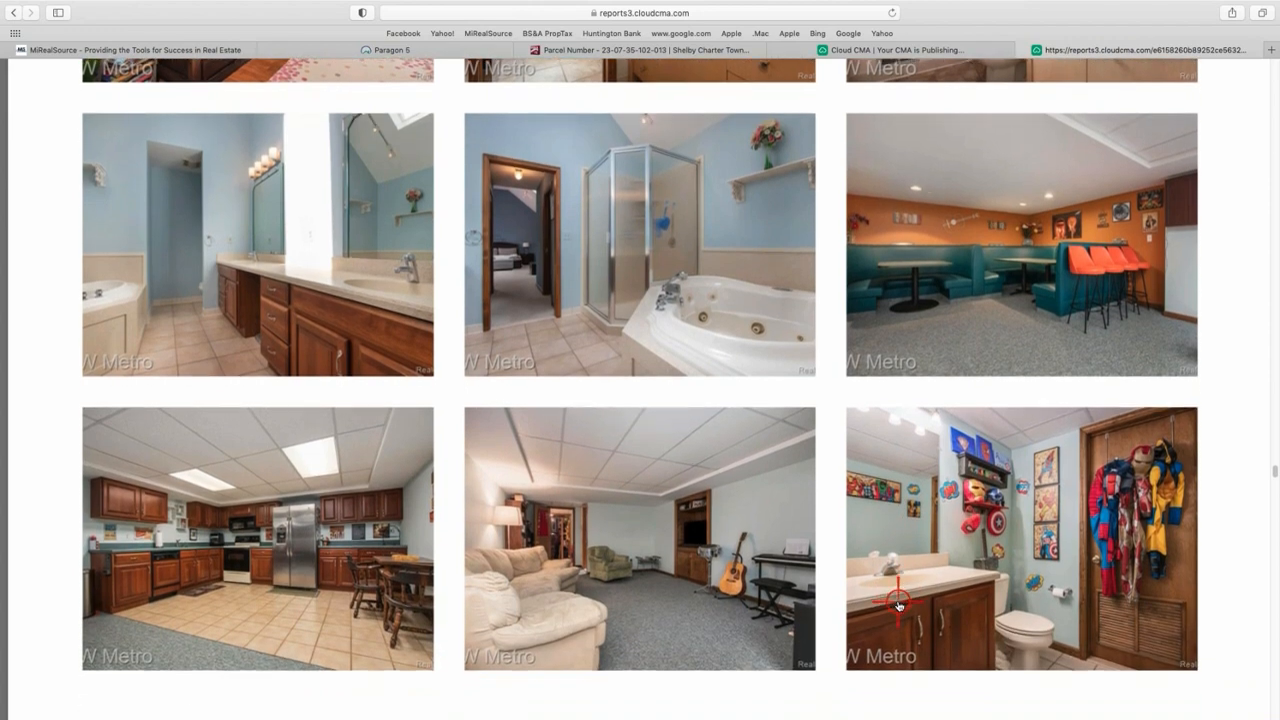
scroll(898, 605, up, 5)
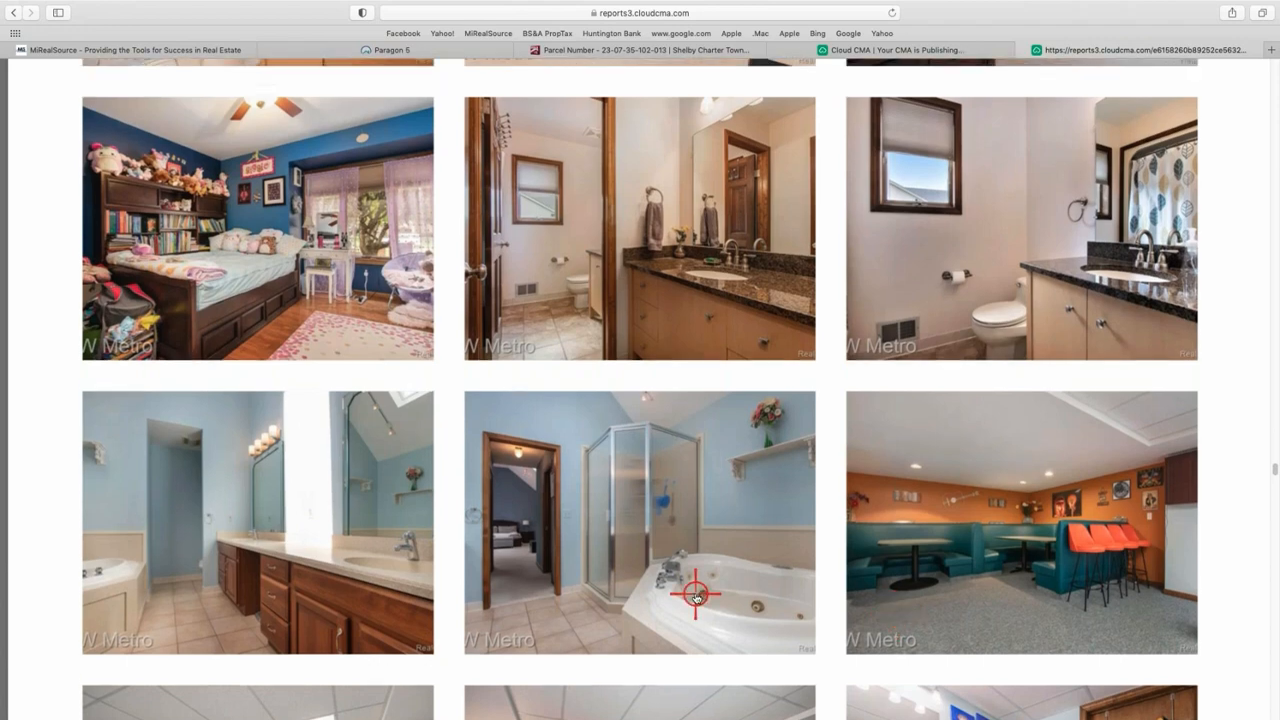
scroll(695, 596, up, 2)
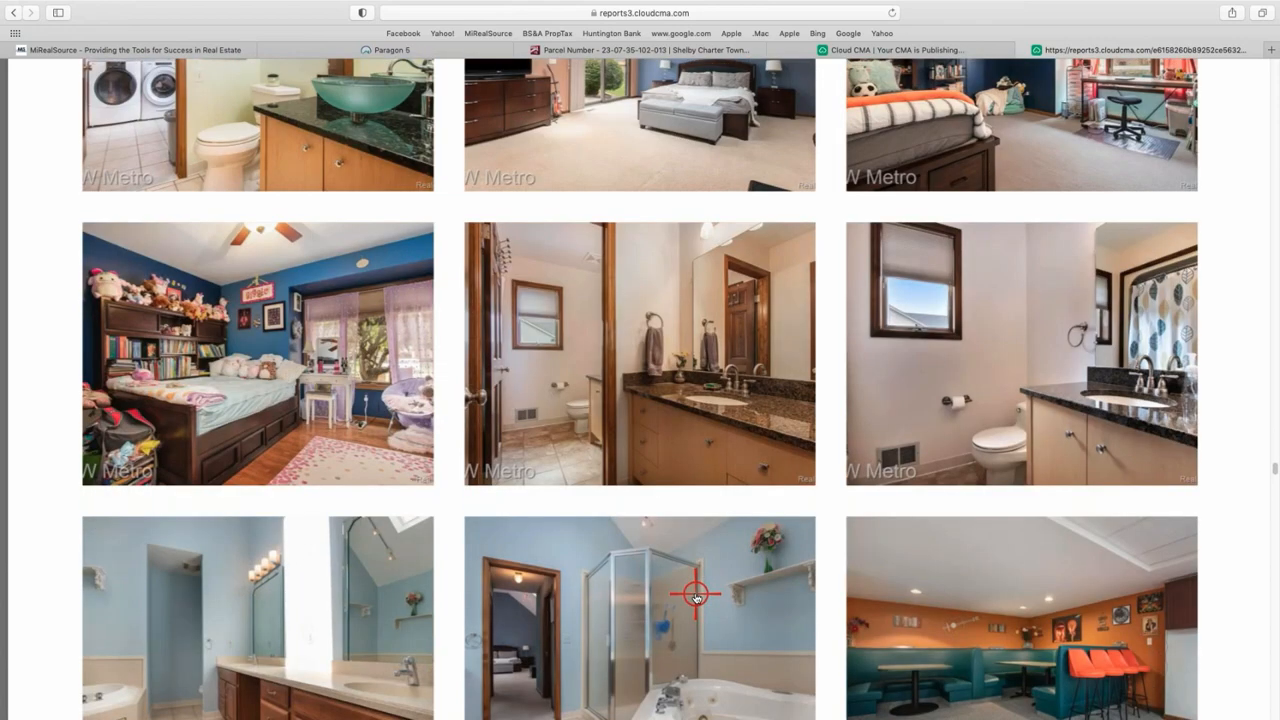
scroll(695, 596, up, 2)
scroll(695, 494, up, 2)
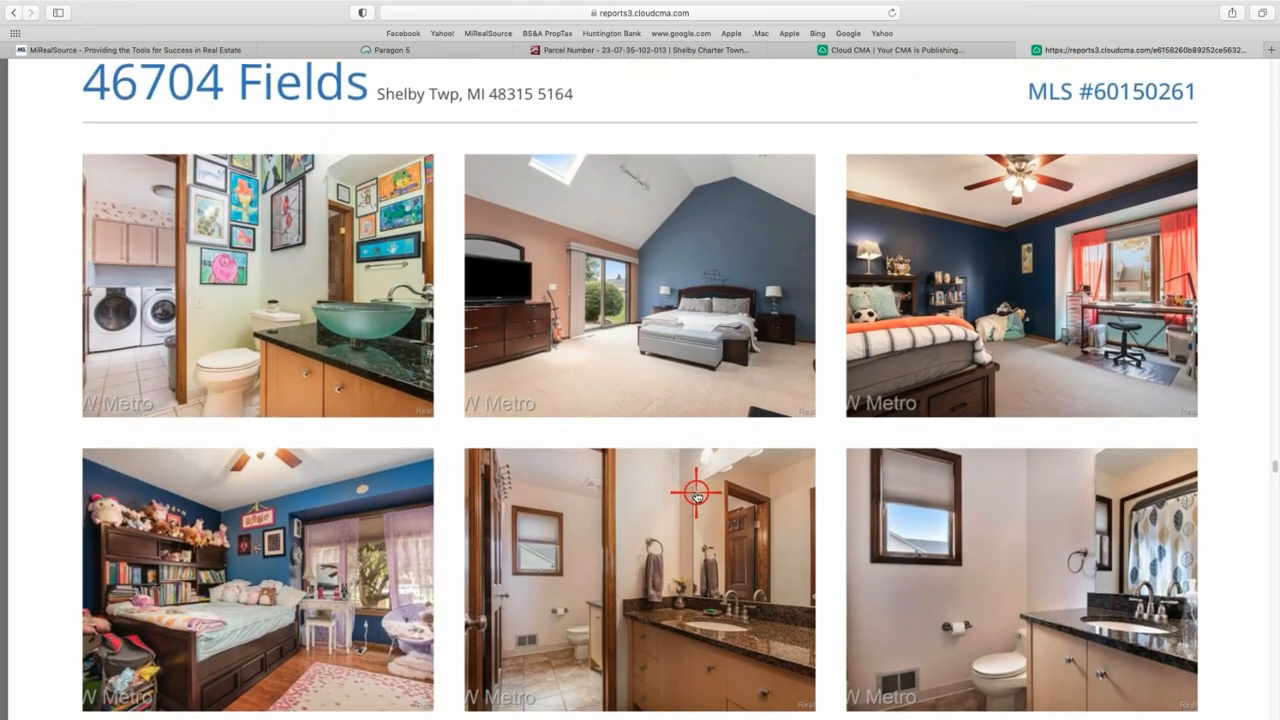
scroll(695, 494, up, 1)
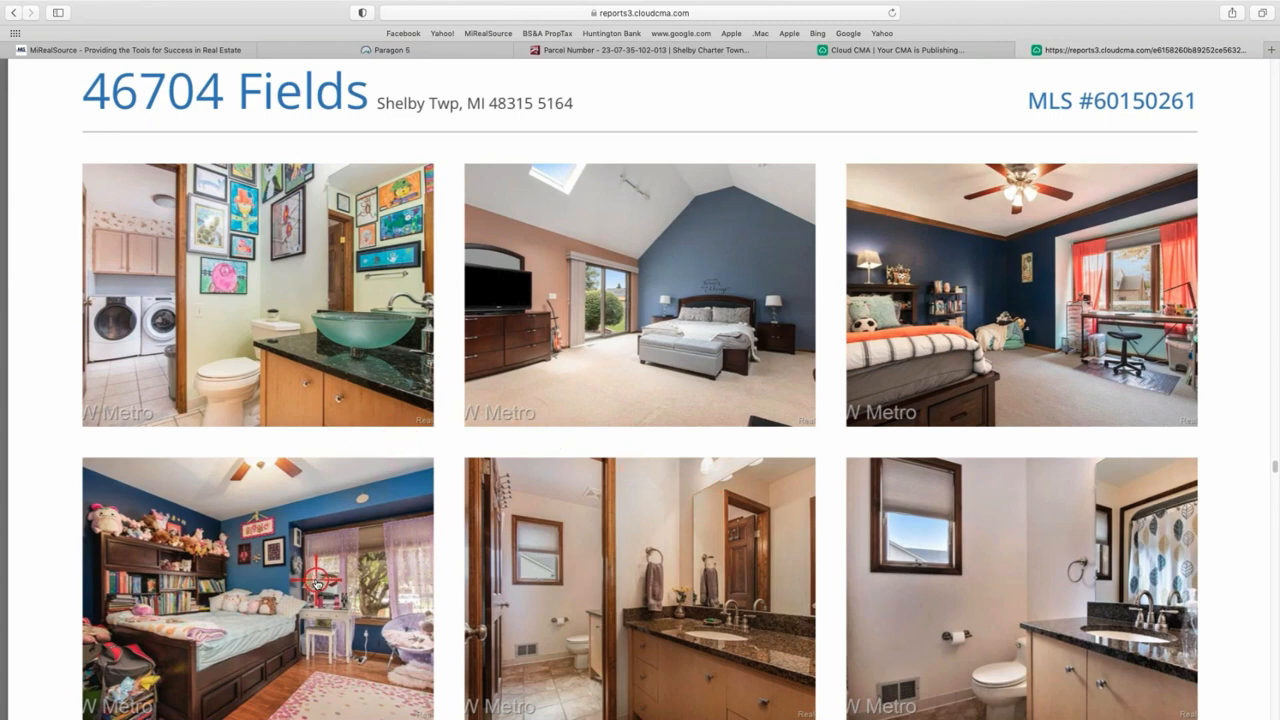
scroll(316, 580, up, 10)
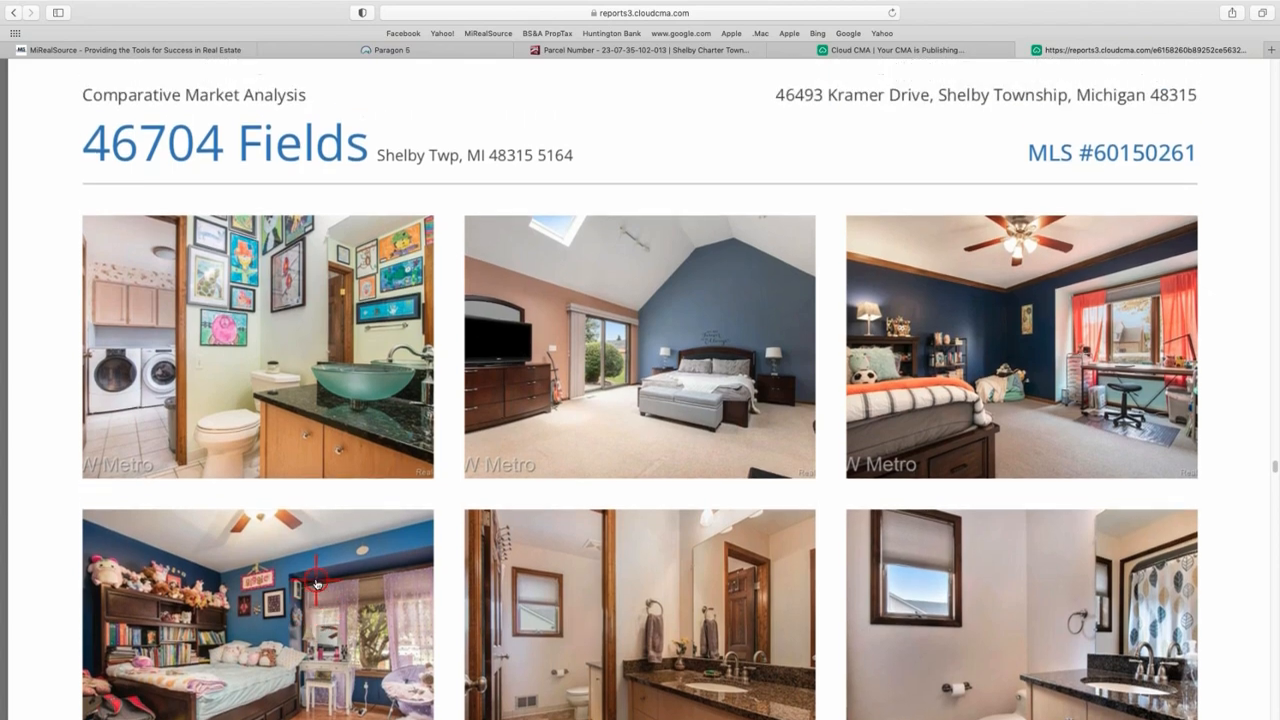
scroll(316, 580, up, 9)
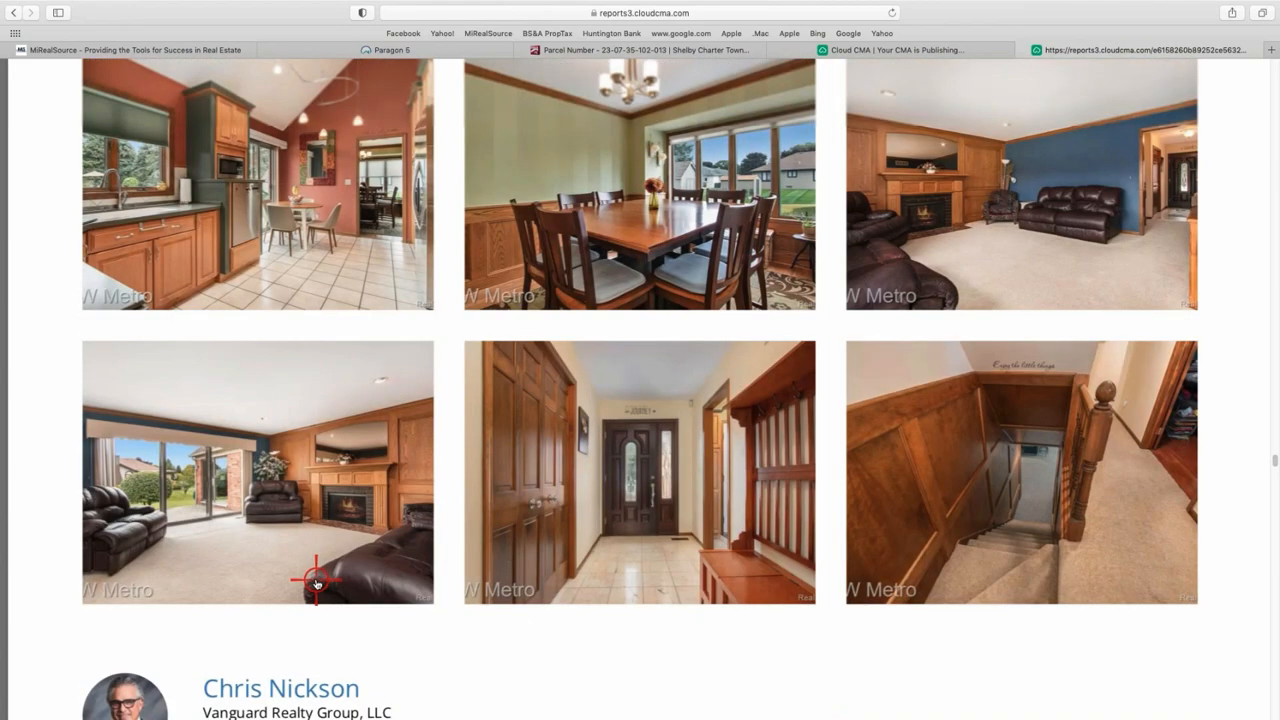
scroll(316, 580, up, 14)
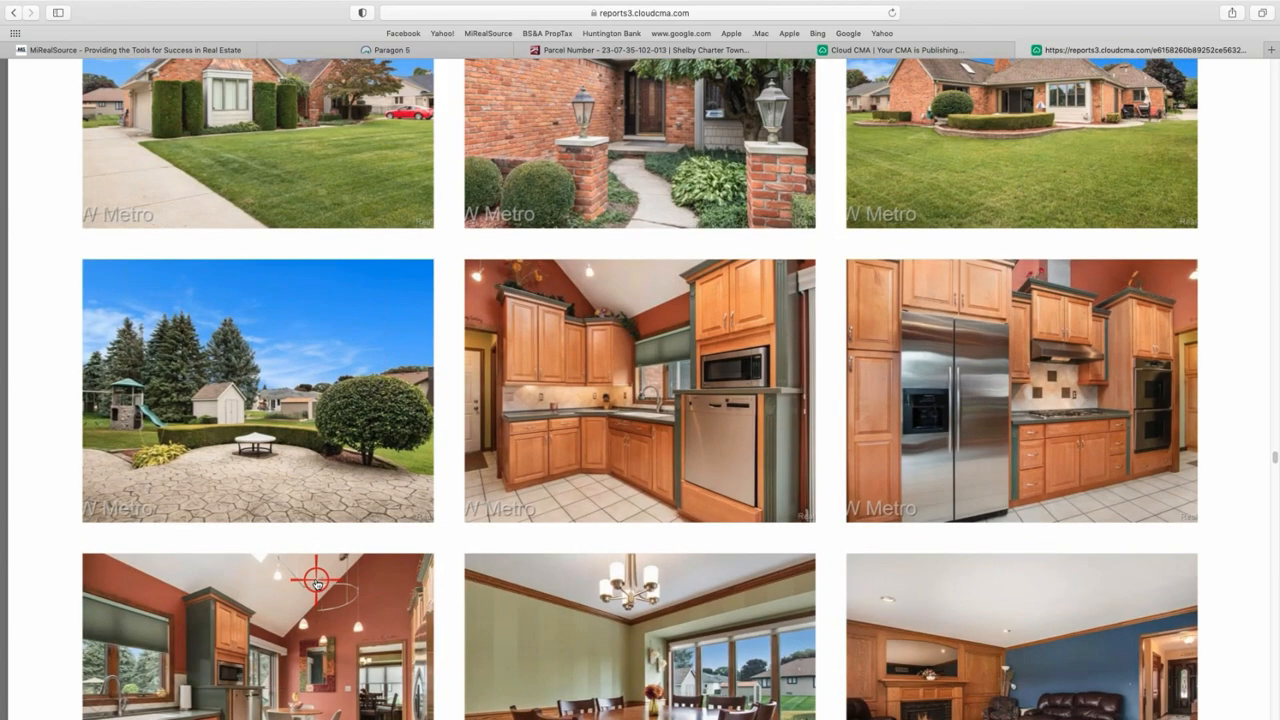
scroll(316, 580, up, 10)
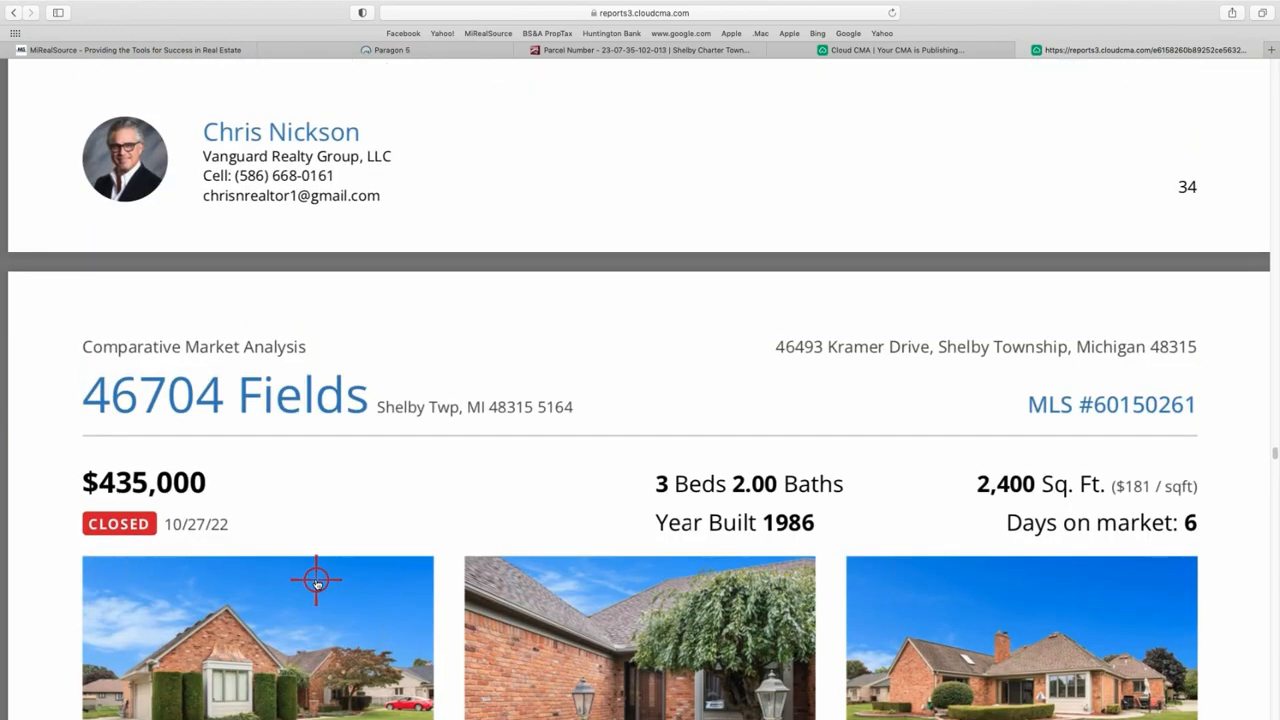
scroll(316, 580, up, 20)
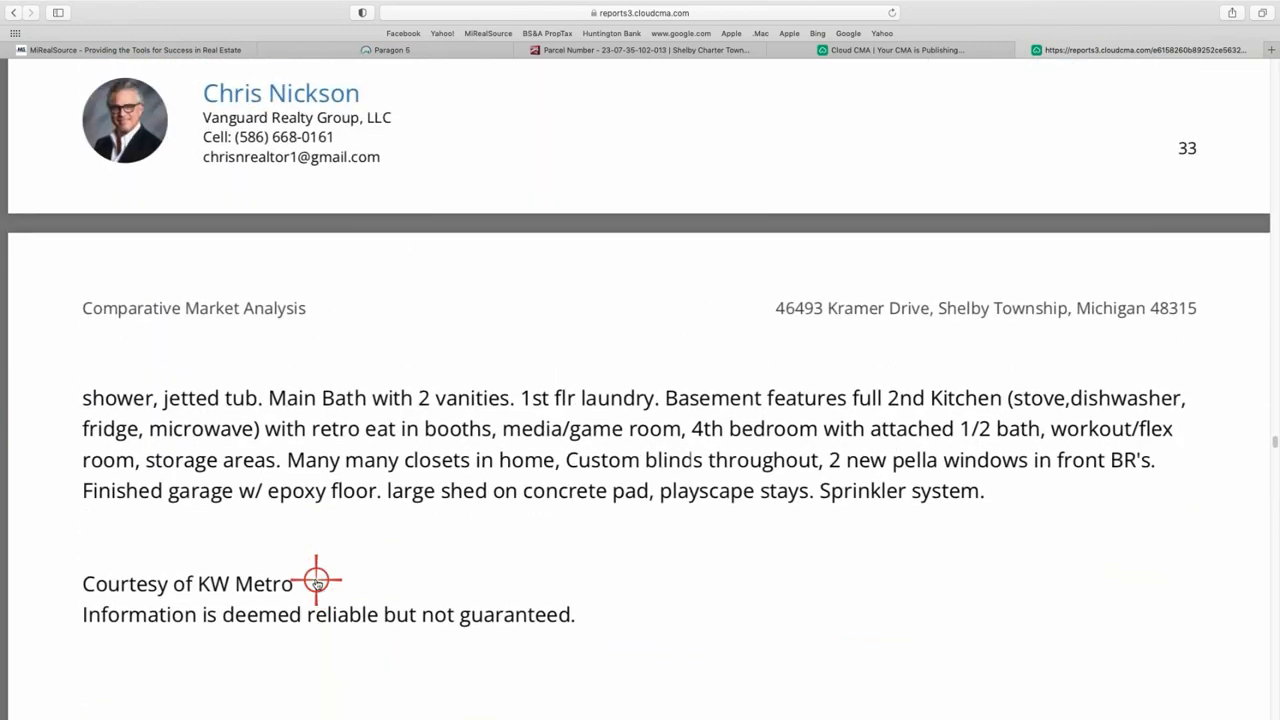
scroll(316, 580, up, 20)
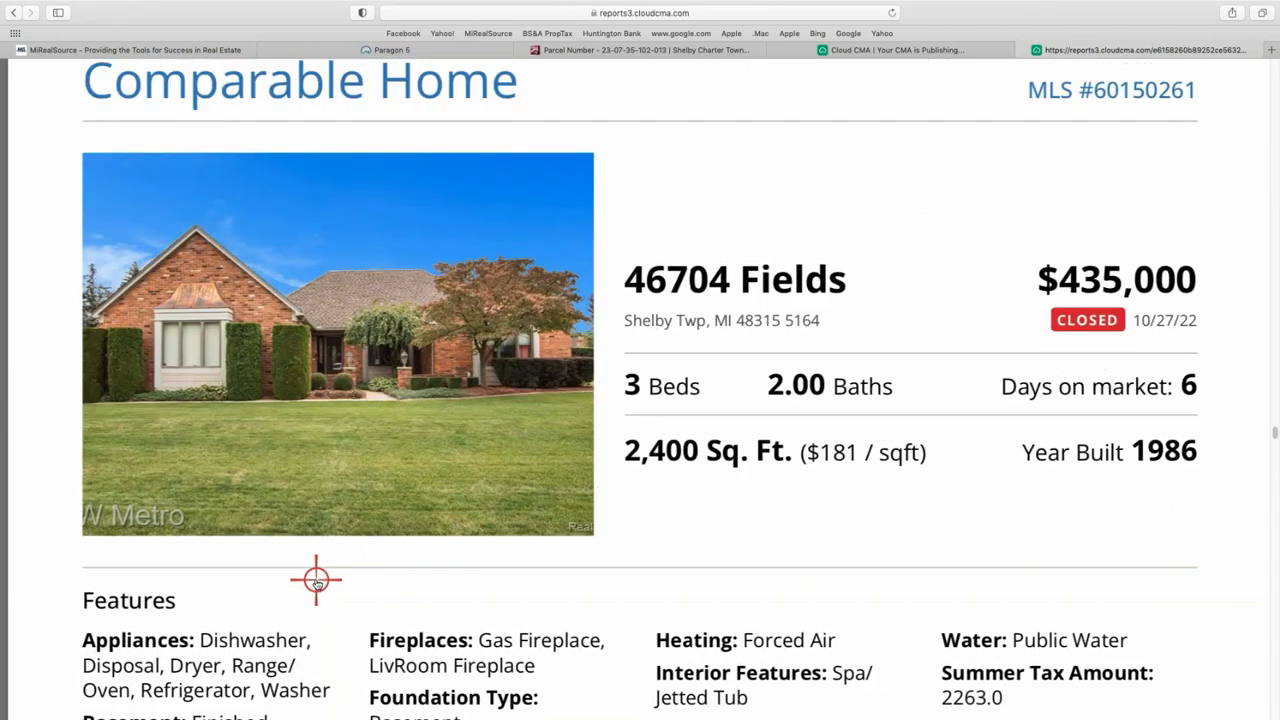
scroll(316, 580, up, 1)
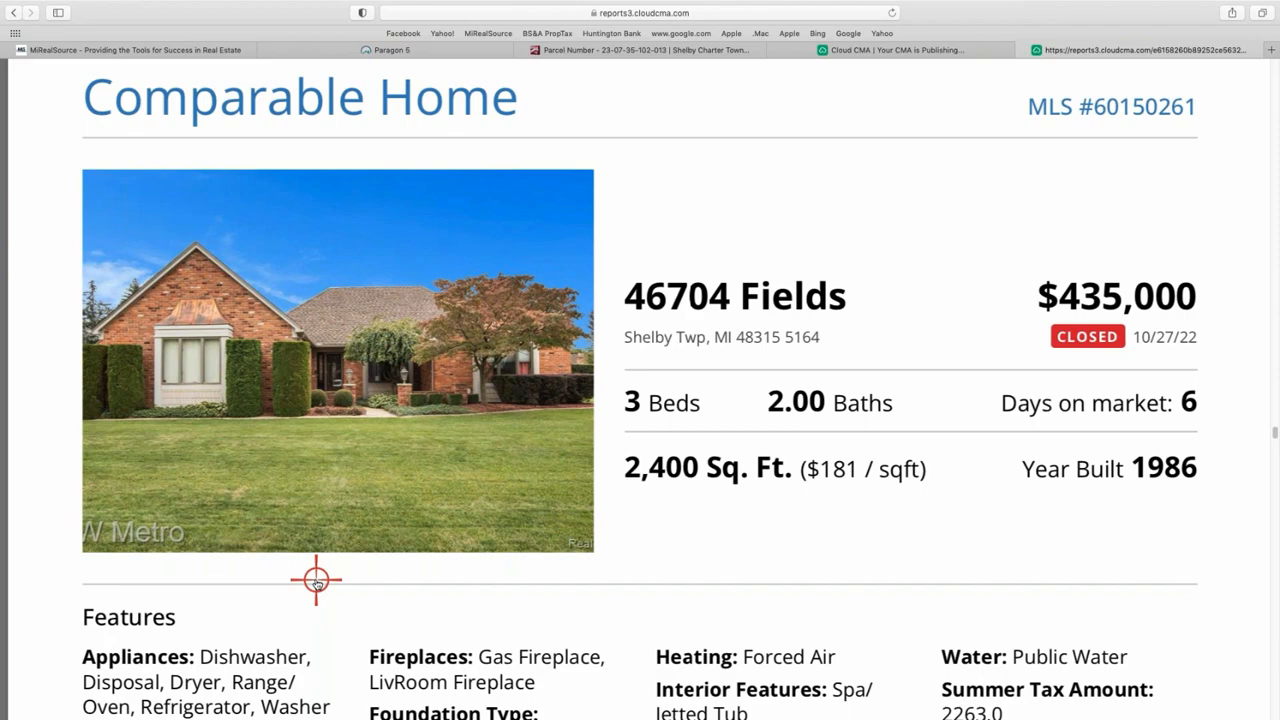
scroll(316, 580, up, 15)
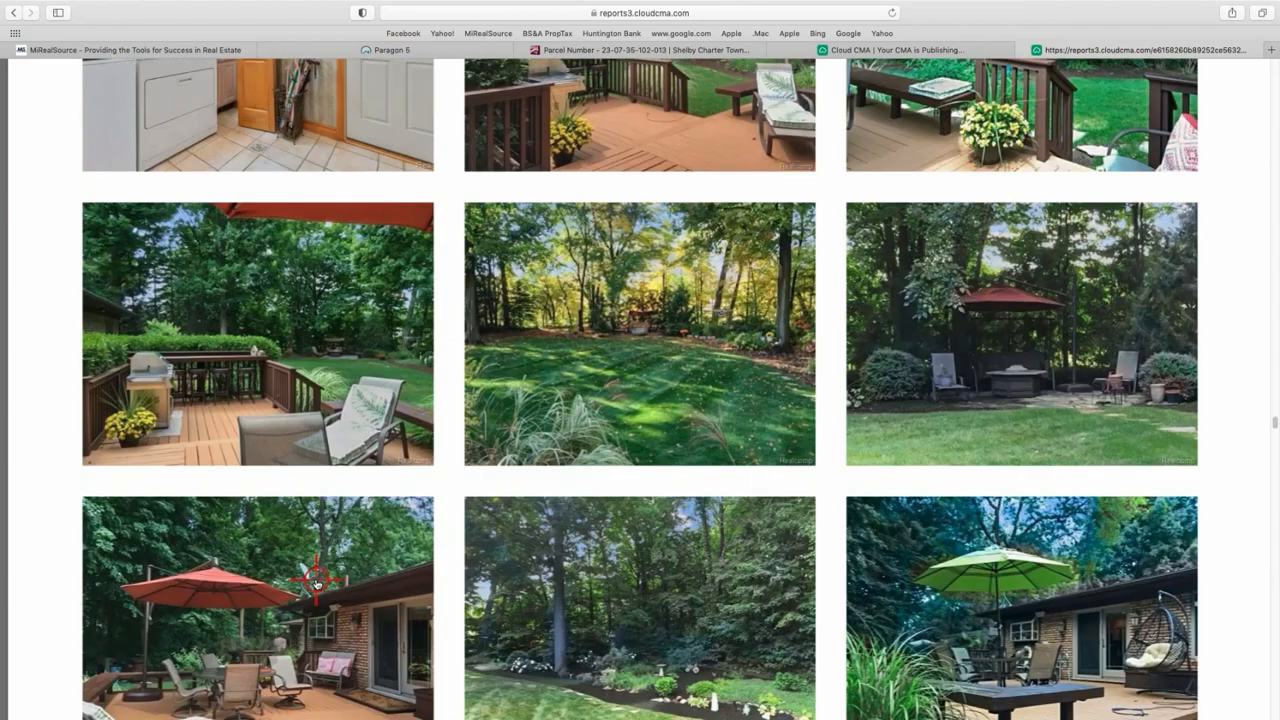
scroll(316, 580, up, 1)
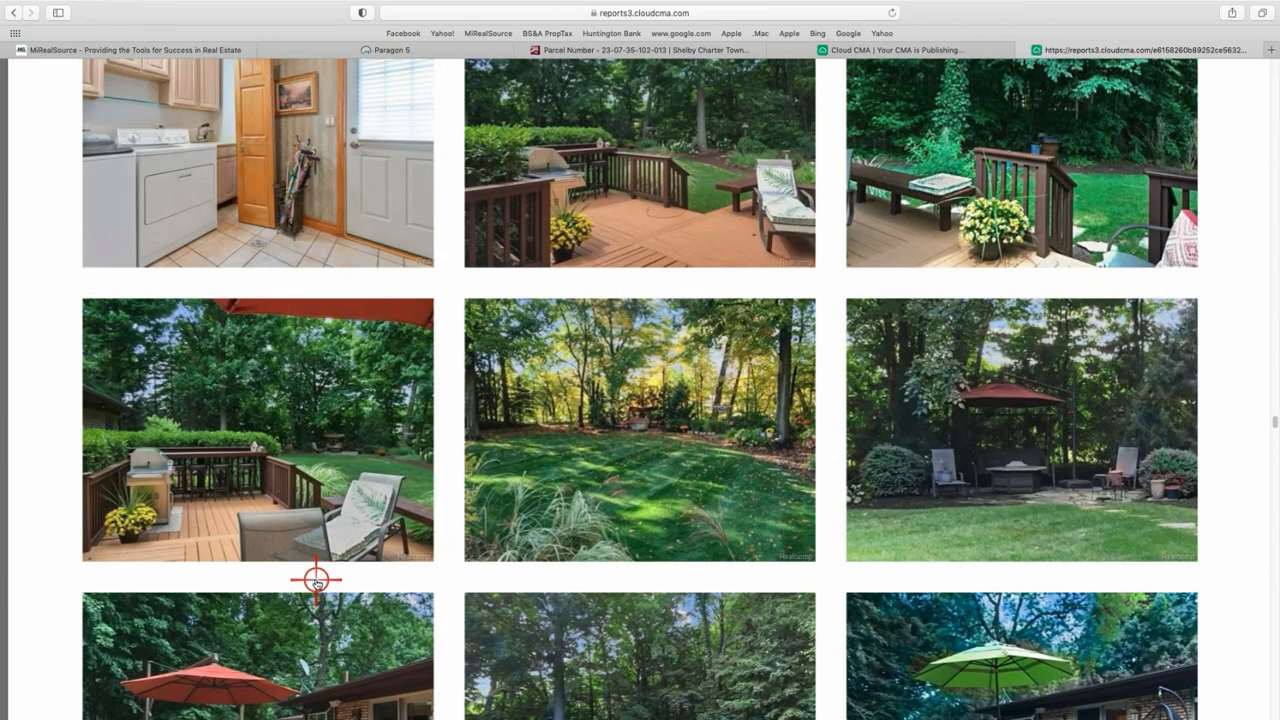
scroll(316, 580, down, 15)
scroll(314, 571, up, 2)
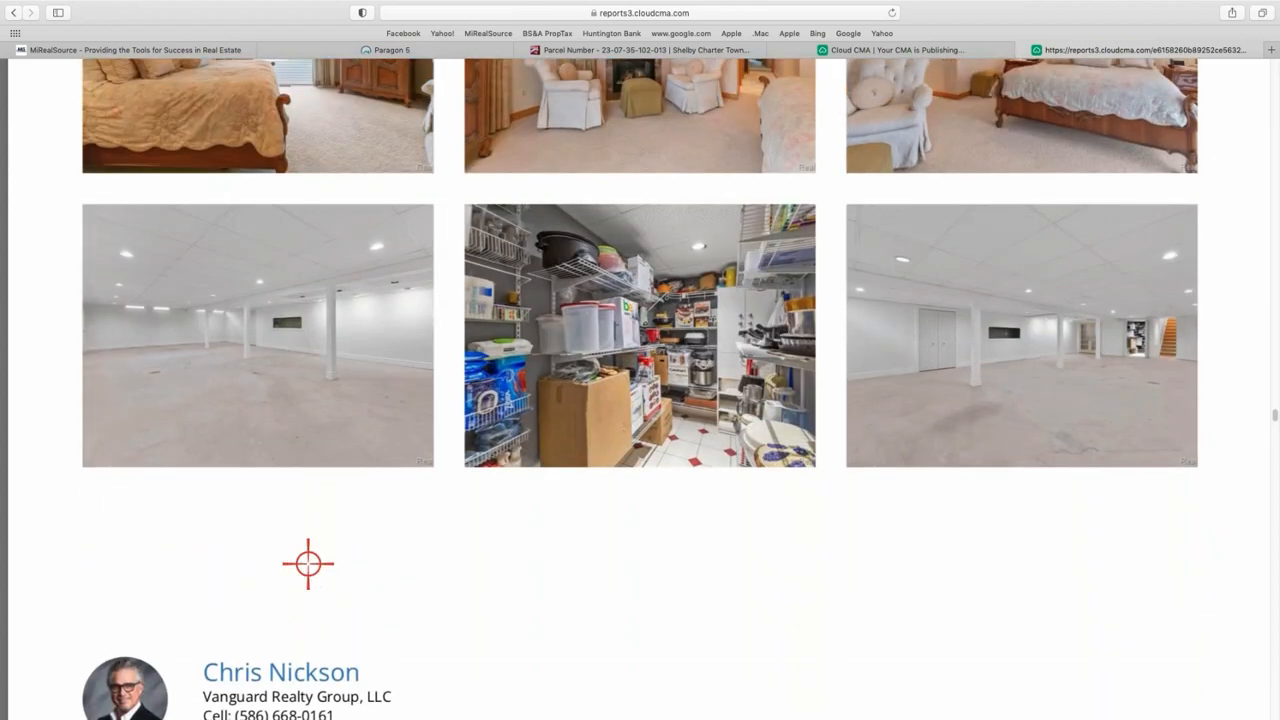
scroll(296, 355, up, 5)
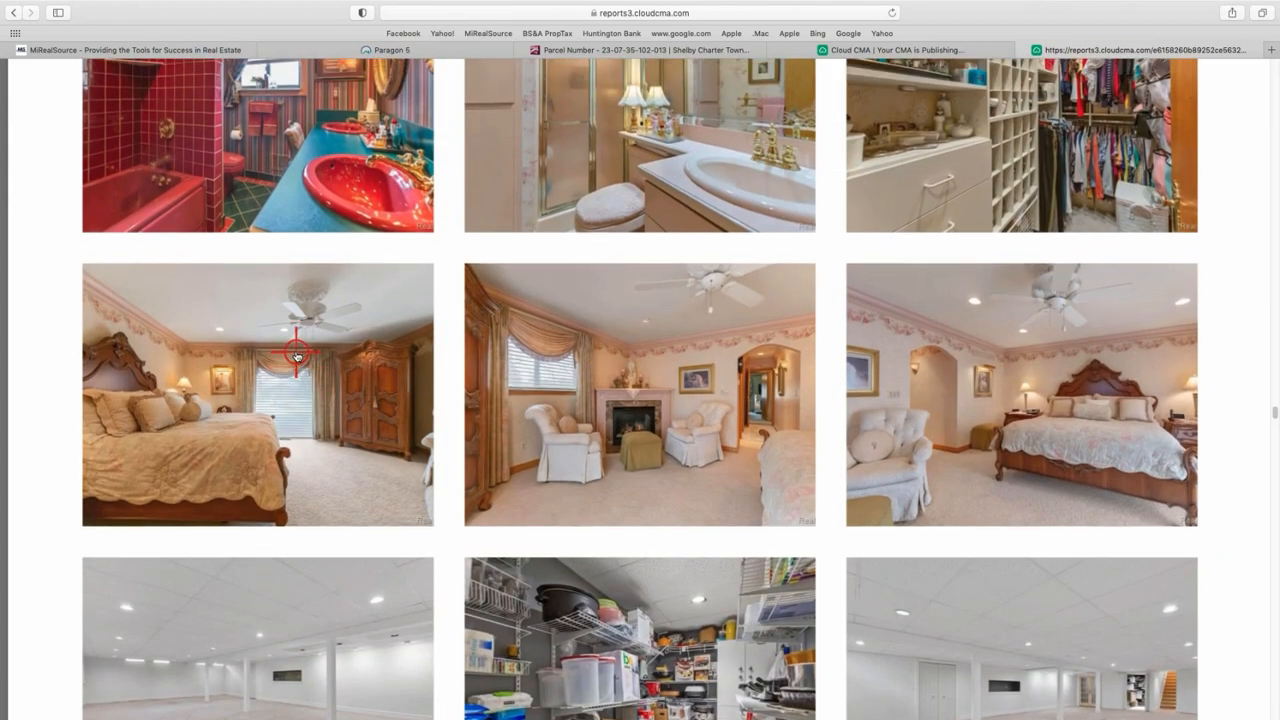
scroll(296, 355, up, 4)
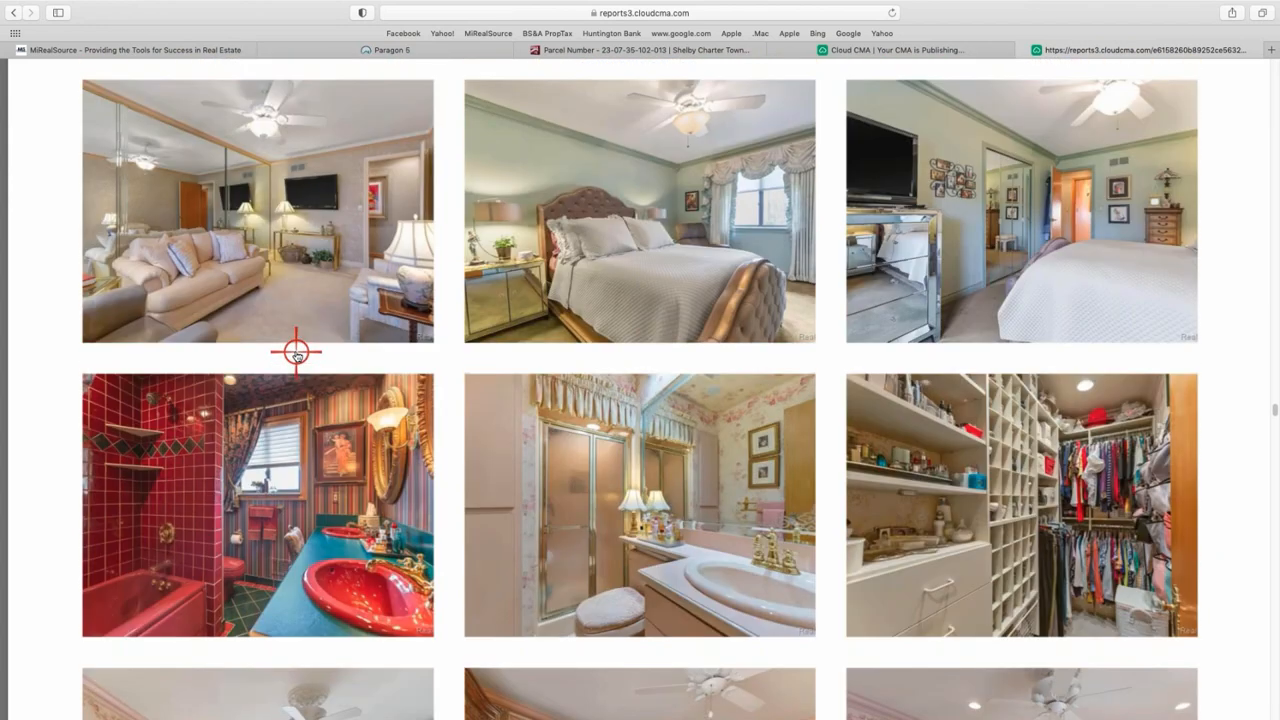
scroll(296, 355, up, 11)
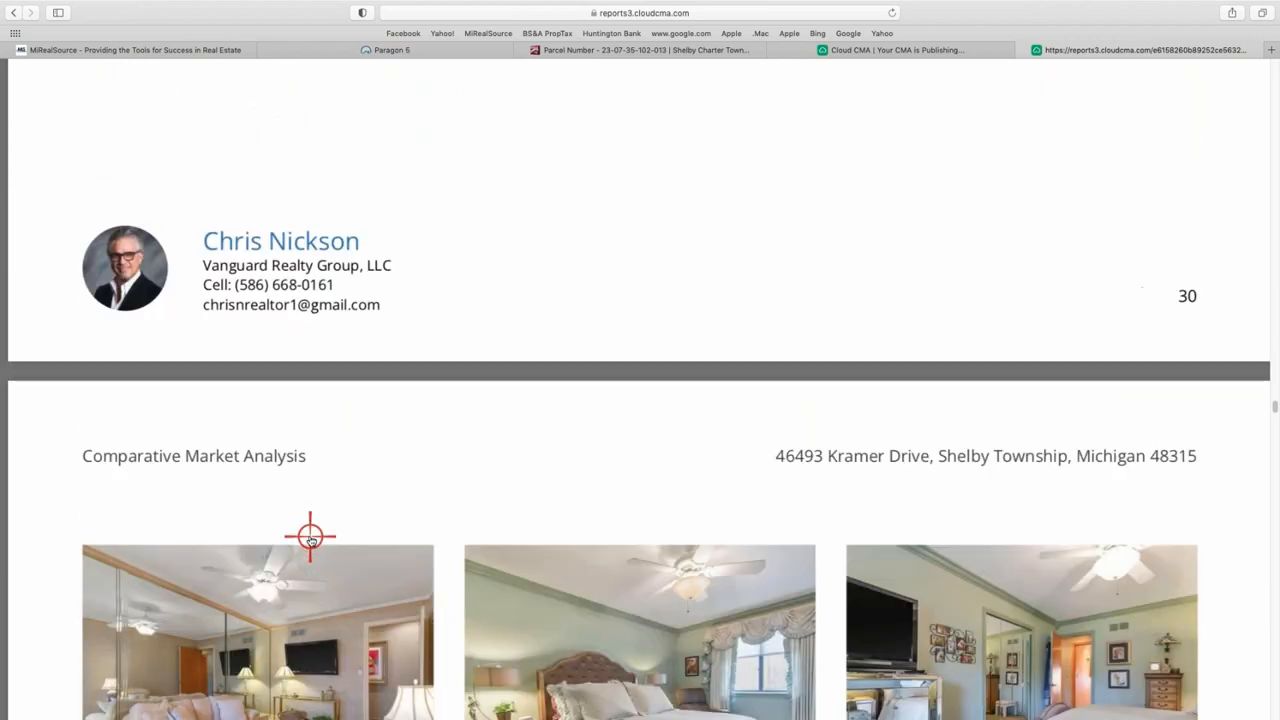
scroll(310, 540, up, 10)
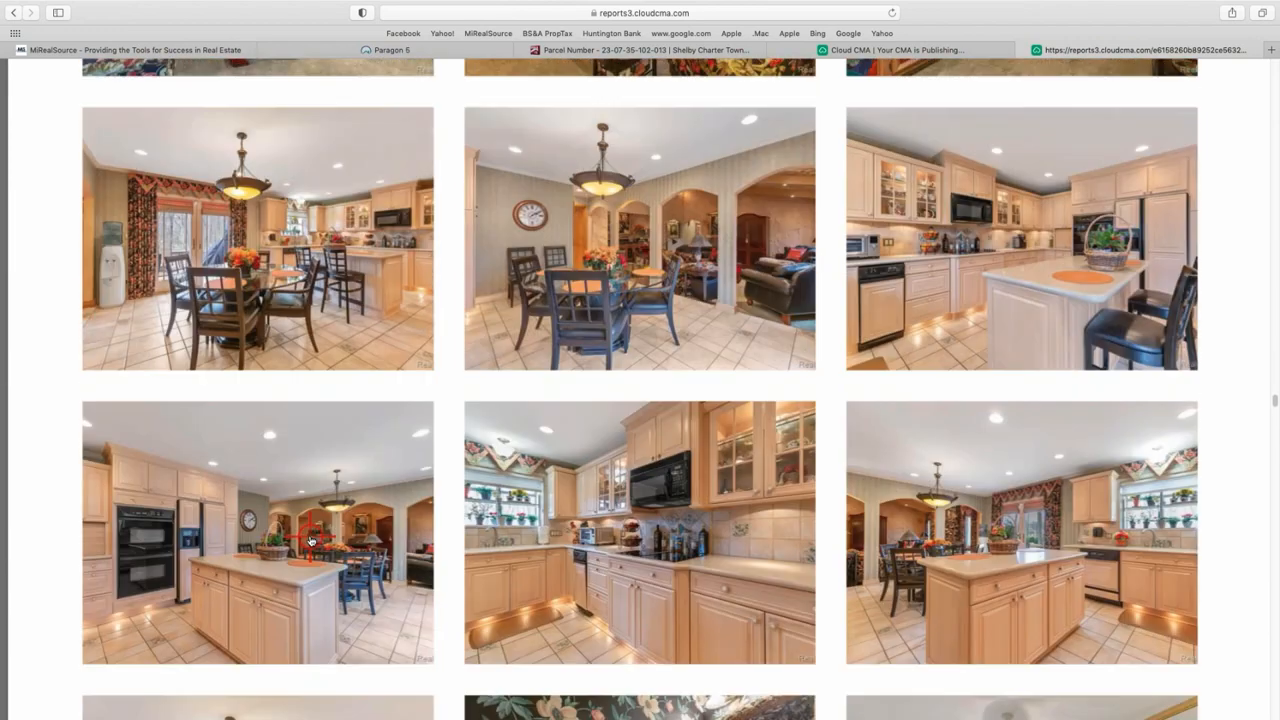
scroll(310, 540, up, 1)
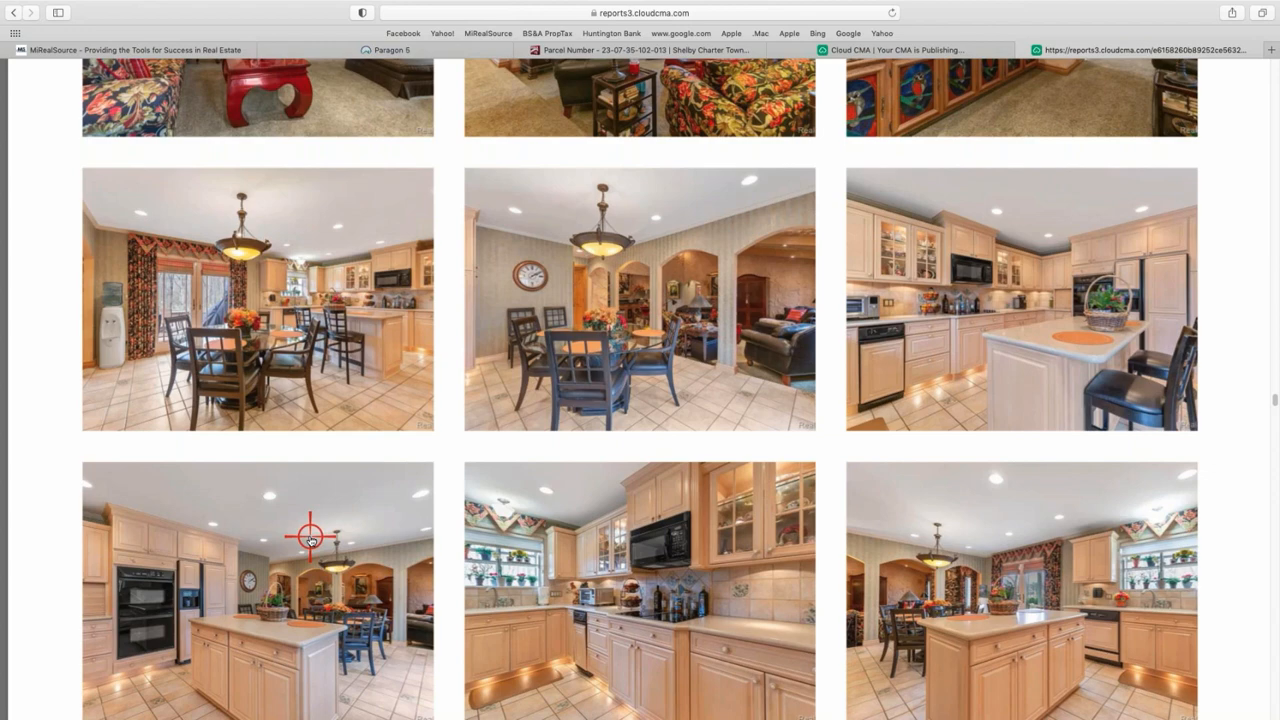
scroll(310, 540, up, 10)
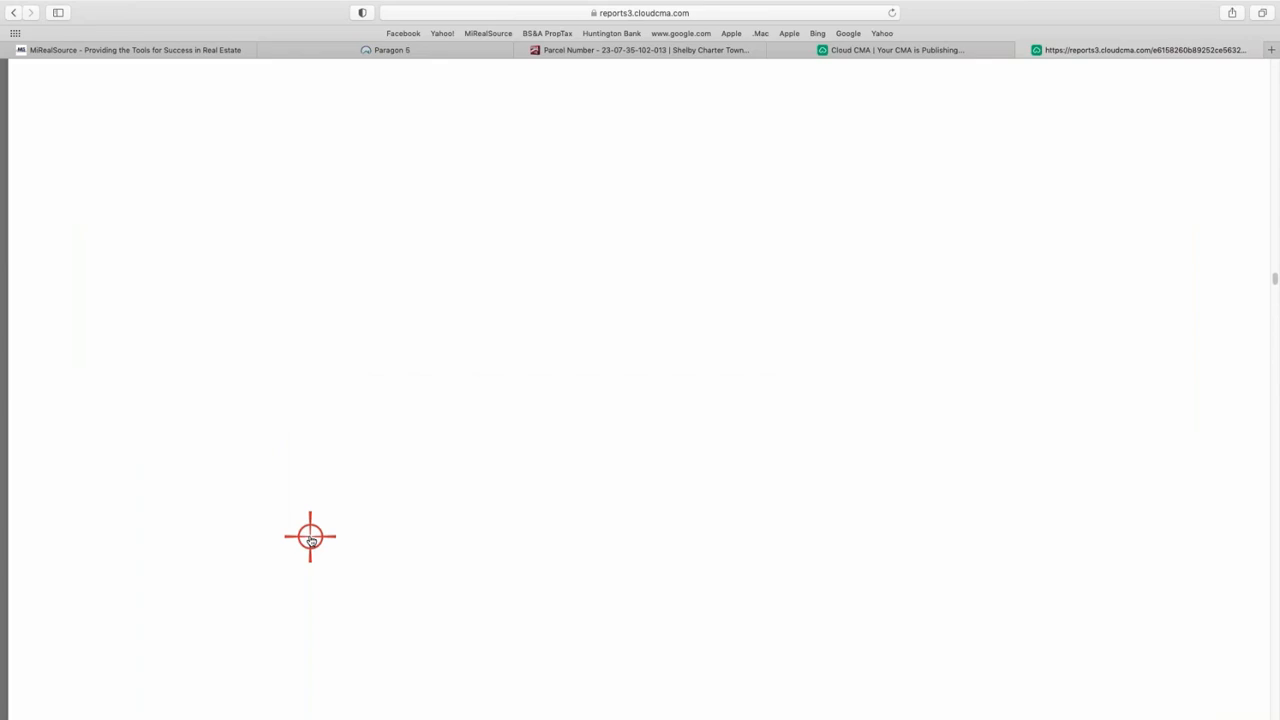
scroll(310, 537, up, 5)
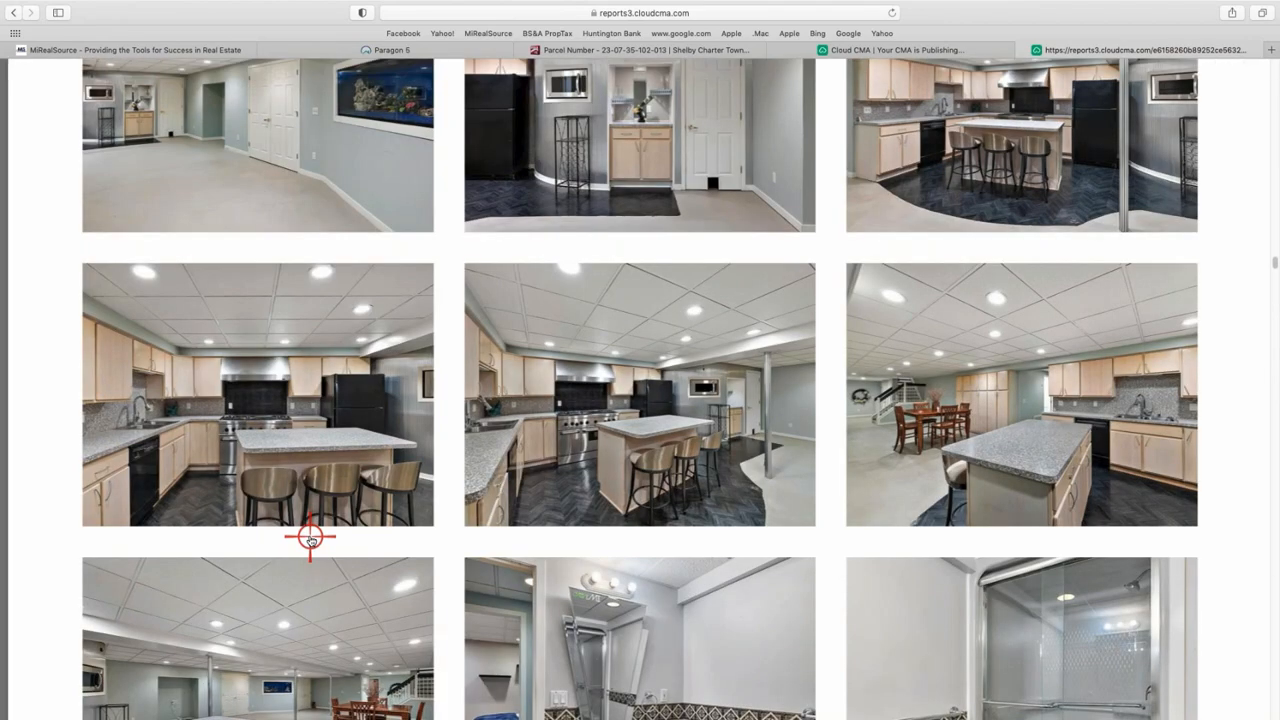
scroll(790, 340, down, 5)
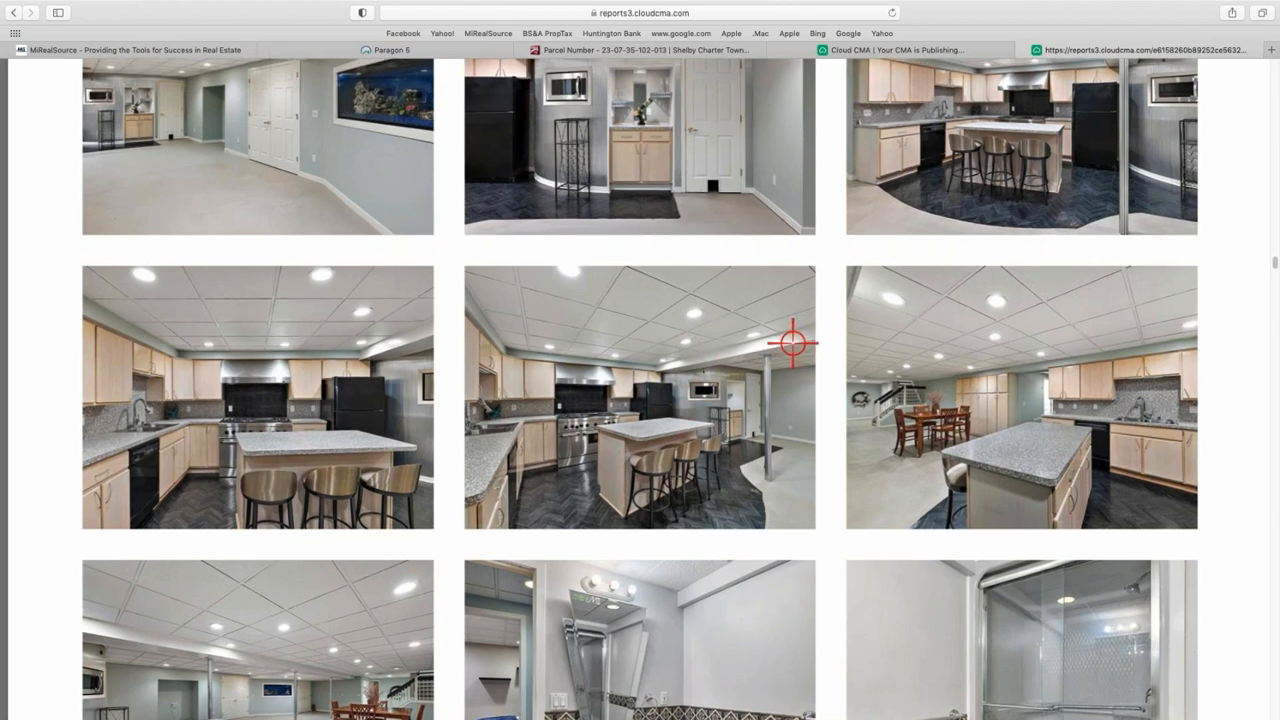
scroll(782, 328, up, 8)
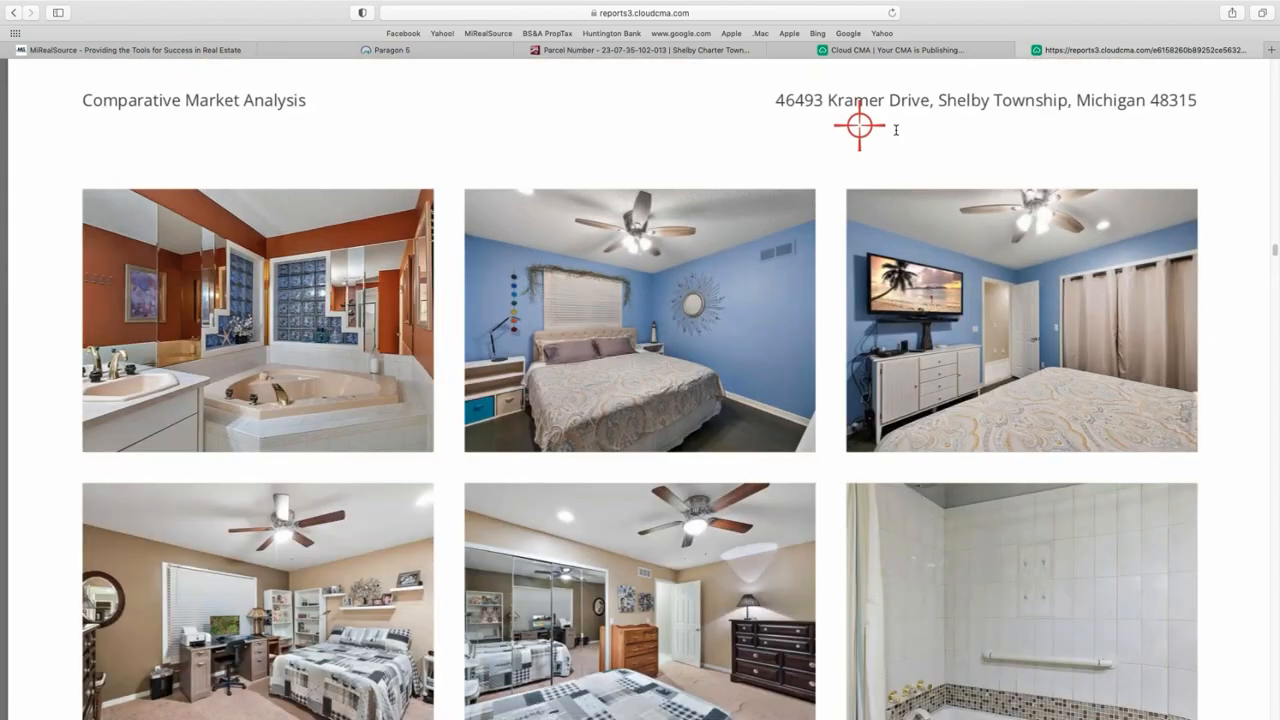
click(1022, 50)
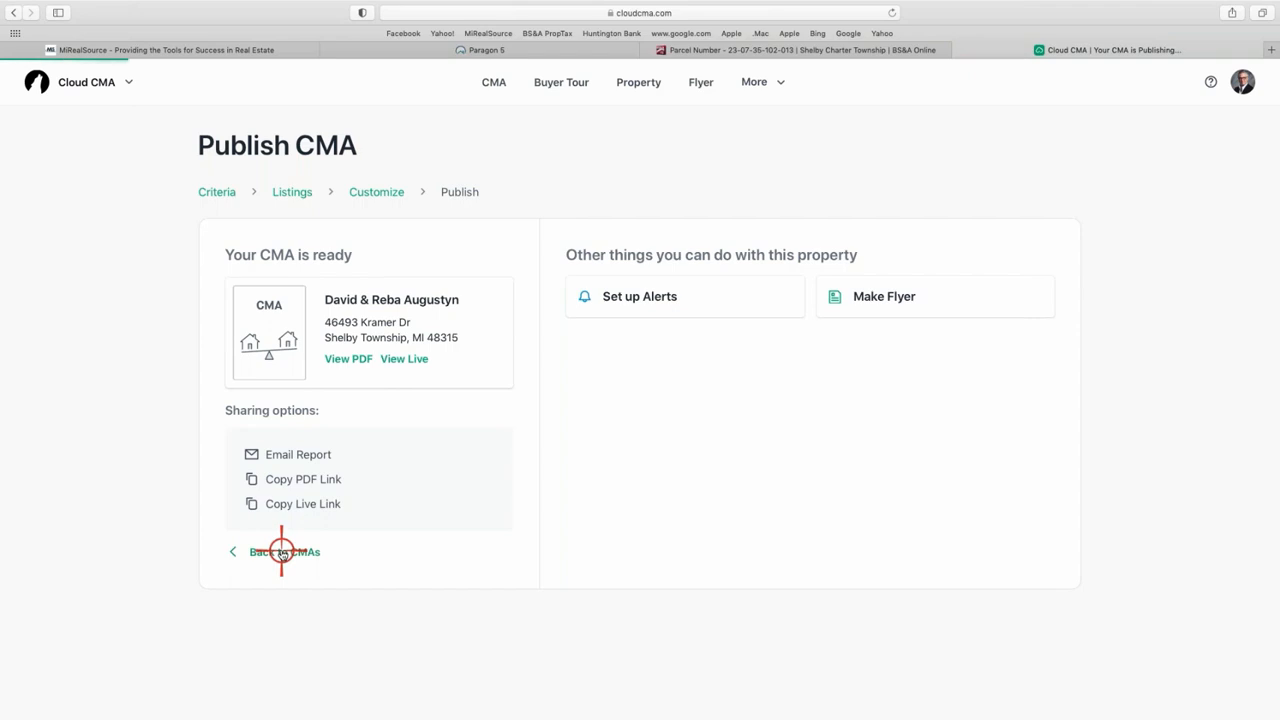
- Go back to the CMA Reports list, where the Kramer Dr report appears first
click(281, 552)
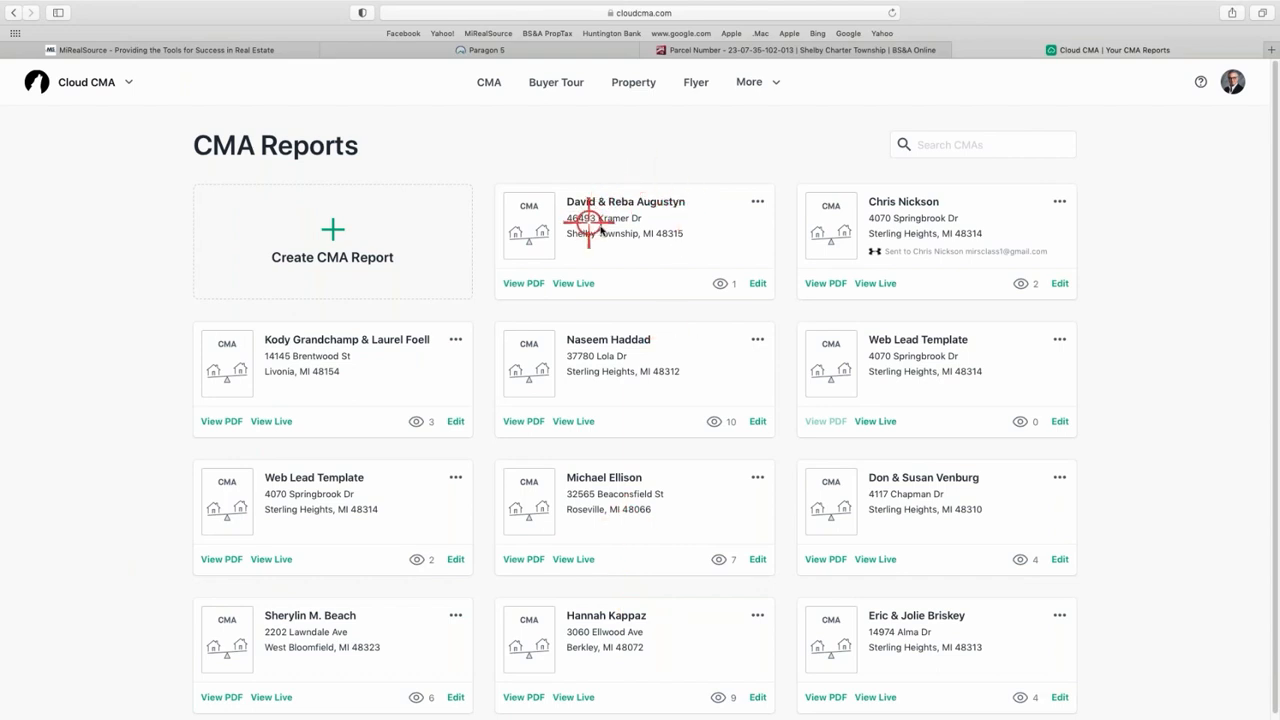
- Reopen the Kramer Dr report in Edit CMA Report and jump to its Publish step
click(757, 284)
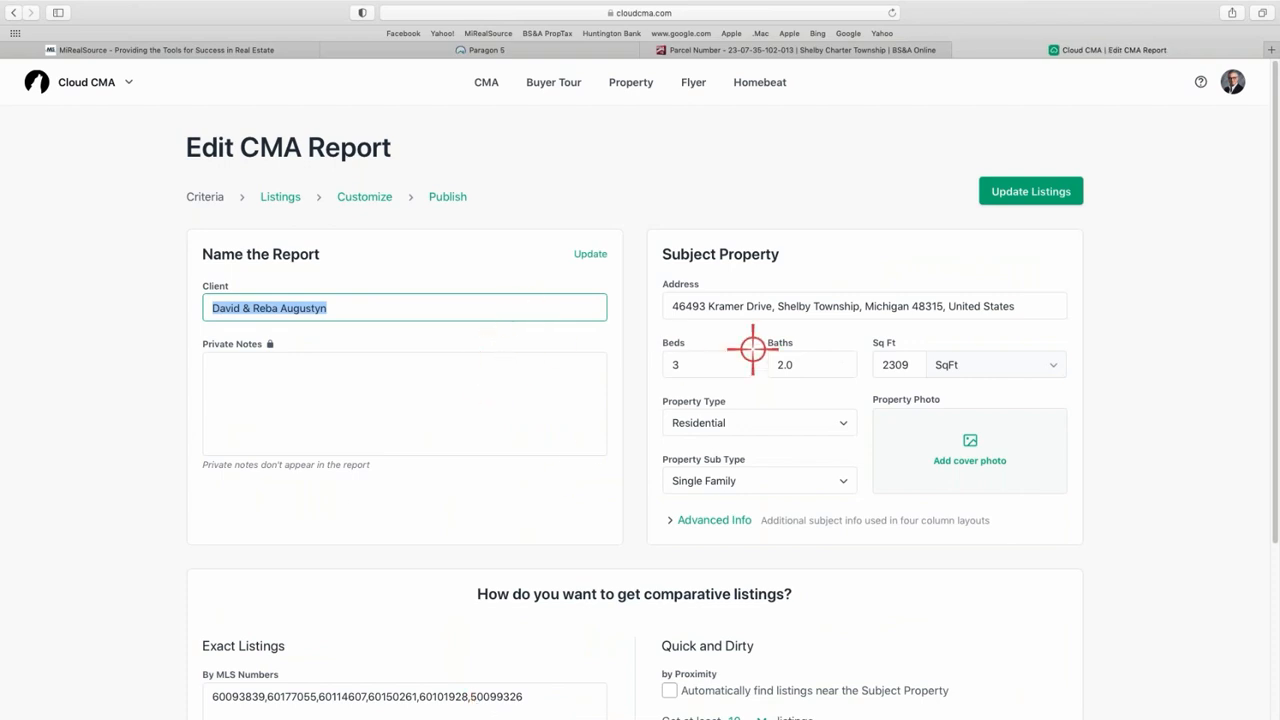
click(447, 197)
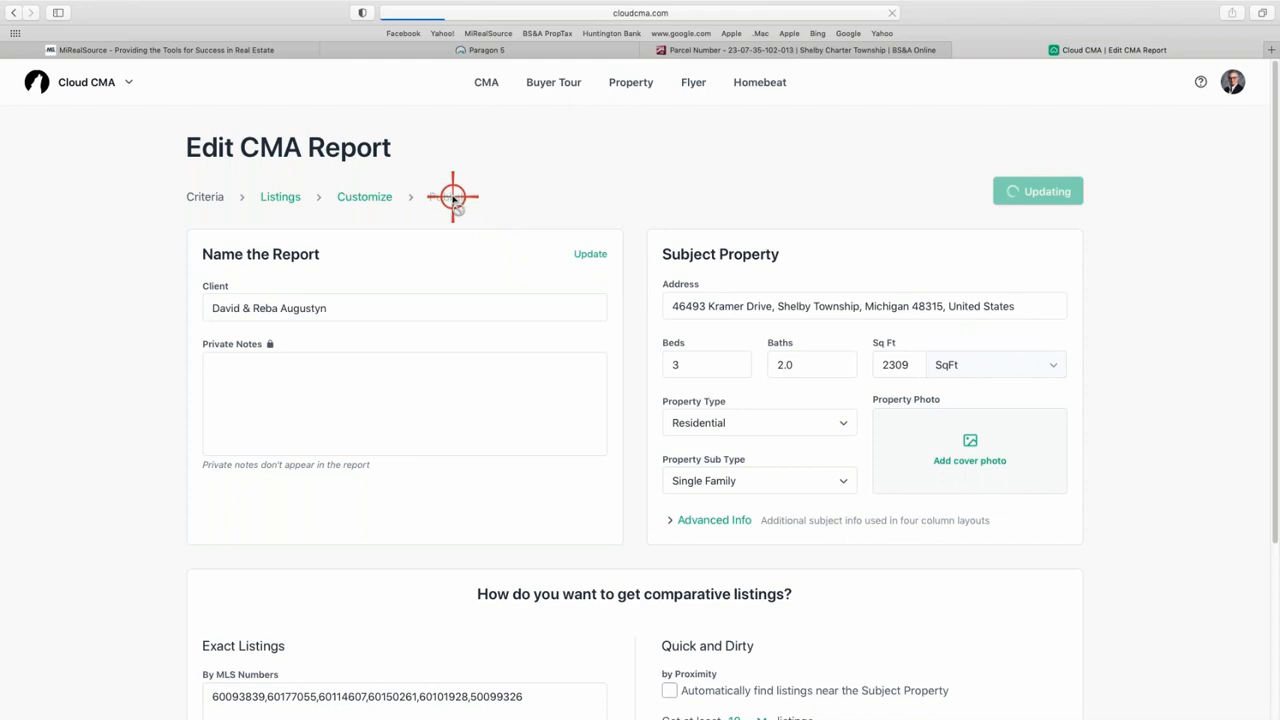
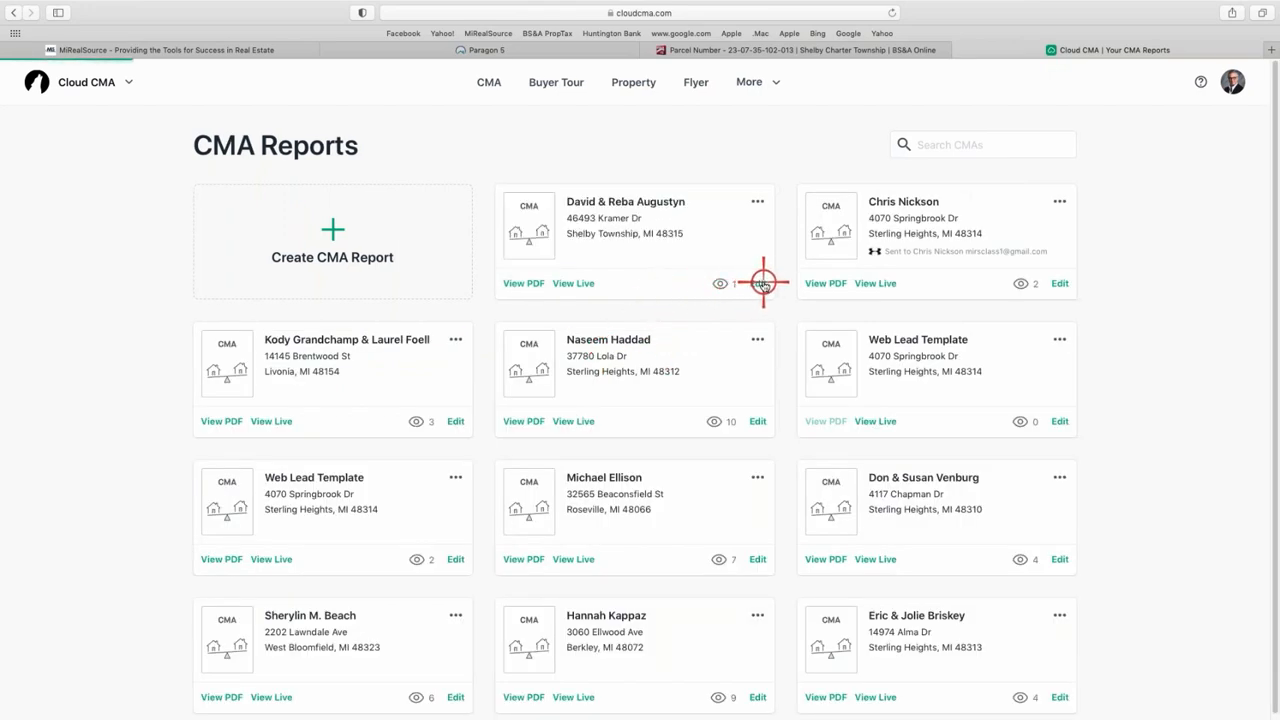
- Reopen the first CMA report and go to its Customize step with the Modern Royal Blue & Black theme
click(762, 283)
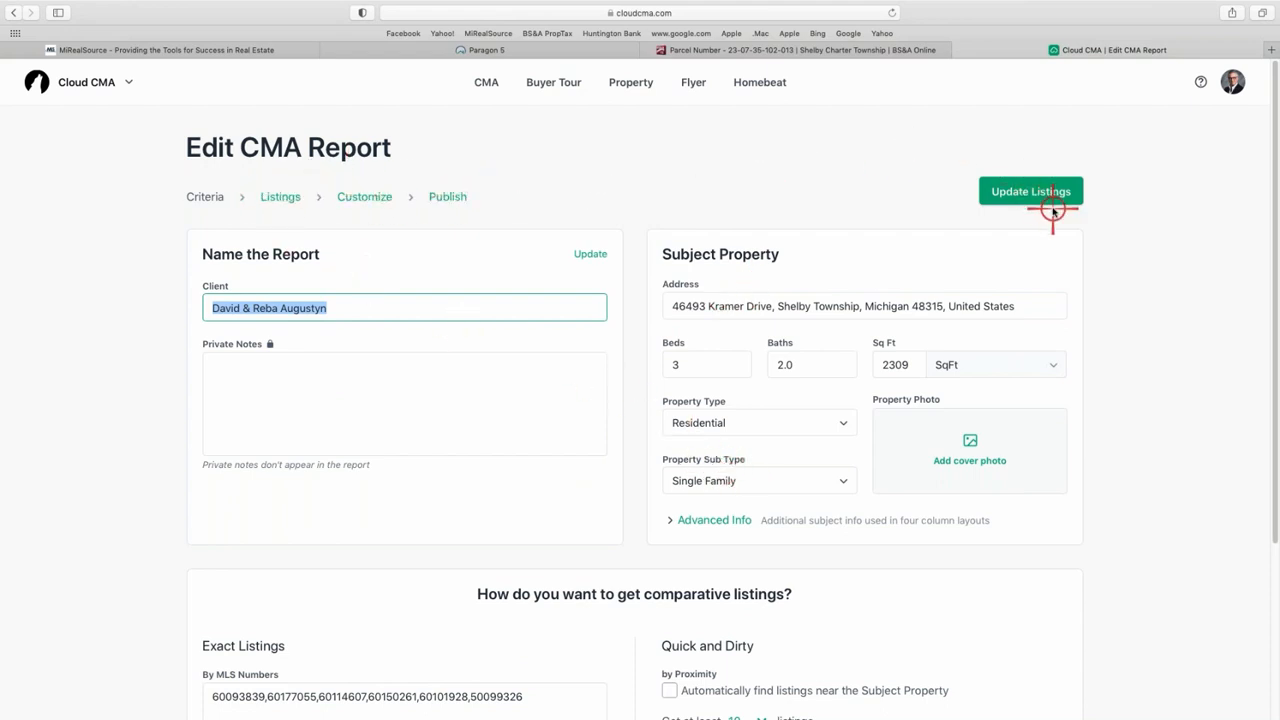
click(356, 200)
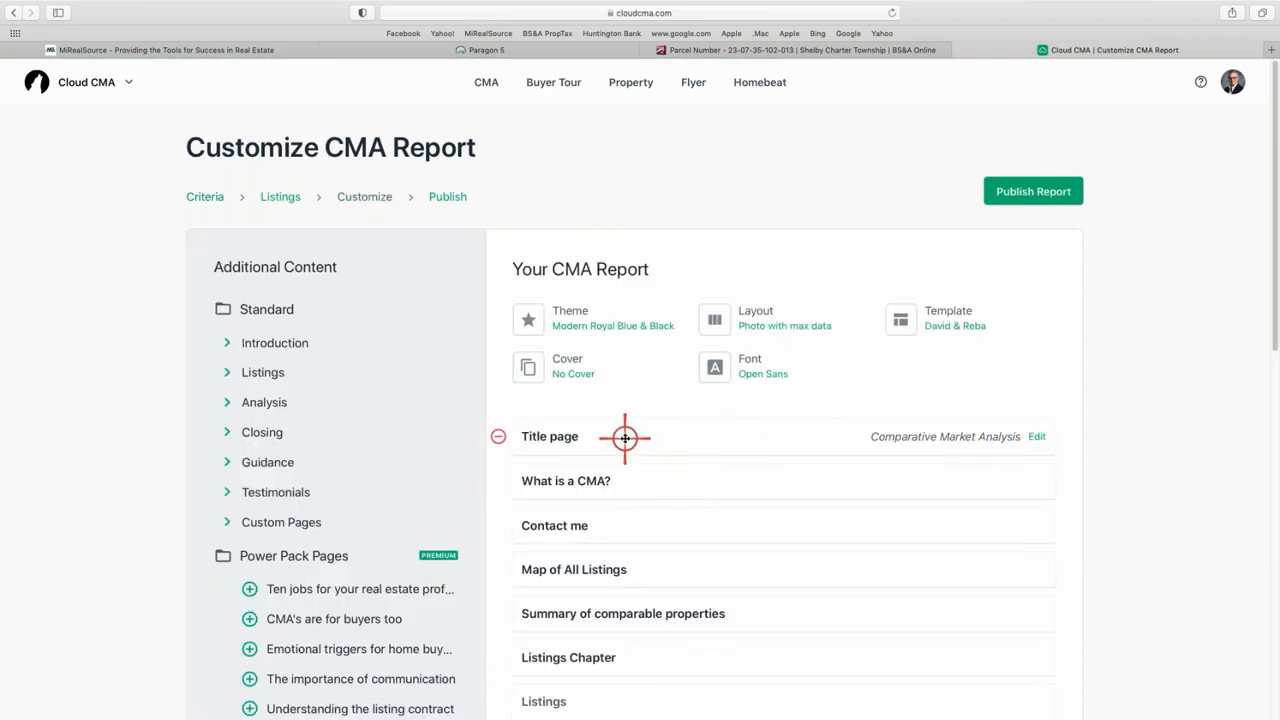
- Preview the report PDF from the Title page, close it, and return to the Criteria step
click(548, 436)
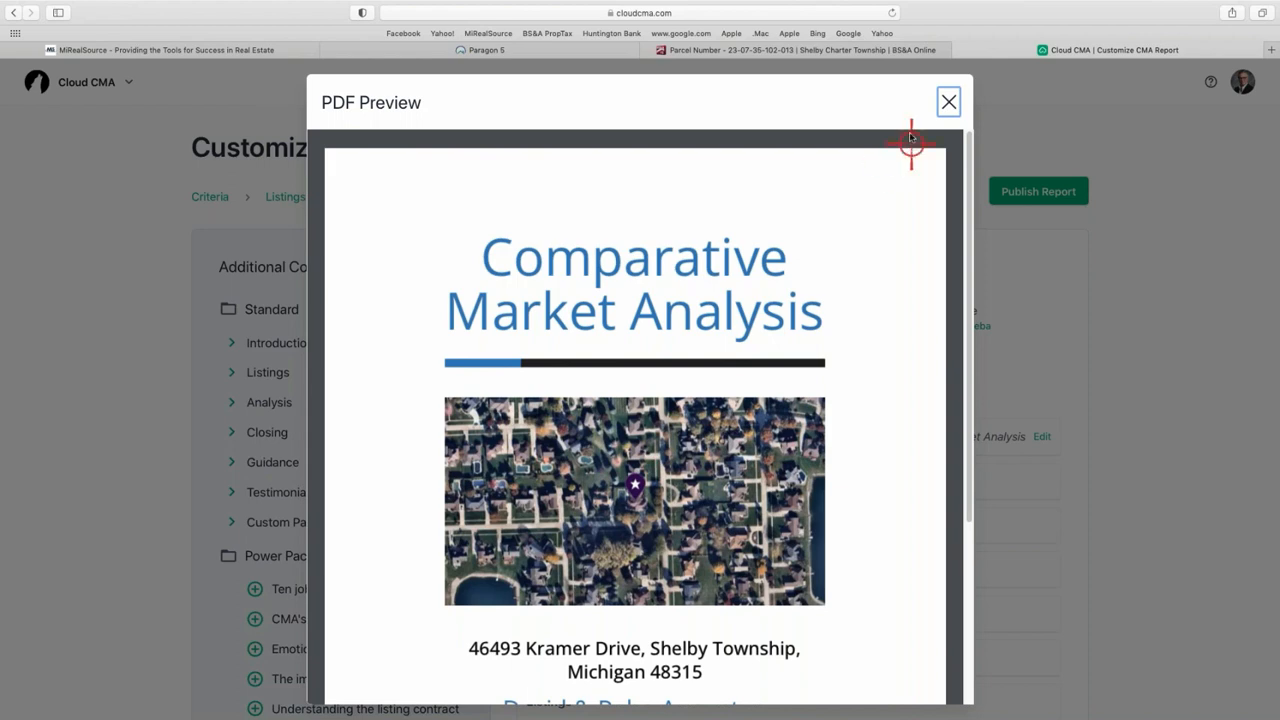
click(946, 101)
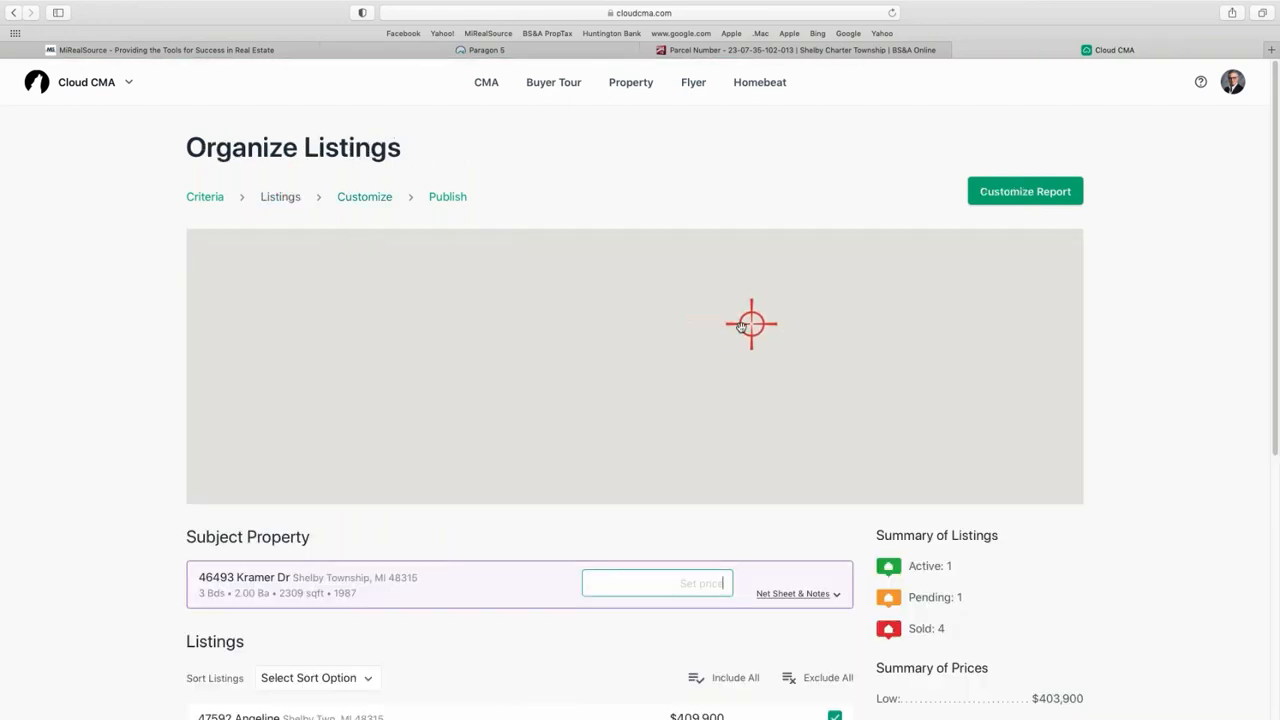
scroll(785, 314, down, 3)
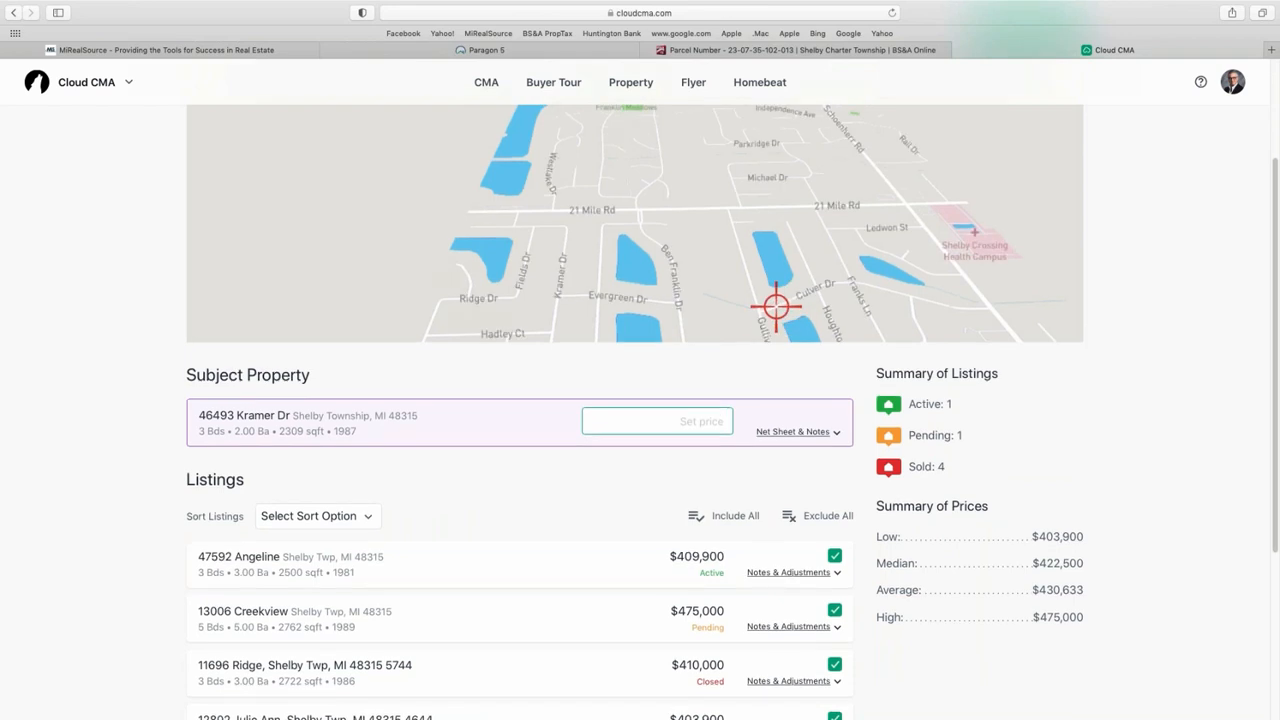
scroll(771, 306, up, 3)
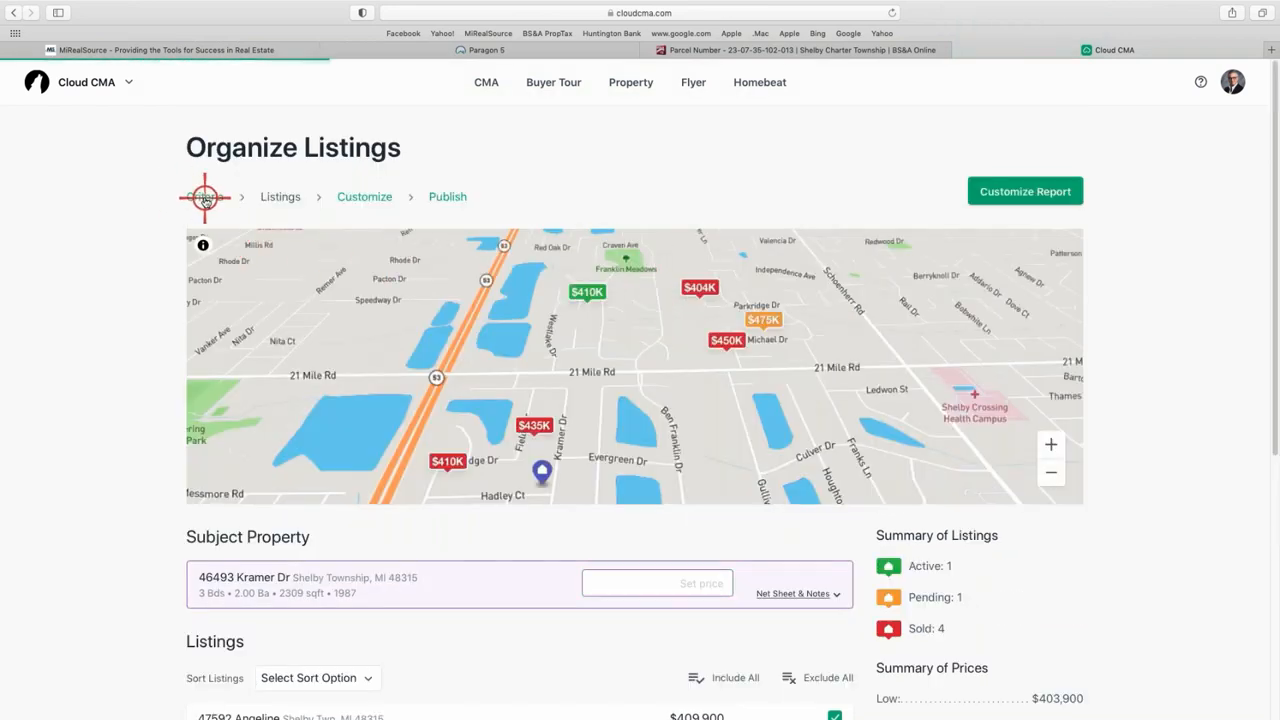
click(205, 197)
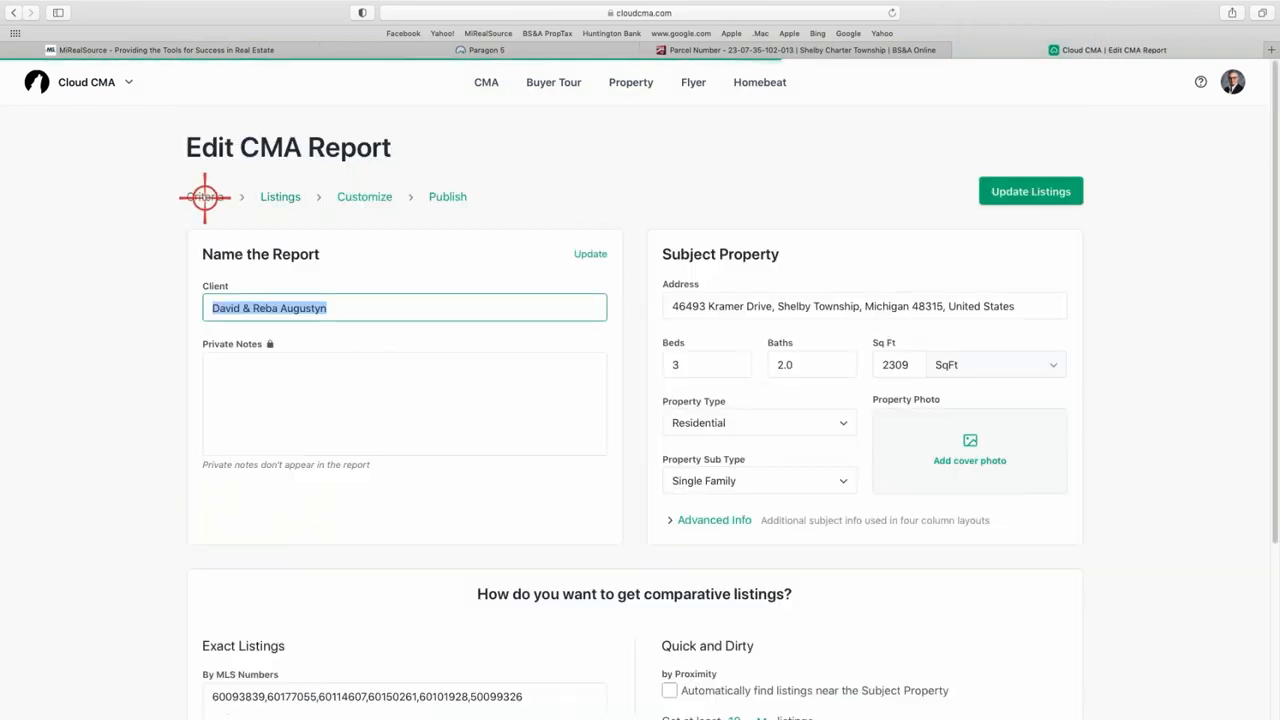
- Upload and crop the house photo as the subject property's cover photo, then update the listings
click(968, 456)
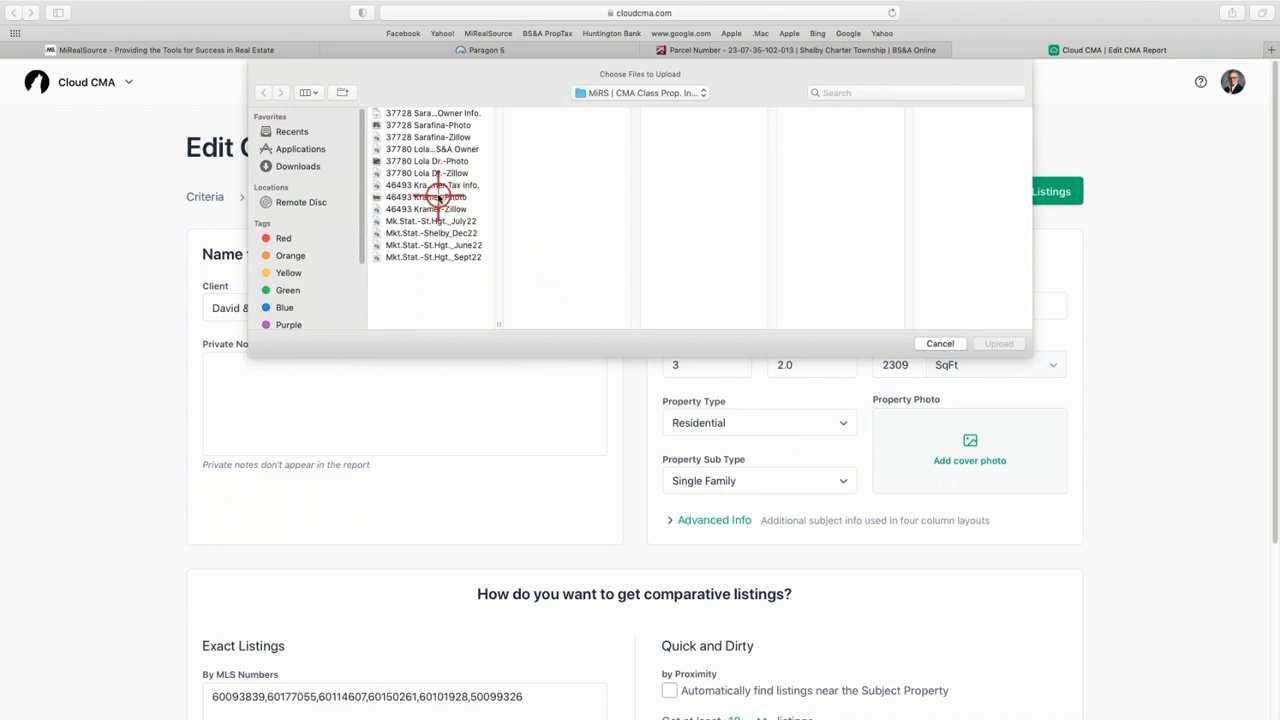
click(438, 197)
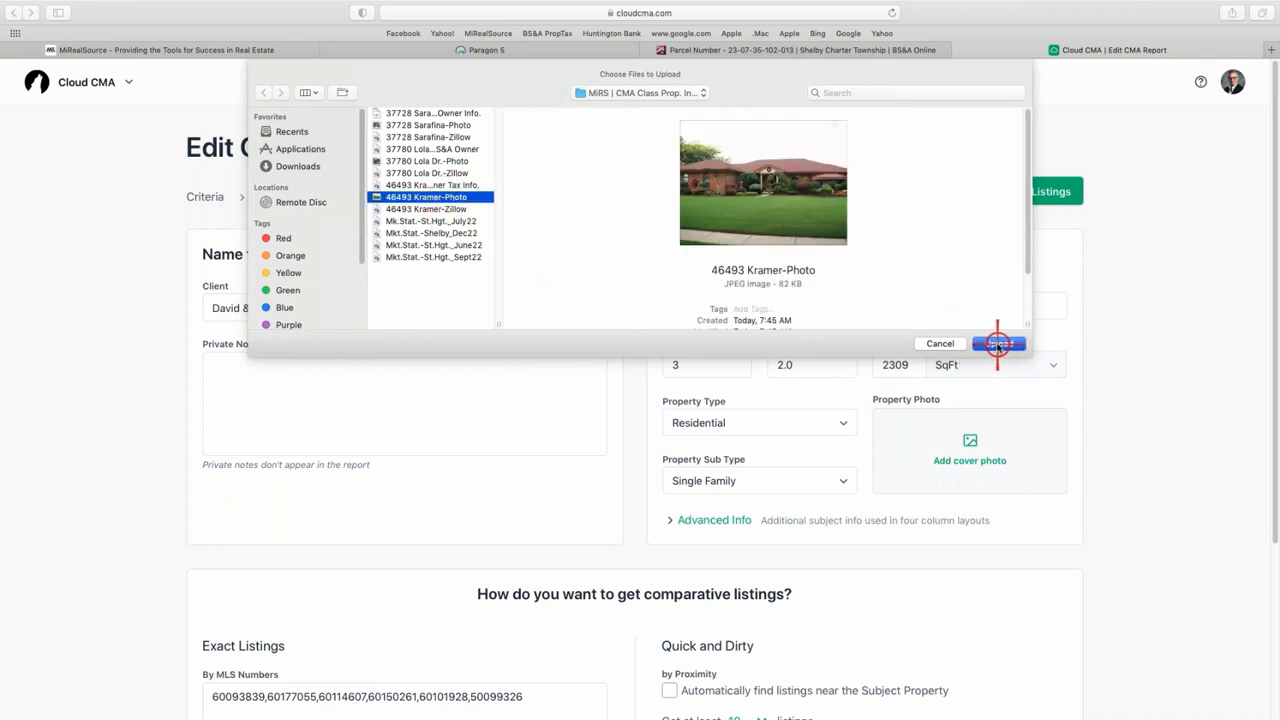
click(998, 344)
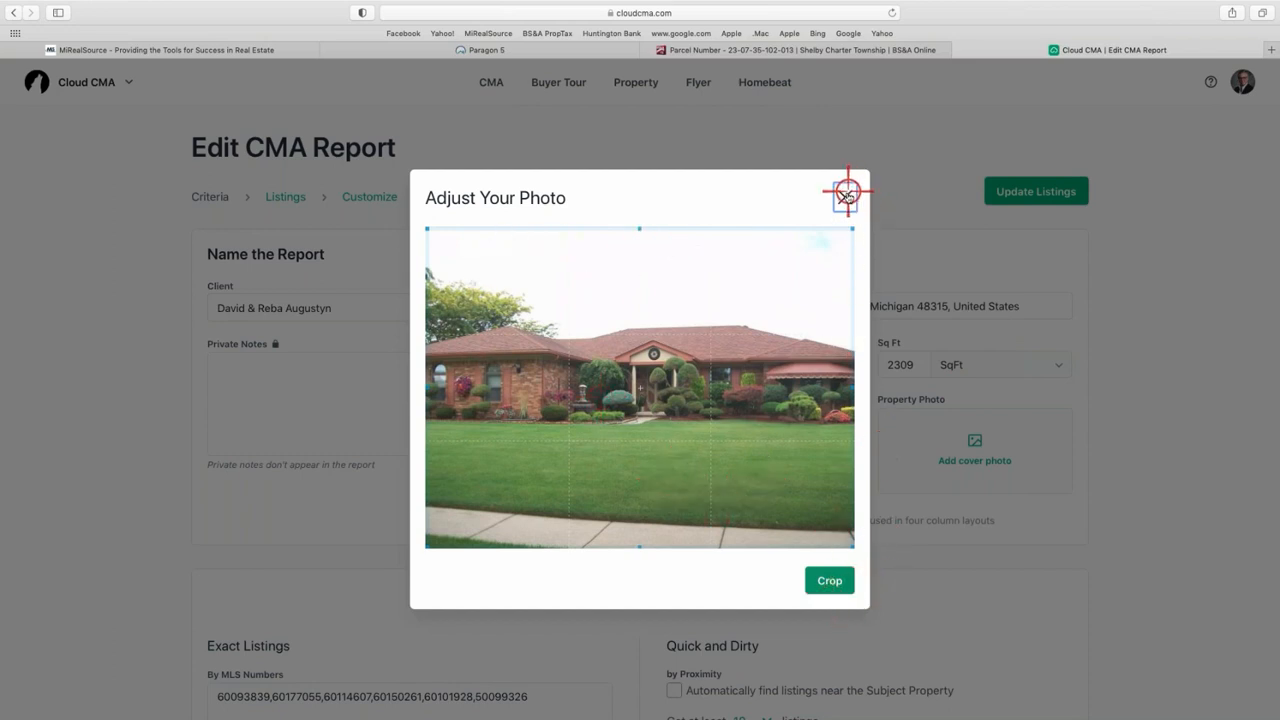
click(836, 581)
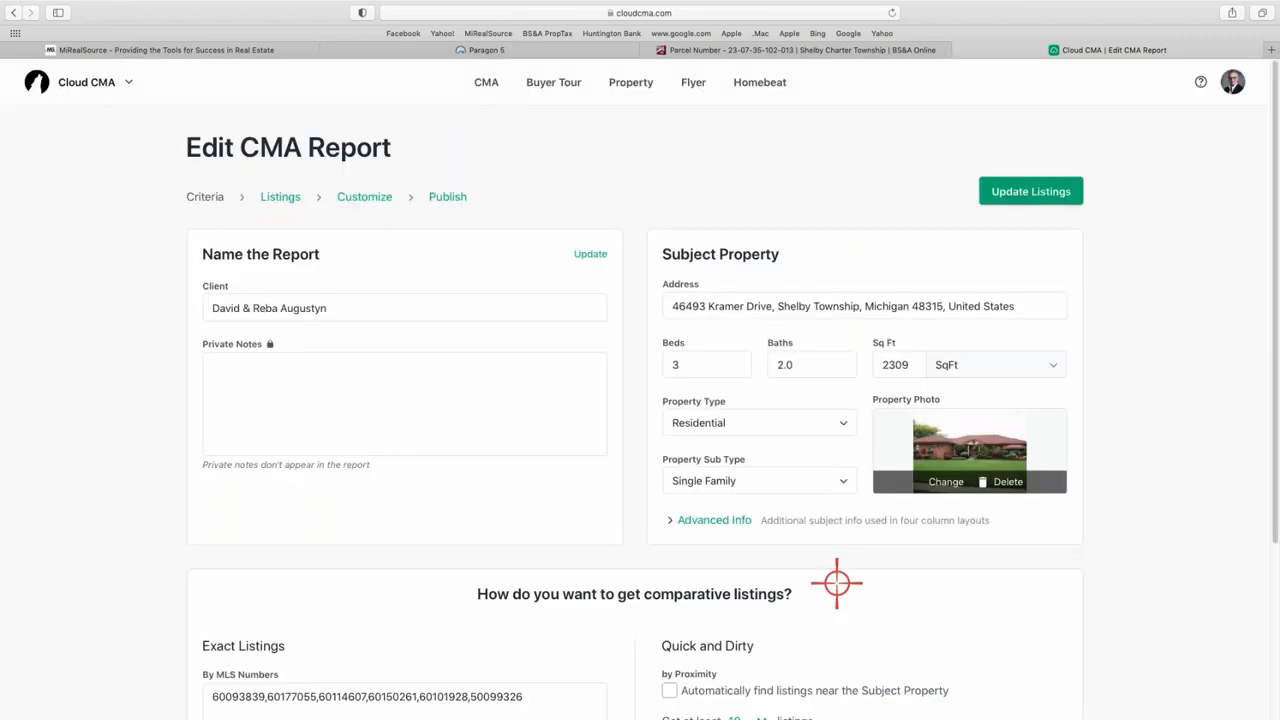
click(1029, 192)
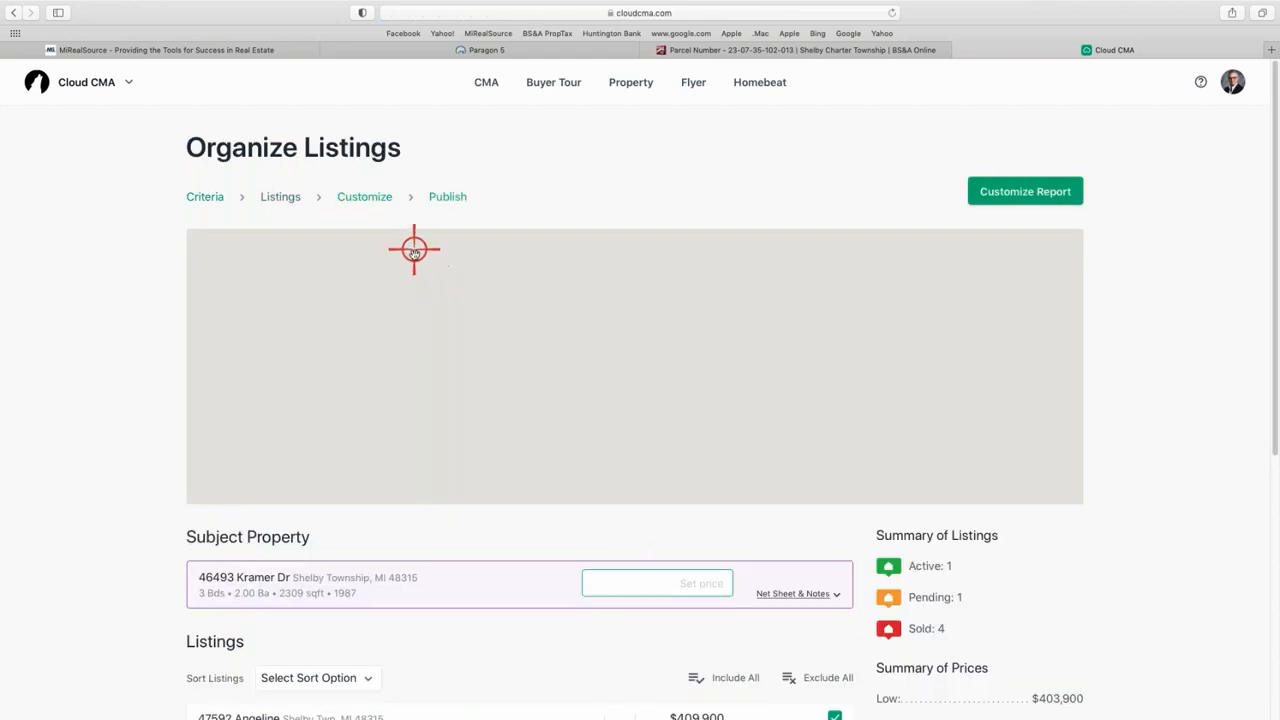
- Change the report layout from Photo with max data to Two column comparison
scroll(663, 394, down, 1)
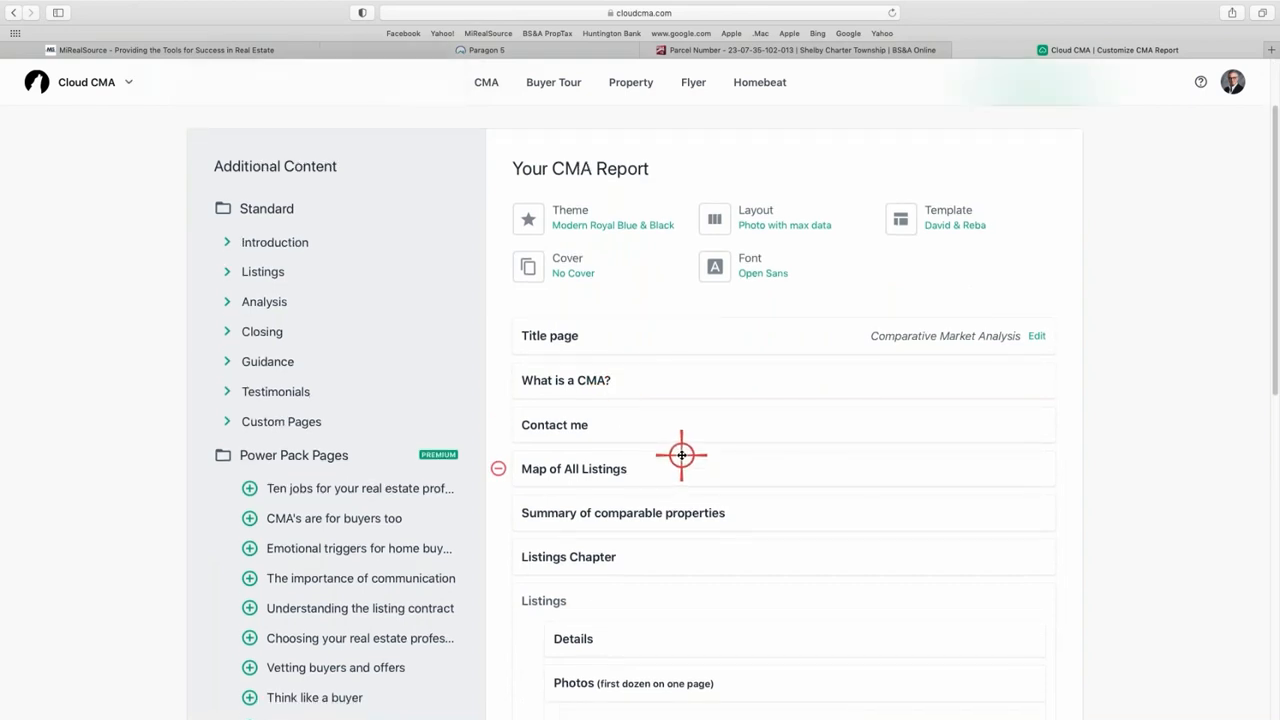
scroll(682, 455, up, 1)
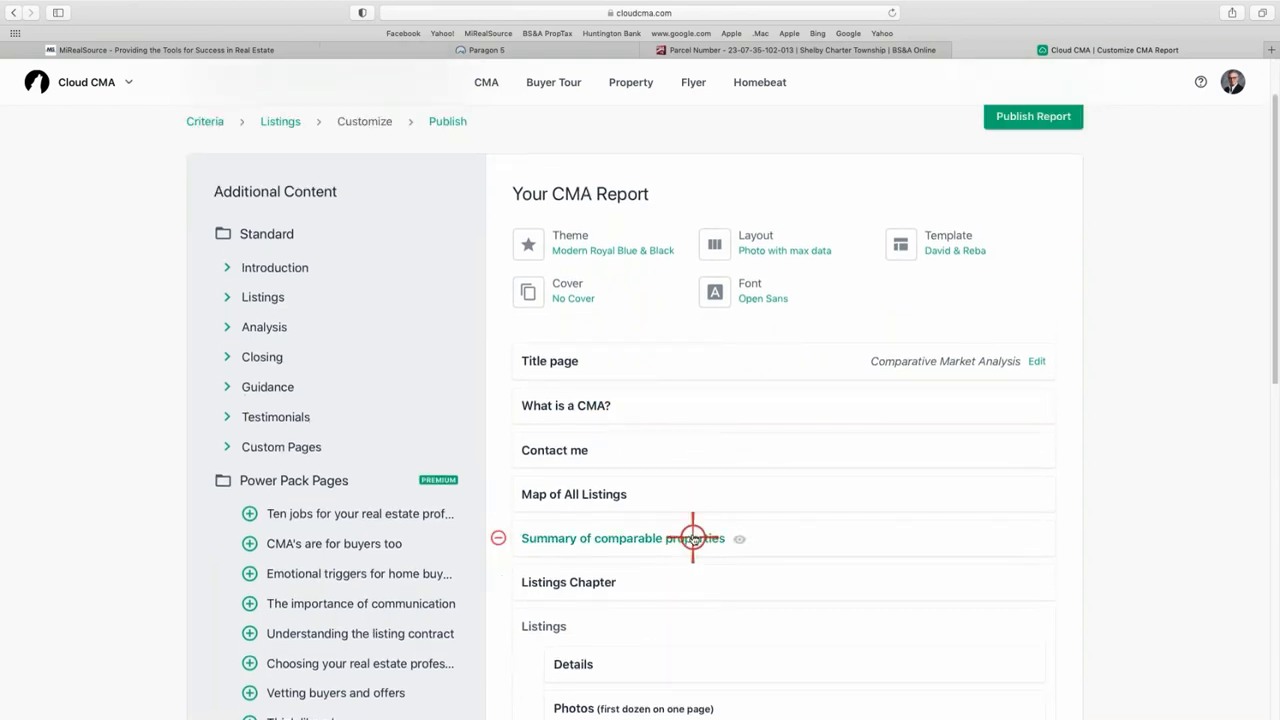
scroll(692, 538, down, 1)
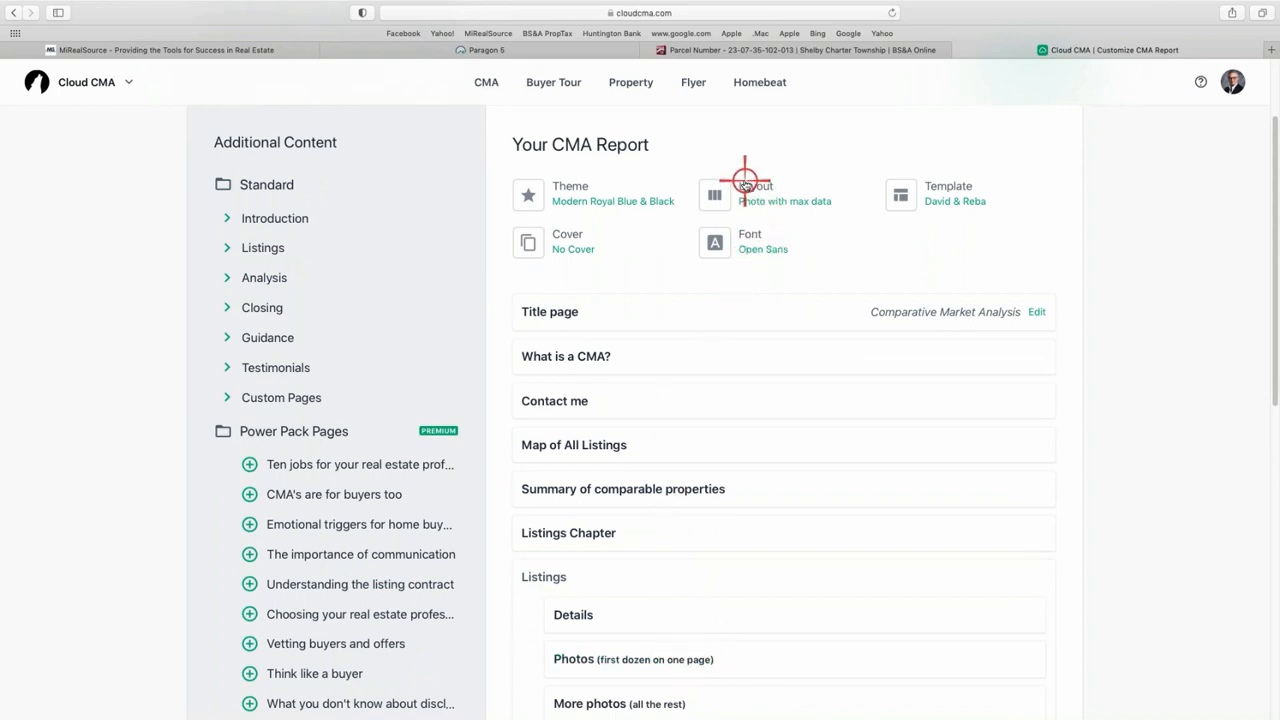
click(782, 189)
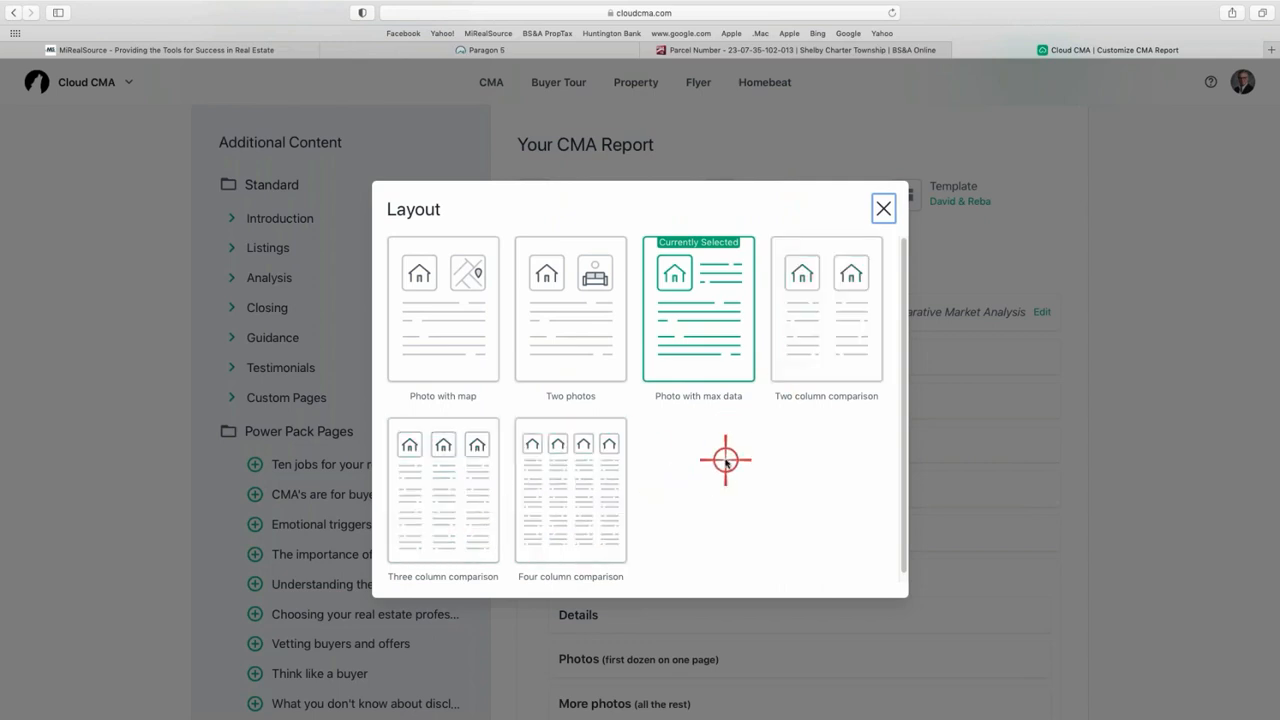
click(803, 340)
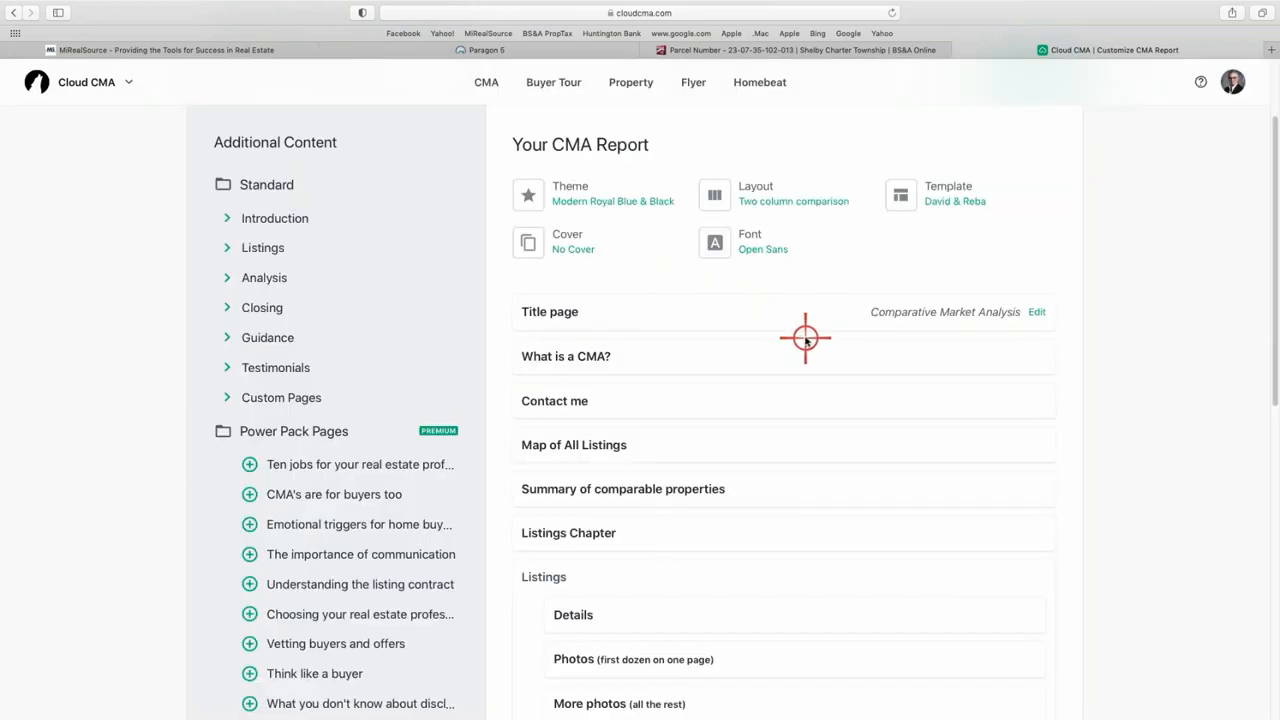
scroll(789, 340, down, 1)
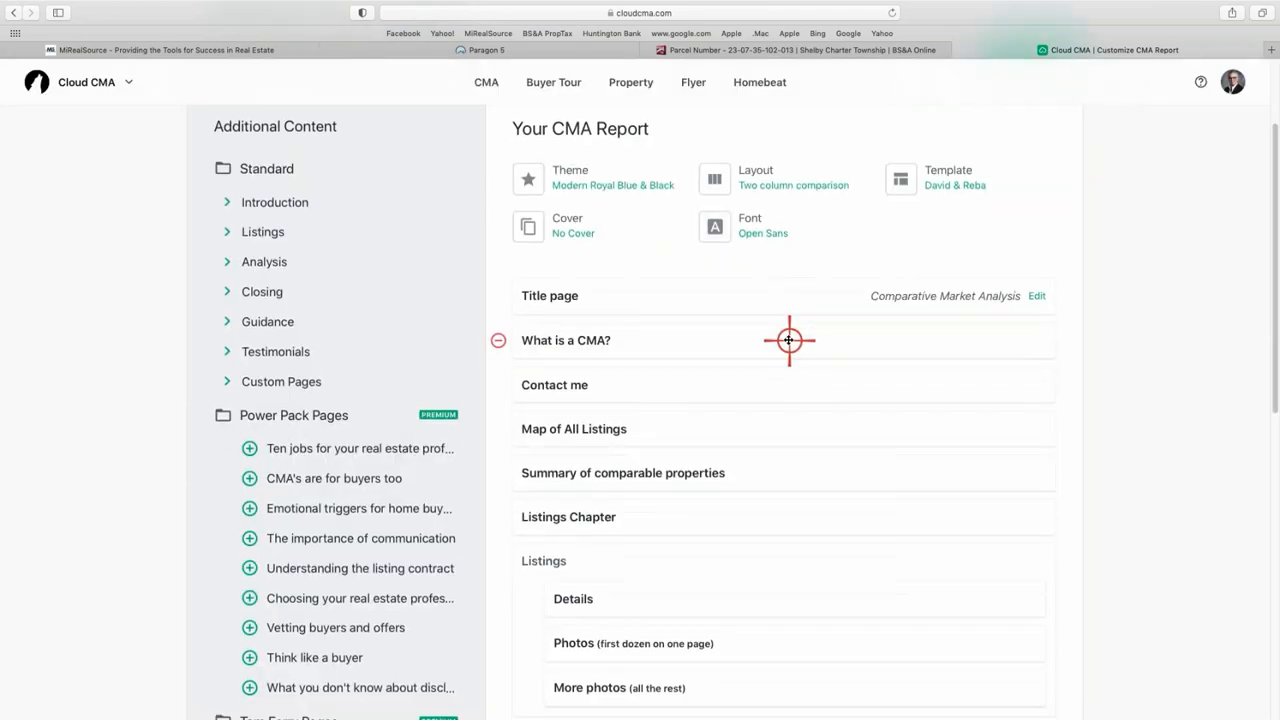
scroll(785, 339, down, 10)
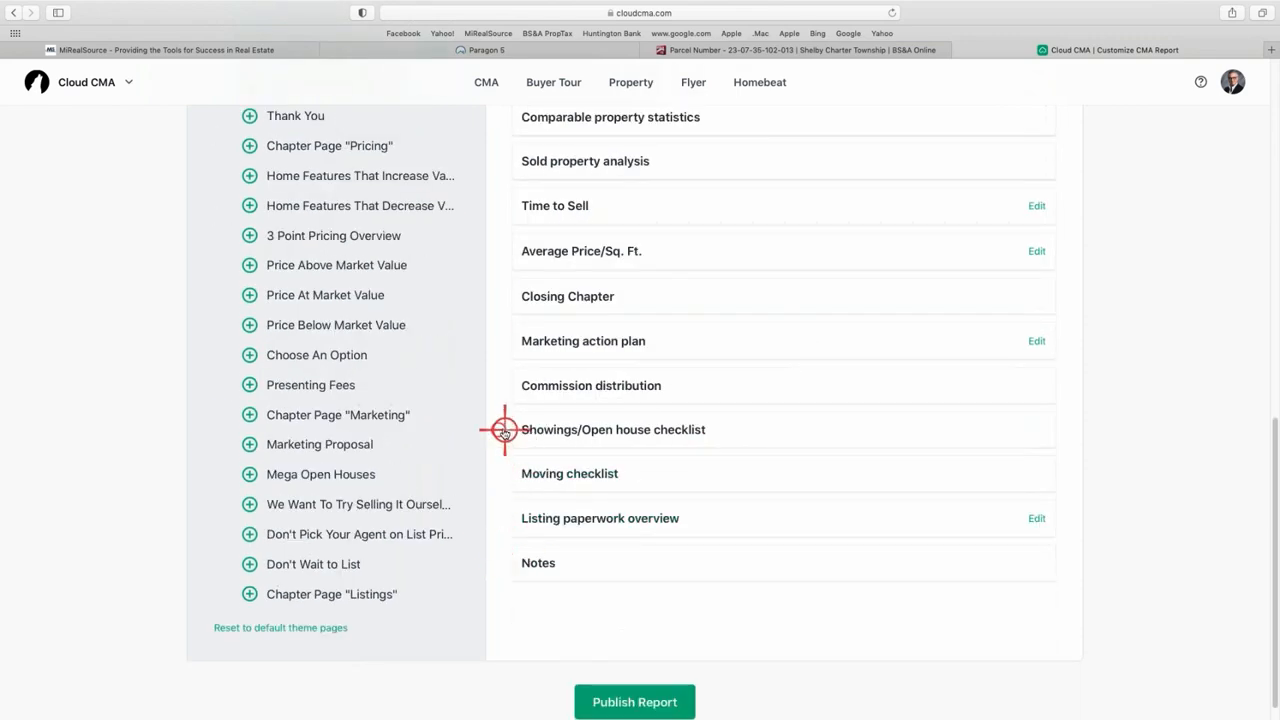
- Remove the Showings/Open house checklist, Commission distribution, Marketing action plan, Closing Chapter and Time to Sell pages
click(497, 427)
click(490, 387)
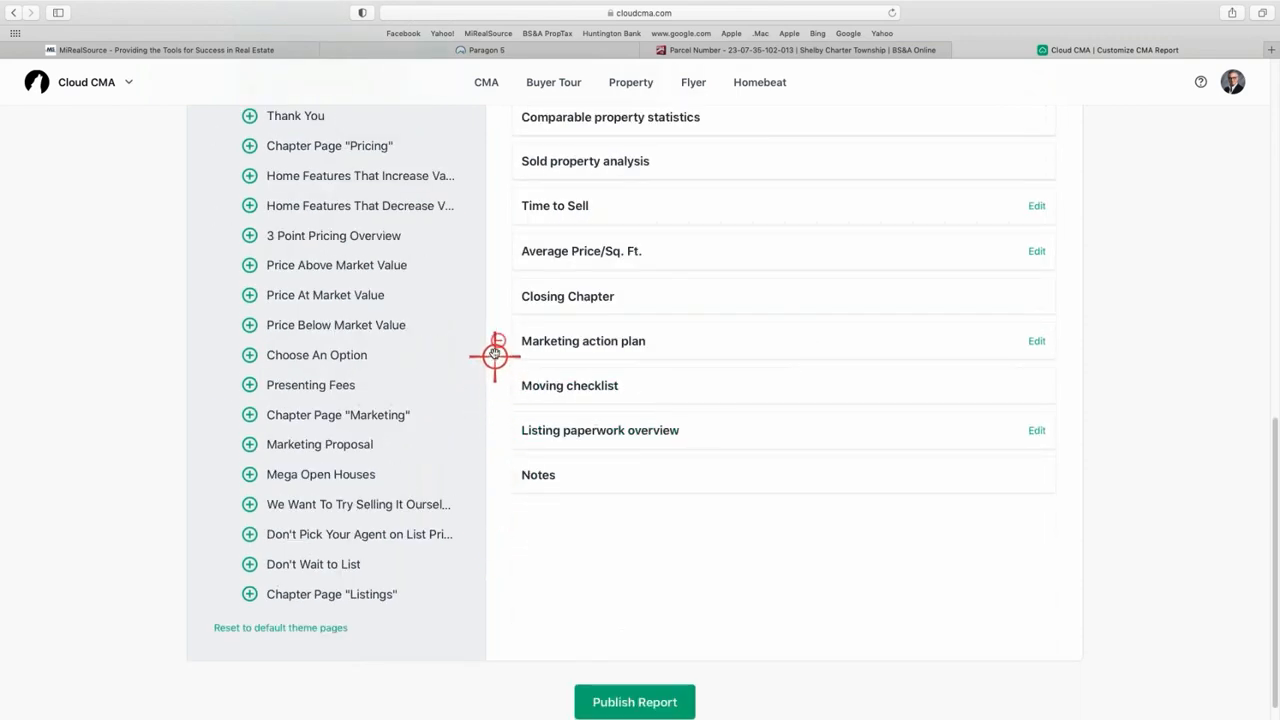
click(497, 345)
click(497, 345)
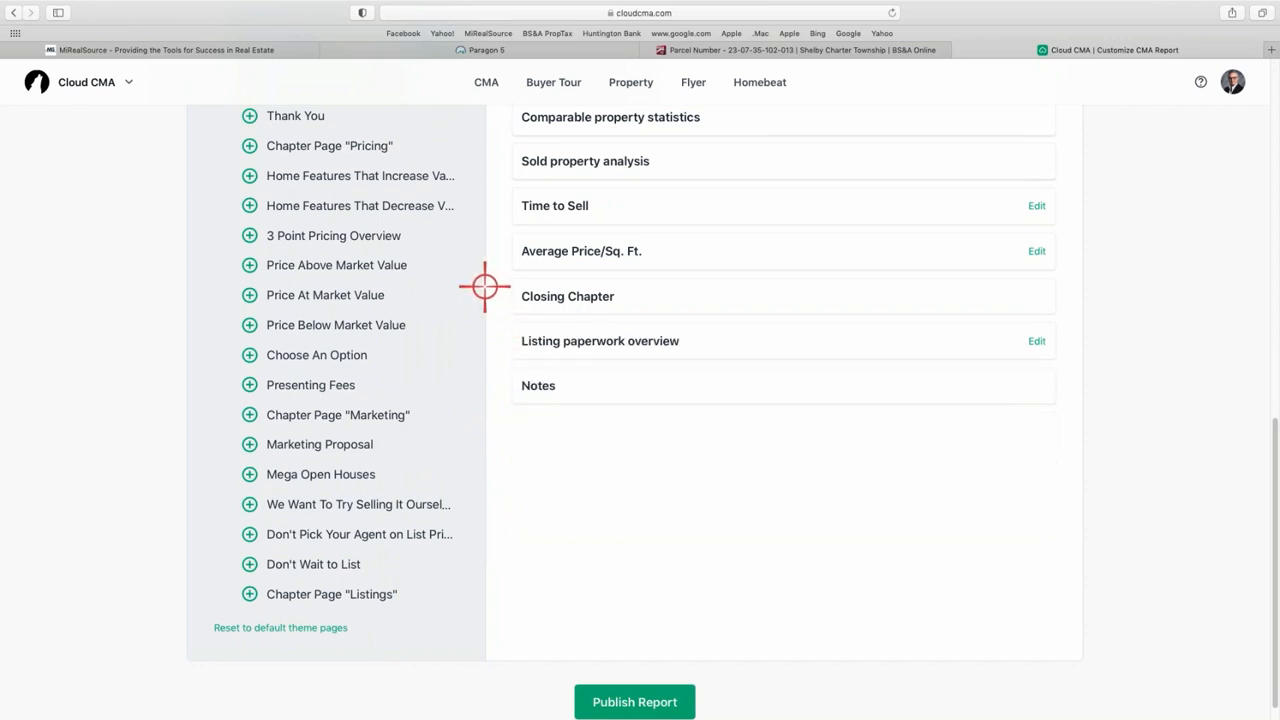
click(494, 293)
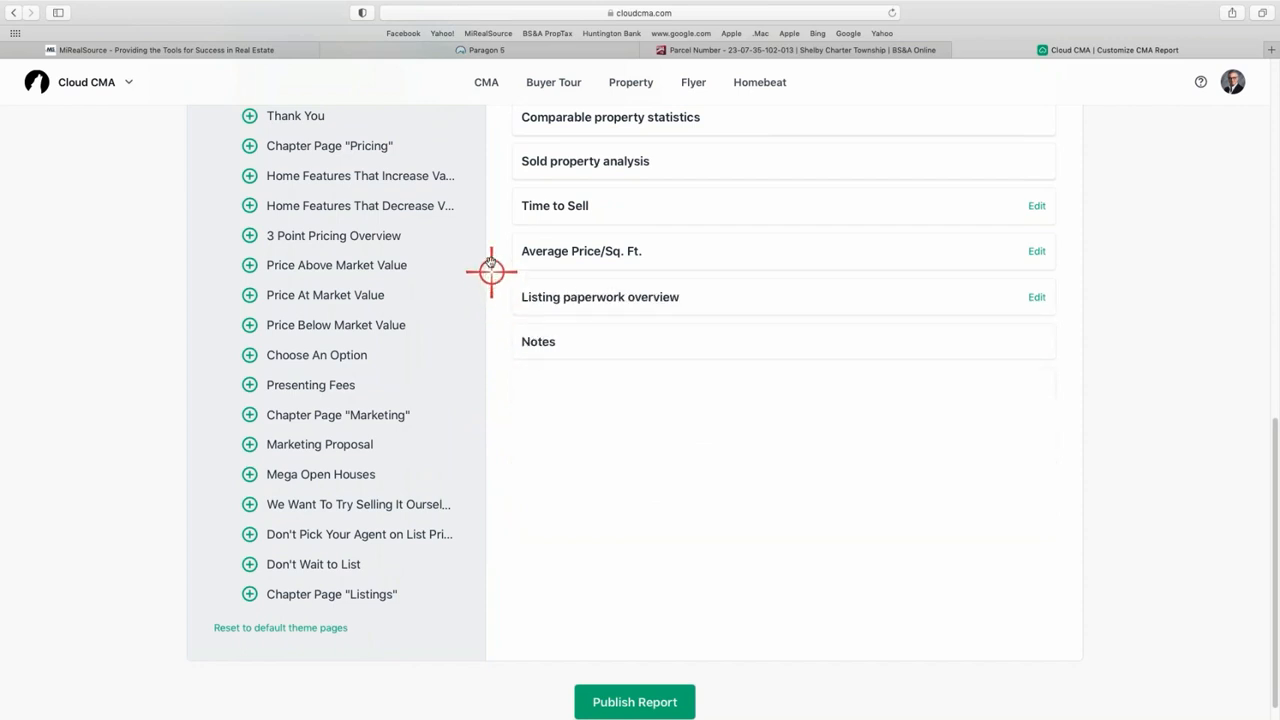
click(502, 210)
scroll(505, 213, up, 3)
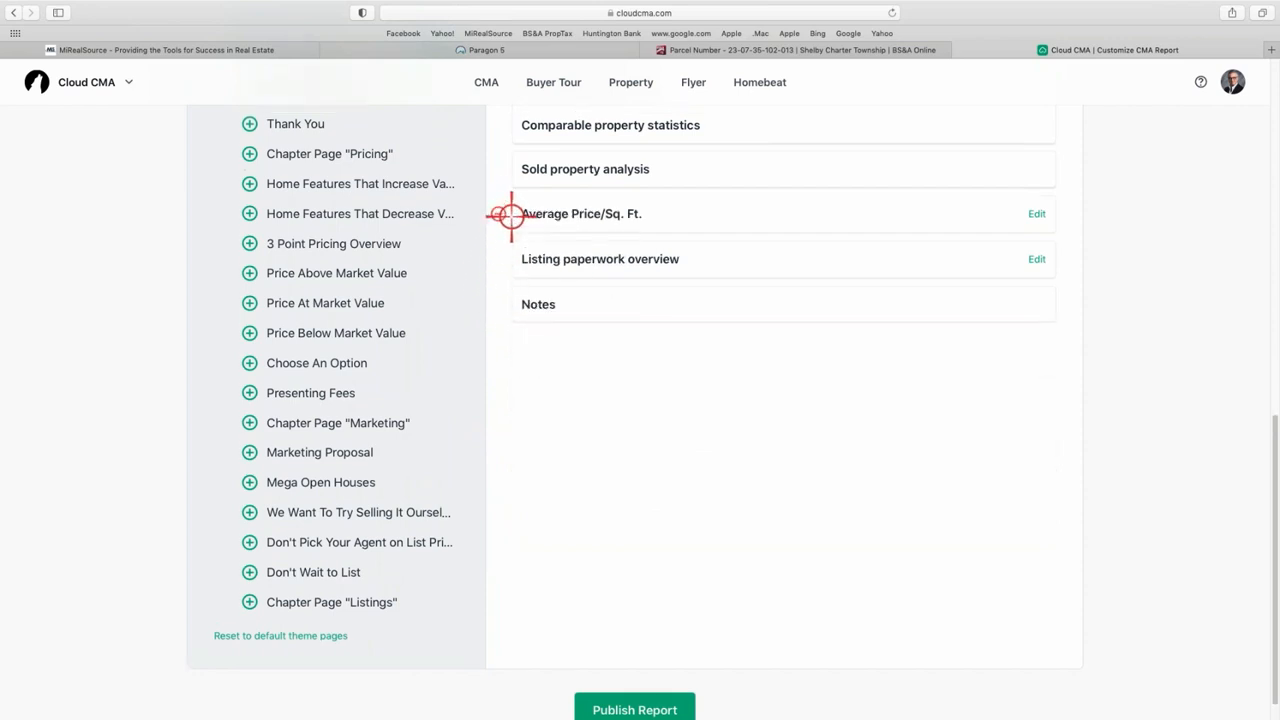
scroll(580, 220, up, 5)
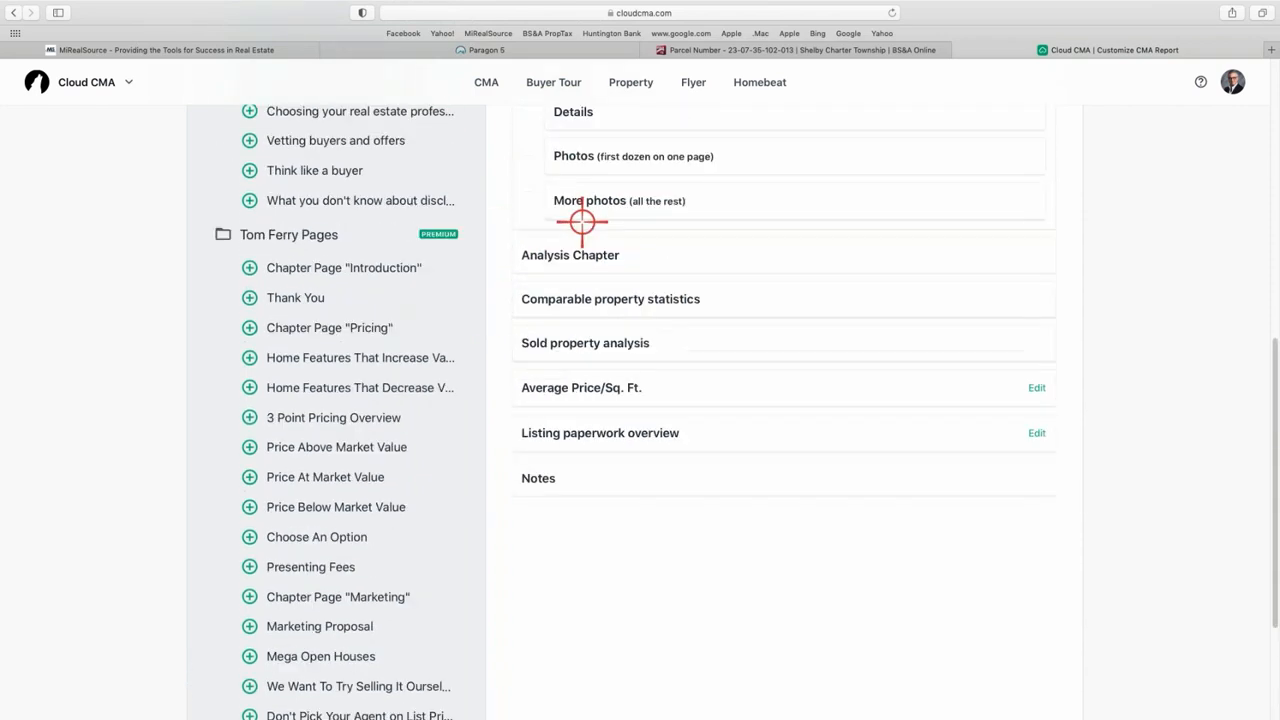
scroll(610, 310, down, 1)
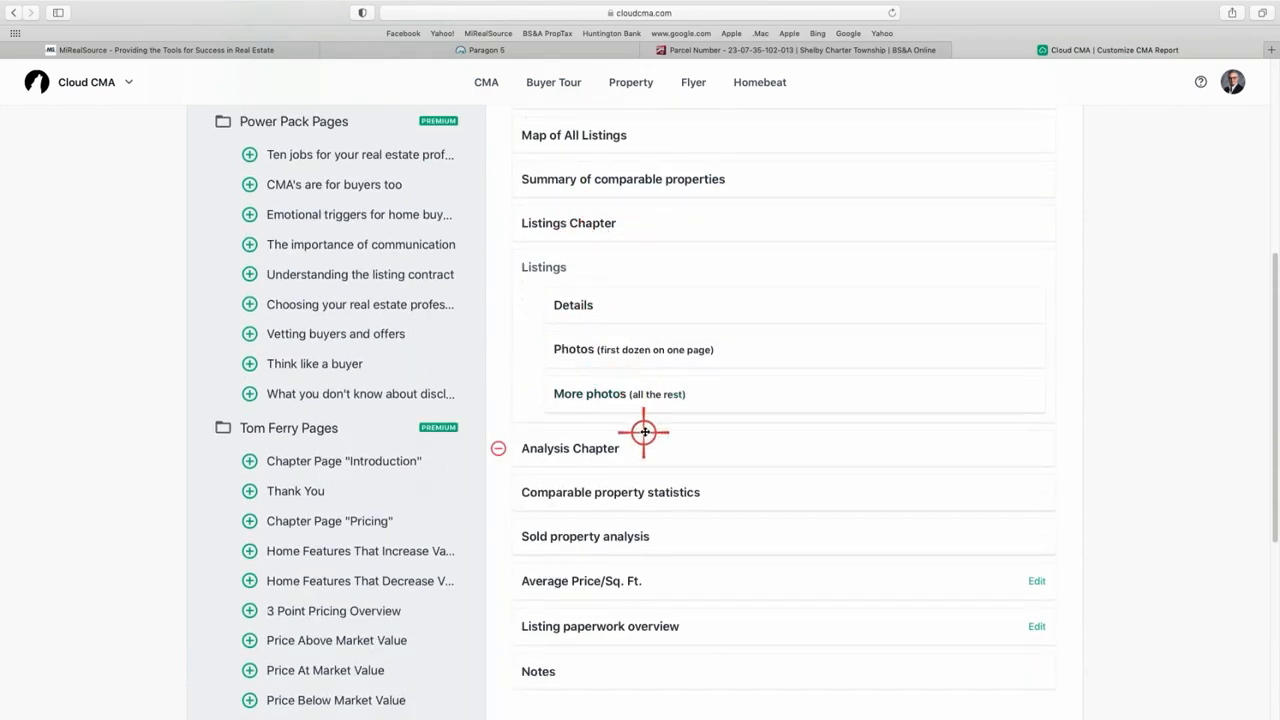
- Remove the Analysis Chapter, Listings Chapter and Notes pages from the report
click(493, 449)
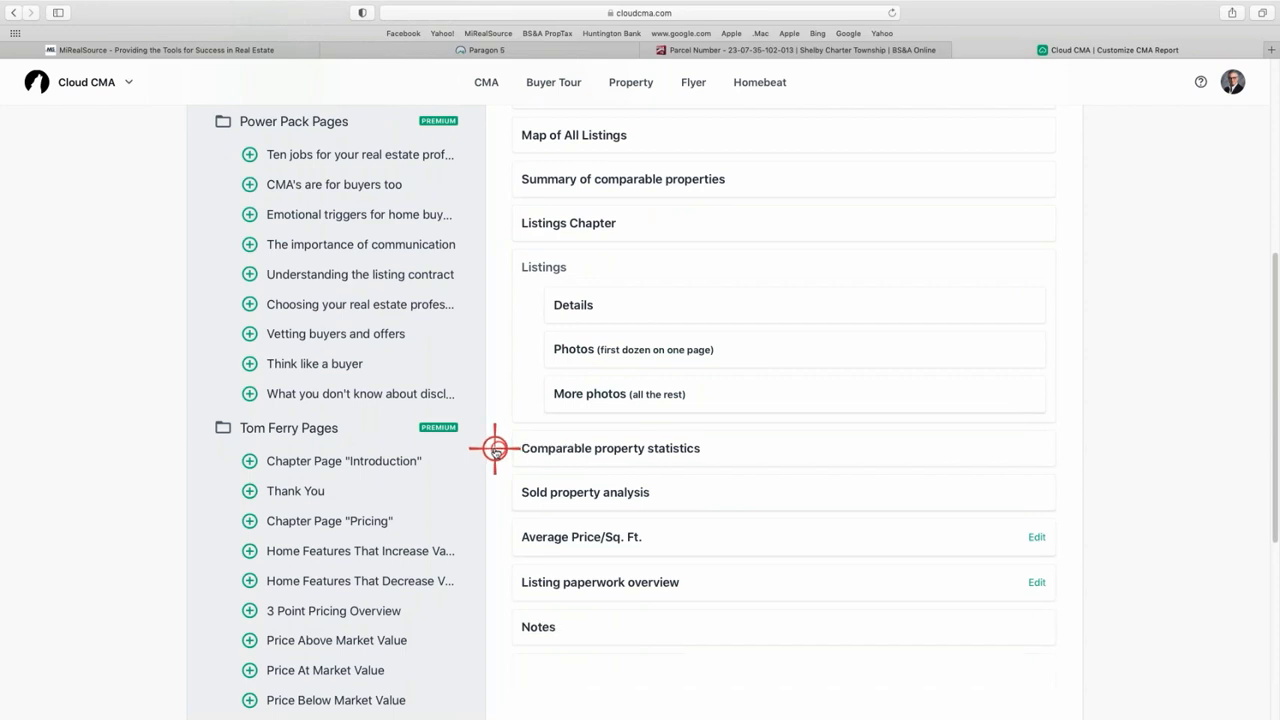
click(503, 226)
scroll(600, 240, up, 4)
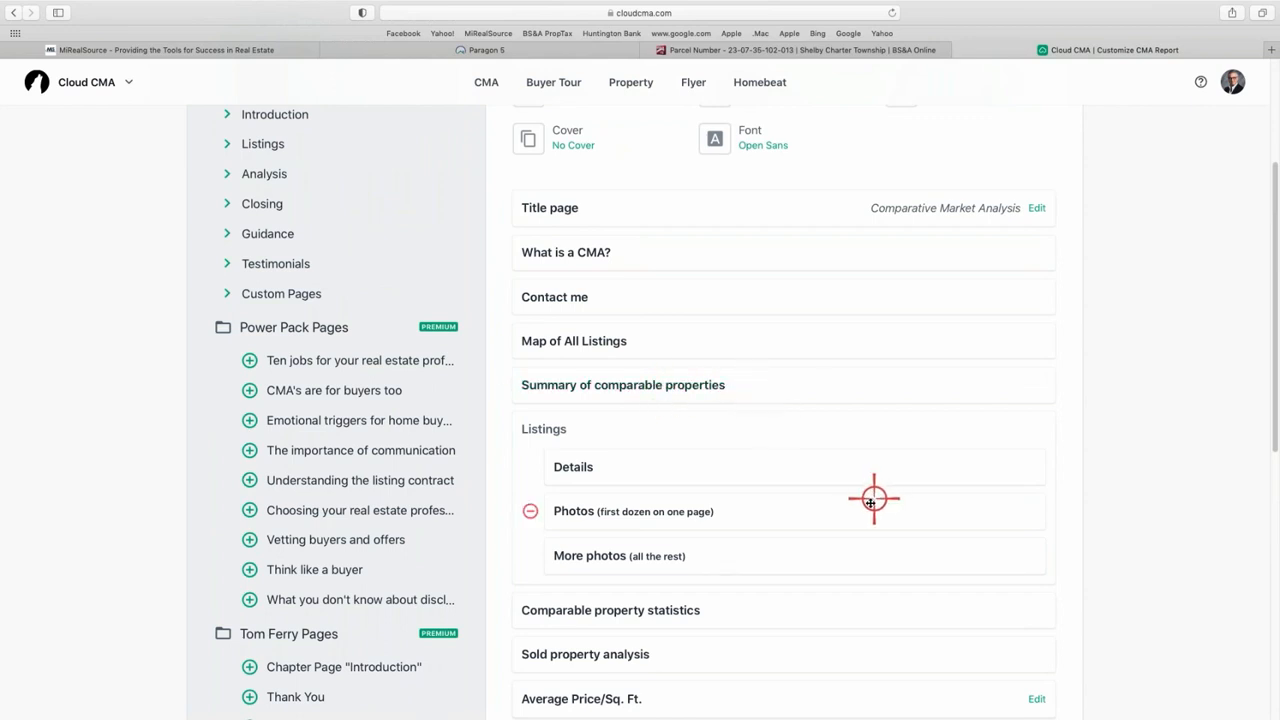
scroll(816, 495, down, 1)
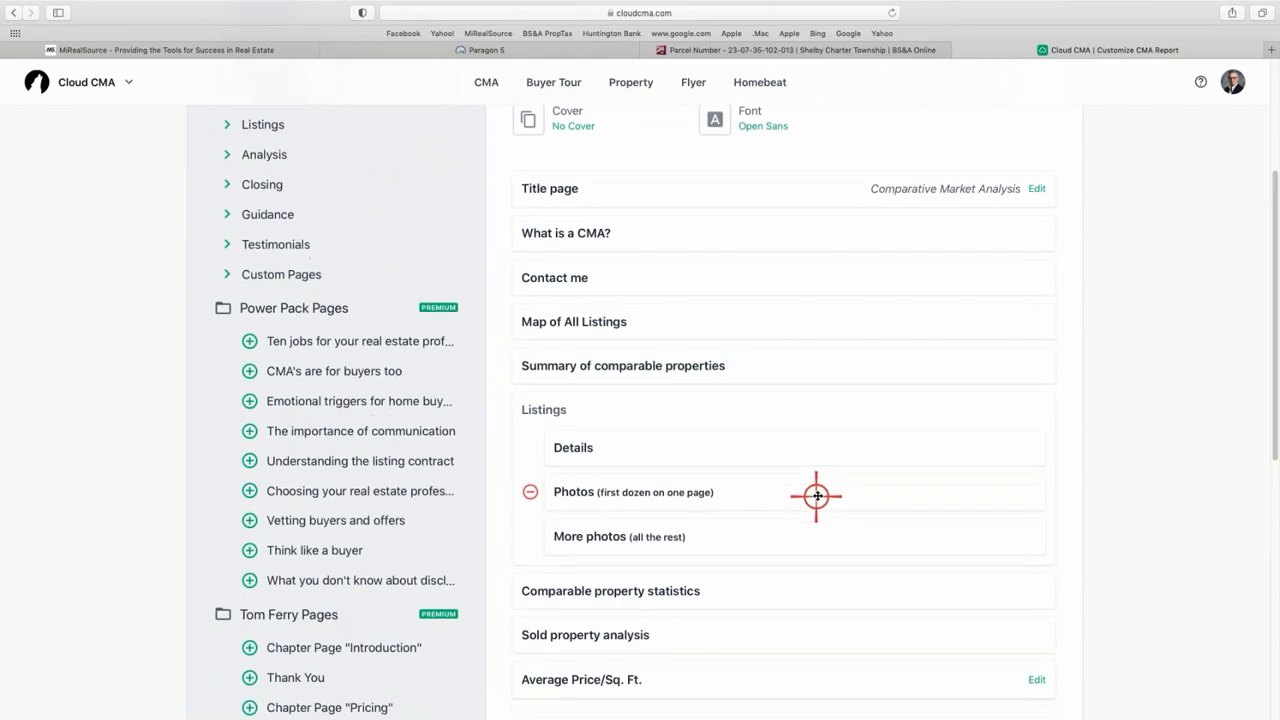
scroll(700, 530, down, 4)
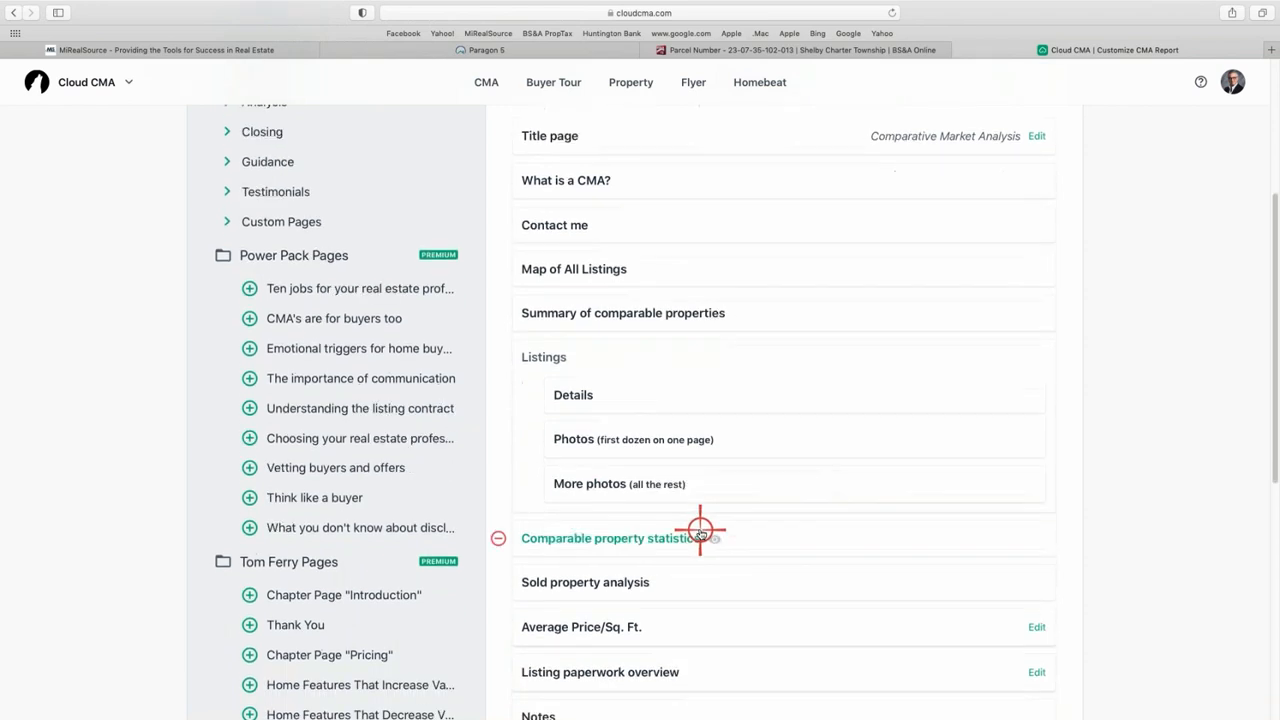
scroll(691, 560, down, 1)
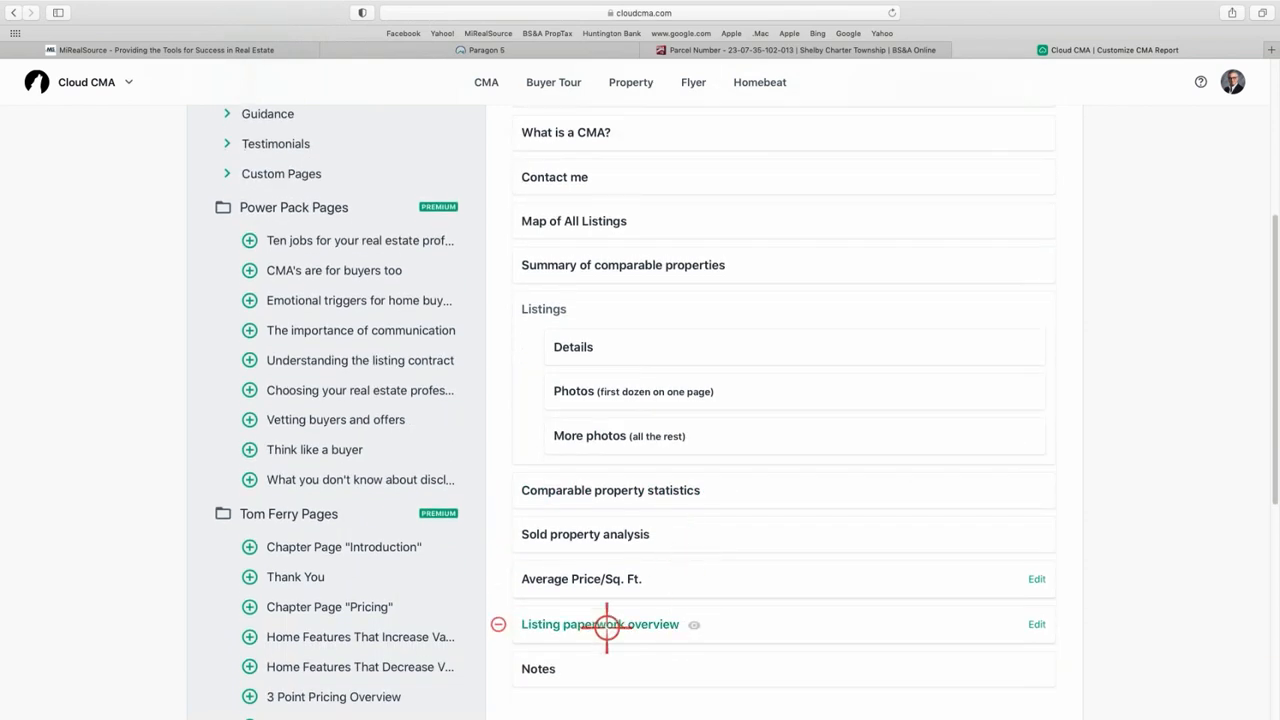
click(498, 670)
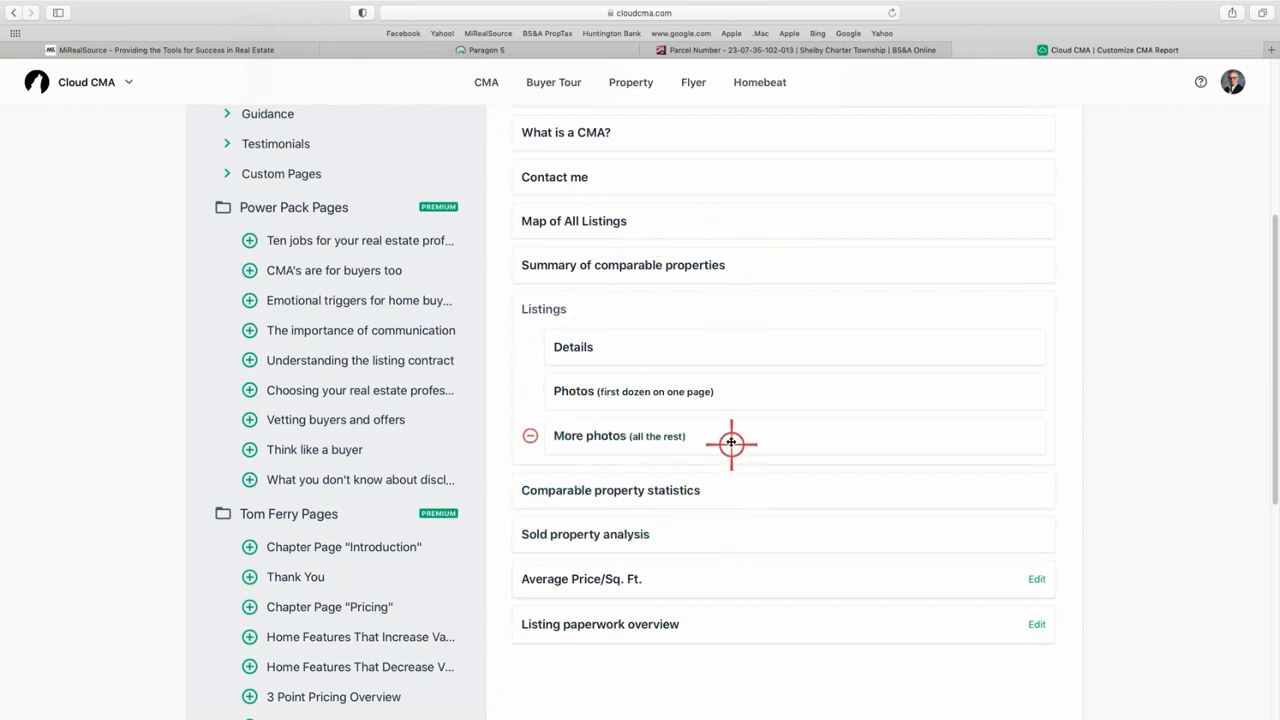
scroll(729, 439, up, 7)
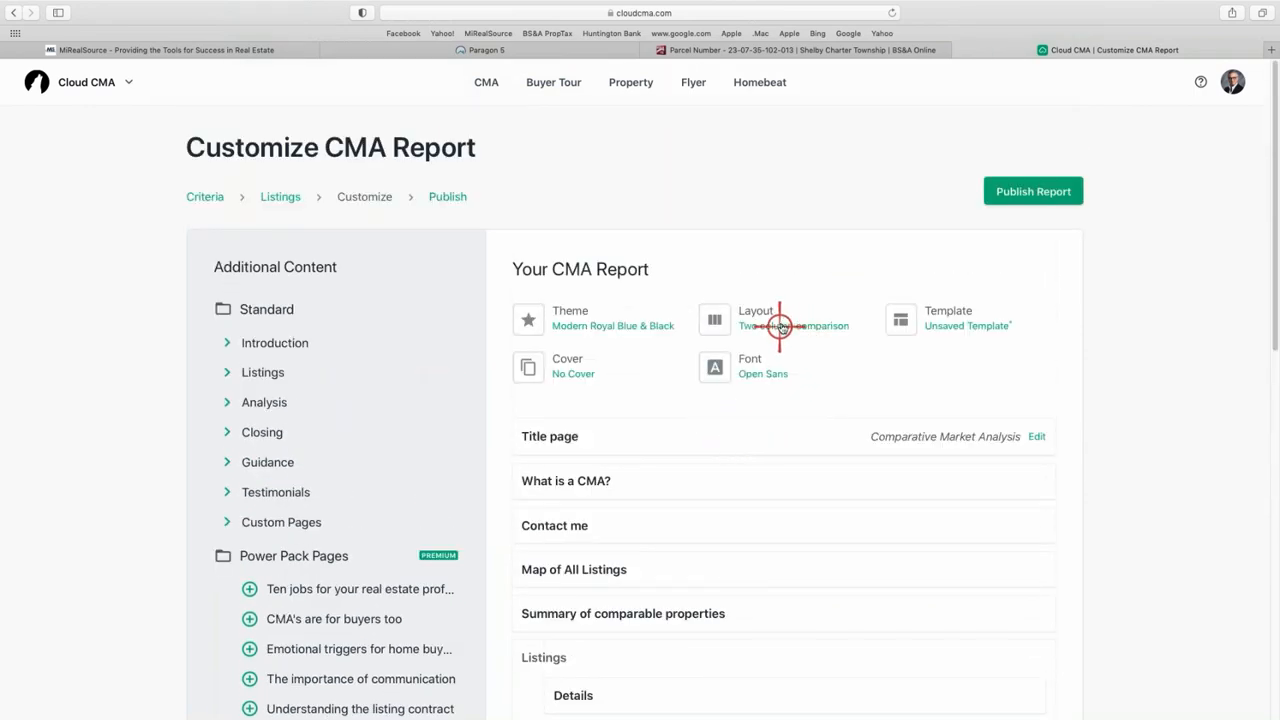
- Publish the report and page through its PDF to Properties Recently Sold, comparing two sold homes
click(1033, 189)
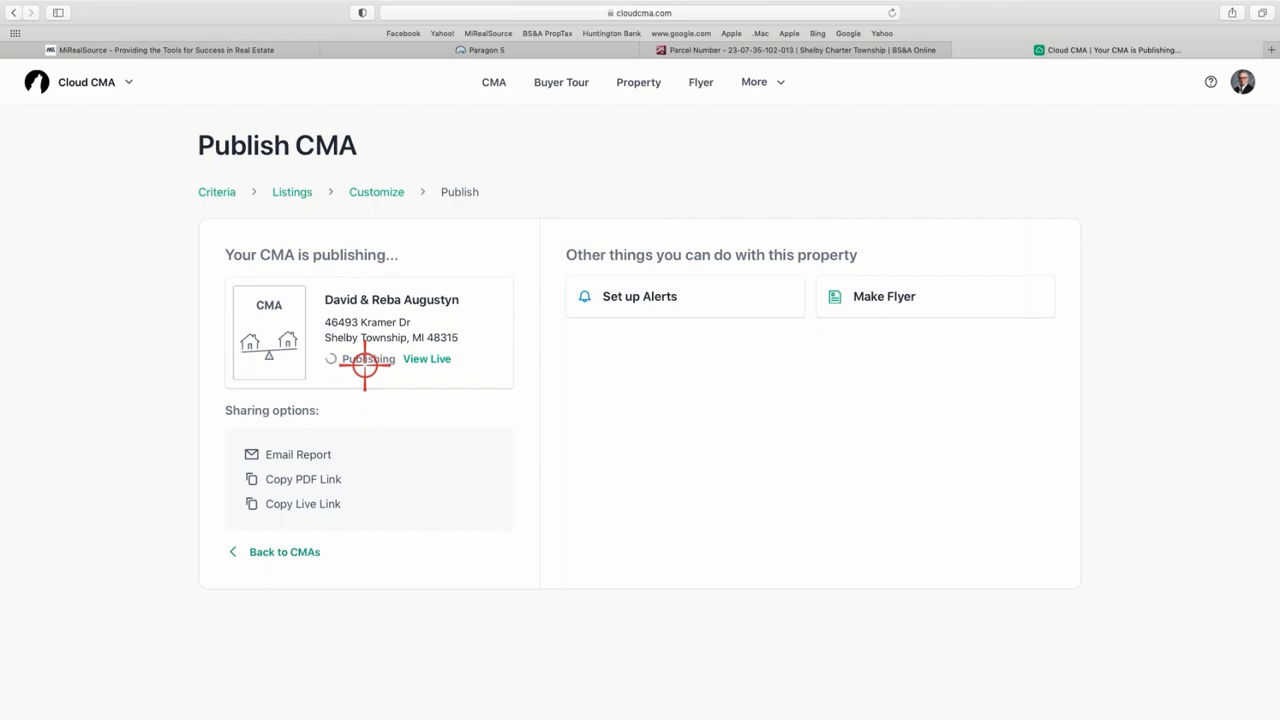
click(364, 362)
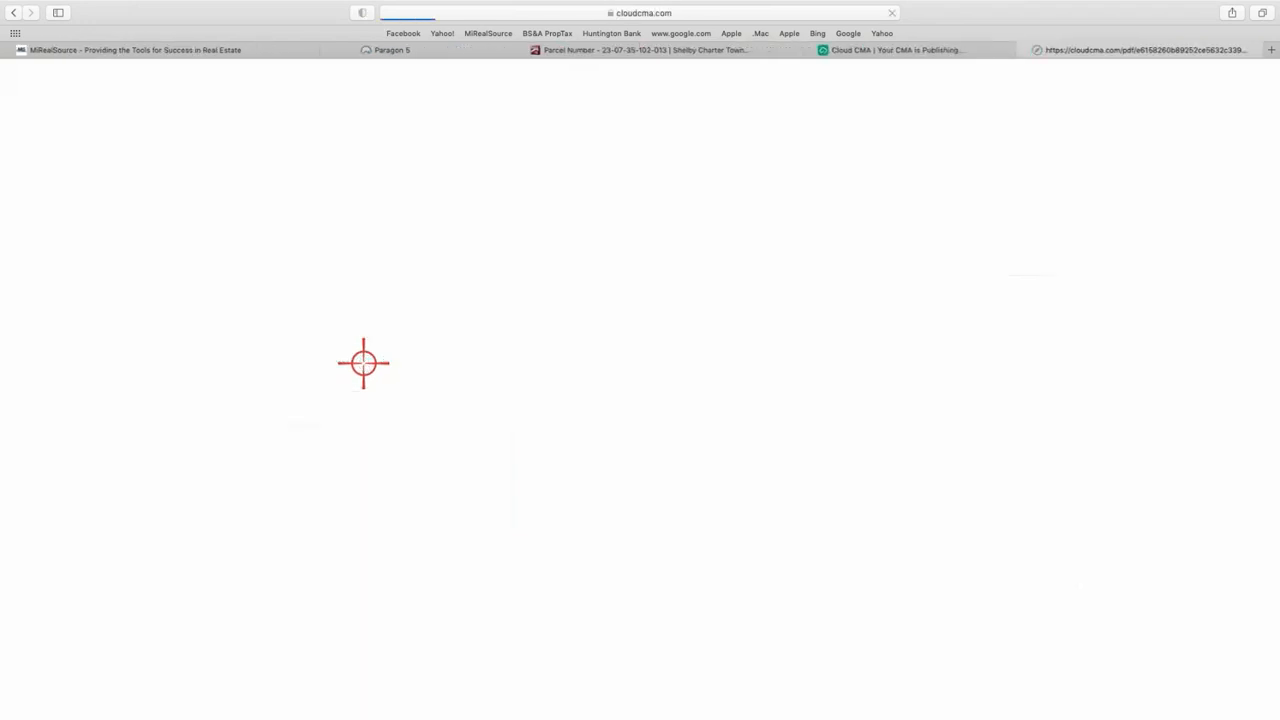
scroll(667, 512, down, 5)
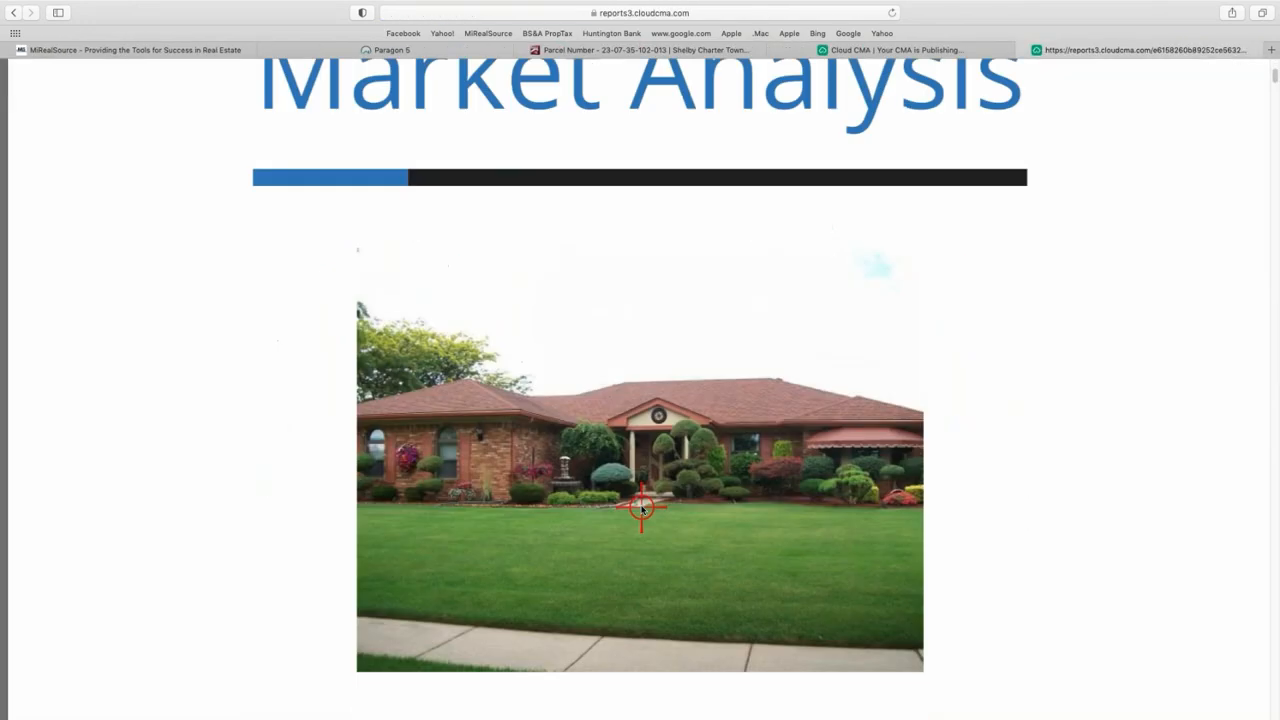
scroll(668, 513, down, 10)
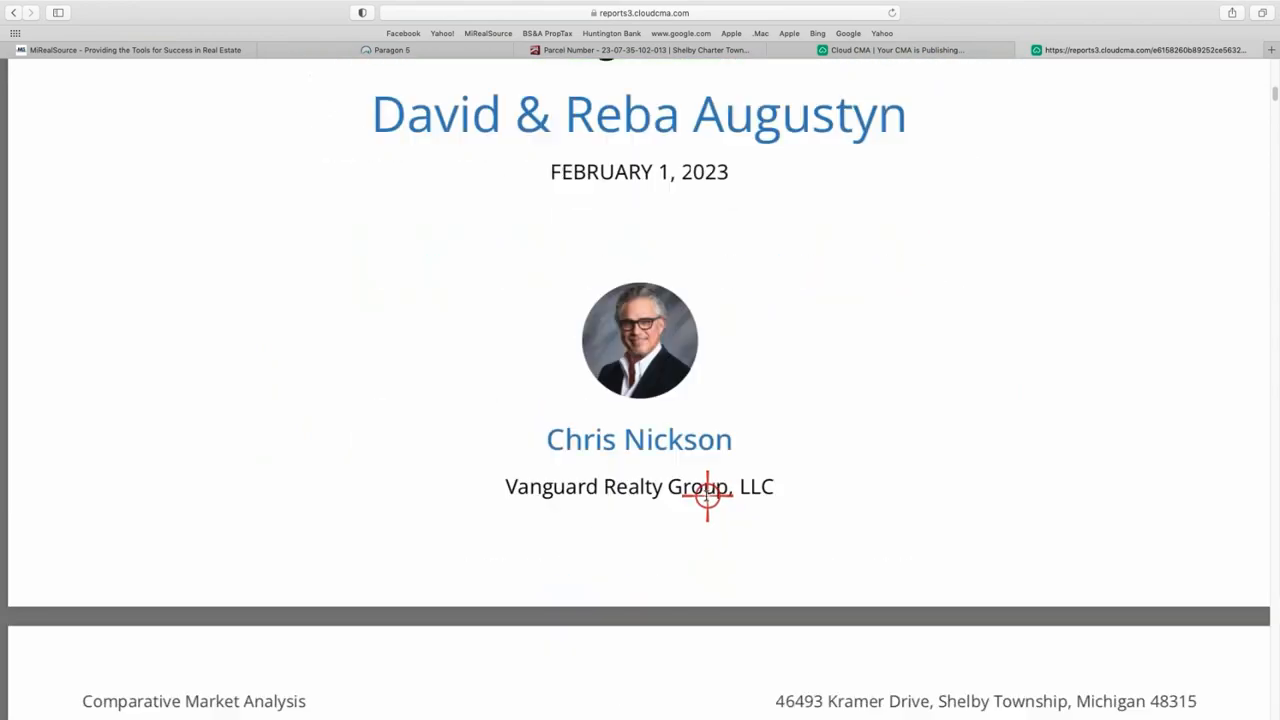
scroll(703, 492, down, 15)
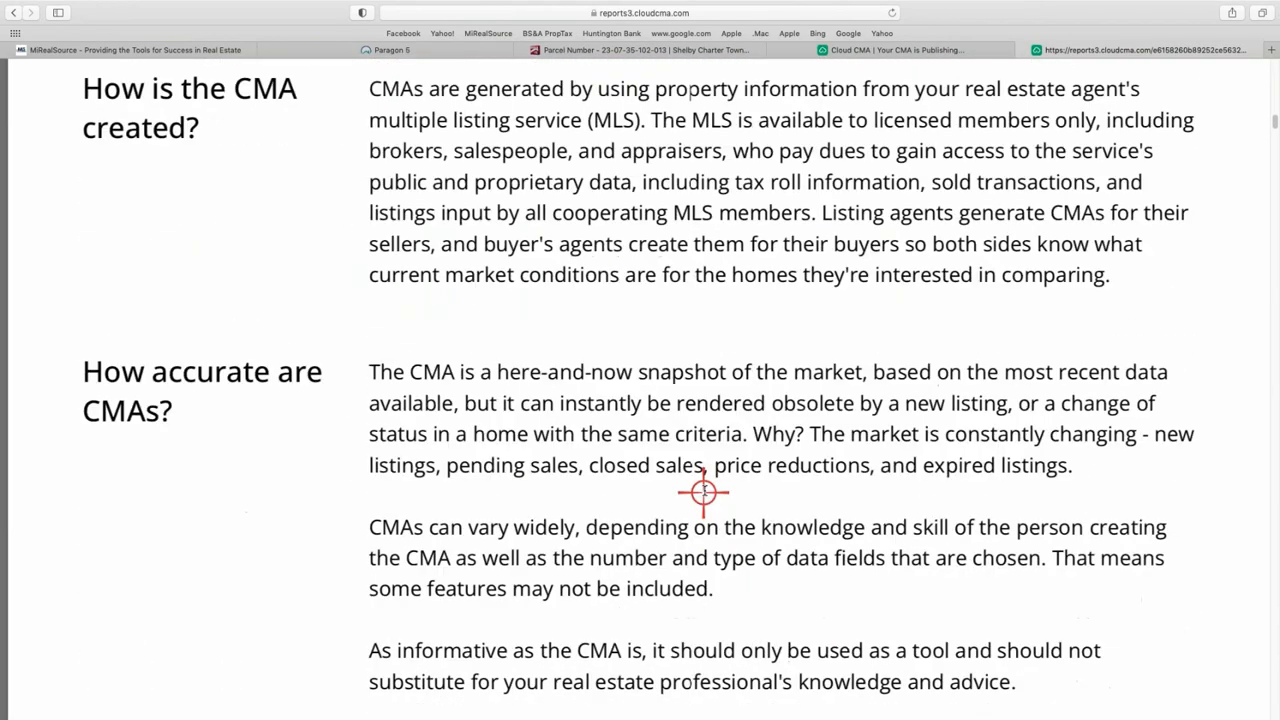
scroll(697, 487, down, 7)
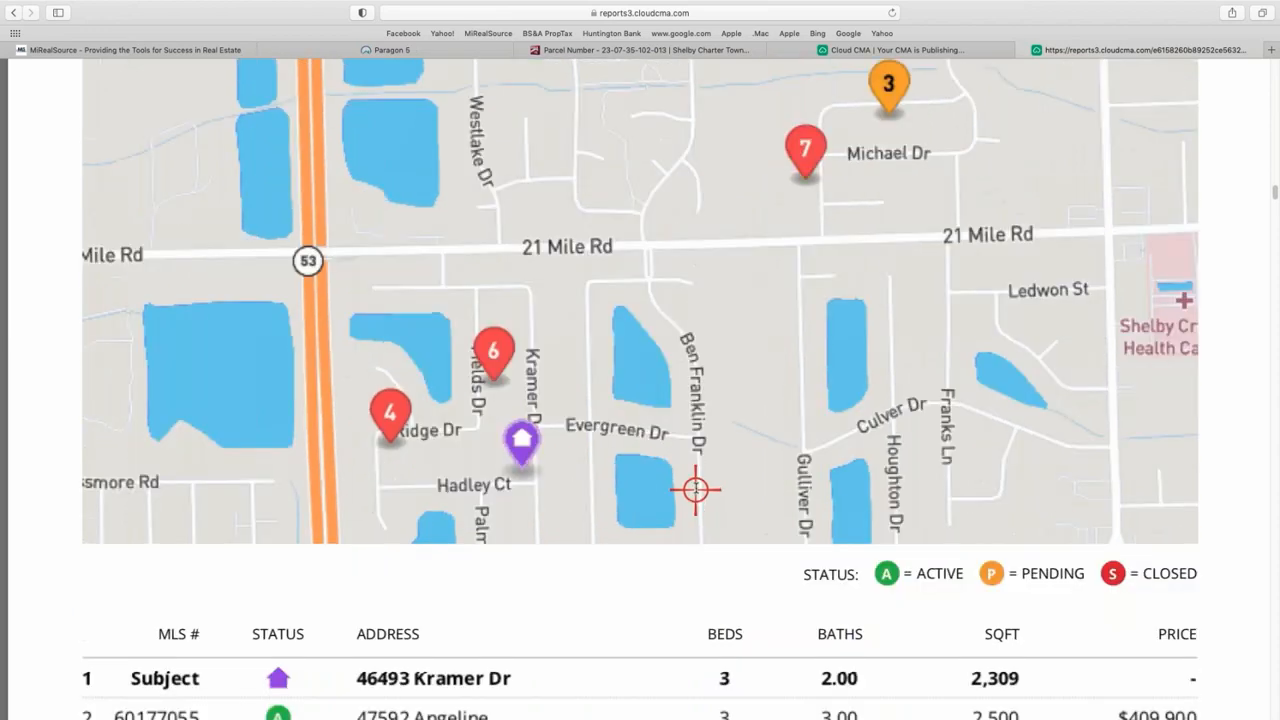
scroll(696, 490, down, 15)
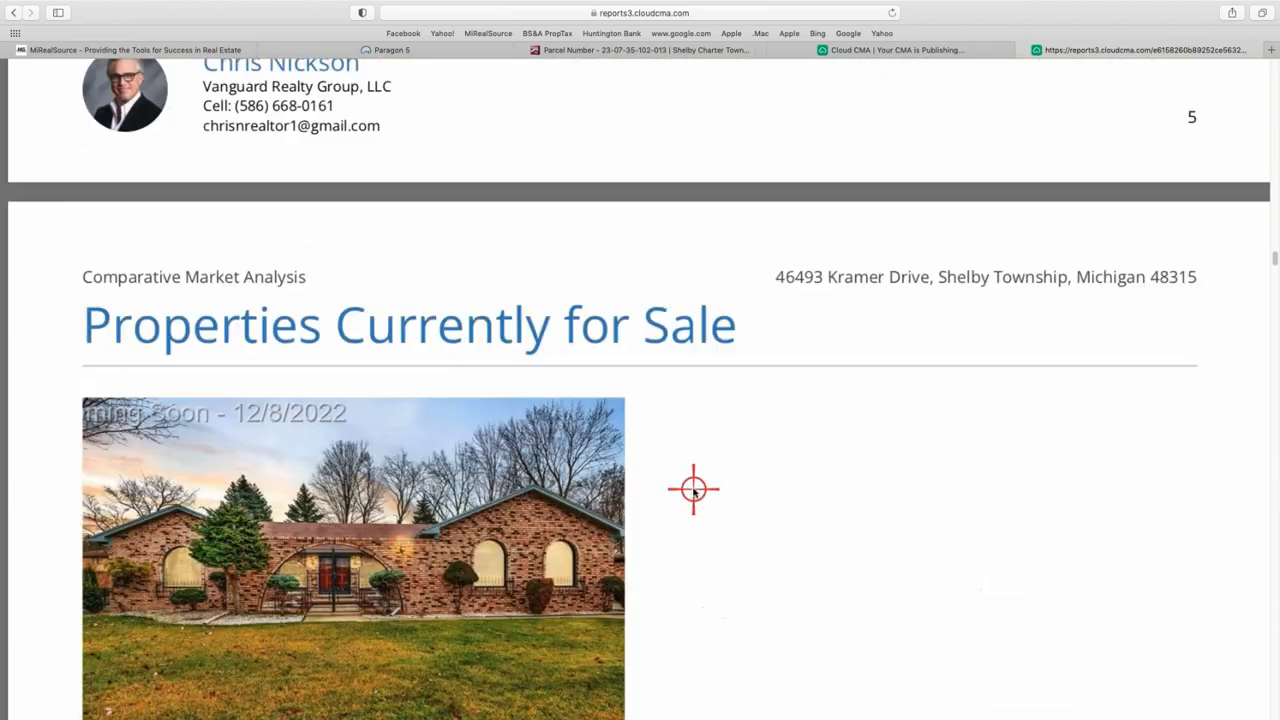
scroll(692, 491, down, 1)
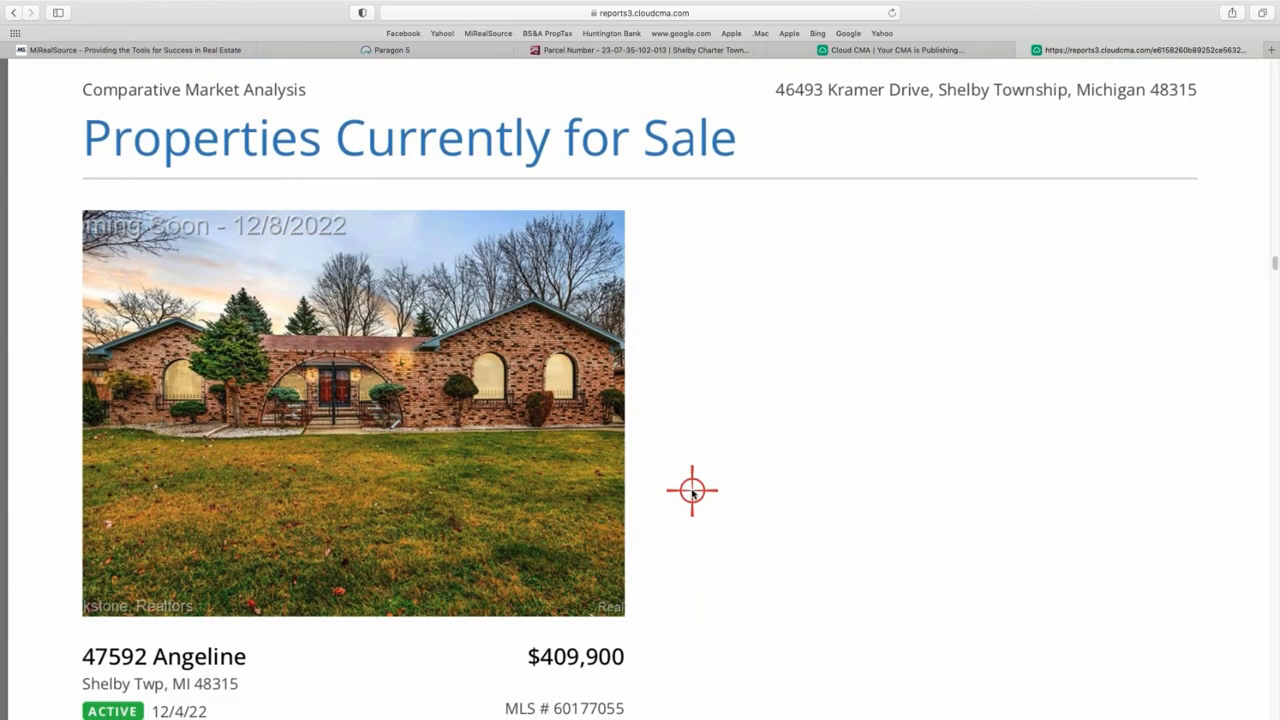
scroll(692, 491, down, 15)
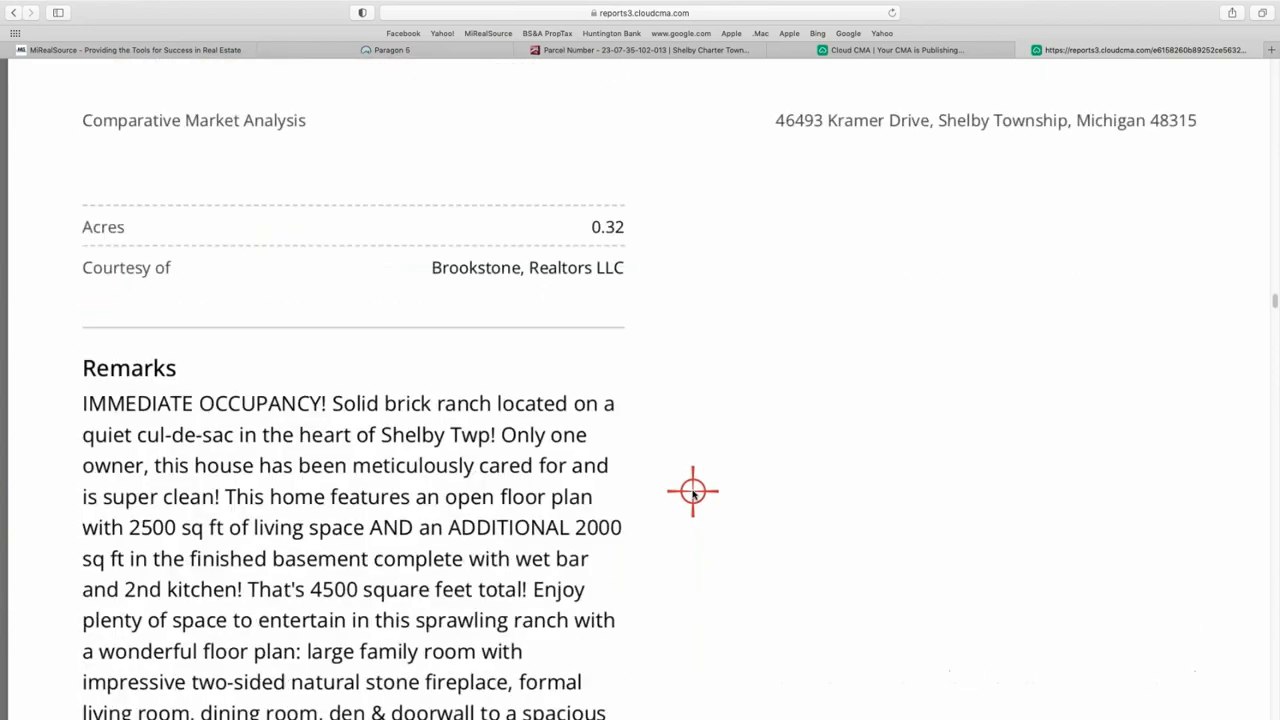
scroll(692, 491, down, 15)
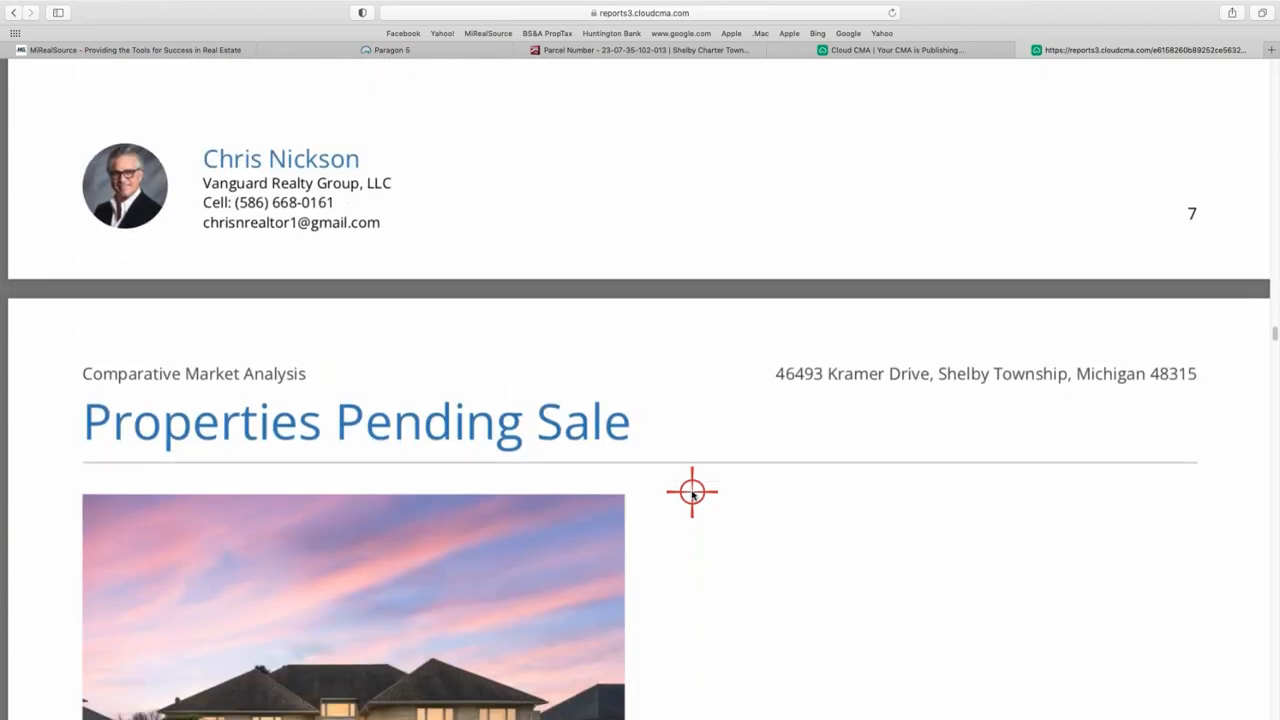
scroll(692, 491, down, 15)
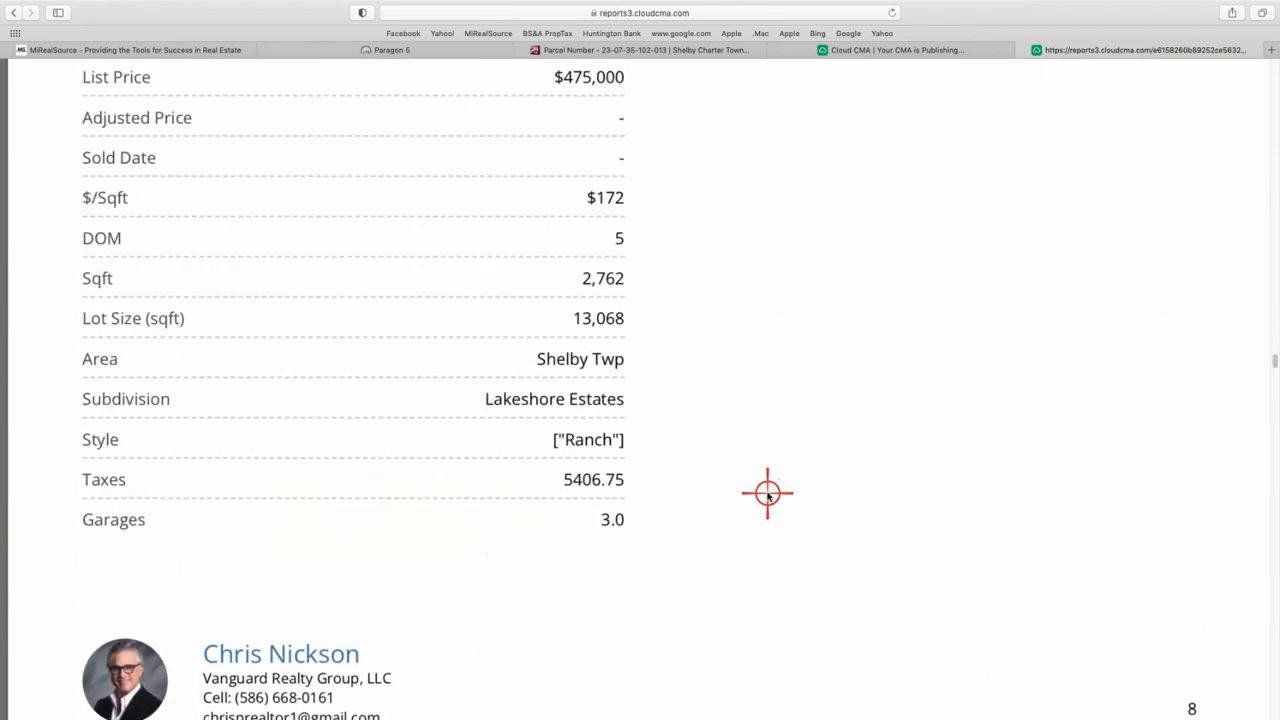
scroll(767, 494, down, 15)
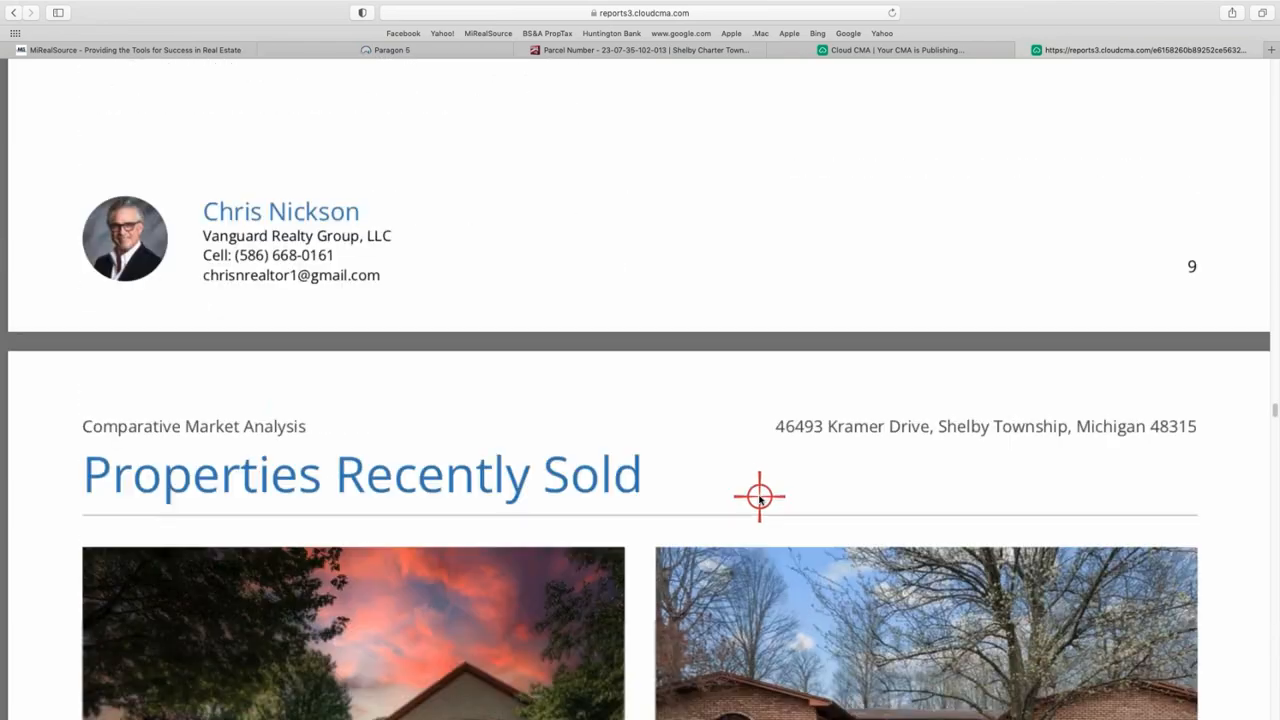
scroll(759, 496, down, 8)
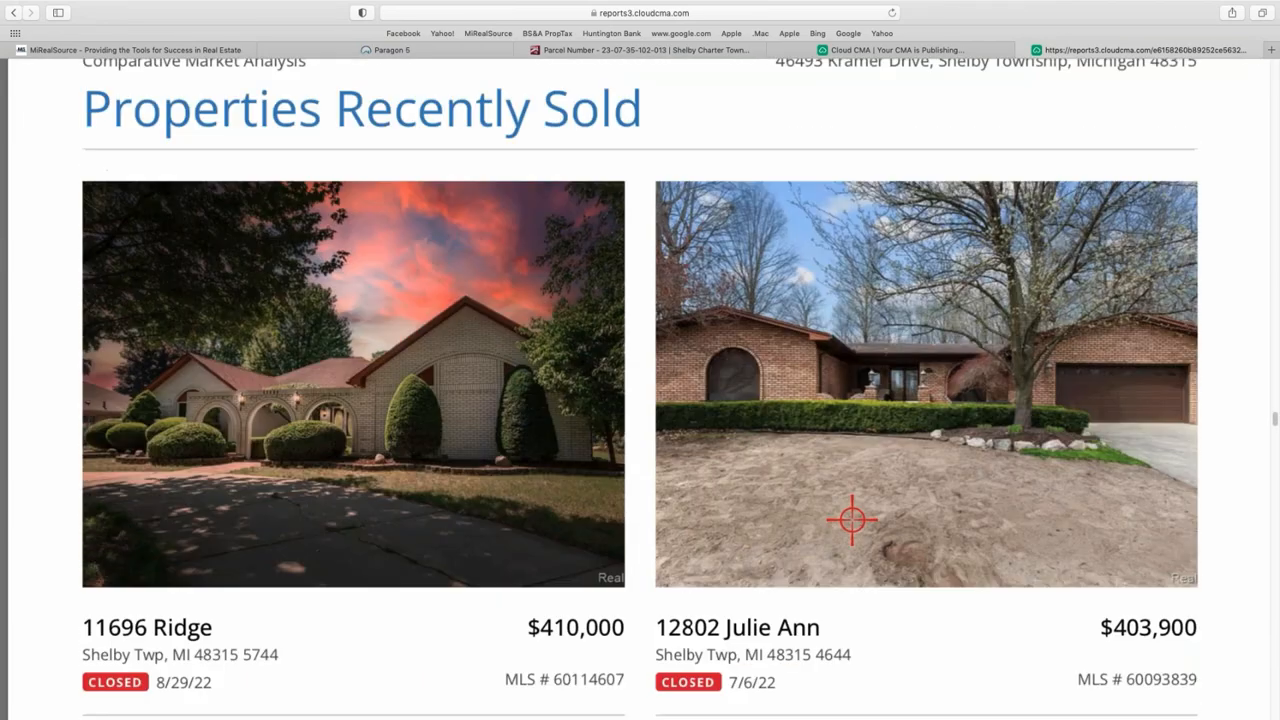
scroll(852, 519, down, 8)
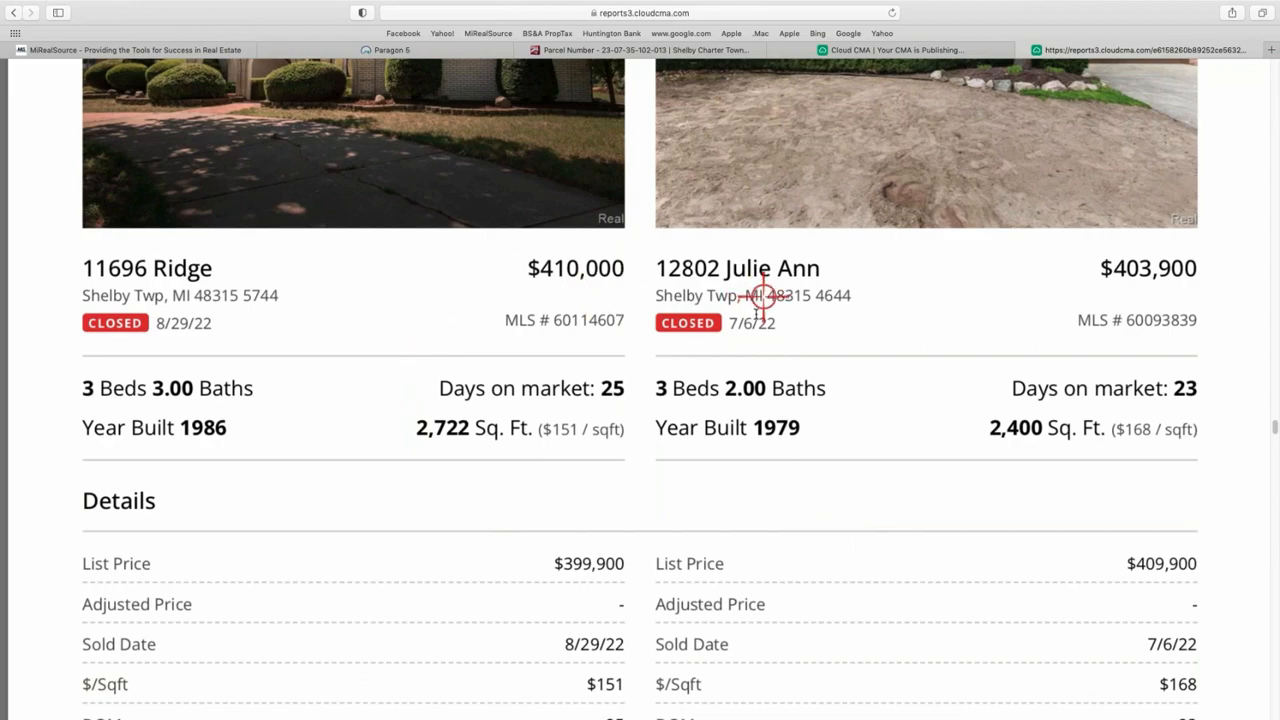
scroll(738, 472, down, 9)
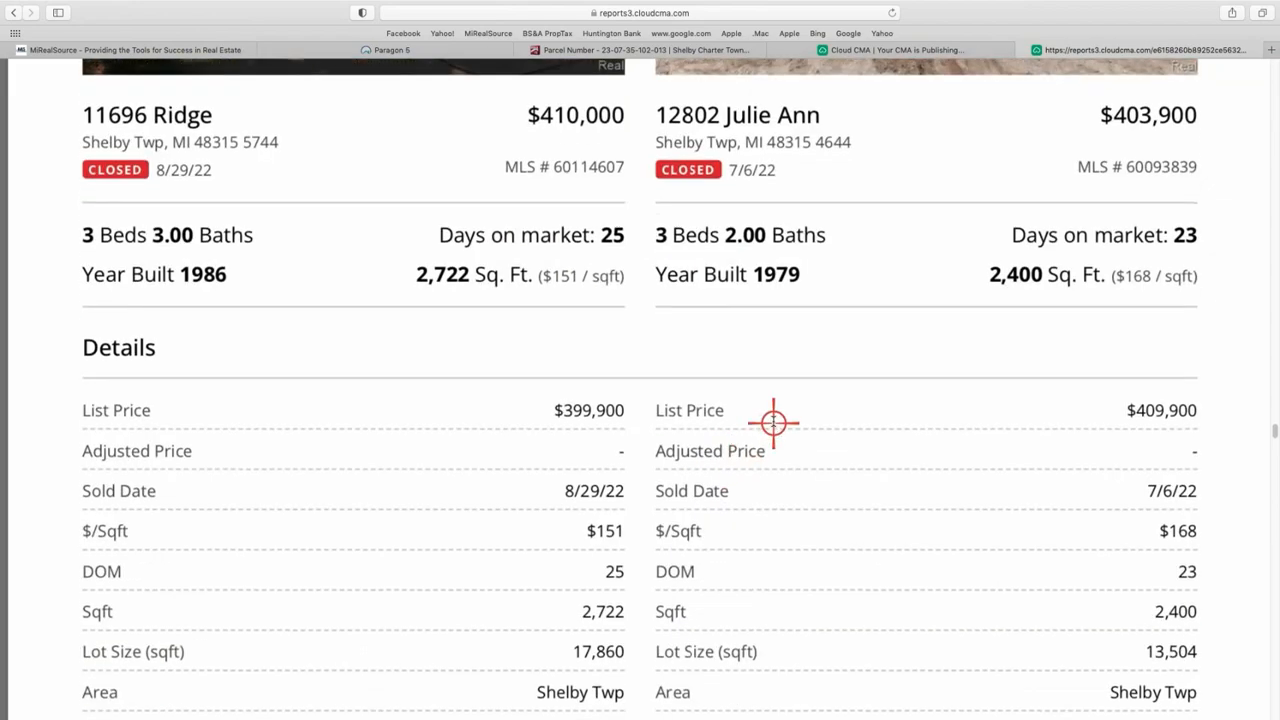
scroll(757, 428, down, 10)
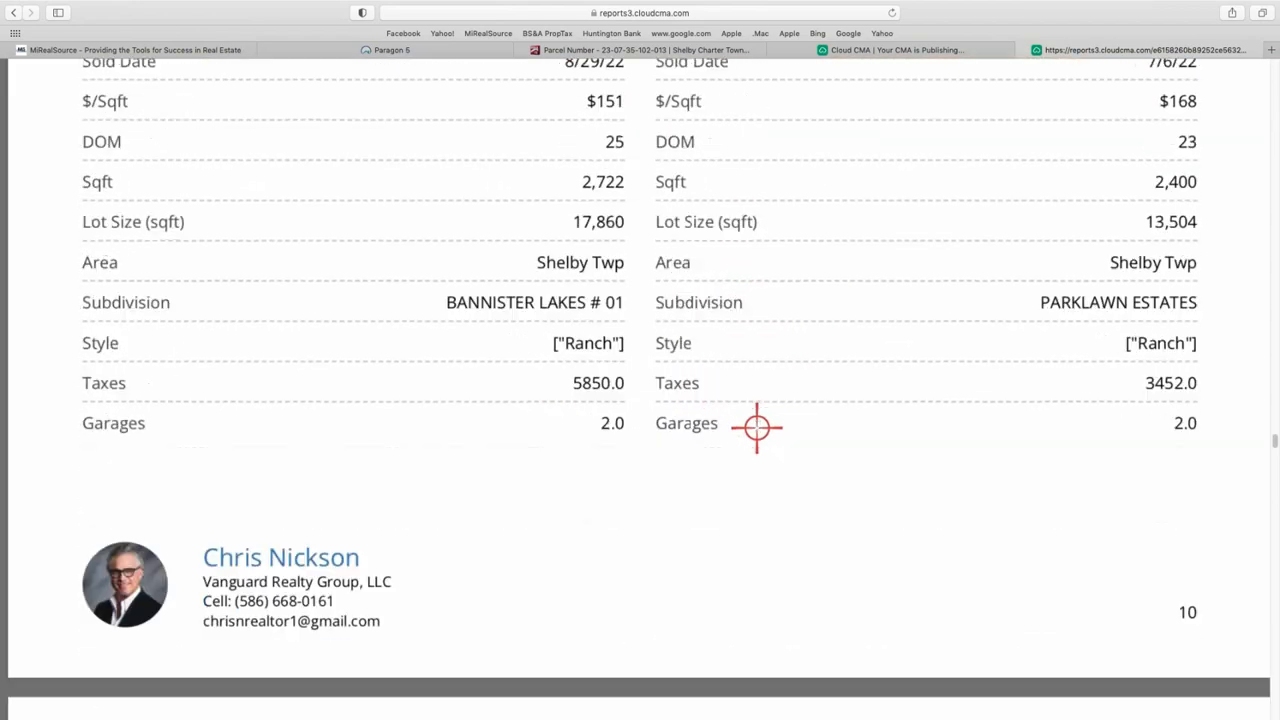
scroll(760, 424, down, 20)
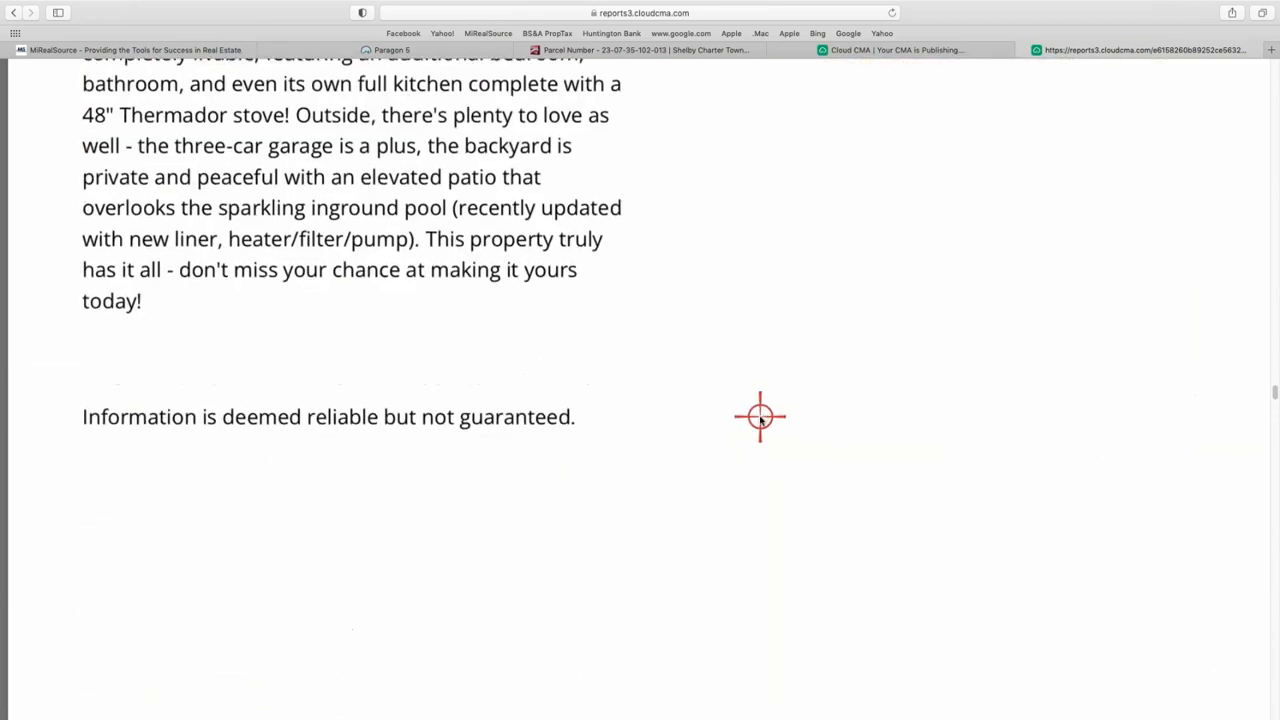
scroll(760, 418, up, 14)
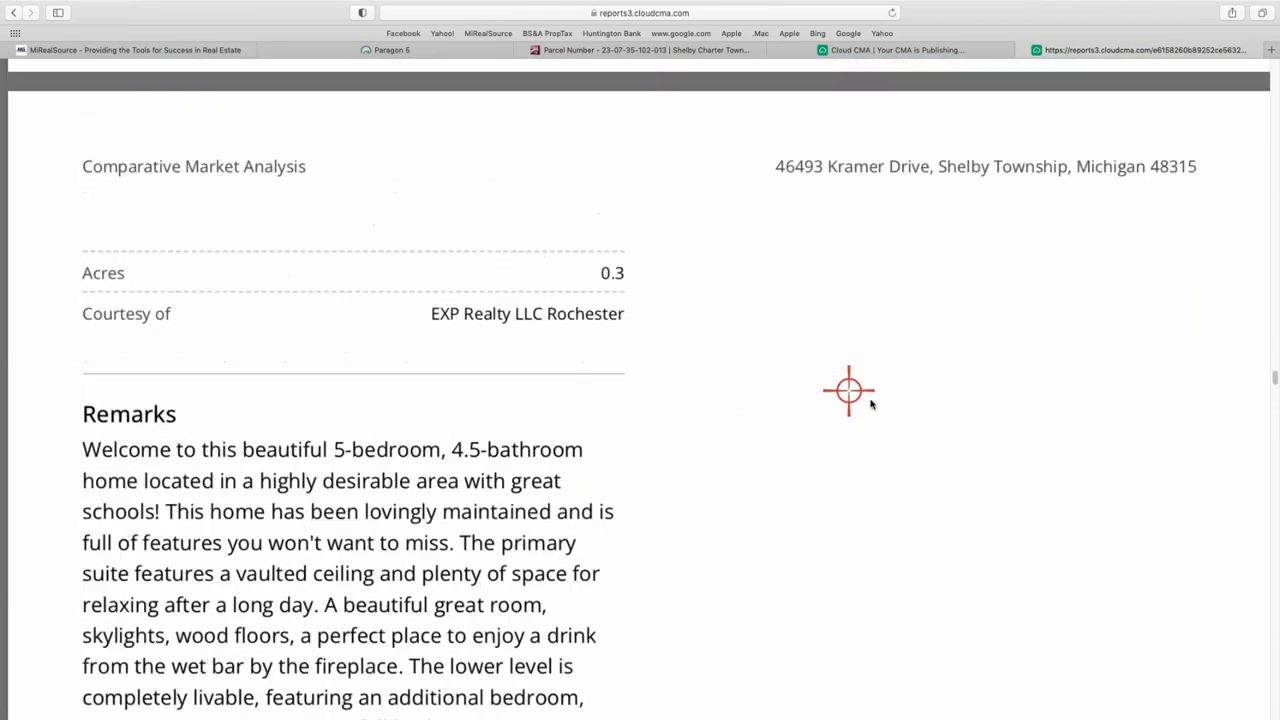
- Return to the CMA list and reopen the newest report, showing its six comparable MLS numbers
click(965, 50)
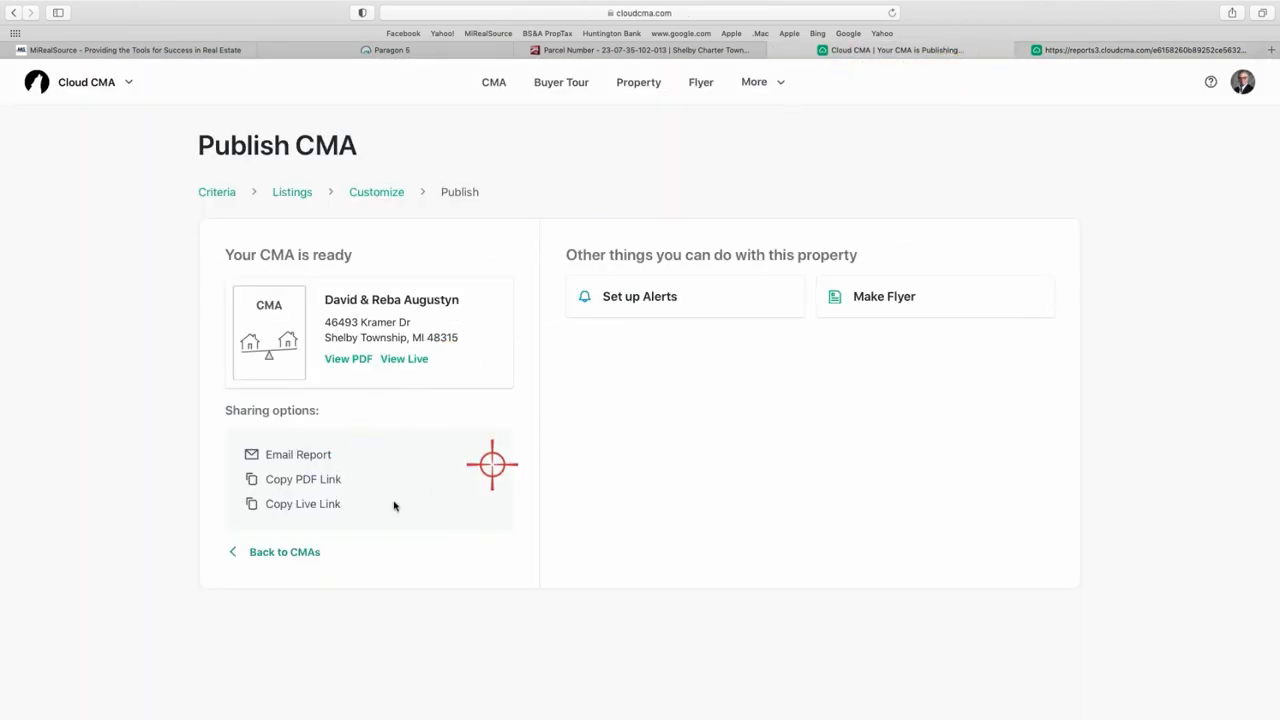
click(285, 552)
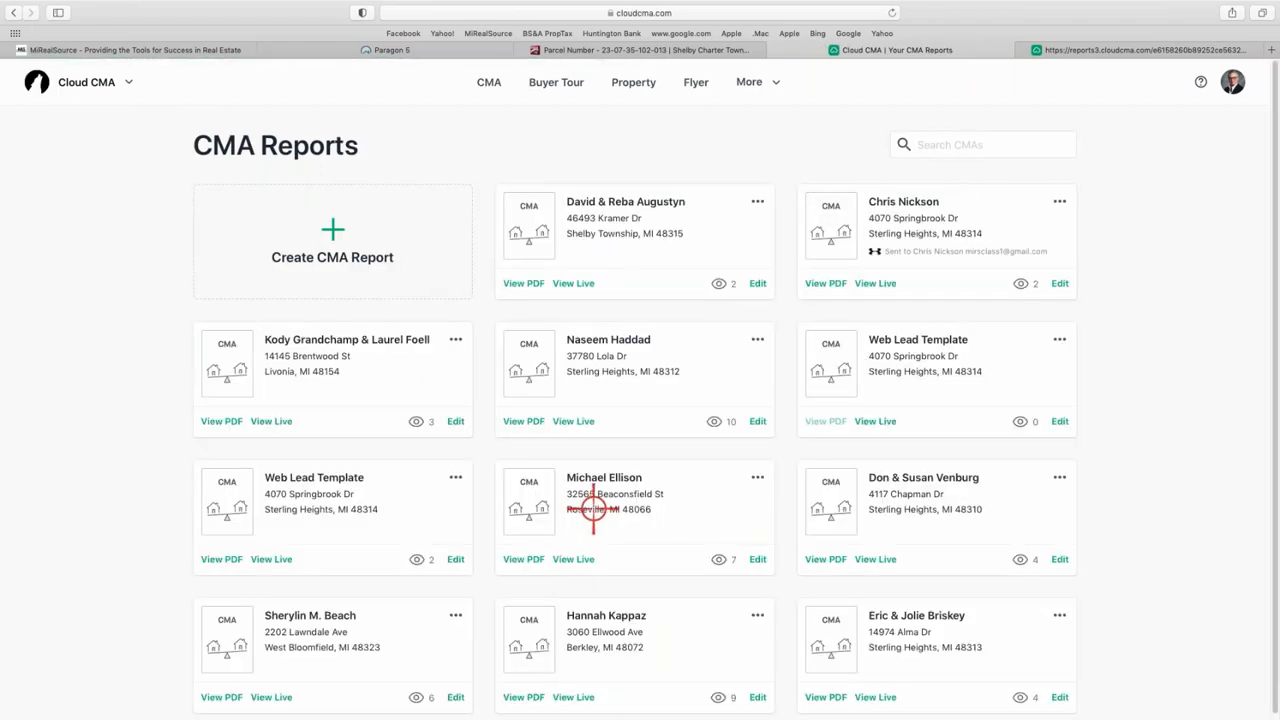
click(756, 283)
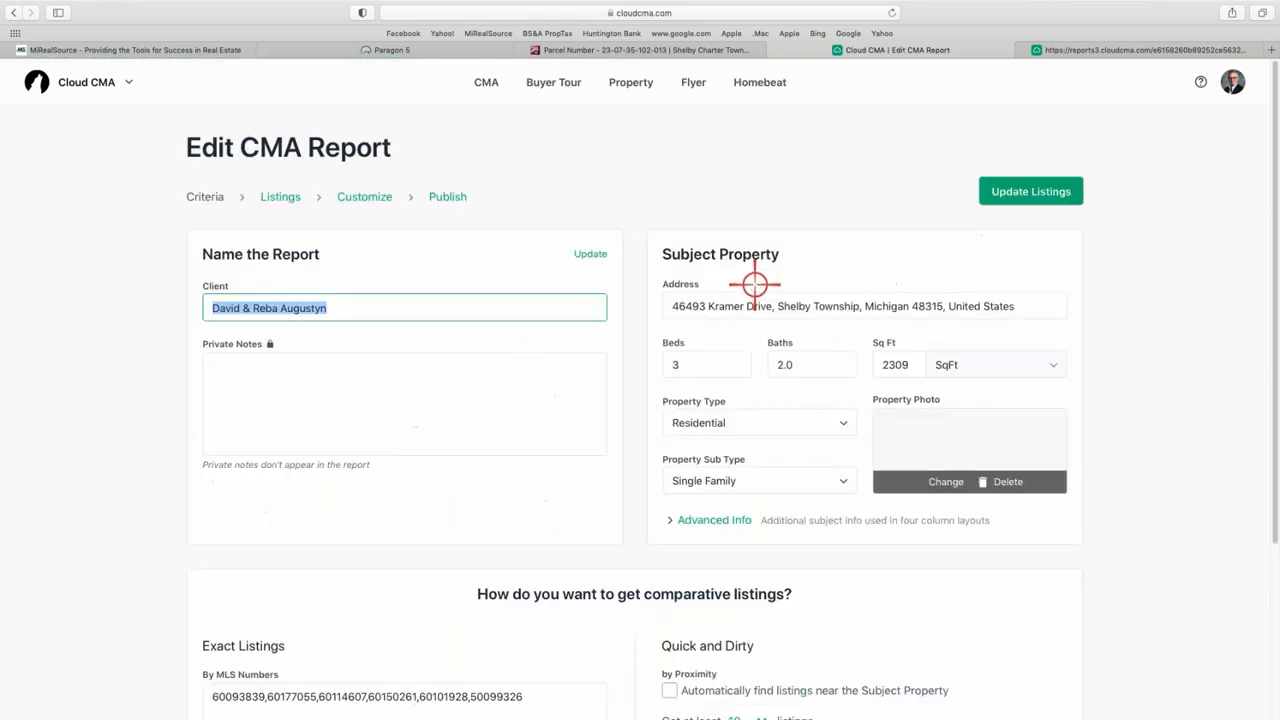
scroll(715, 357, down, 4)
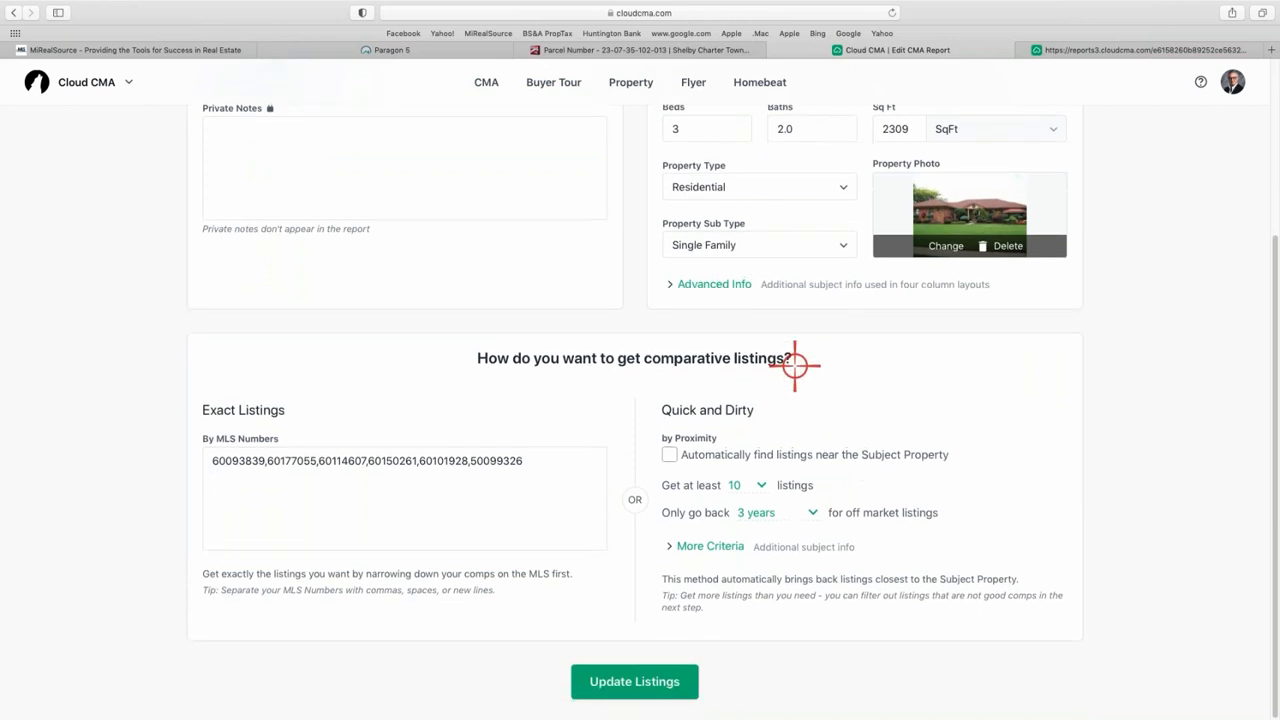
scroll(785, 350, up, 5)
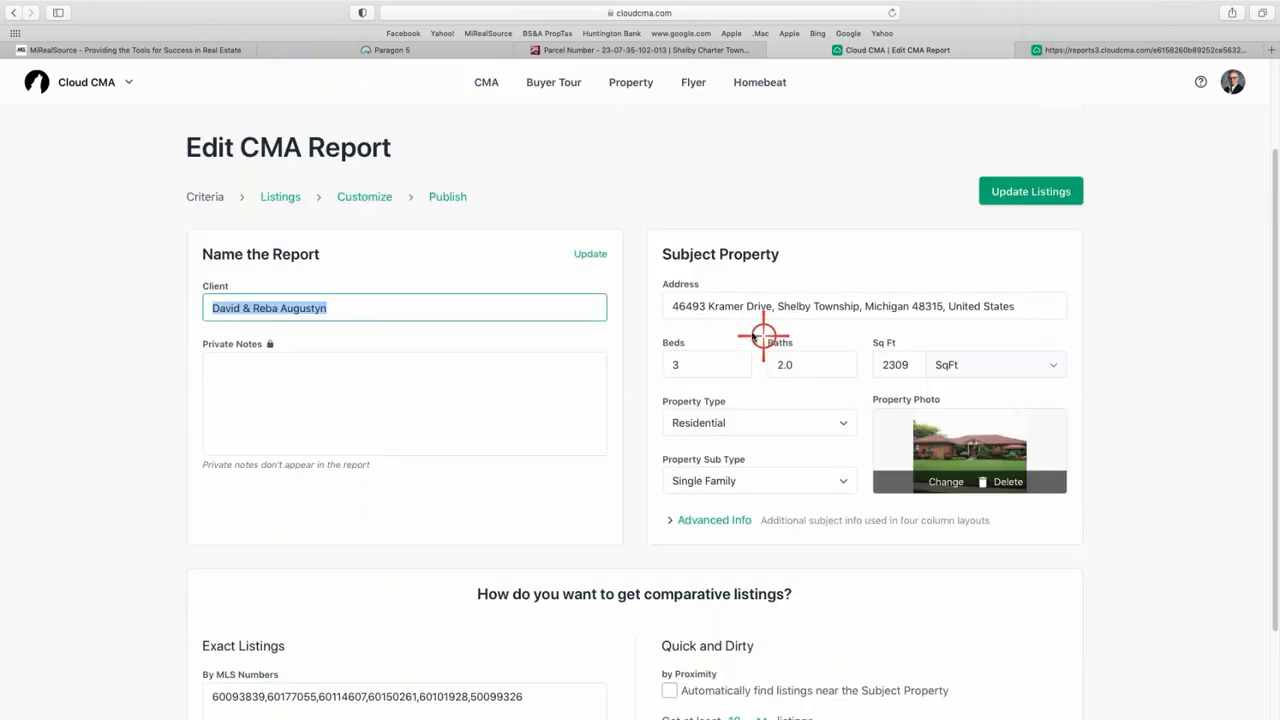
- Switch the report layout to Three column comparison and republish it
click(362, 197)
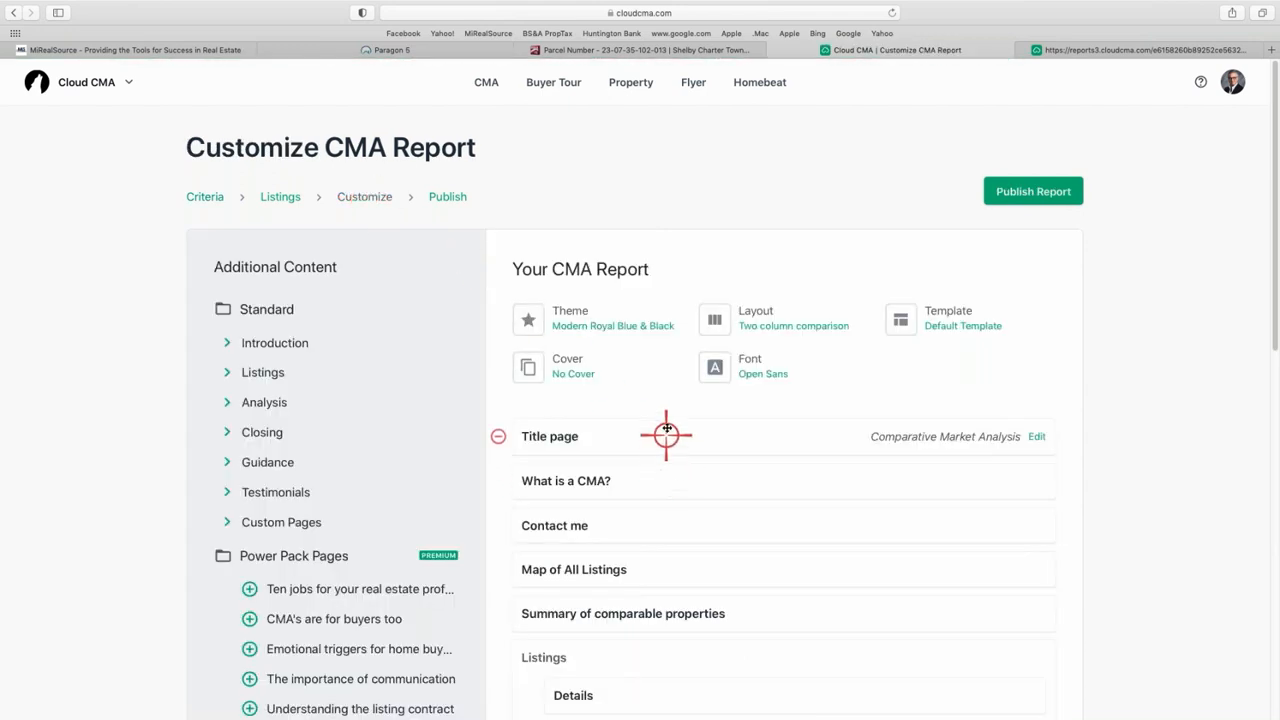
scroll(666, 430, down, 1)
click(794, 257)
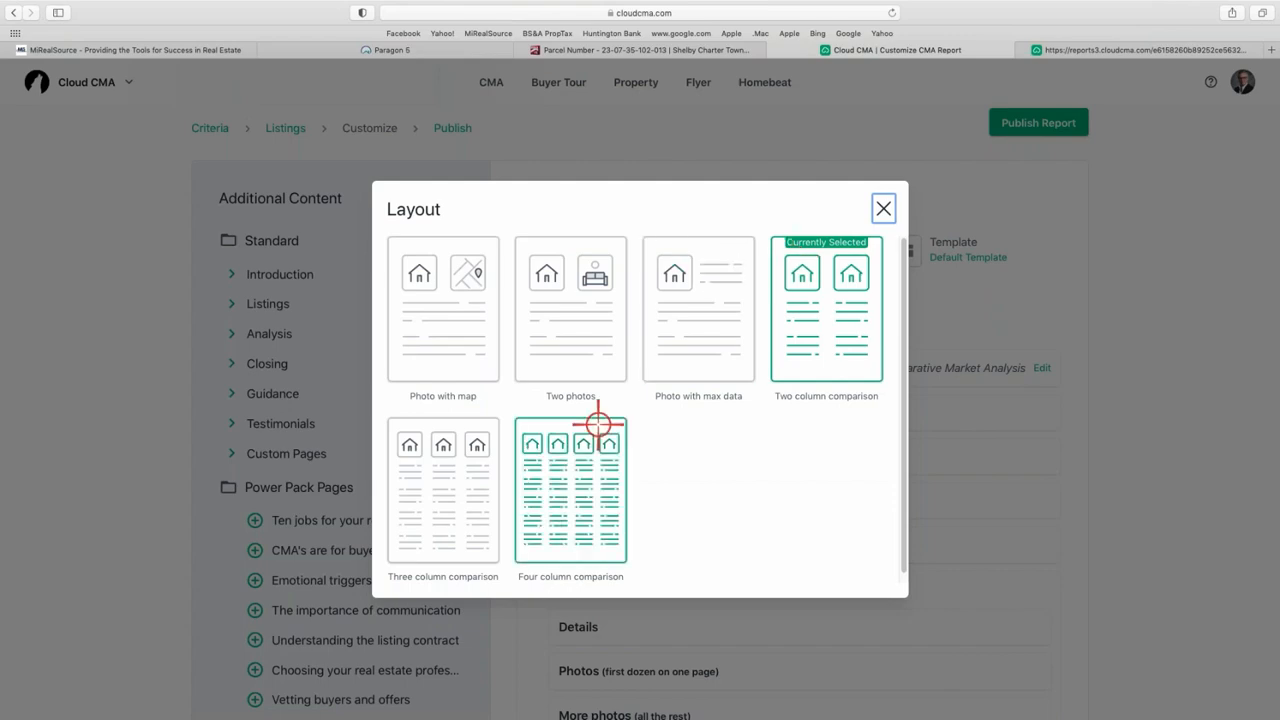
click(447, 494)
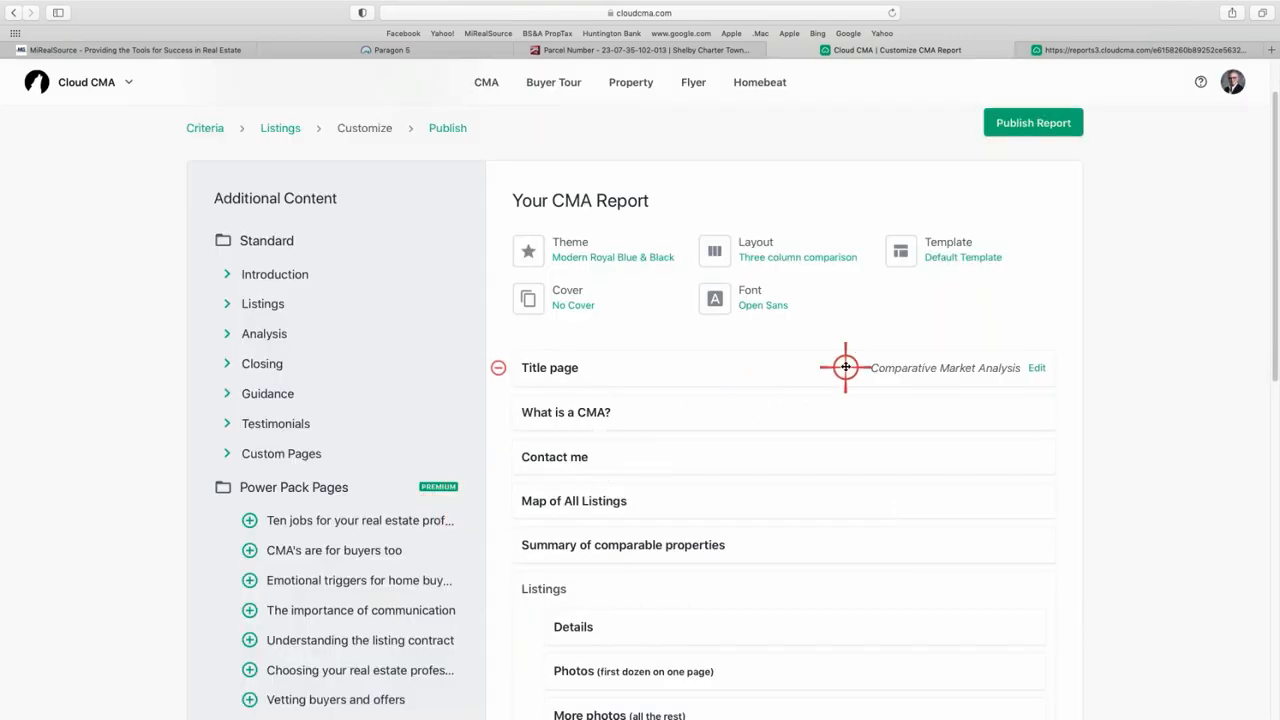
scroll(873, 353, down, 2)
scroll(870, 354, down, 10)
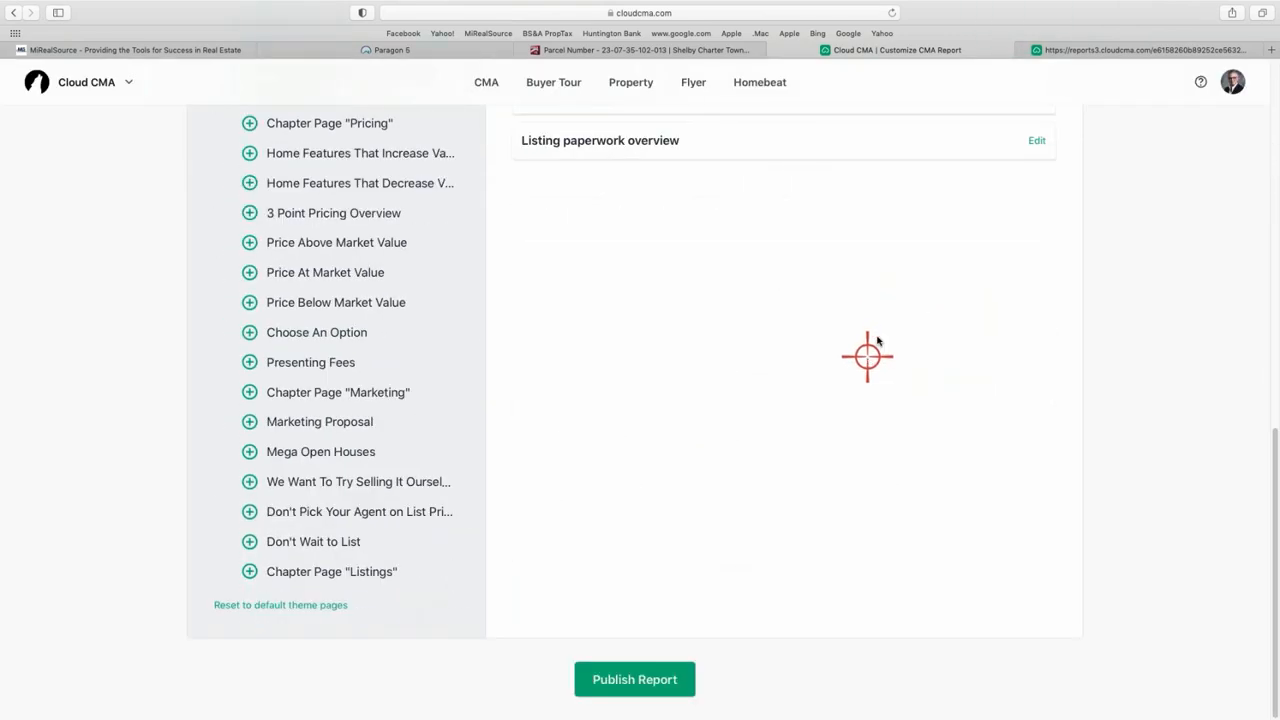
scroll(905, 315, up, 10)
scroll(1075, 150, up, 1)
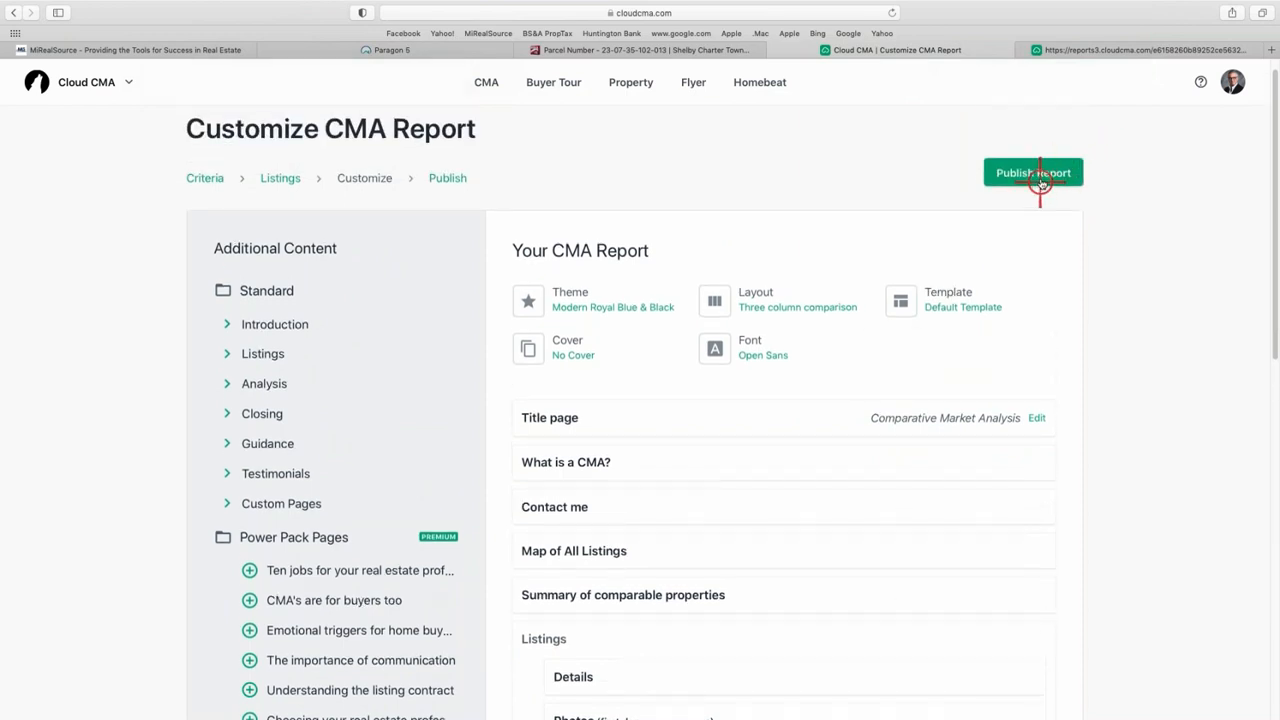
click(1040, 180)
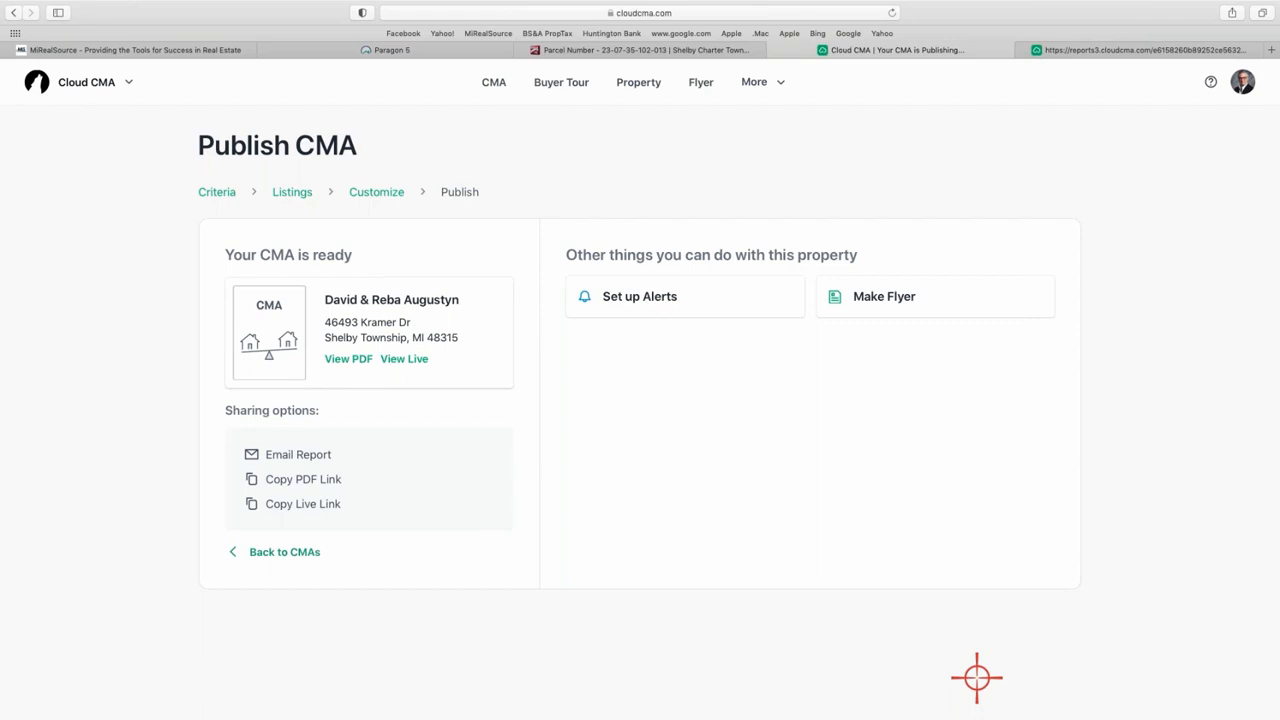
click(349, 360)
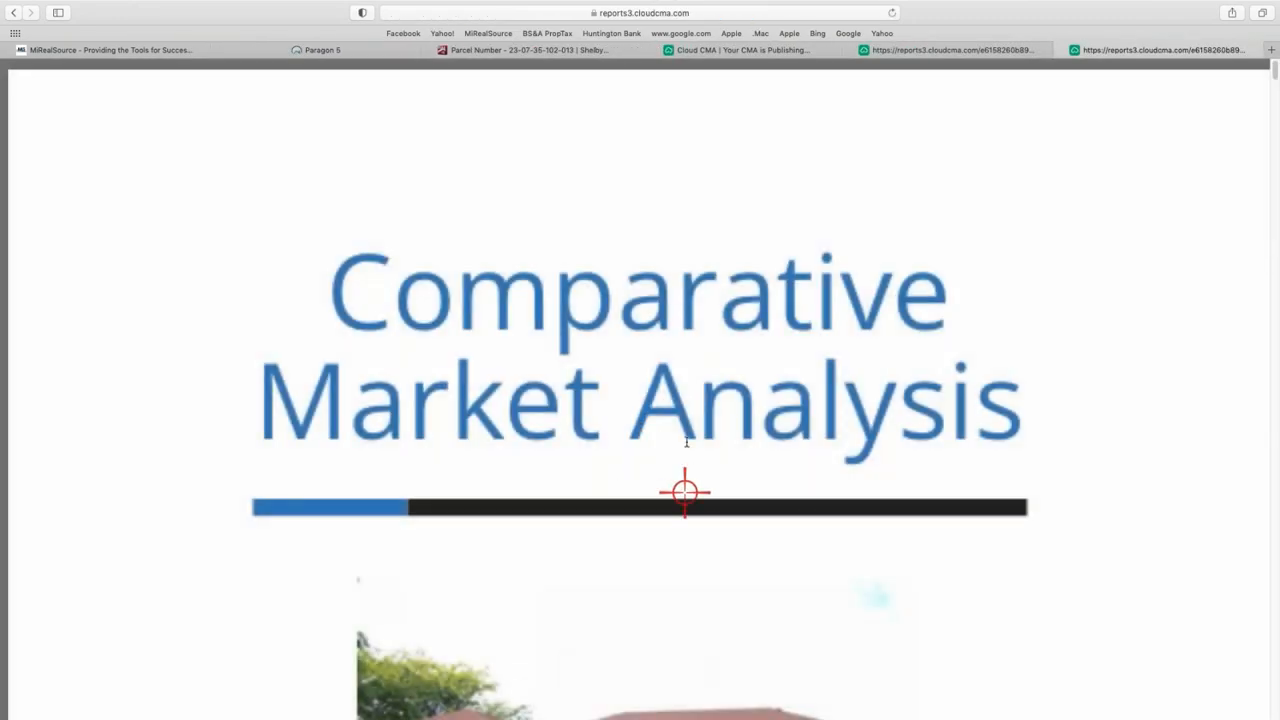
scroll(686, 480, down, 3)
scroll(684, 437, down, 20)
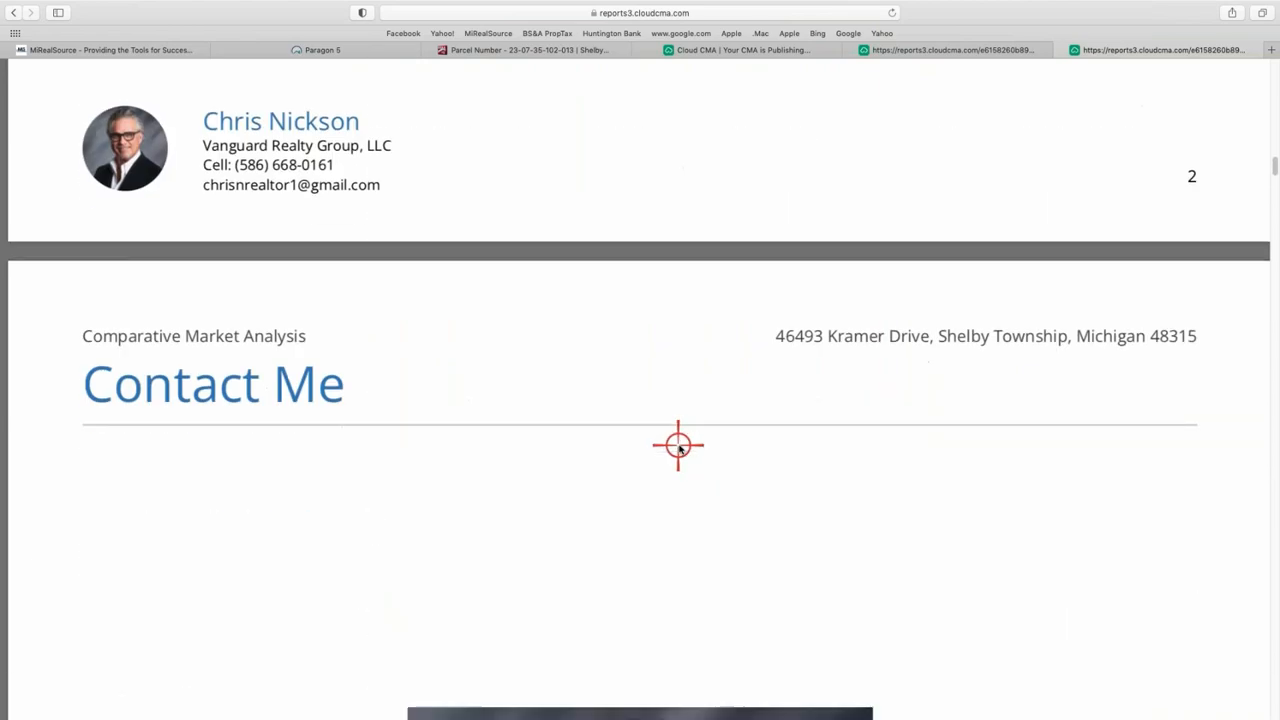
scroll(680, 447, down, 20)
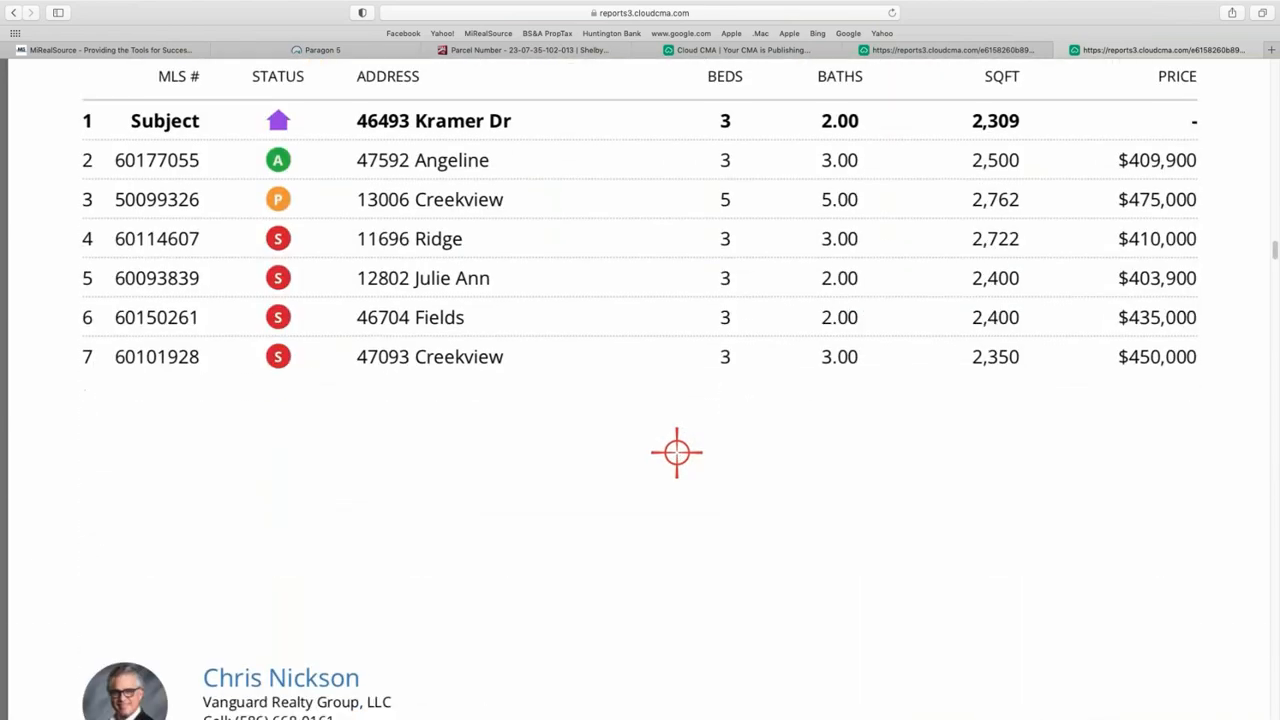
scroll(677, 454, down, 10)
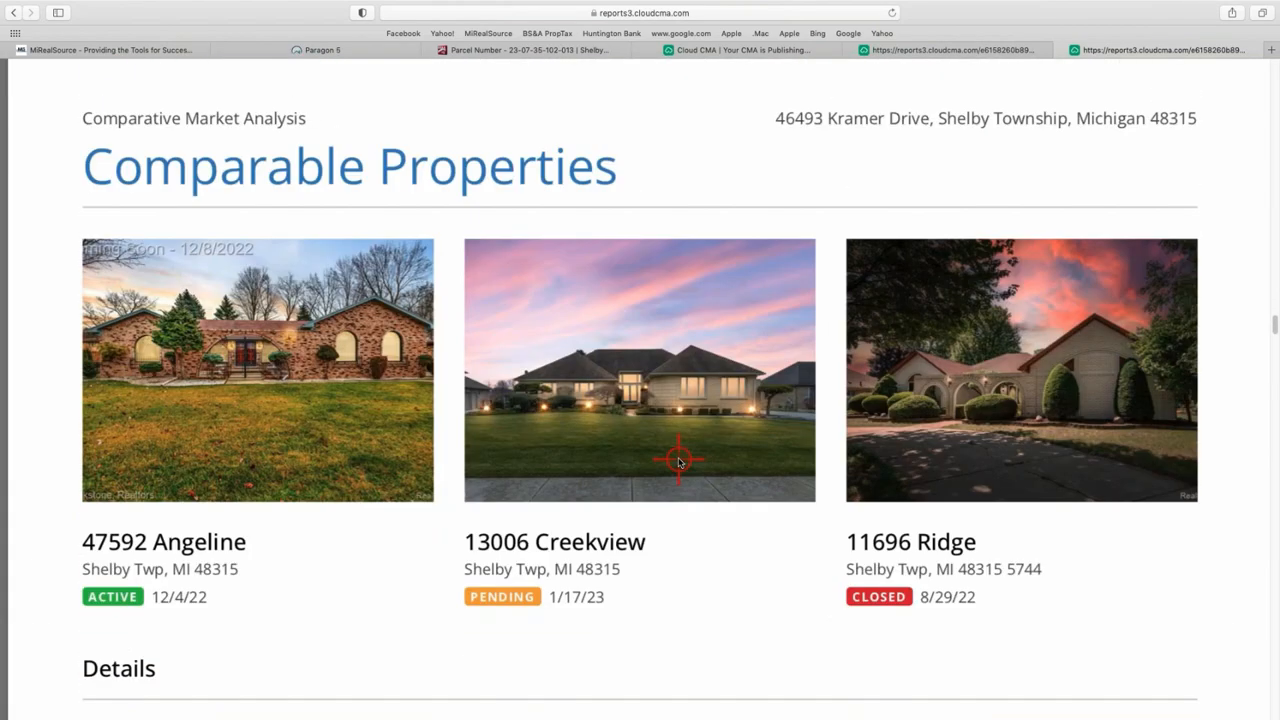
scroll(678, 459, down, 3)
scroll(1031, 391, down, 3)
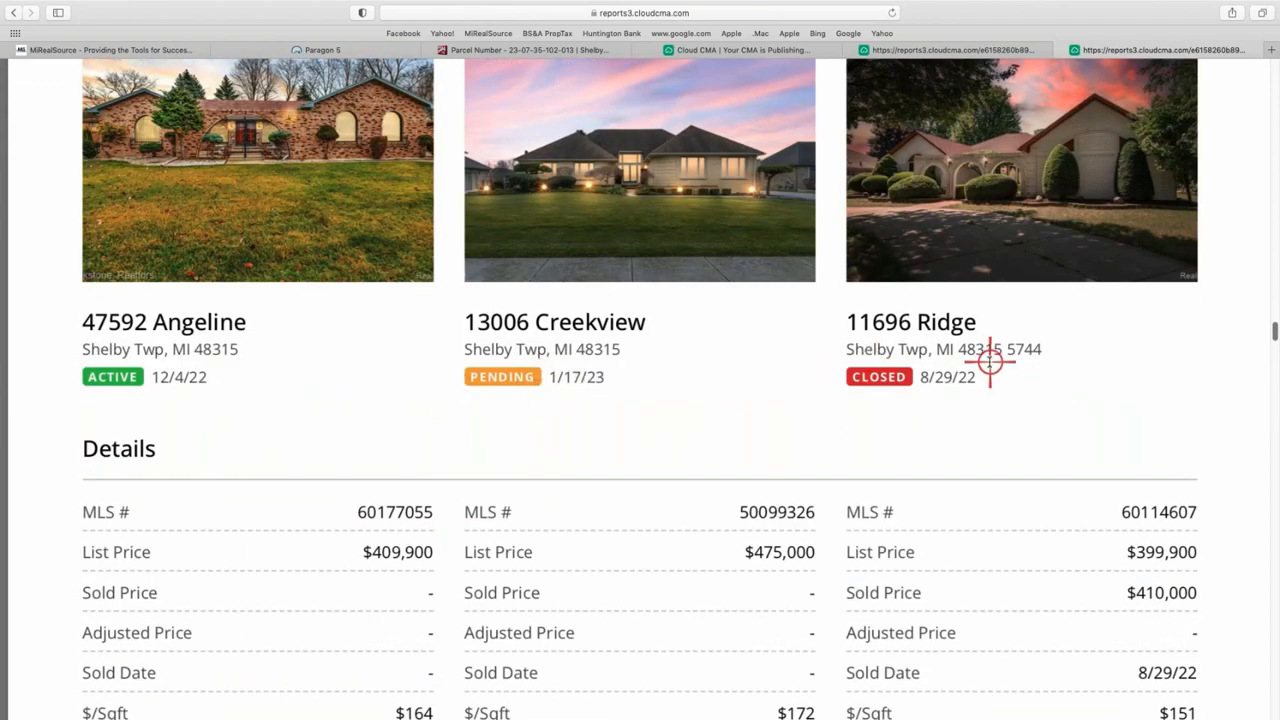
scroll(991, 357, down, 10)
scroll(801, 433, down, 15)
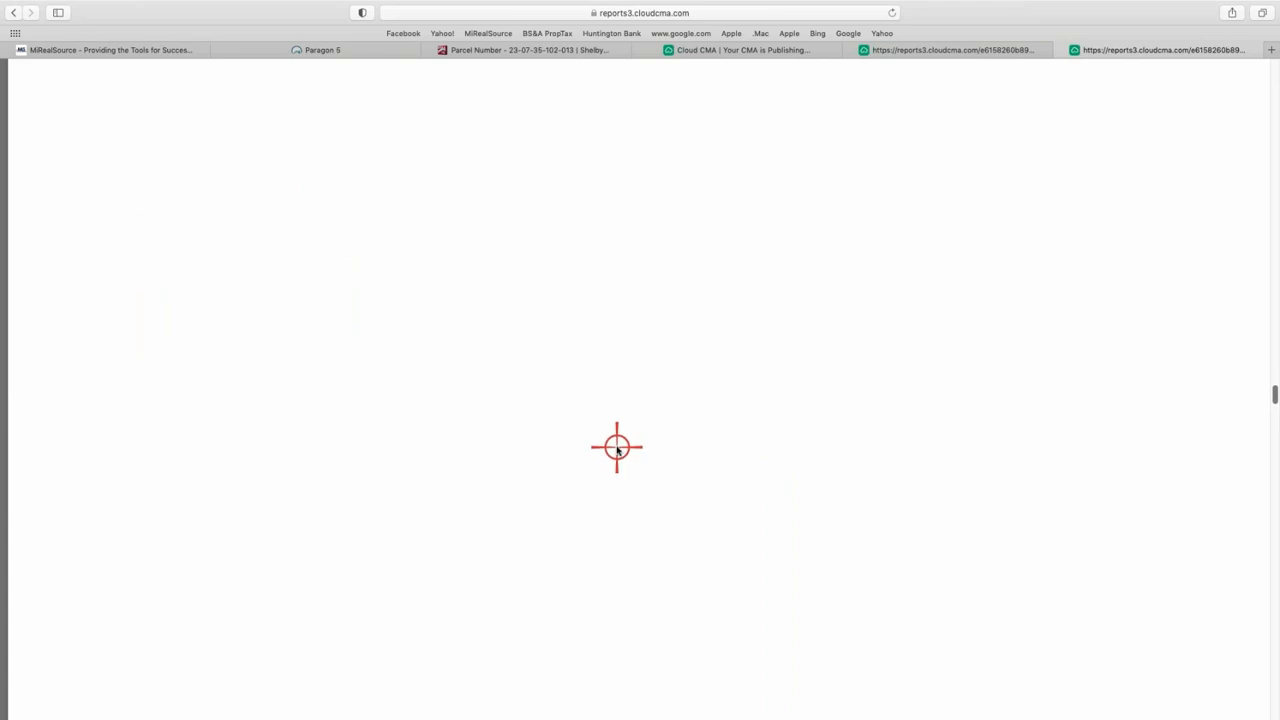
scroll(617, 450, down, 15)
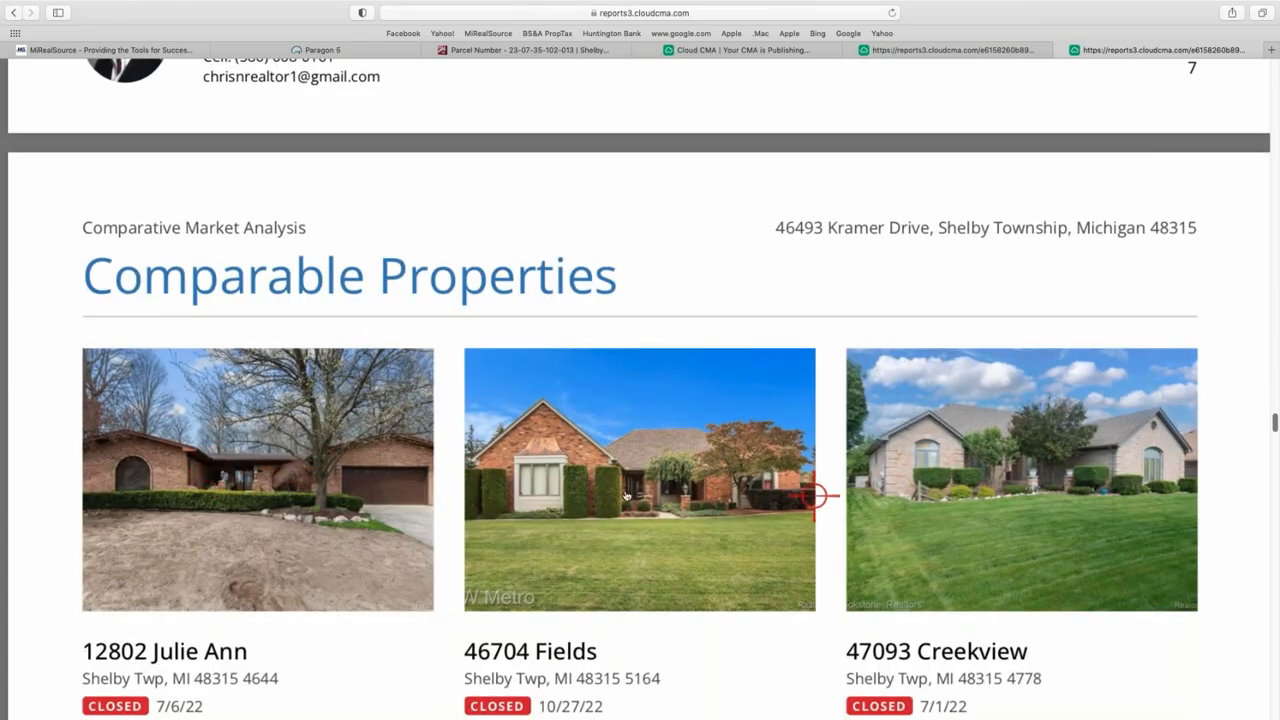
scroll(866, 505, down, 15)
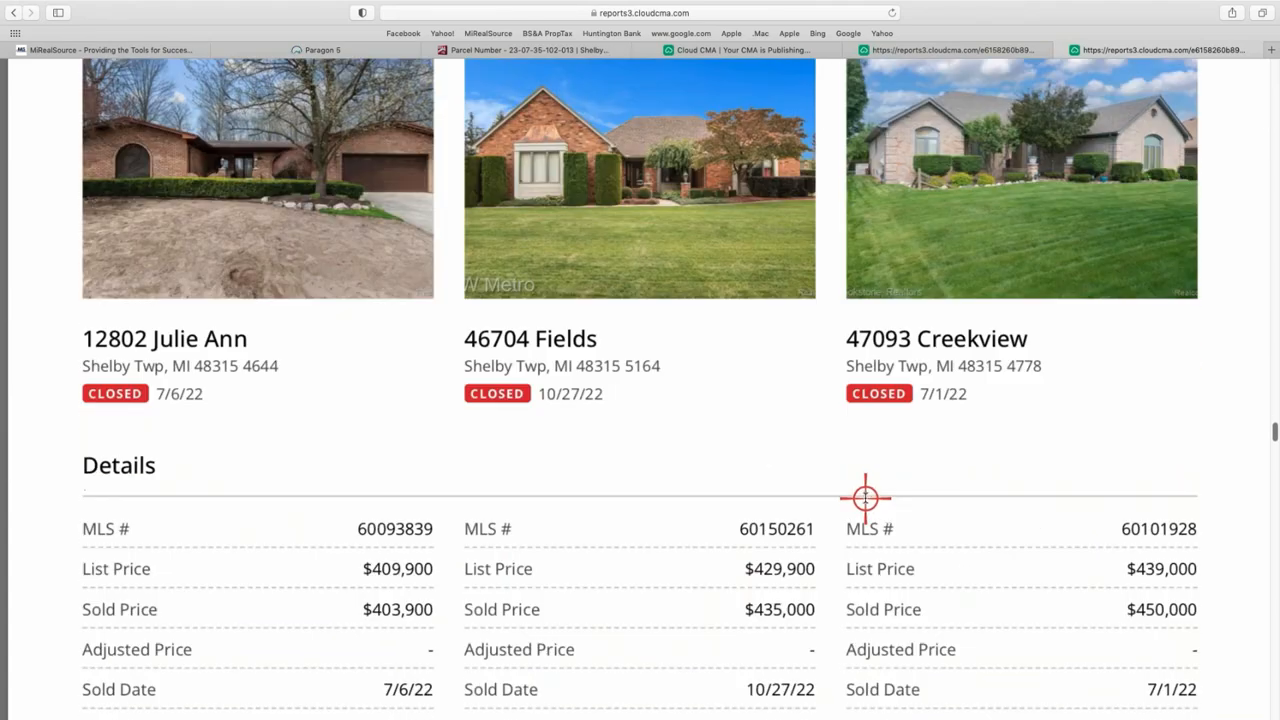
scroll(866, 498, down, 8)
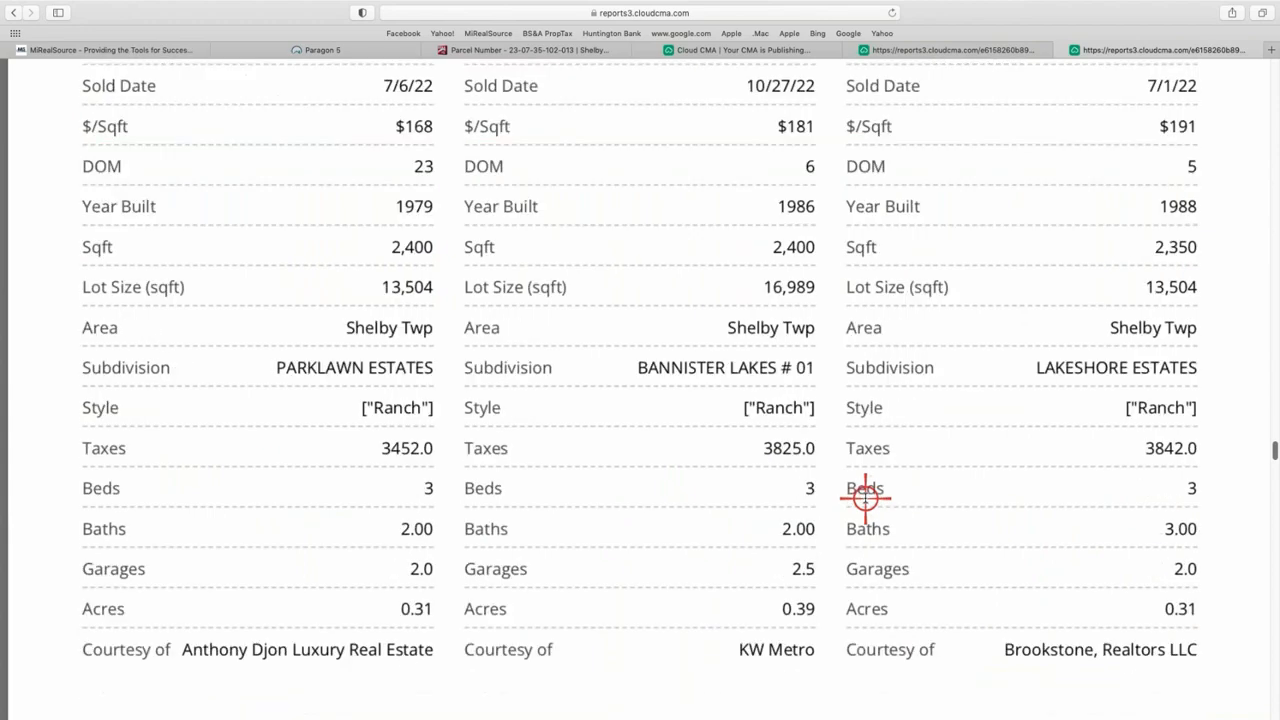
scroll(862, 498, down, 15)
scroll(857, 501, up, 20)
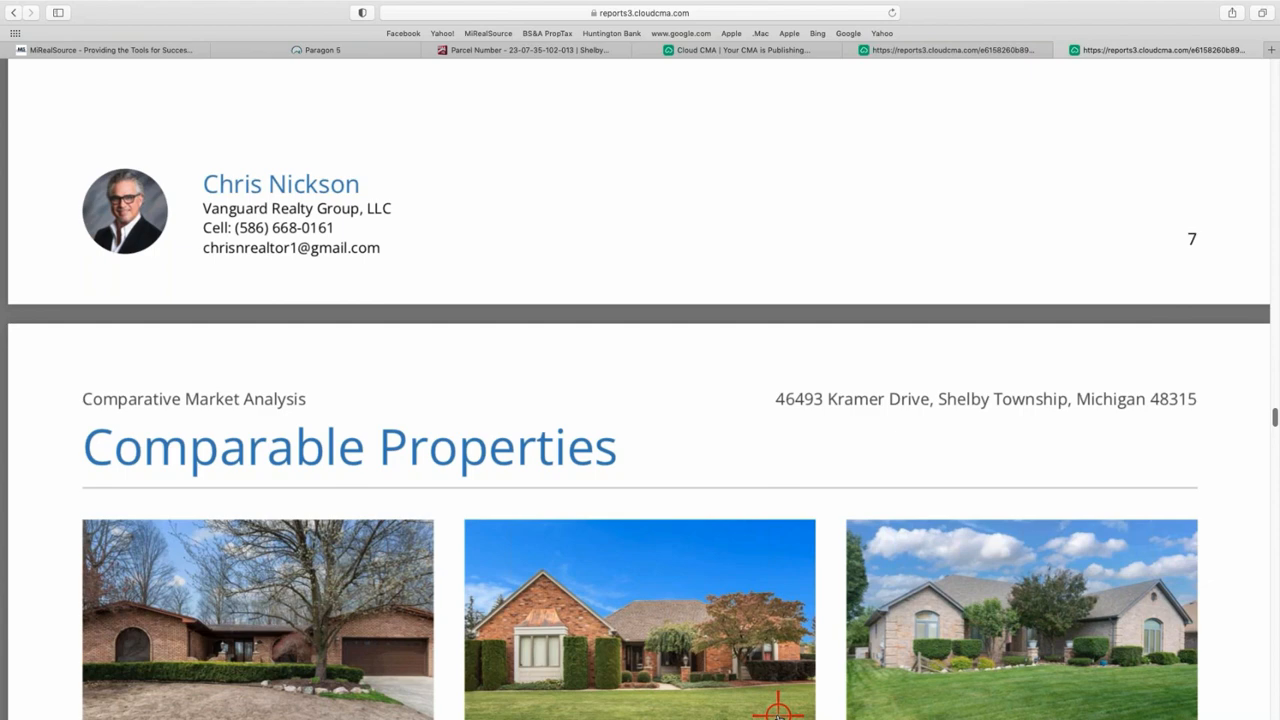
scroll(732, 298, up, 10)
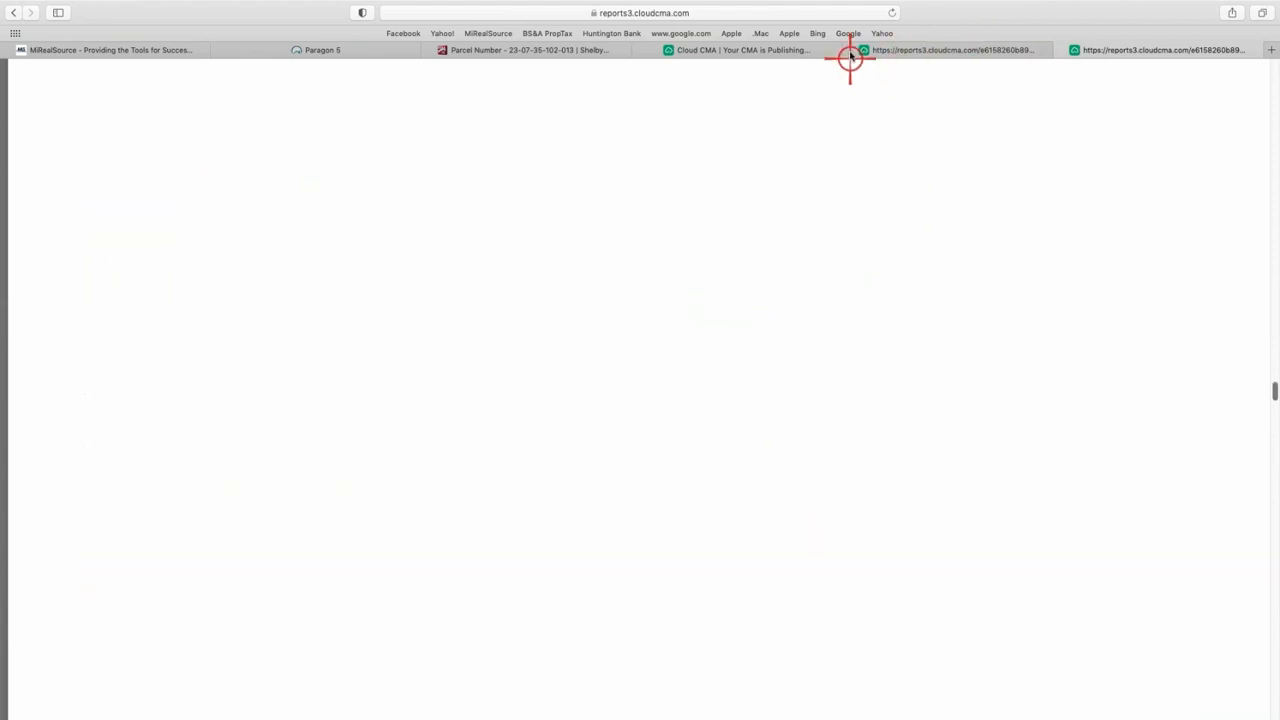
- Go back to the CMA list, reopen the client's report, and bring up its Customize page
click(745, 50)
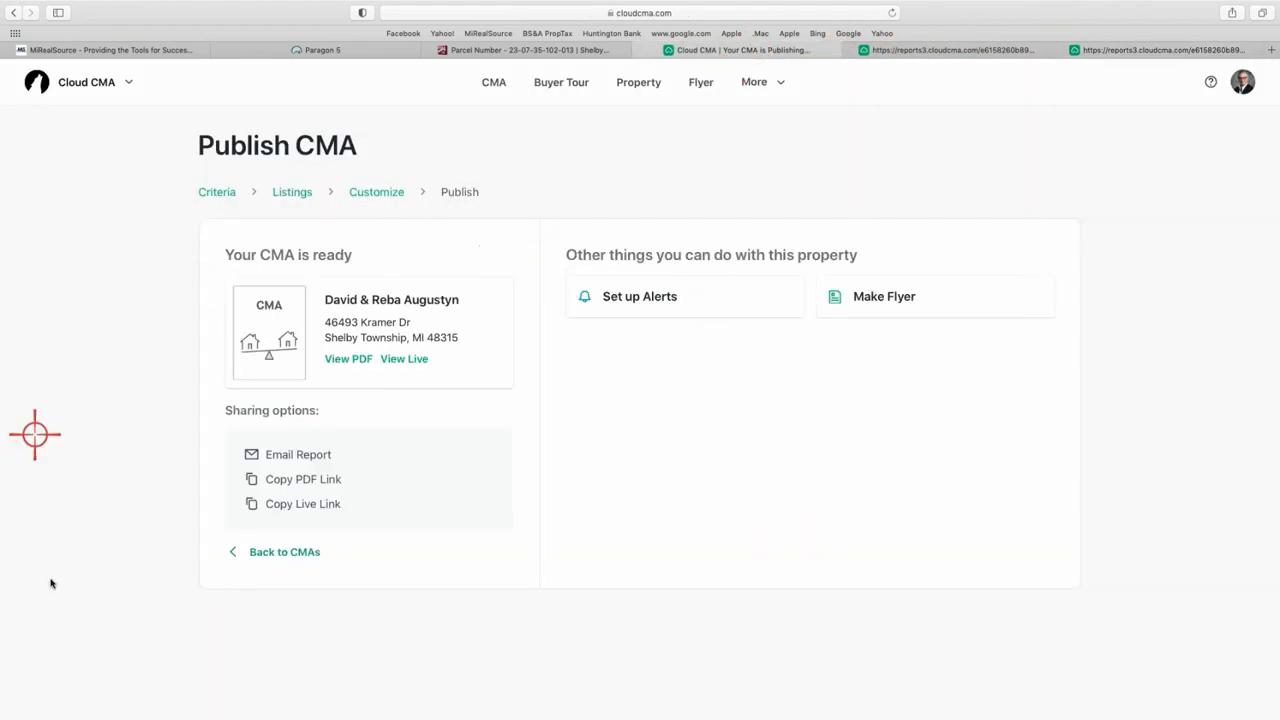
click(286, 552)
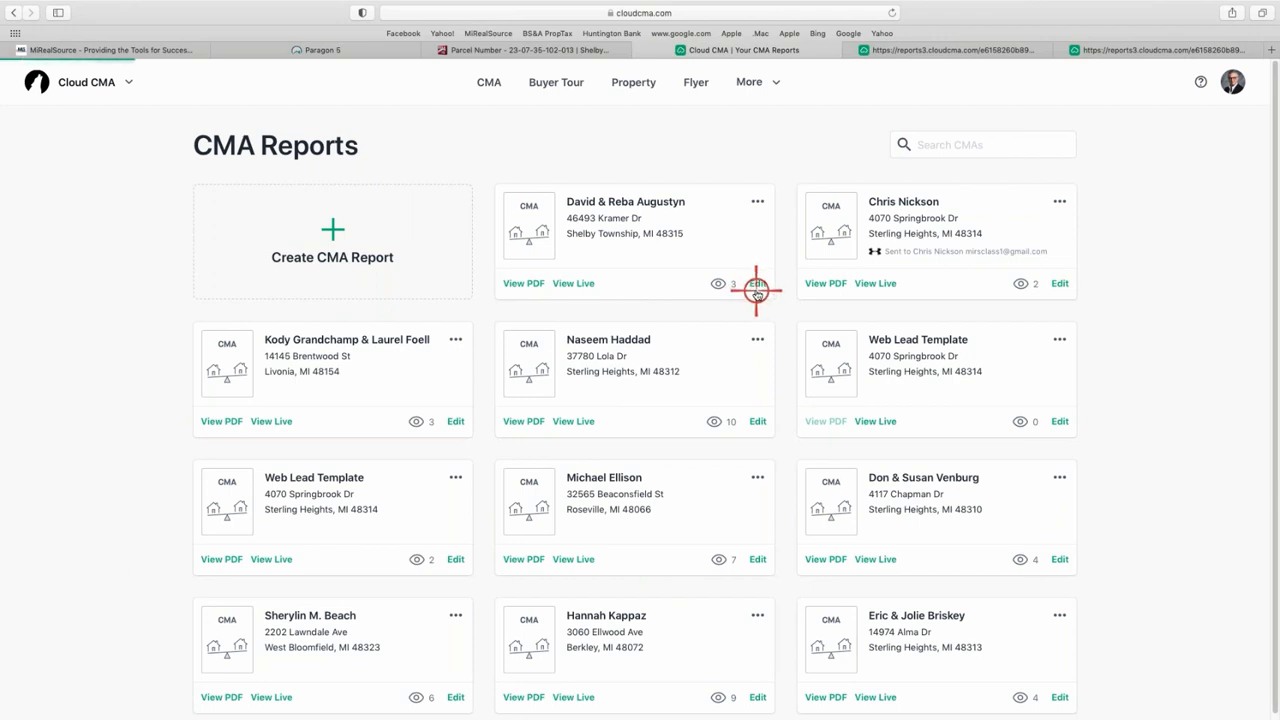
click(757, 285)
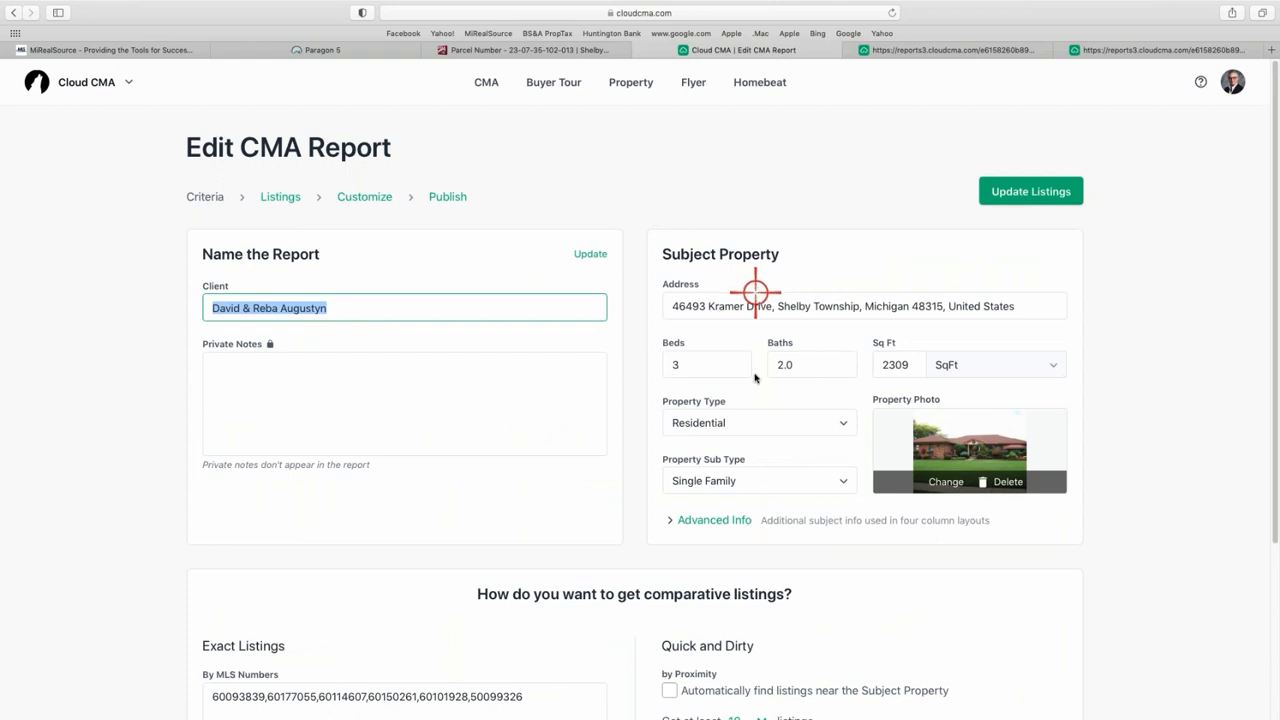
click(366, 197)
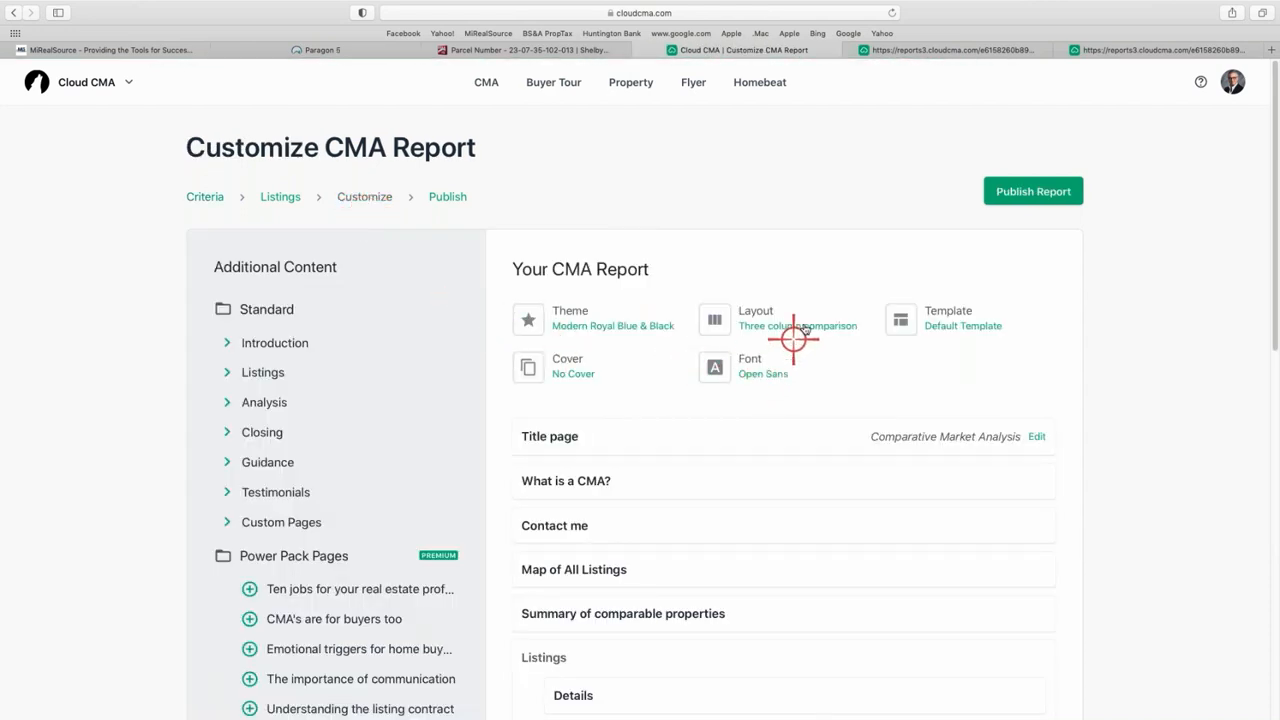
- Switch the layout to Four column comparison, publish, and open the report as a PDF
click(768, 316)
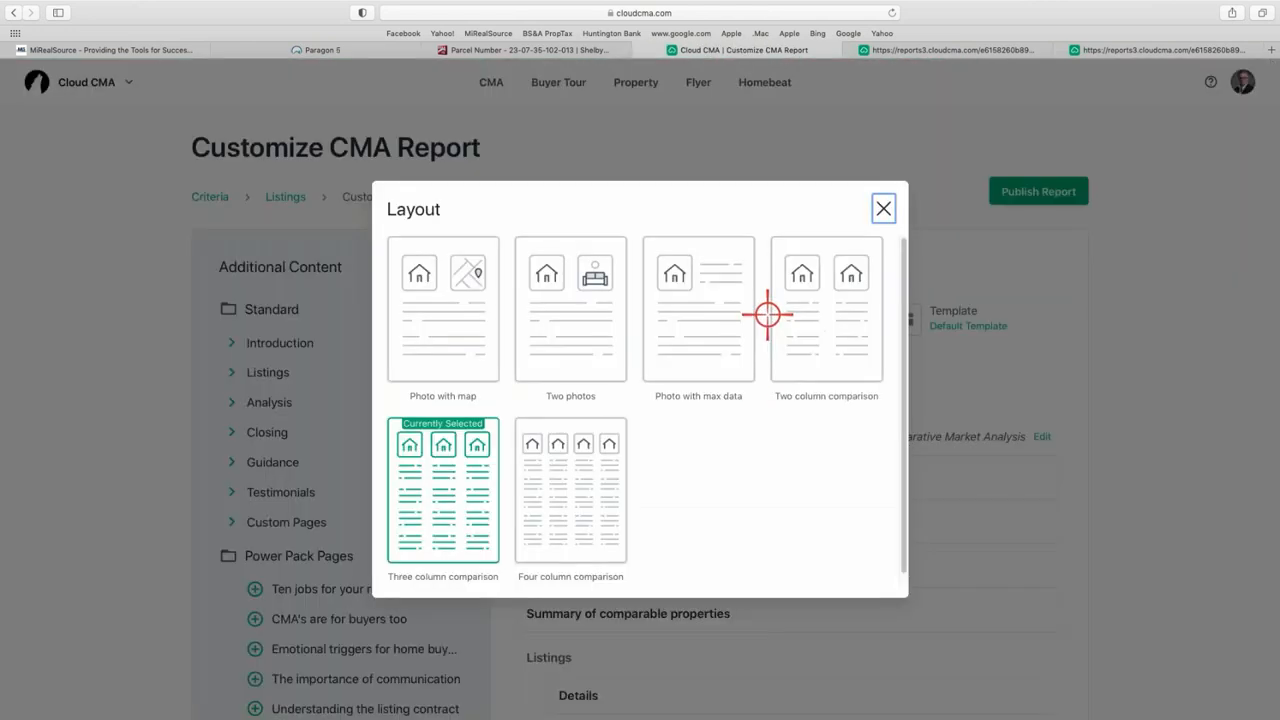
click(548, 505)
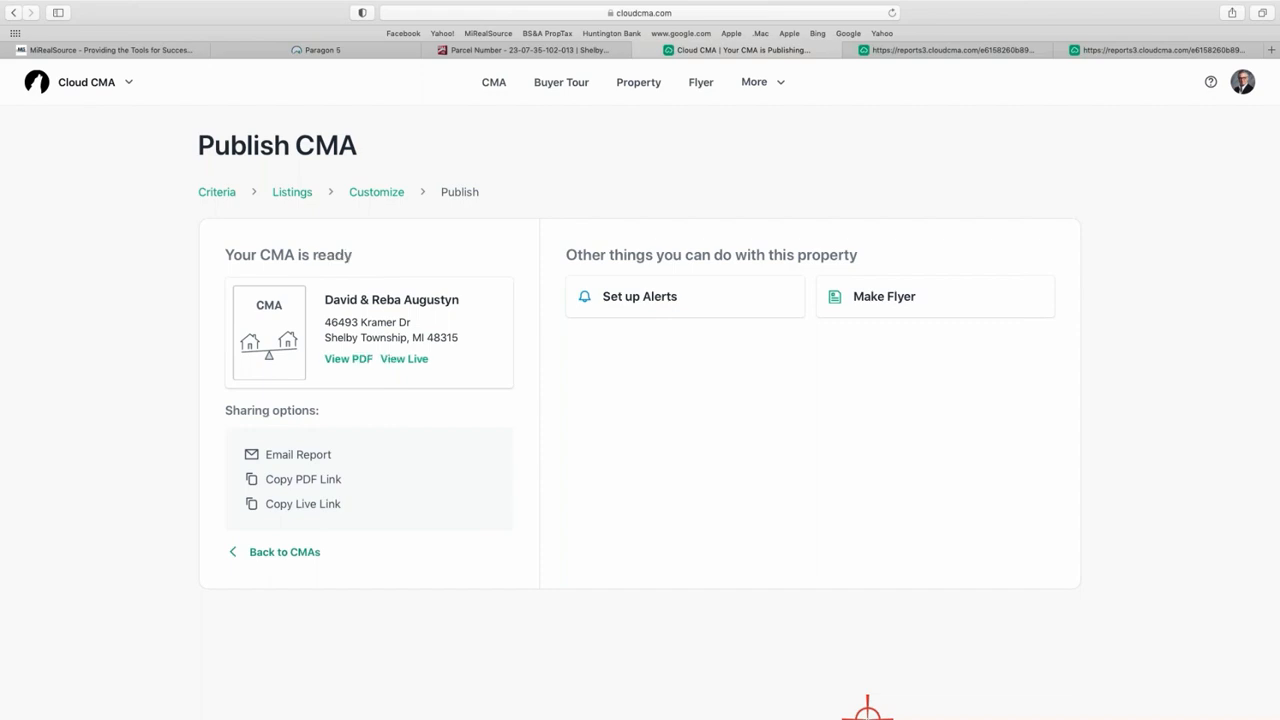
click(348, 359)
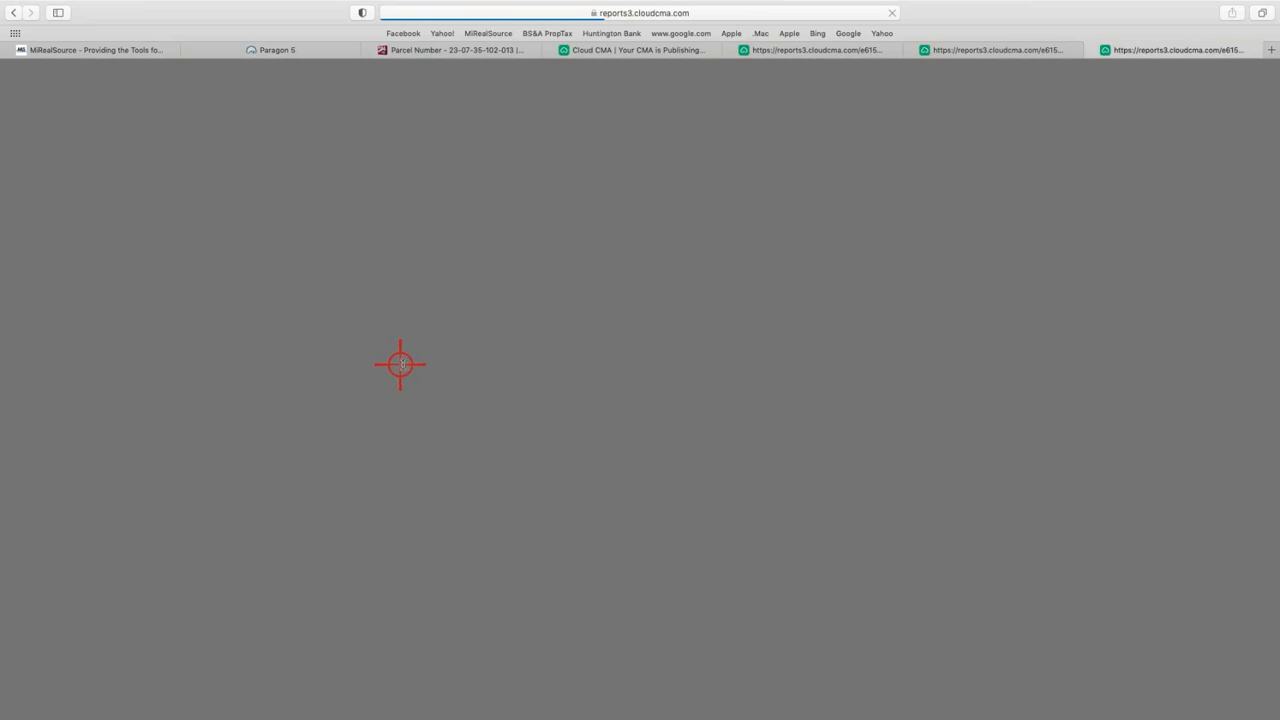
- Review the Details tables comparing the subject with three comparables, plus the comparables summary
scroll(486, 367, down, 15)
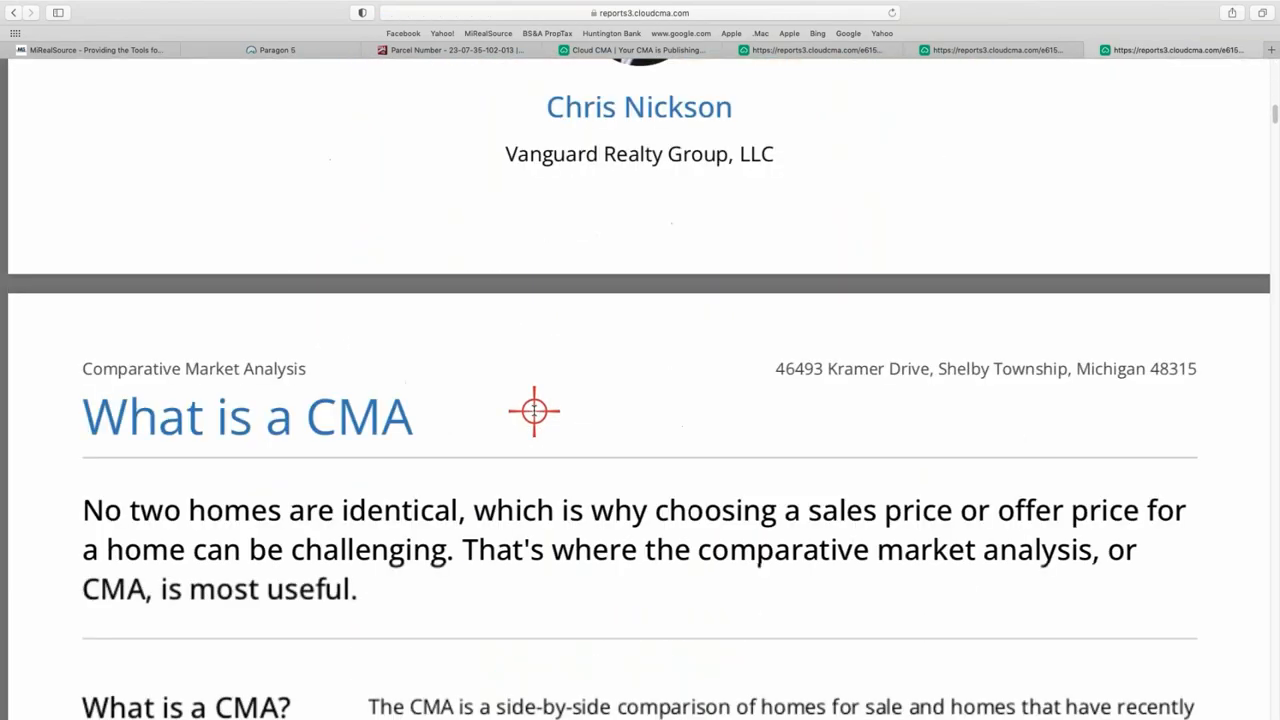
scroll(531, 381, down, 10)
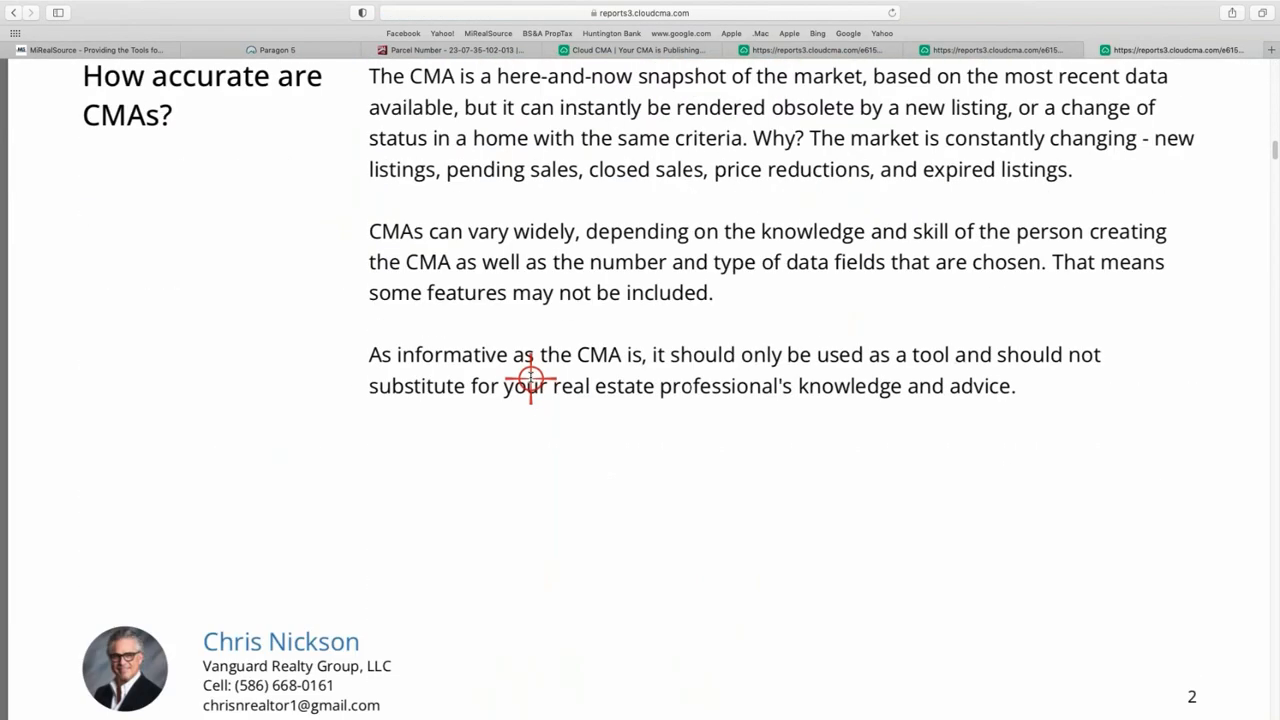
scroll(531, 381, down, 20)
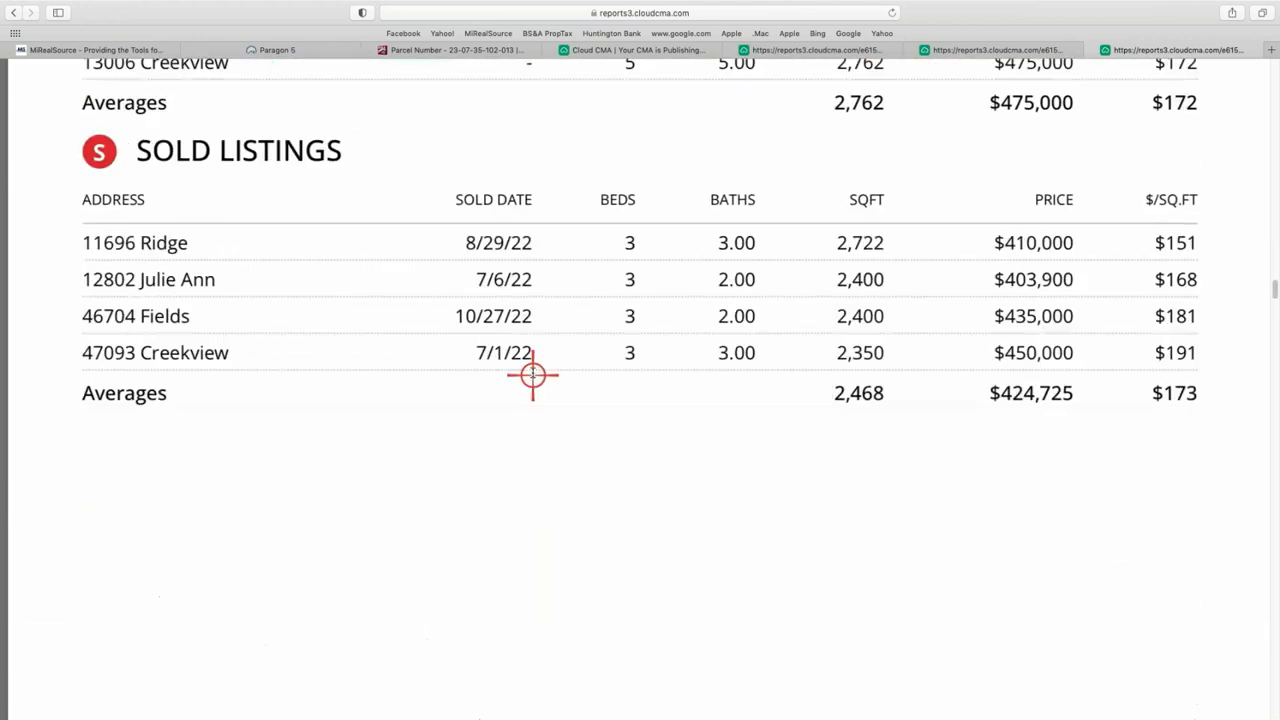
scroll(532, 374, down, 20)
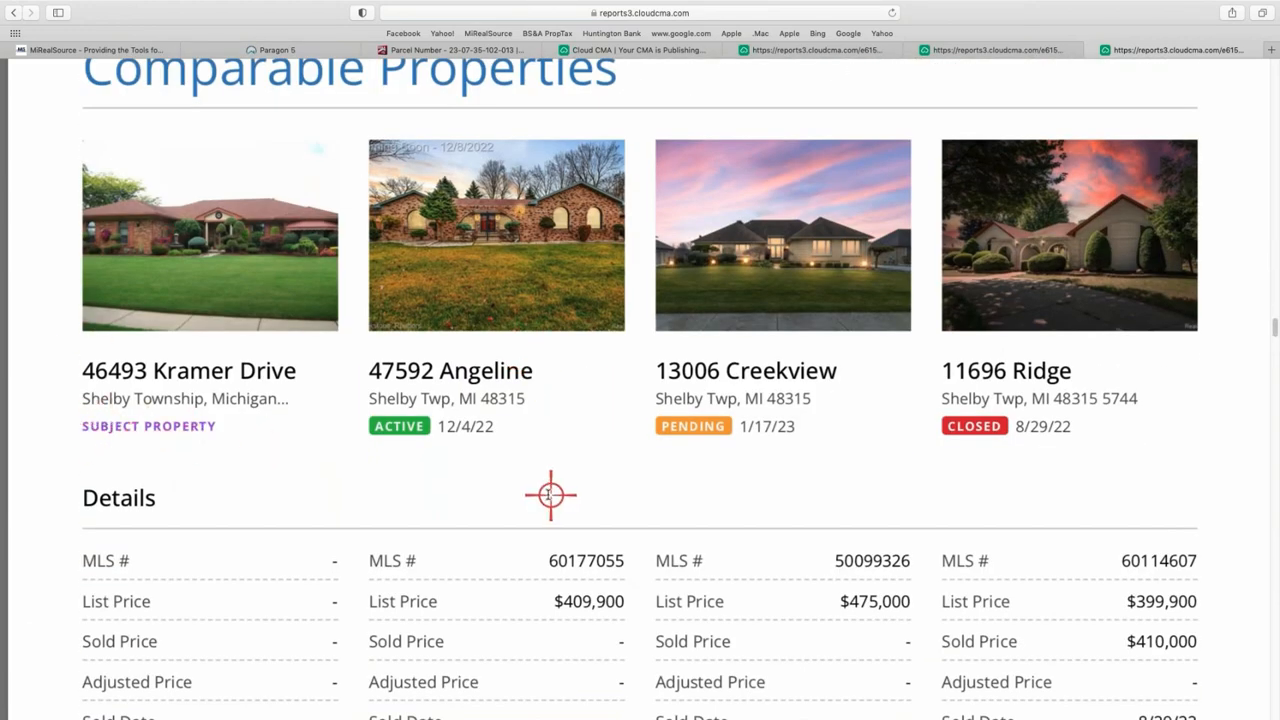
scroll(550, 494, down, 3)
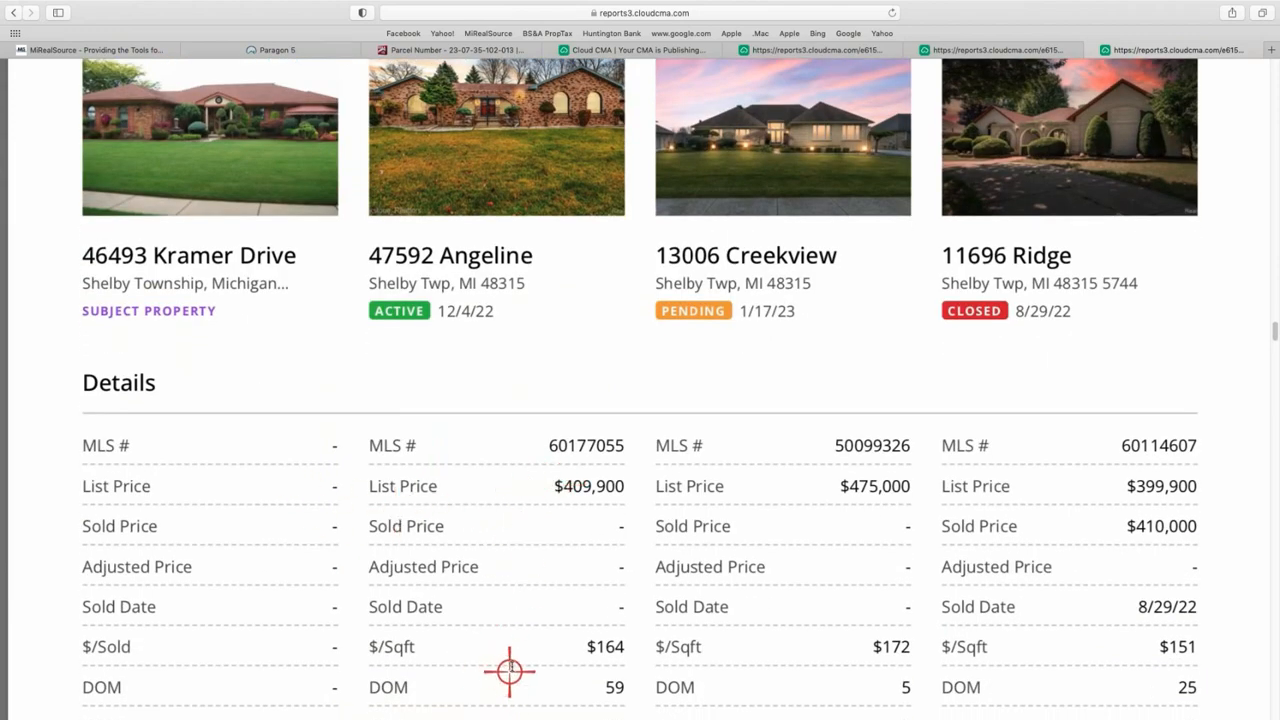
scroll(510, 666, down, 4)
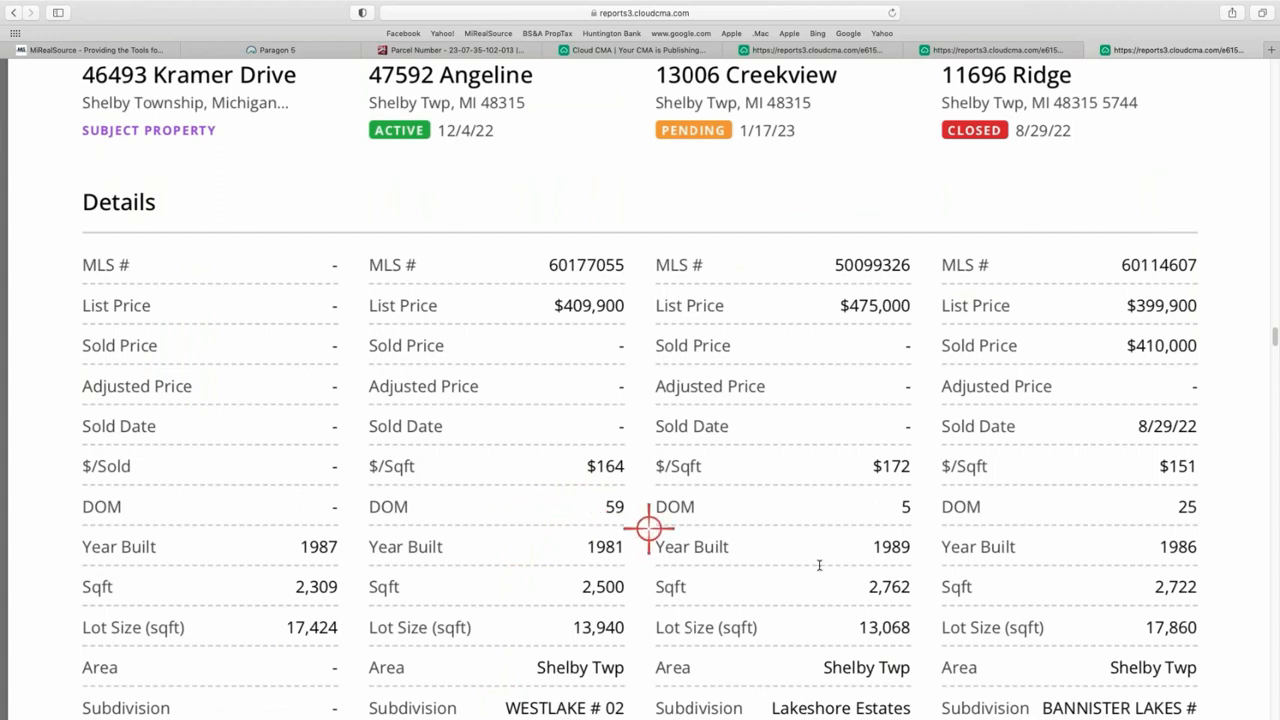
scroll(495, 597, down, 1)
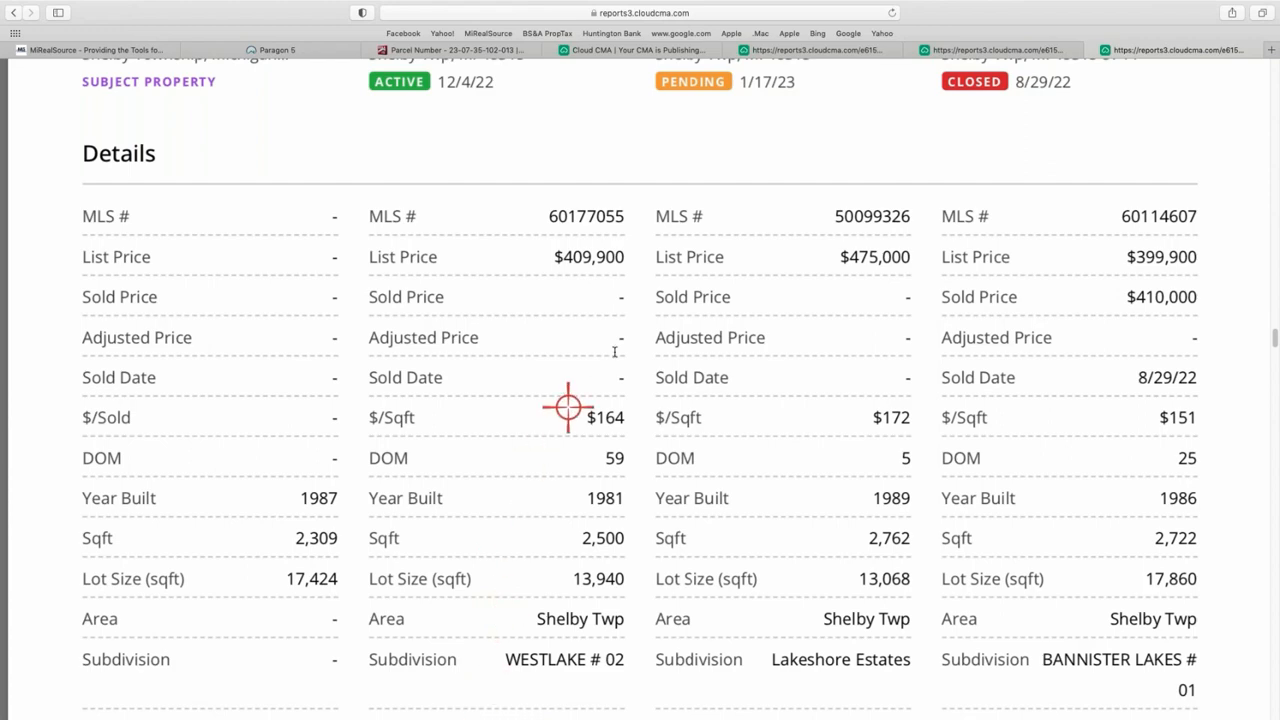
scroll(623, 340, up, 5)
scroll(598, 455, down, 4)
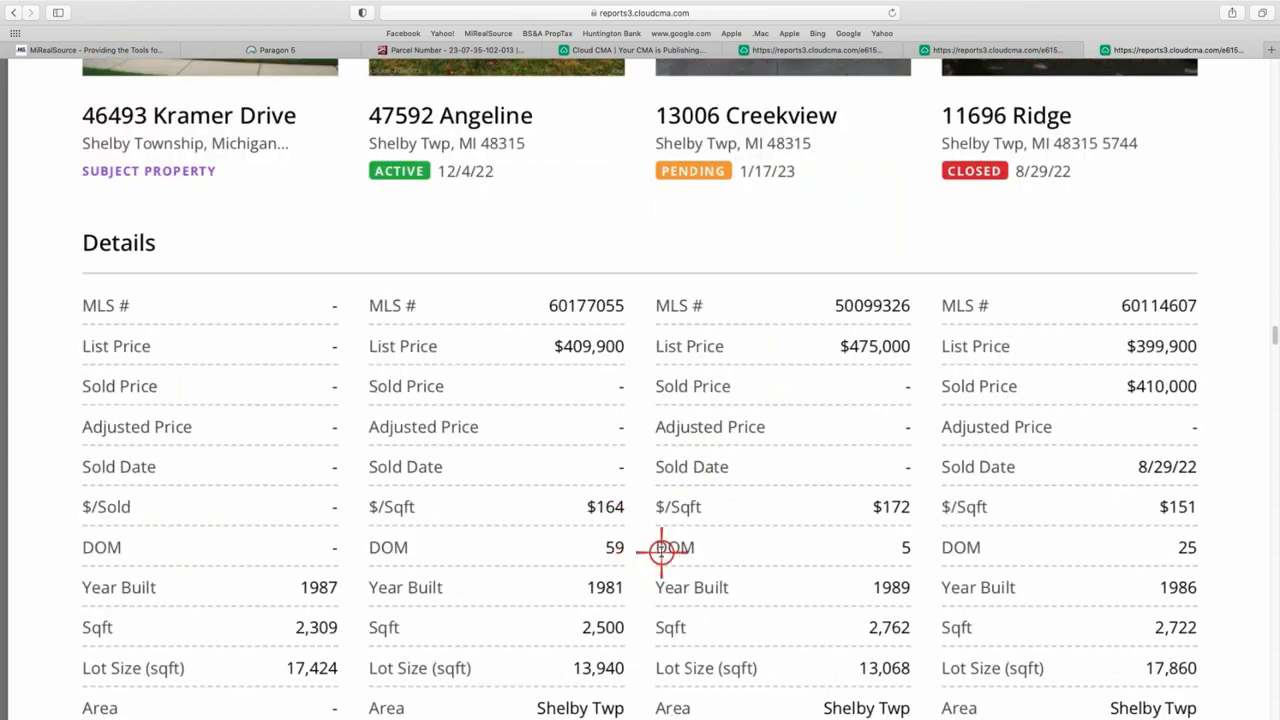
scroll(924, 530, down, 1)
scroll(924, 530, down, 1)
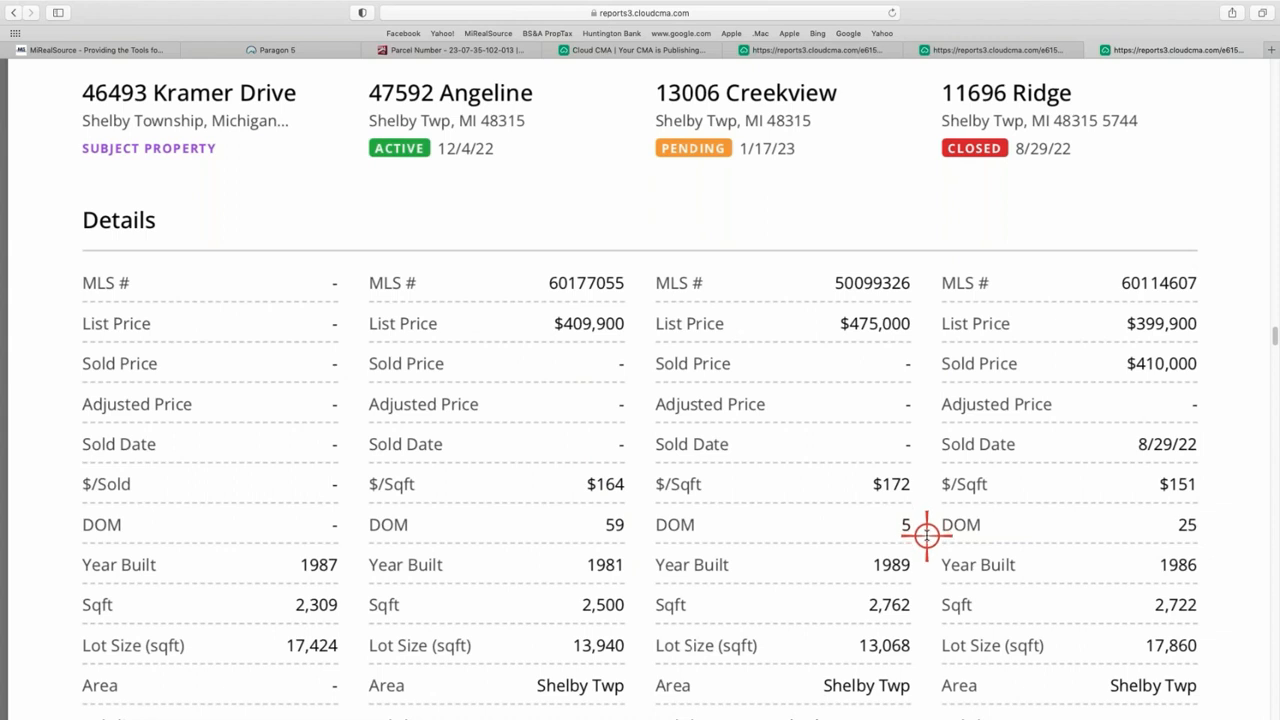
scroll(925, 525, down, 1)
scroll(886, 517, down, 1)
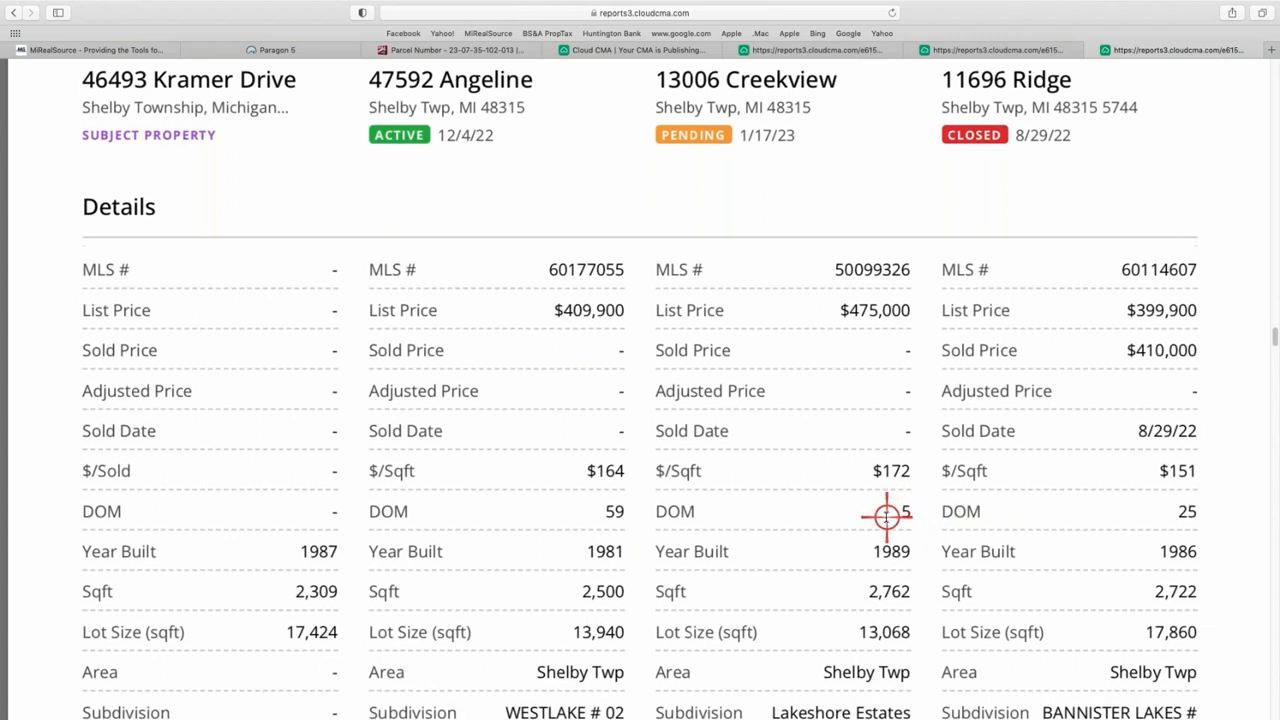
scroll(878, 520, down, 5)
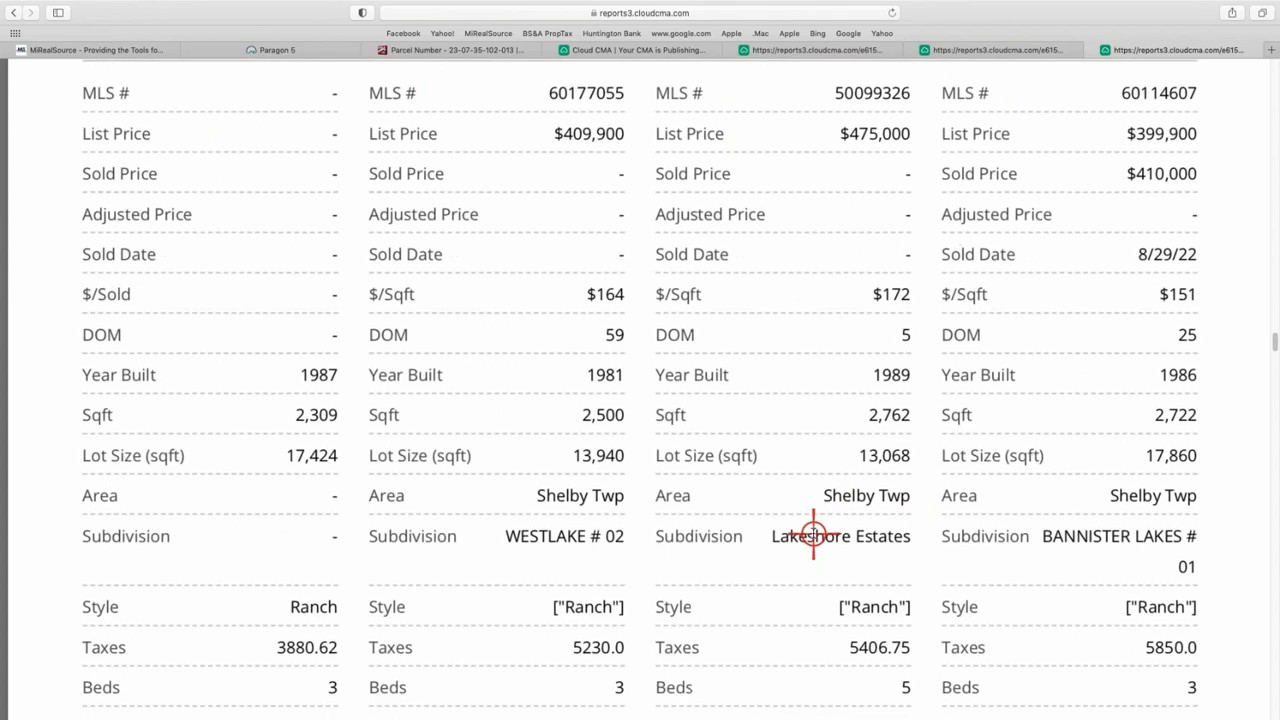
scroll(813, 536, up, 10)
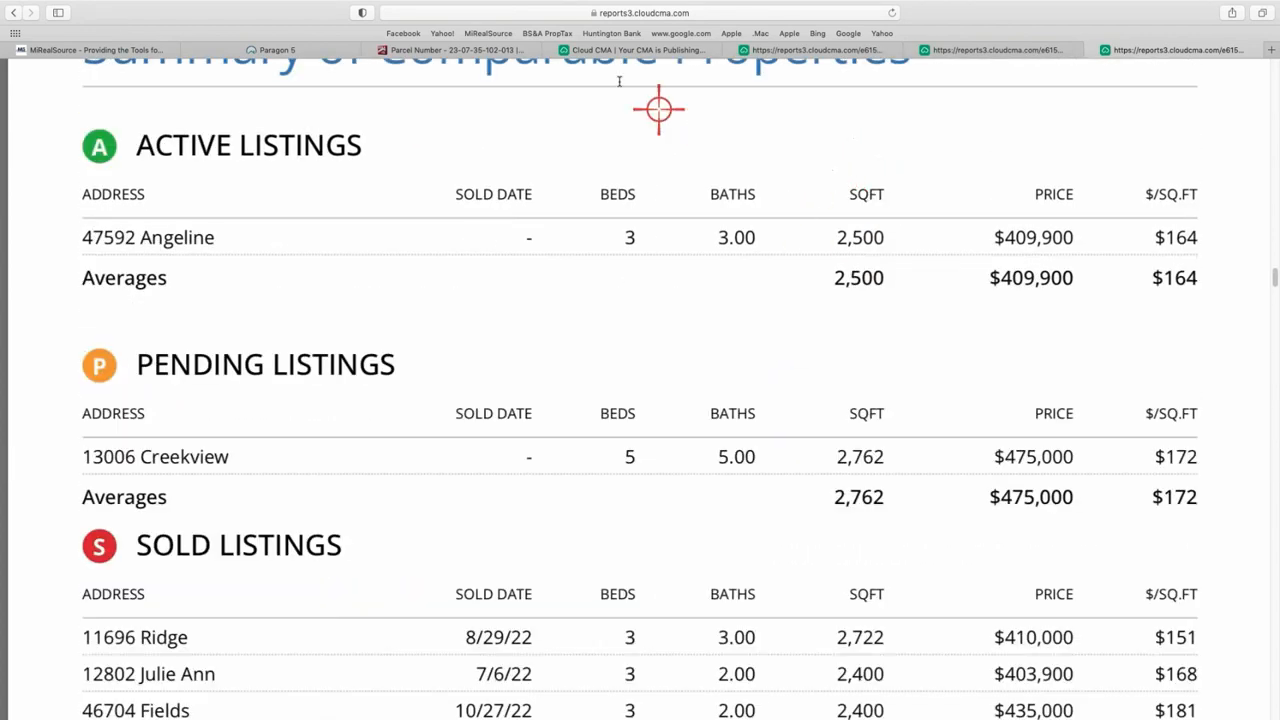
- Cancel the export sheet and return to the CMA Reports list
click(650, 49)
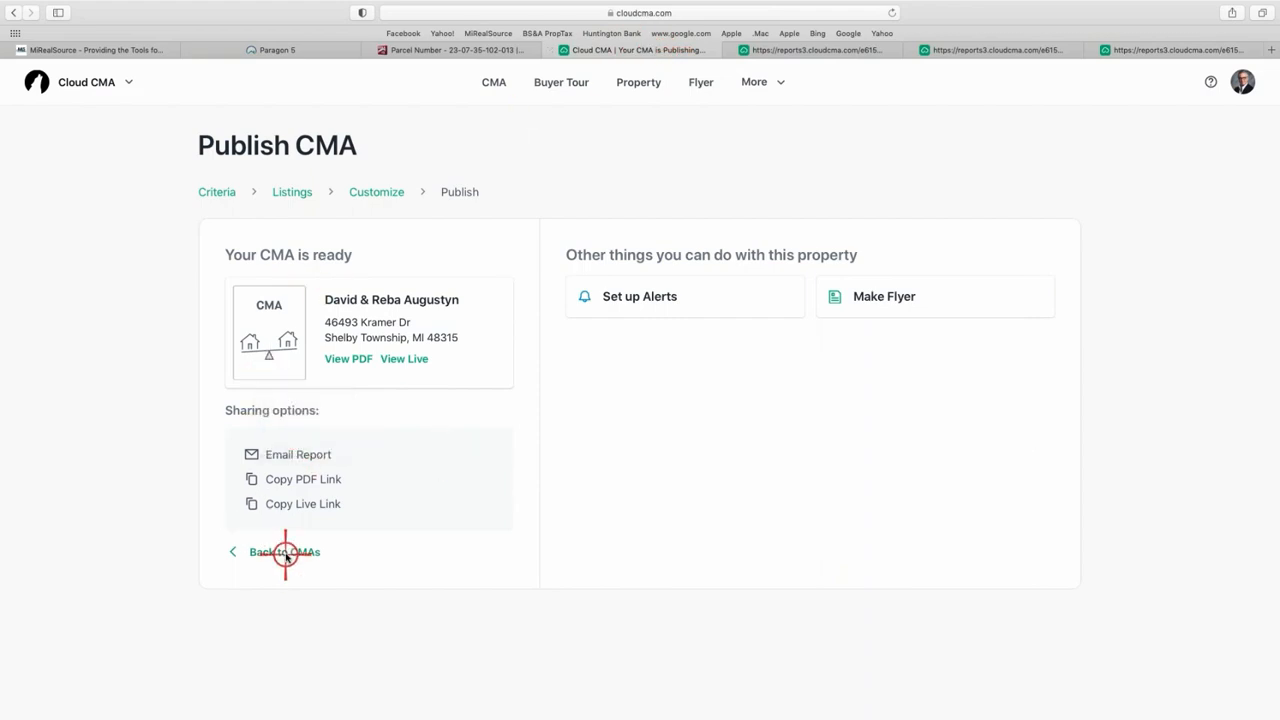
key(super+s)
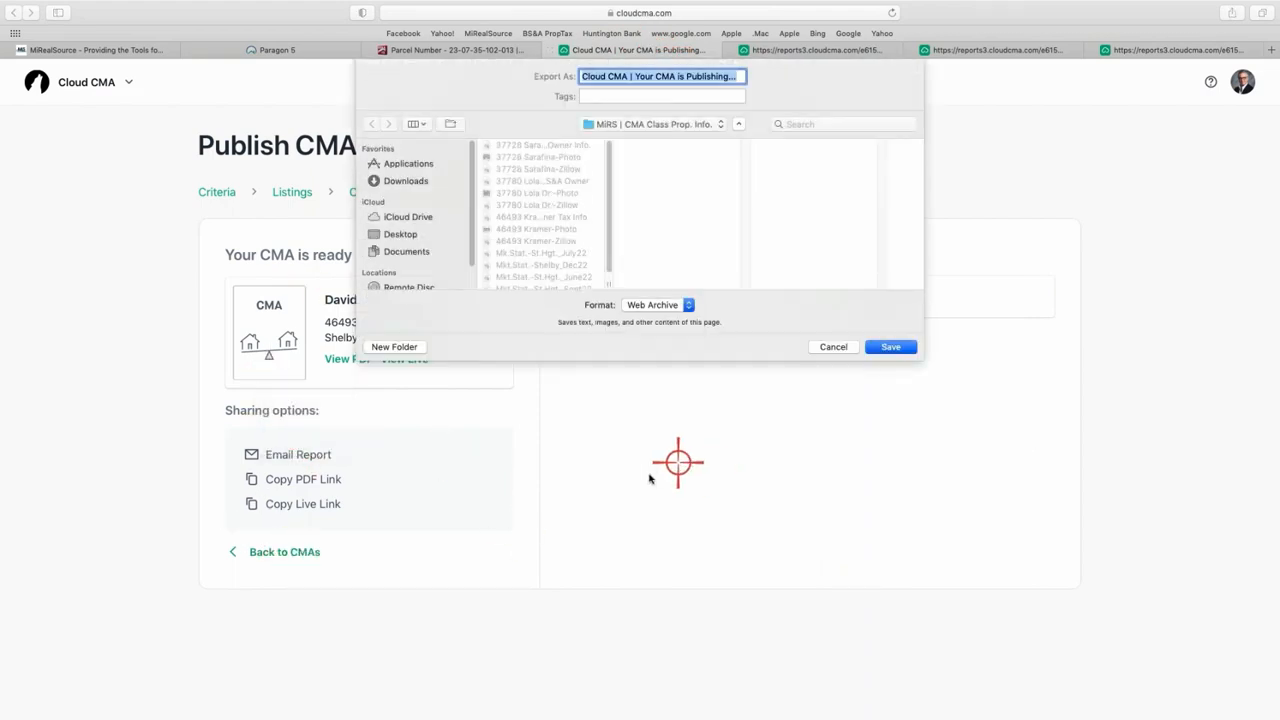
click(834, 347)
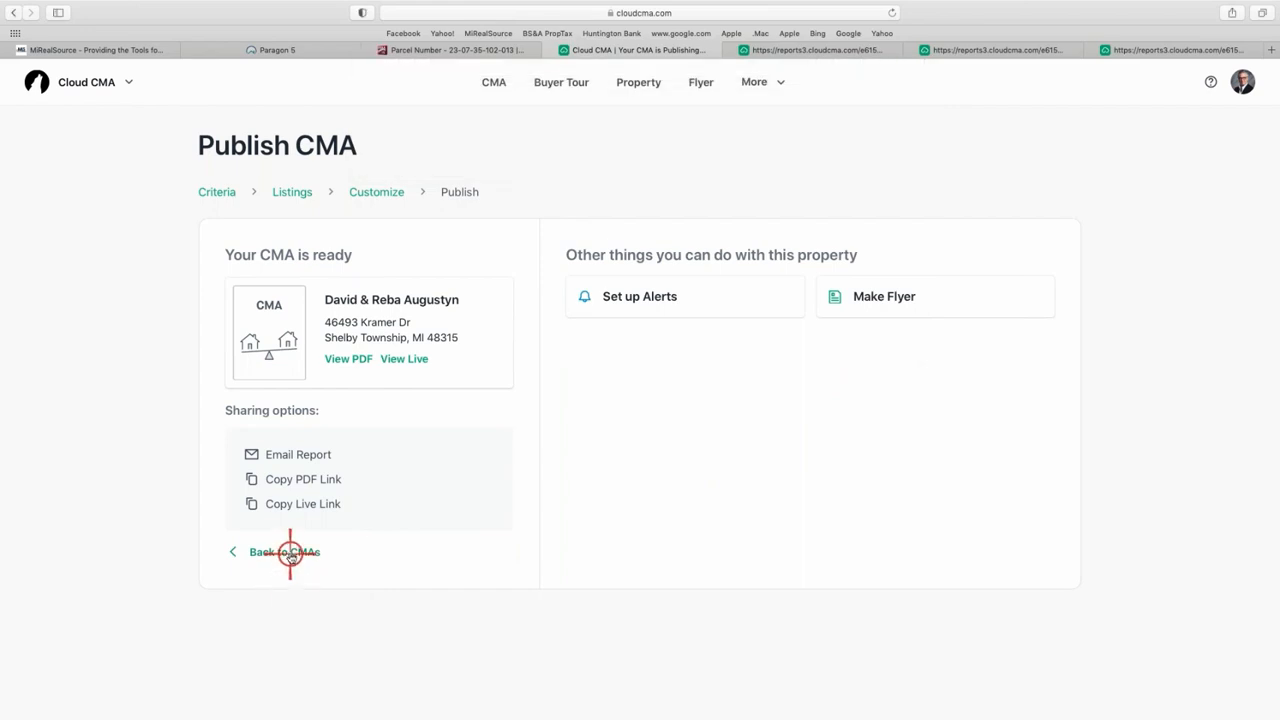
click(290, 553)
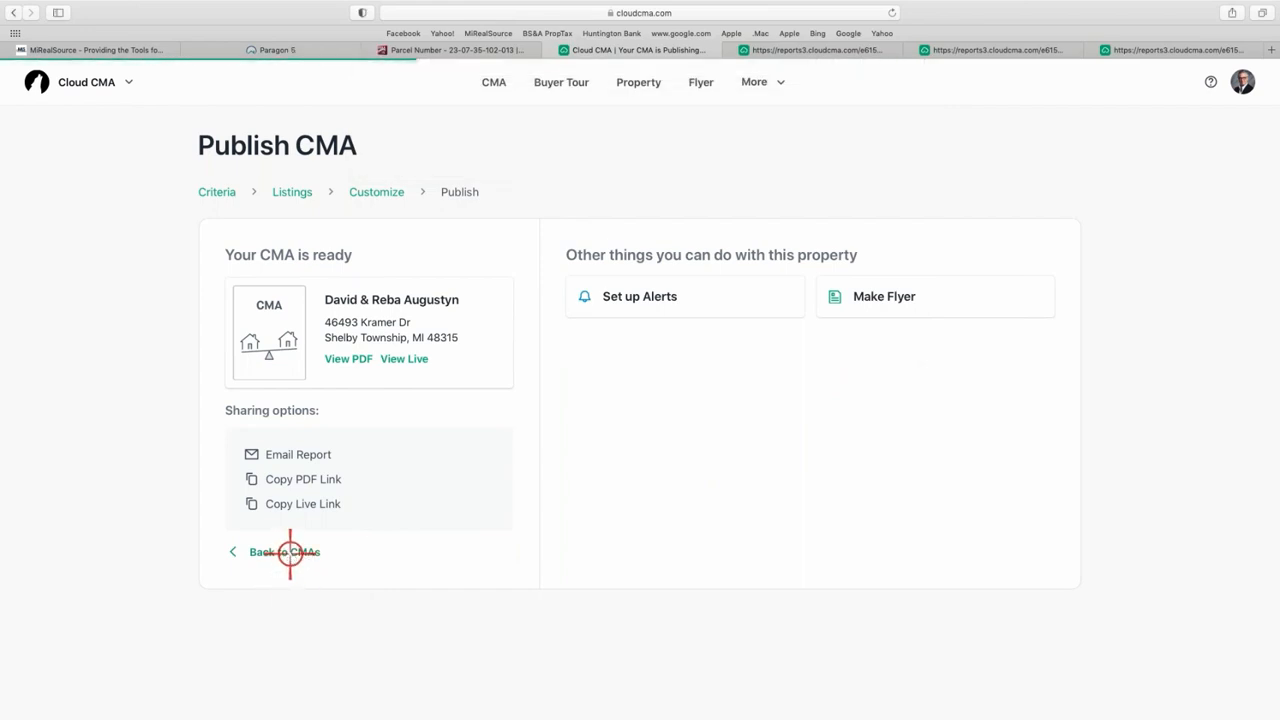
- Close the three leftover reports3.cloudcma.com preview tabs
click(731, 50)
click(731, 50)
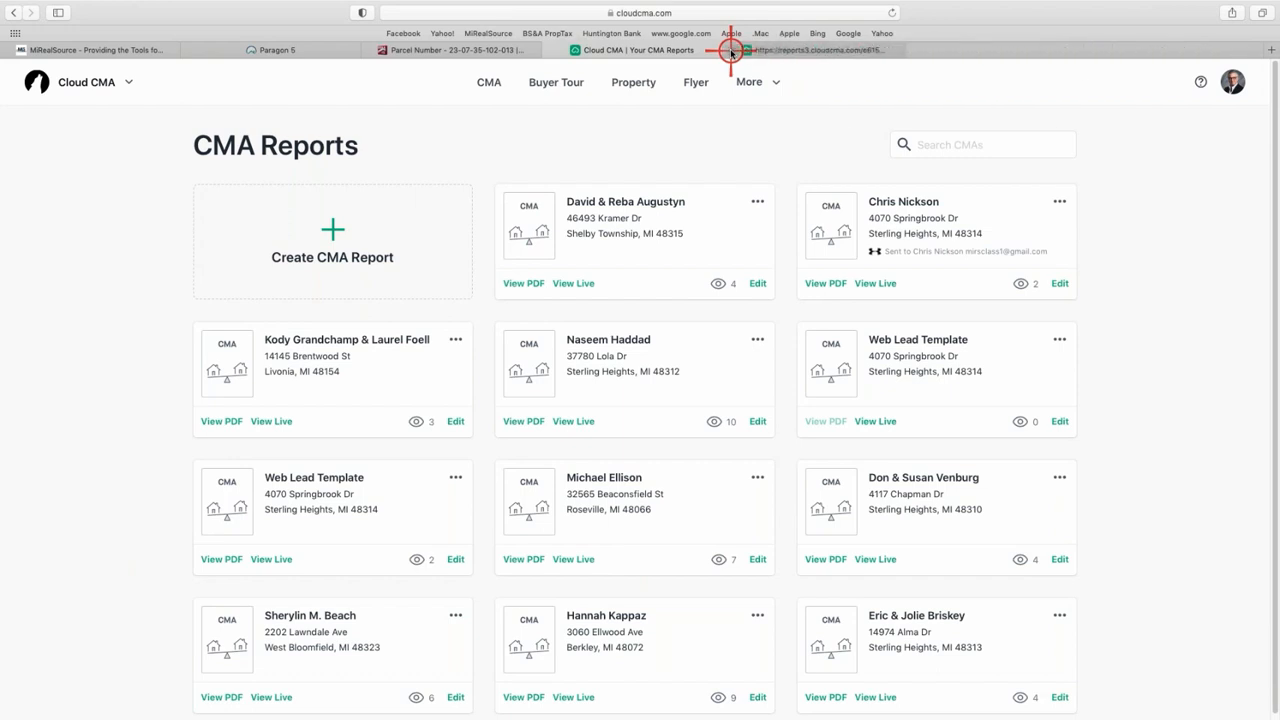
click(731, 50)
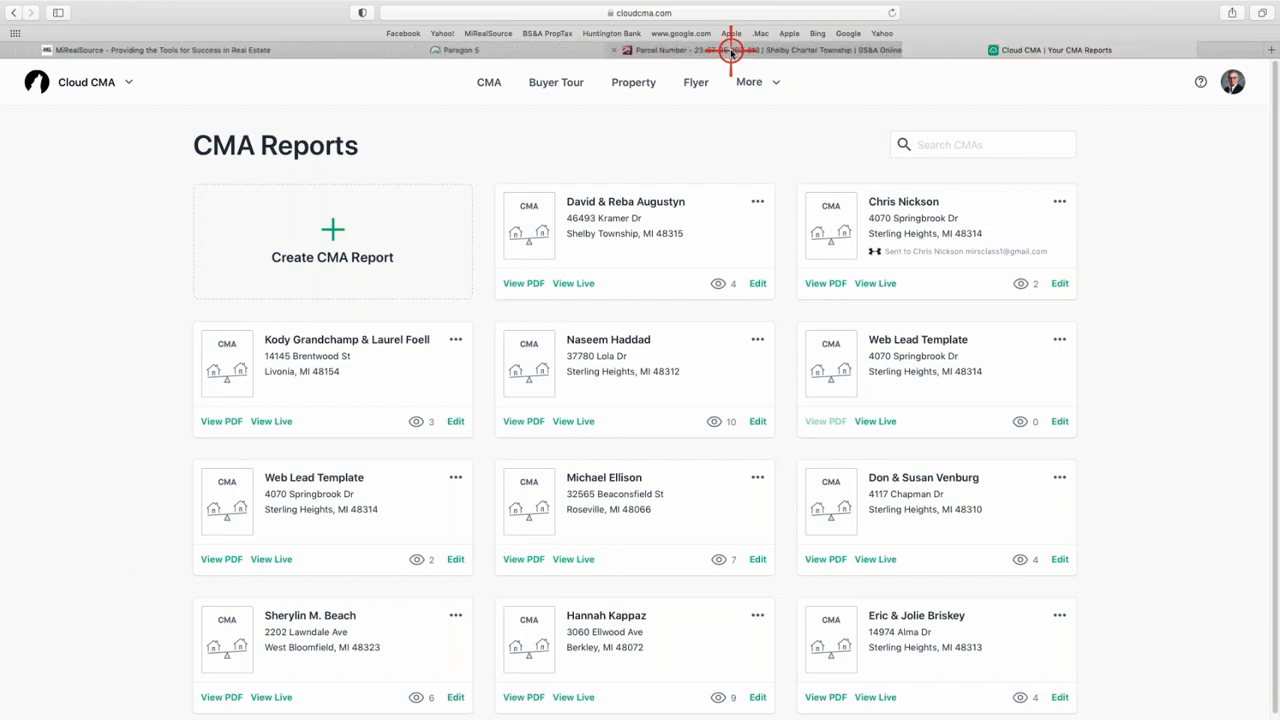
- Edit the client's newly published report and show the account dropdown options
click(756, 284)
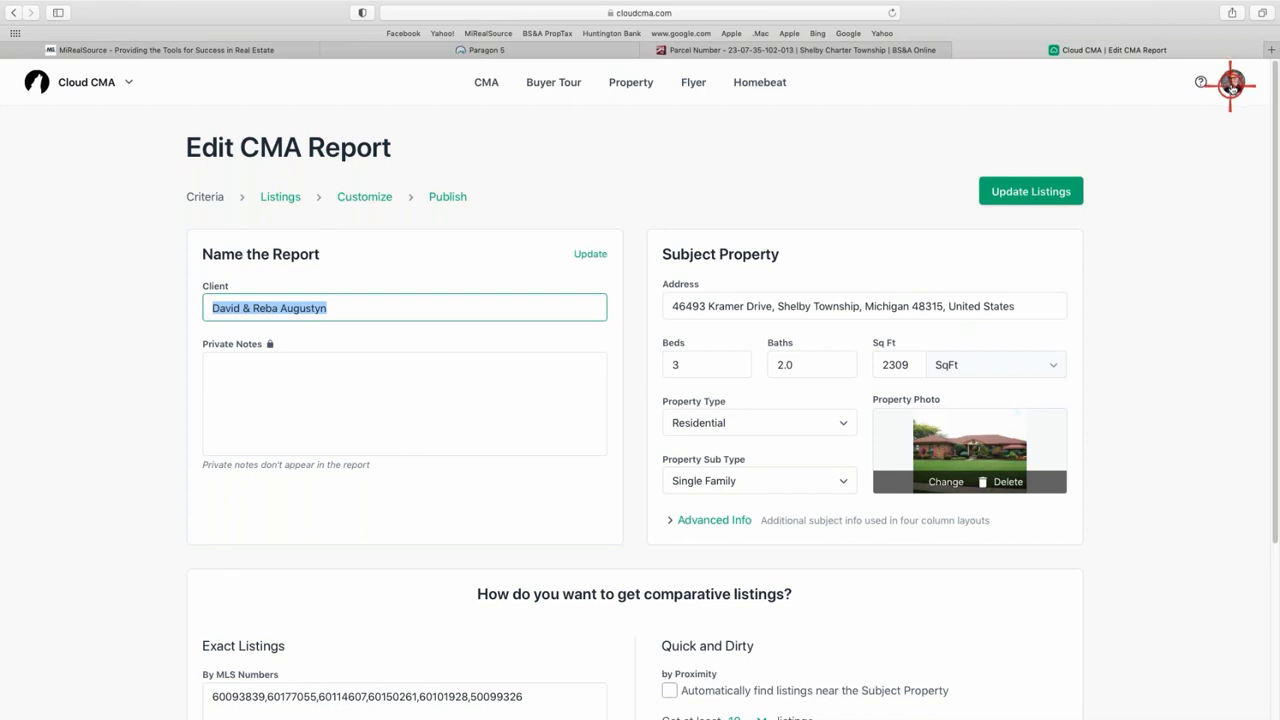
click(1233, 84)
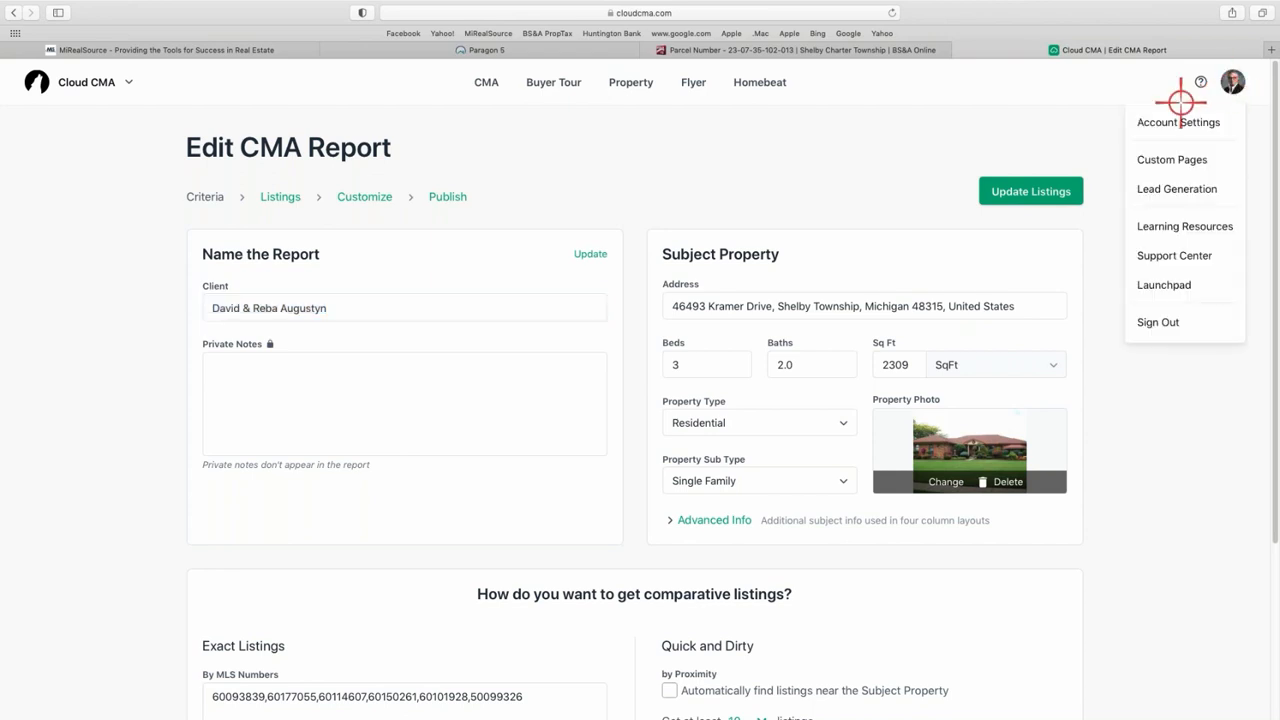
- Review and save the Your Cma Criteria Explained custom page letter, then close its editor
click(1178, 160)
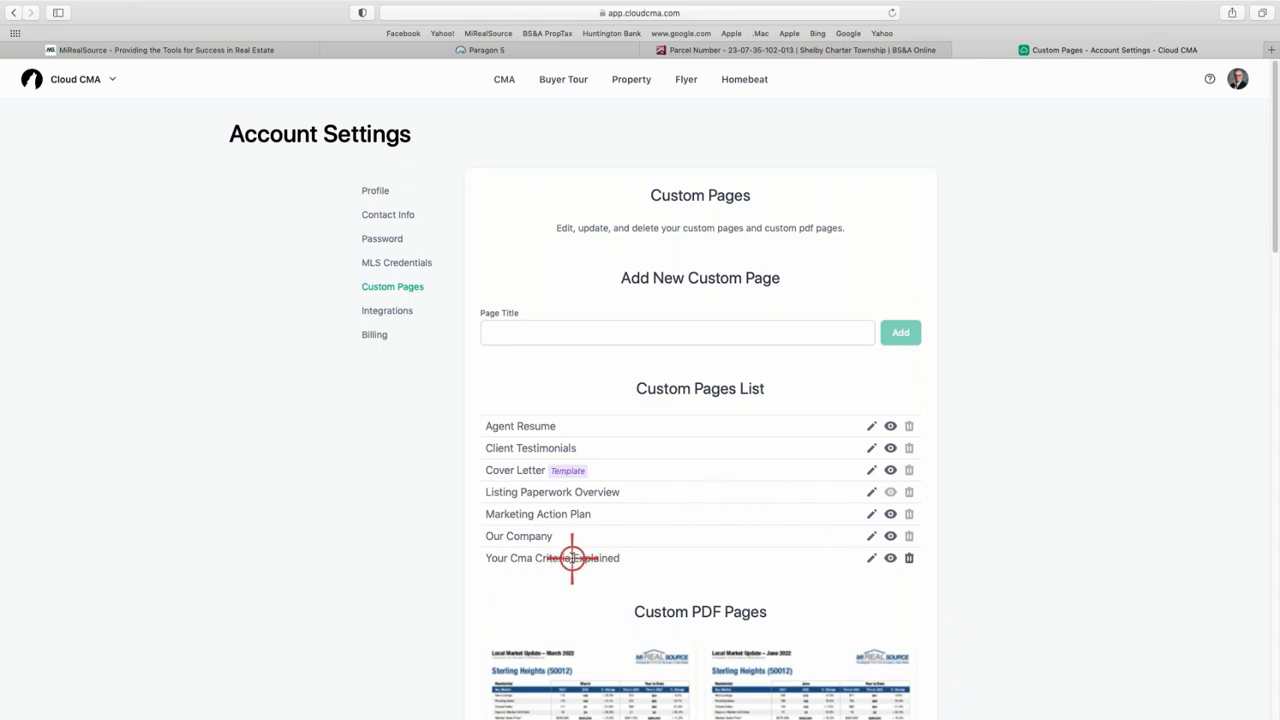
click(867, 558)
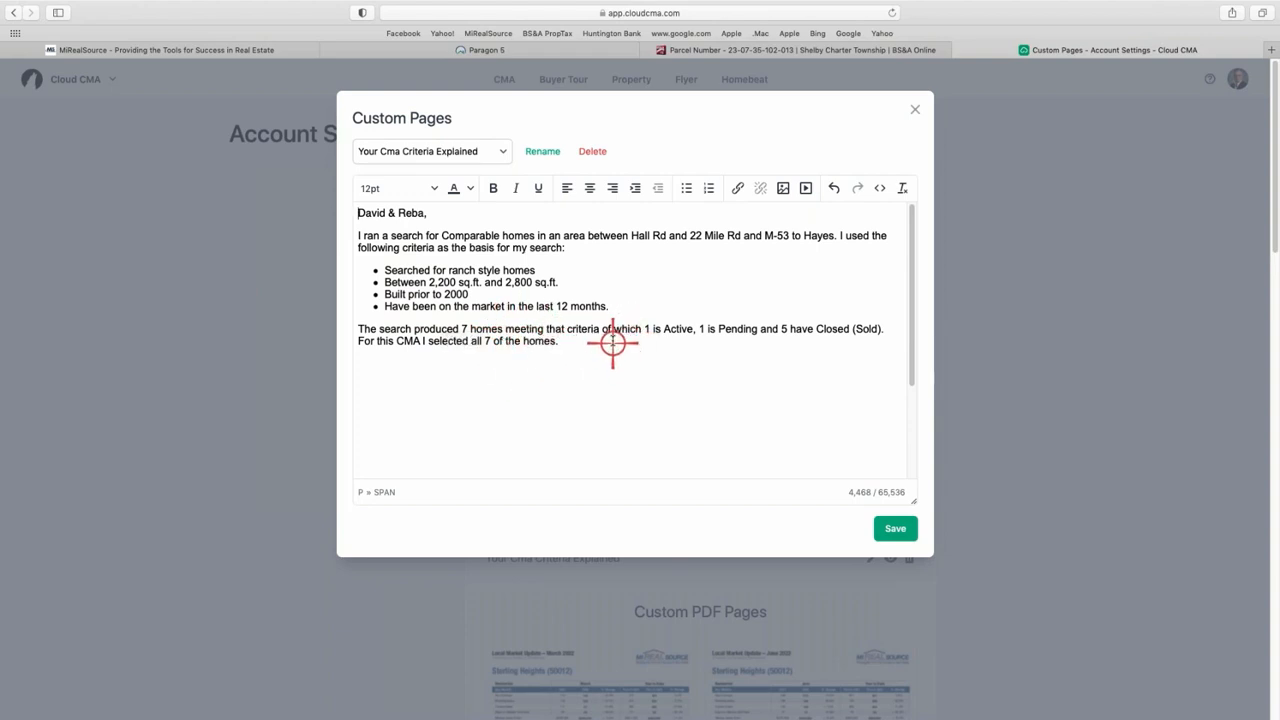
scroll(560, 335, down, 1)
scroll(528, 338, down, 5)
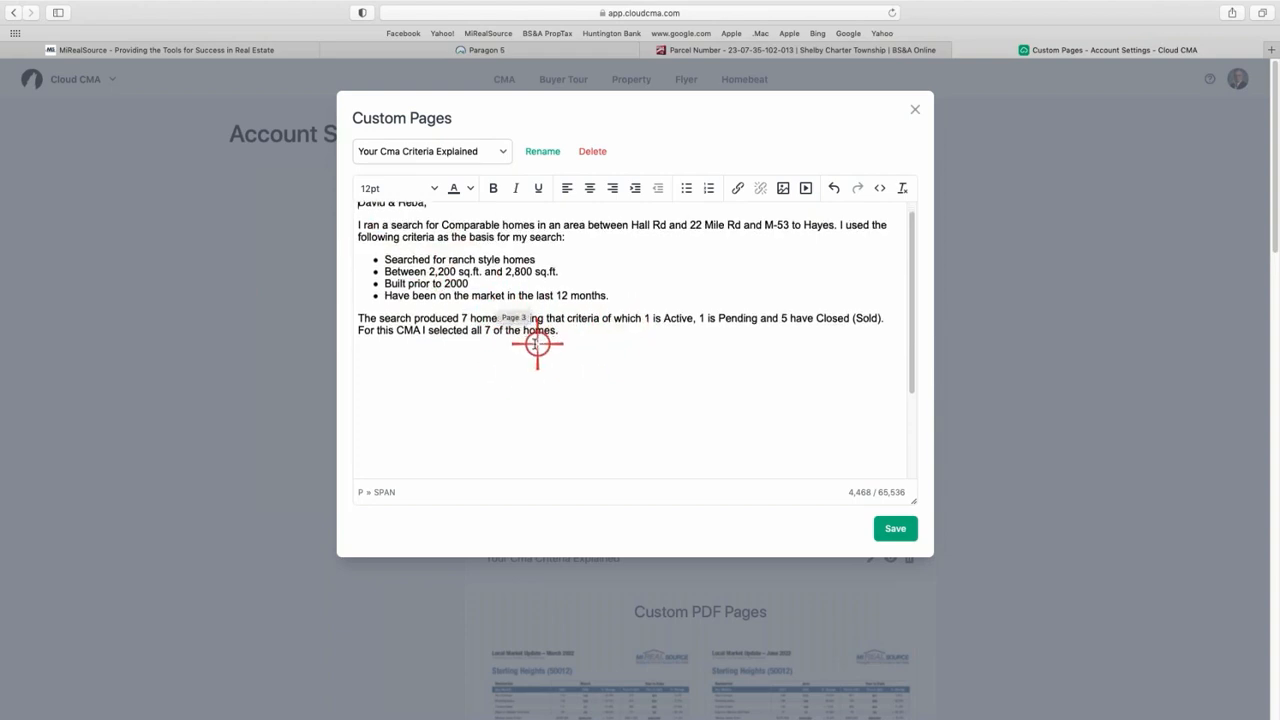
scroll(481, 425, down, 3)
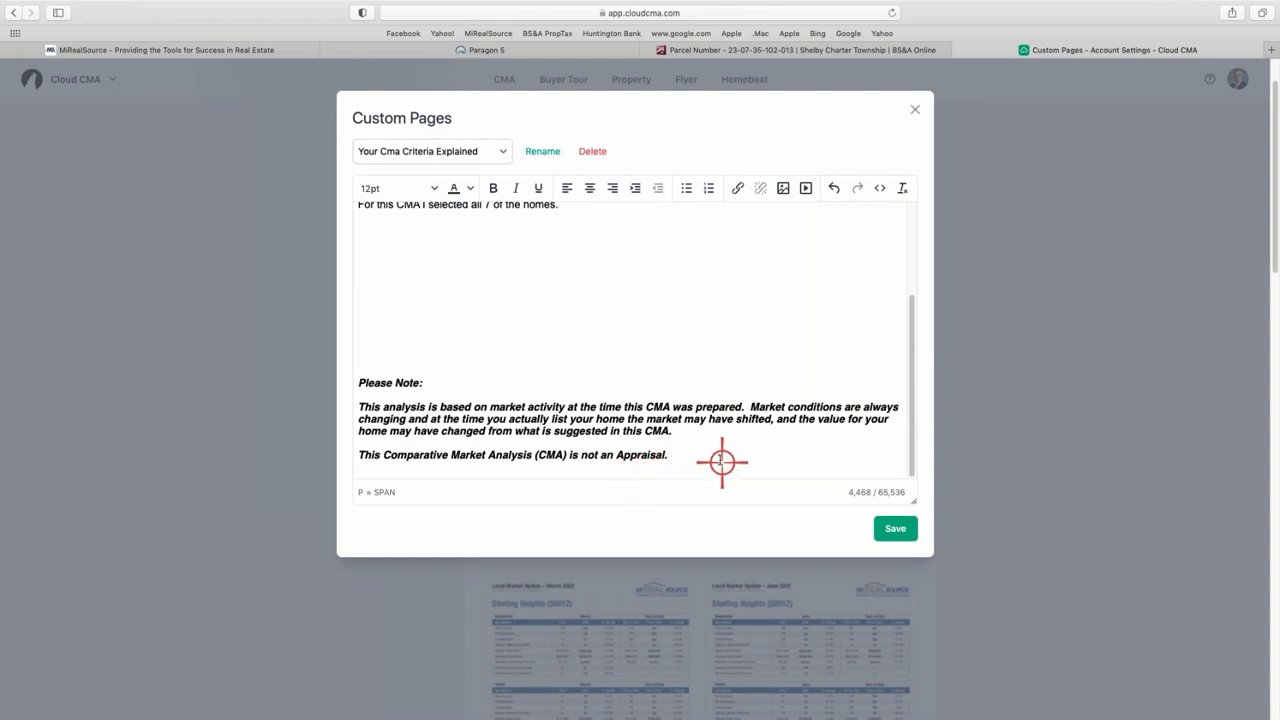
scroll(722, 462, up, 10)
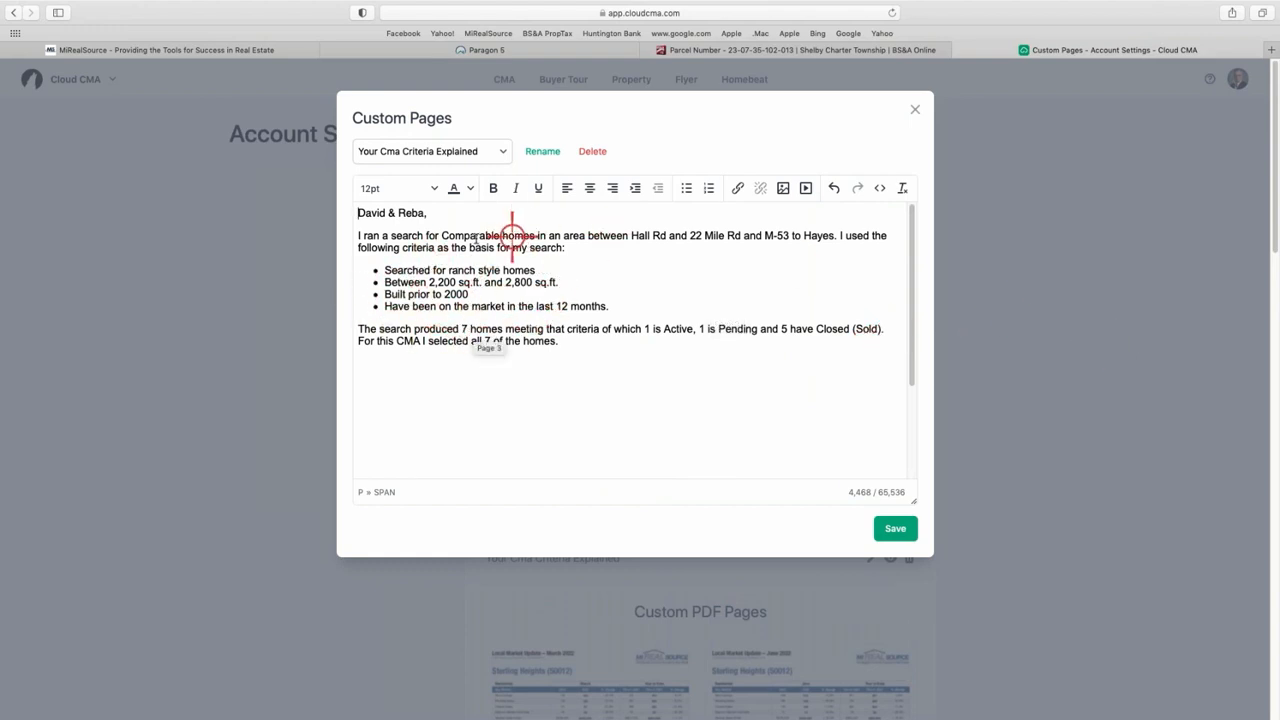
click(895, 530)
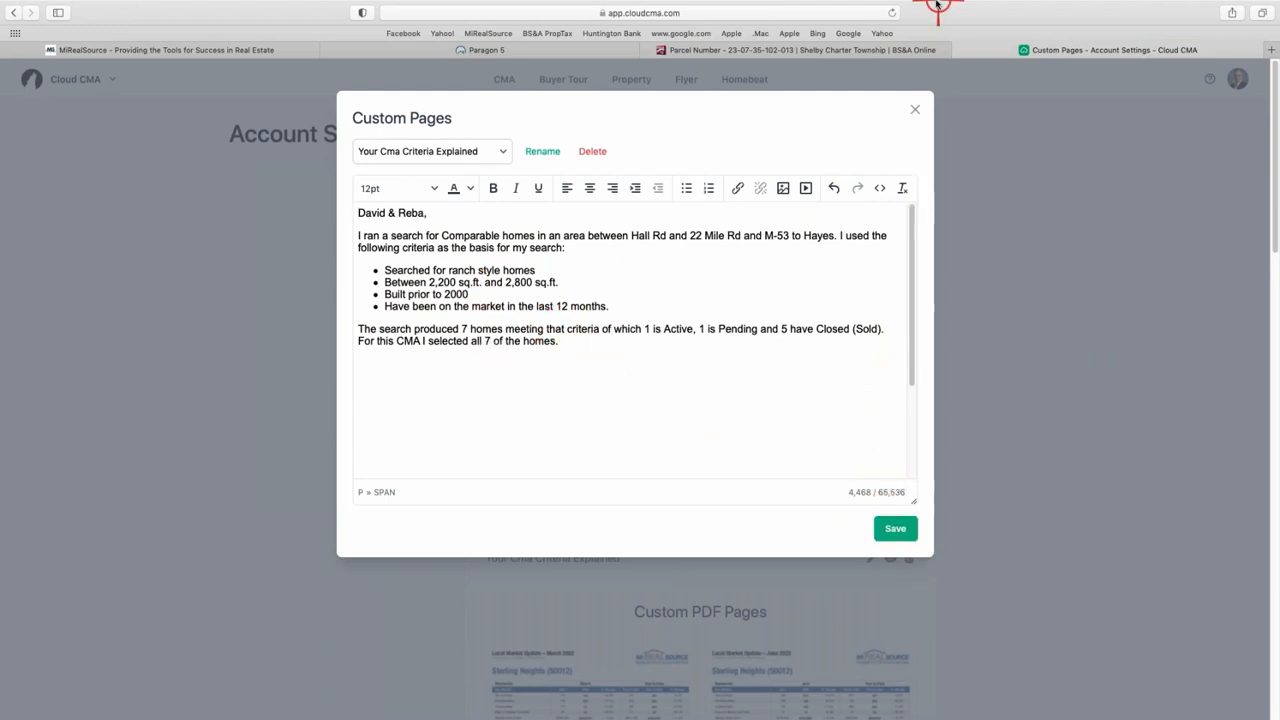
click(914, 110)
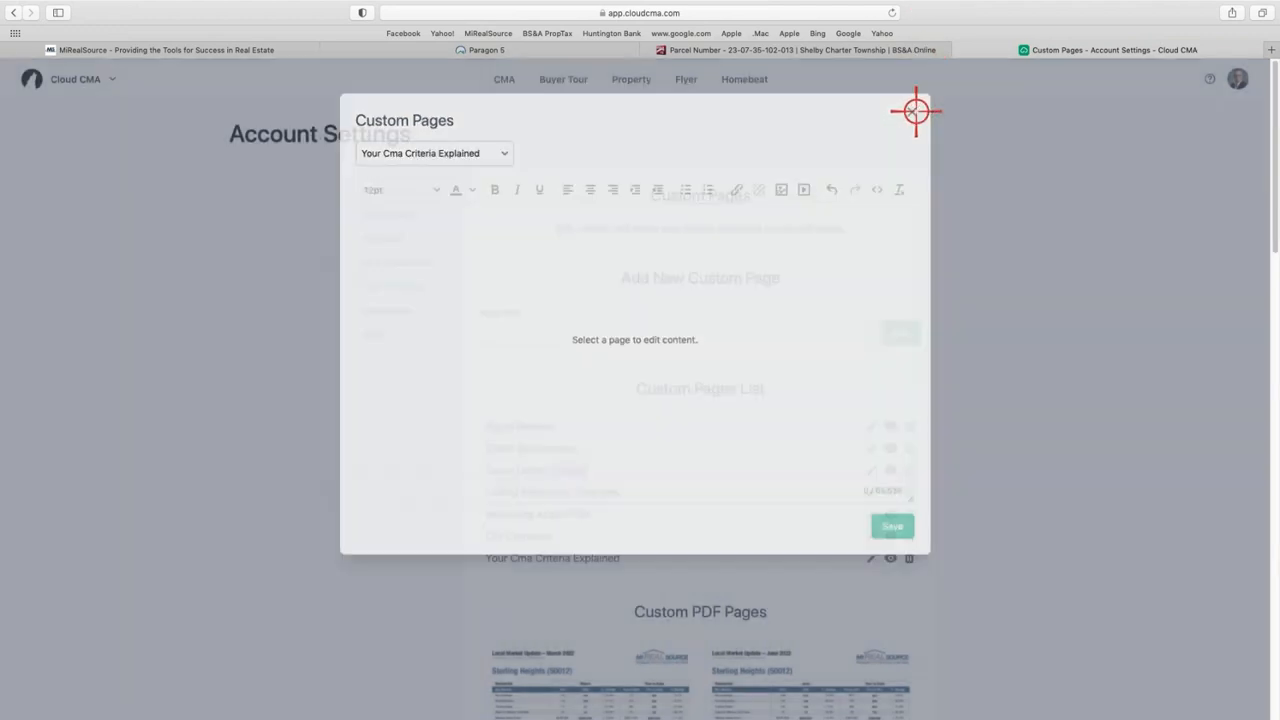
- Browse the Custom PDF Pages thumbnails down to Mkt.Stat.-Shelby_Dec22.pdf and right-click a PDF
scroll(1043, 492, down, 3)
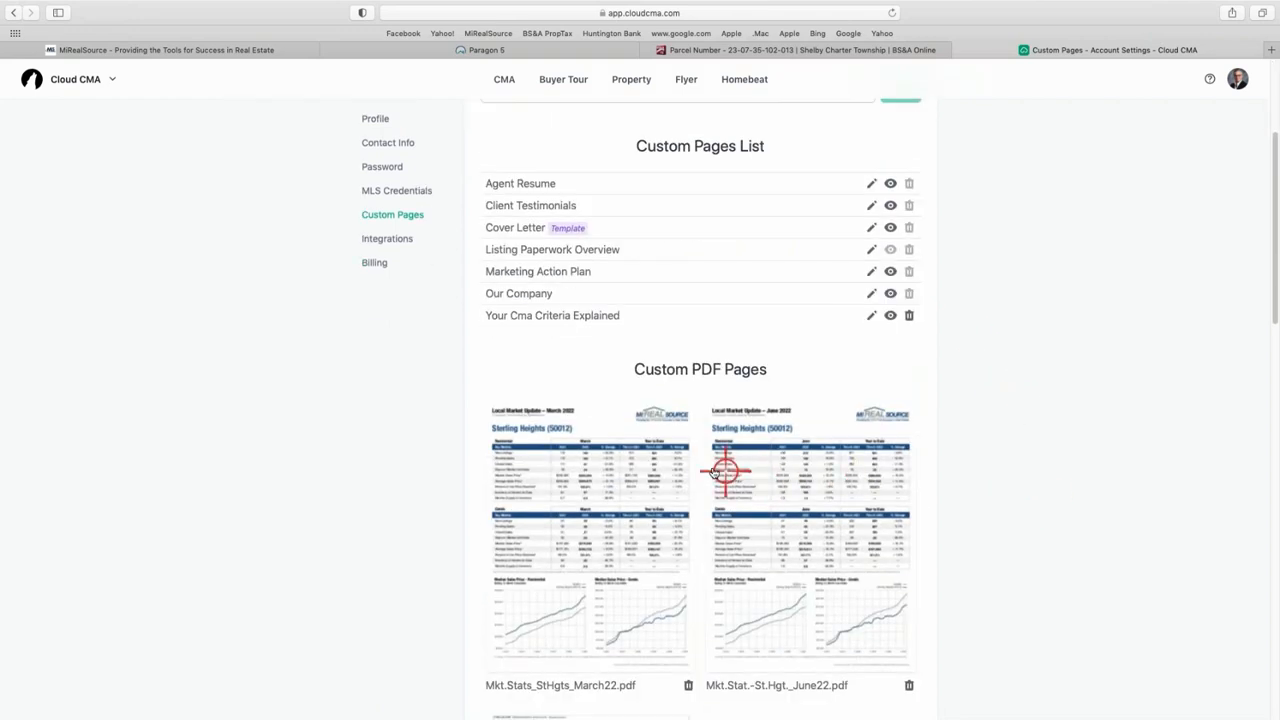
scroll(722, 470, down, 2)
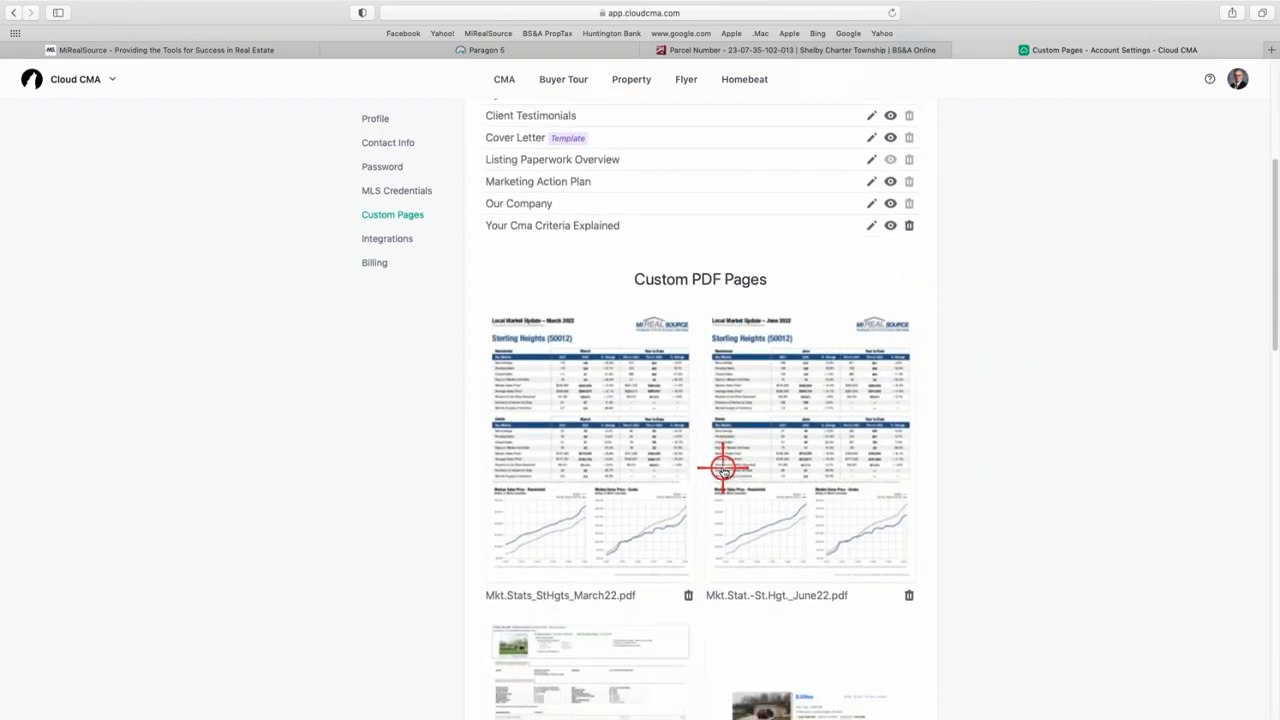
scroll(722, 470, down, 2)
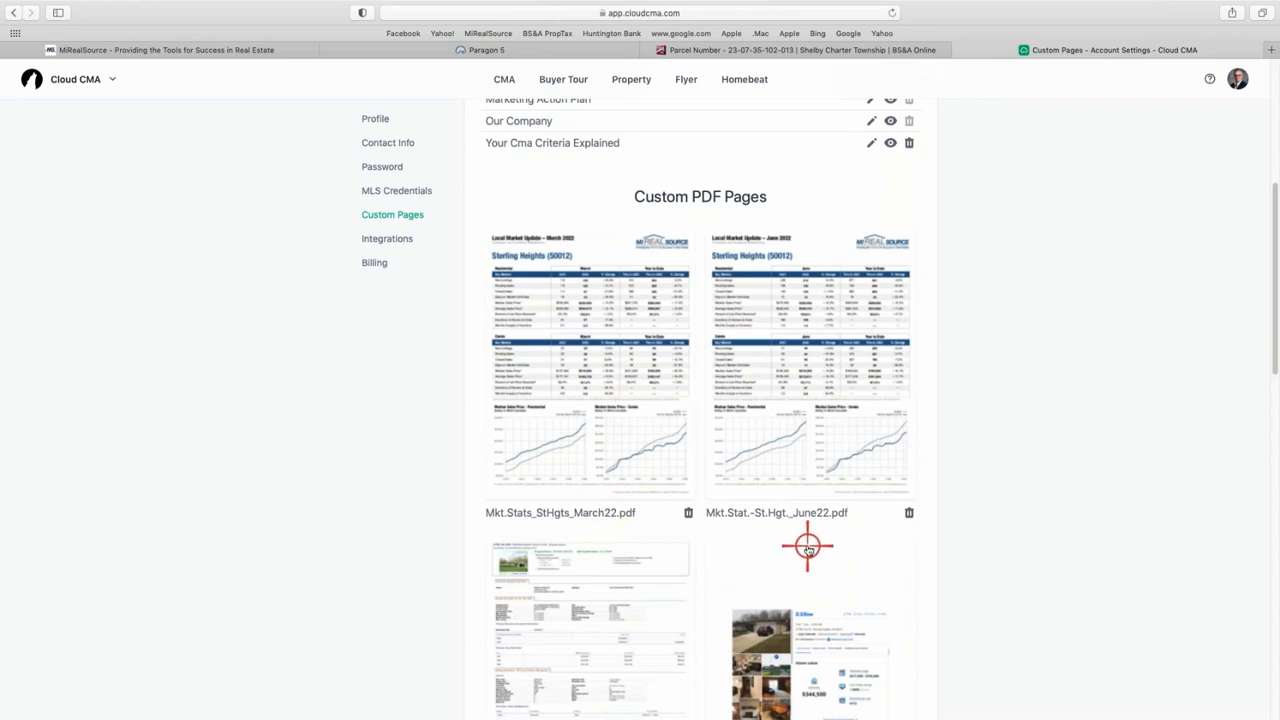
scroll(766, 512, down, 5)
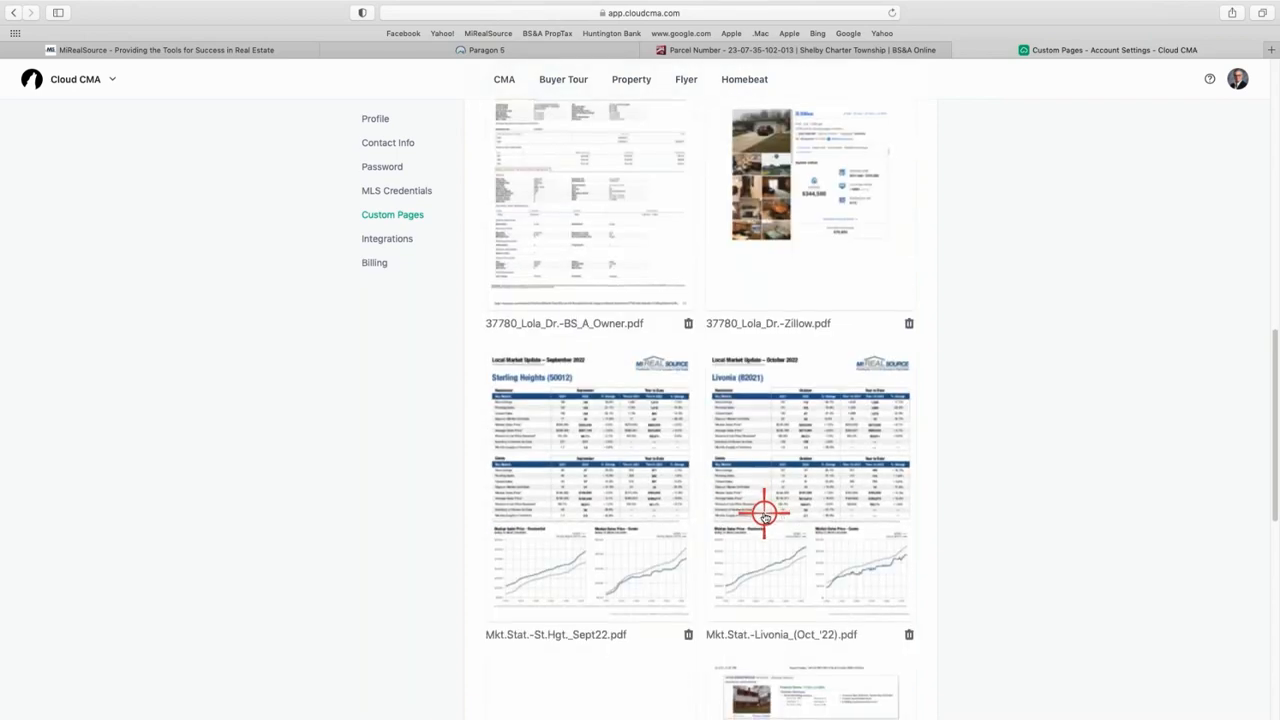
scroll(763, 515, down, 1)
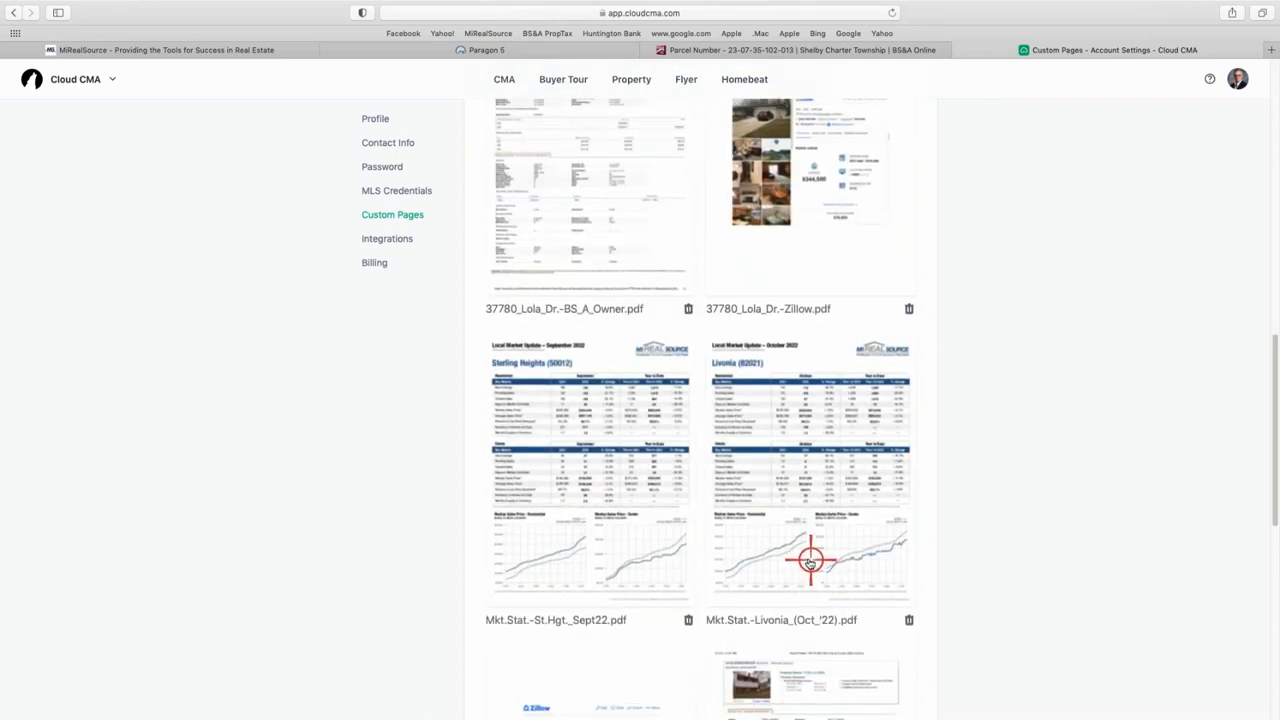
scroll(810, 558, up, 1)
scroll(808, 556, down, 4)
scroll(808, 553, down, 3)
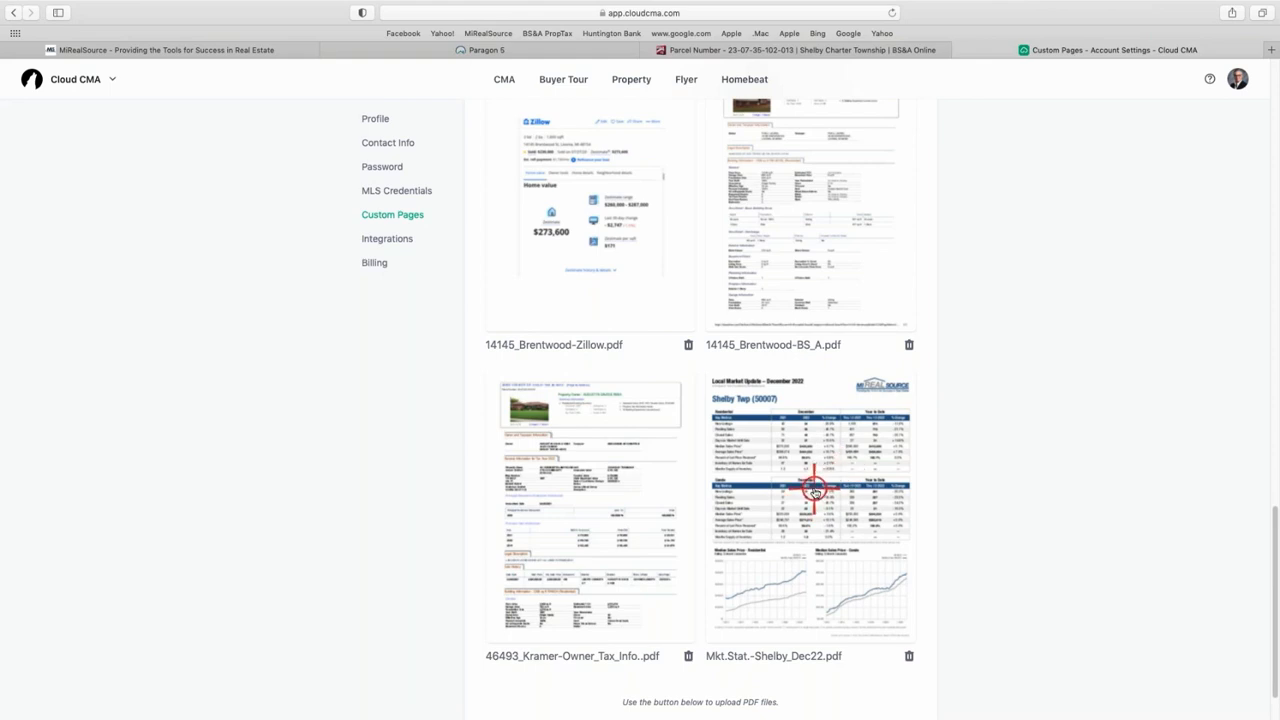
scroll(815, 490, up, 3)
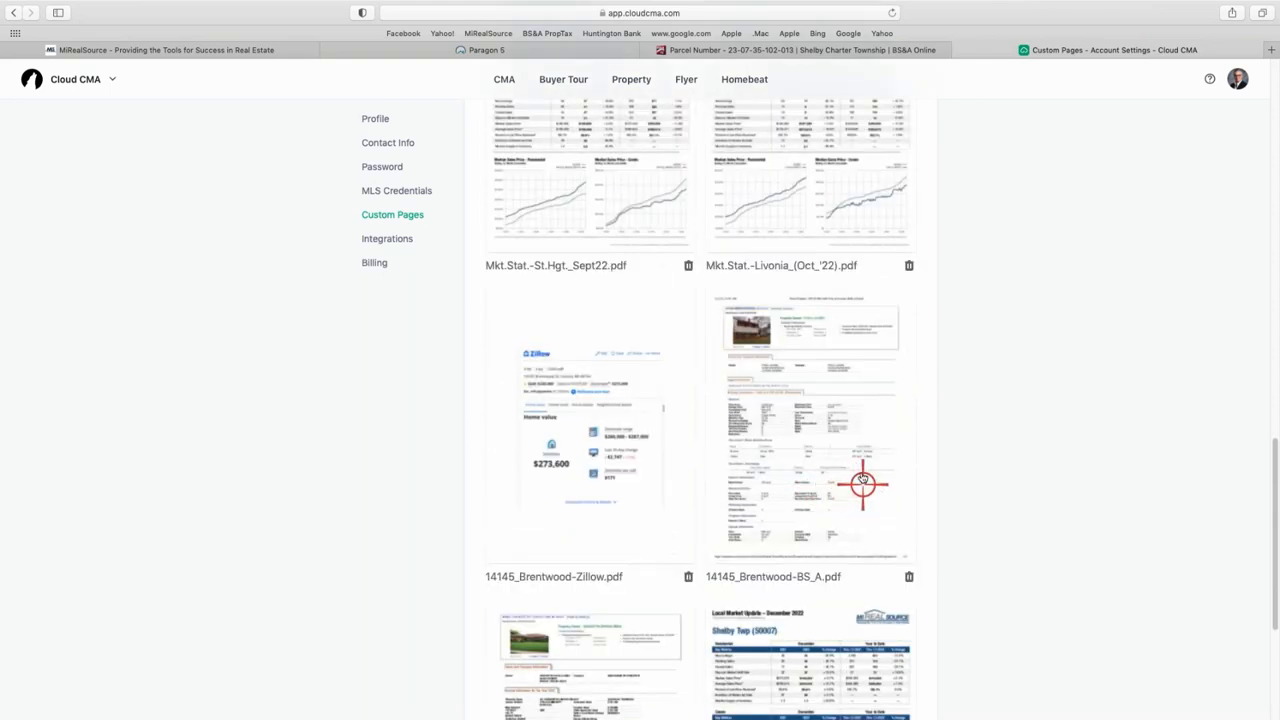
scroll(812, 503, down, 1)
scroll(800, 560, down, 1)
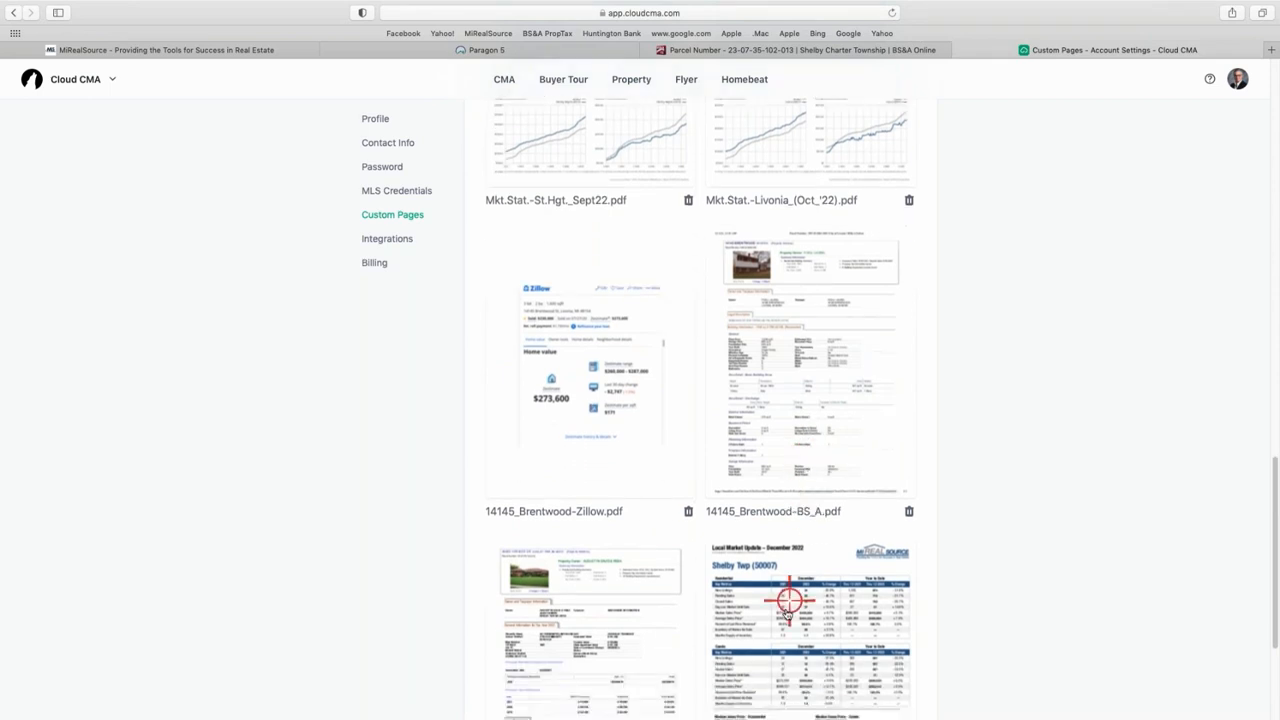
scroll(629, 689, down, 1)
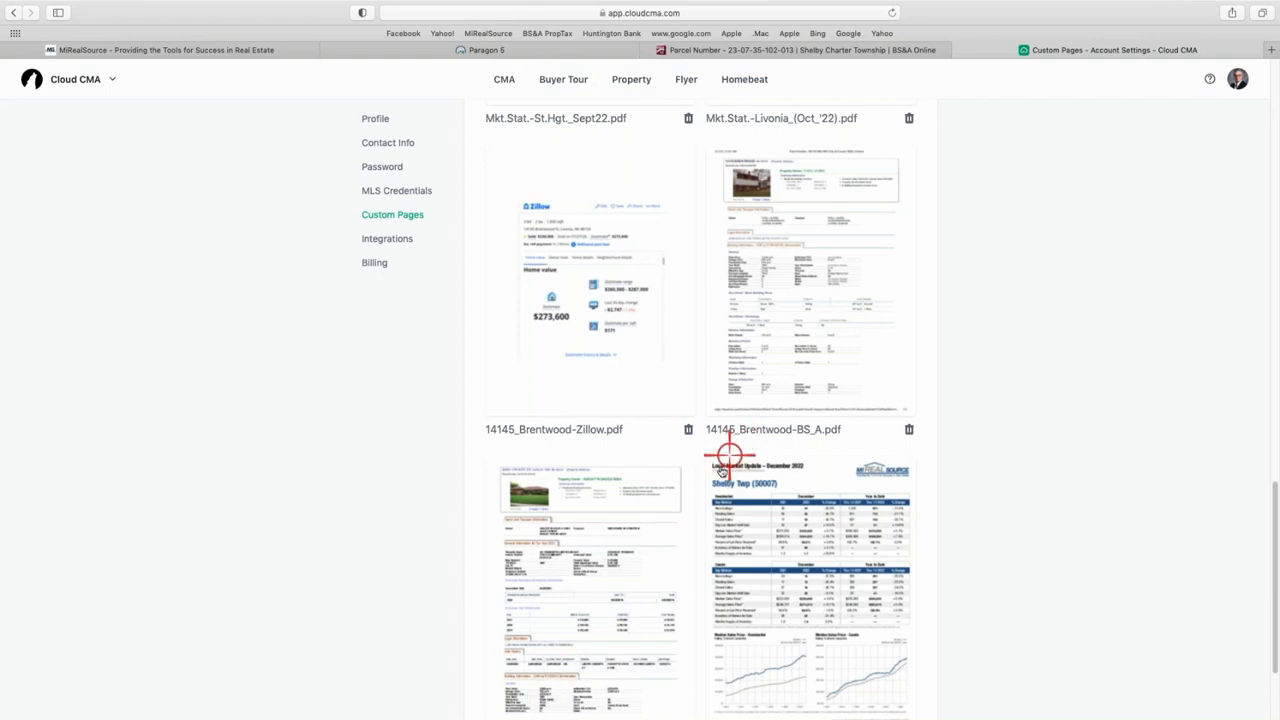
right_click(659, 521)
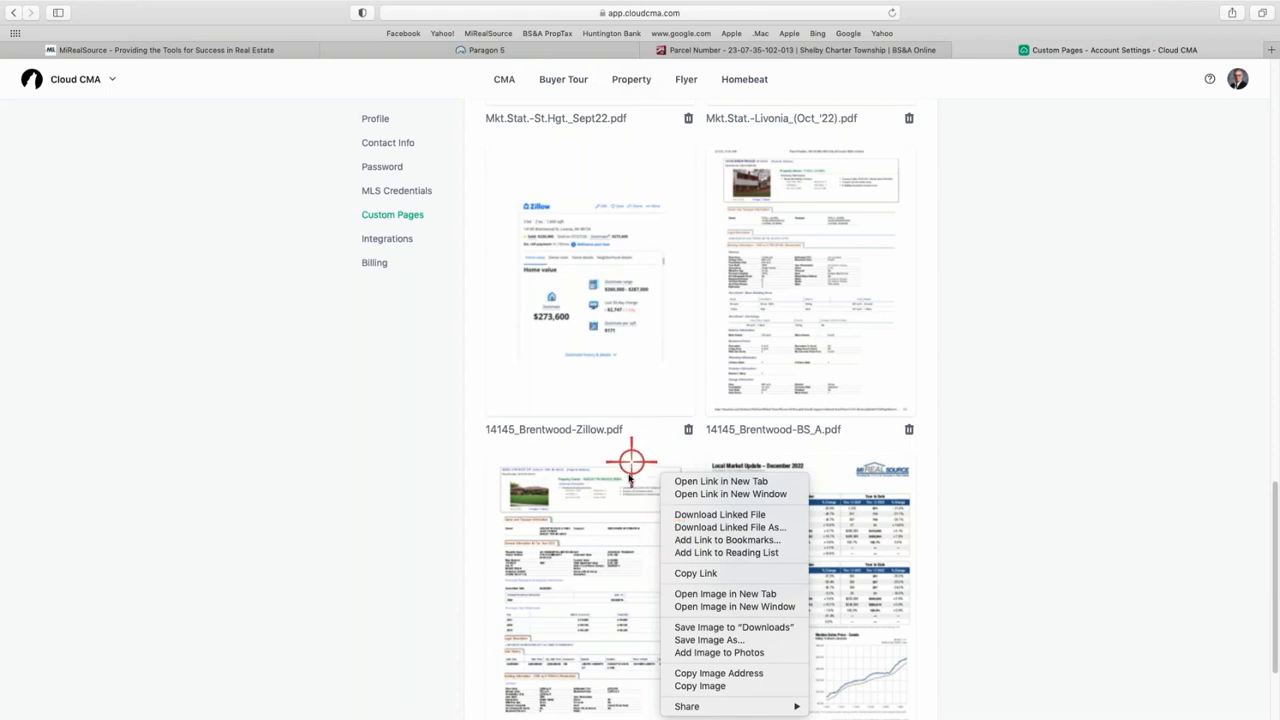
key(ctrl+Up)
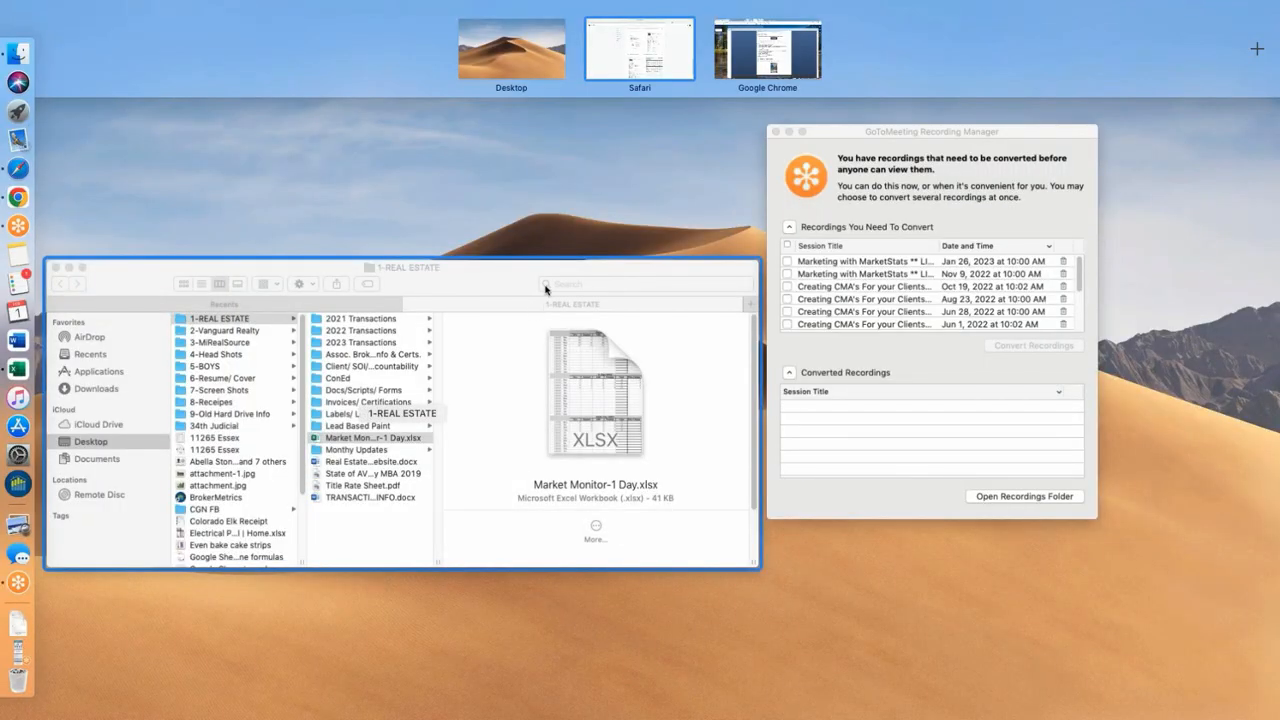
- In Finder, open 3-MiRealSource > MiRS | CMA Class Prop. Info. and preview the Zillow PDF
drag(490, 280, 435, 330)
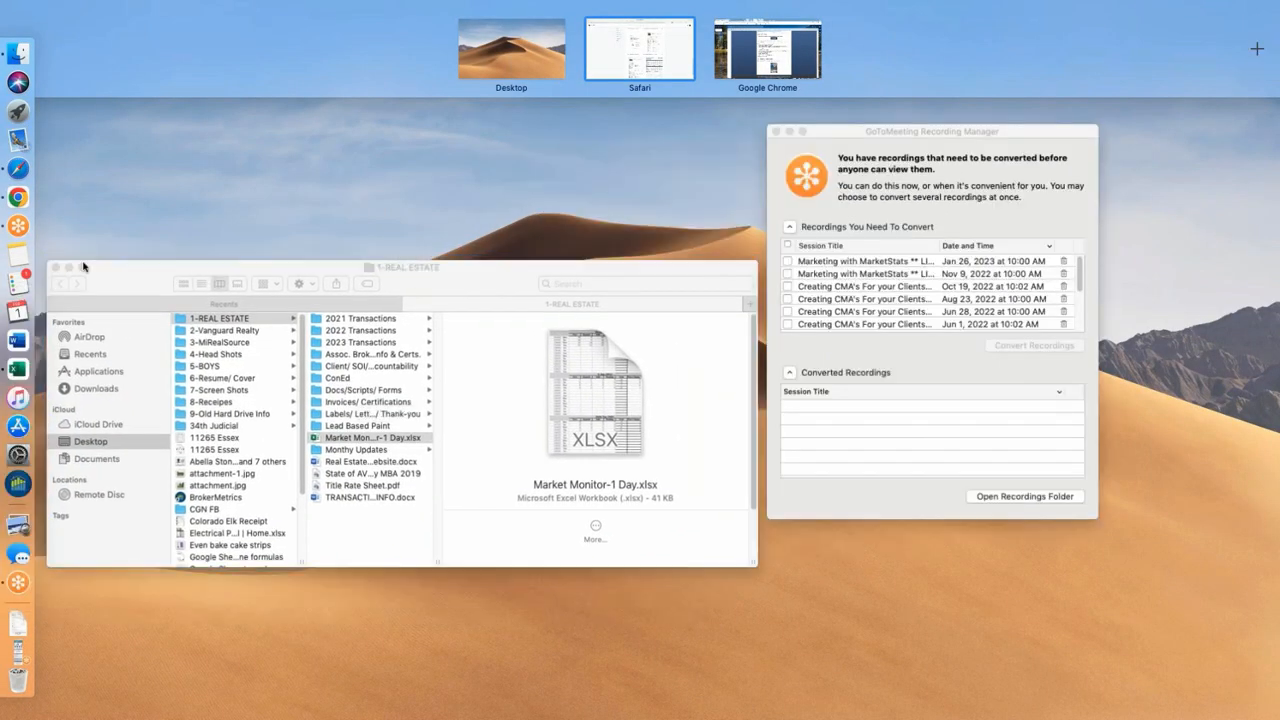
click(110, 274)
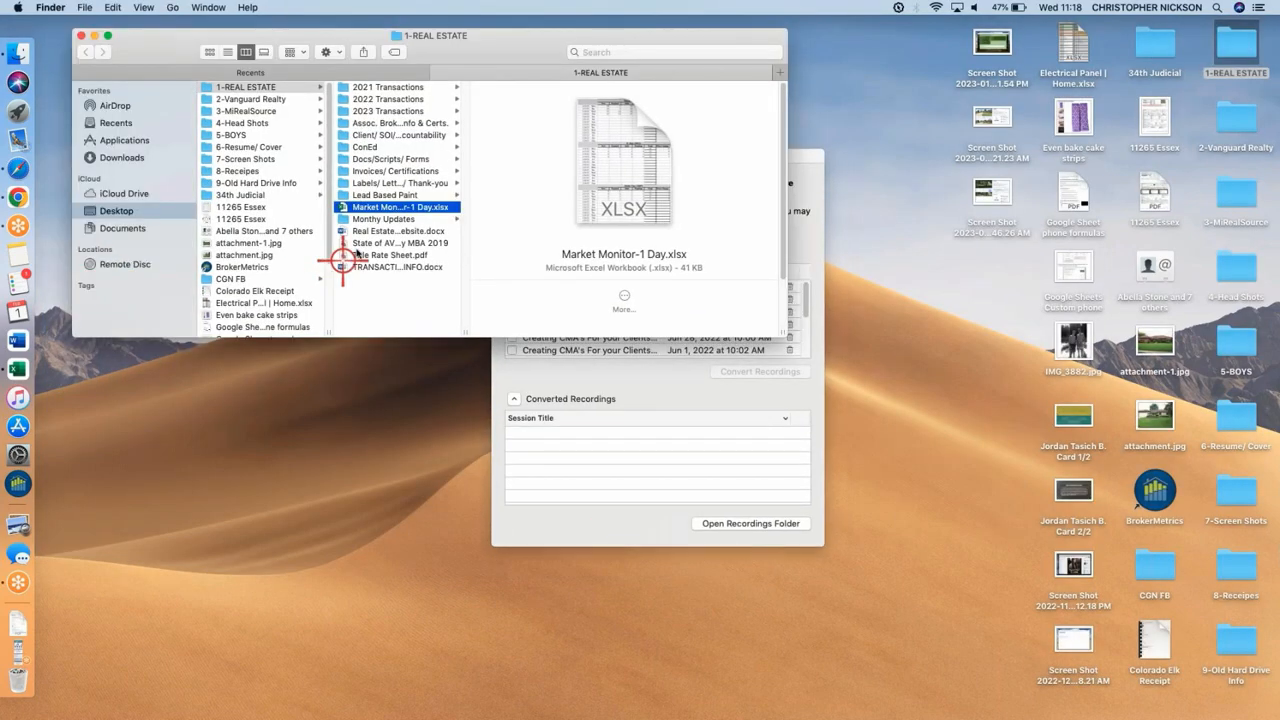
click(258, 111)
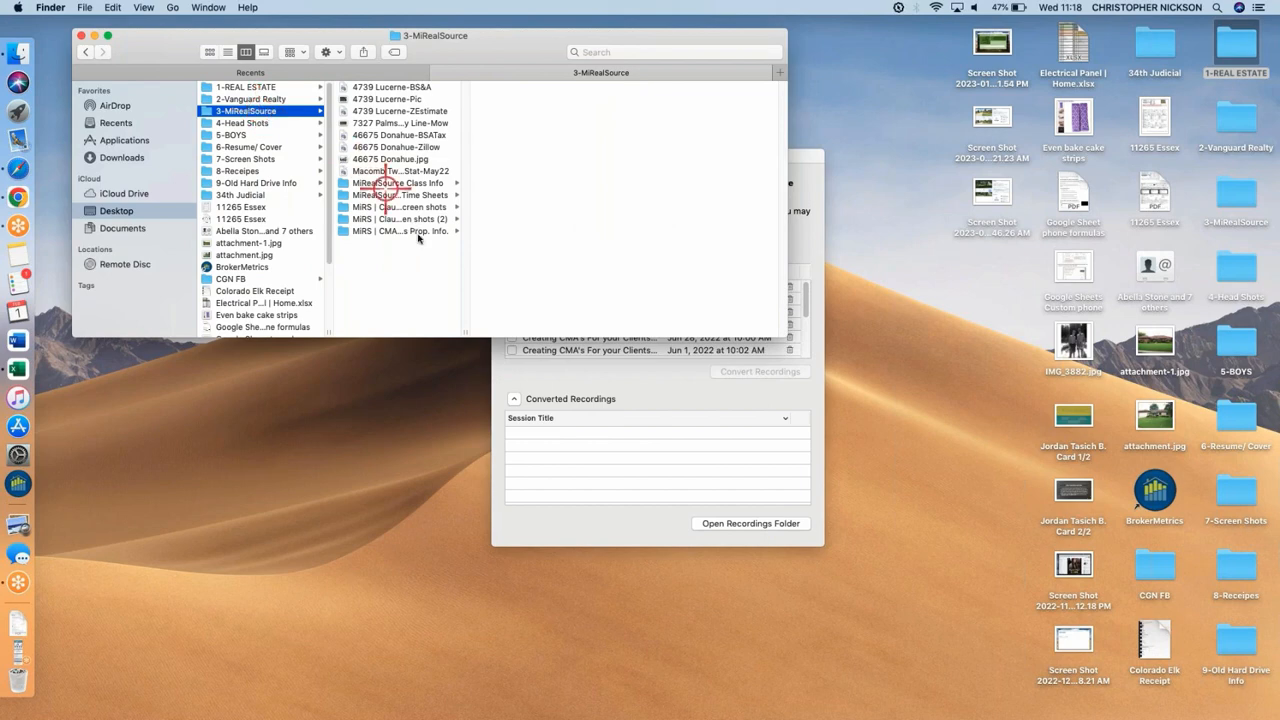
click(417, 231)
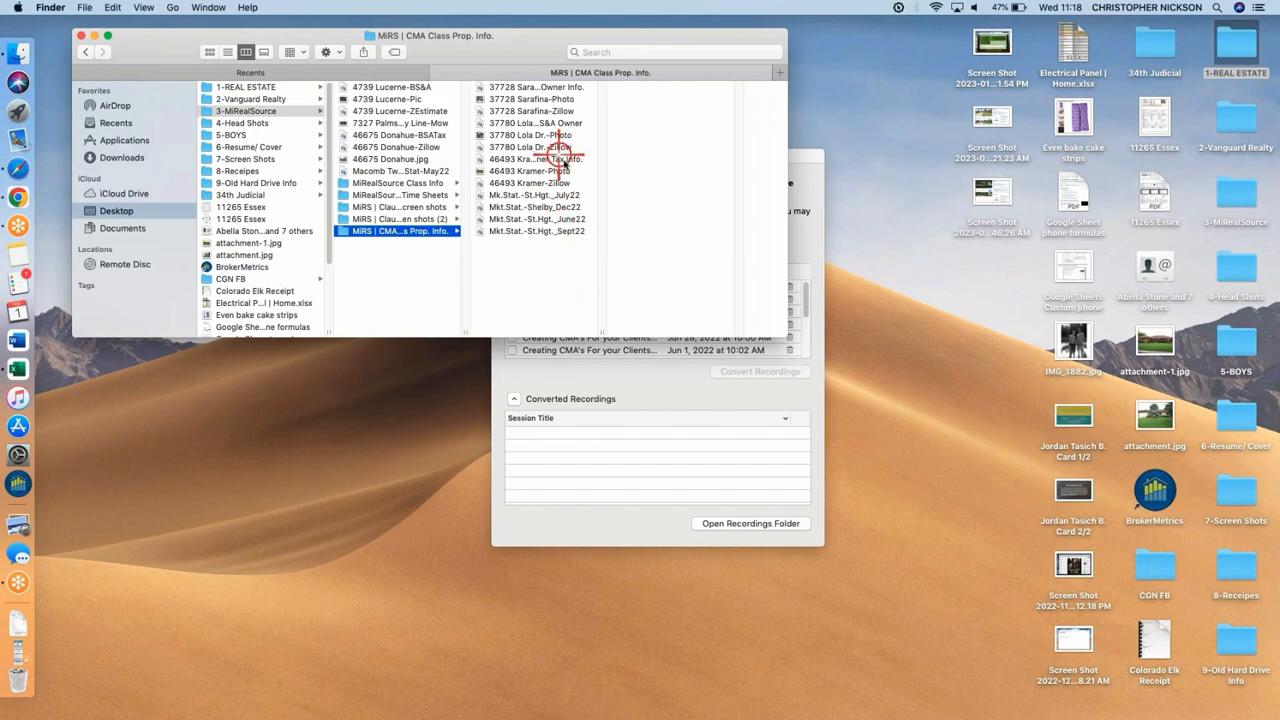
click(545, 183)
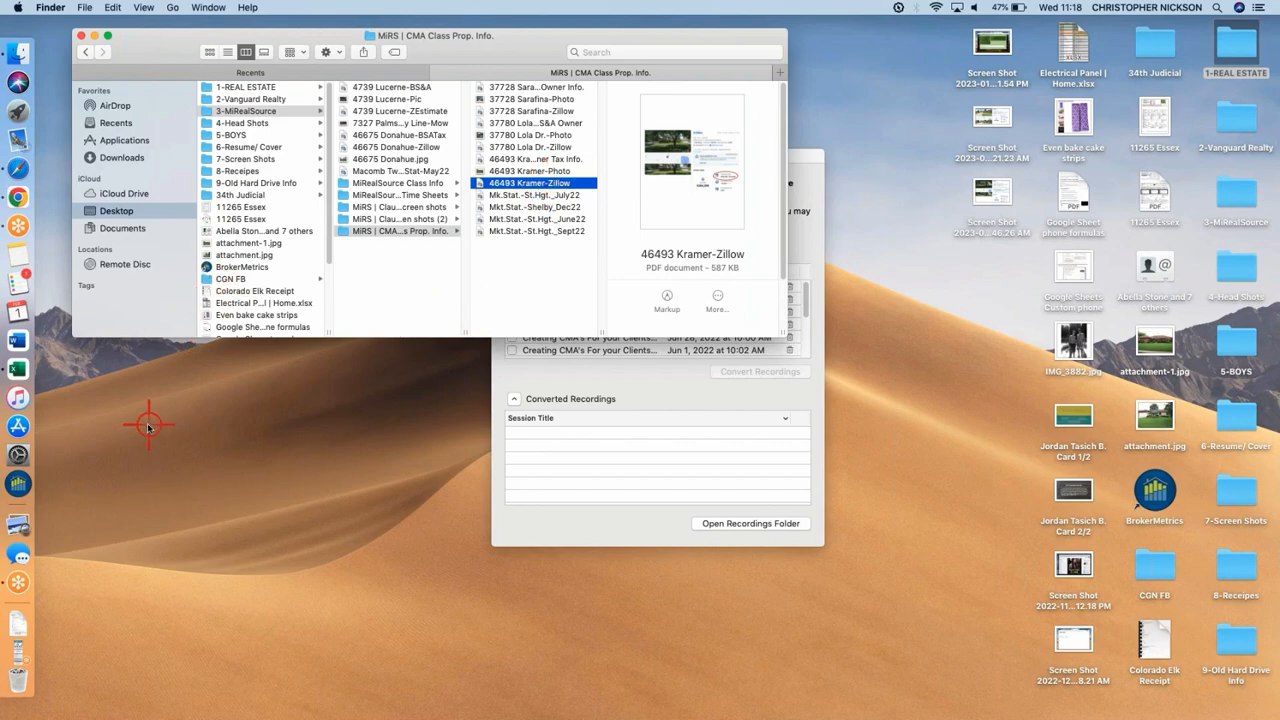
- Switch to the Gmail webinar window, then back to Safari's Cloud CMA custom pages
key(ctrl+Up)
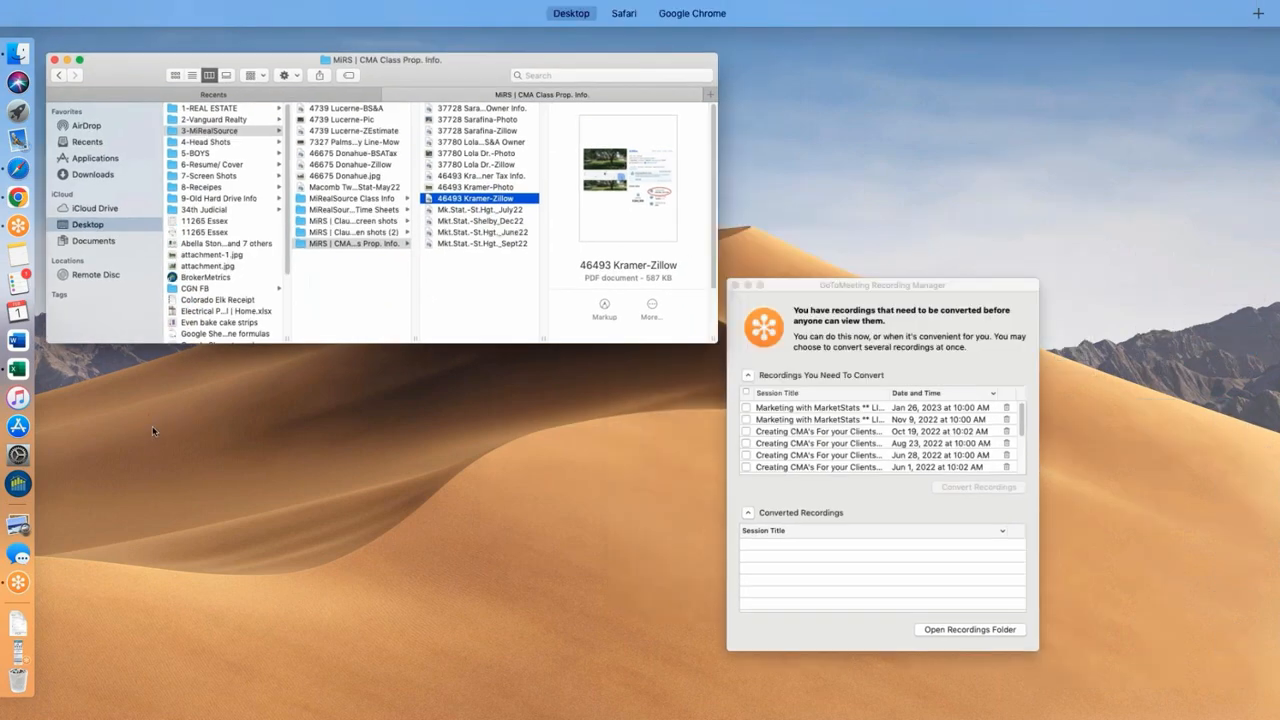
mouse_move(690, 14)
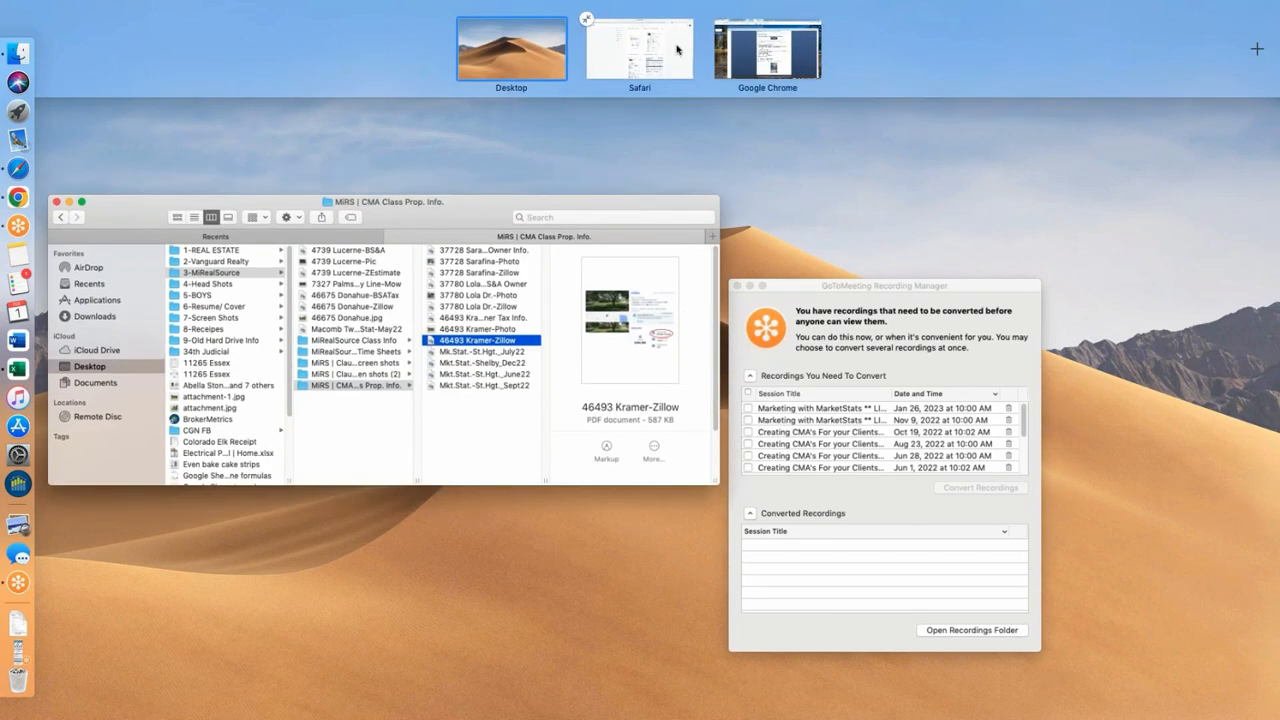
click(741, 48)
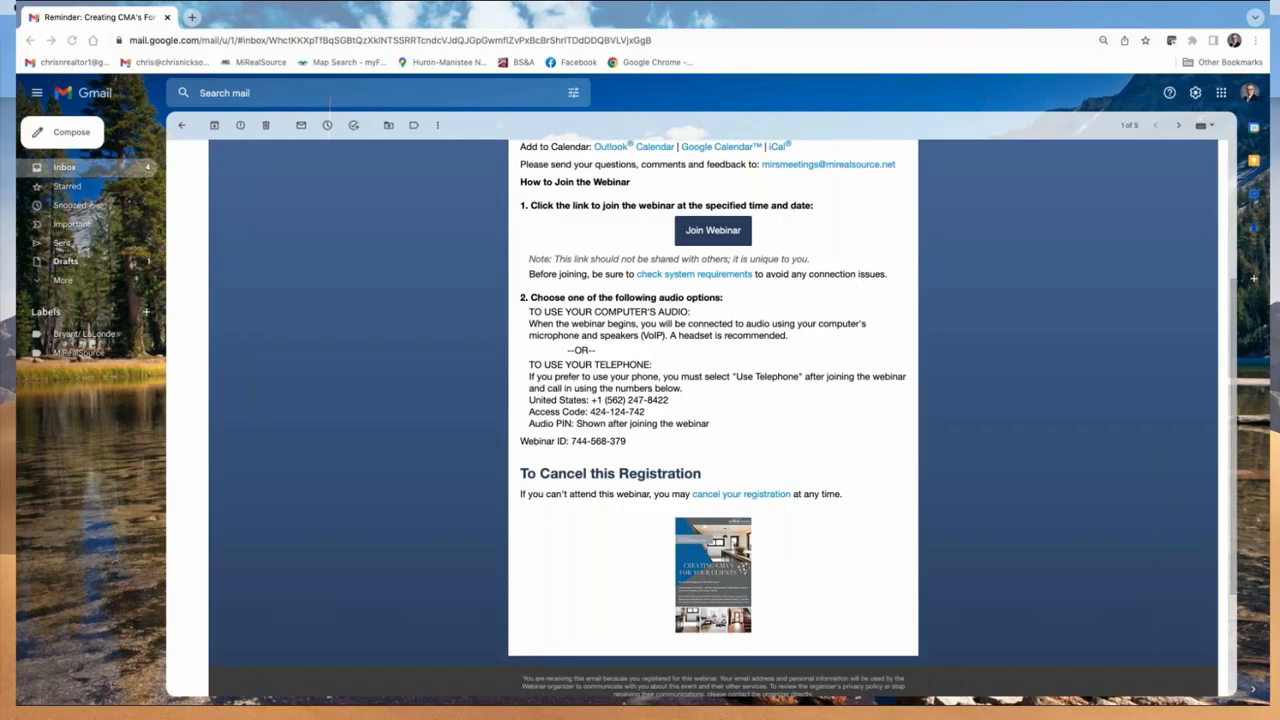
key(ctrl+Up)
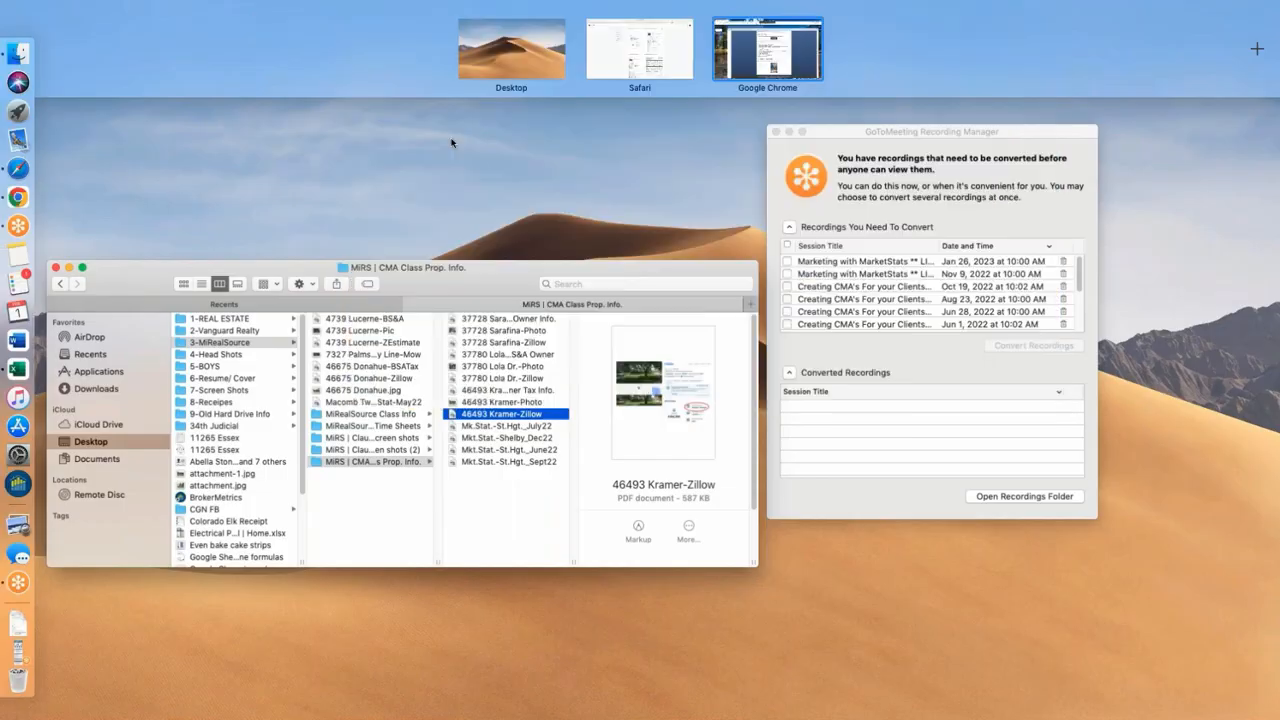
click(670, 55)
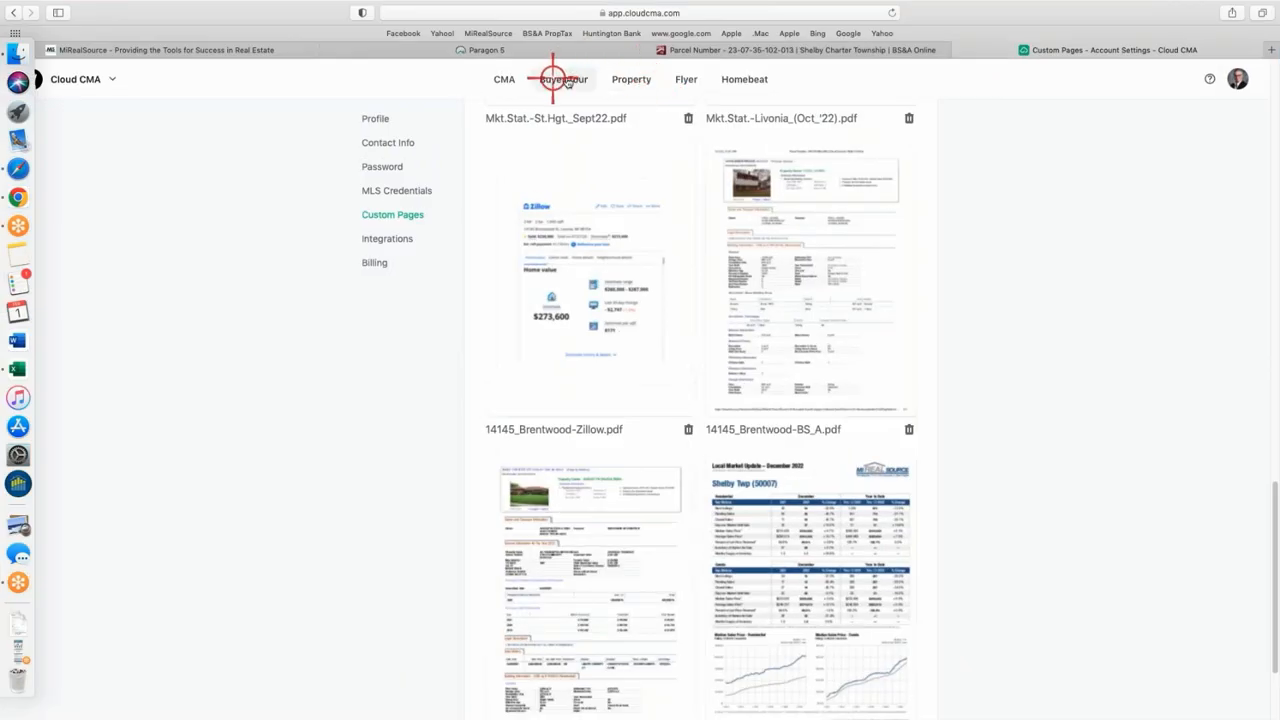
scroll(986, 243, down, 3)
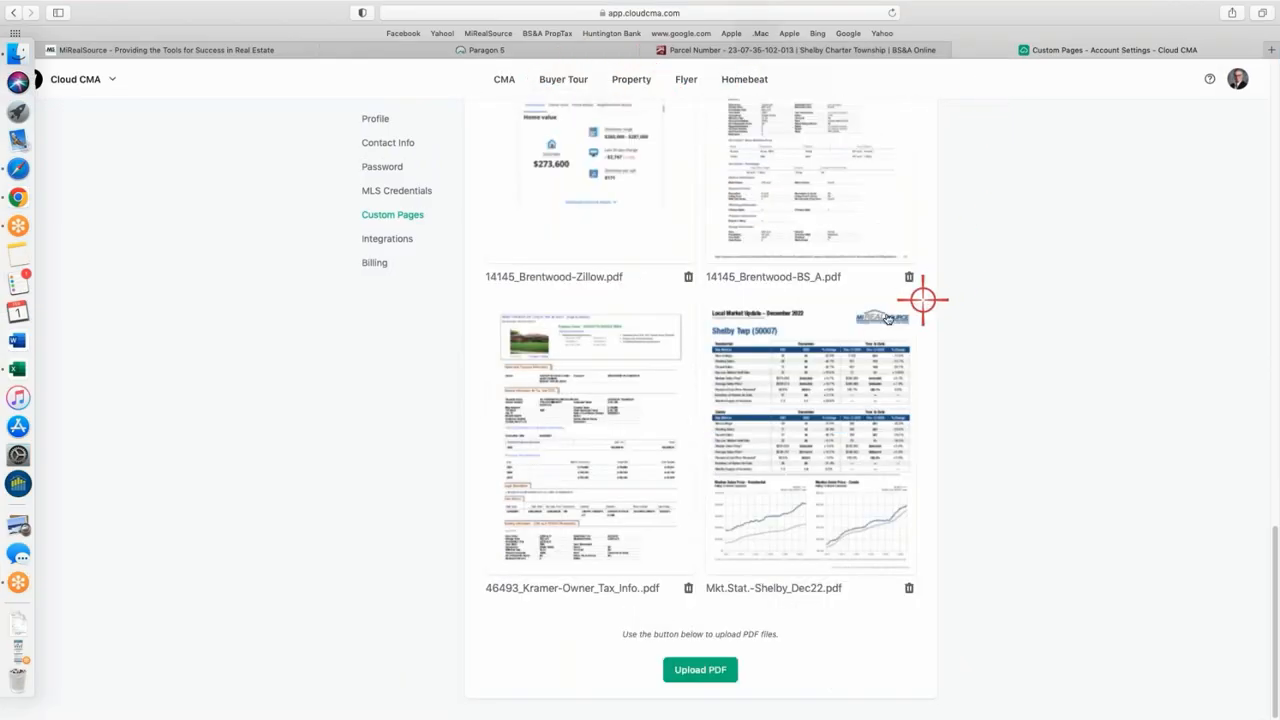
scroll(903, 310, up, 8)
scroll(915, 423, down, 7)
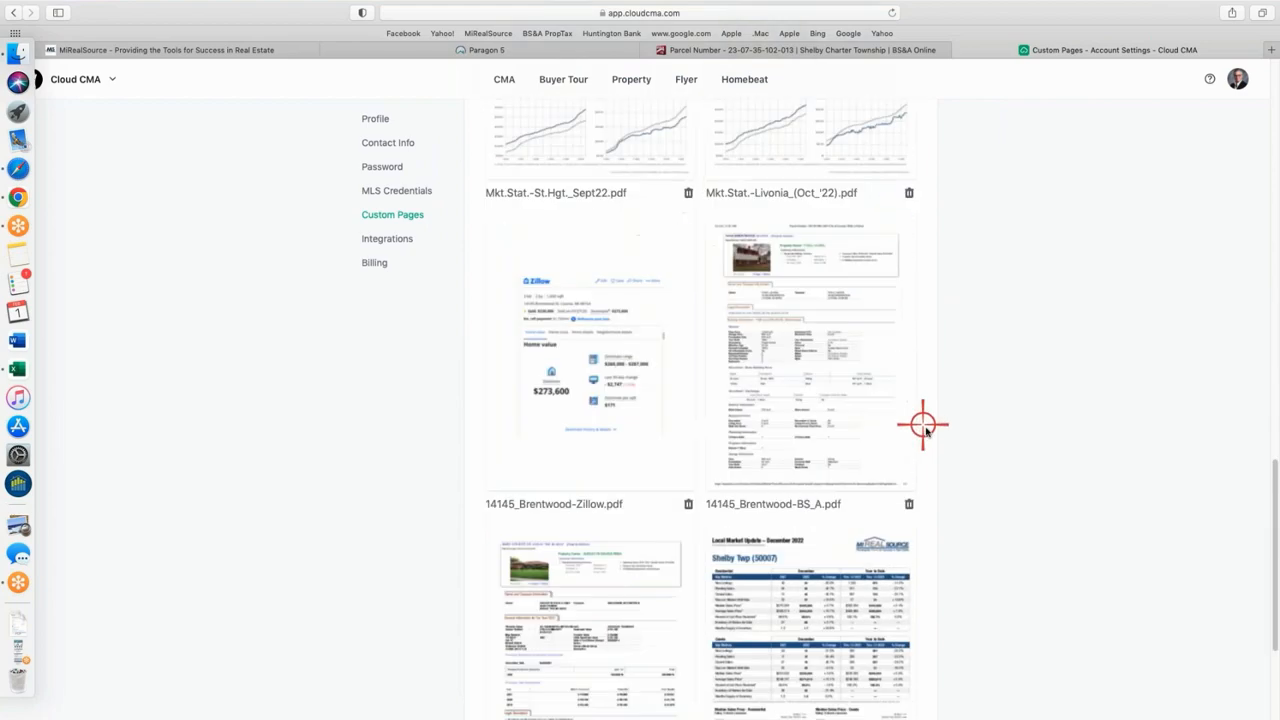
scroll(828, 537, down, 2)
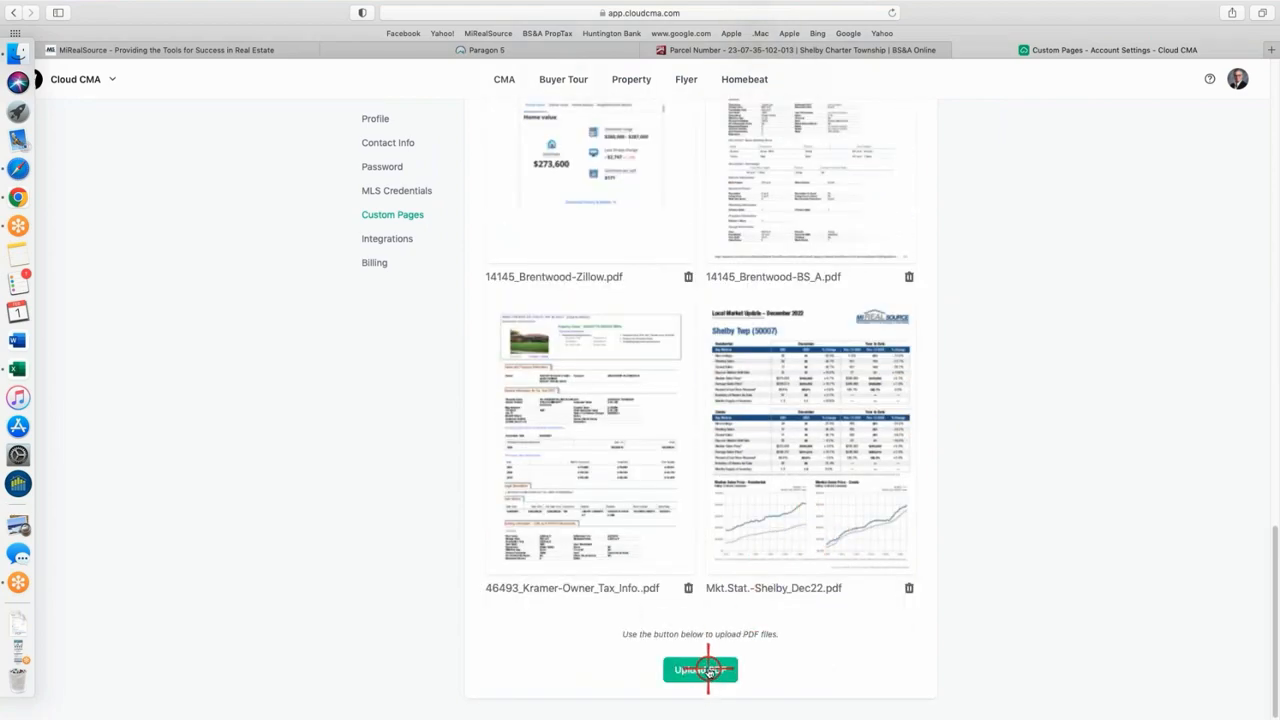
click(708, 672)
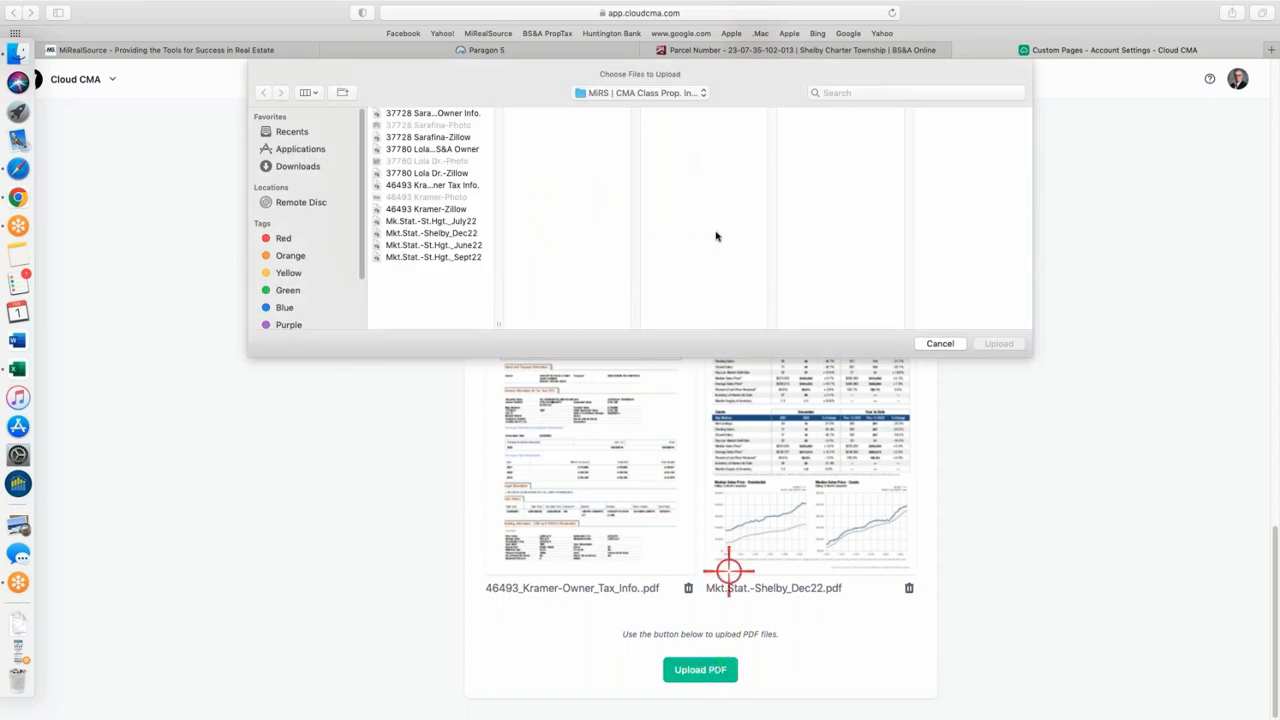
click(452, 209)
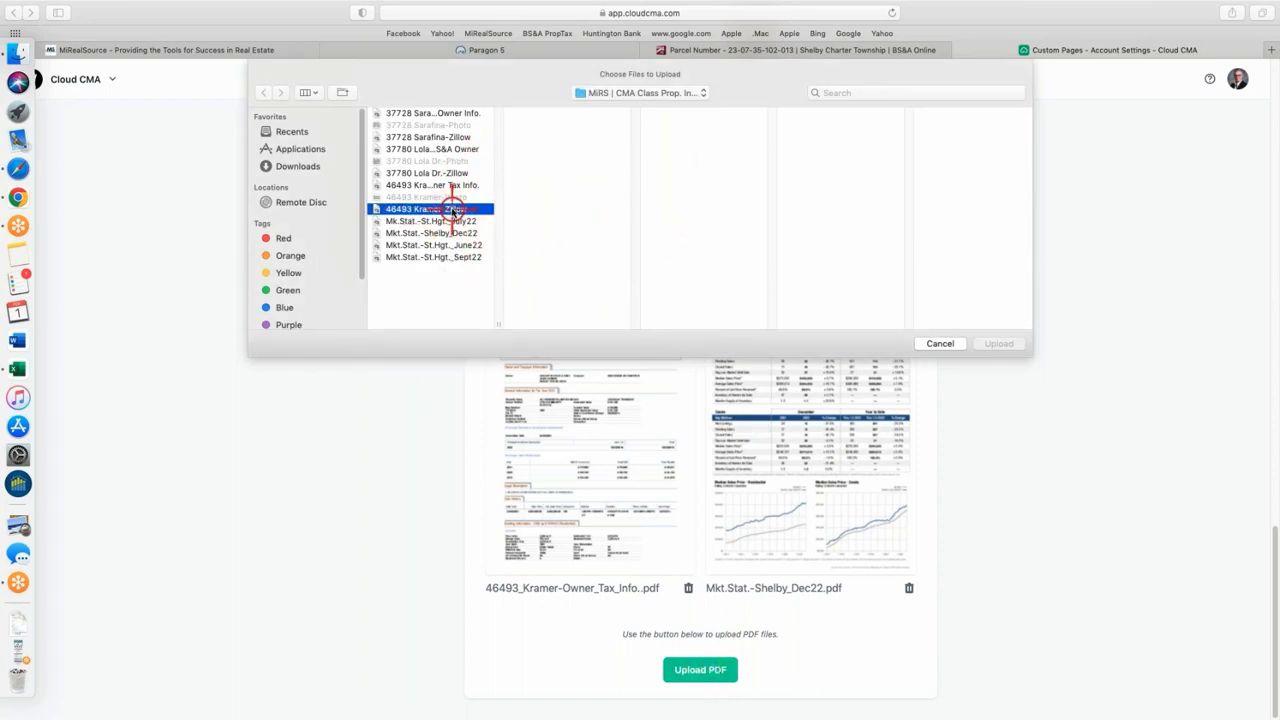
click(1000, 343)
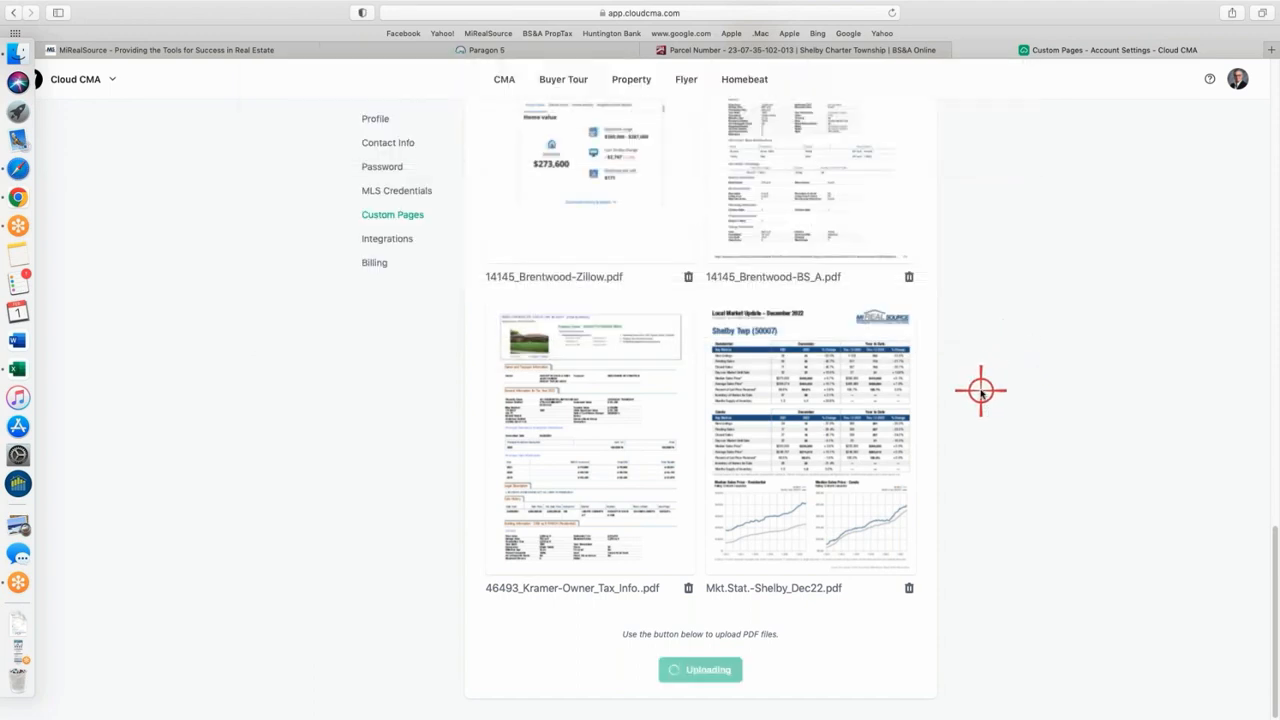
scroll(897, 340, down, 3)
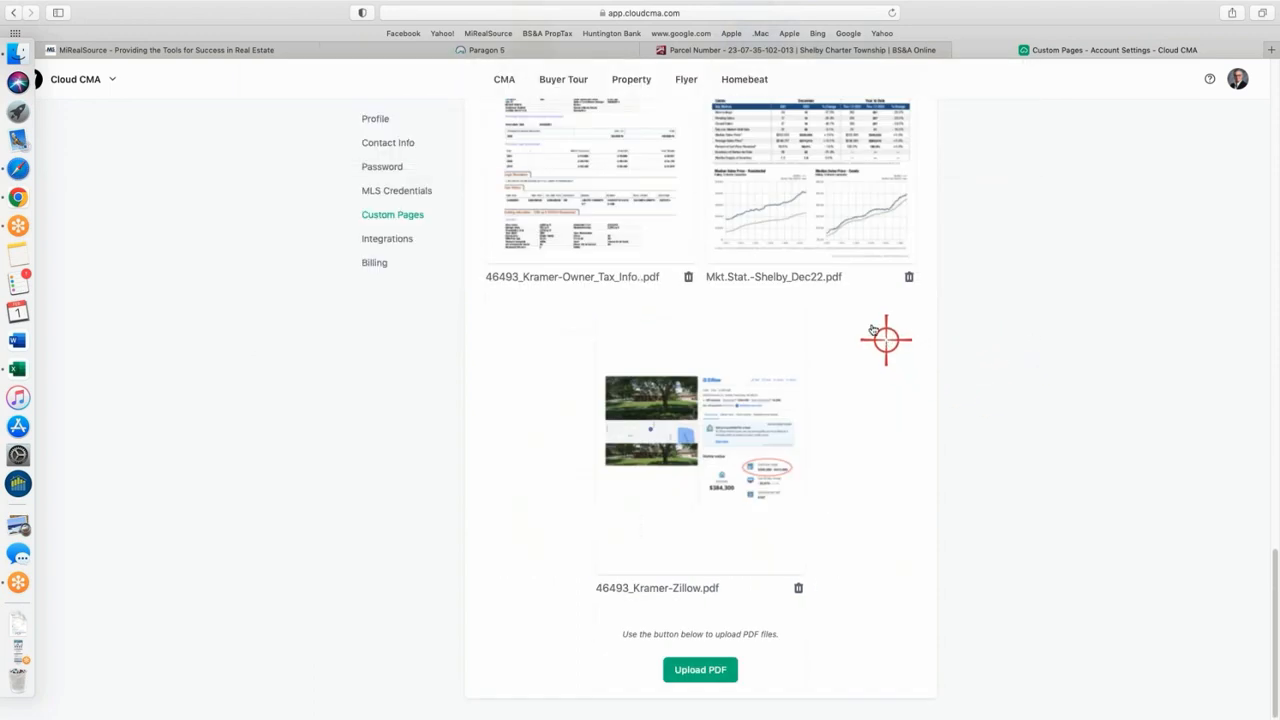
scroll(872, 330, up, 15)
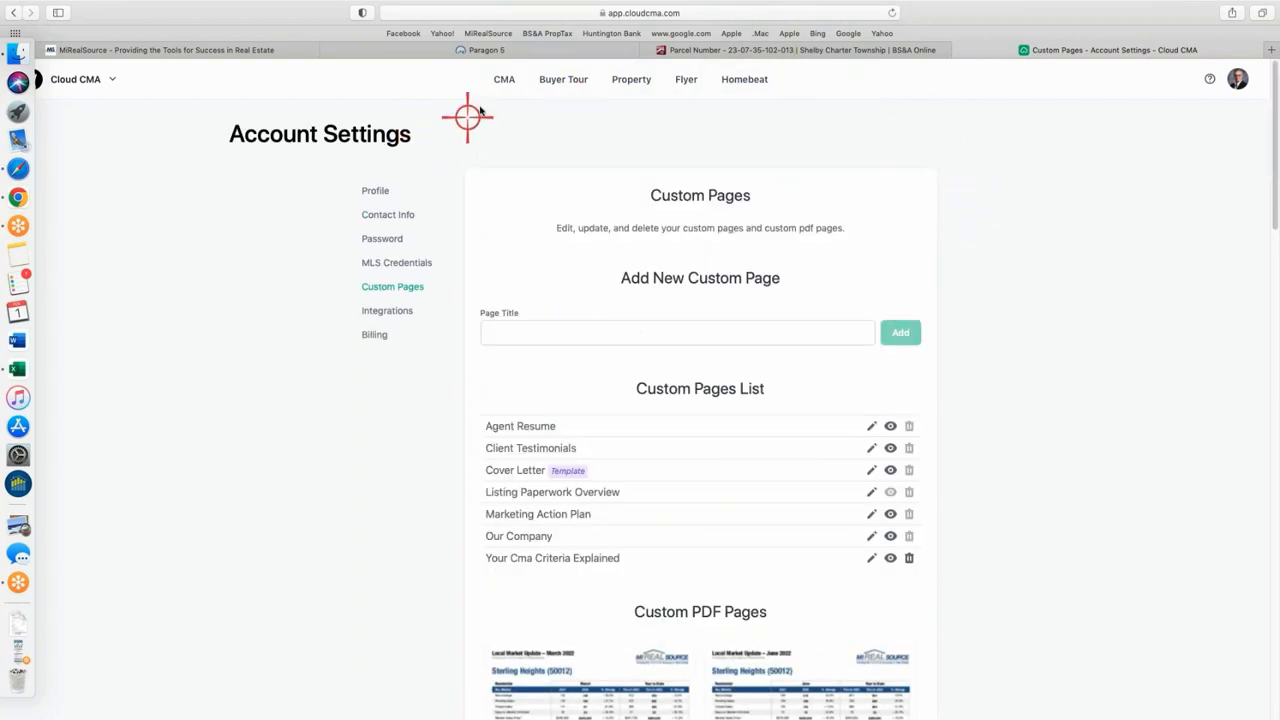
click(507, 79)
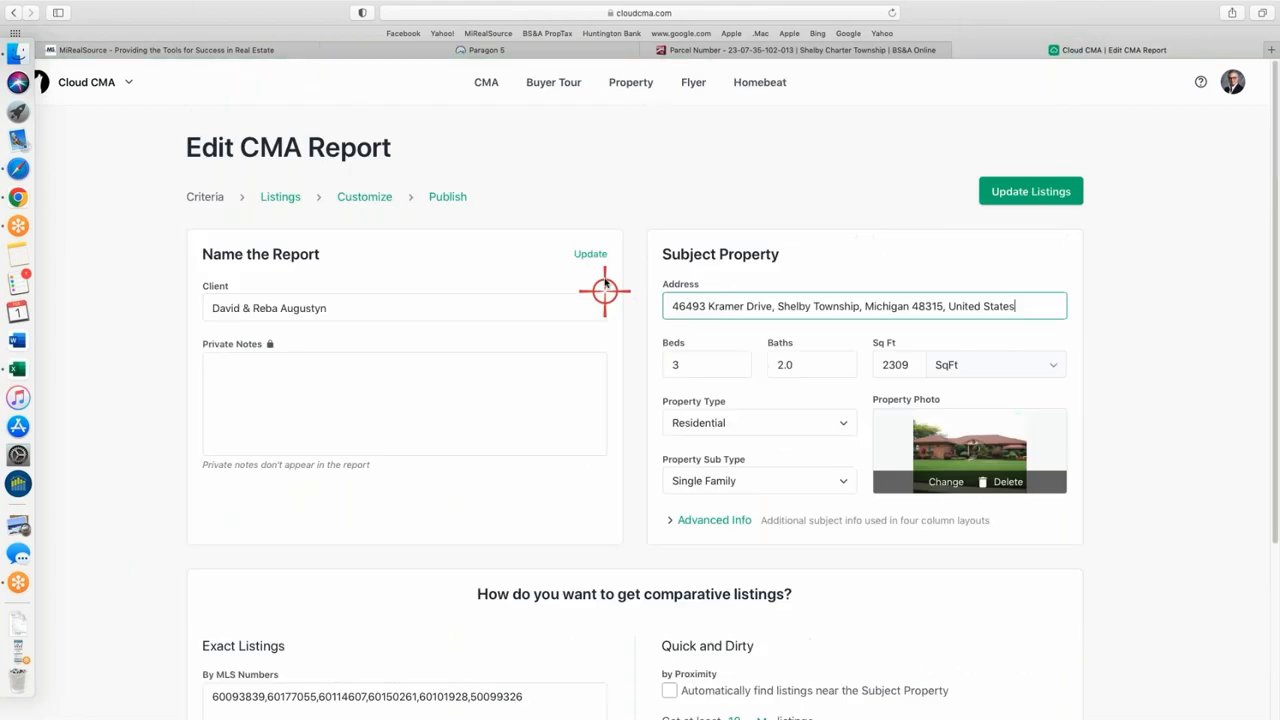
click(367, 197)
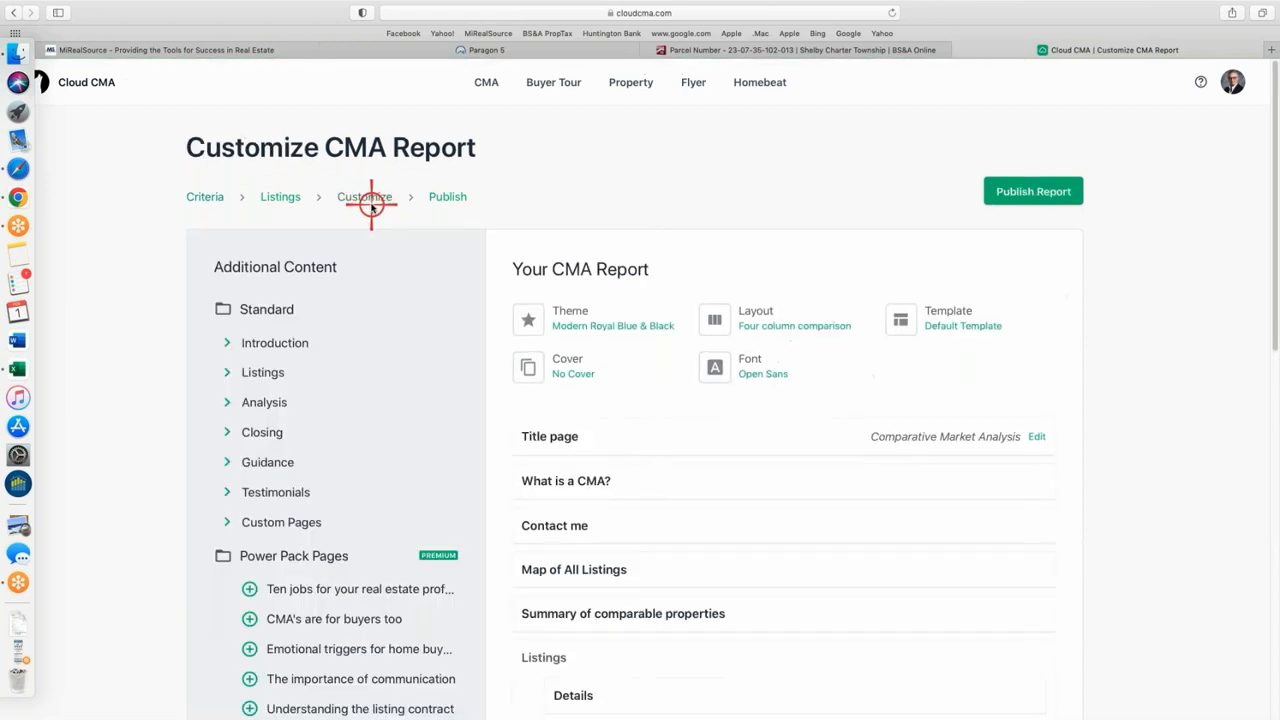
scroll(371, 206, down, 3)
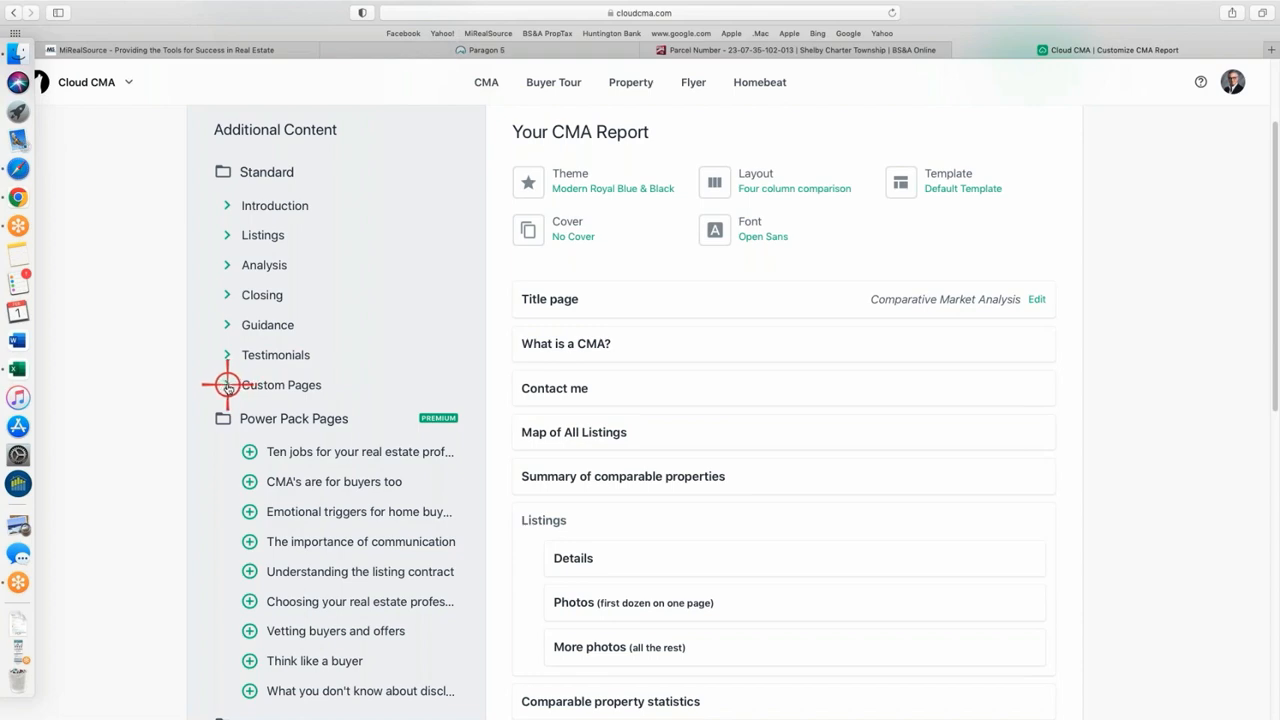
click(227, 385)
scroll(420, 312, down, 7)
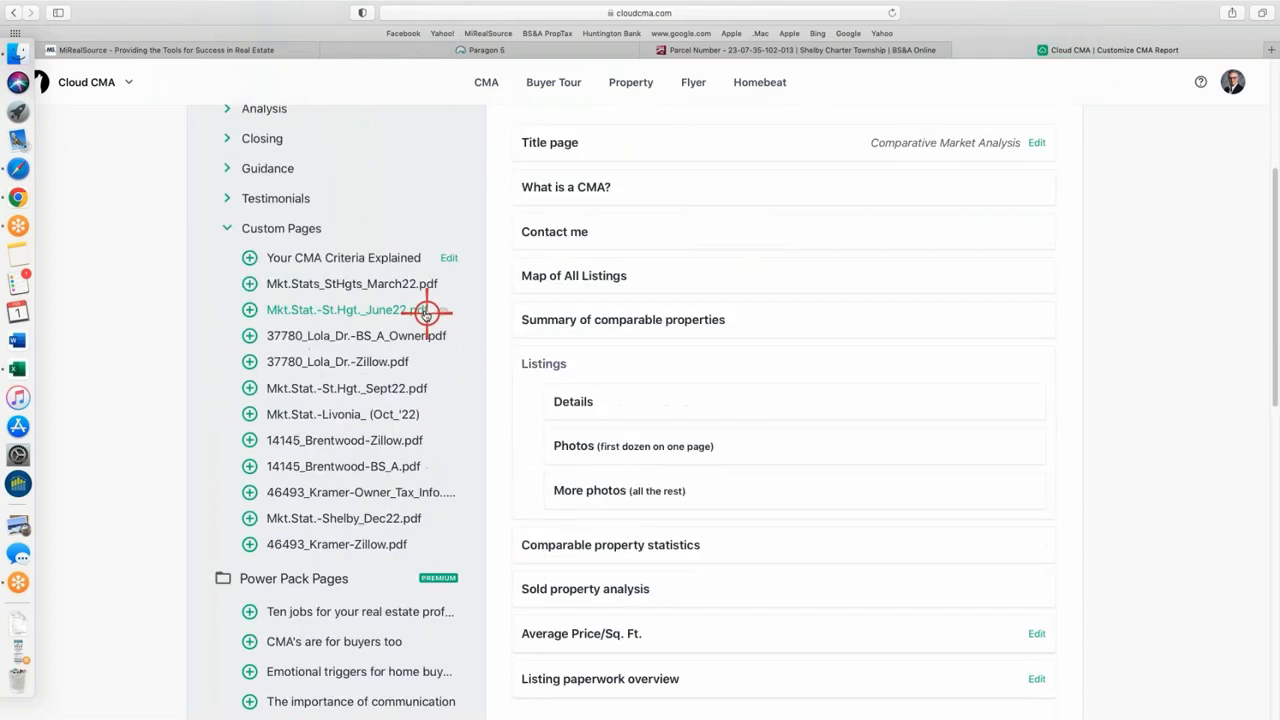
scroll(415, 315, up, 3)
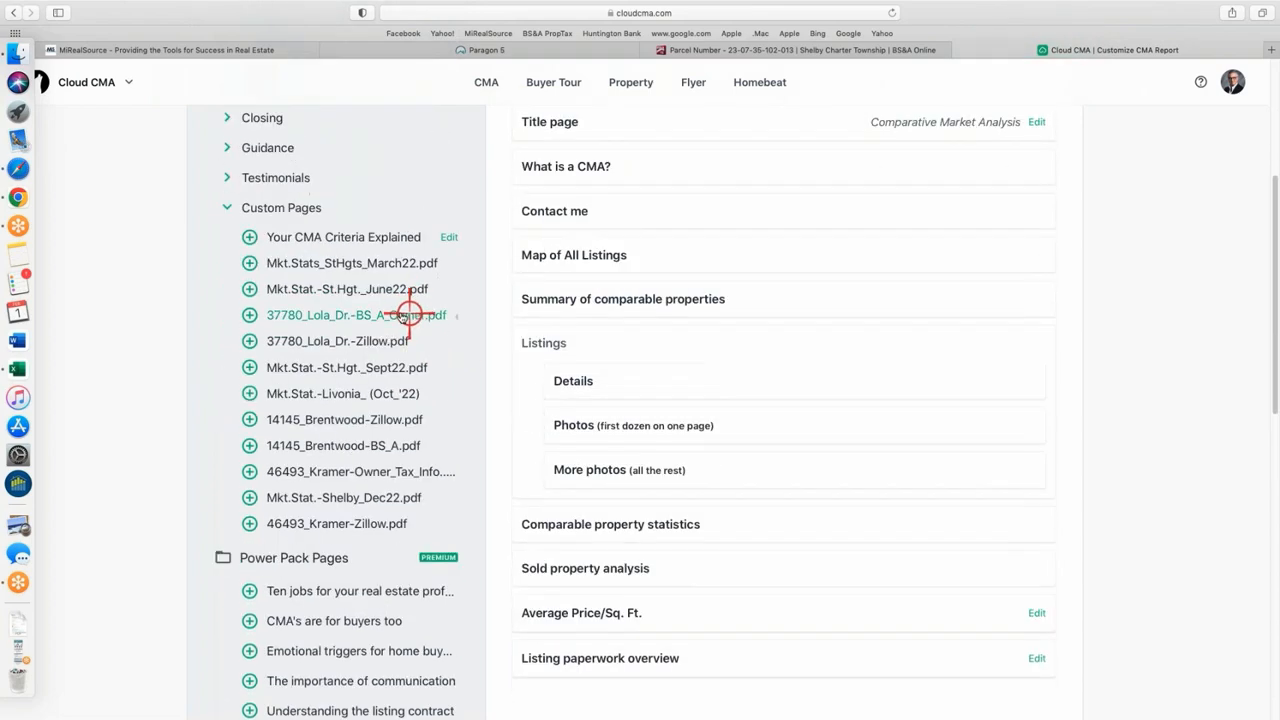
click(248, 237)
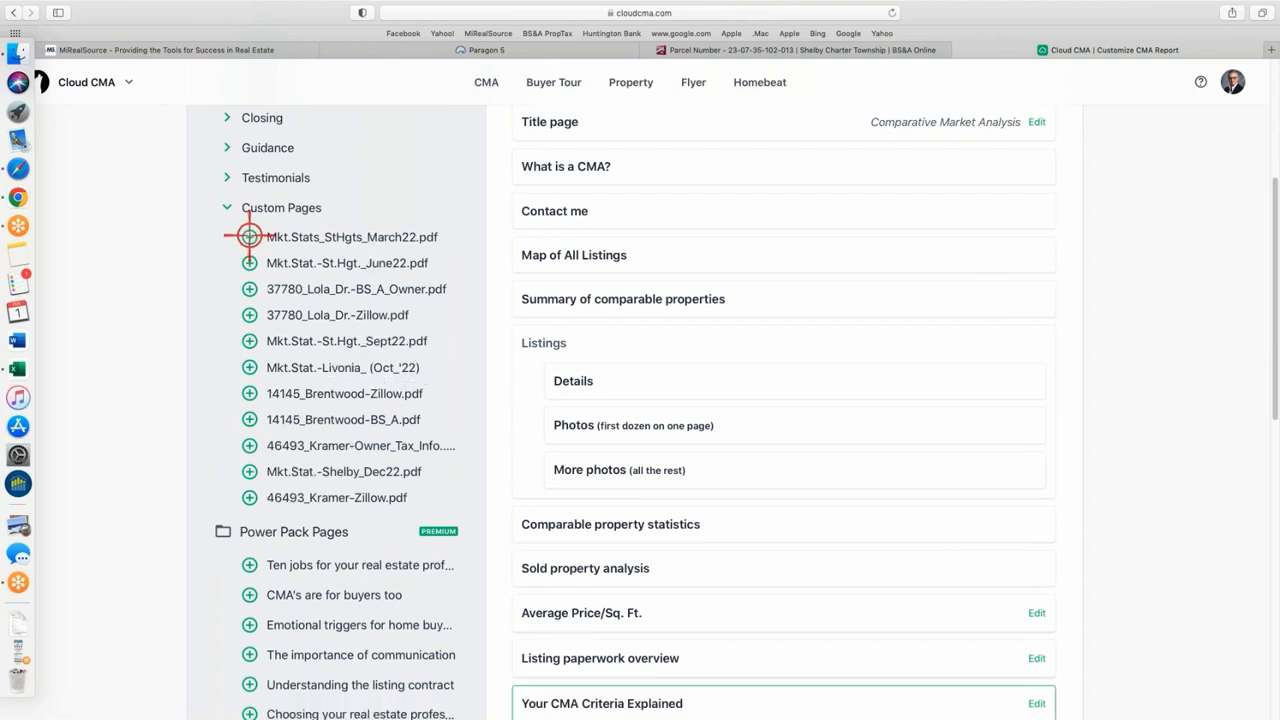
click(249, 497)
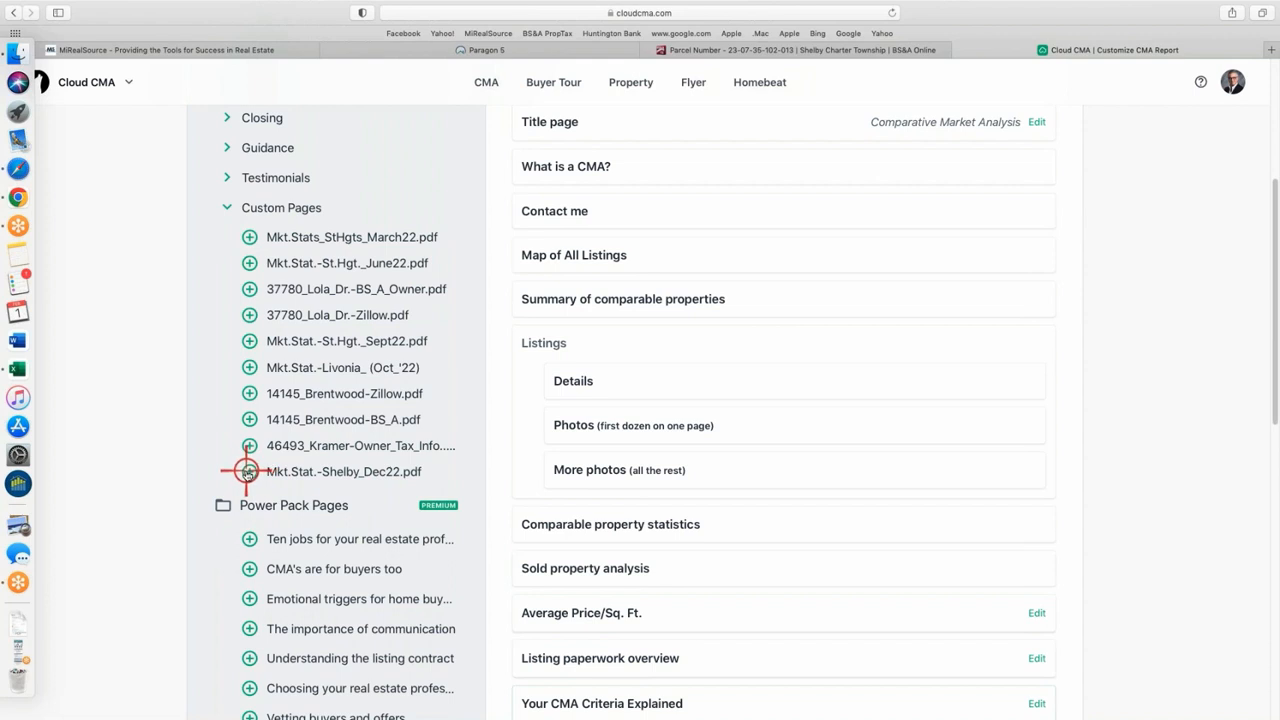
click(247, 472)
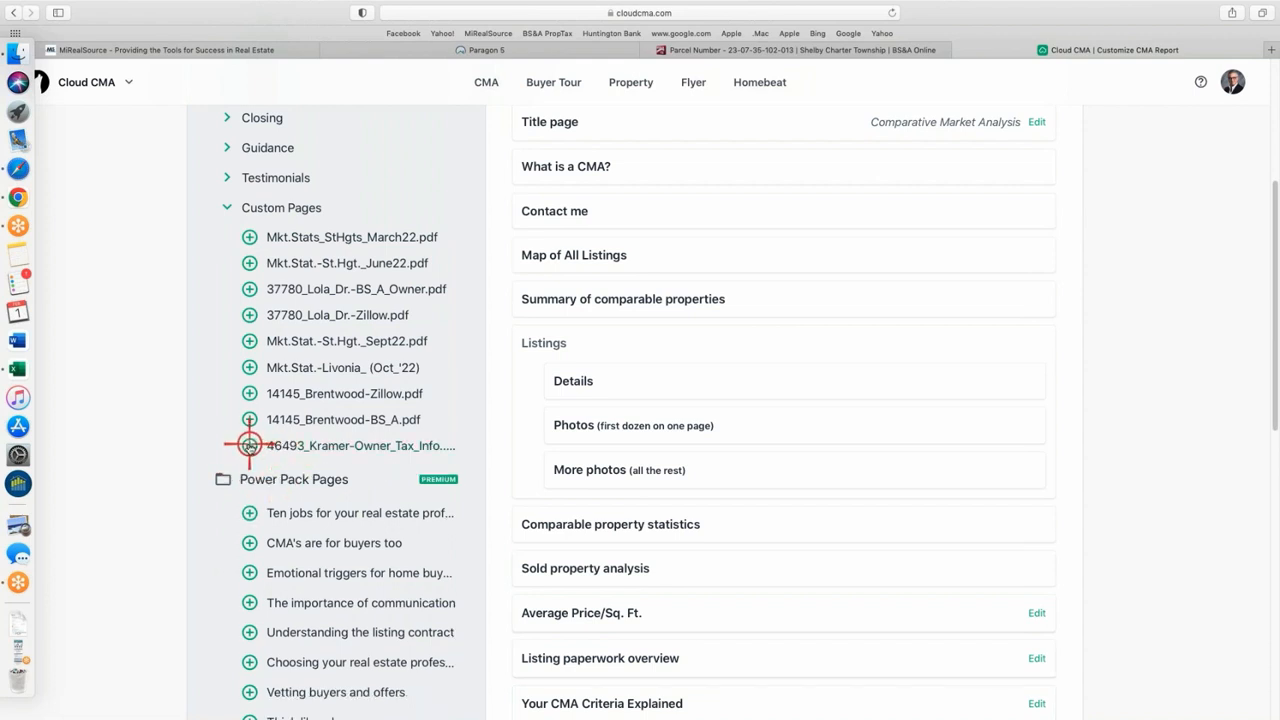
click(247, 446)
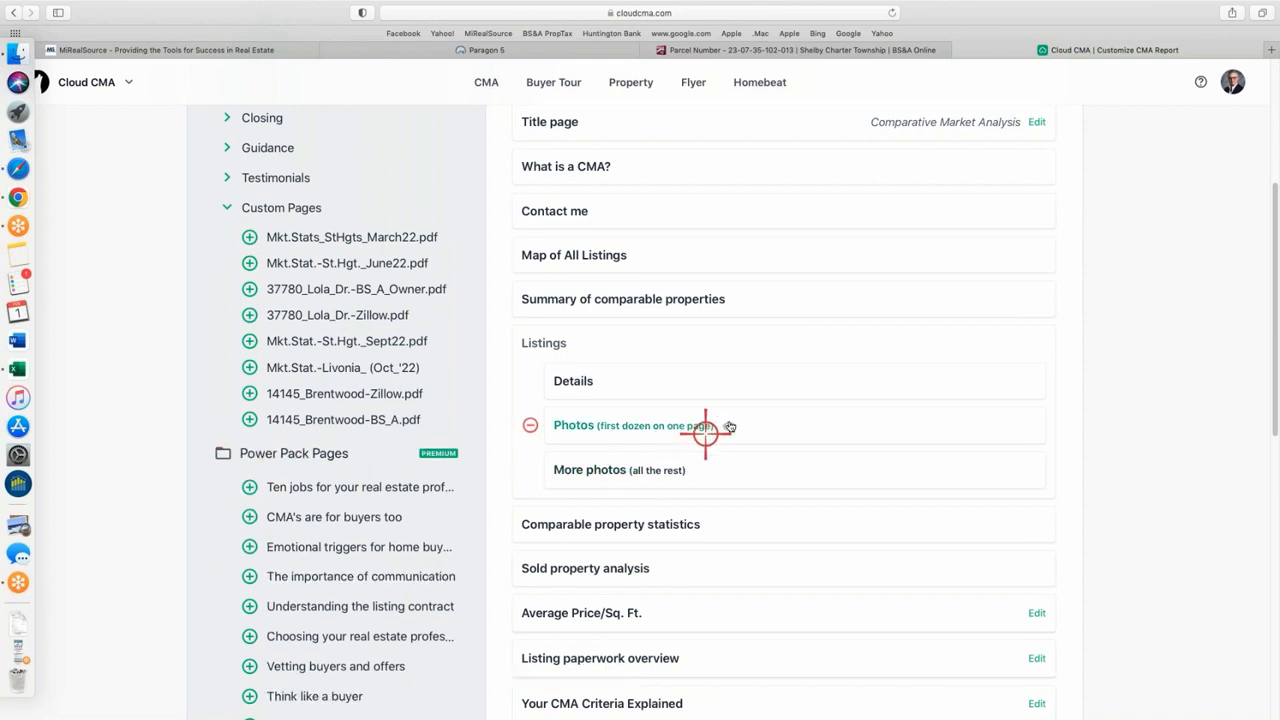
scroll(686, 423, down, 5)
scroll(632, 386, up, 5)
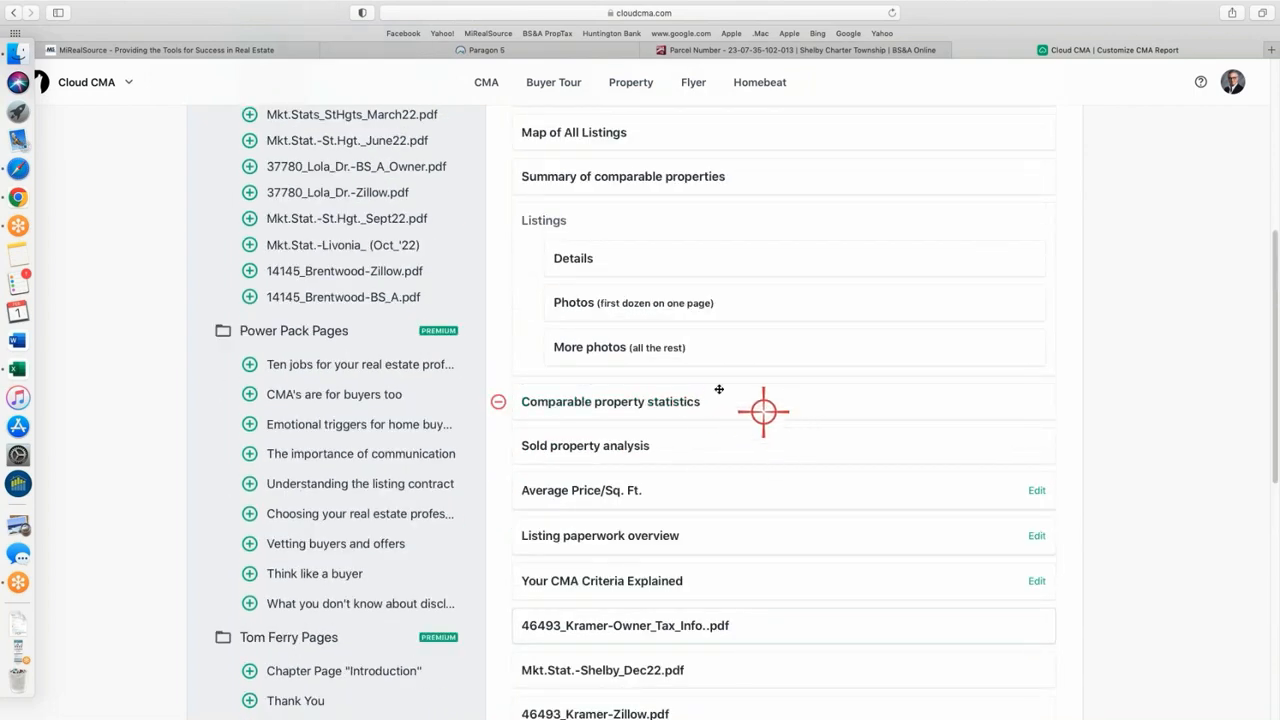
scroll(705, 375, up, 5)
scroll(716, 368, down, 5)
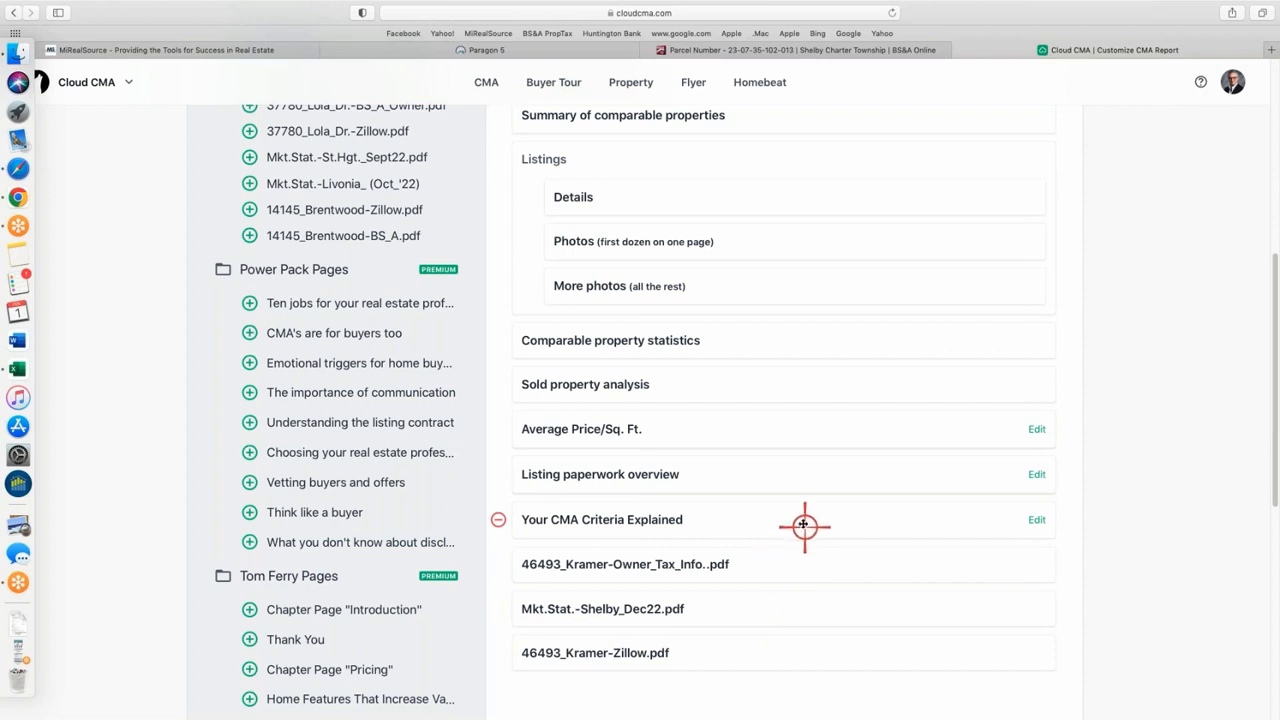
- Move Your CMA Criteria Explained near the report's start and Contact me to the end
drag(797, 519, 782, 148)
right_click(784, 150)
click(770, 487)
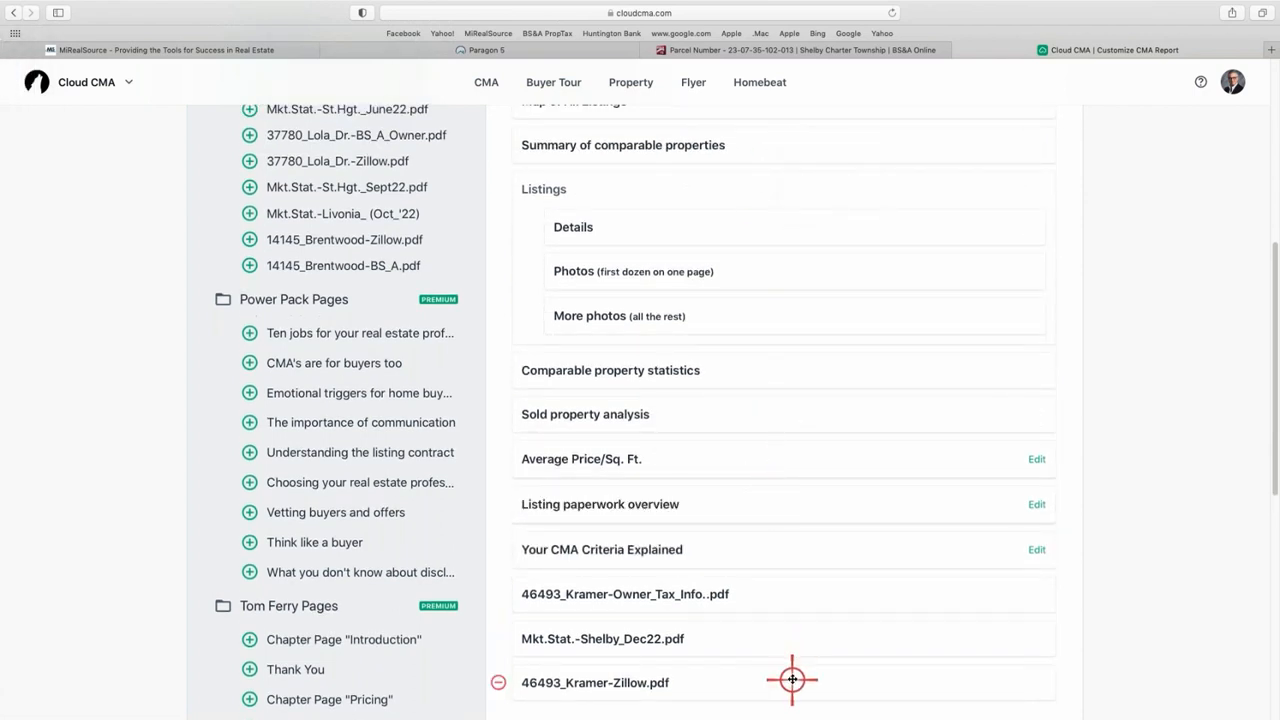
drag(784, 549, 789, 280)
drag(743, 340, 752, 580)
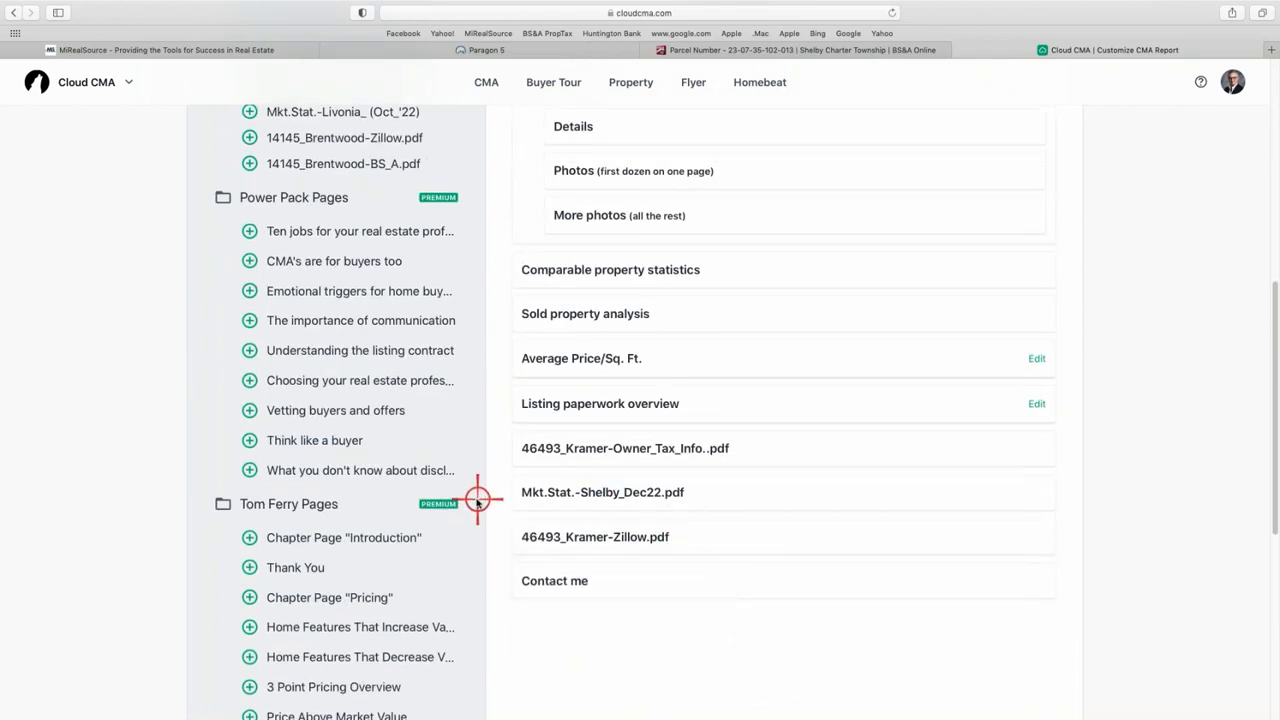
- Add the Online valuation analysis page from Analysis and preview it
scroll(420, 400, up, 5)
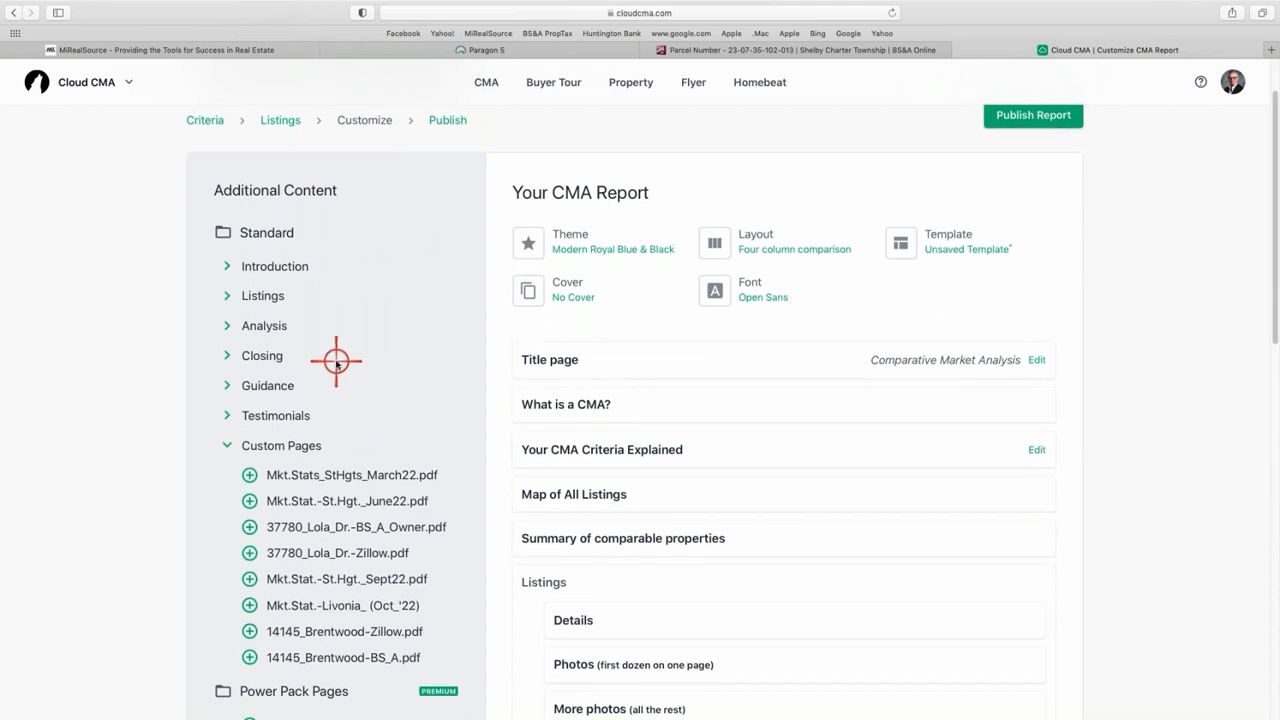
click(229, 322)
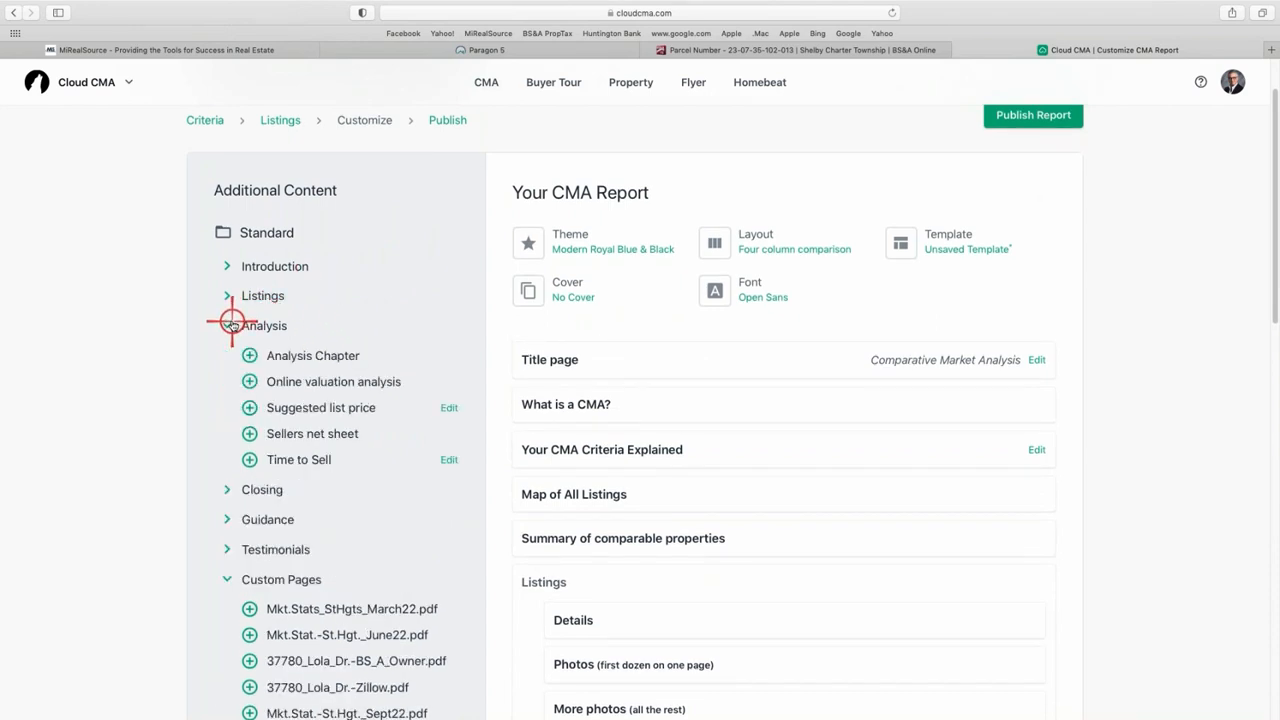
click(250, 381)
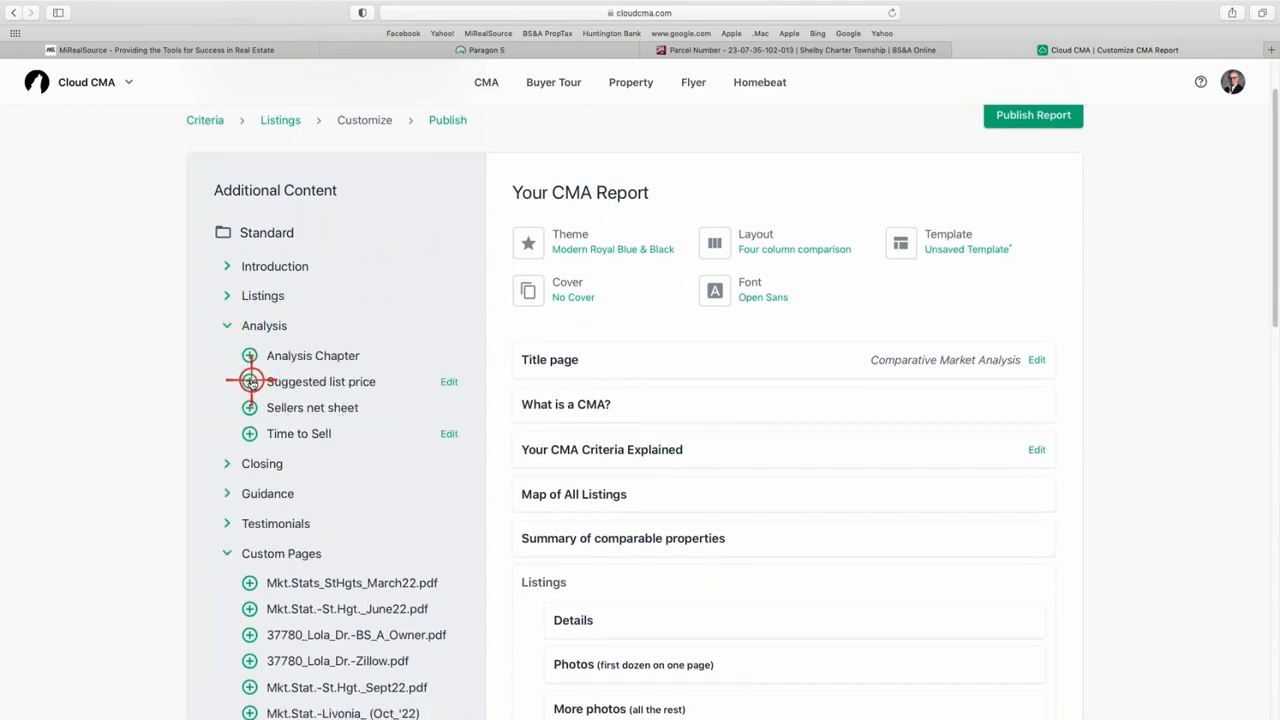
scroll(694, 531, down, 5)
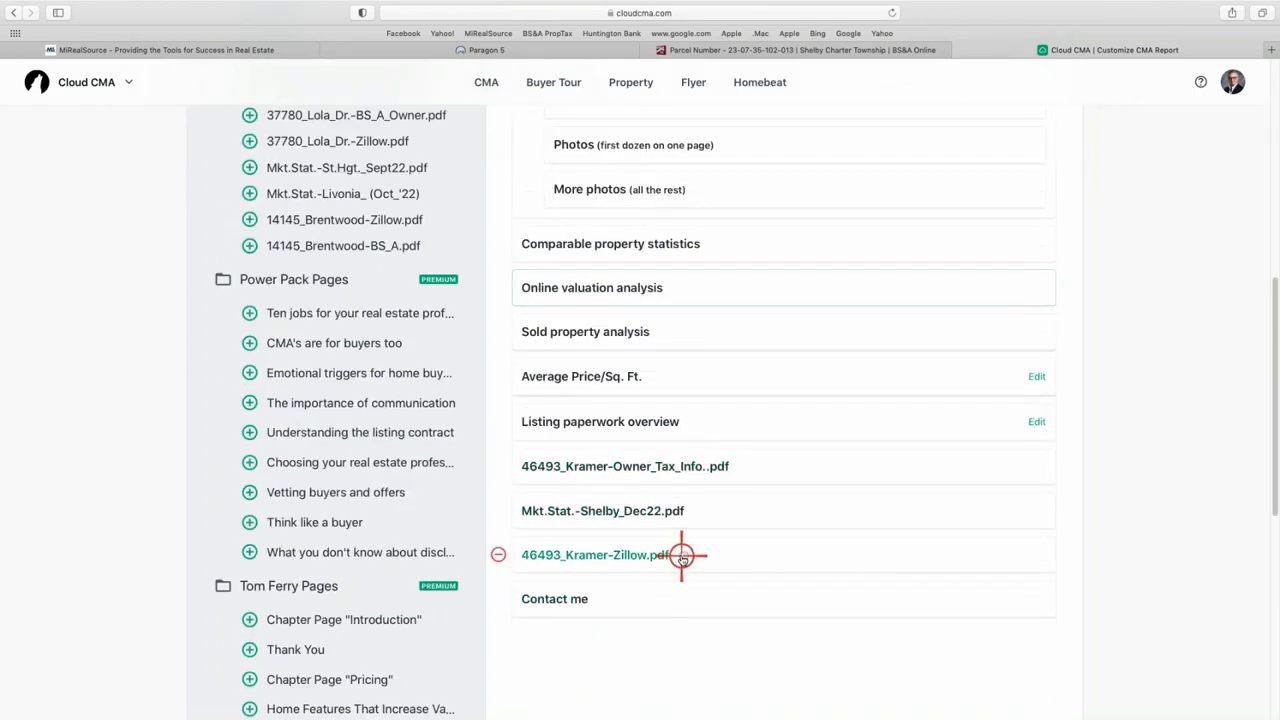
click(616, 288)
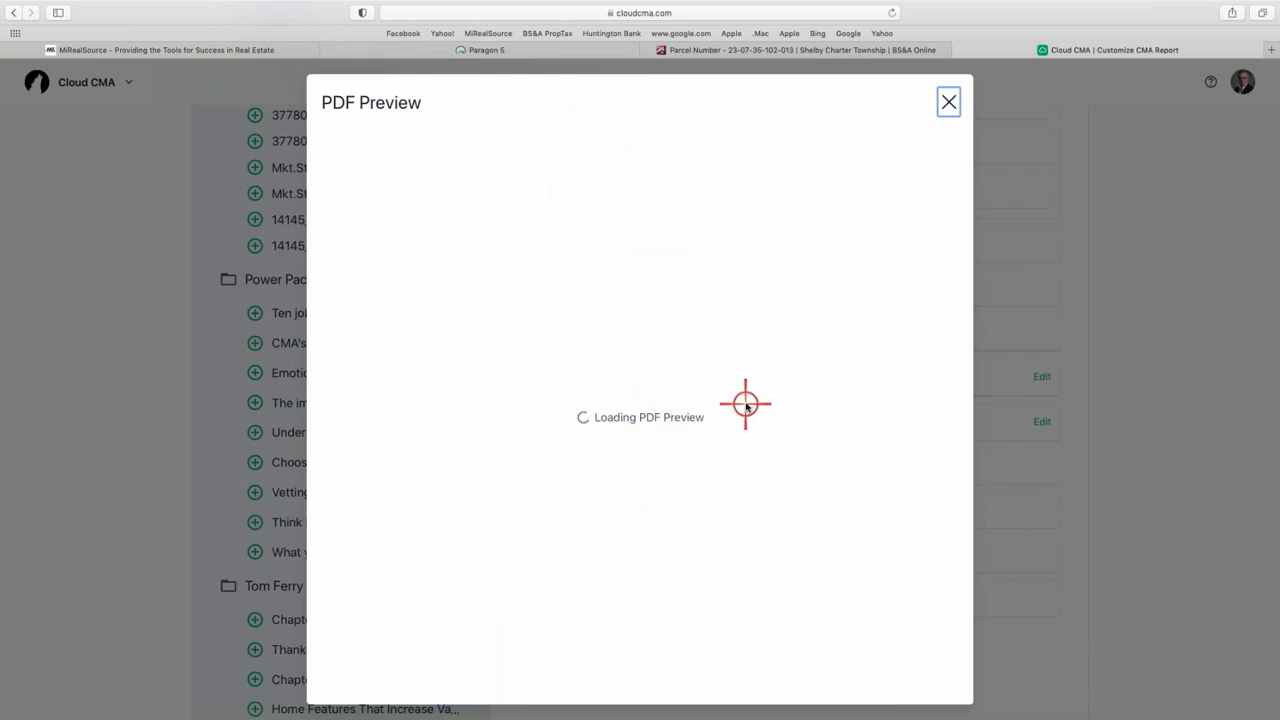
- Review the Online Valuation Analysis preview (Zestimates off up to 3.7% or $17,800), then close it
scroll(746, 391, down, 4)
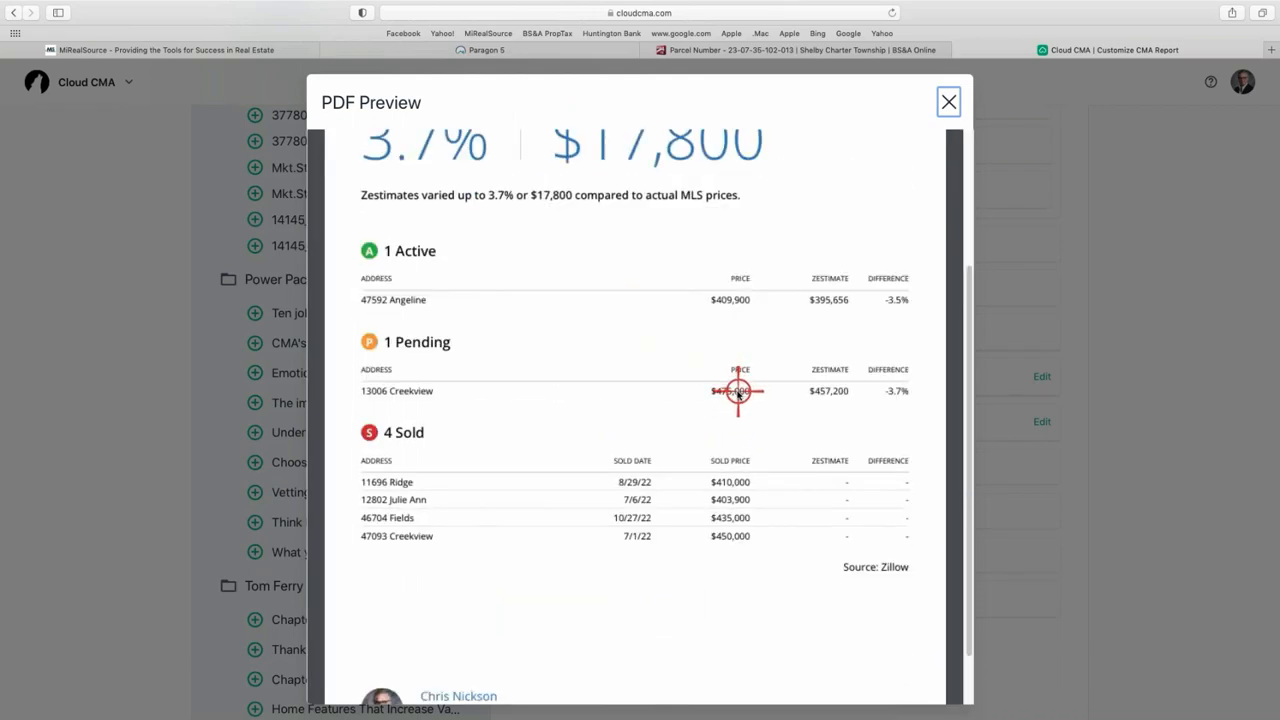
scroll(738, 392, down, 2)
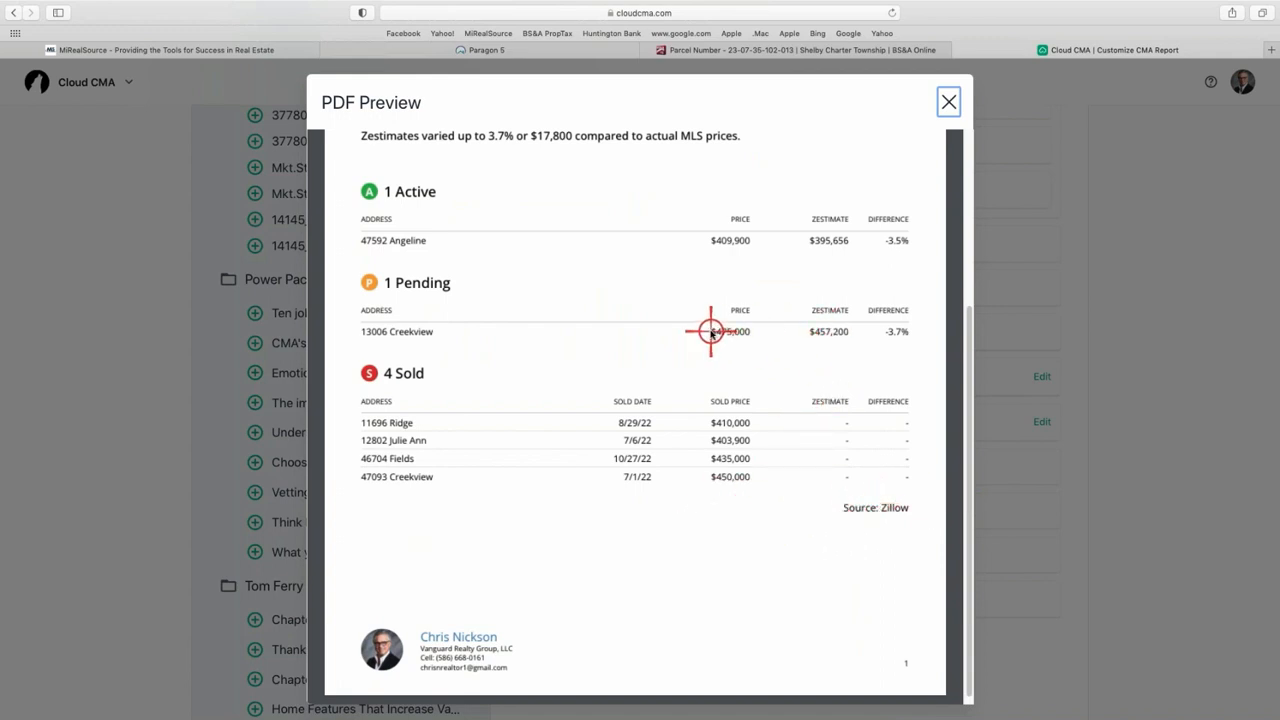
scroll(800, 362, up, 3)
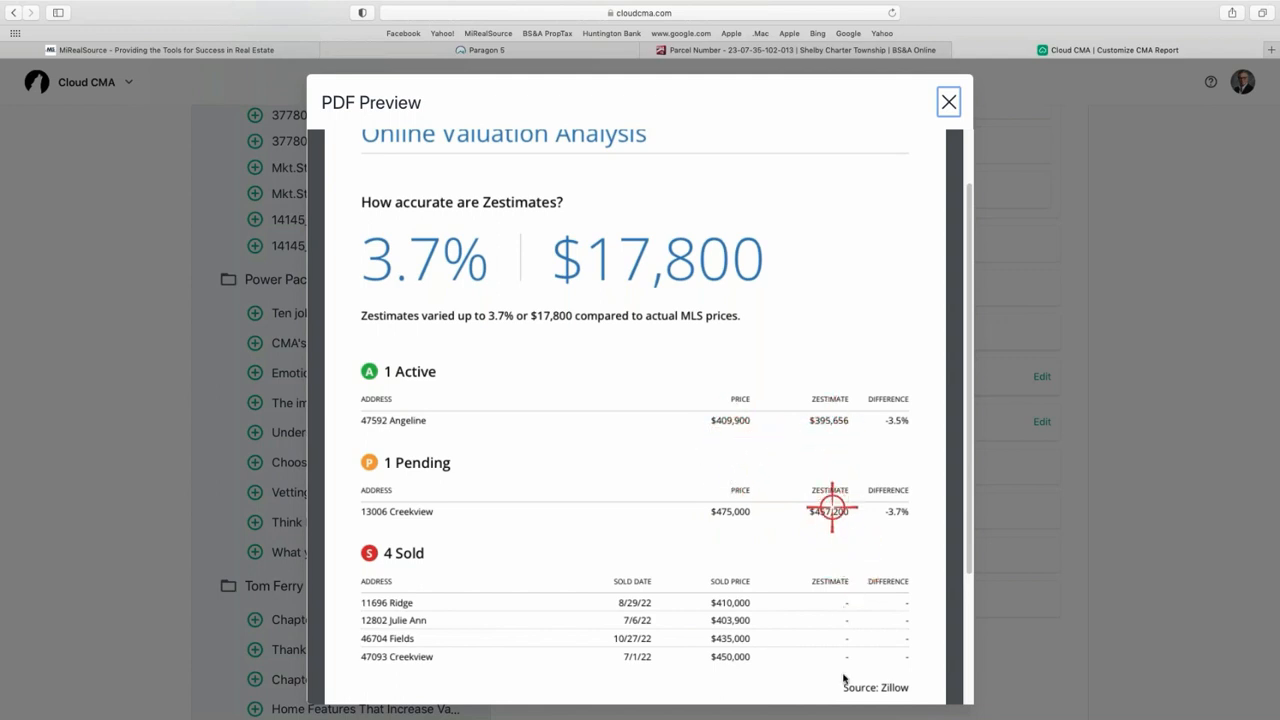
scroll(836, 506, down, 3)
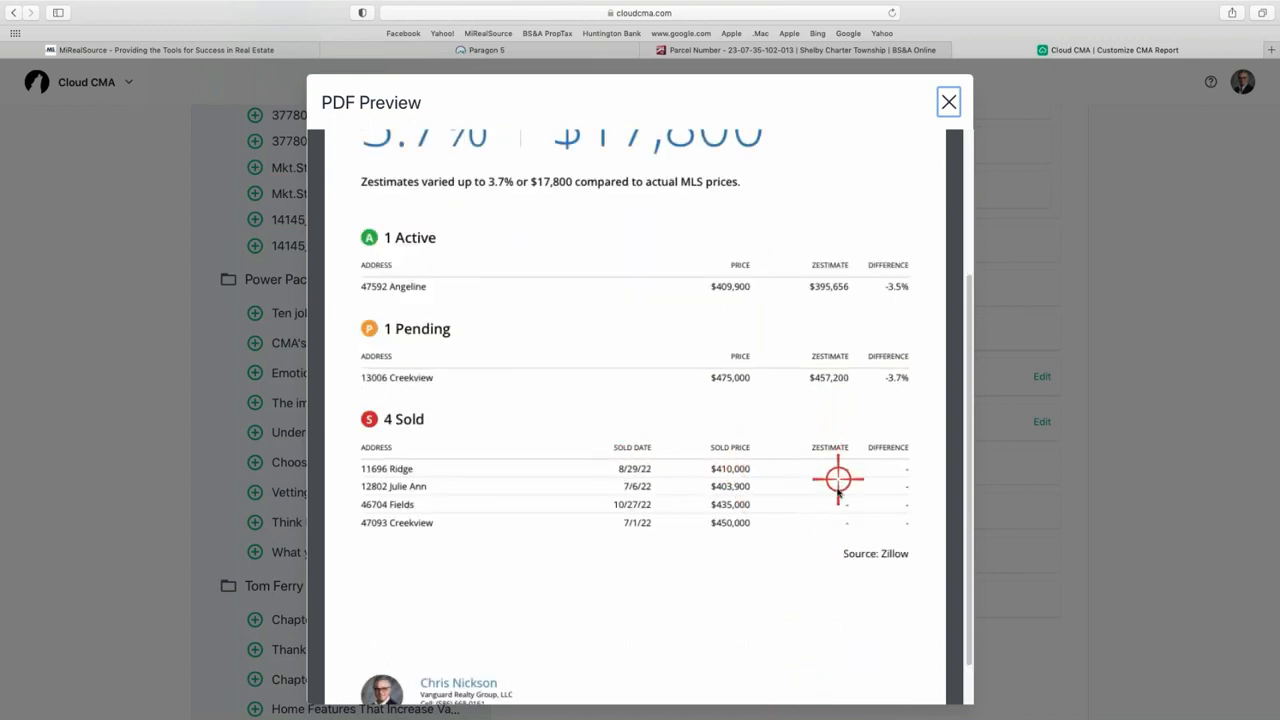
scroll(813, 547, down, 1)
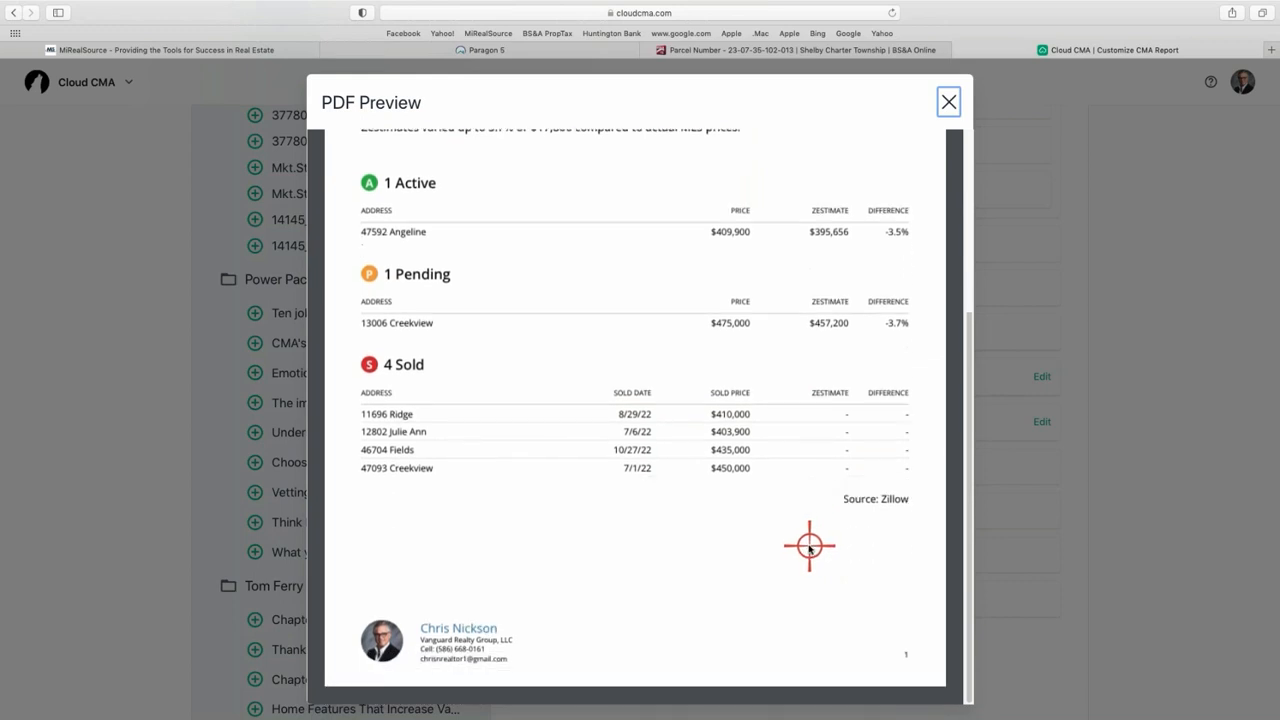
scroll(769, 520, up, 4)
scroll(773, 508, up, 1)
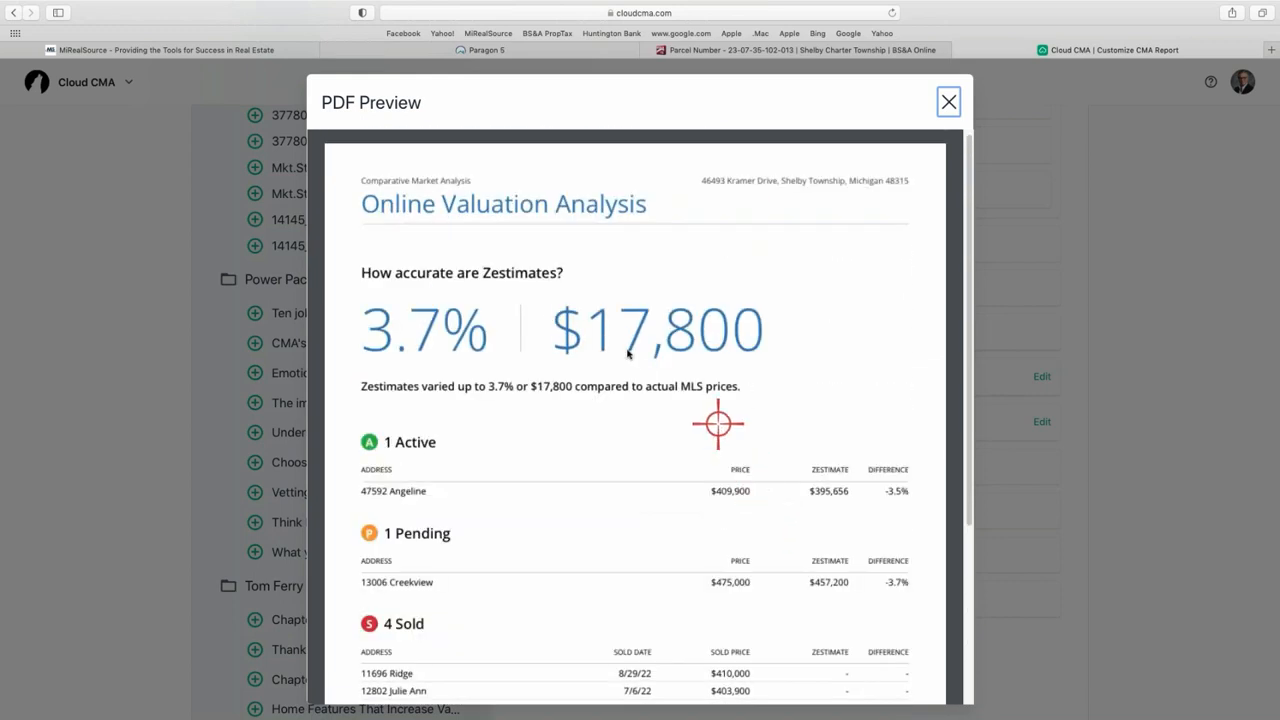
click(946, 98)
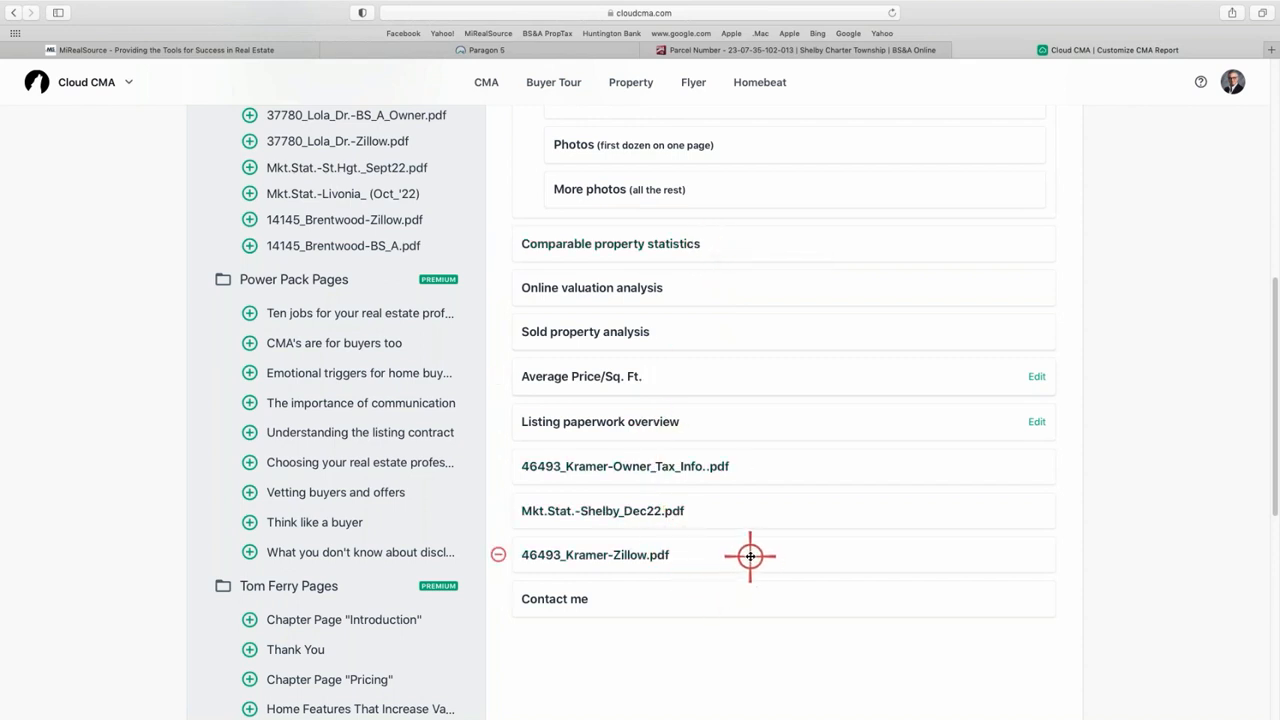
drag(746, 551, 735, 330)
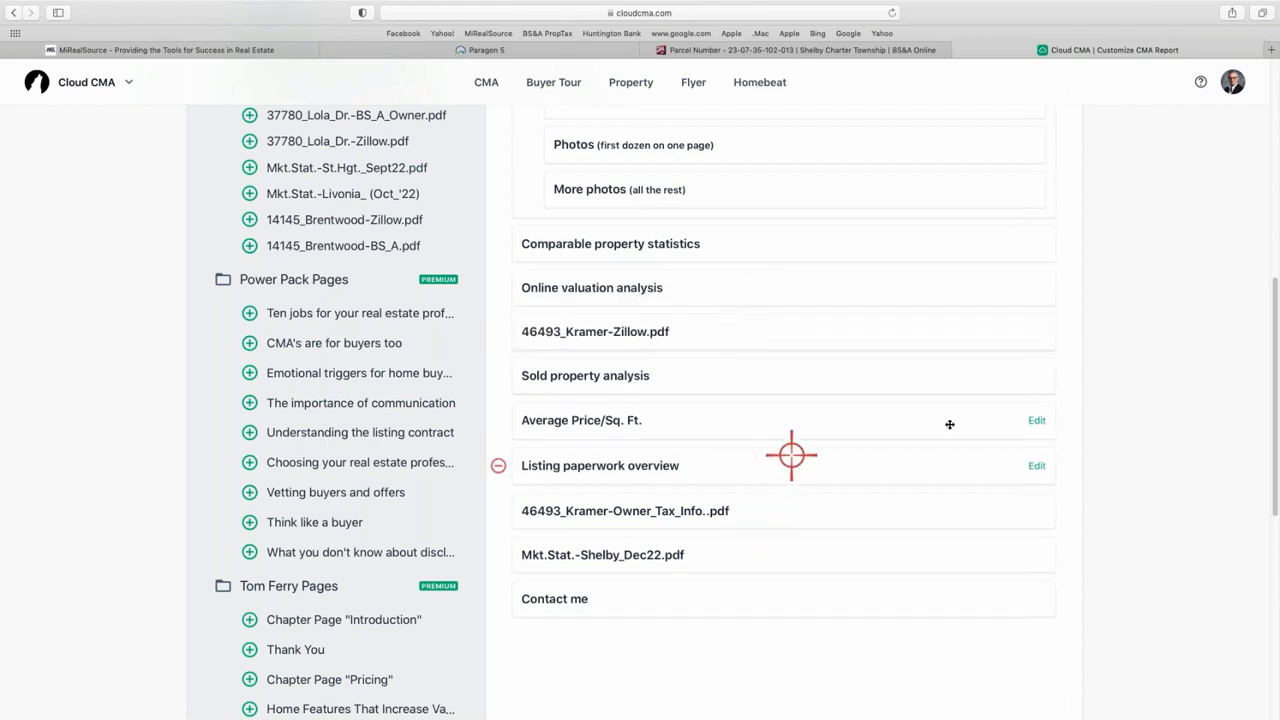
click(497, 421)
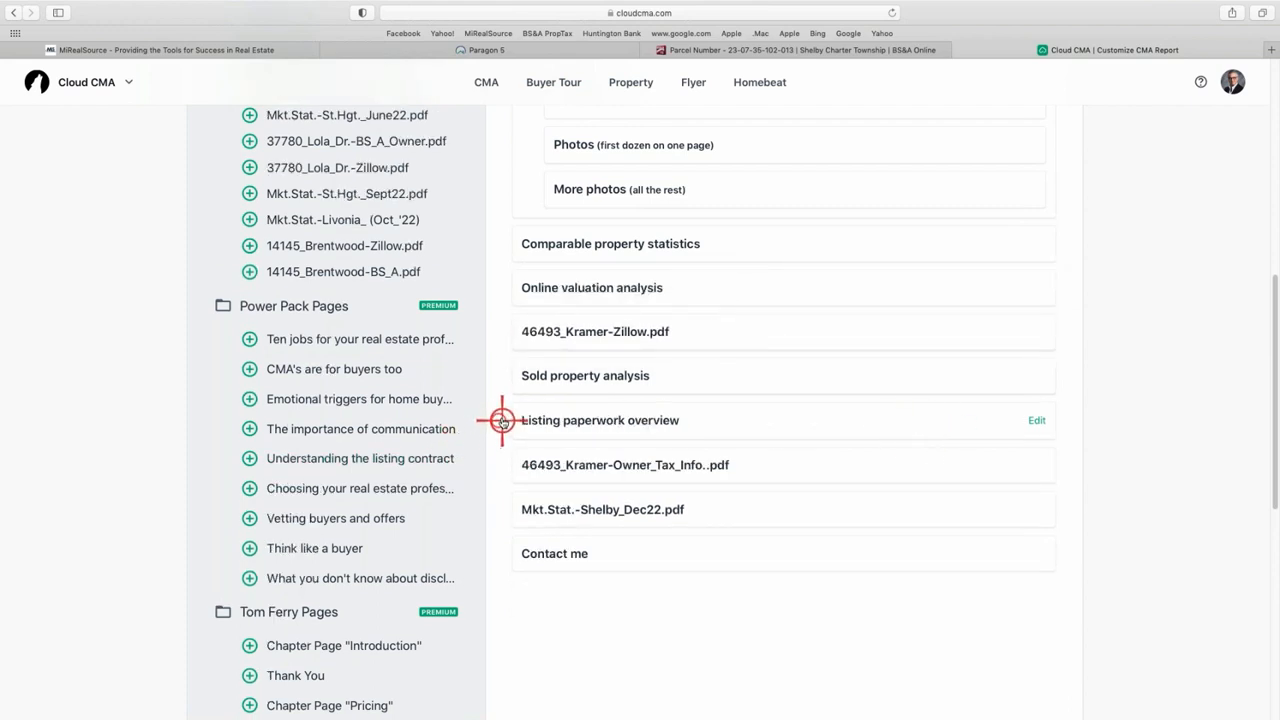
click(497, 420)
scroll(700, 515, up, 6)
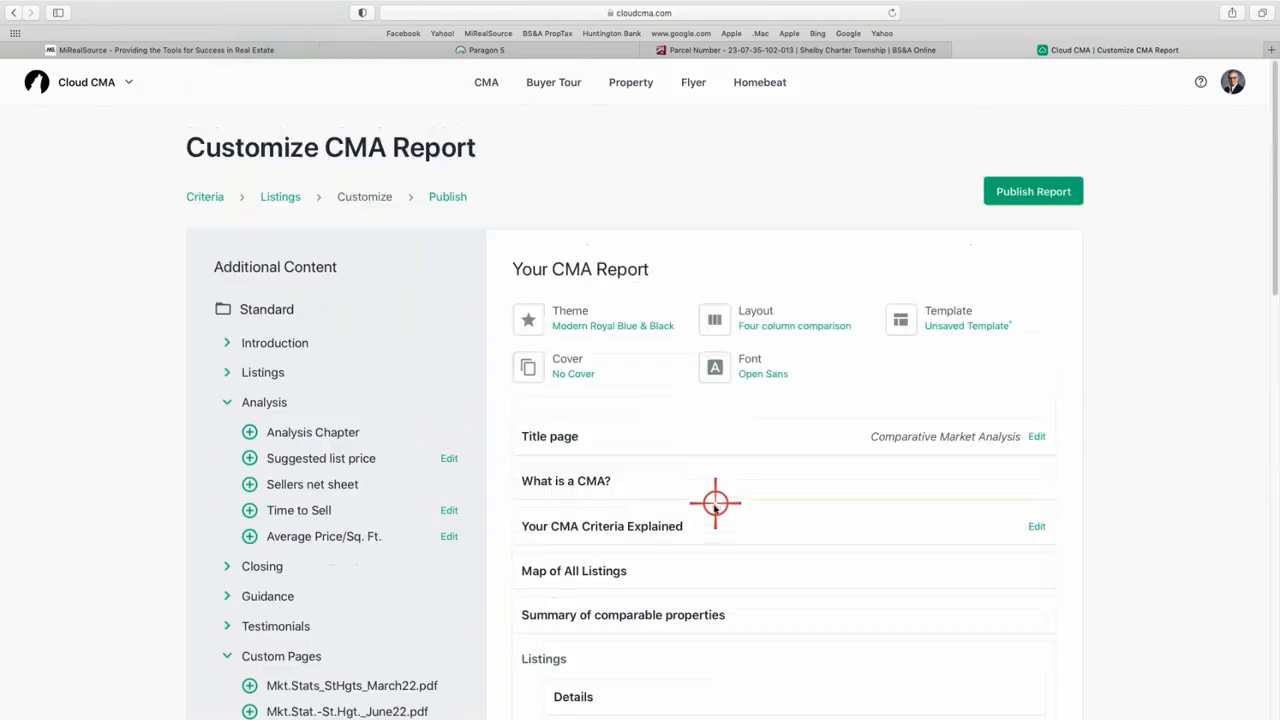
scroll(713, 505, down, 3)
scroll(713, 505, up, 3)
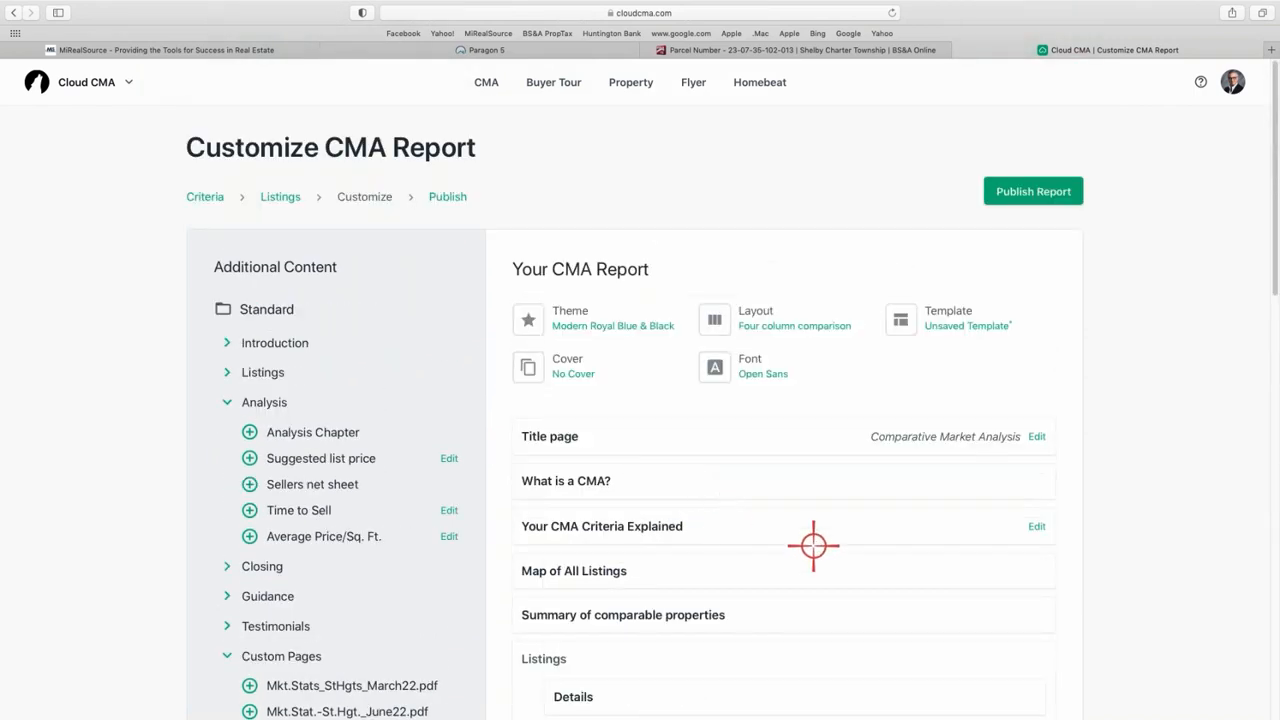
- Save the current 21-page report as a custom template named for the clients, then close the template window
click(953, 323)
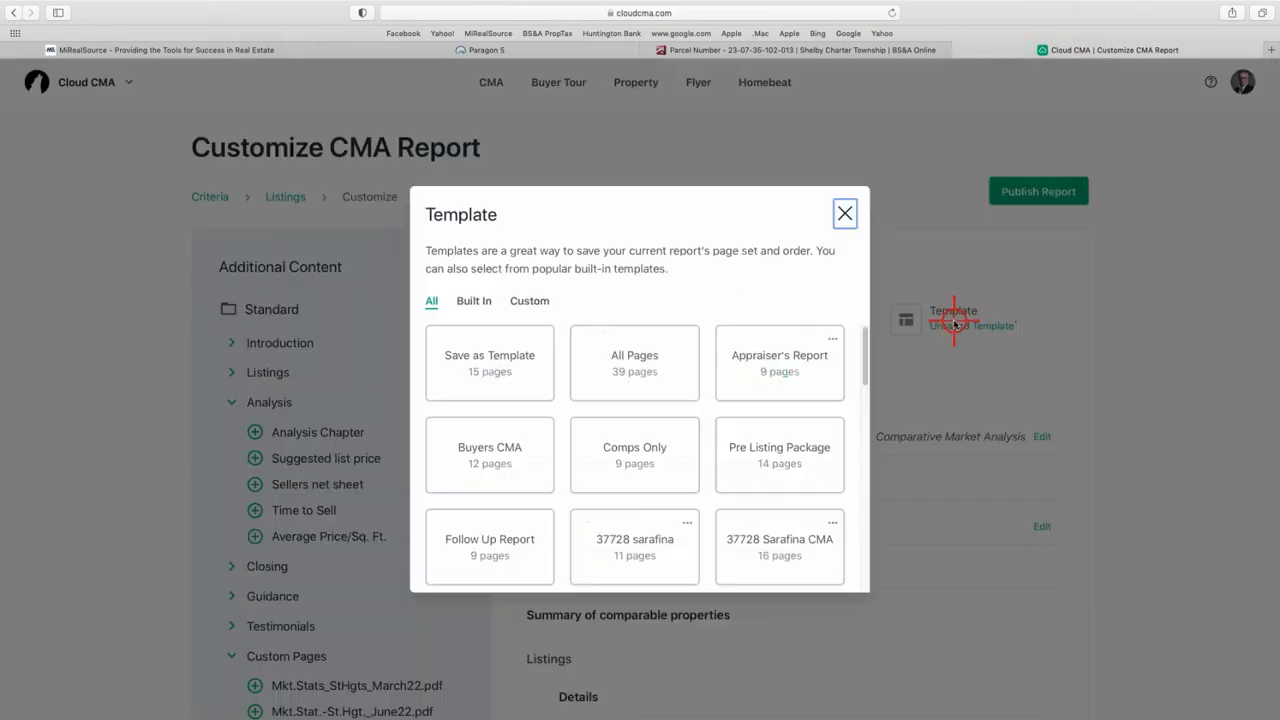
click(491, 366)
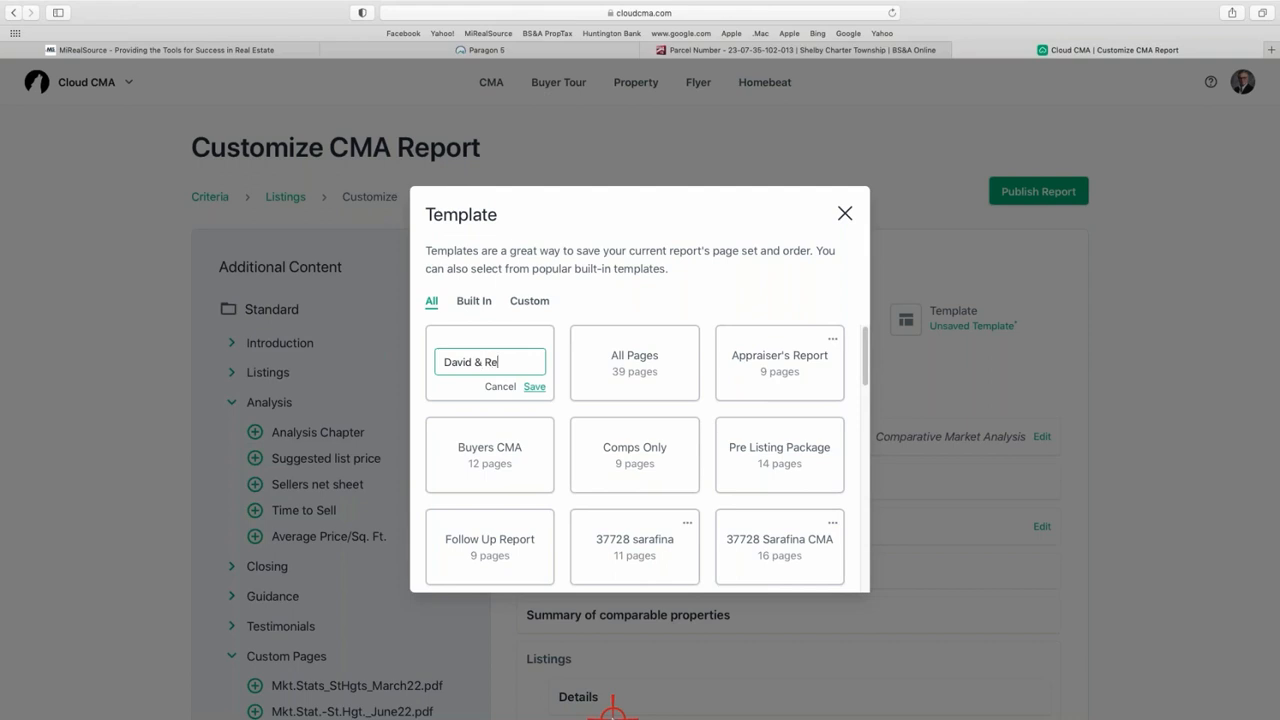
click(536, 388)
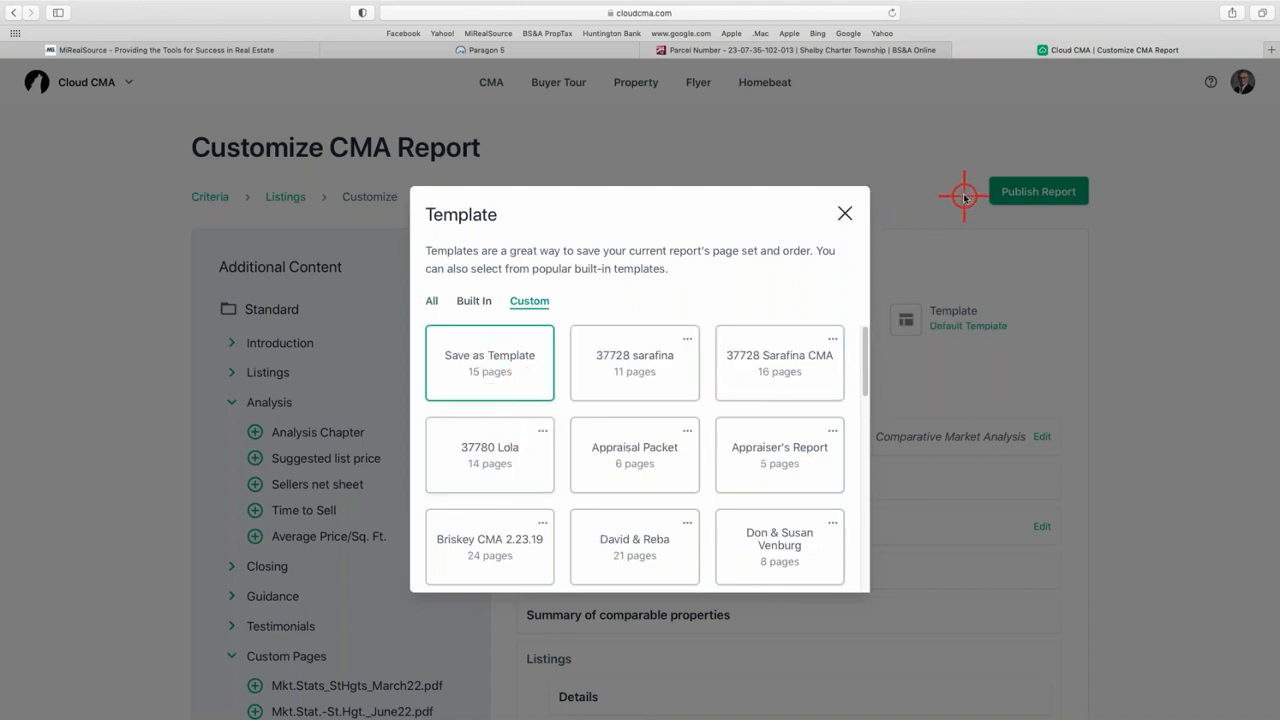
click(848, 217)
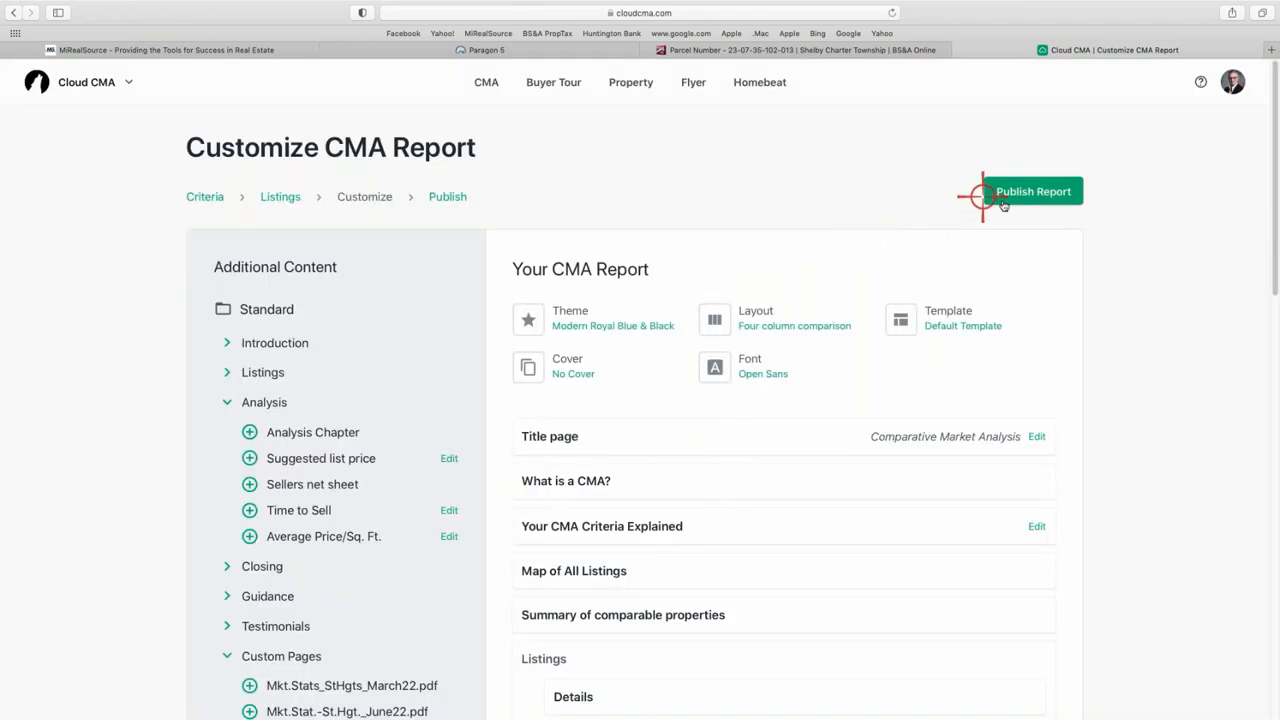
- Publish the CMA report and open it as a PDF in a new tab
click(1034, 195)
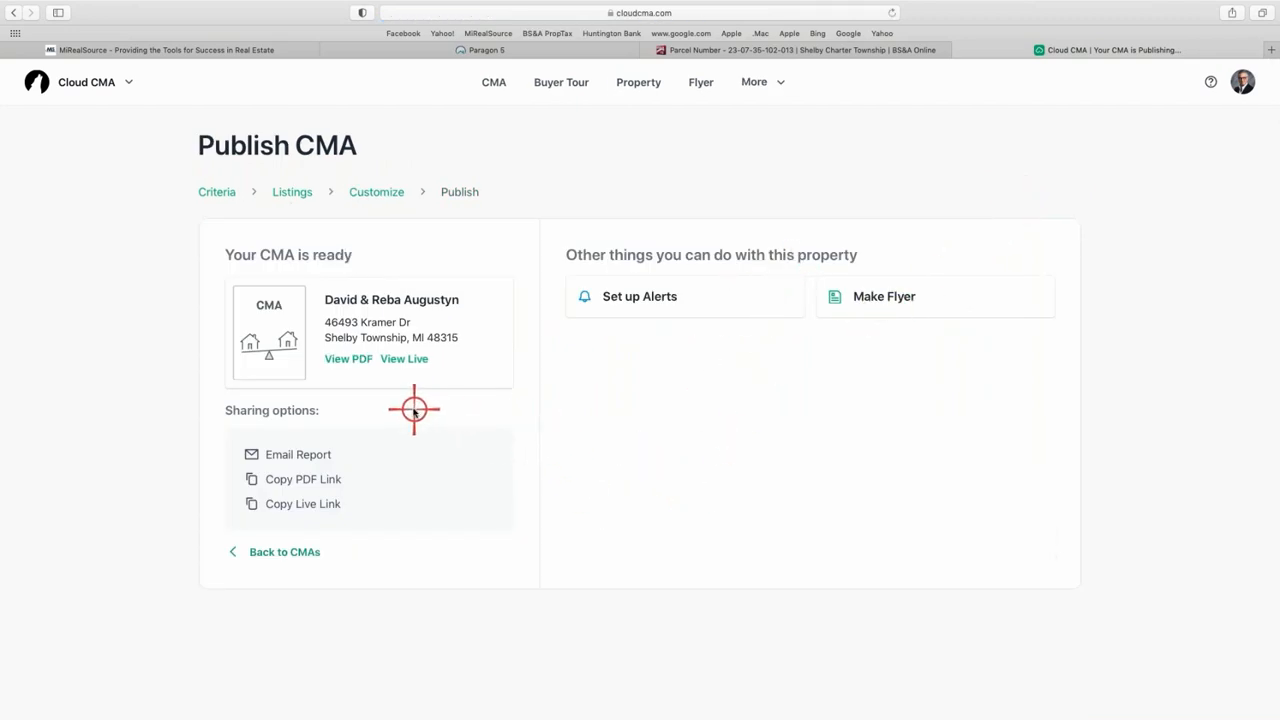
click(354, 360)
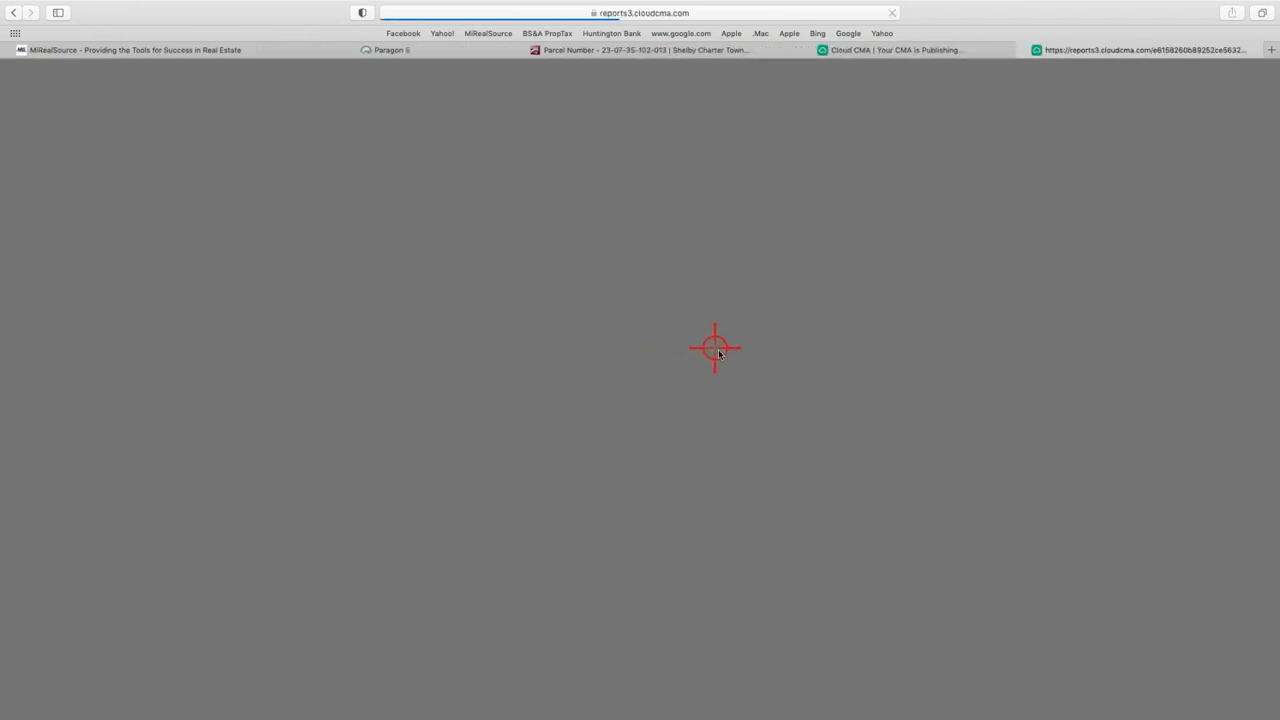
- Scroll through the PDF's cover, criteria, map, summary and comparable property pages
scroll(674, 343, down, 8)
scroll(667, 360, down, 20)
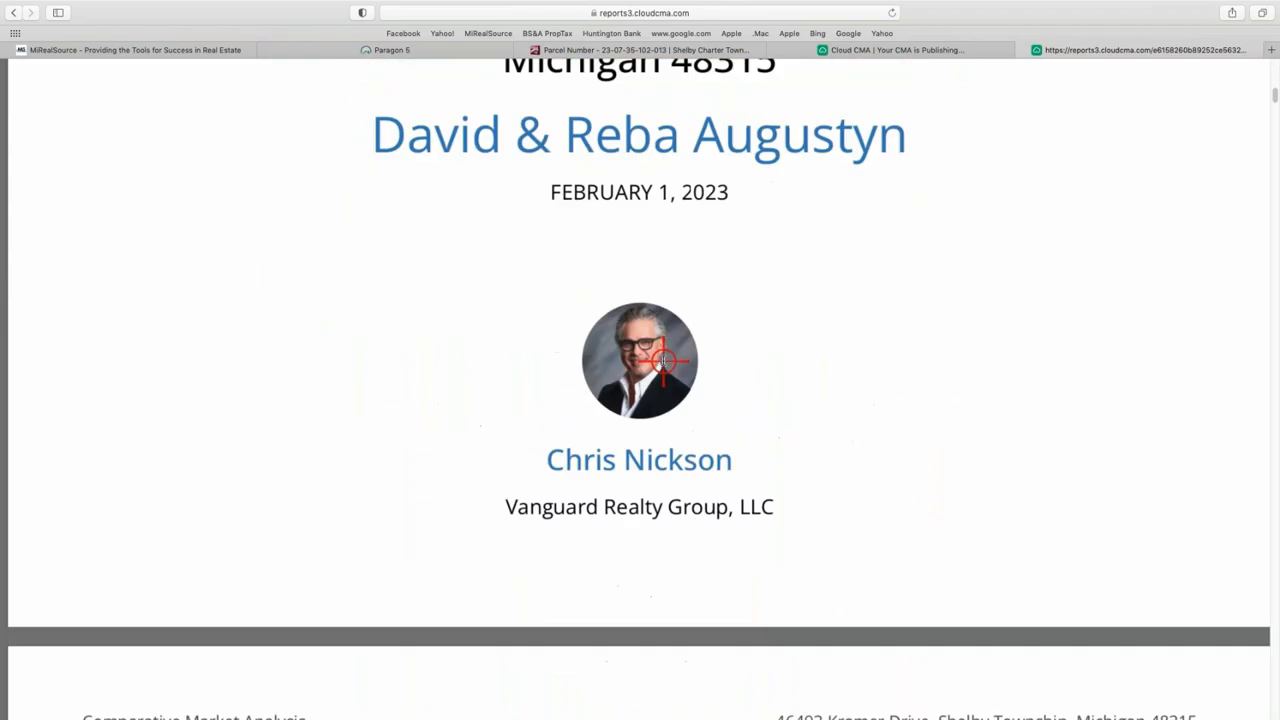
scroll(660, 382, down, 15)
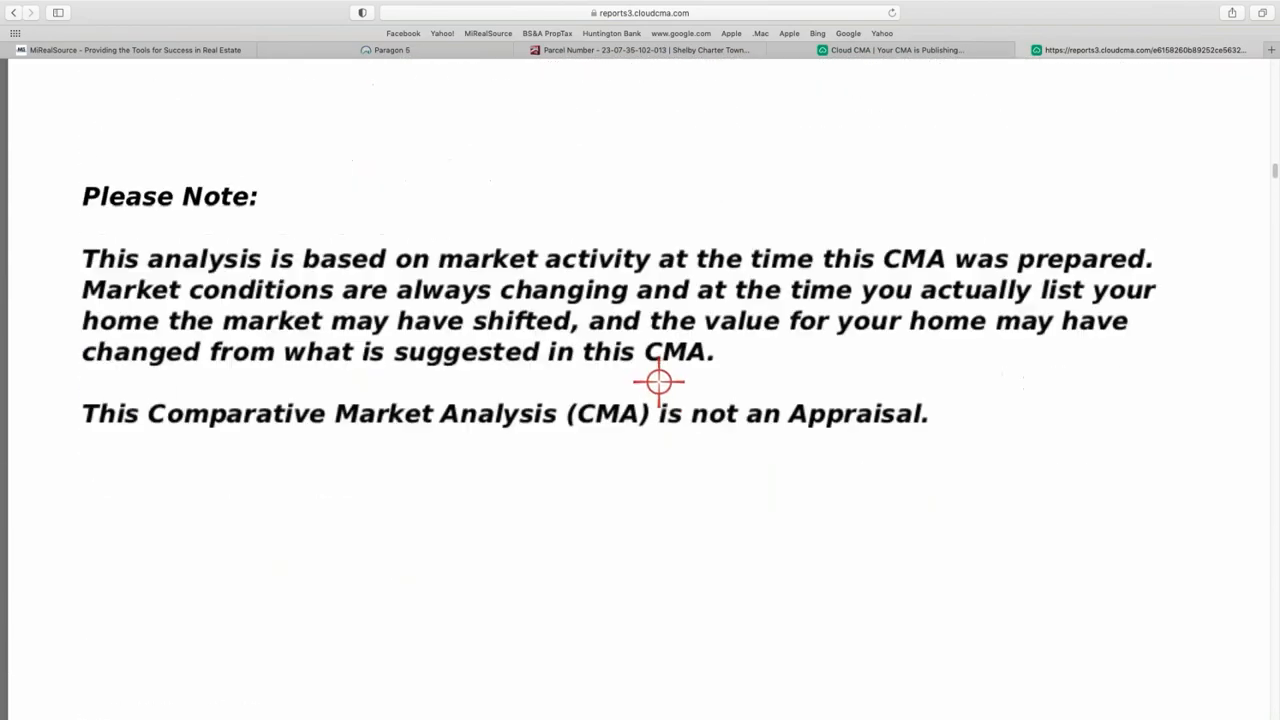
scroll(655, 375, up, 8)
scroll(649, 367, up, 10)
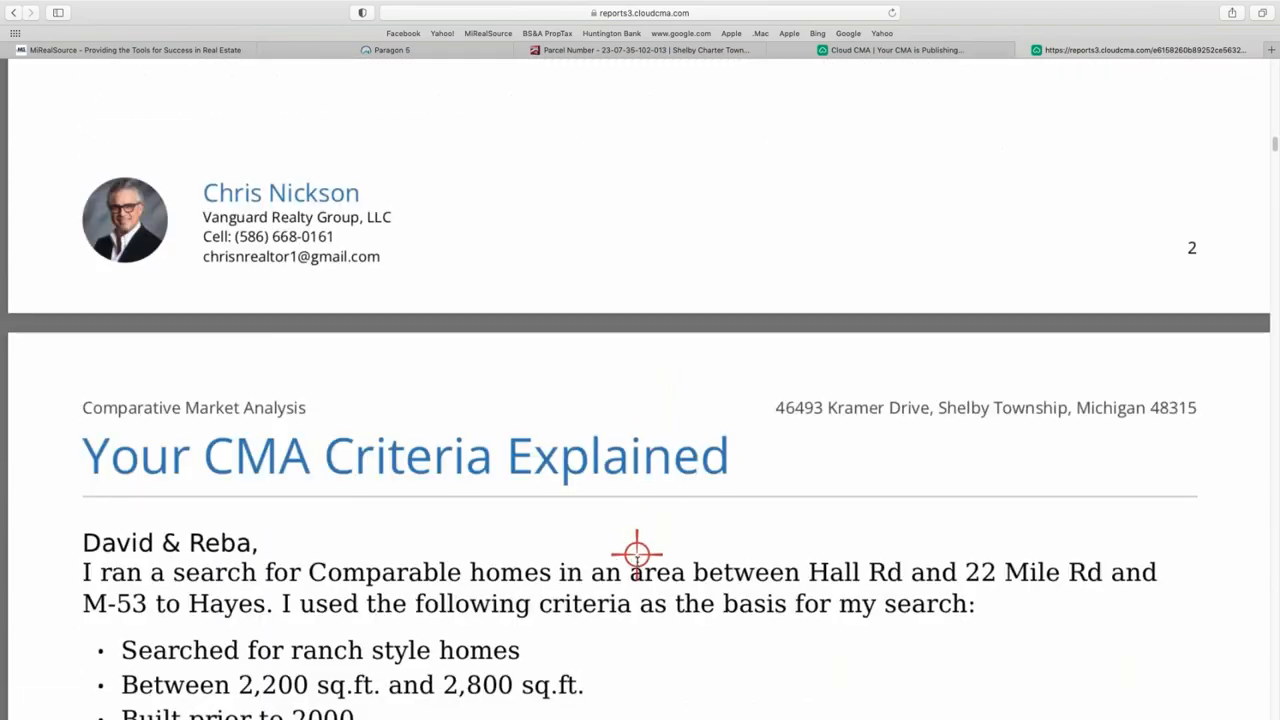
scroll(711, 546, down, 1)
scroll(659, 545, down, 2)
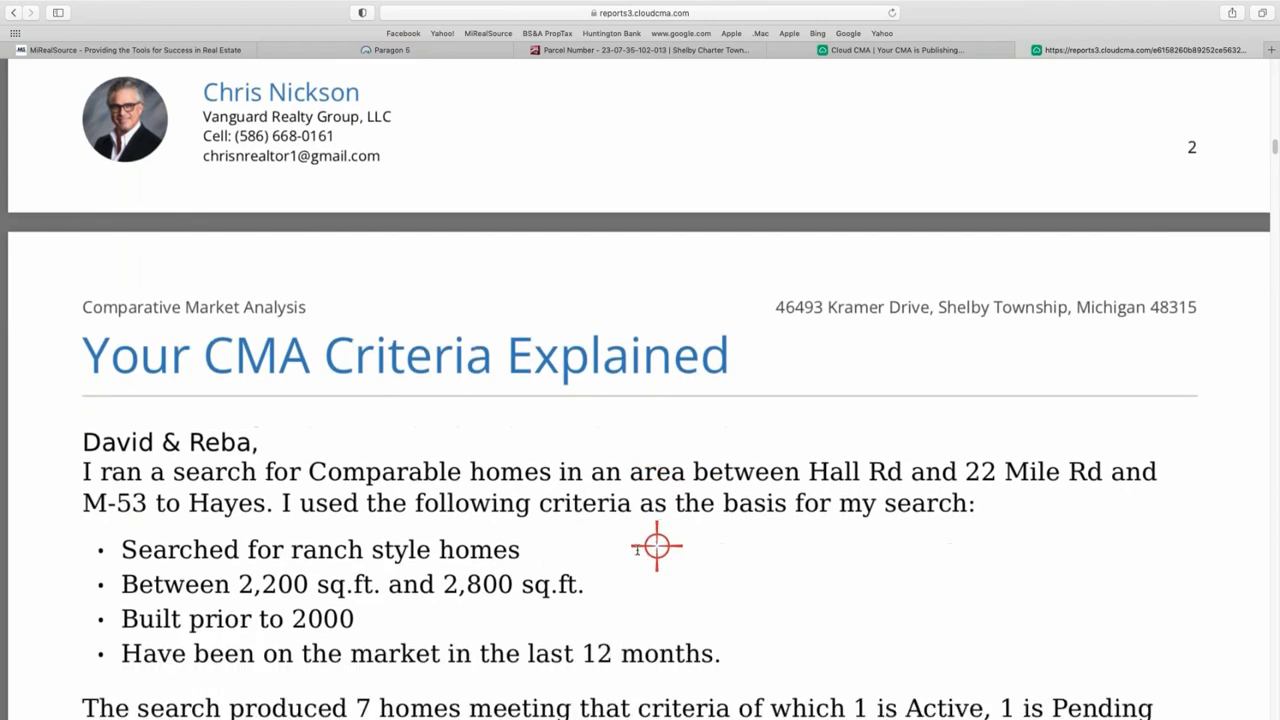
scroll(620, 558, down, 4)
scroll(616, 554, down, 4)
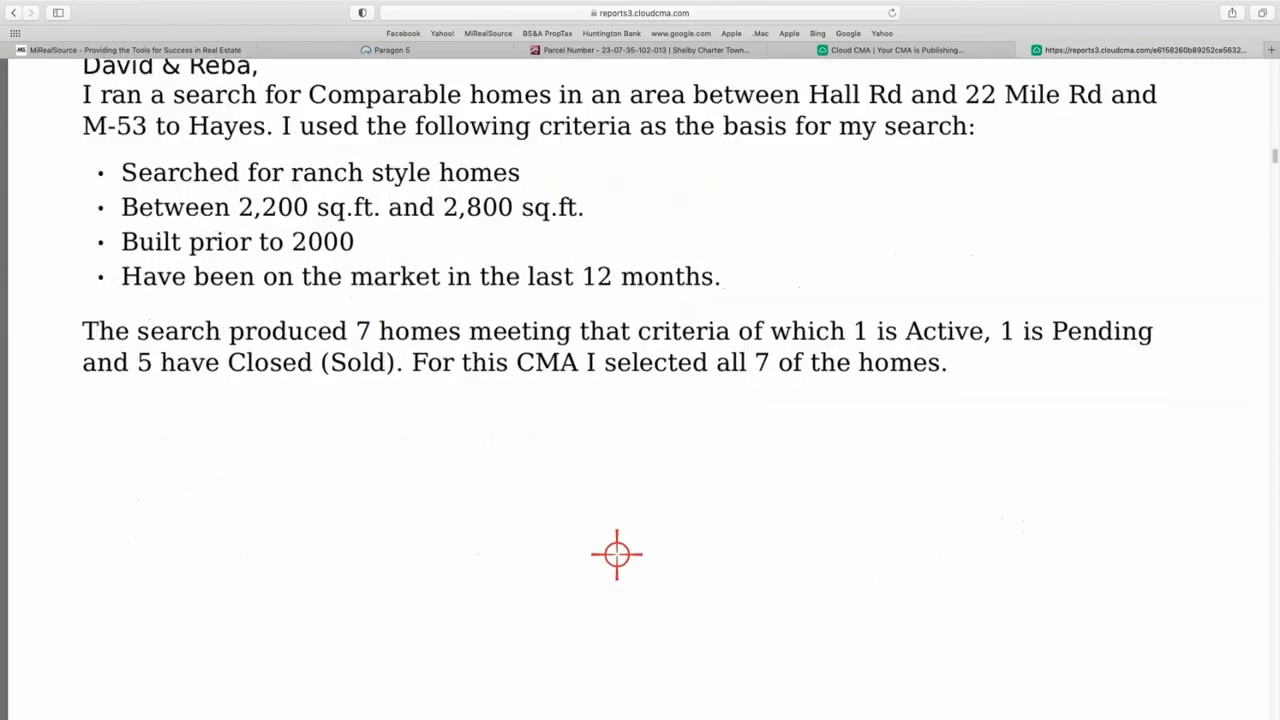
scroll(616, 554, down, 9)
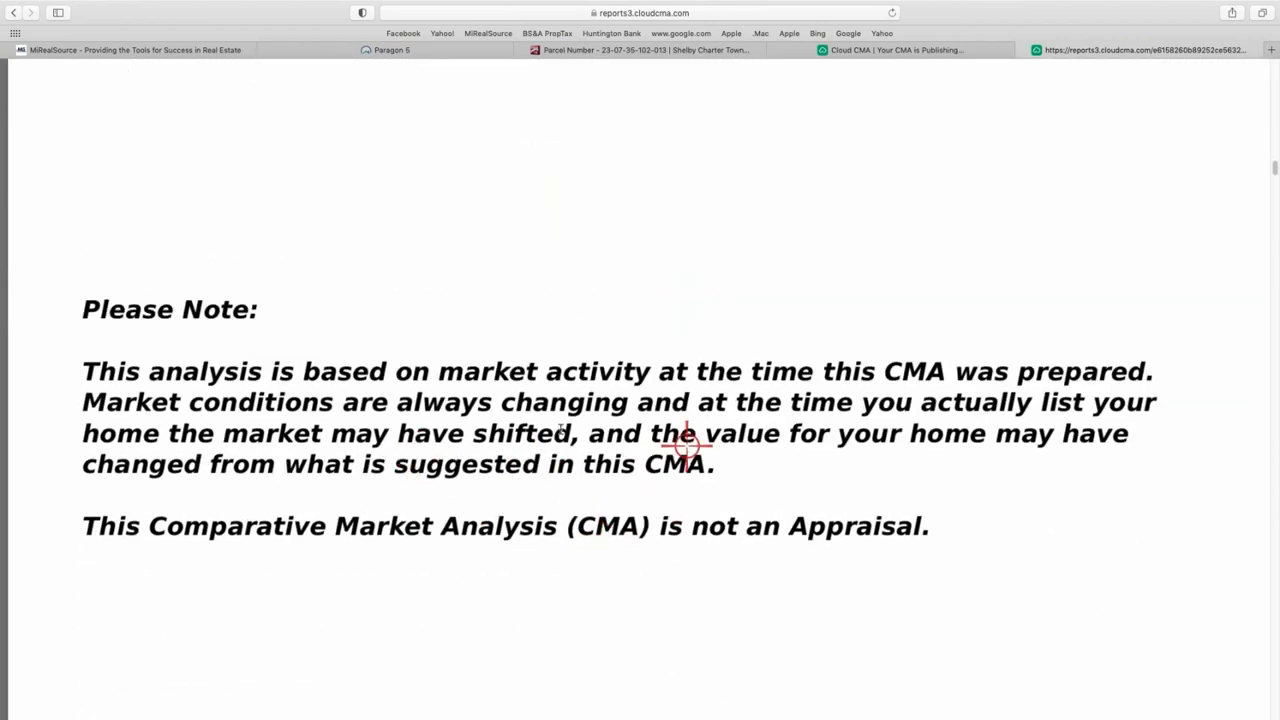
scroll(627, 472, down, 15)
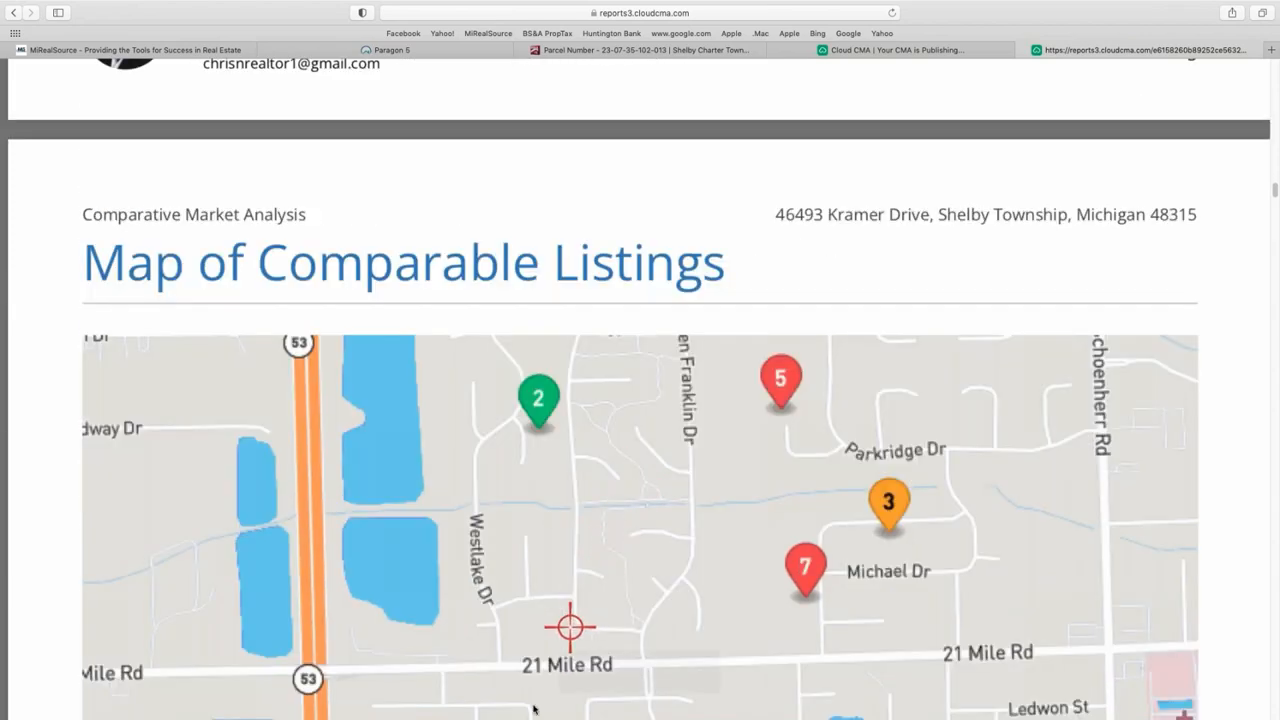
scroll(566, 623, down, 3)
scroll(477, 712, down, 20)
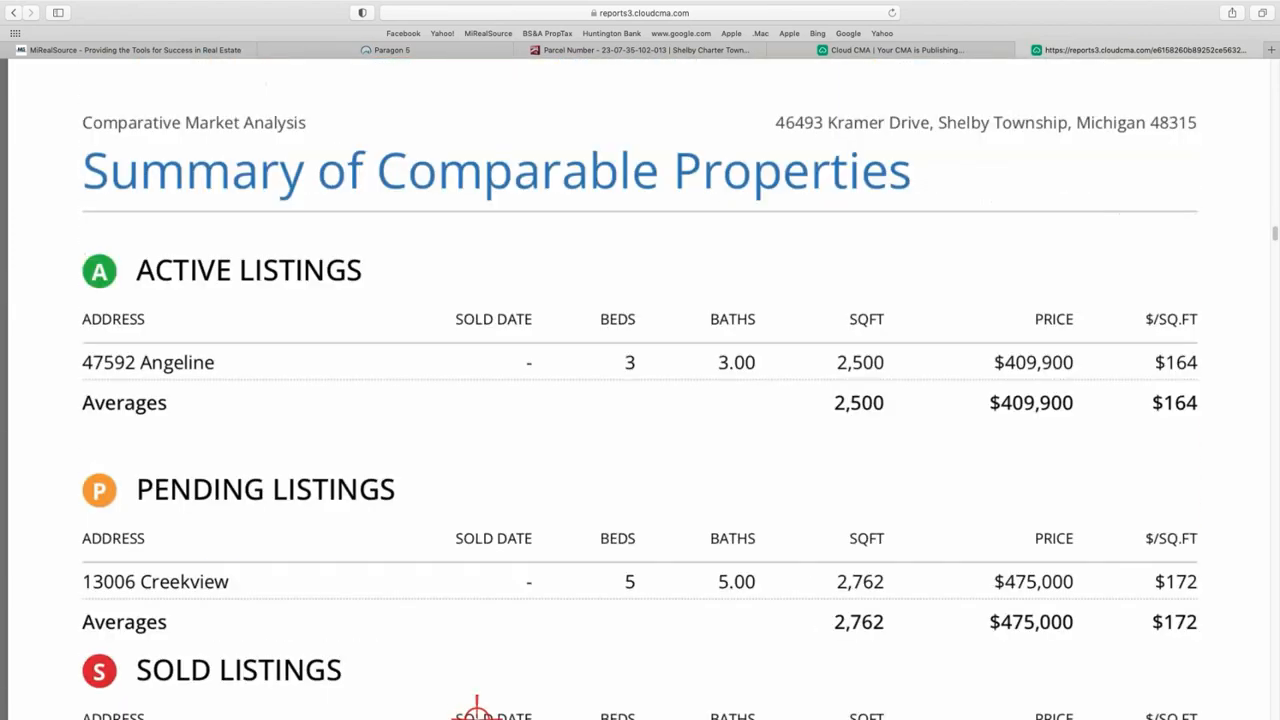
scroll(477, 712, down, 3)
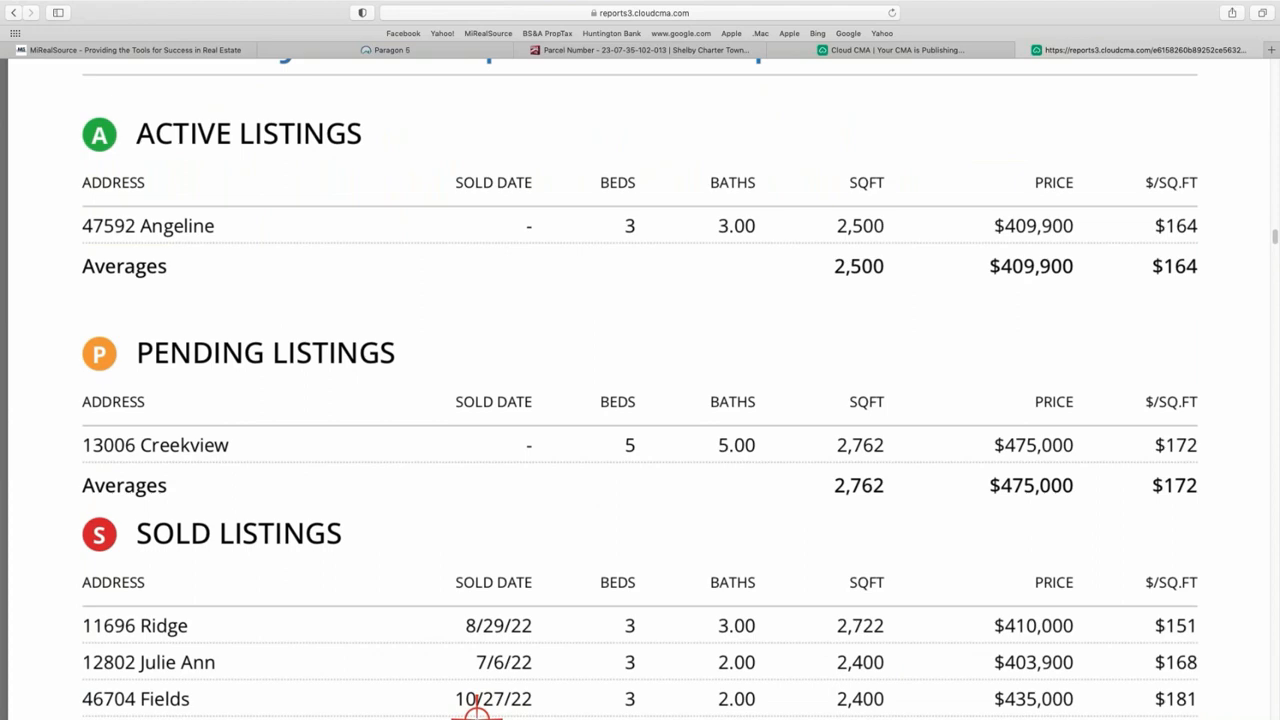
scroll(477, 712, down, 15)
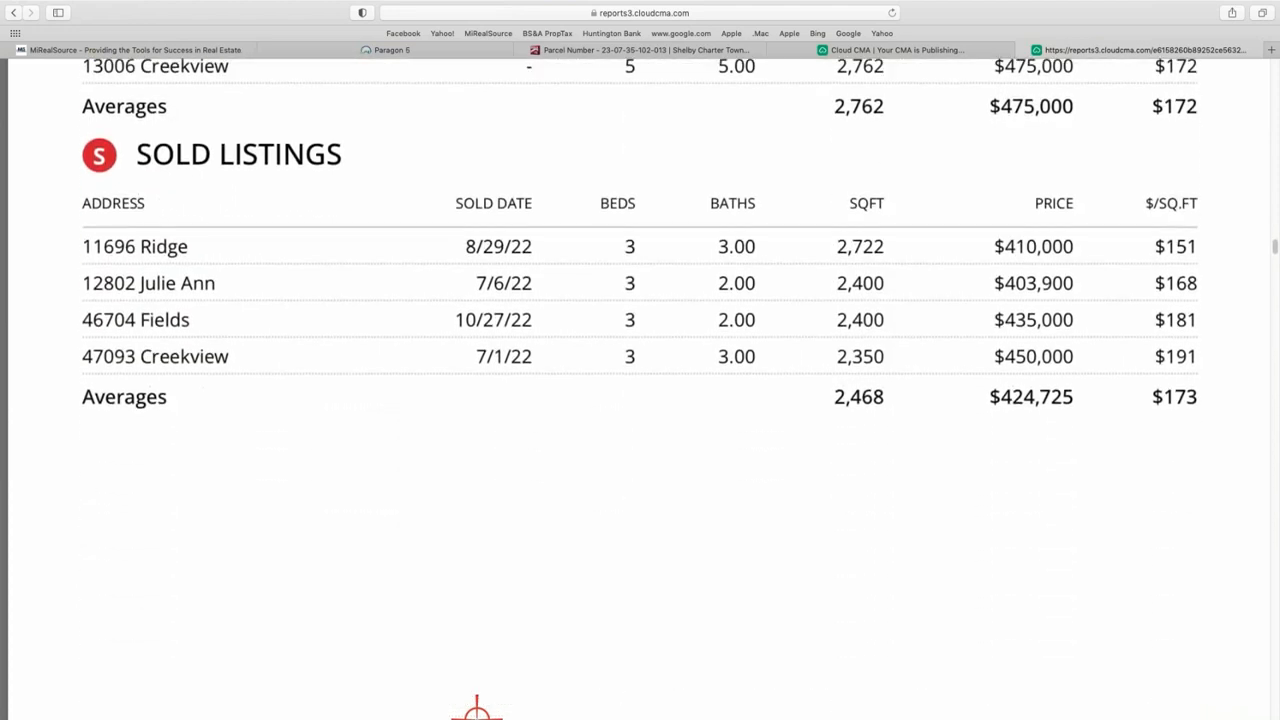
scroll(477, 712, down, 4)
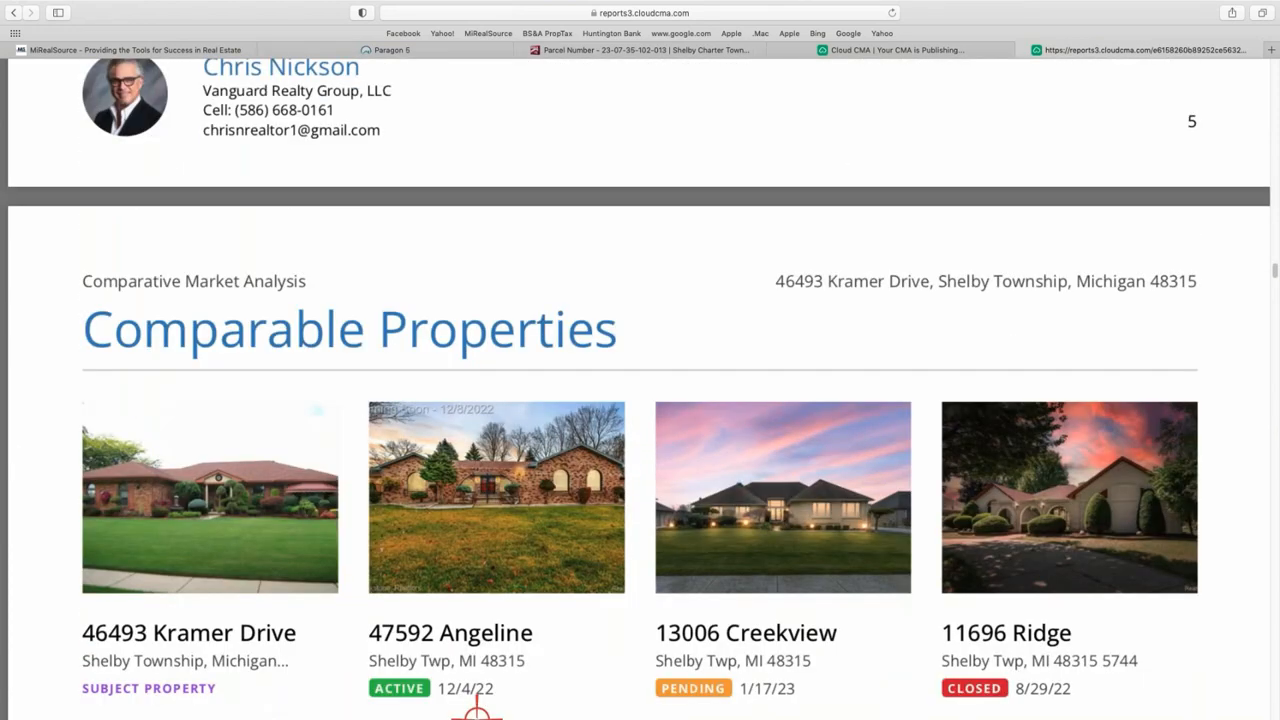
scroll(477, 712, down, 7)
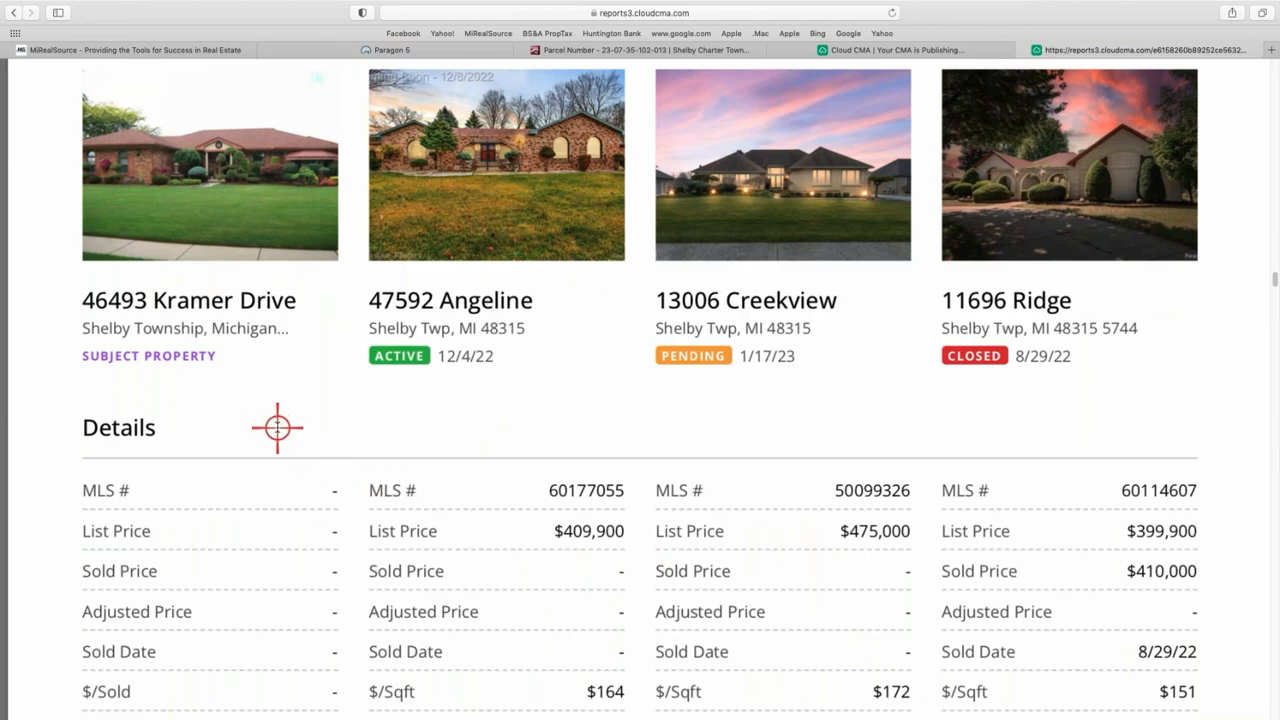
scroll(277, 427, down, 6)
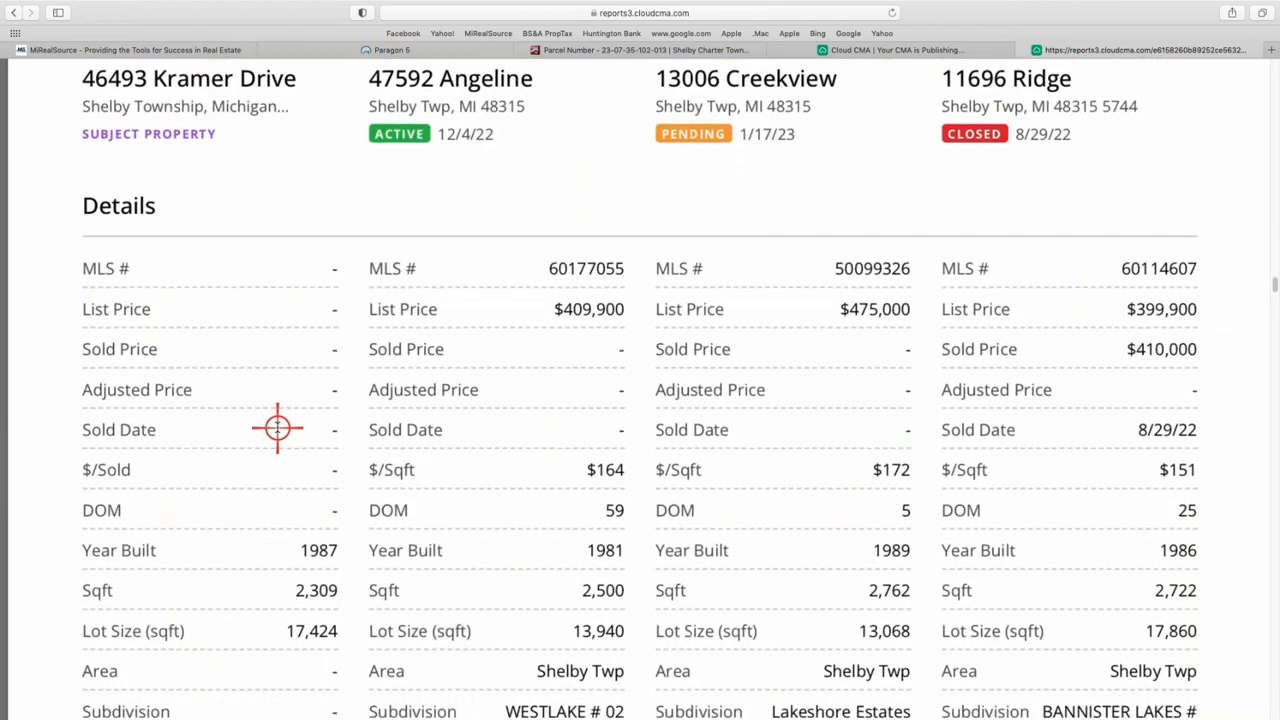
scroll(277, 427, down, 15)
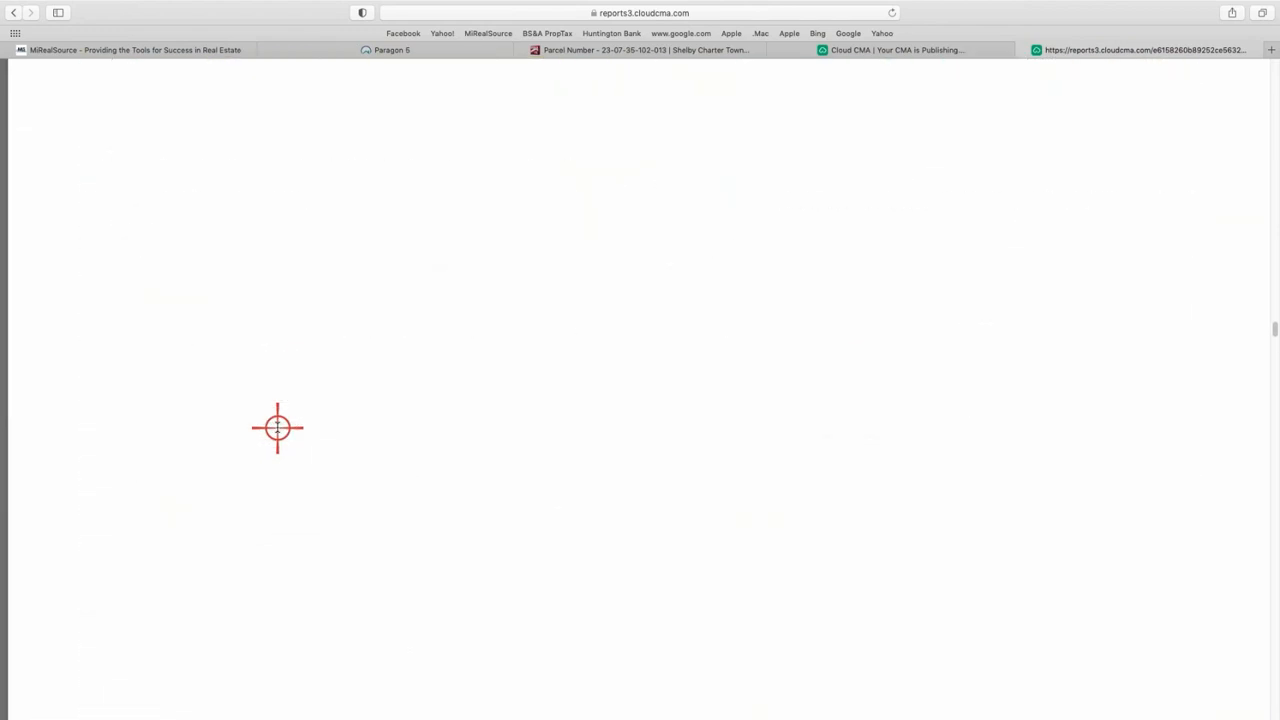
scroll(277, 427, down, 20)
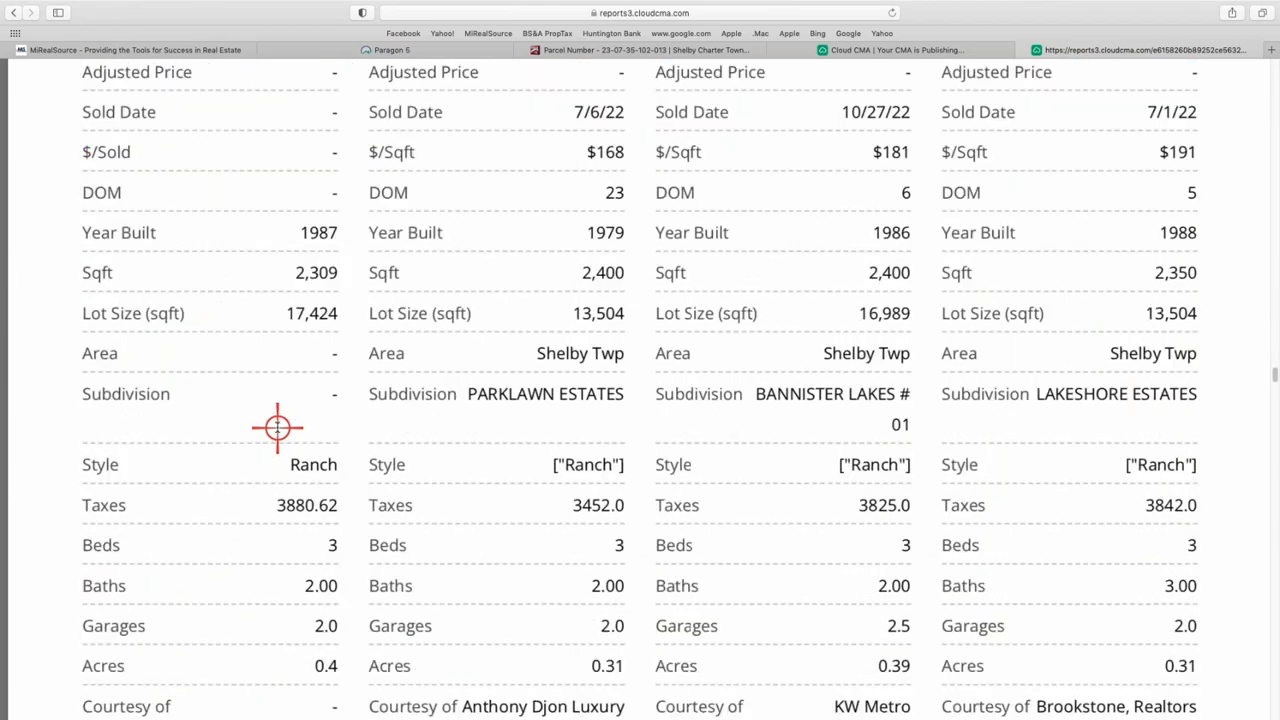
scroll(277, 427, down, 20)
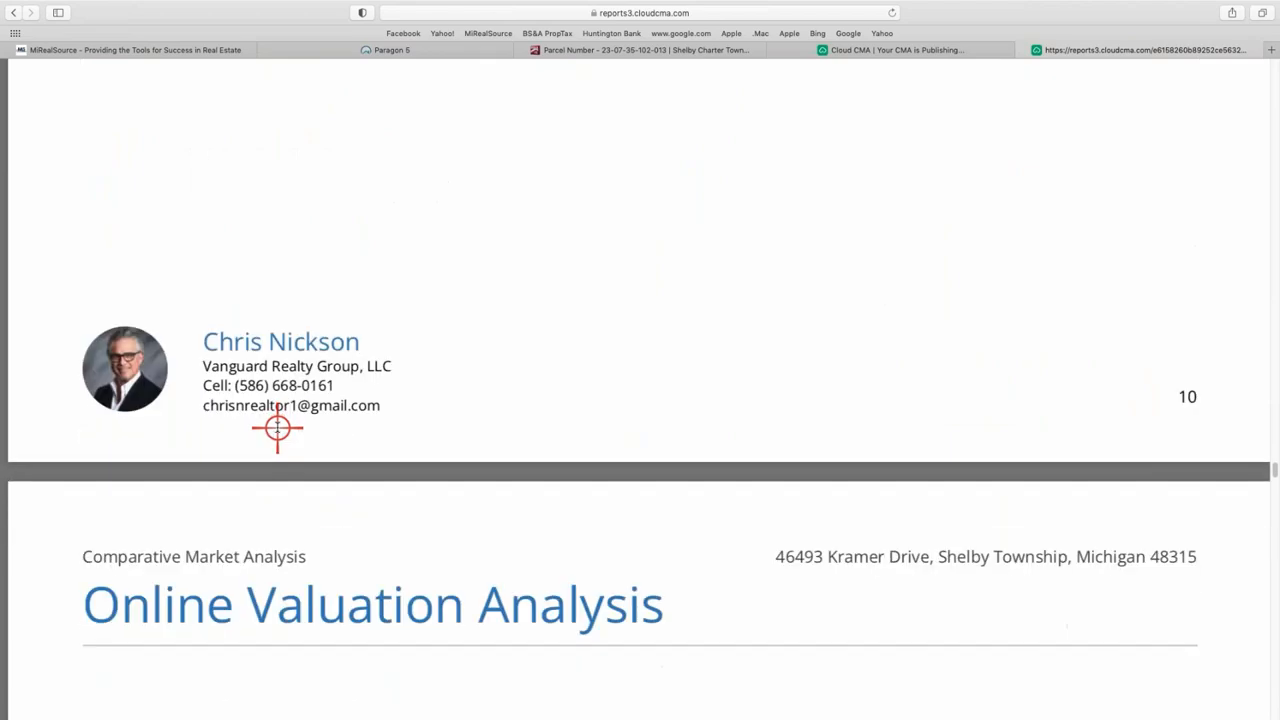
- Review the remaining PDF report pages, then close the reports3.cloudcma.com tab
scroll(277, 427, down, 15)
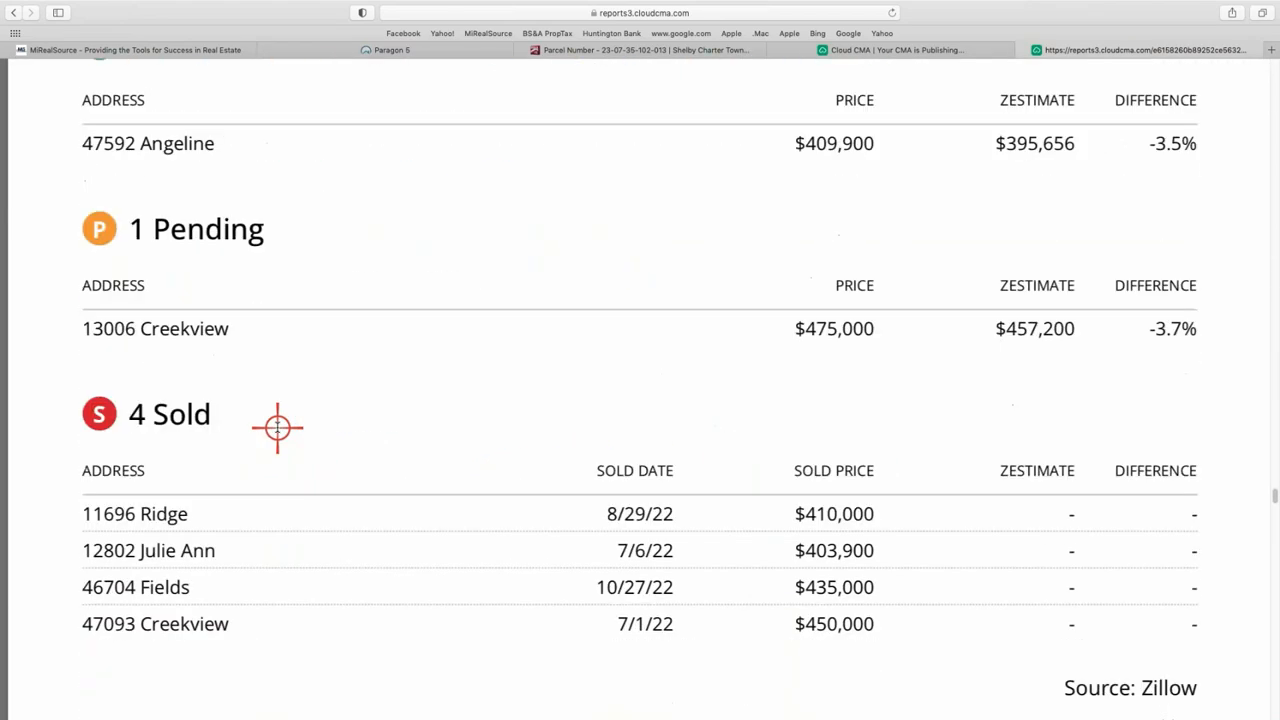
scroll(277, 427, down, 18)
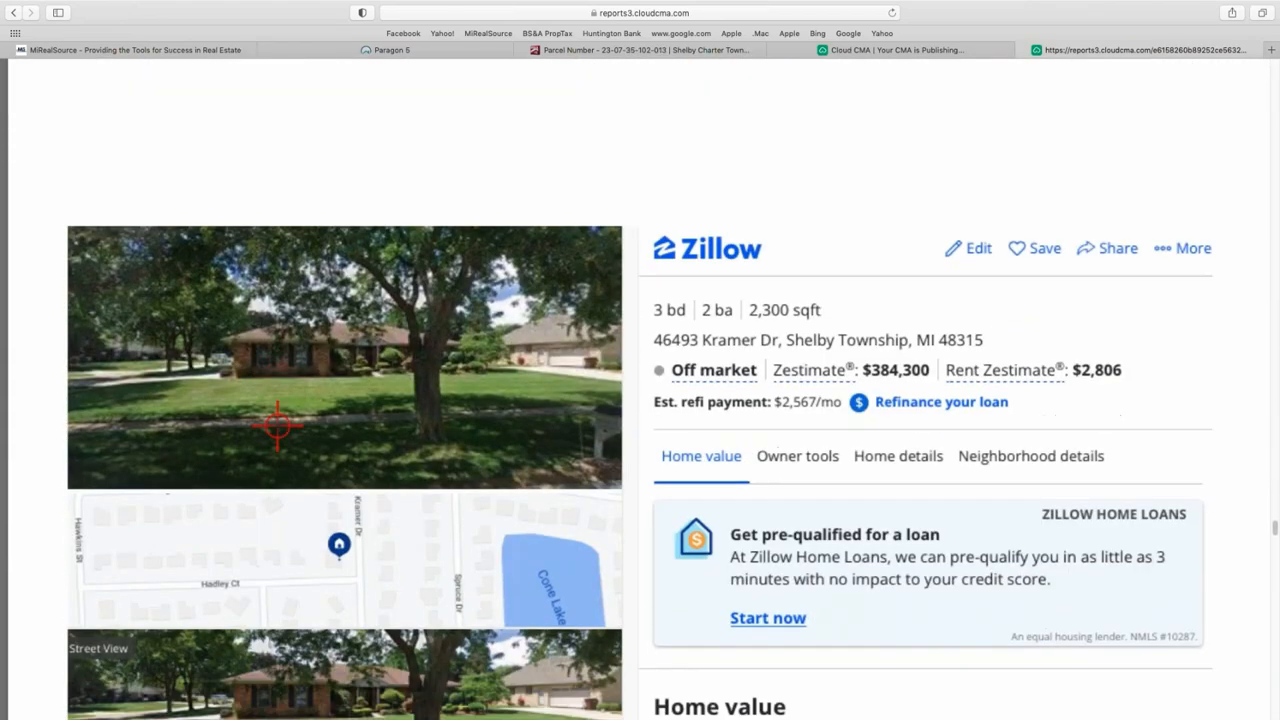
scroll(277, 425, down, 4)
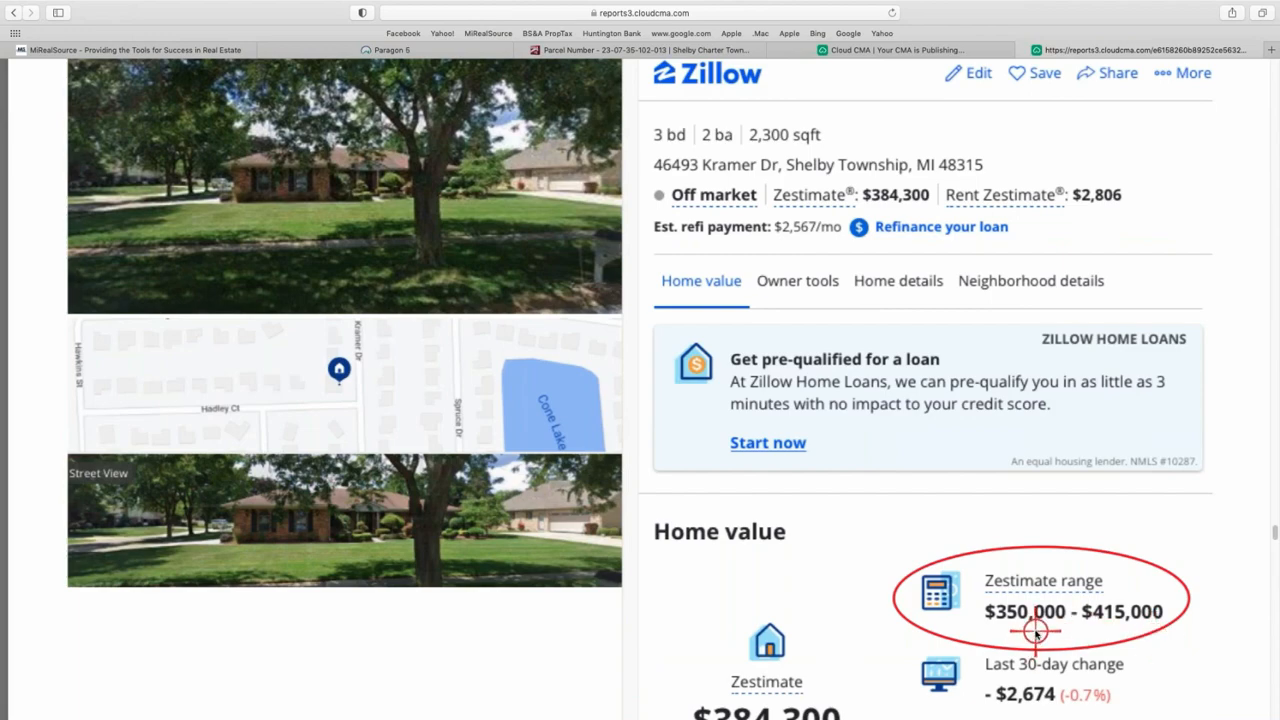
scroll(1035, 632, down, 5)
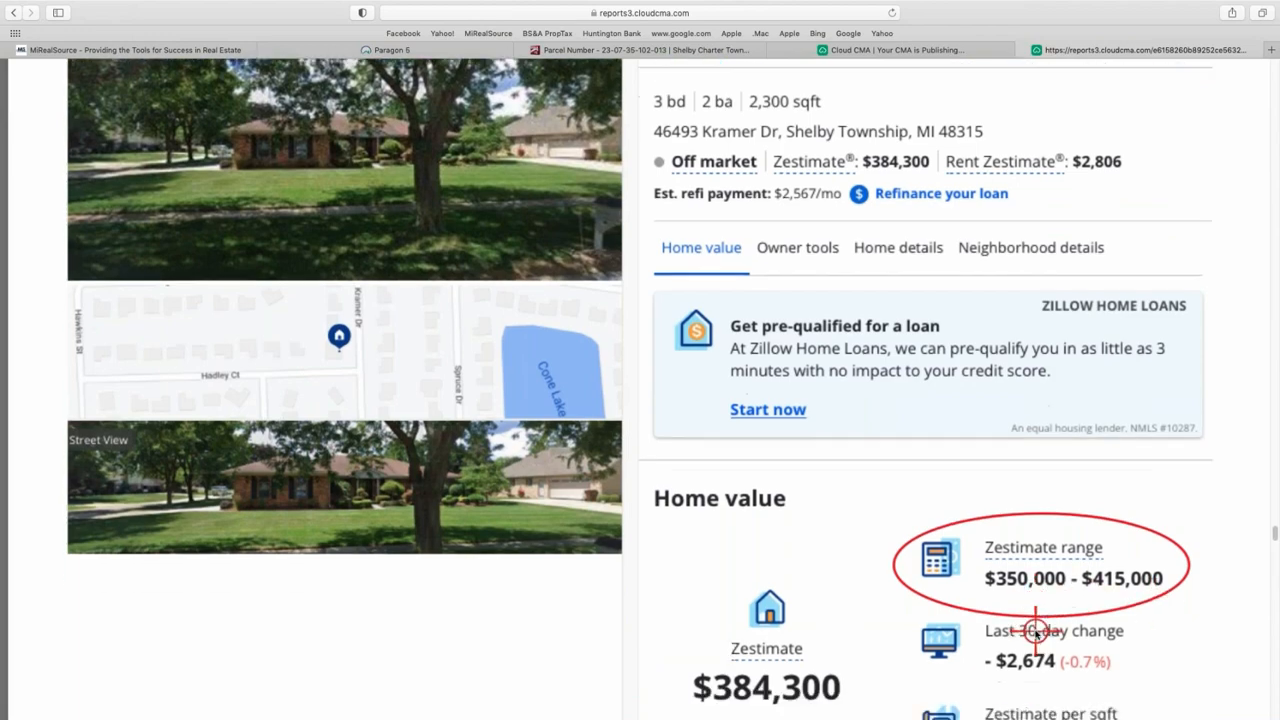
scroll(1035, 632, down, 15)
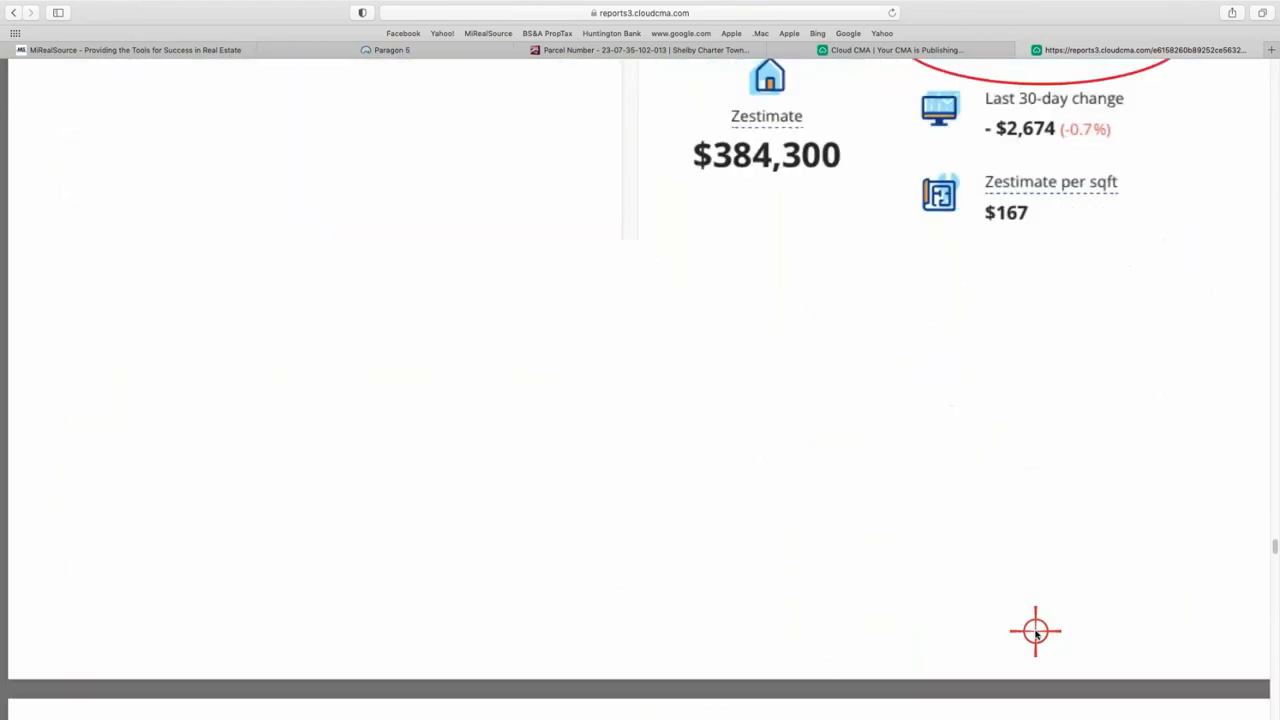
scroll(1035, 632, up, 1)
scroll(1035, 632, down, 10)
scroll(1035, 632, down, 10)
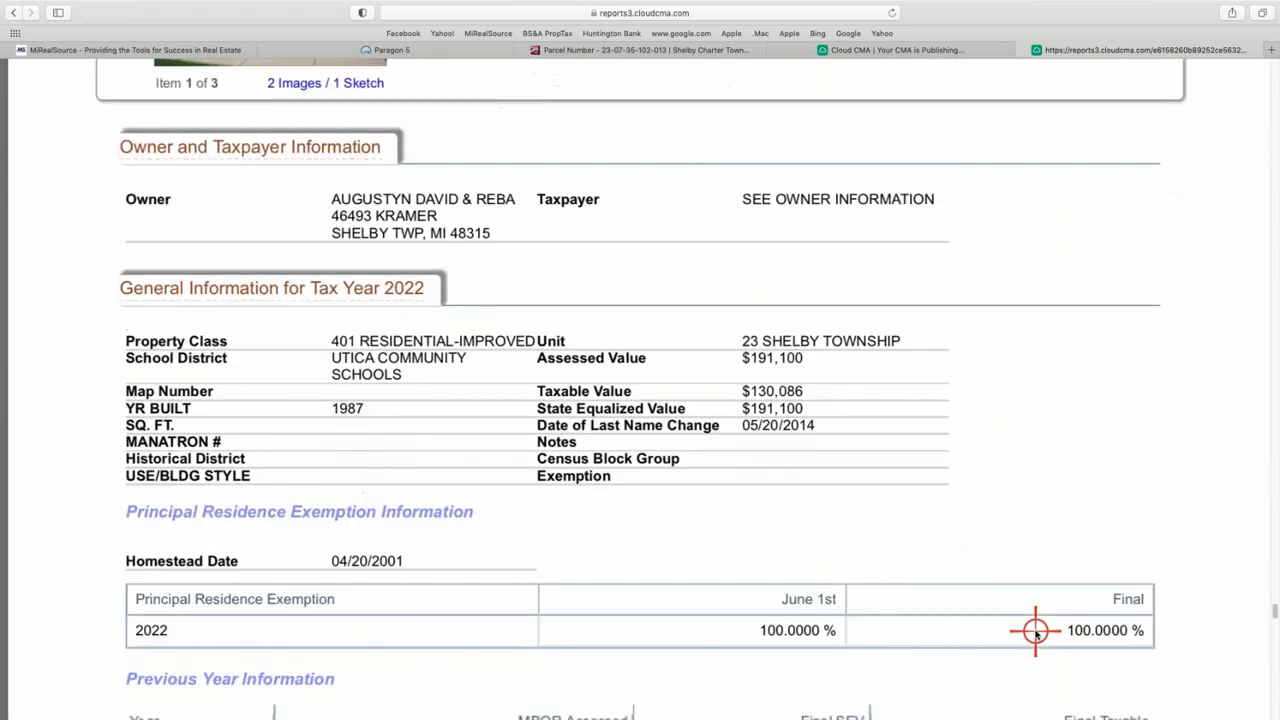
scroll(1035, 632, up, 6)
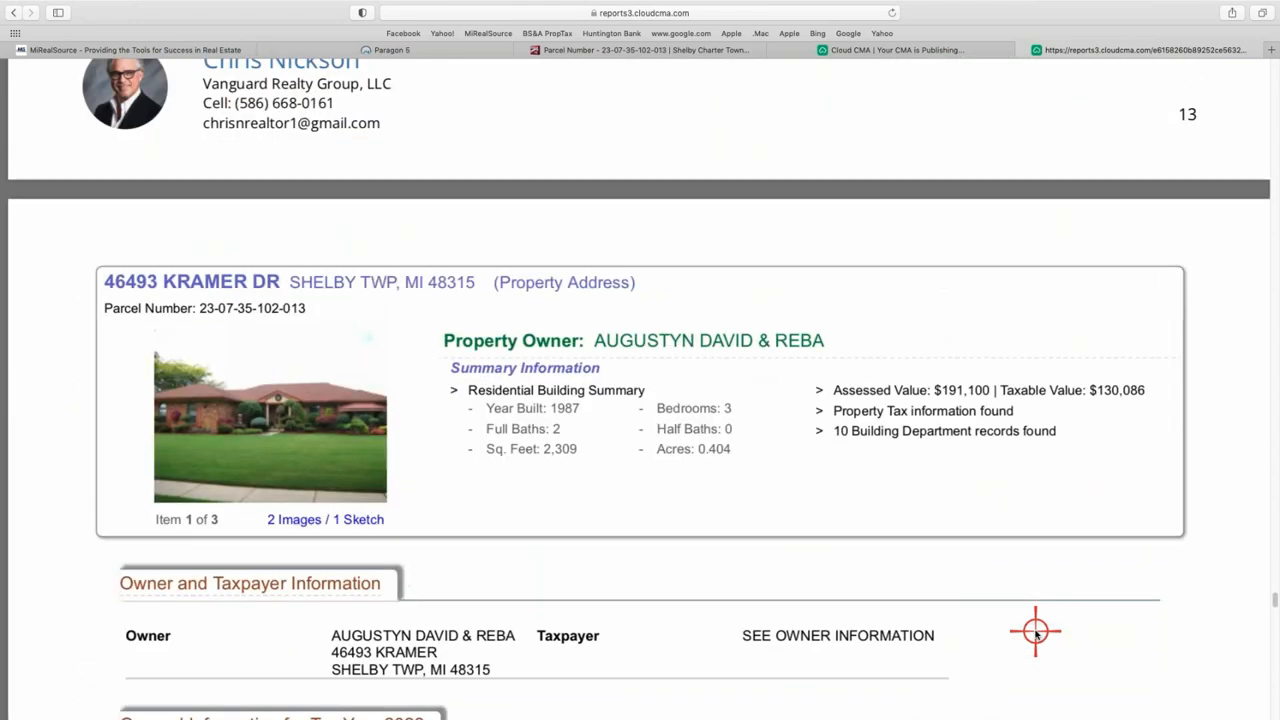
scroll(1035, 632, down, 3)
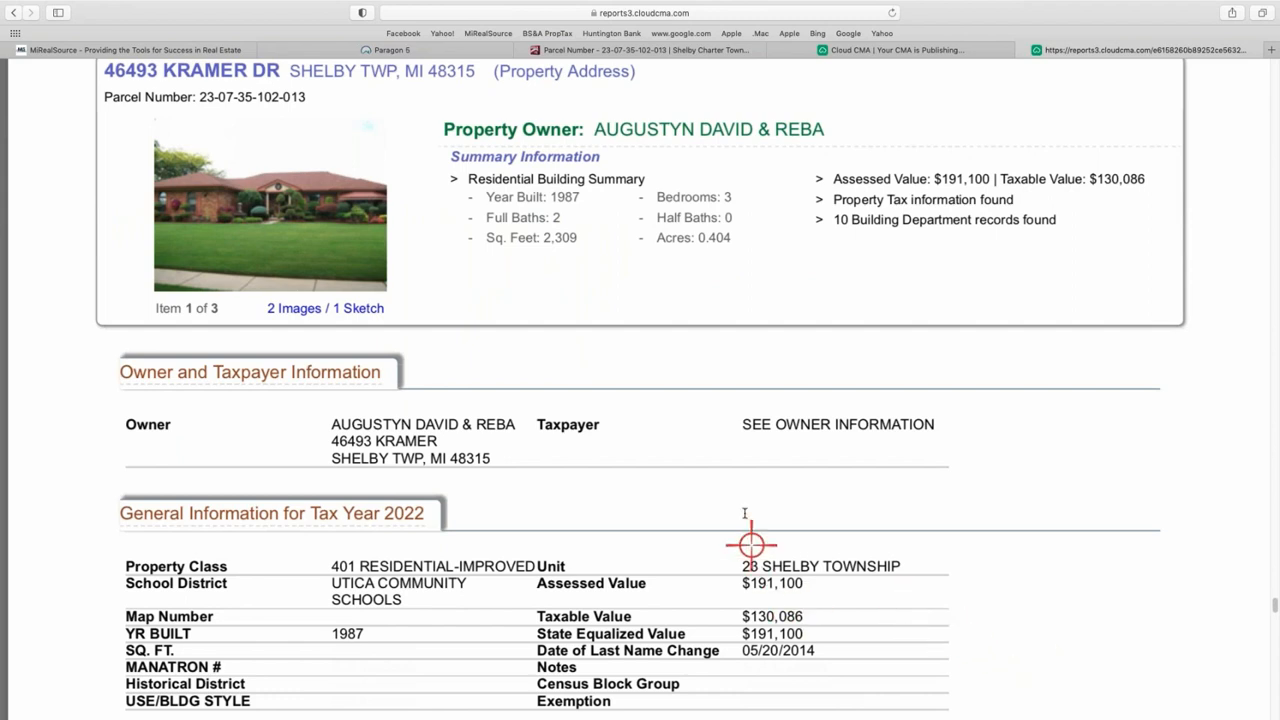
scroll(841, 597, down, 15)
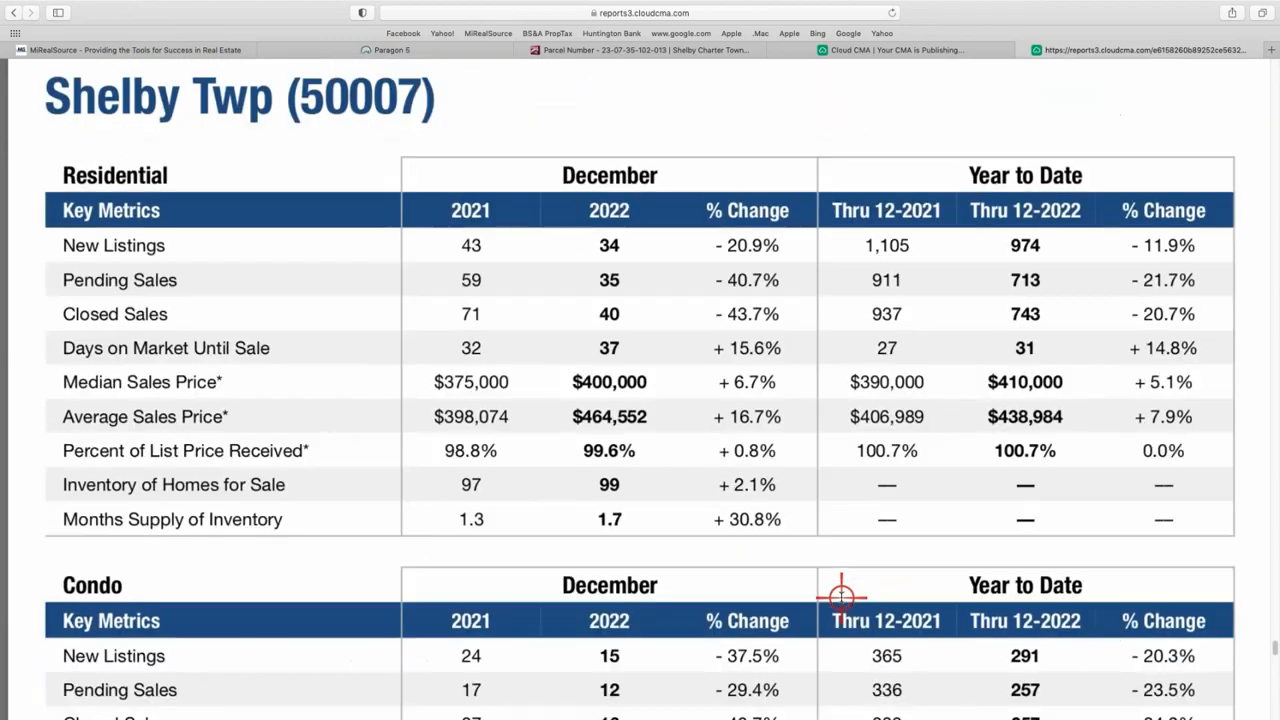
scroll(841, 597, up, 4)
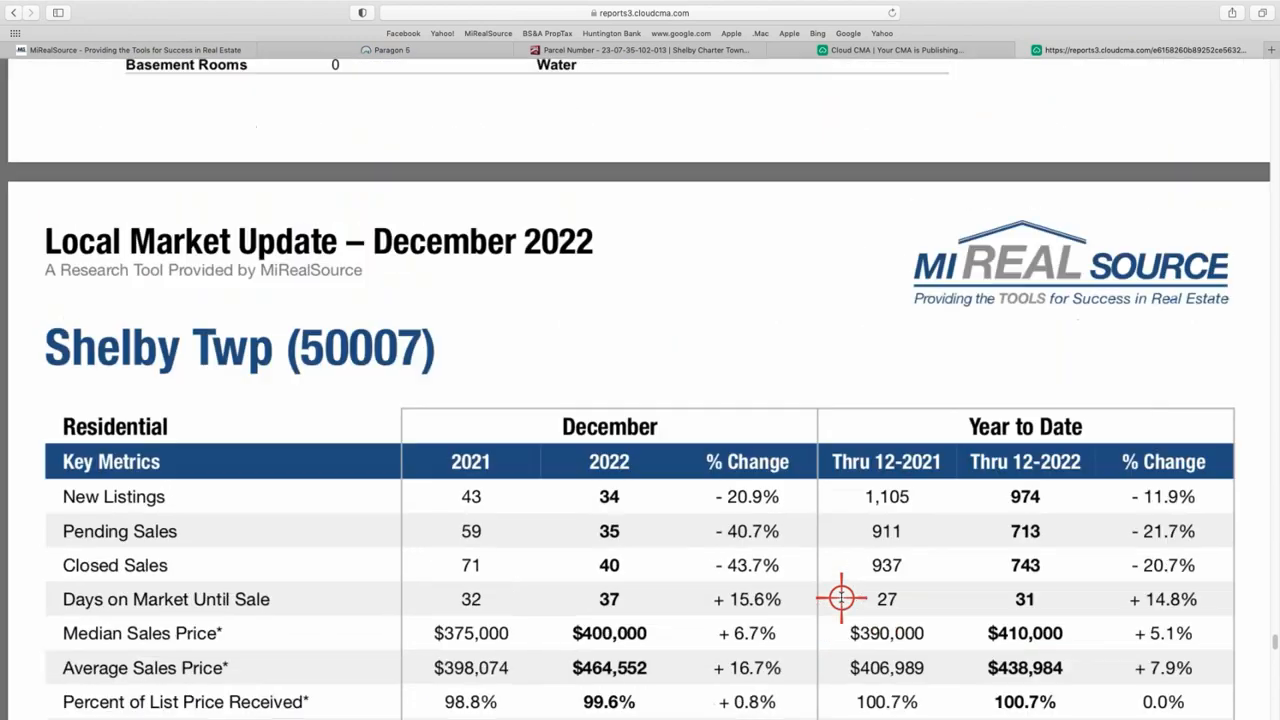
scroll(841, 597, down, 5)
scroll(843, 606, up, 1)
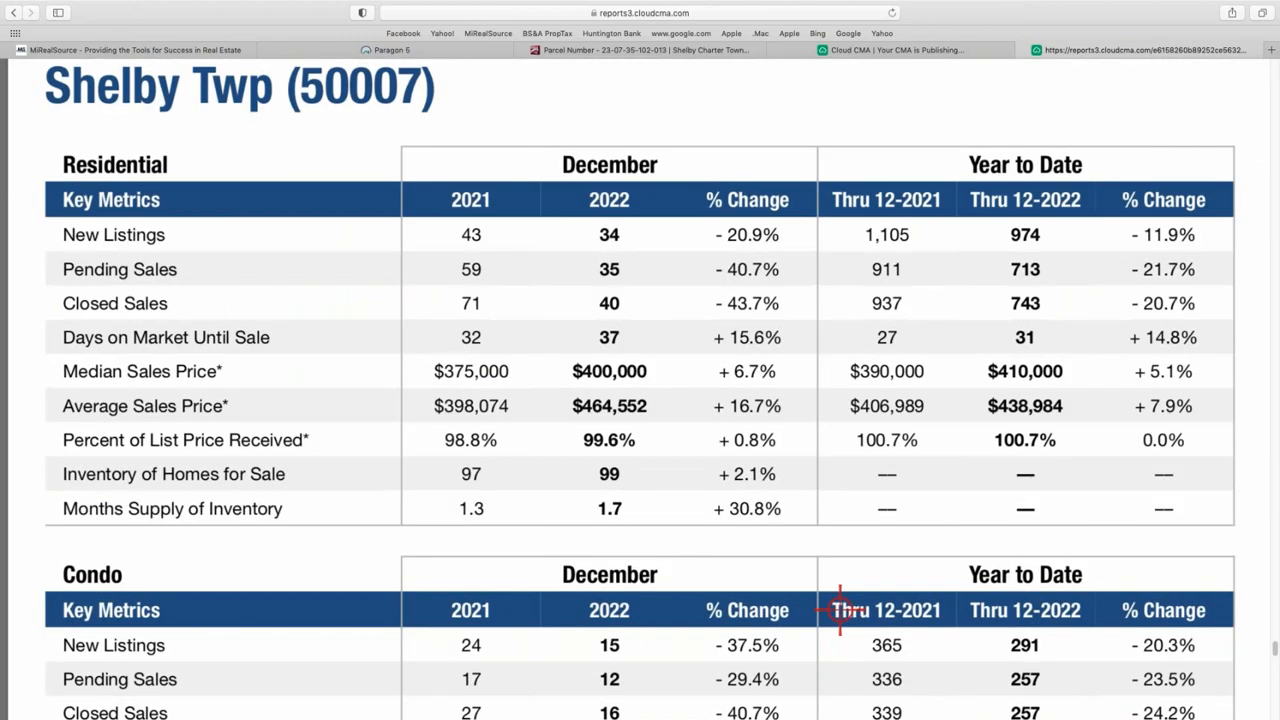
scroll(840, 608, down, 1)
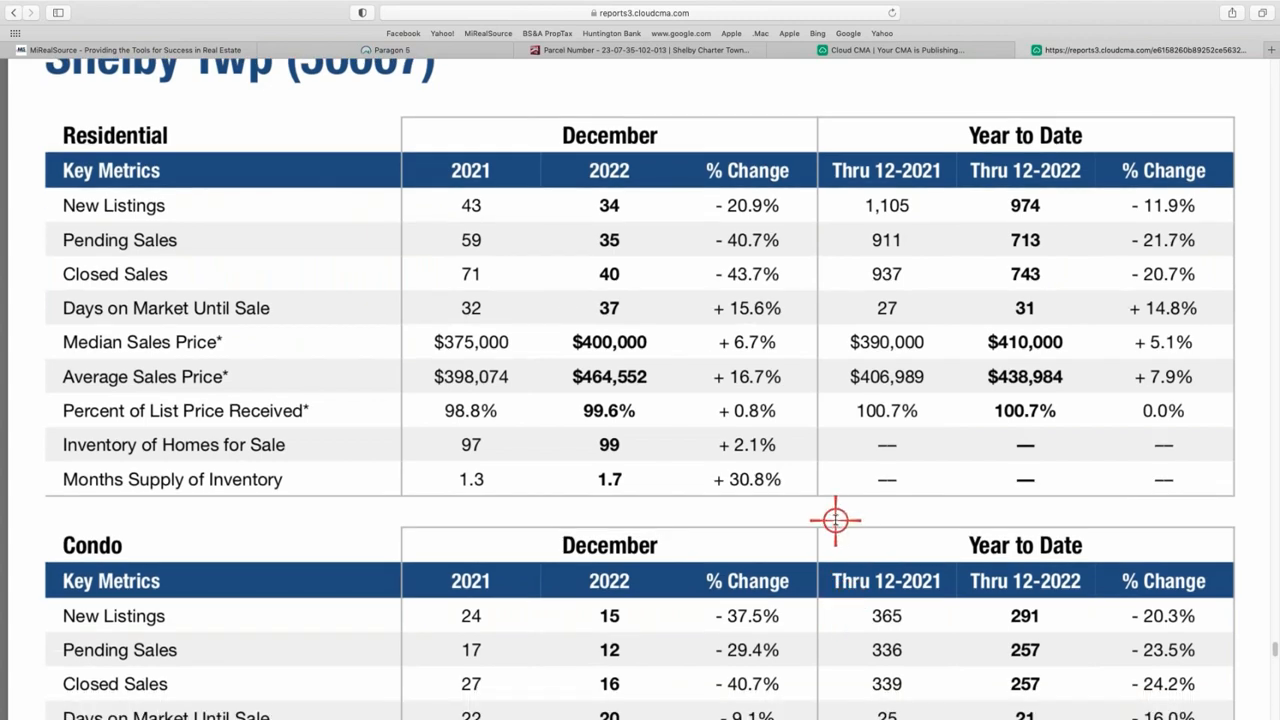
scroll(832, 530, down, 17)
scroll(829, 528, up, 11)
scroll(836, 522, down, 11)
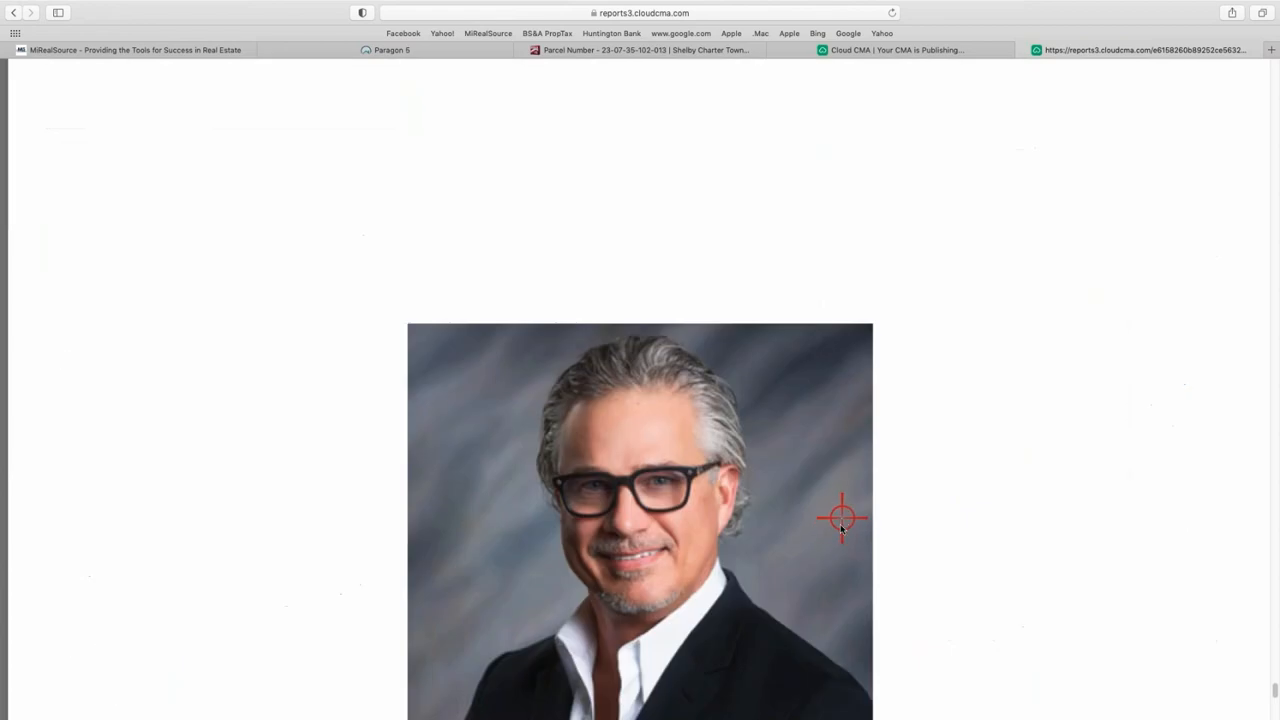
scroll(842, 526, down, 10)
scroll(845, 524, up, 12)
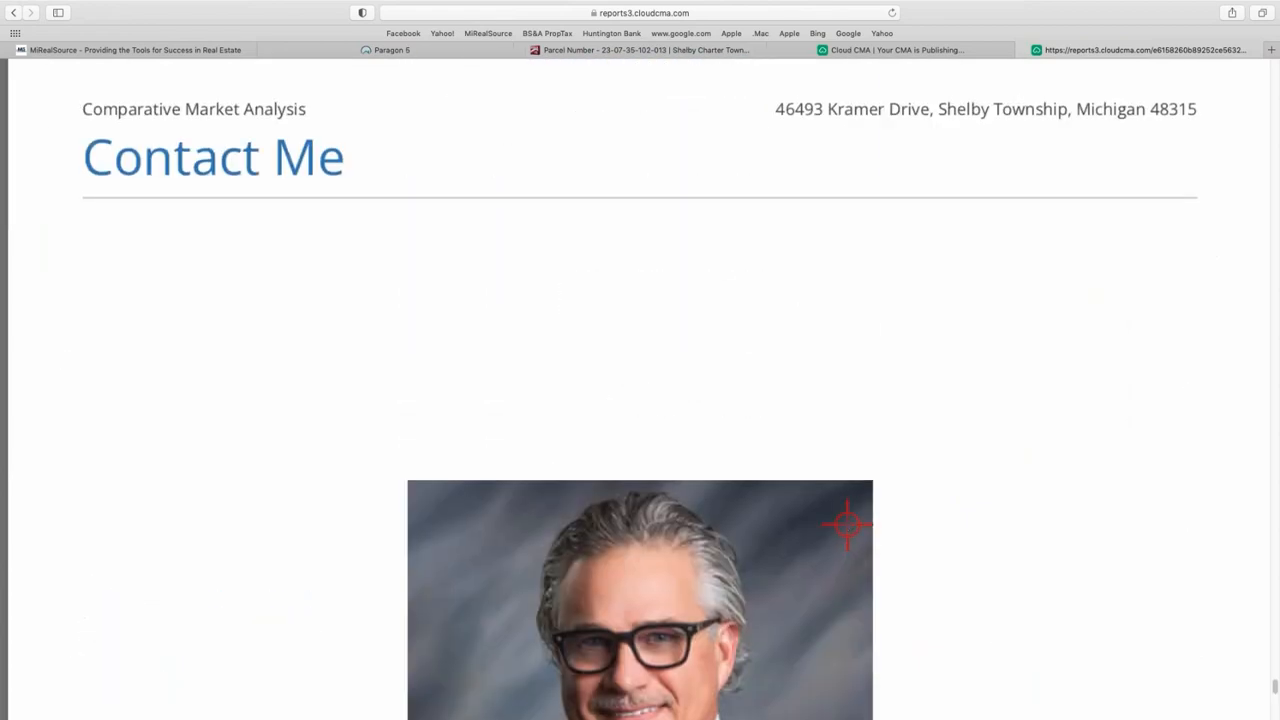
scroll(847, 525, up, 20)
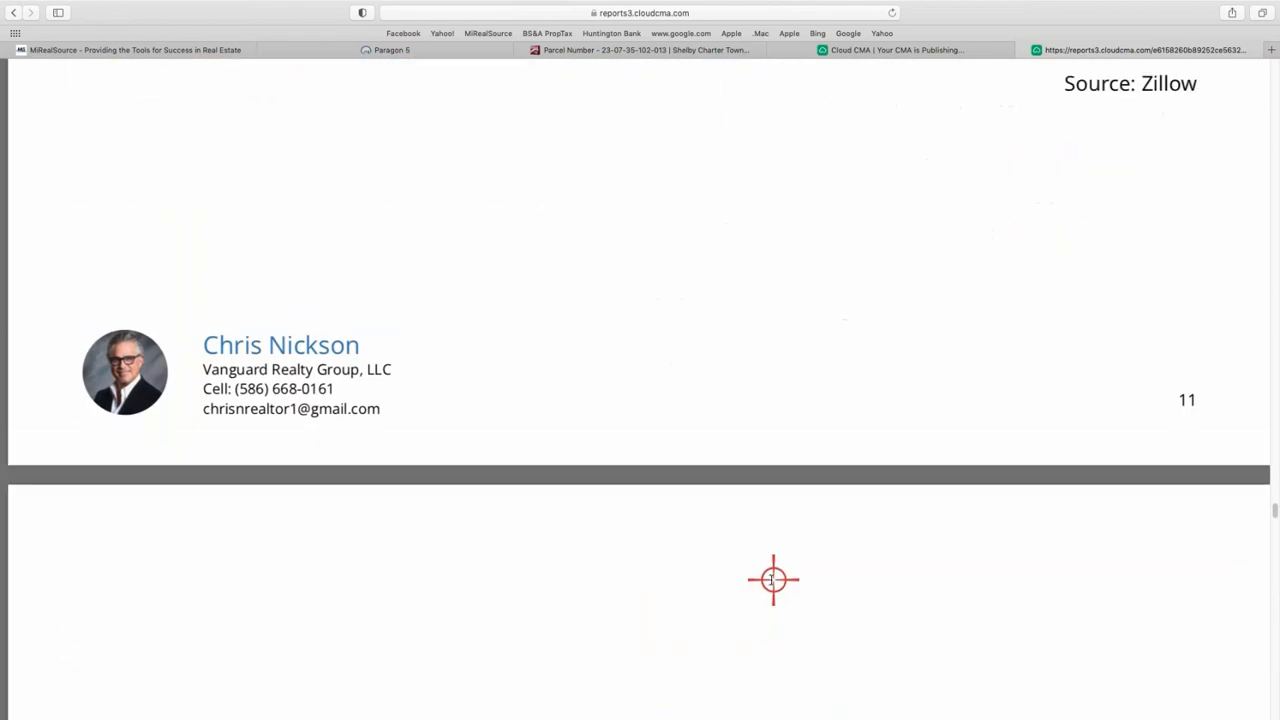
scroll(773, 580, up, 20)
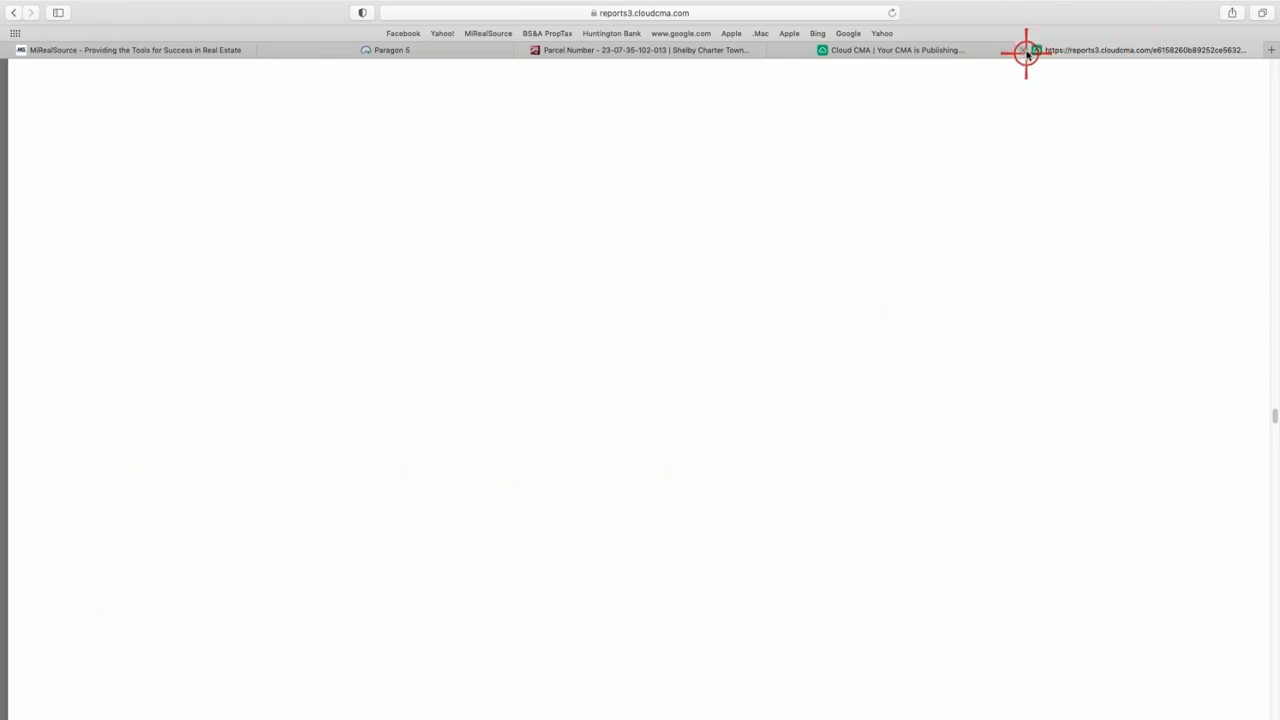
click(1023, 50)
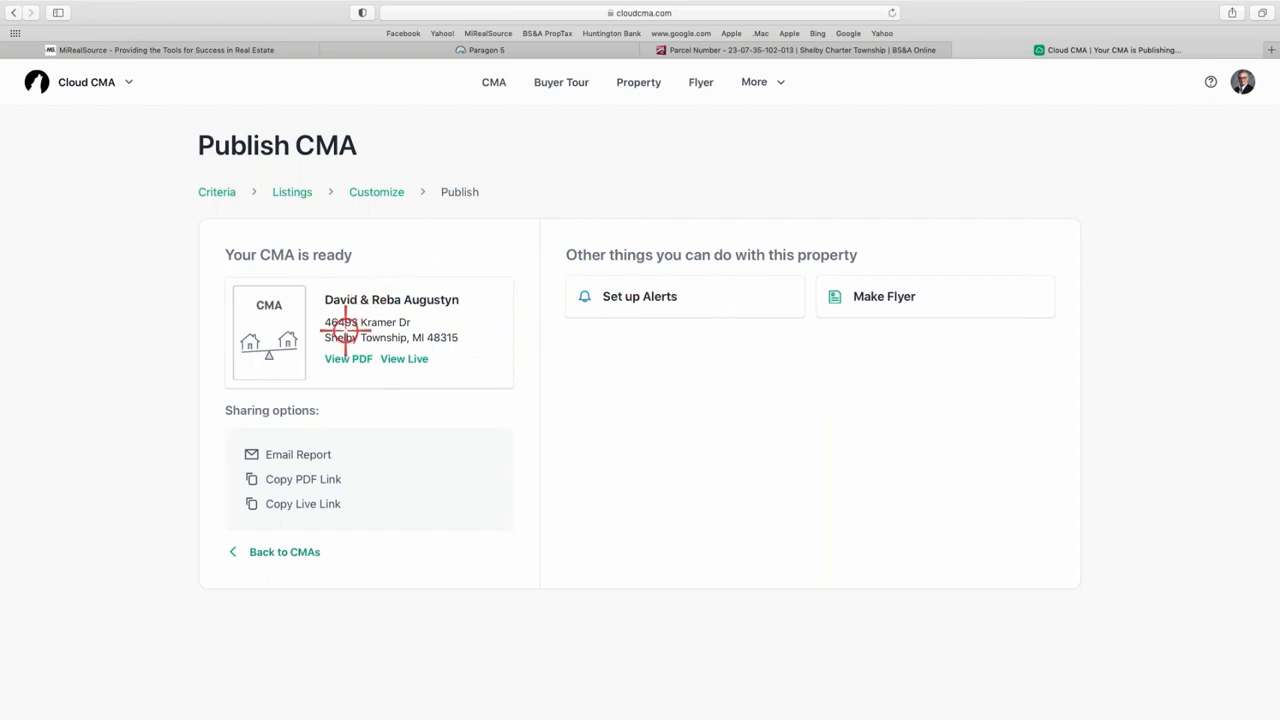
click(281, 454)
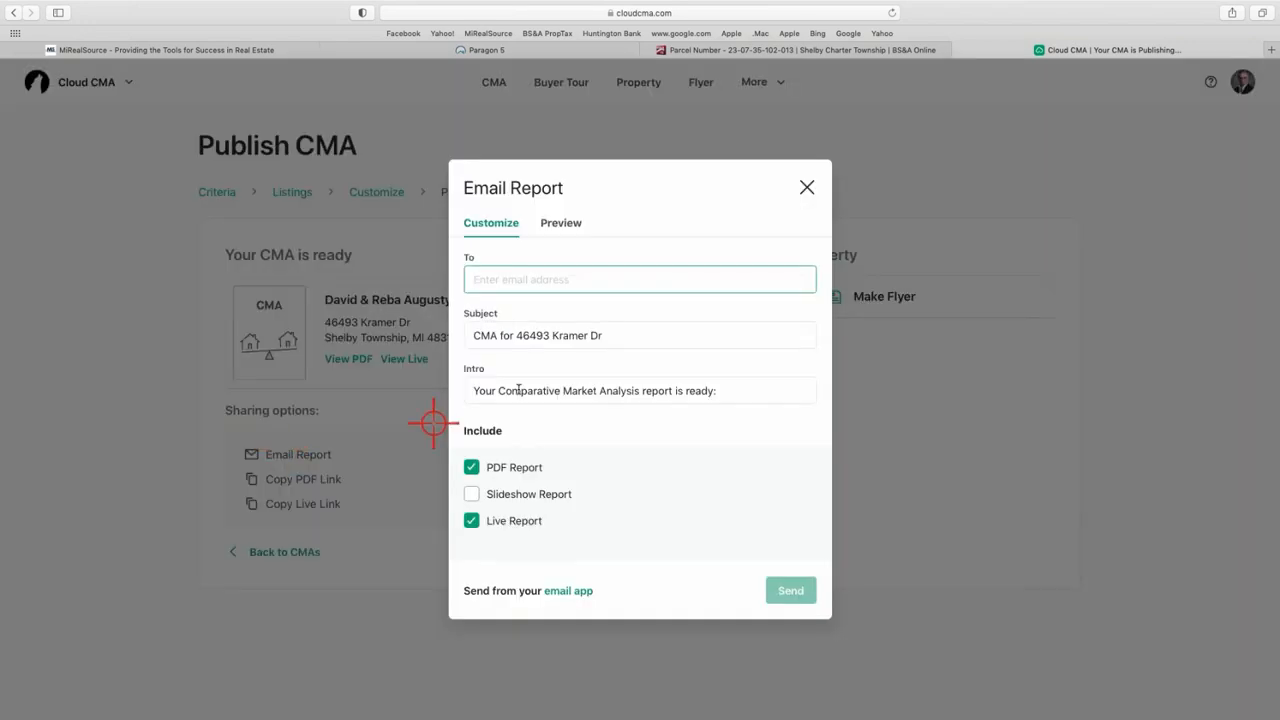
click(809, 187)
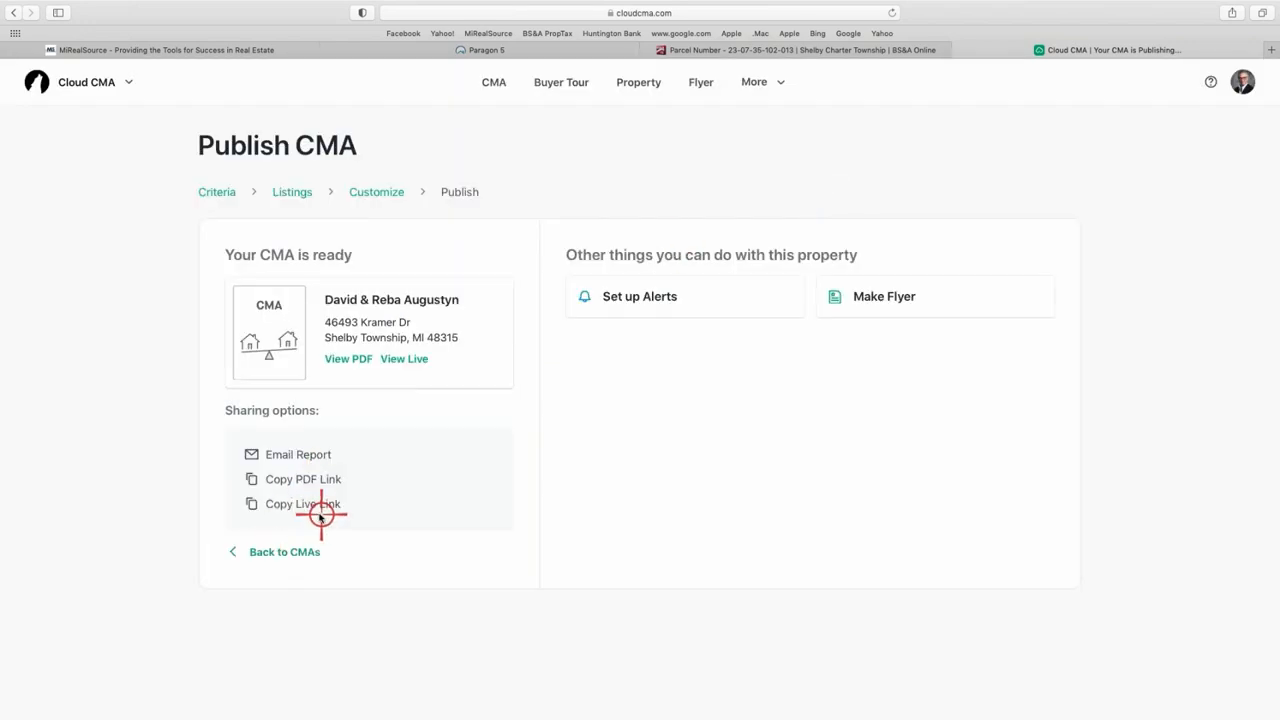
- View the live report in its own tab, then go back to the CMA Reports list
click(407, 359)
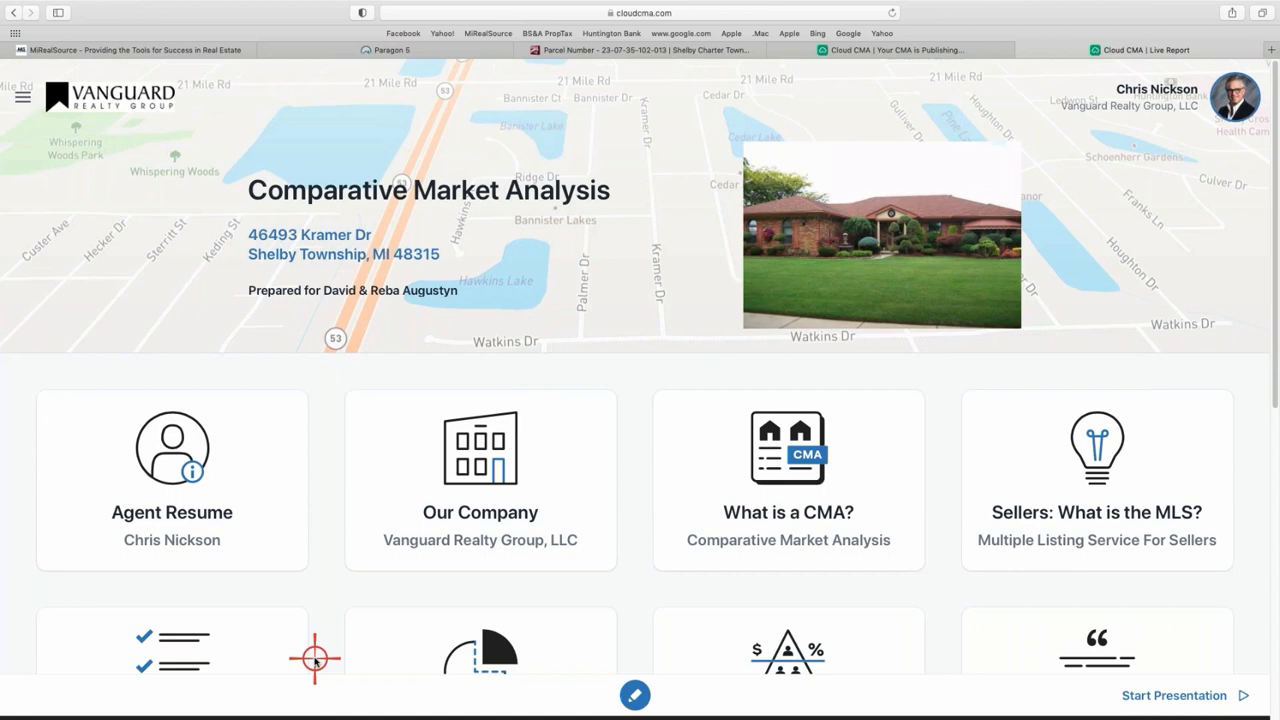
click(983, 52)
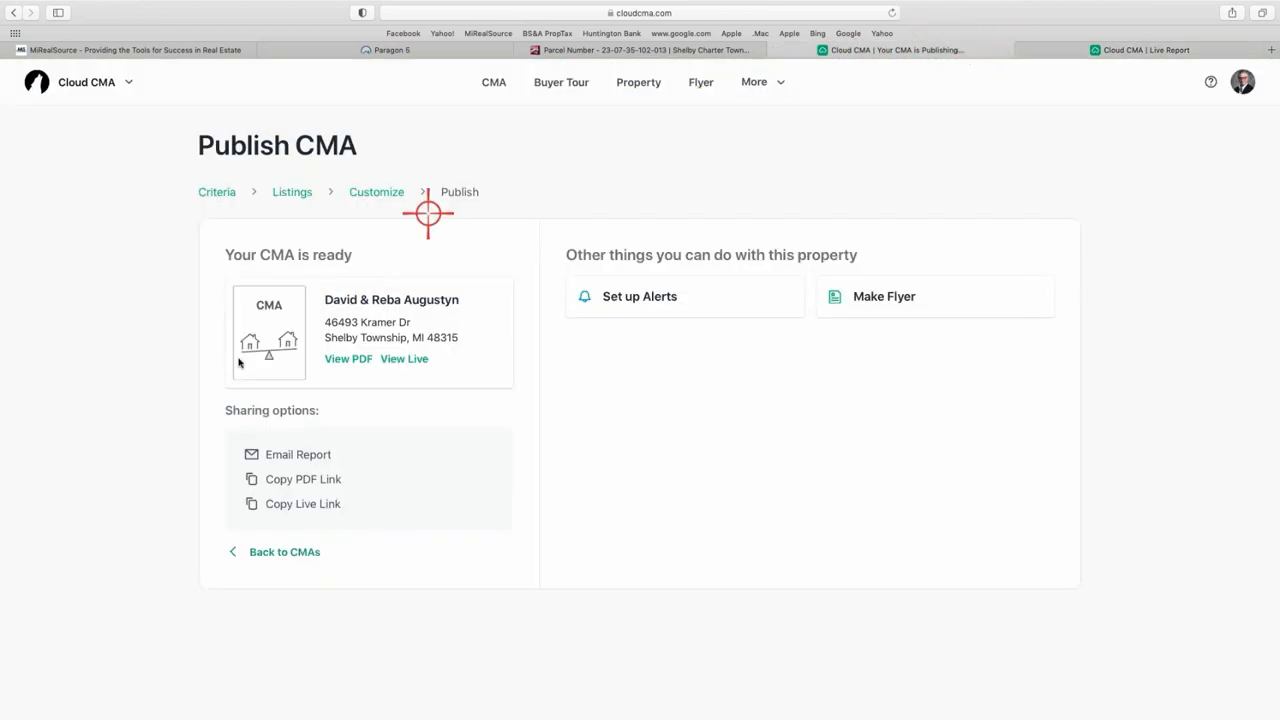
click(291, 553)
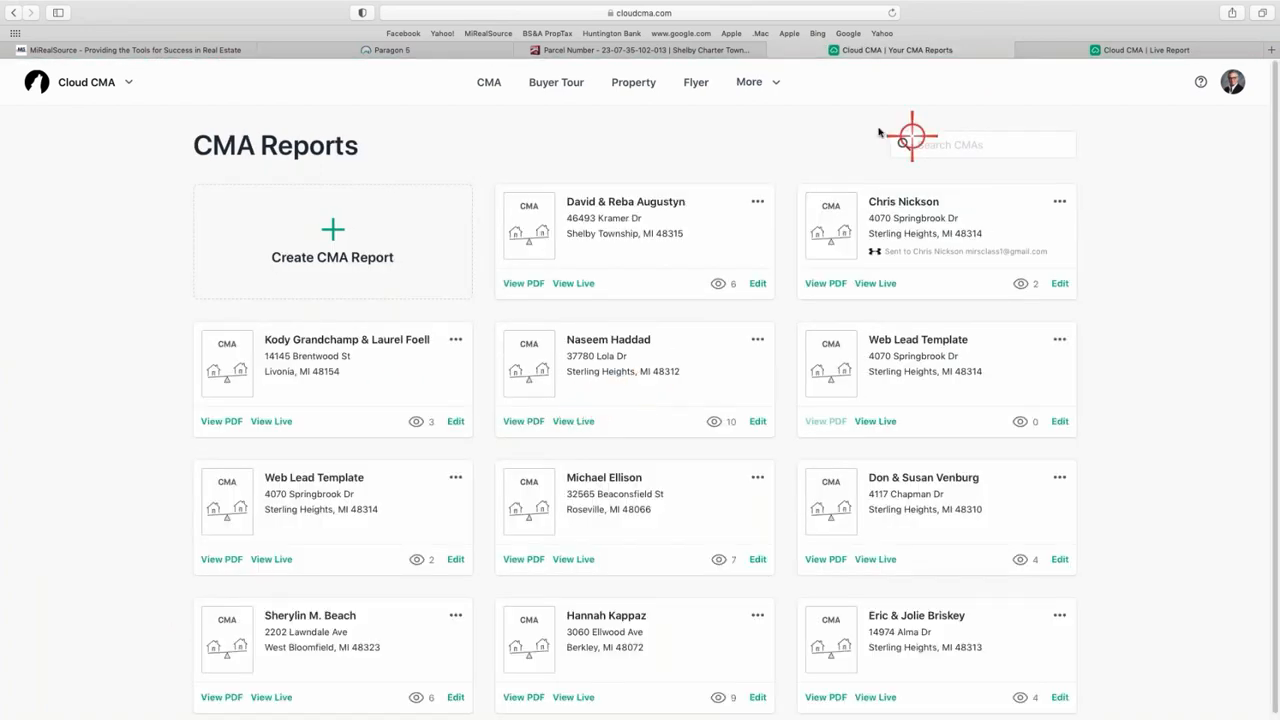
- Open the newest report's slideshow from its ... menu
click(757, 201)
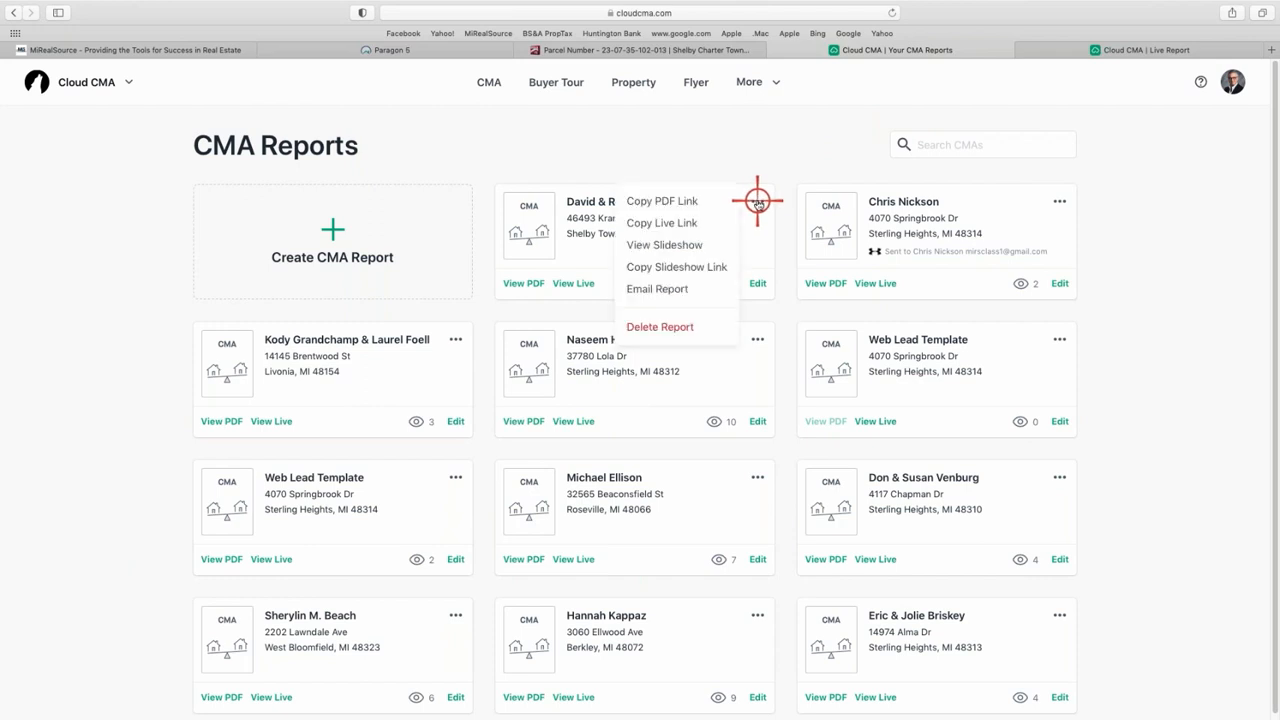
click(676, 246)
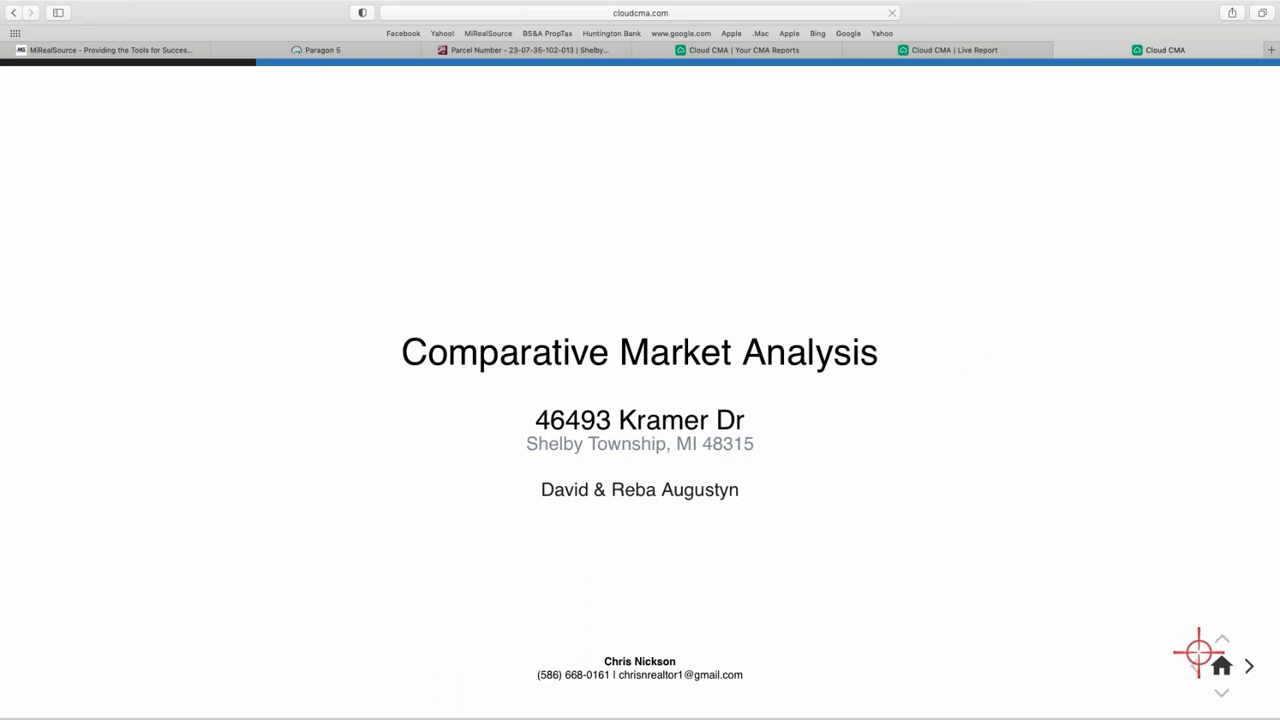
- Advance the slideshow through agent bio, comparables map, sold homes, quote and first sold listing slides
click(1251, 670)
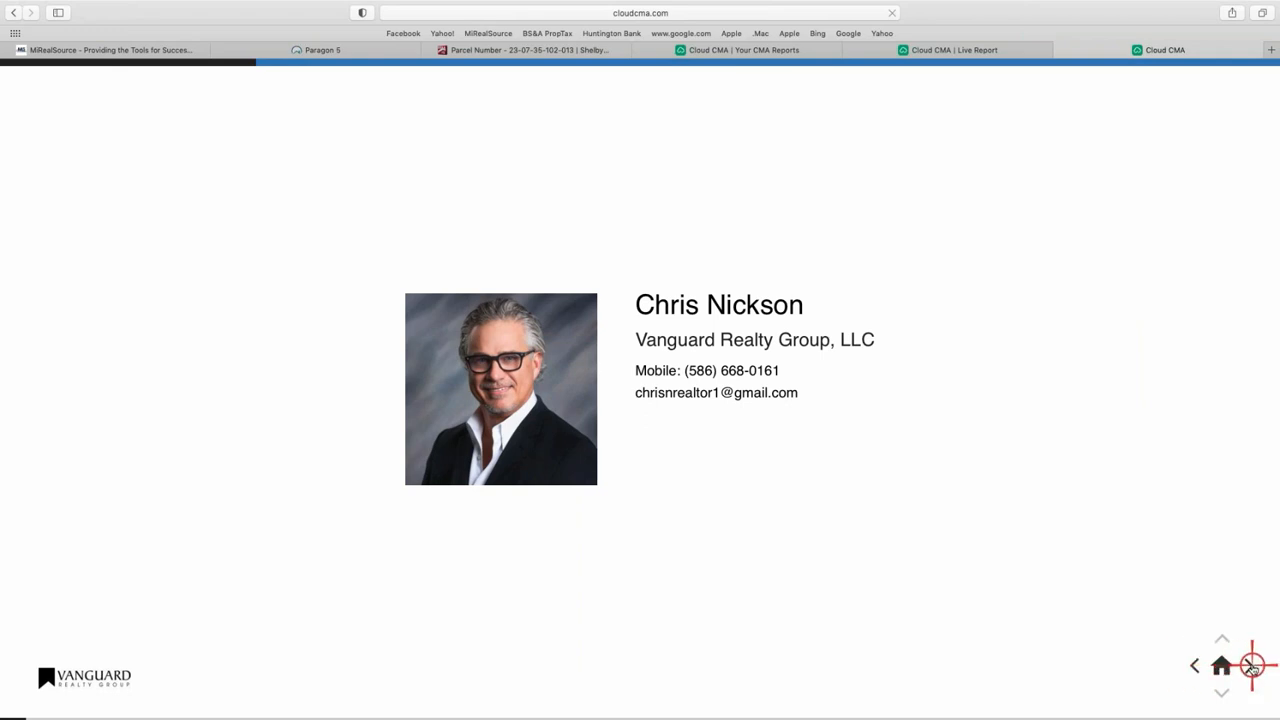
click(1251, 668)
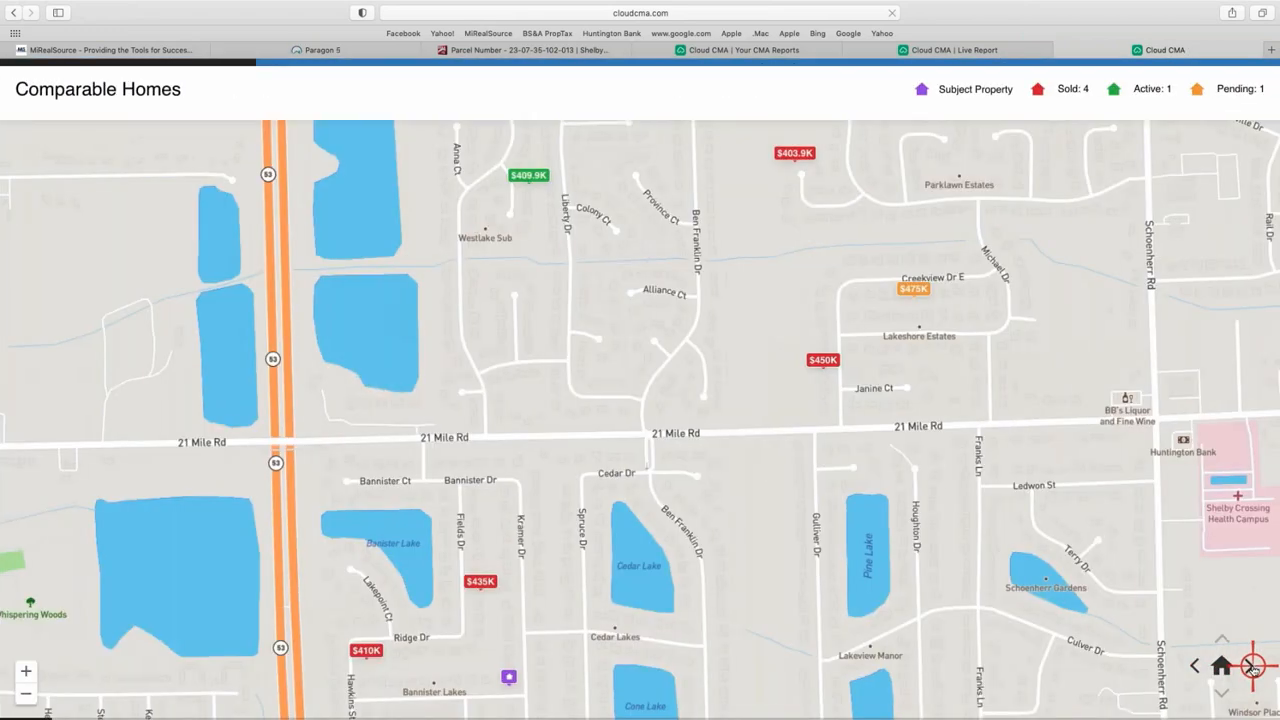
click(1252, 669)
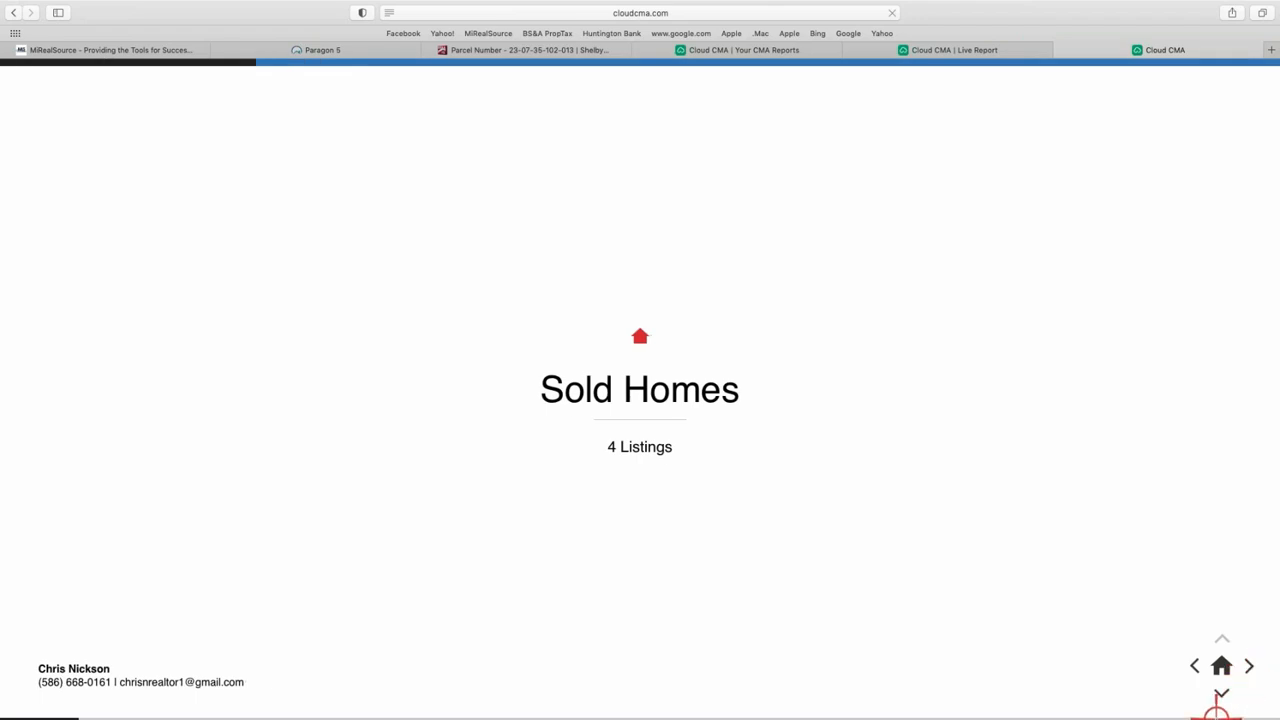
click(1221, 696)
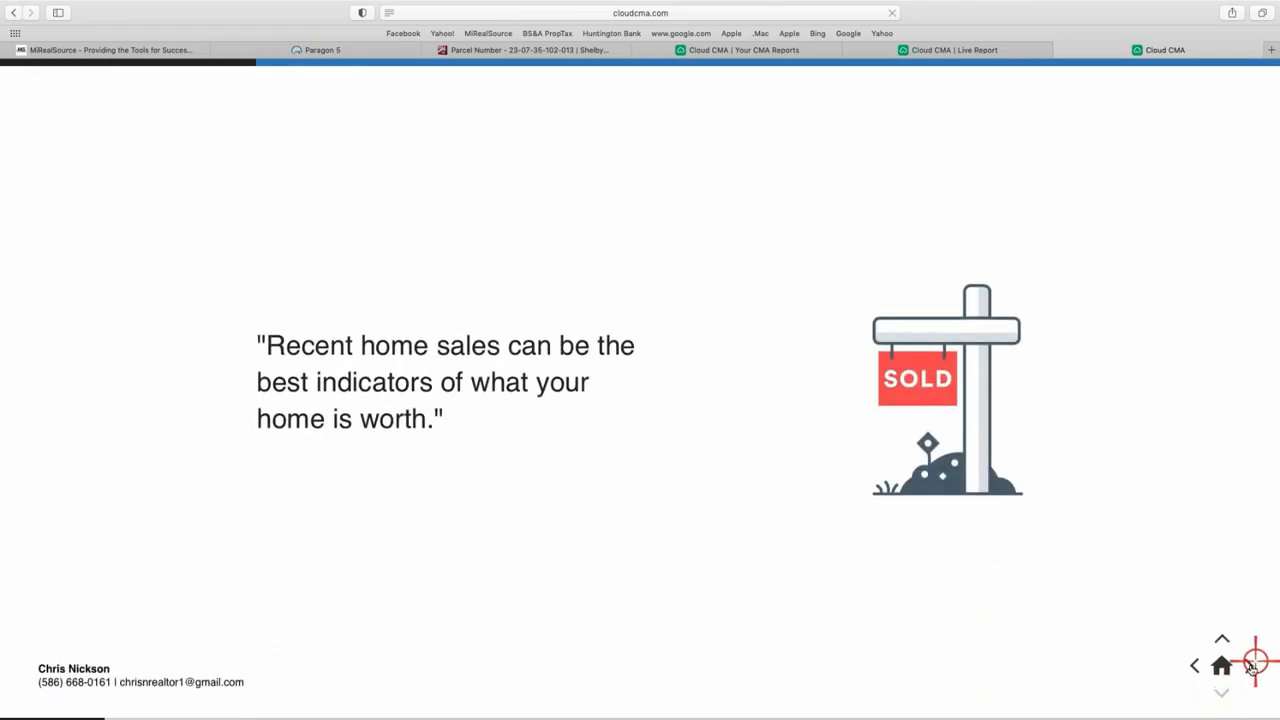
click(1250, 669)
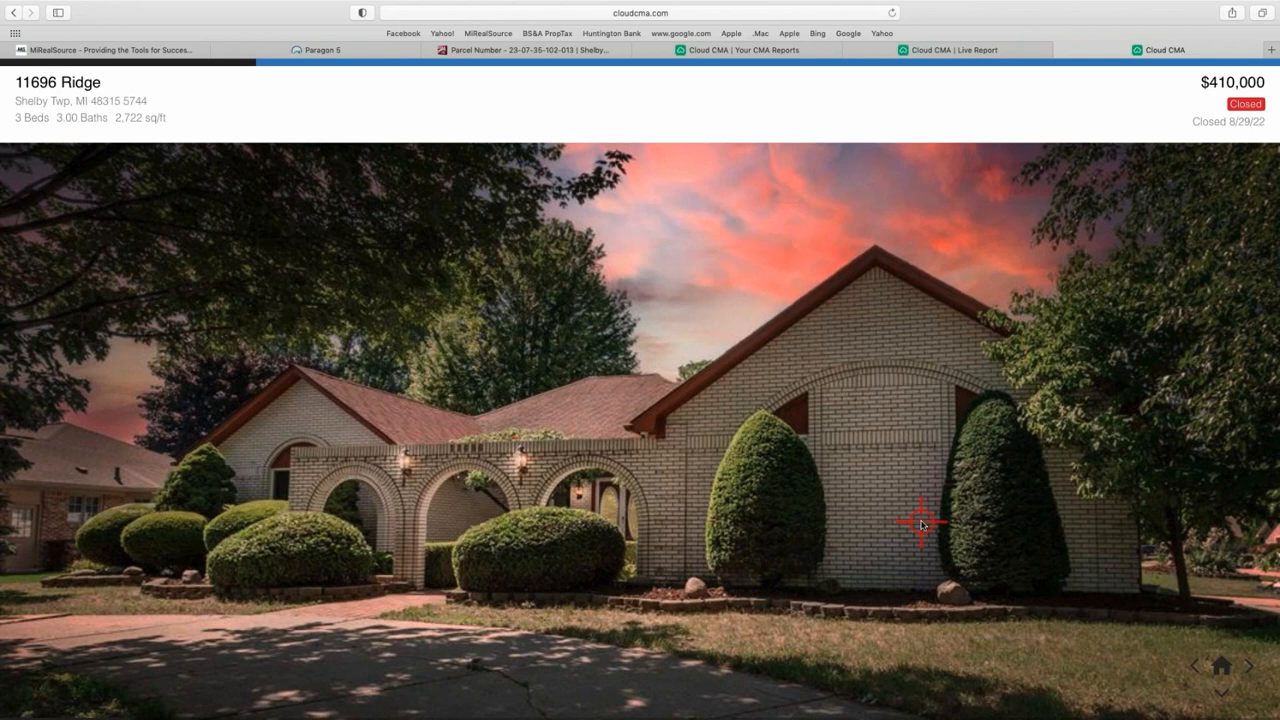
- Close the slideshow, CMA Reports list and Live Report tabs
click(1066, 52)
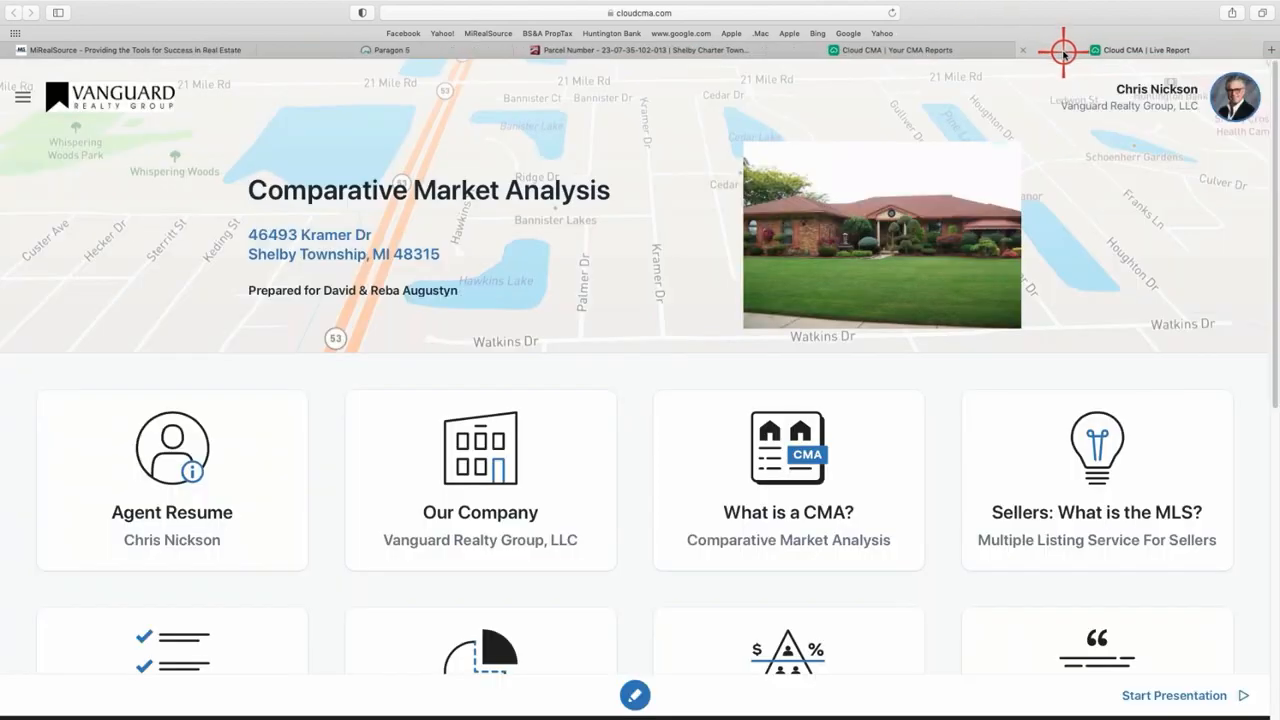
click(906, 52)
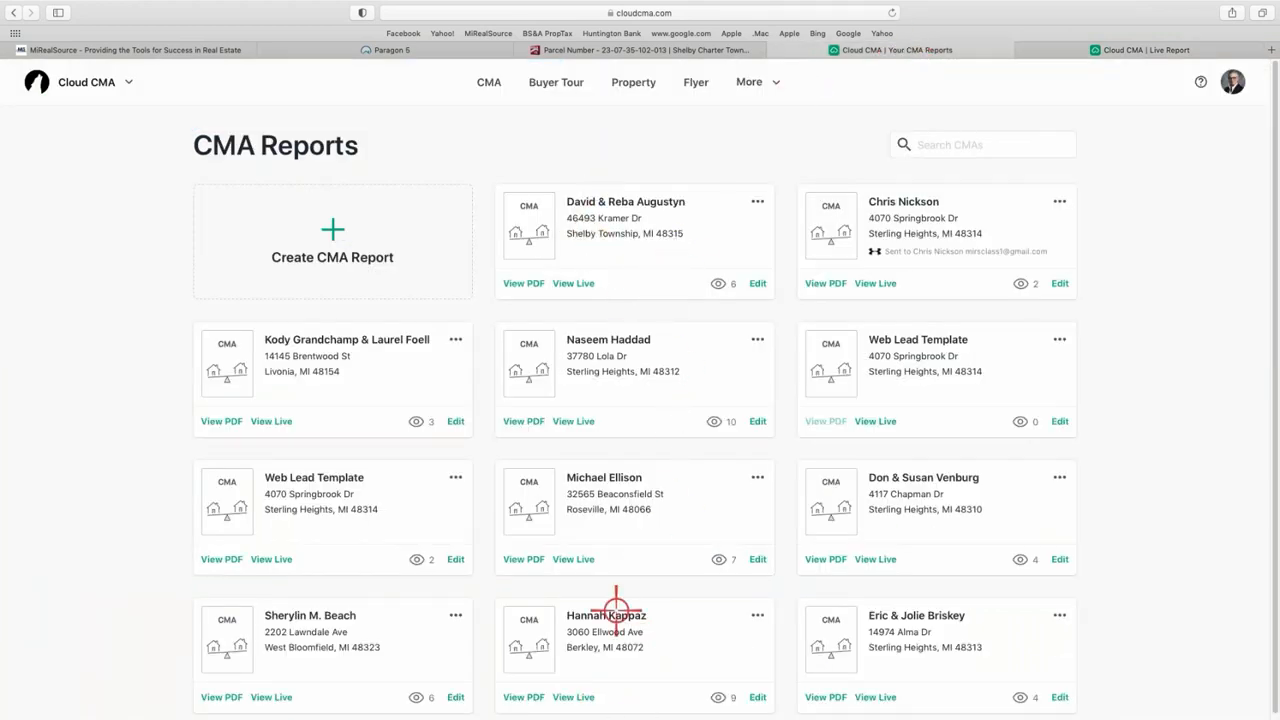
click(776, 50)
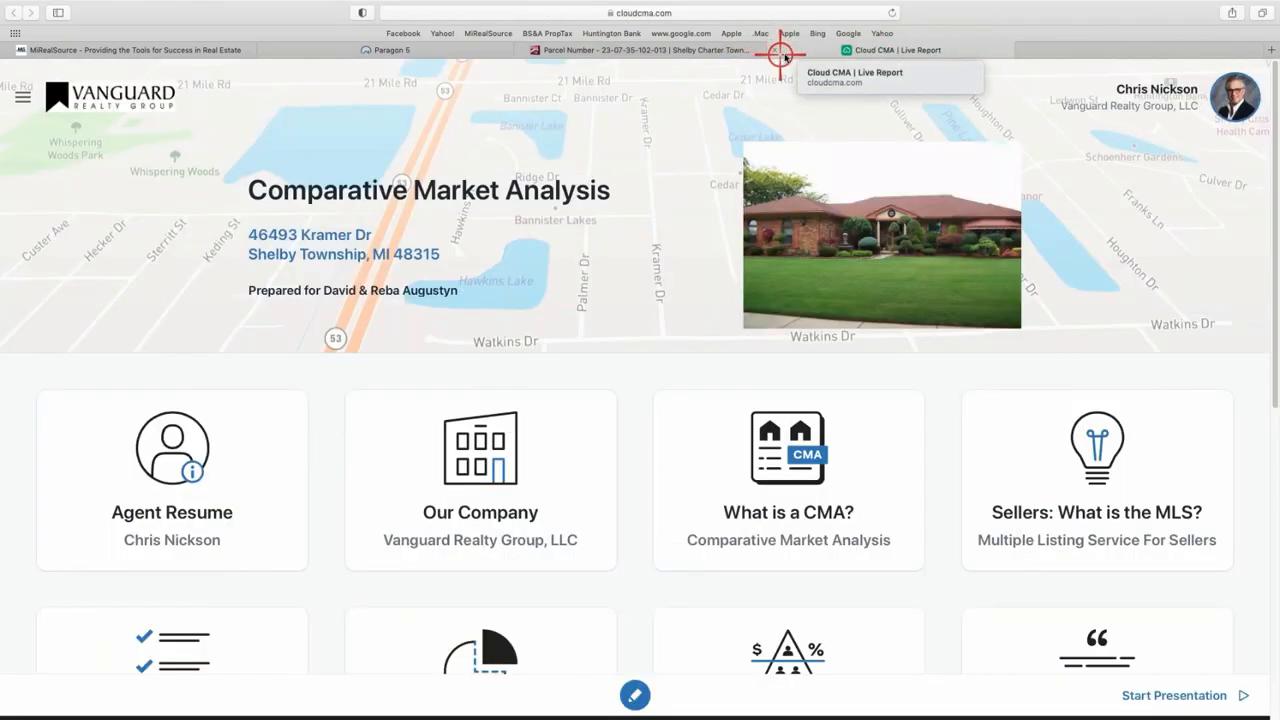
click(776, 50)
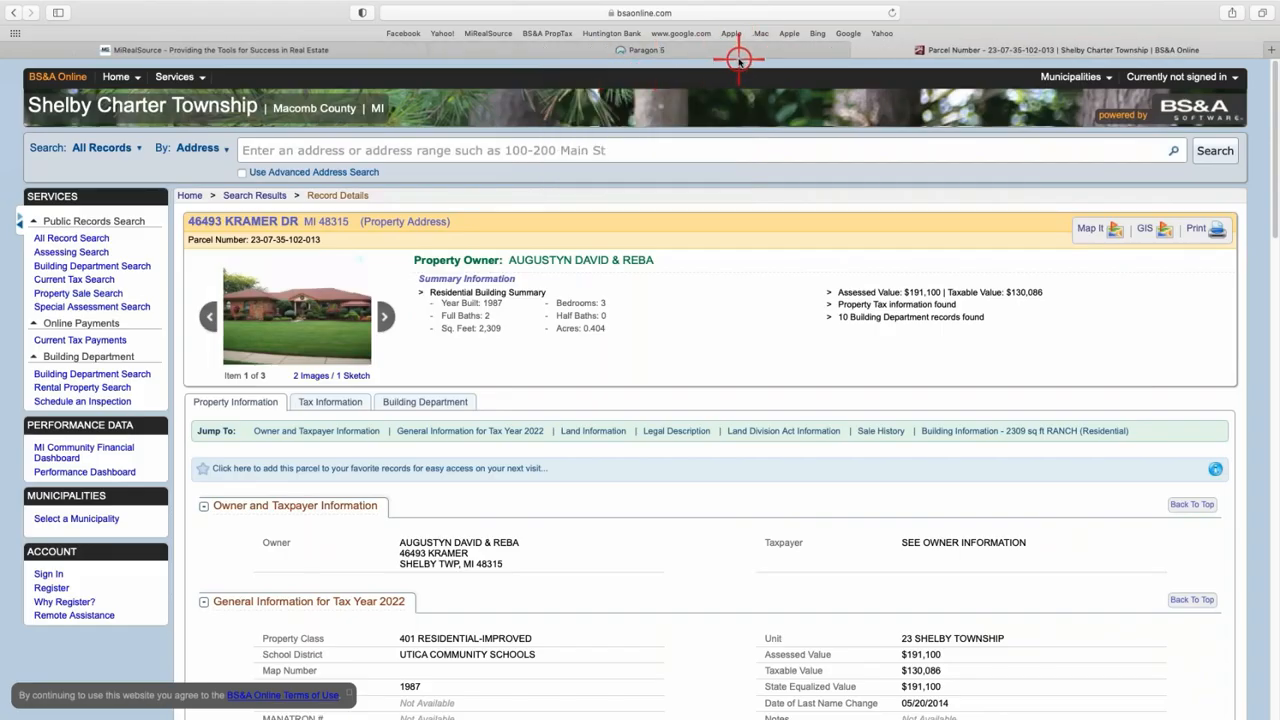
- Return to Paragon 5, dismiss the Actions dialog, and show the available reports list
click(740, 50)
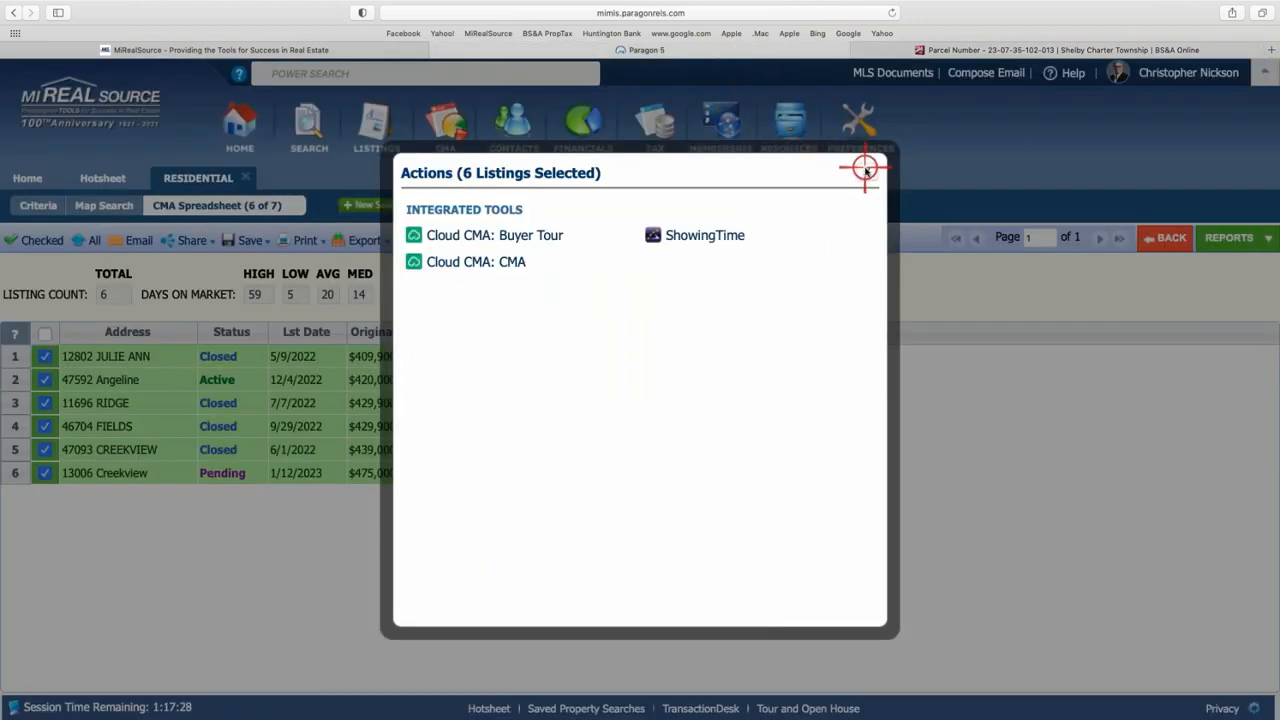
click(865, 170)
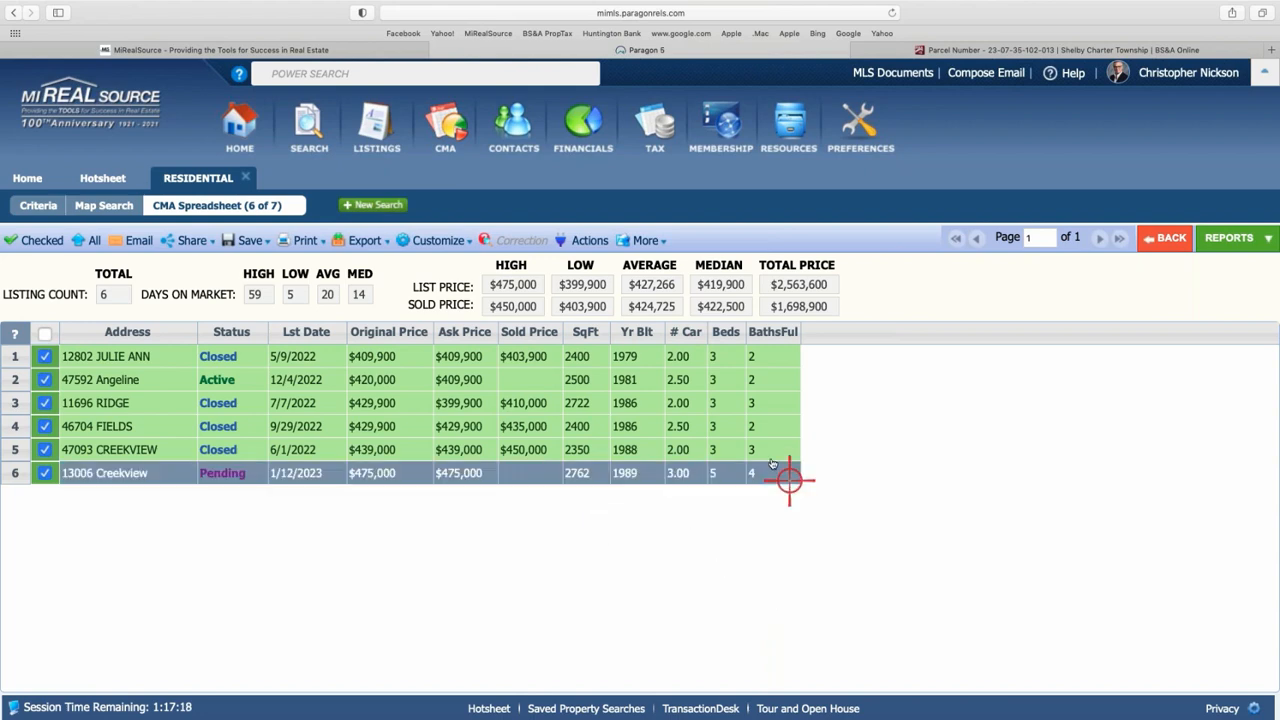
click(1230, 240)
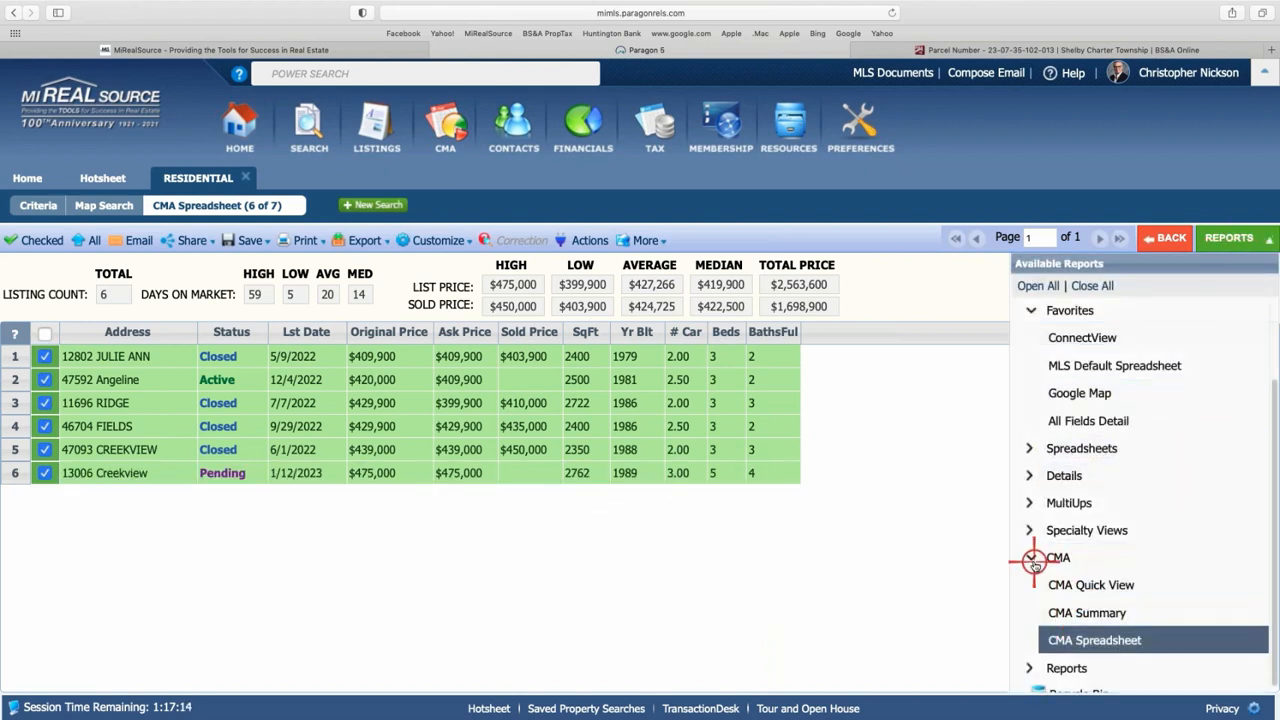
- View the CMA Summary report, return to the spreadsheet, and open Actions for the six listings
click(1093, 614)
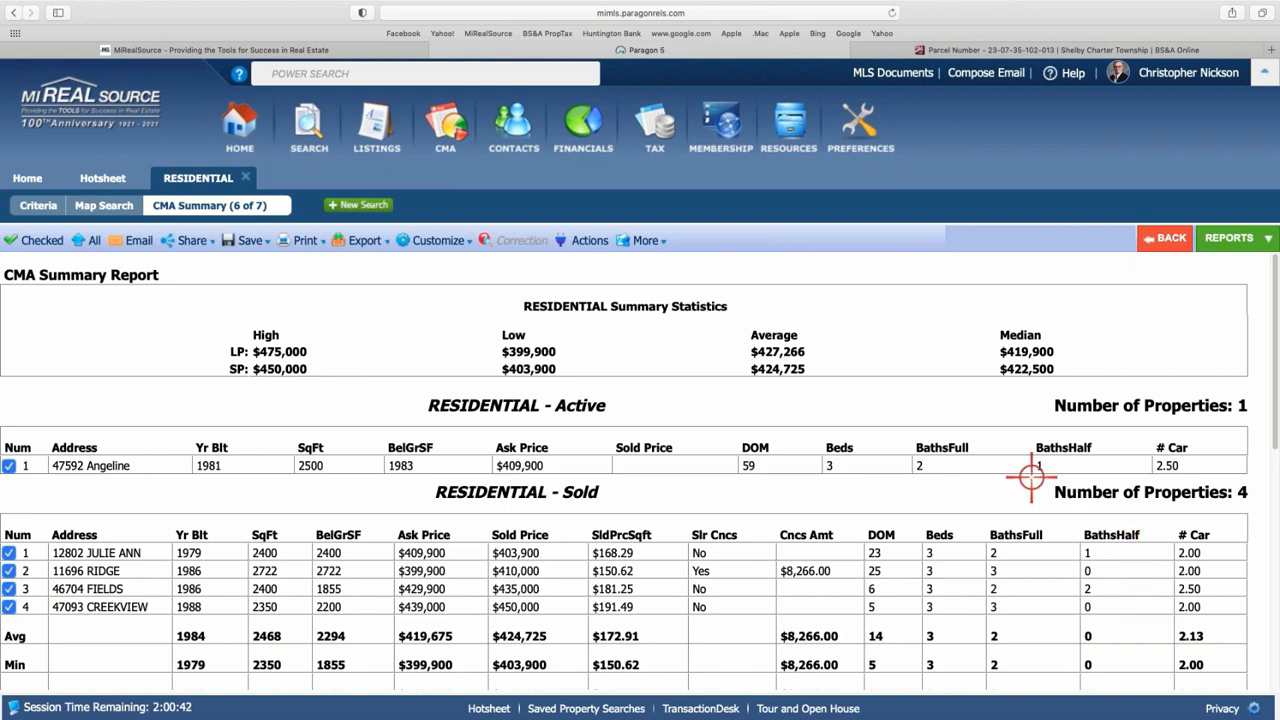
click(1162, 247)
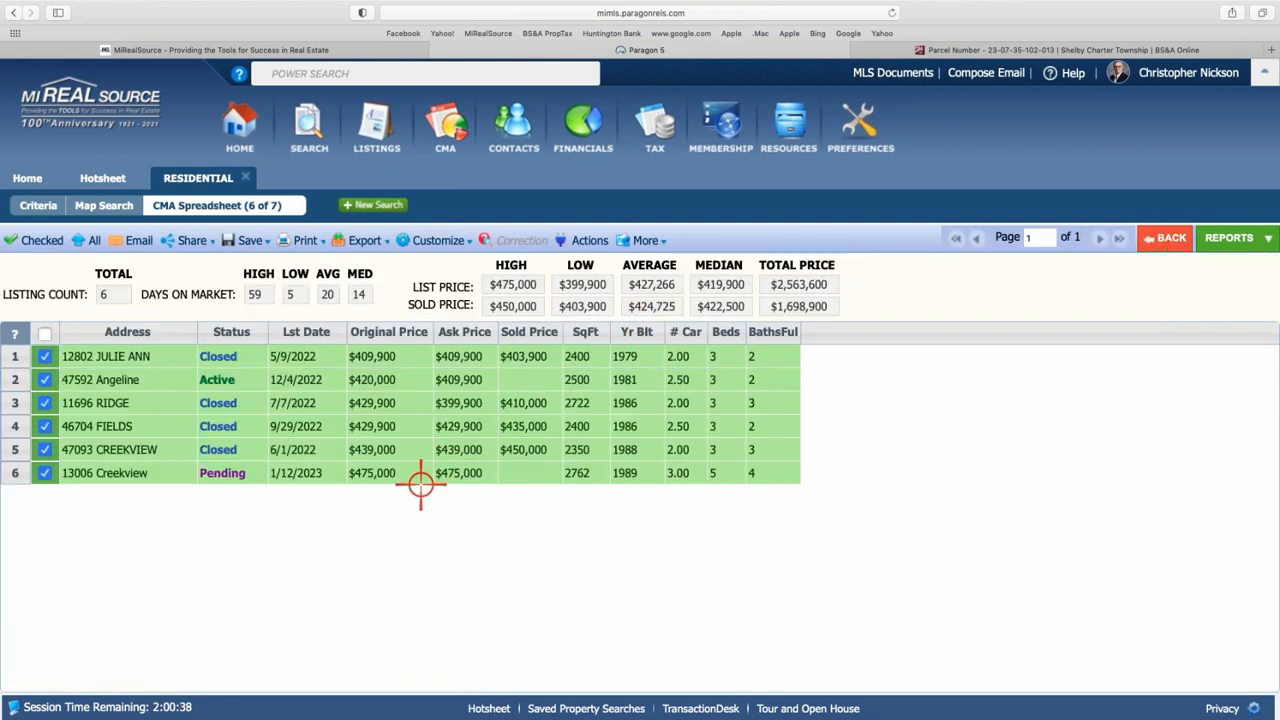
click(598, 241)
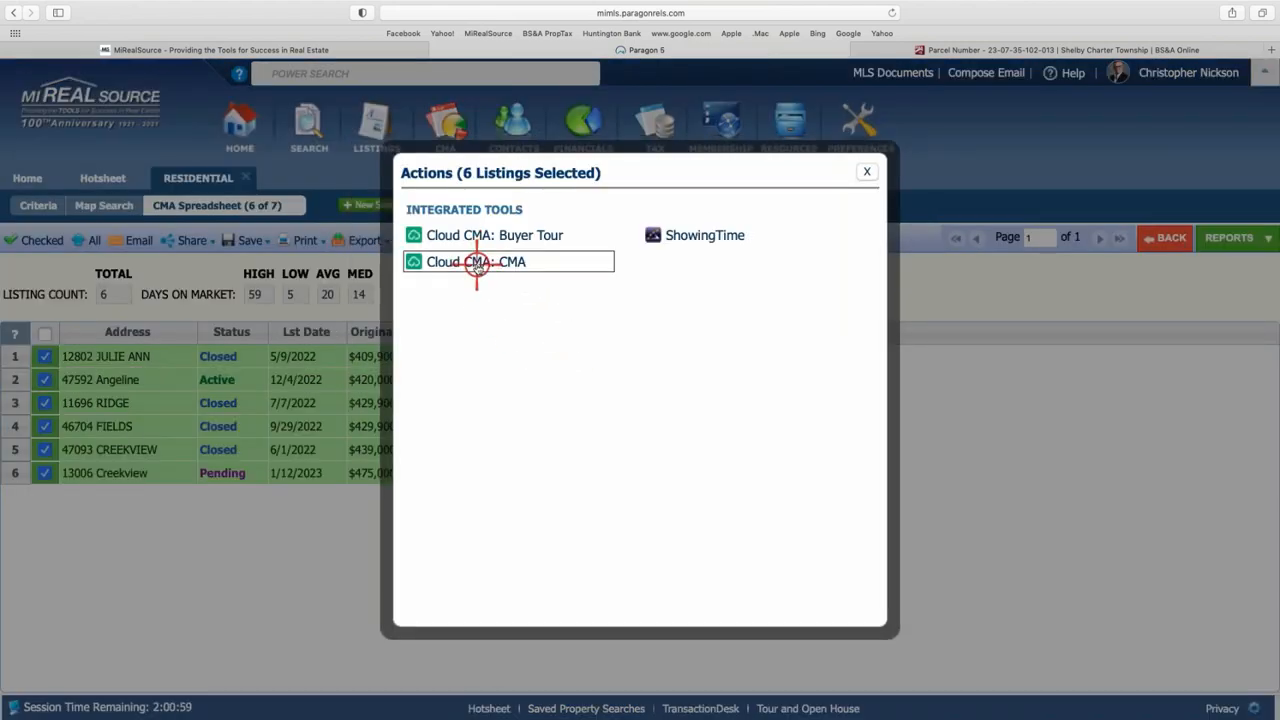
- Send the six listings to a new Cloud CMA report, then return to Paragon 5
click(476, 262)
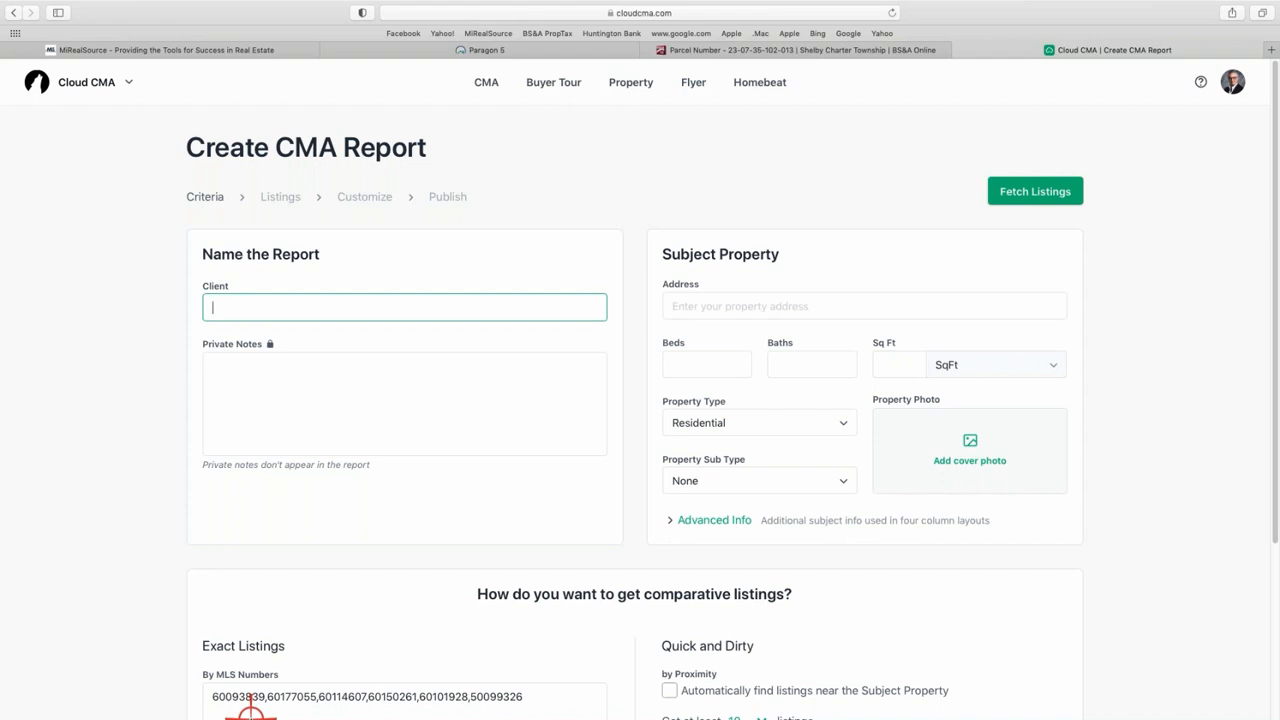
click(575, 48)
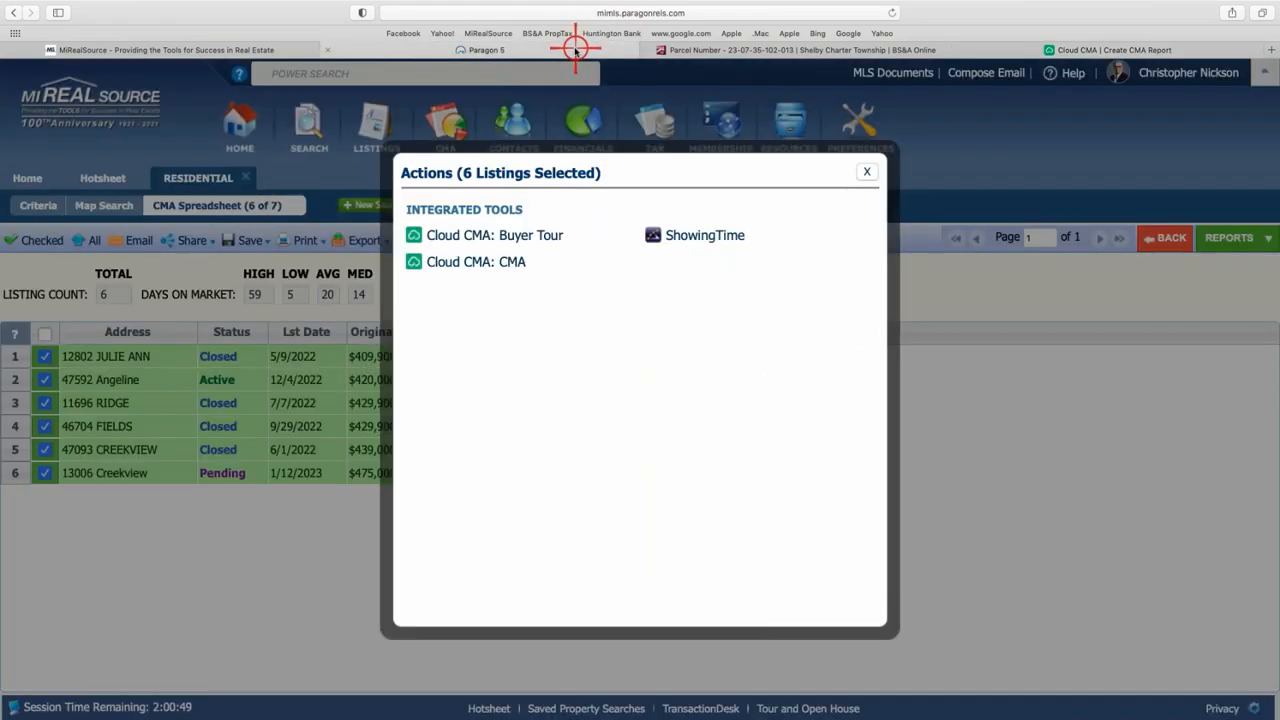
- Close the Actions dialog and go back to the Home dashboard with the refreshed Market Monitor
click(866, 171)
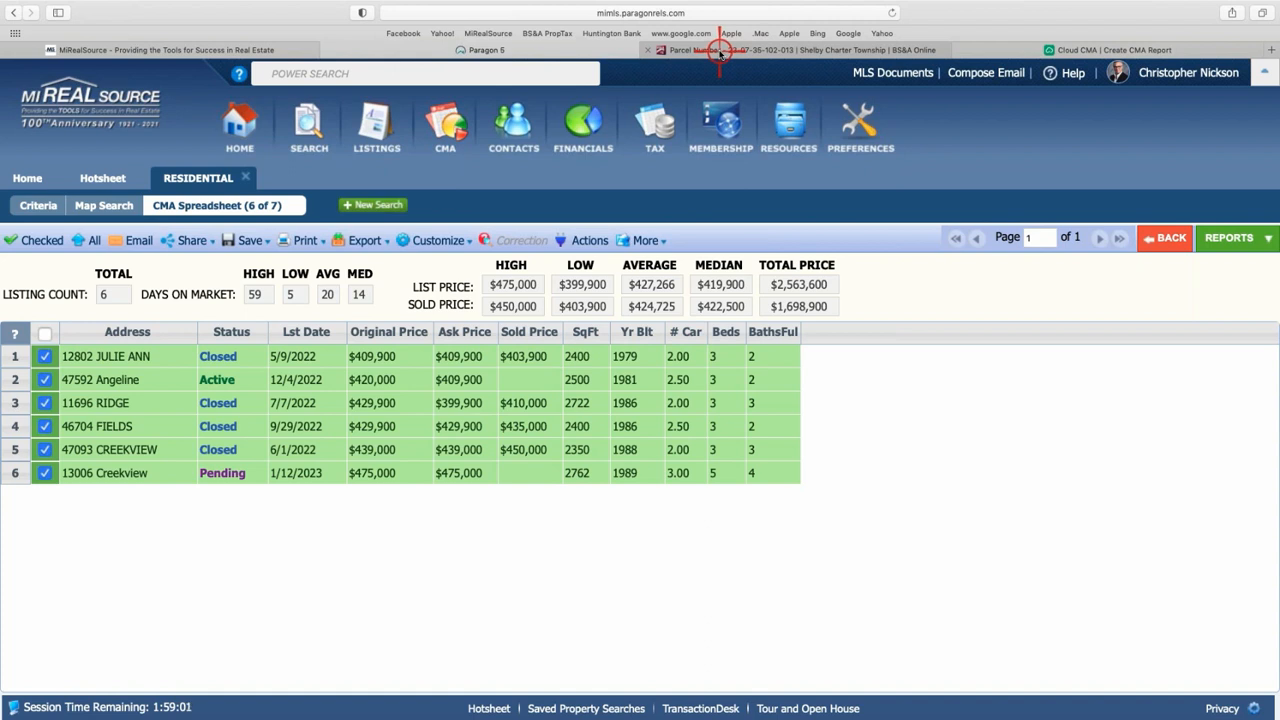
mouse_move(720, 53)
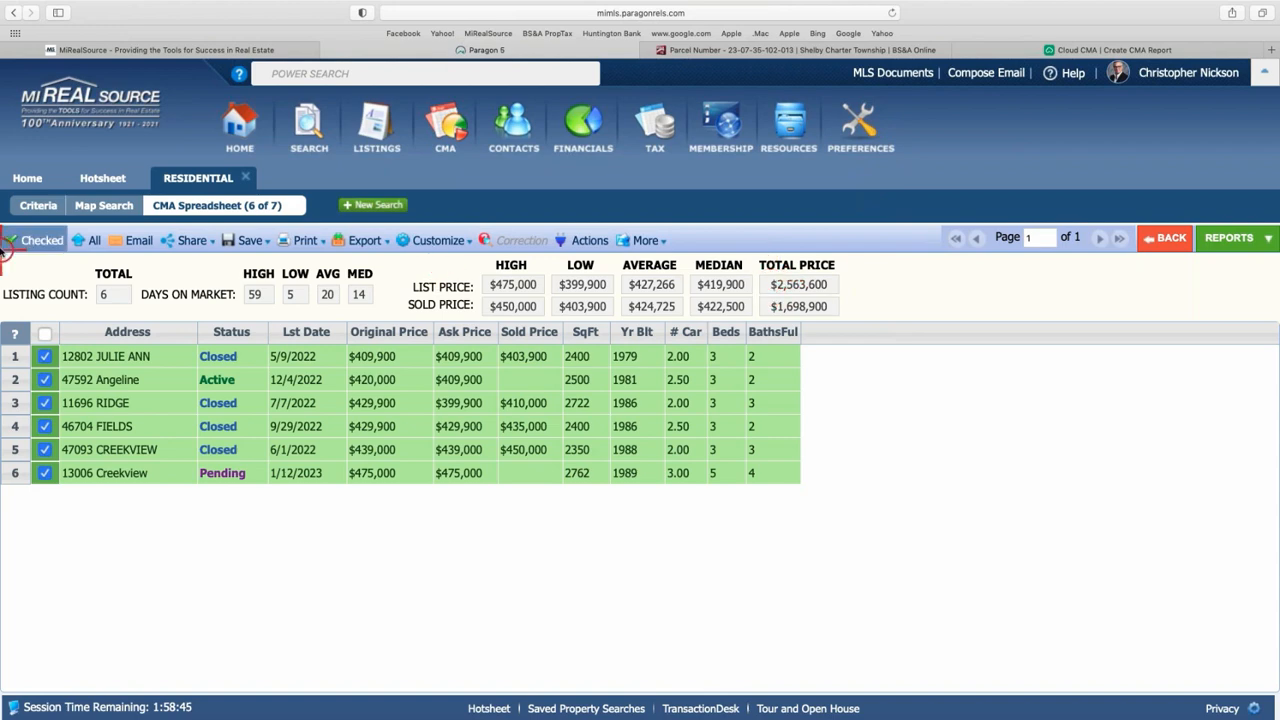
click(27, 179)
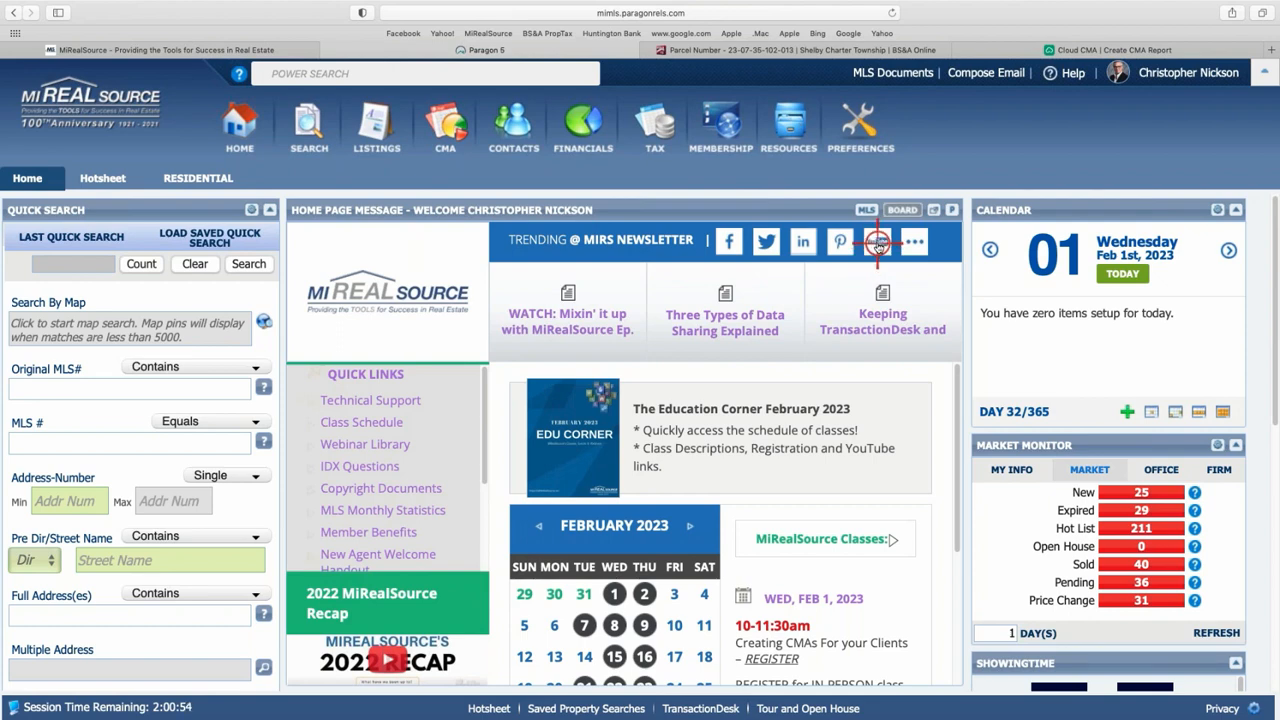
- Open the MIRealSourceMedia YouTube channel from the YouTube icon in the MIRS newsletter bar
click(877, 243)
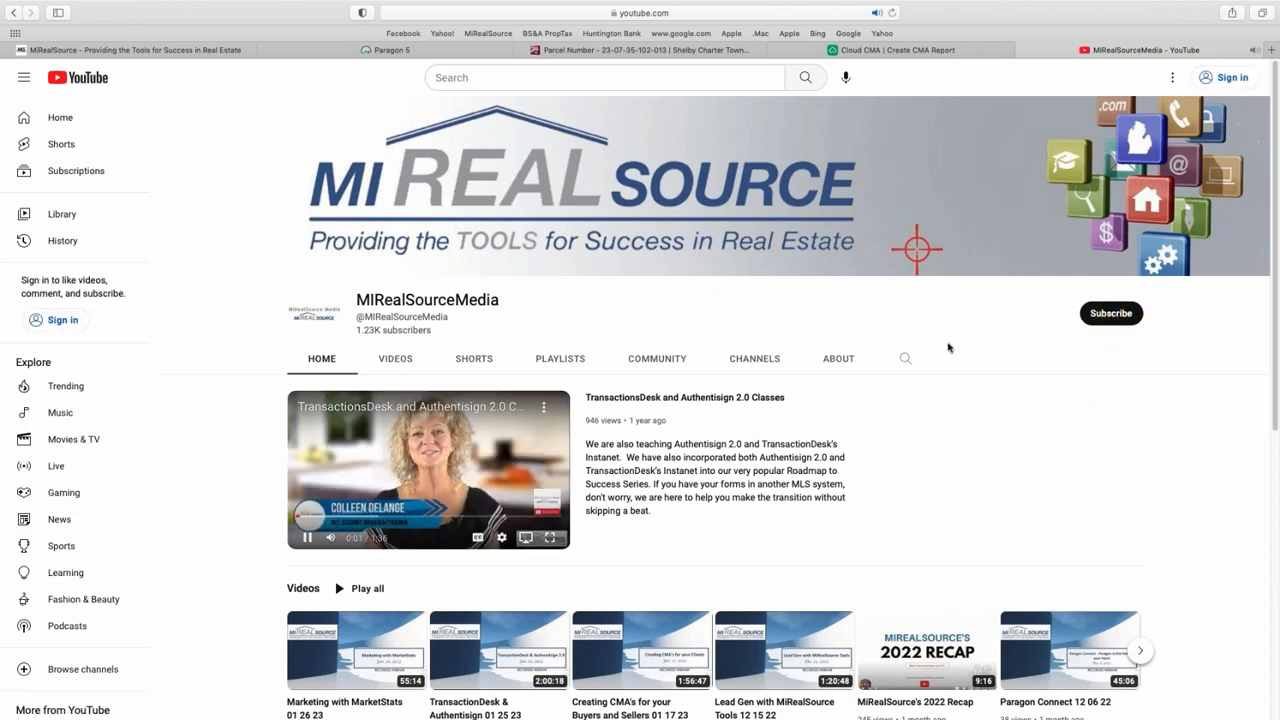
- Scroll the MIRealSourceMedia channel home to view the featured video and recent uploads
scroll(930, 335, down, 1)
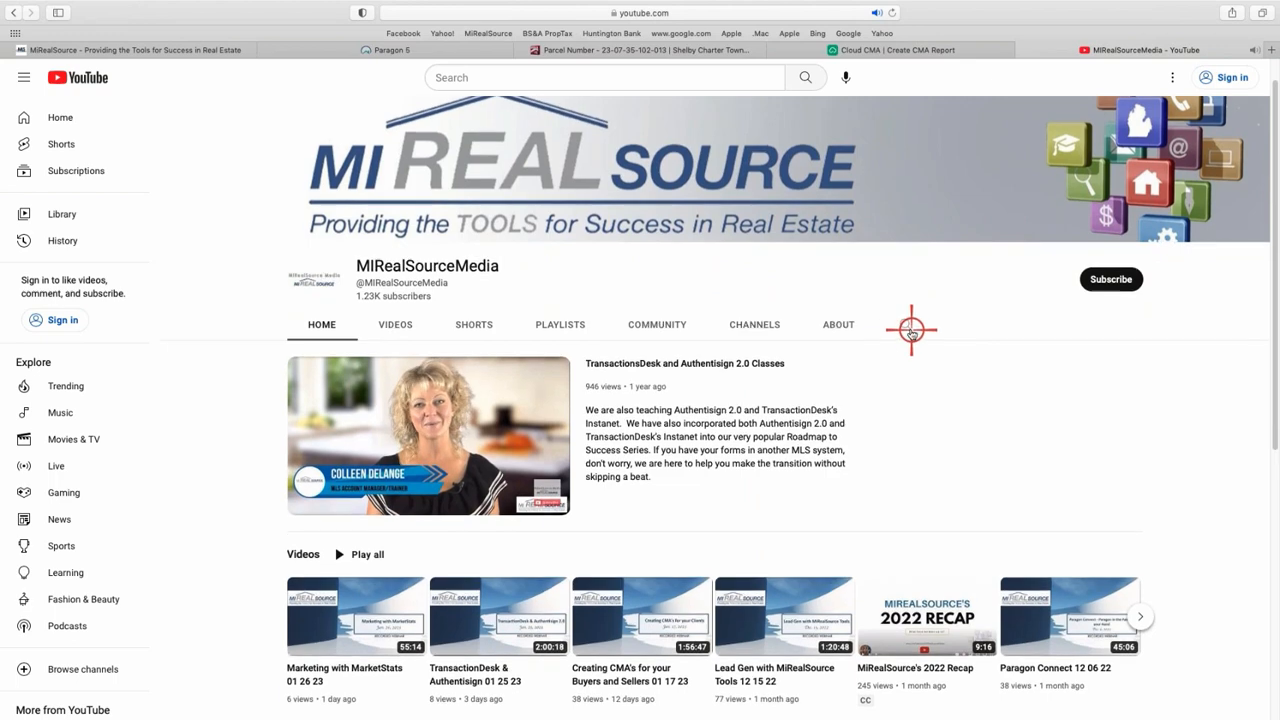
scroll(884, 340, up, 1)
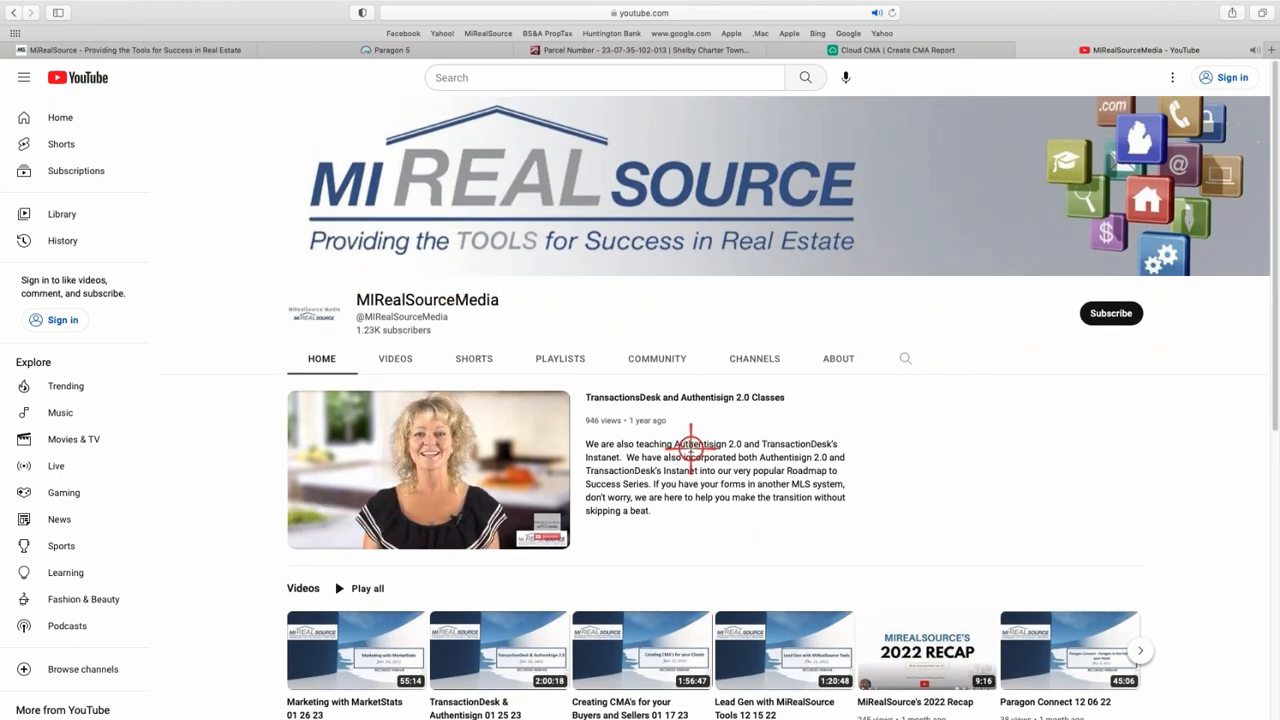
- Search the channel for 'cma' and review results like Creating a Two-Minute CMA in Paragon
click(906, 357)
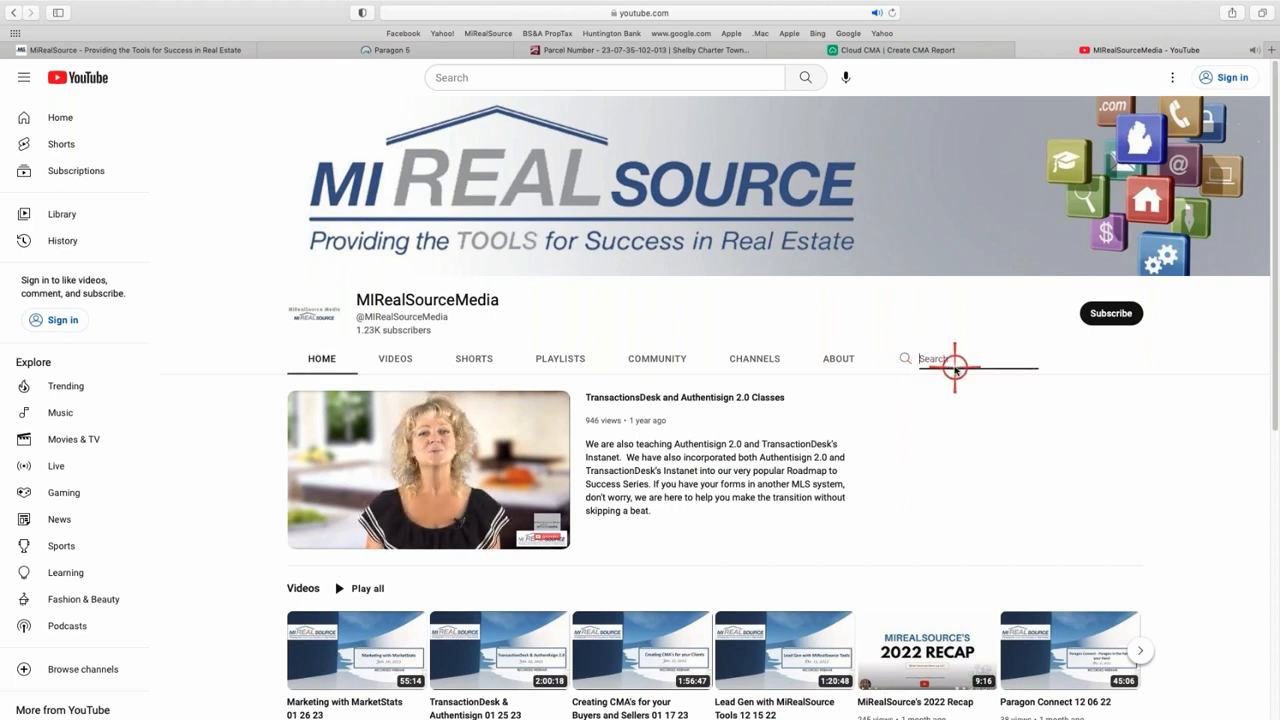
text(cma)
key(Return)
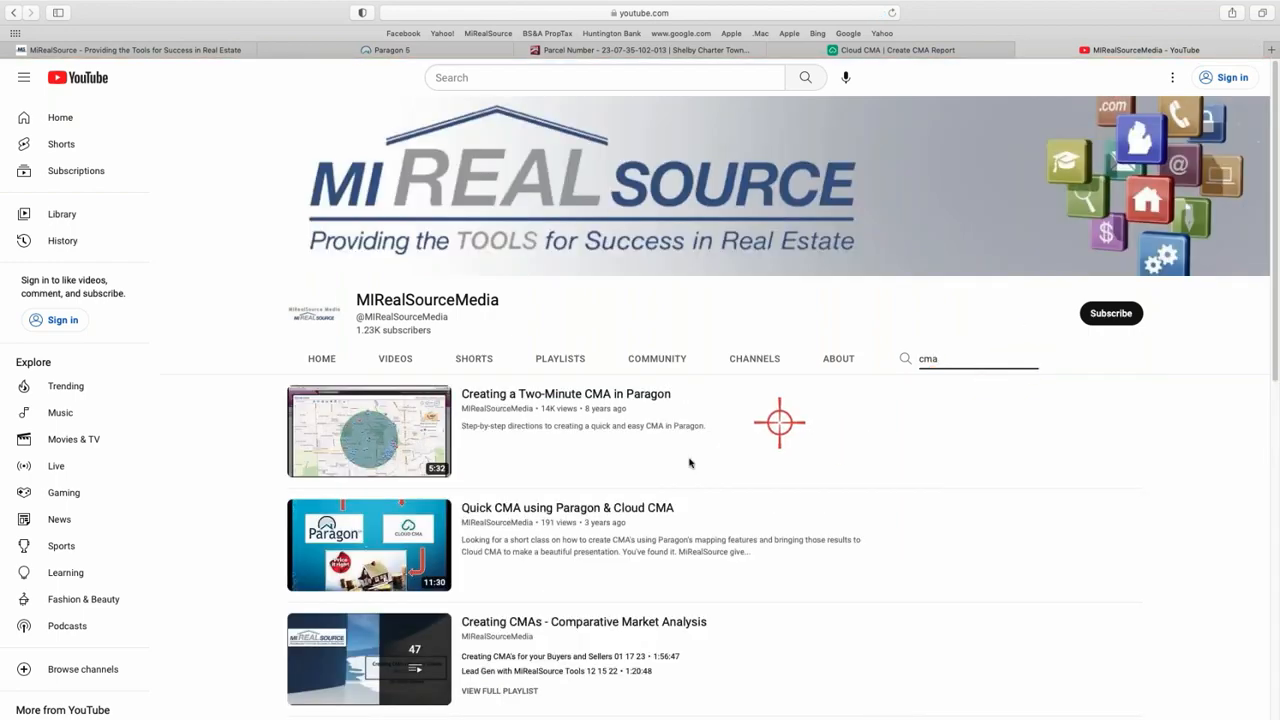
scroll(621, 497, down, 10)
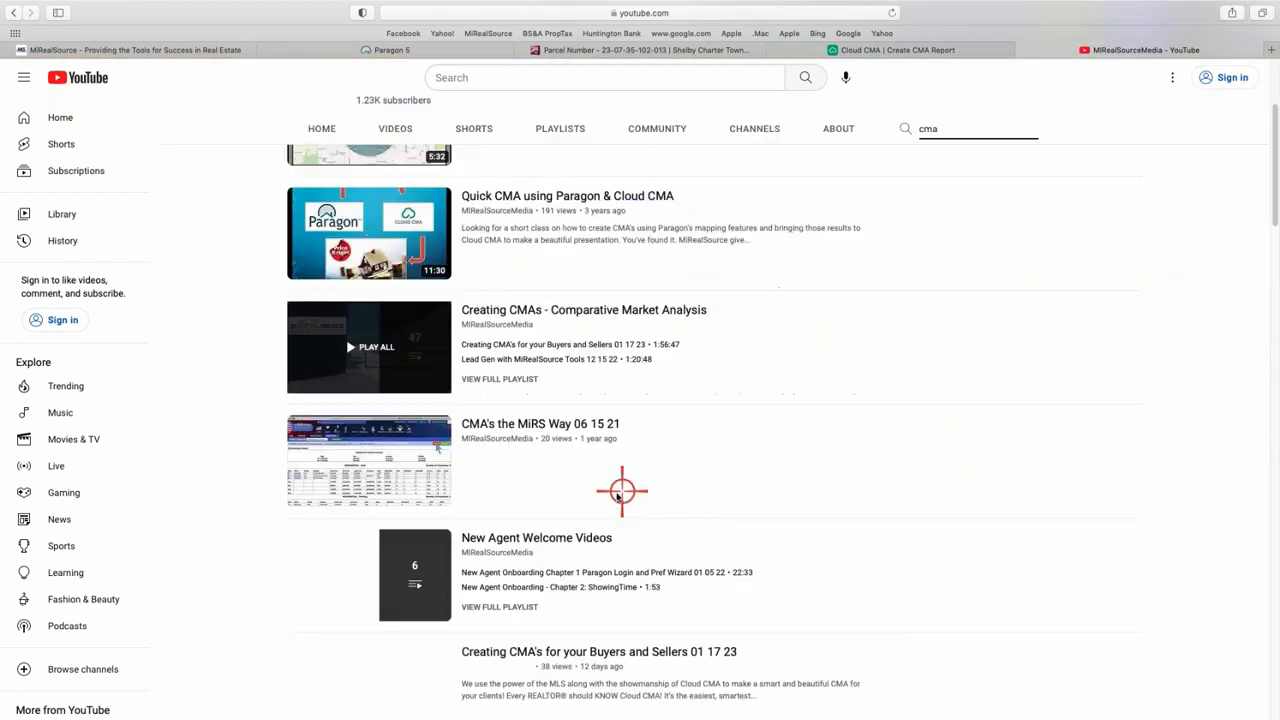
scroll(617, 483, up, 10)
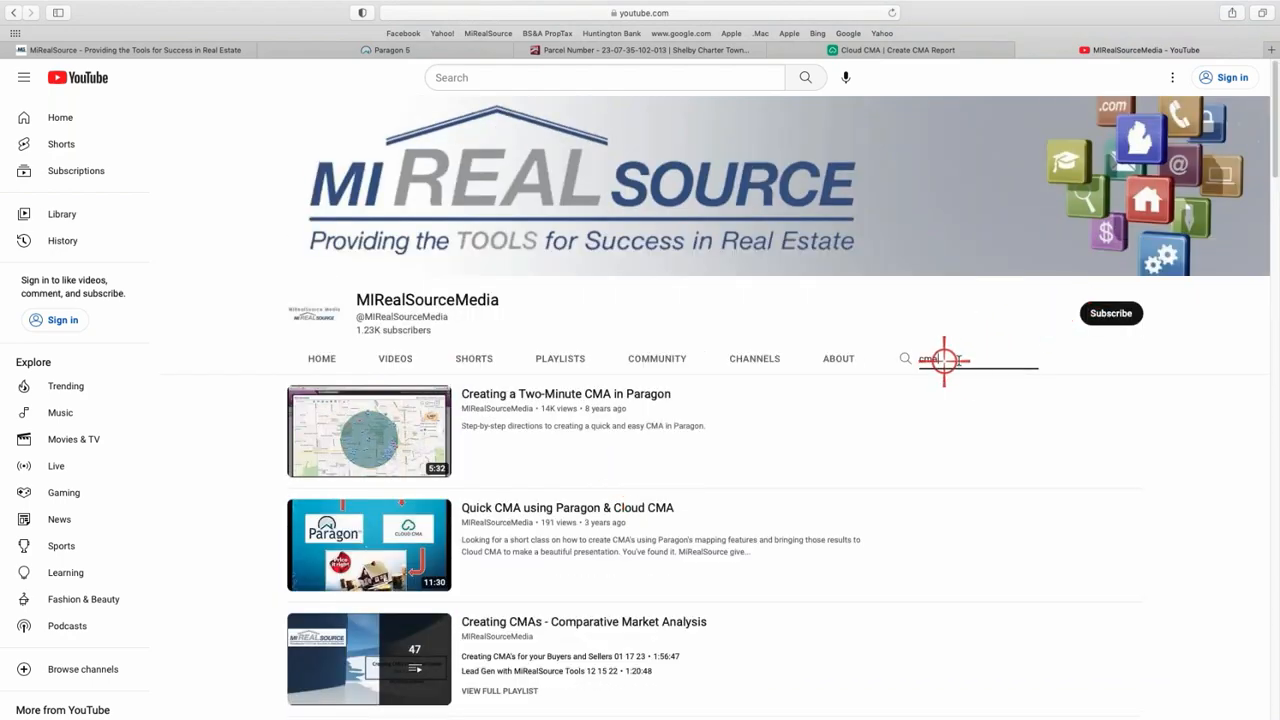
click(965, 363)
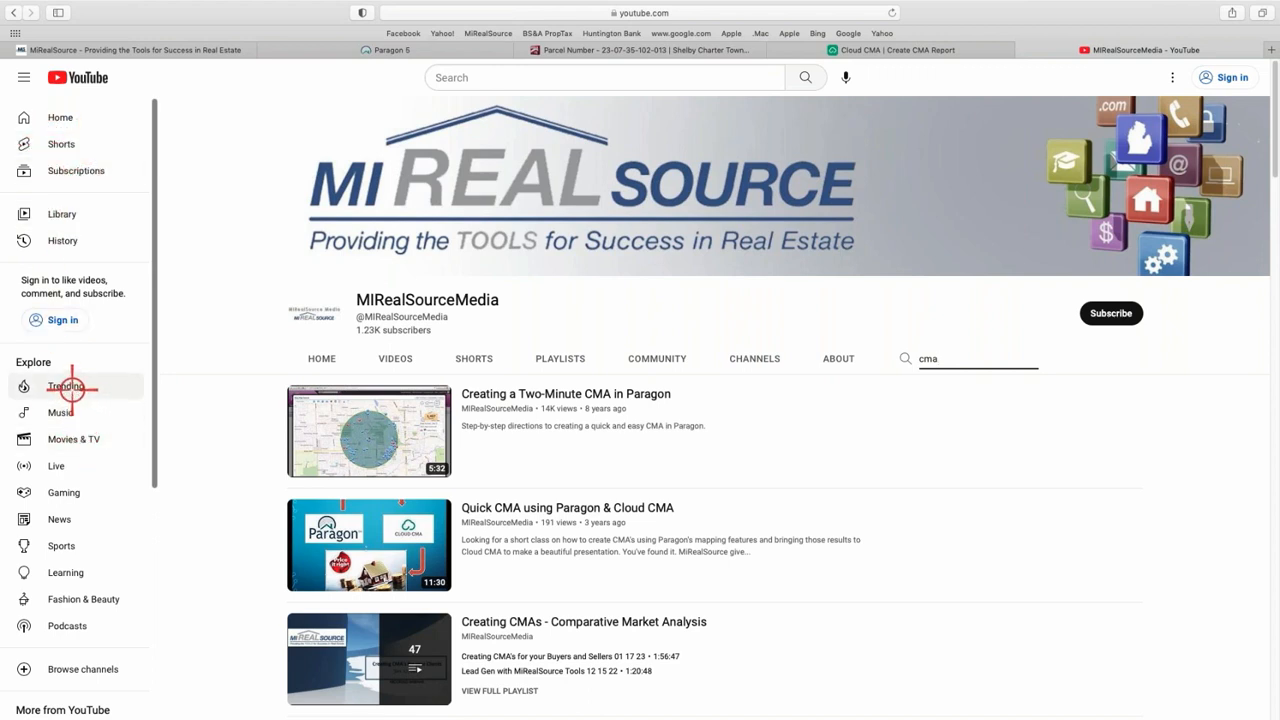
- Browse the channel's Home, Videos and Playlists pages, then return to the Paragon 5 tab
click(330, 359)
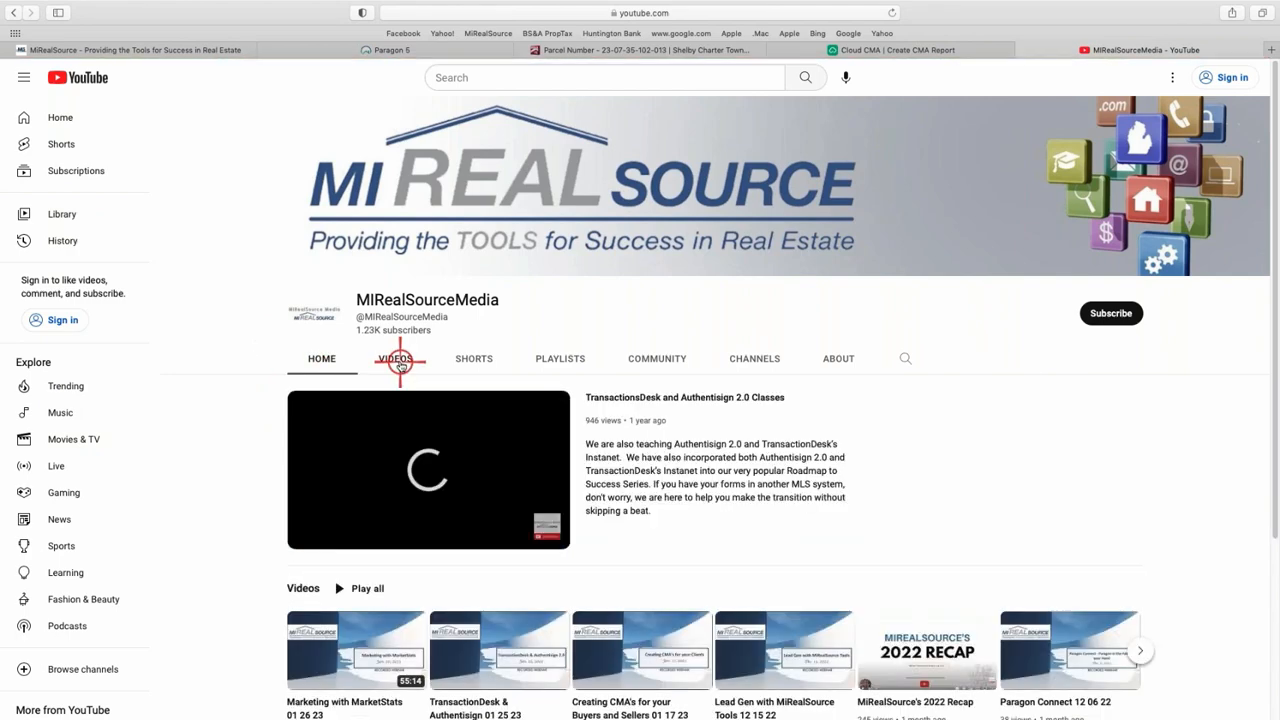
click(400, 362)
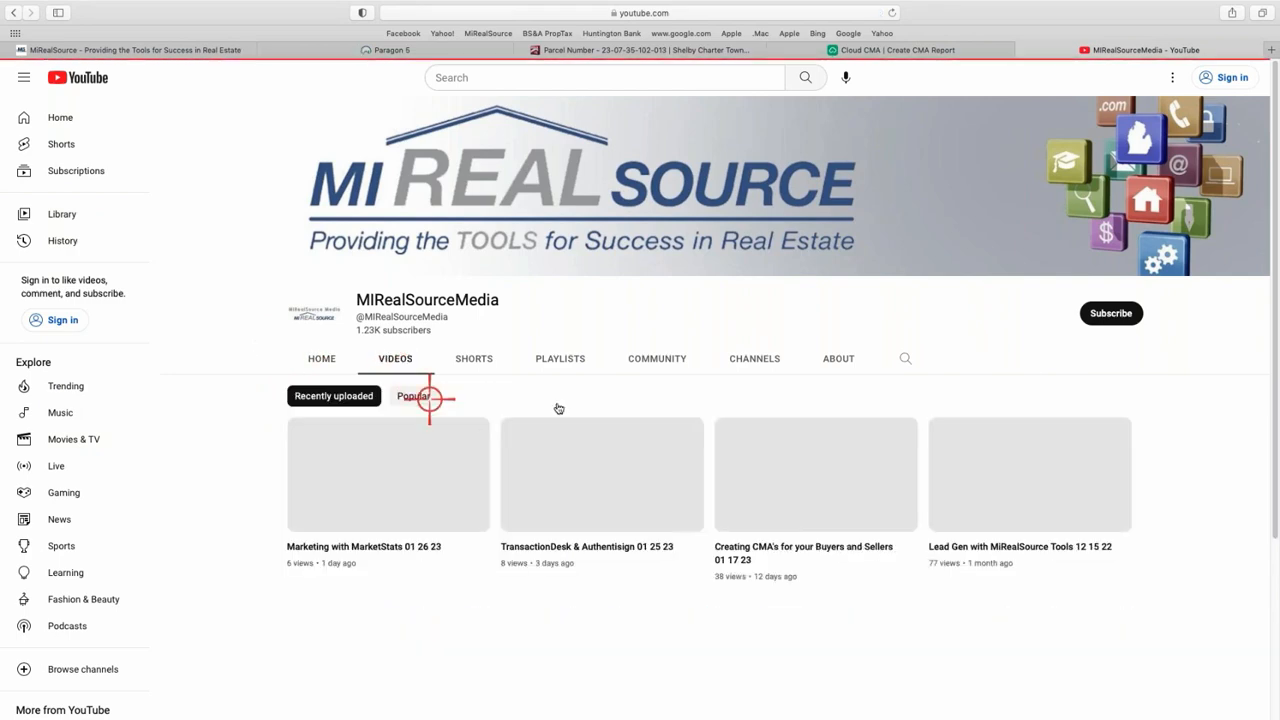
click(565, 358)
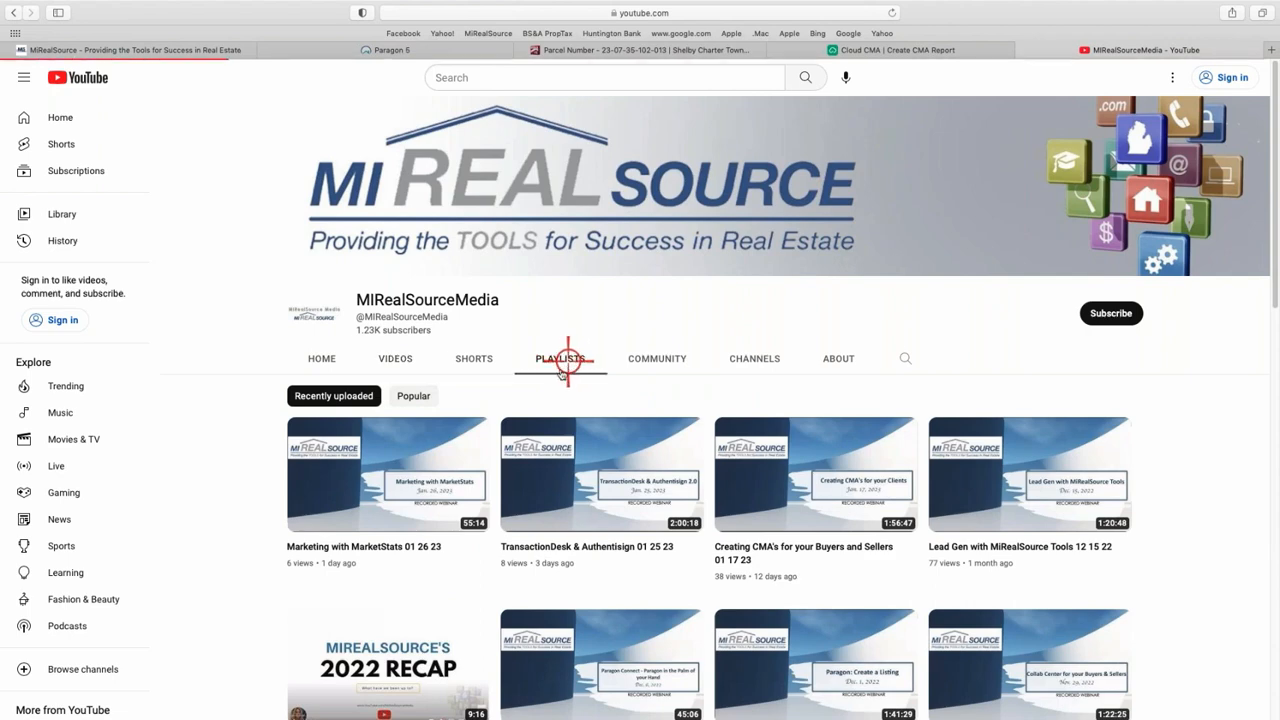
scroll(536, 408, down, 10)
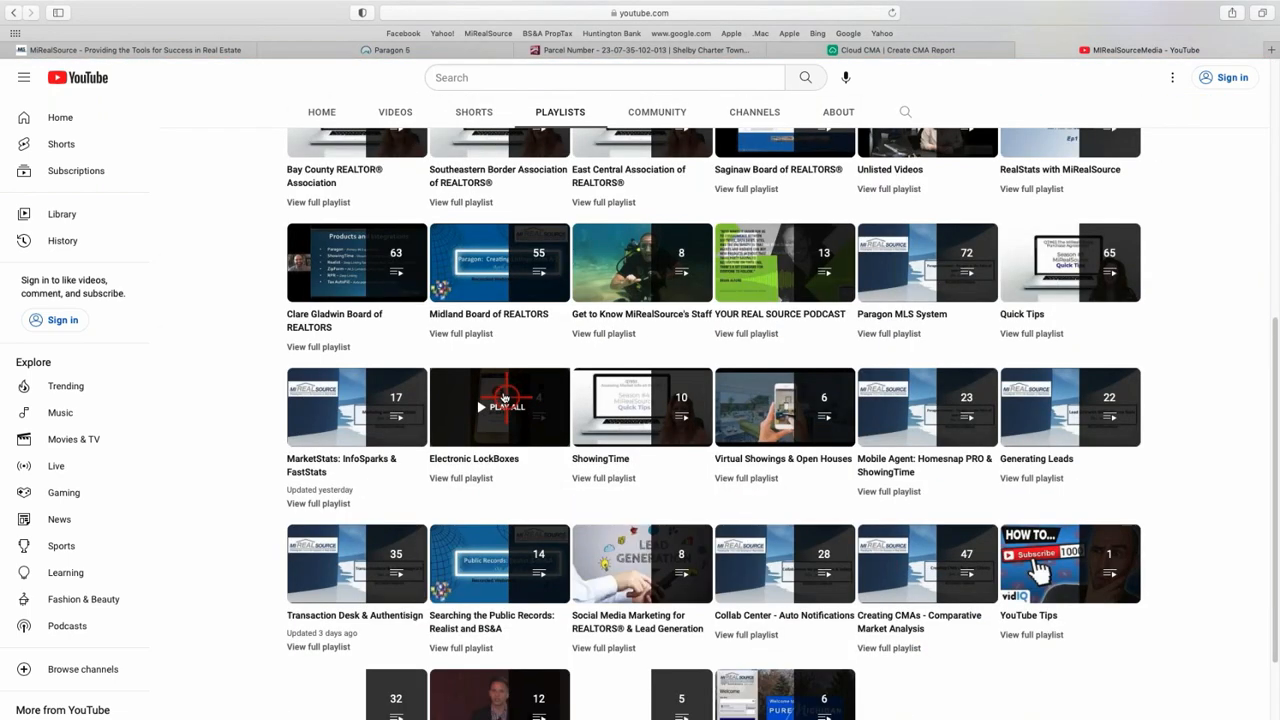
scroll(517, 357, up, 3)
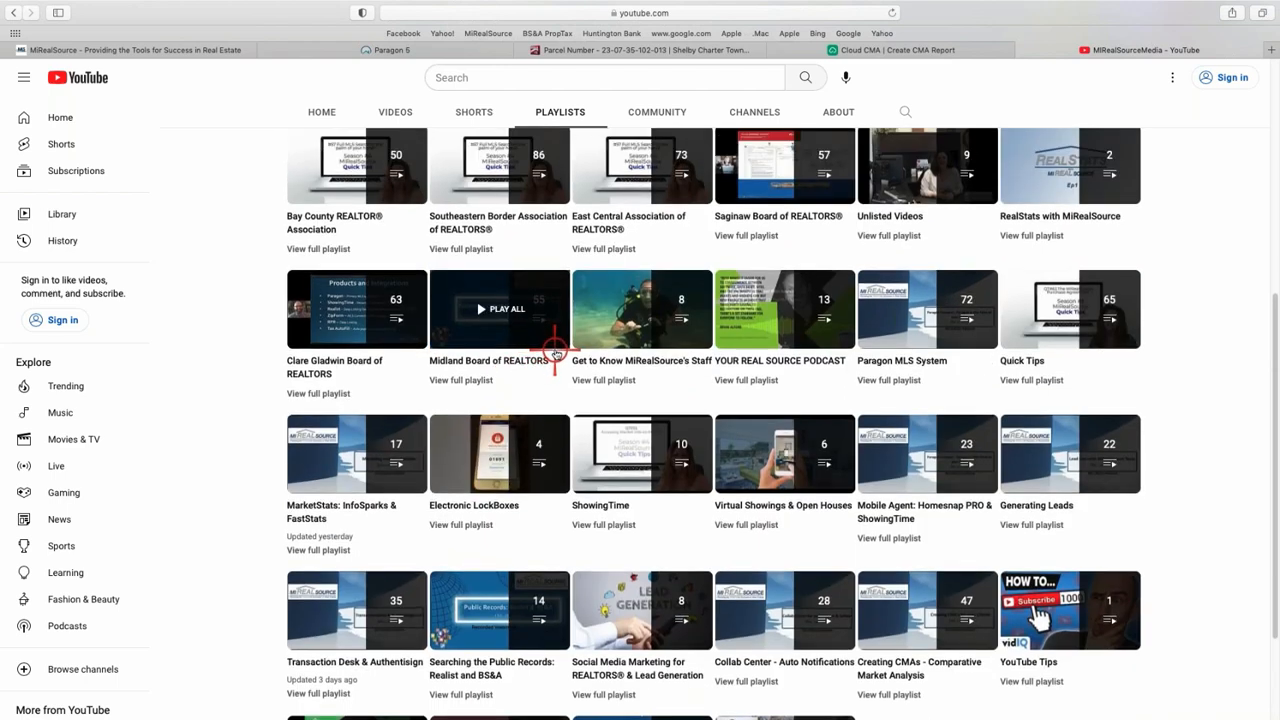
scroll(561, 383, up, 1)
scroll(561, 383, up, 8)
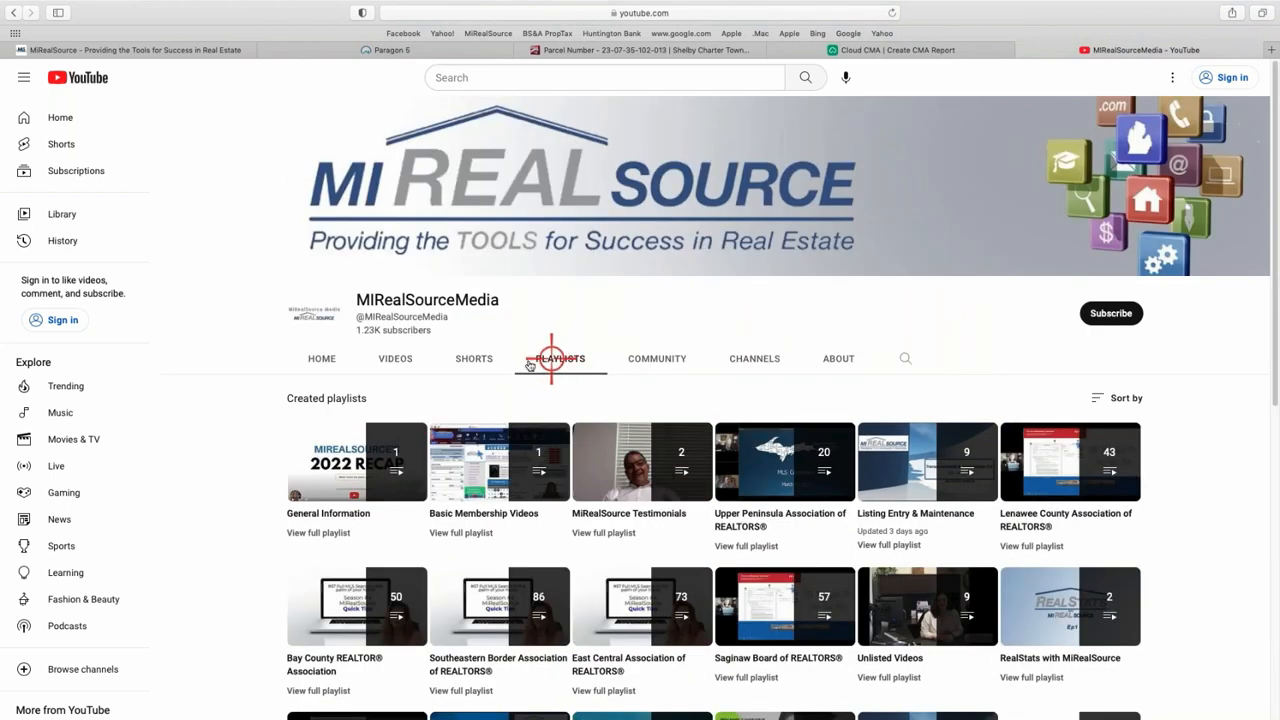
click(314, 50)
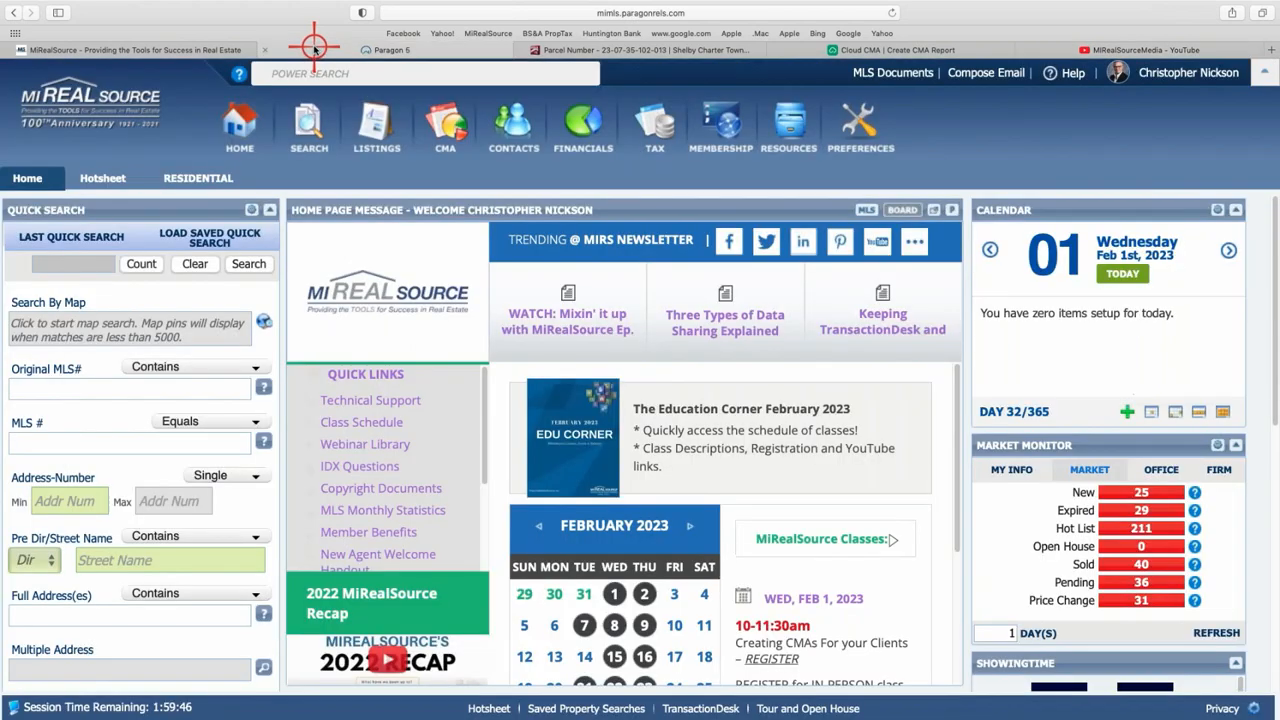
- Open MLS Documents and browse the MIRS Education handouts folder
click(893, 74)
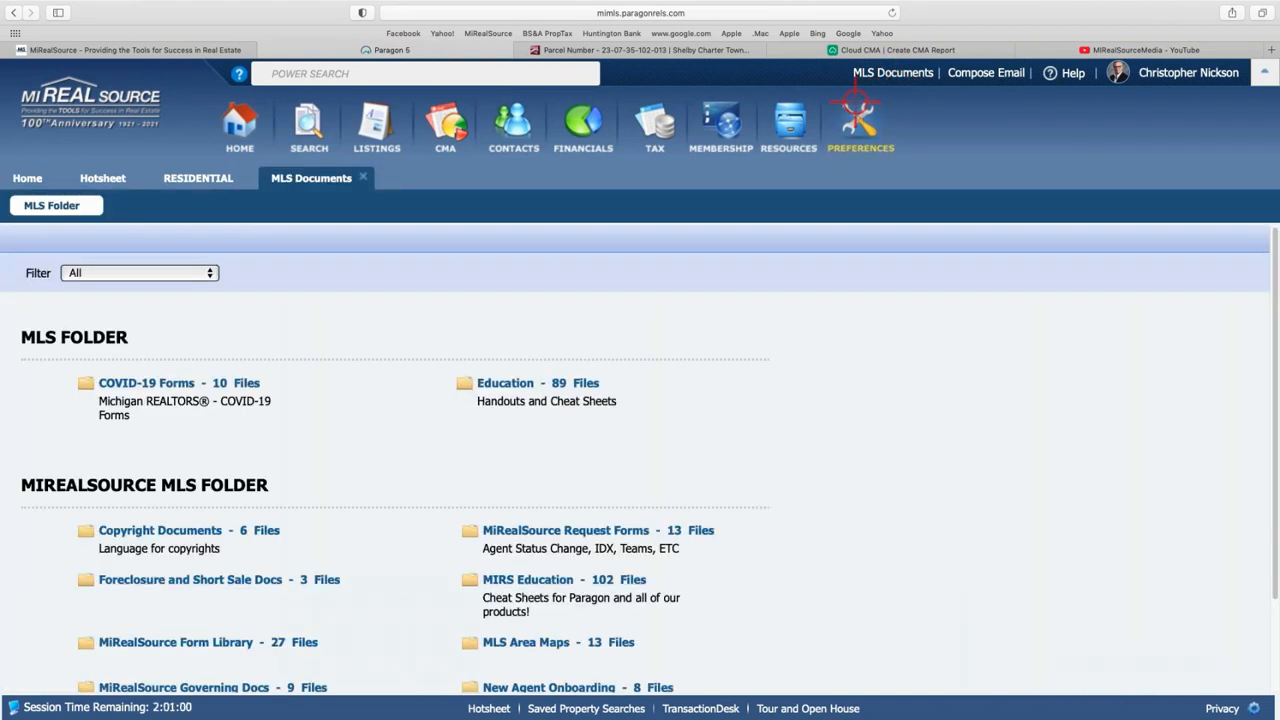
click(540, 579)
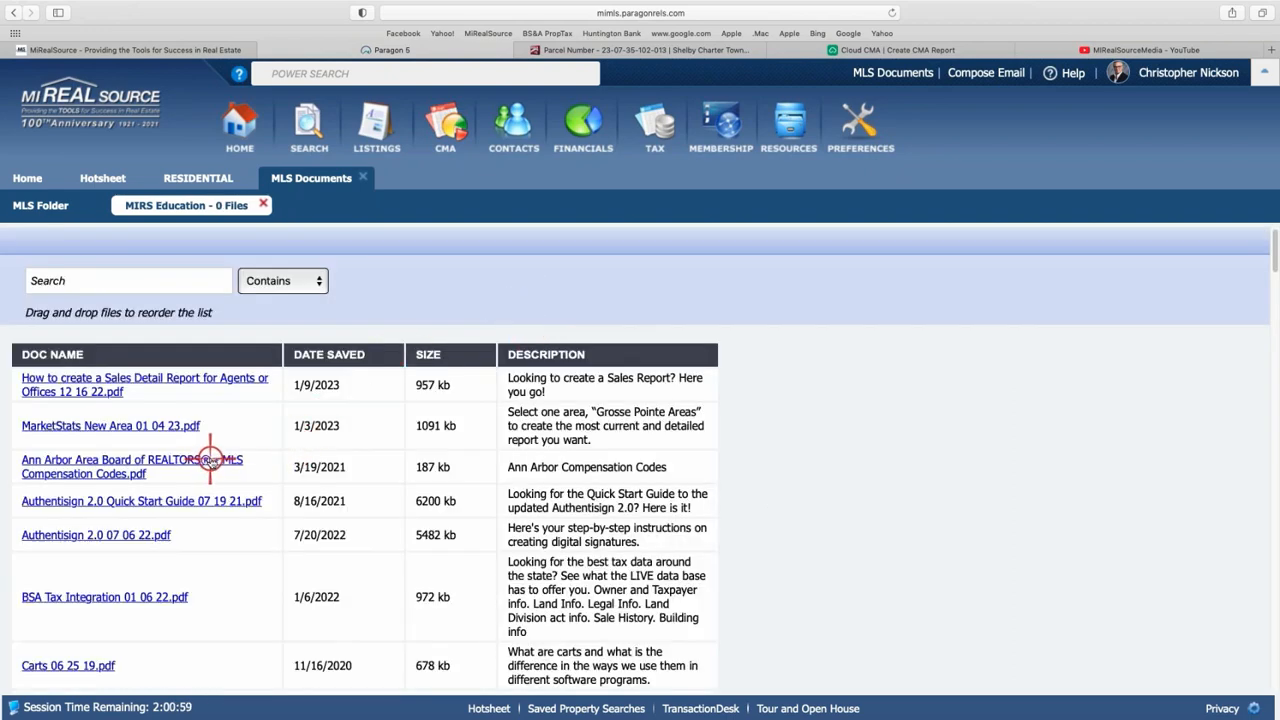
scroll(208, 458, down, 3)
scroll(214, 449, down, 4)
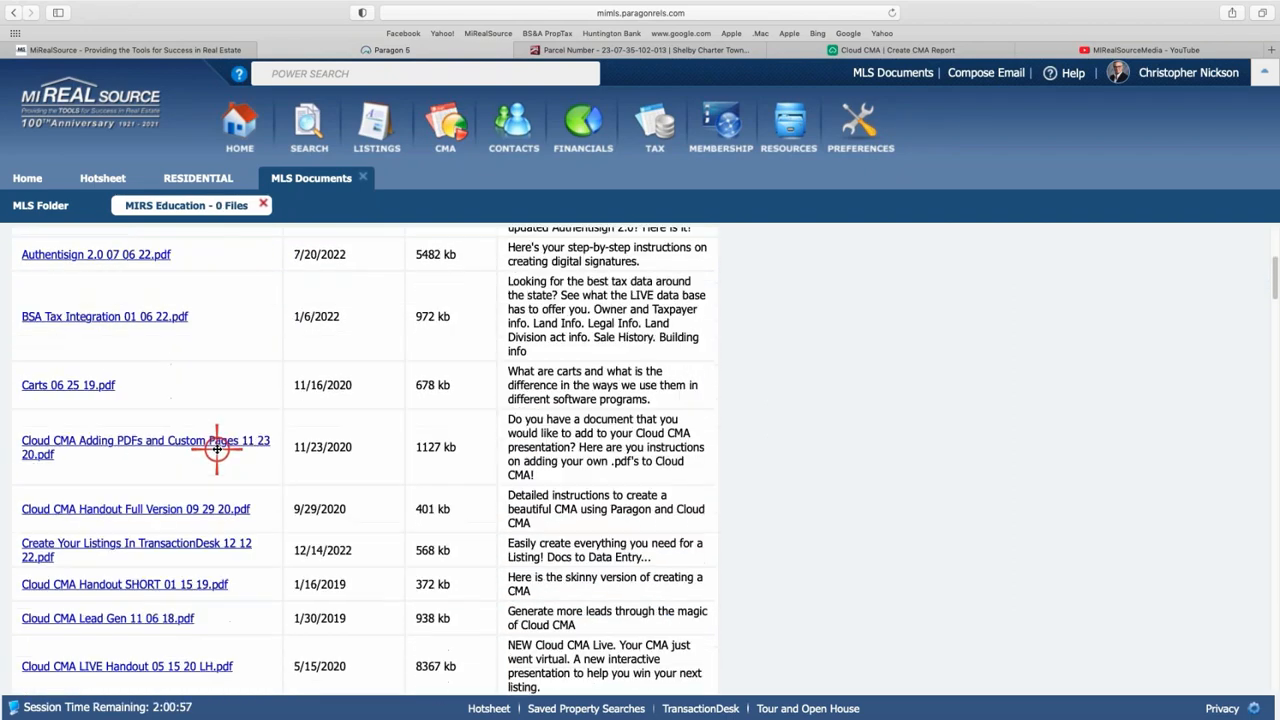
scroll(217, 450, down, 3)
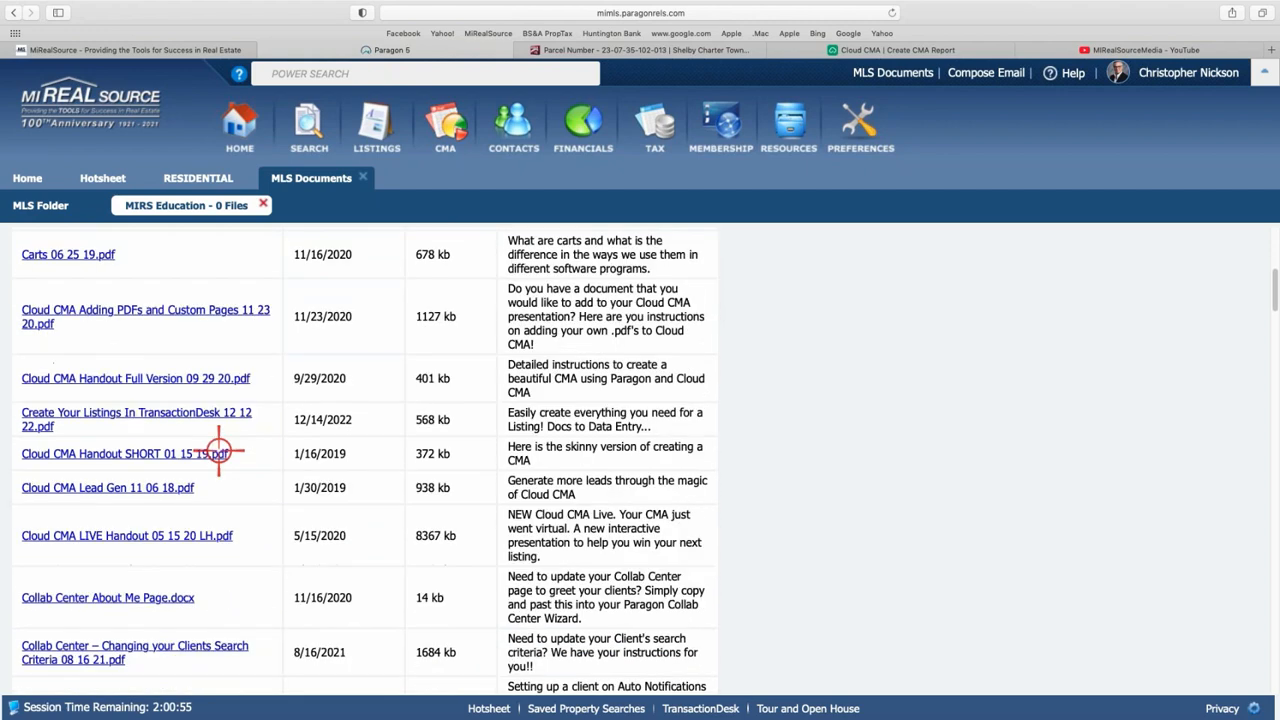
scroll(219, 451, down, 3)
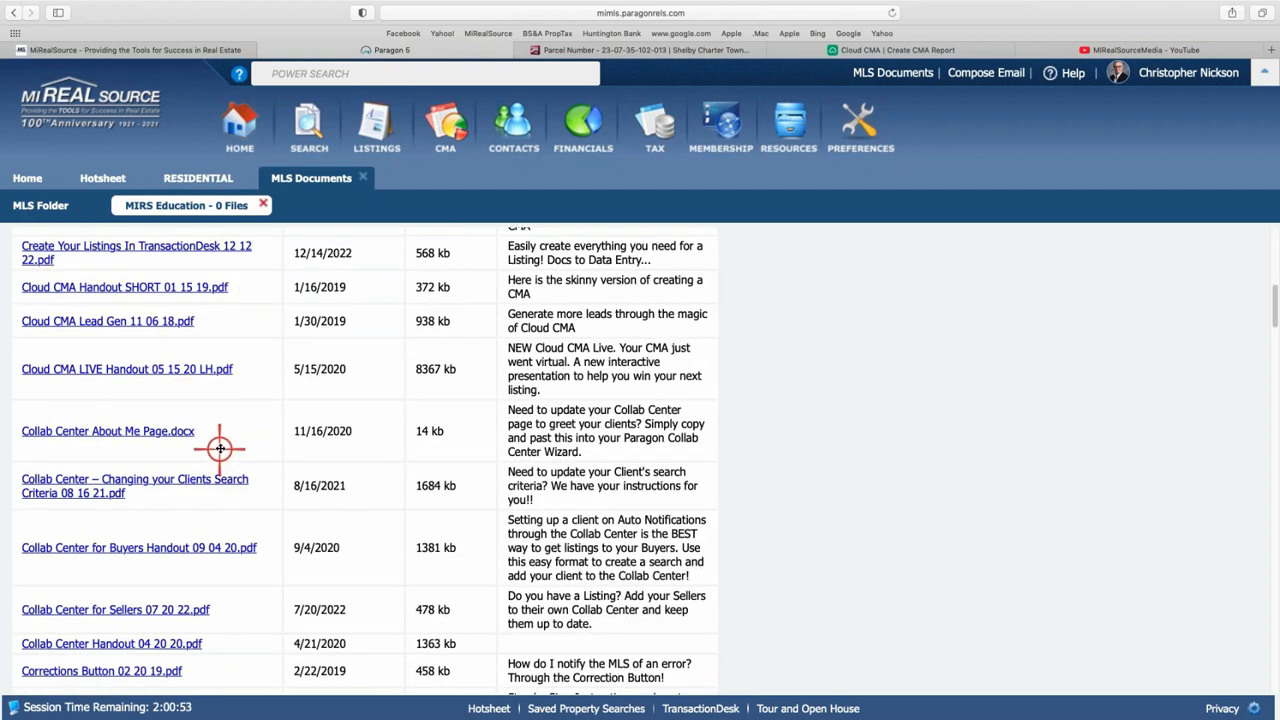
scroll(219, 449, up, 1)
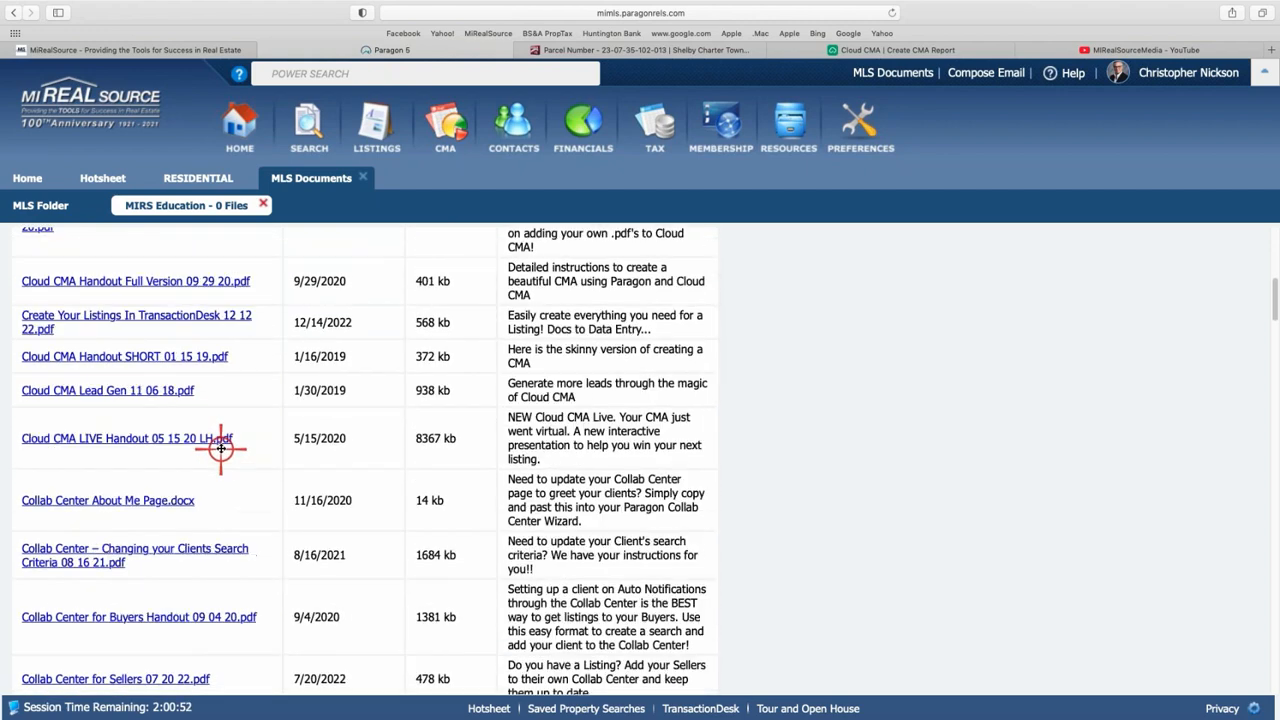
- View the Cloud CMA Handout SHORT 01 15 19.pdf, then return to the documents list
click(153, 358)
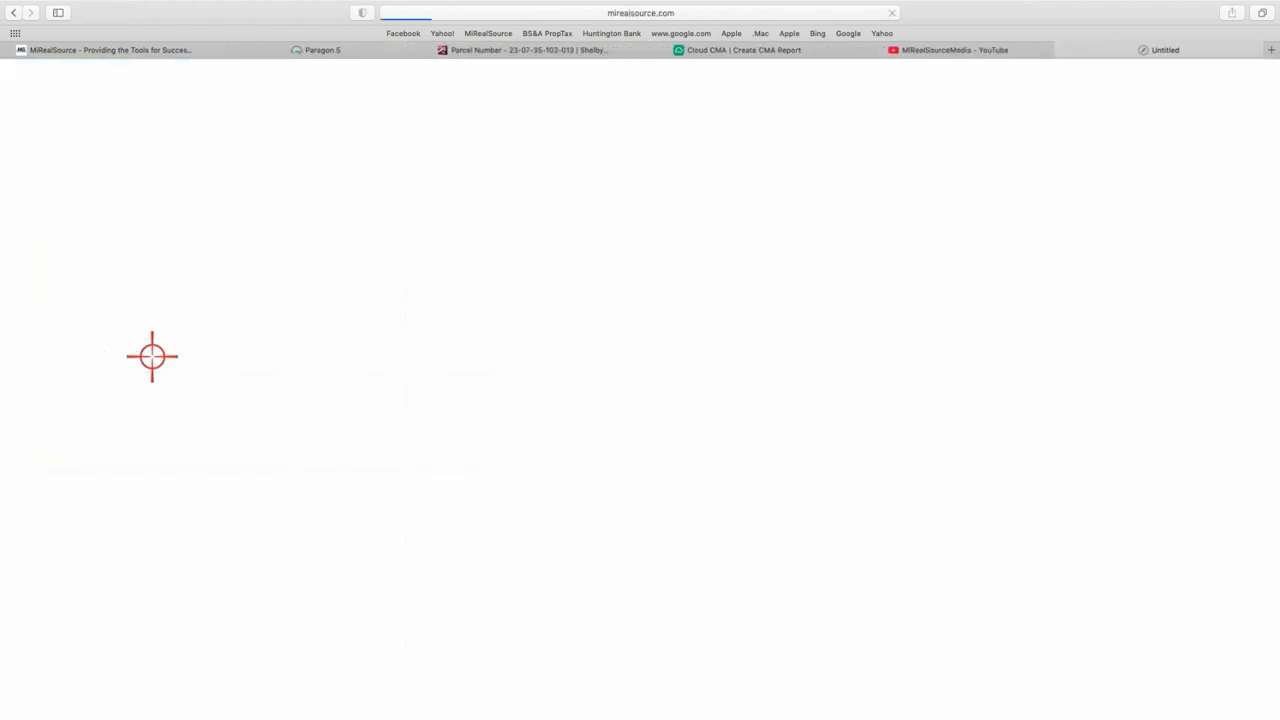
scroll(598, 445, down, 5)
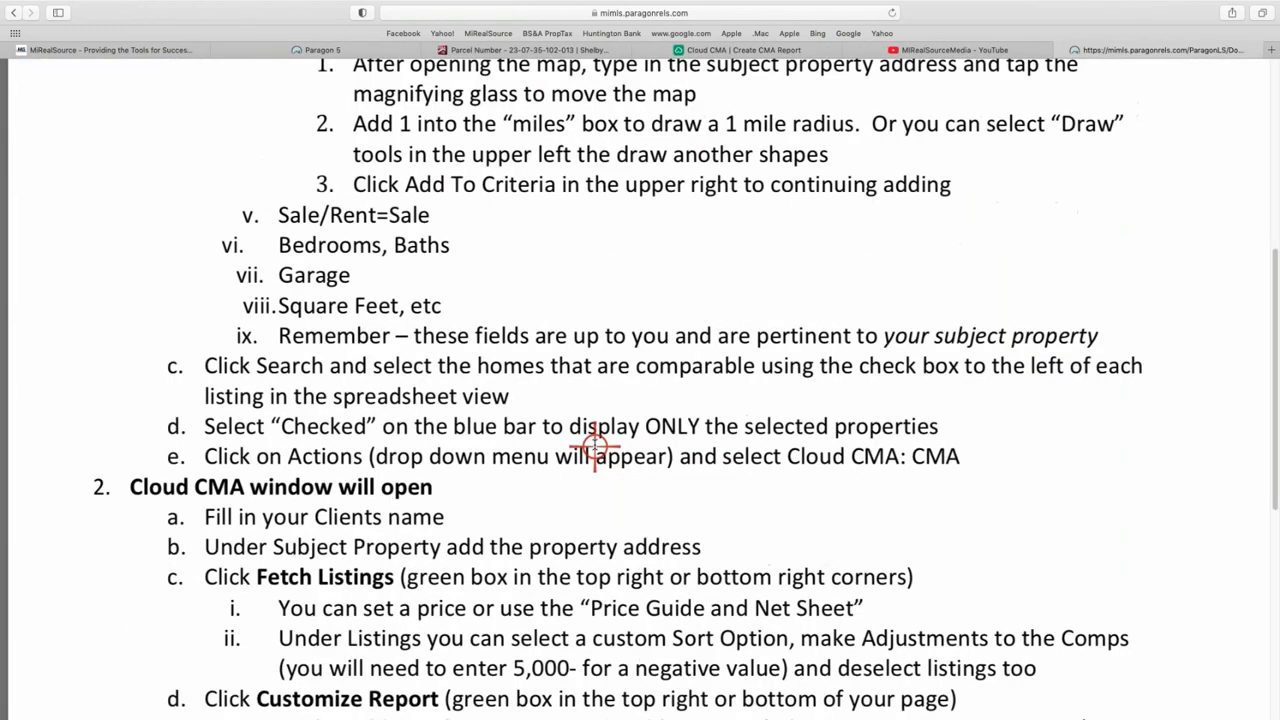
scroll(595, 445, down, 6)
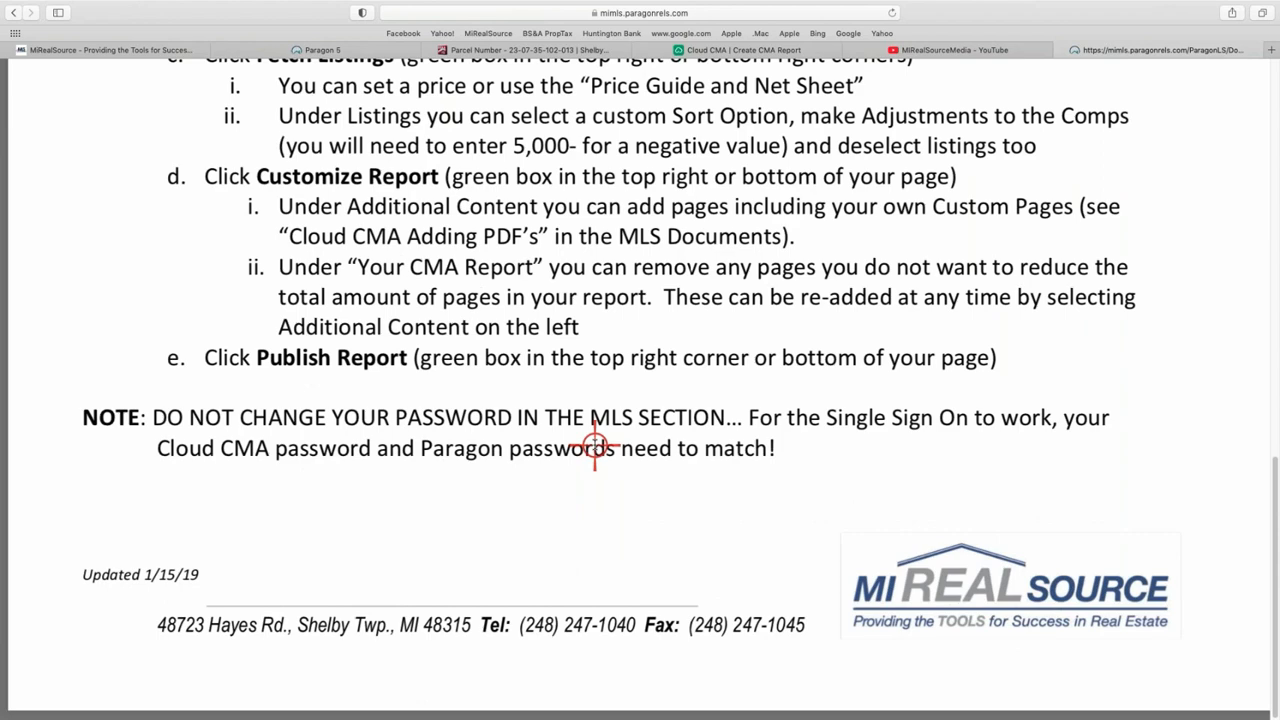
scroll(595, 445, up, 10)
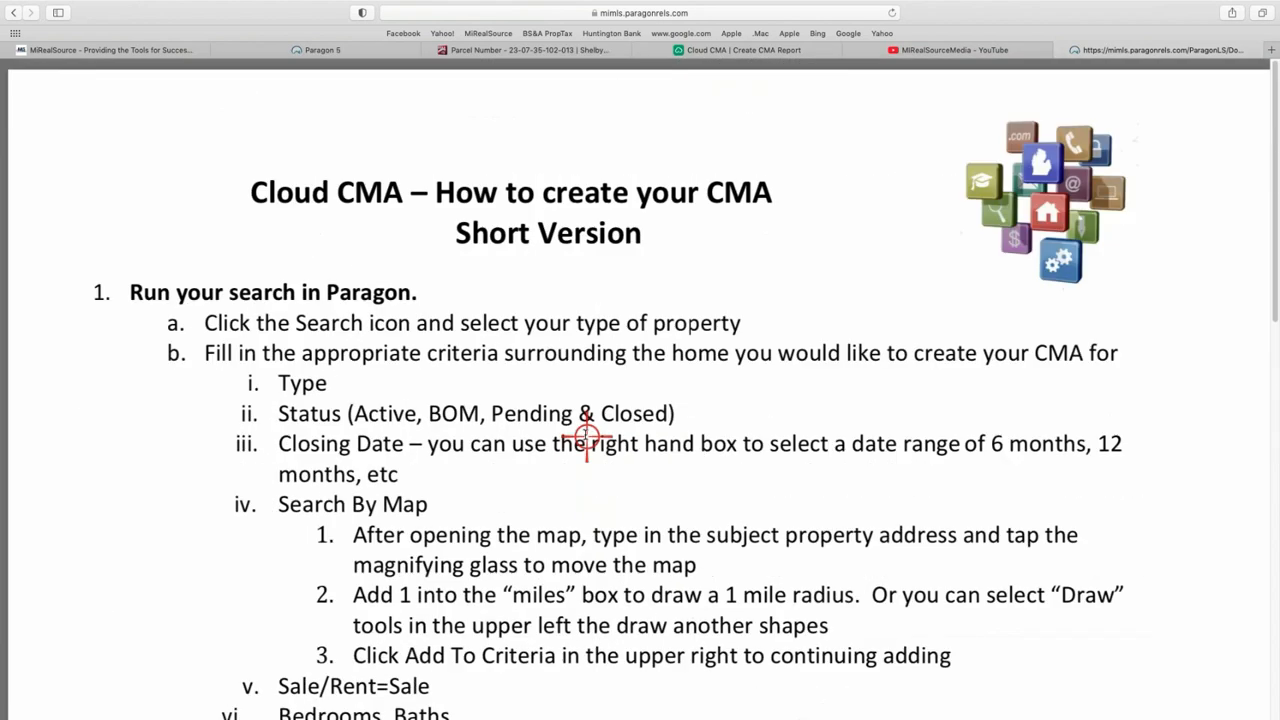
click(350, 50)
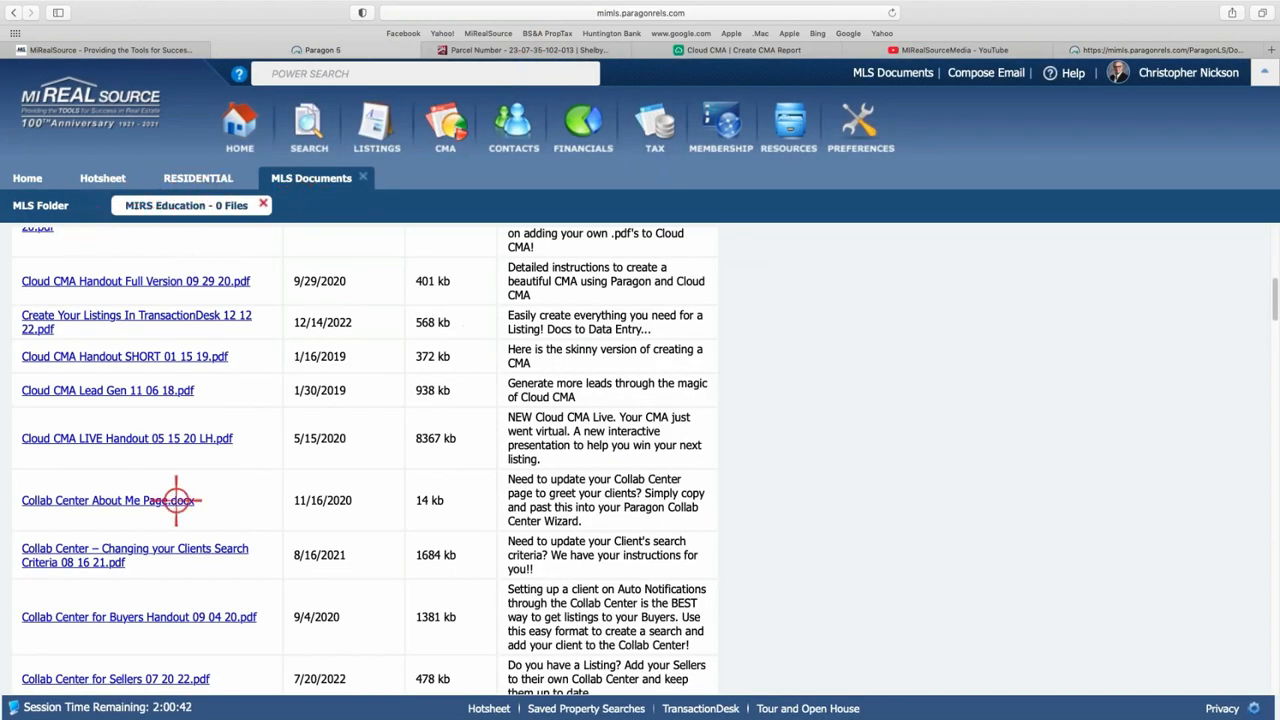
scroll(177, 497, up, 10)
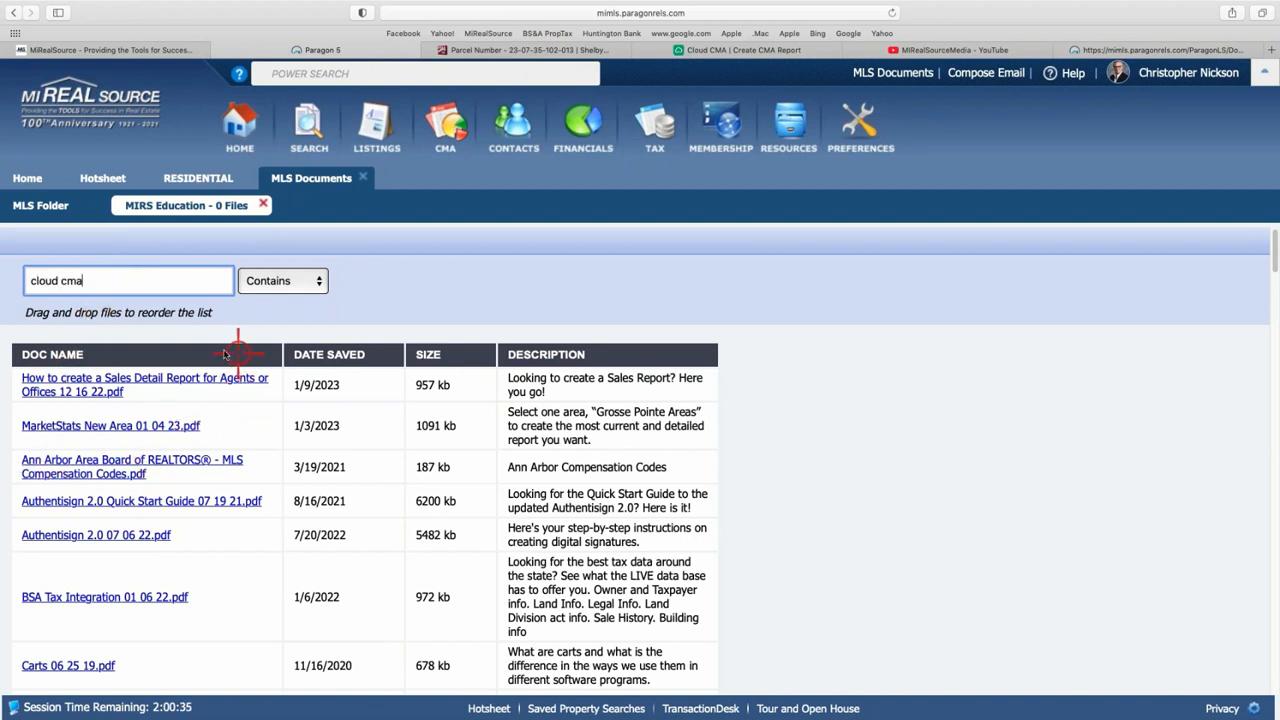
- Filter the MIRS Education documents by 'cloud cma' to show the five Cloud CMA files
key(Return)
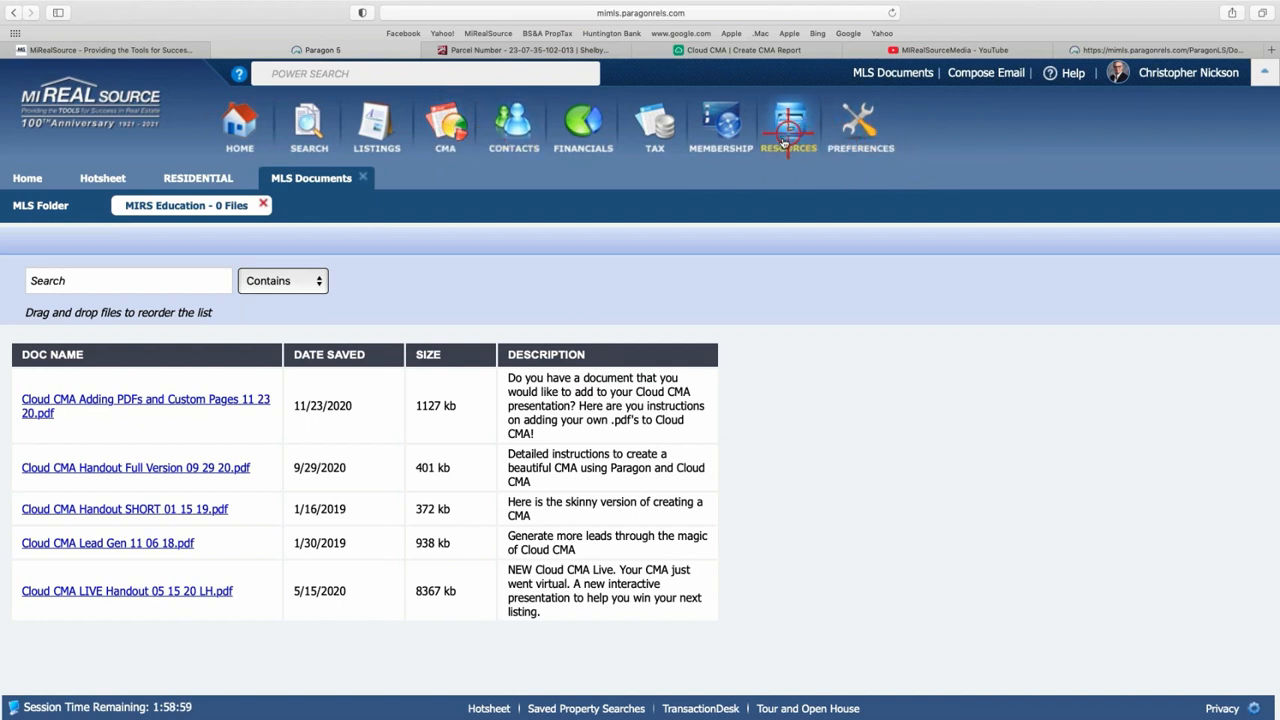
- Open and close the CMA Preferences Wizard, then launch Cloud CMA to its Recent Reports dashboard
click(871, 130)
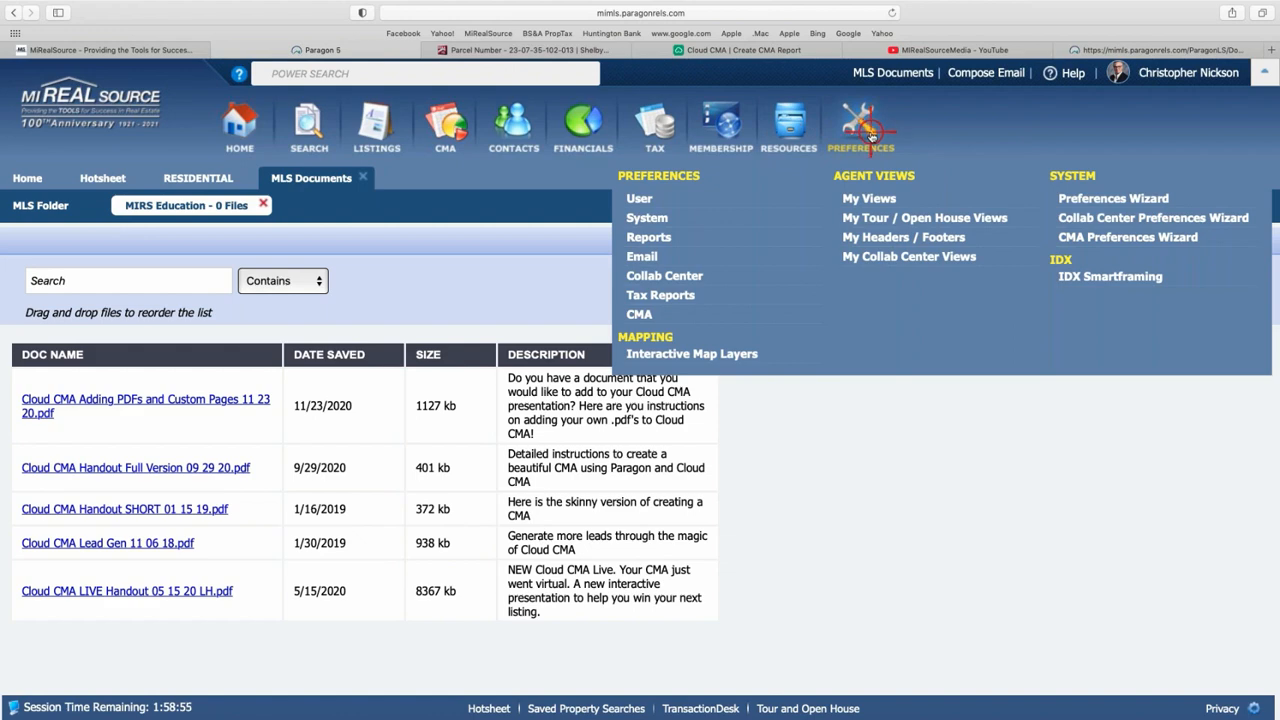
click(1108, 242)
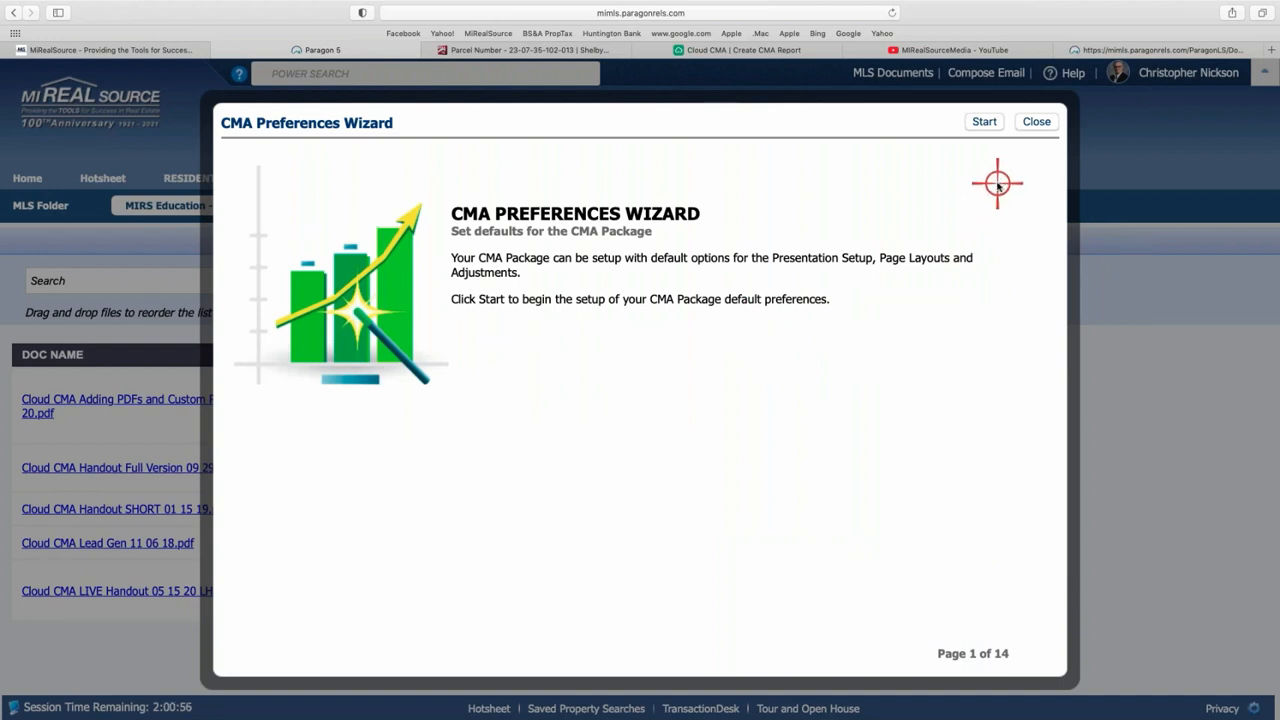
click(1037, 121)
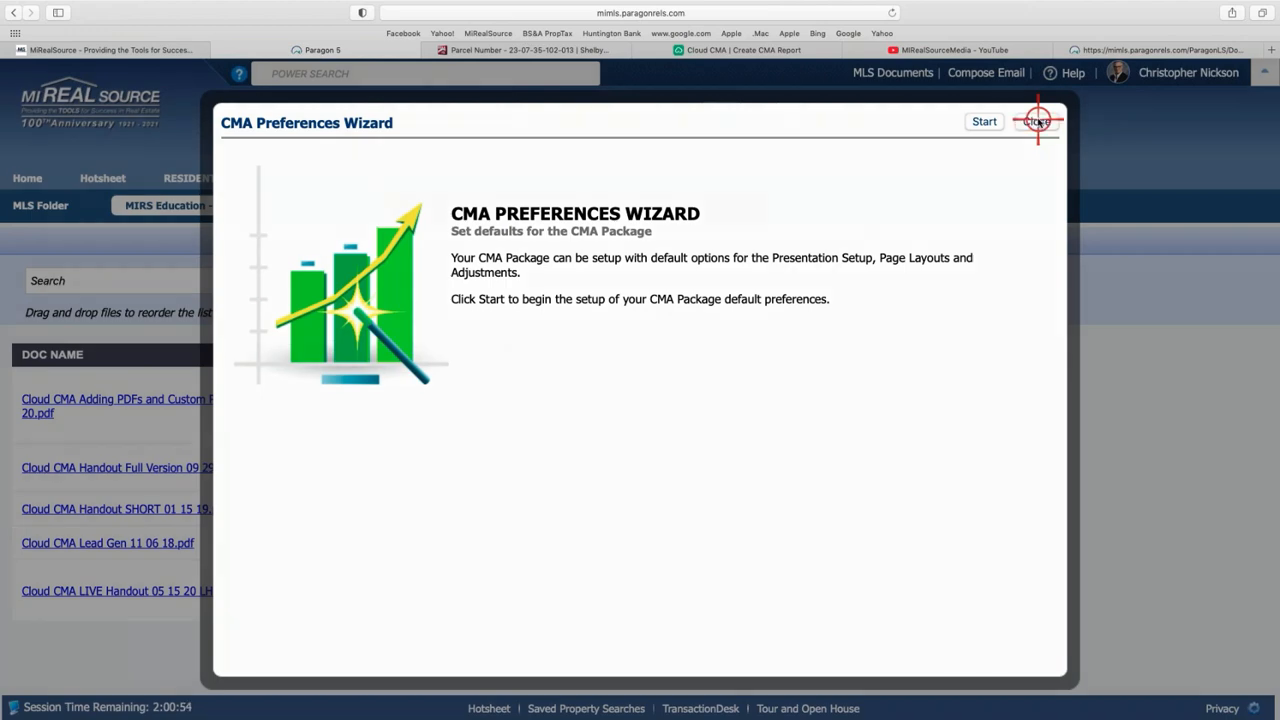
click(447, 128)
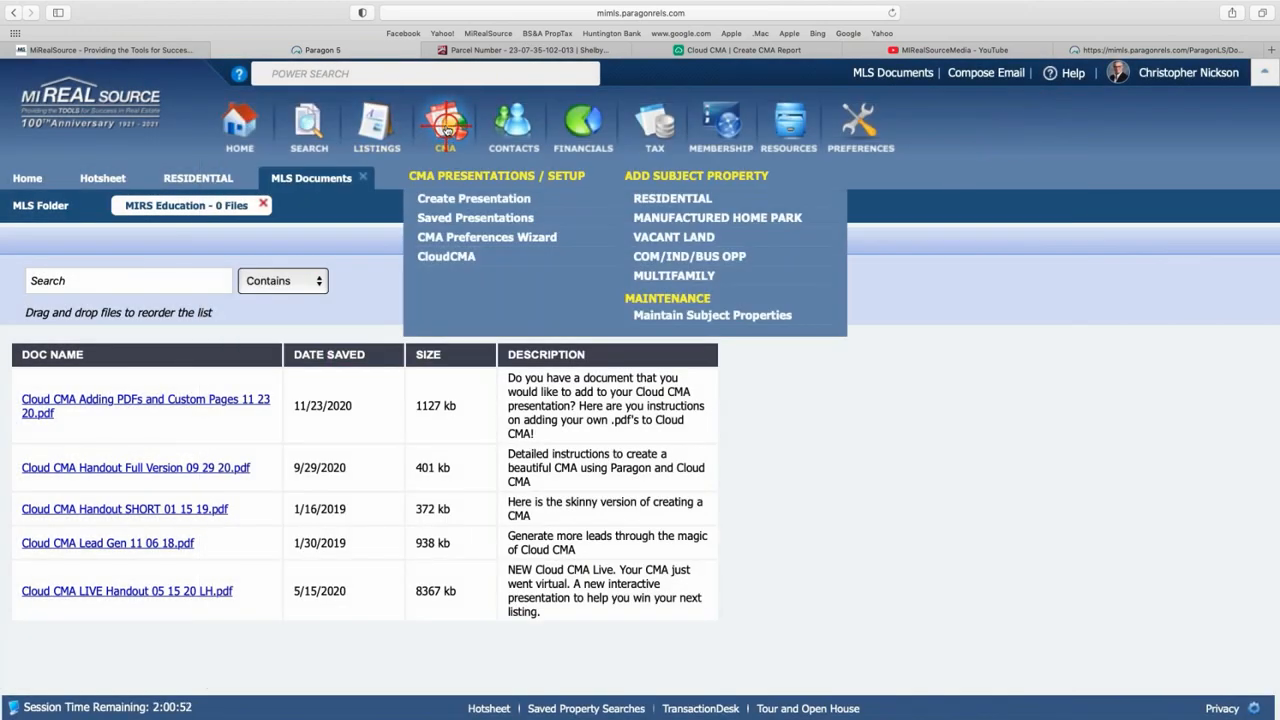
click(440, 254)
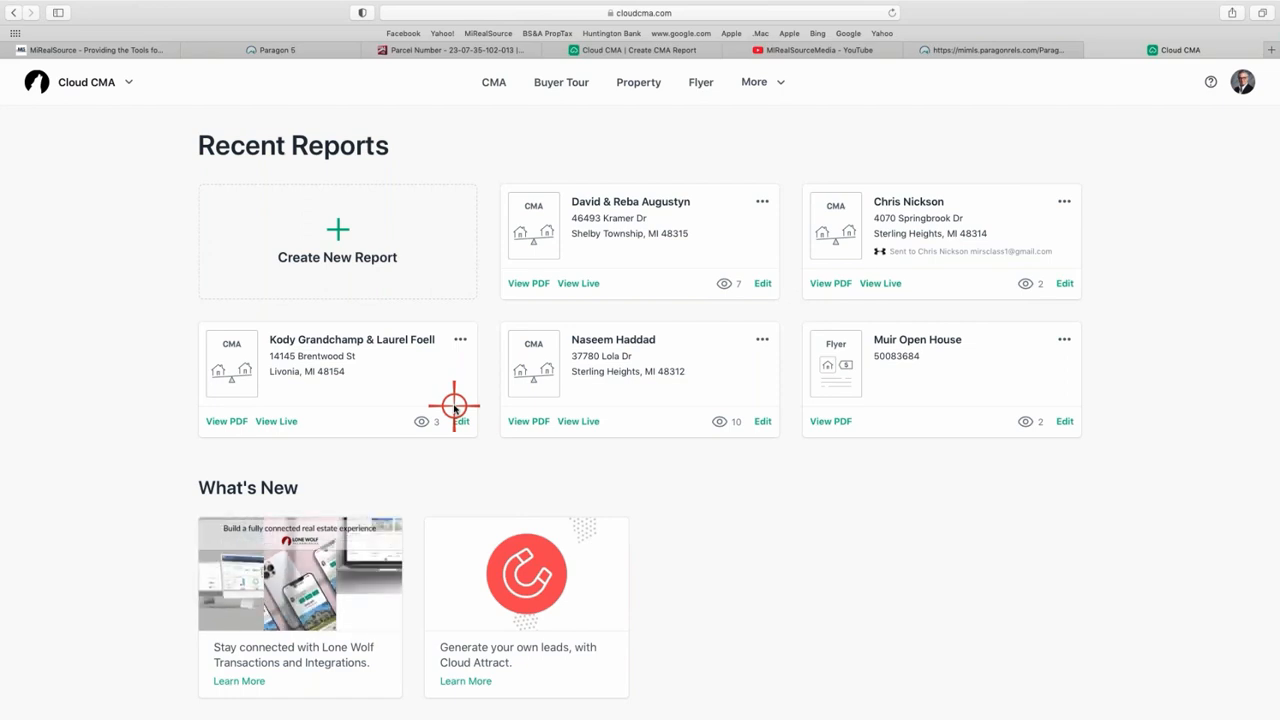
- View Cloud CMA's reports, then close the Create CMA, YouTube, handout and CMA Reports tabs
click(495, 84)
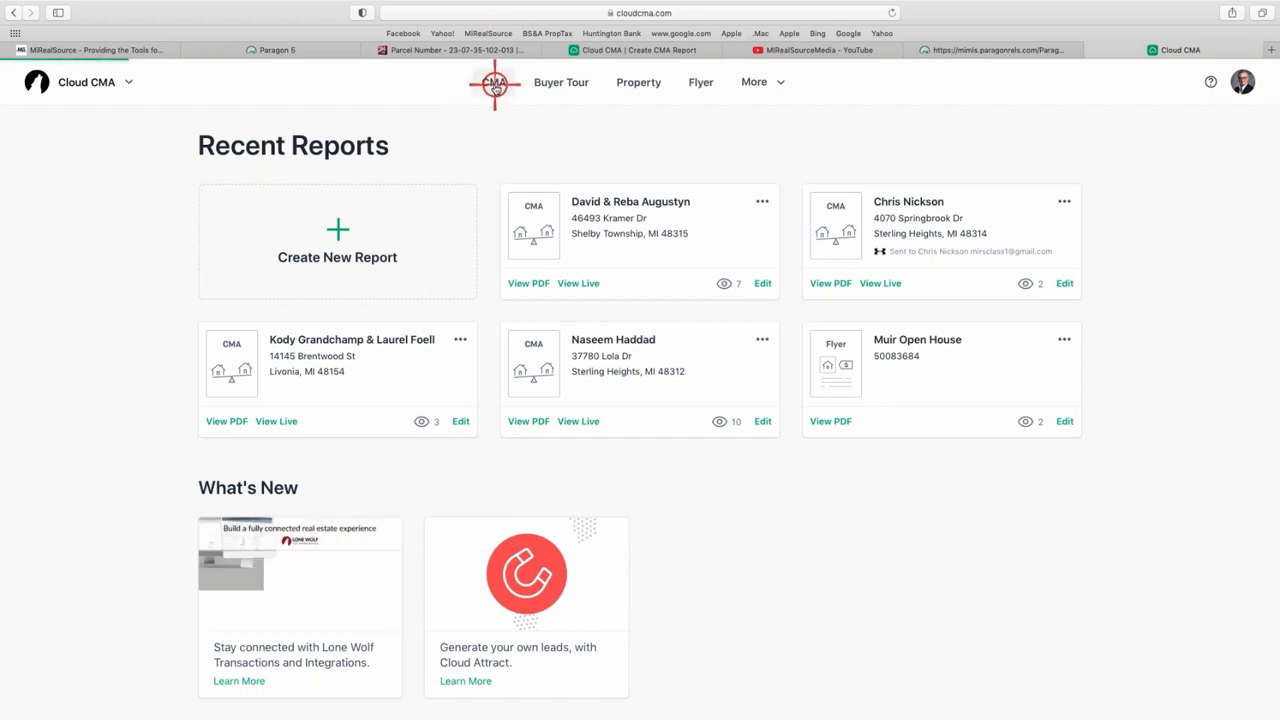
click(314, 51)
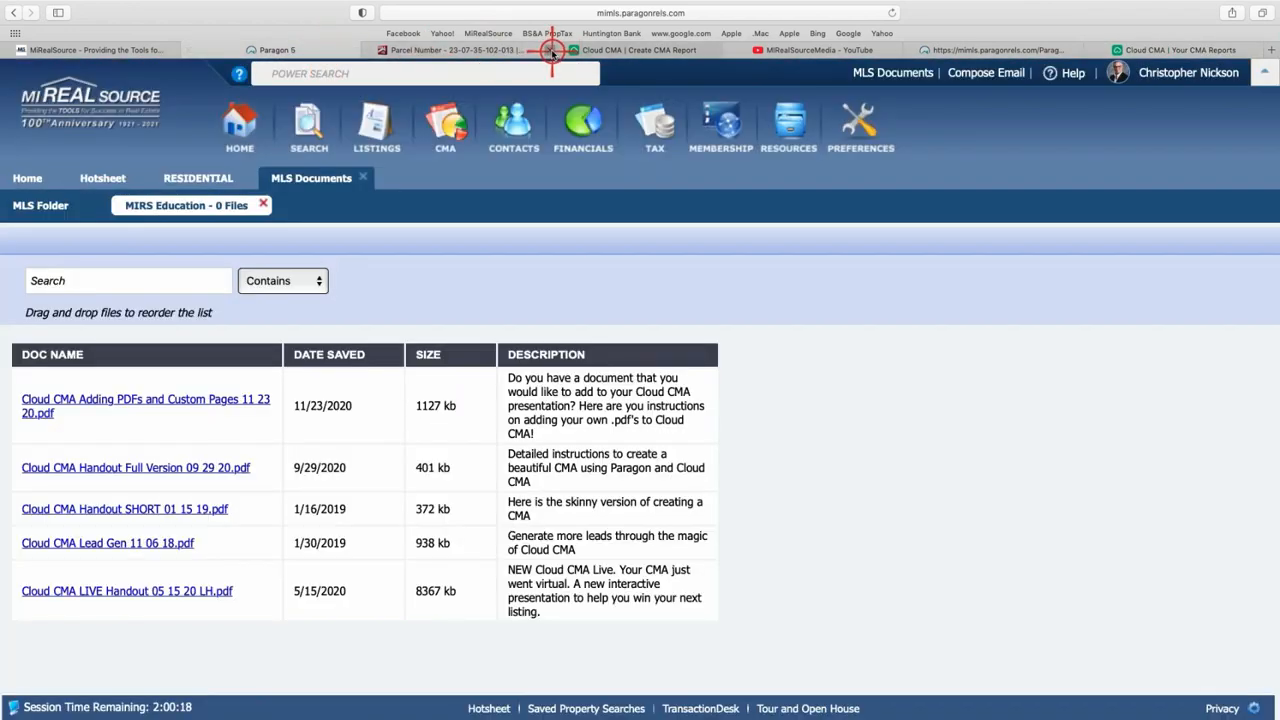
click(545, 49)
click(551, 50)
click(551, 50)
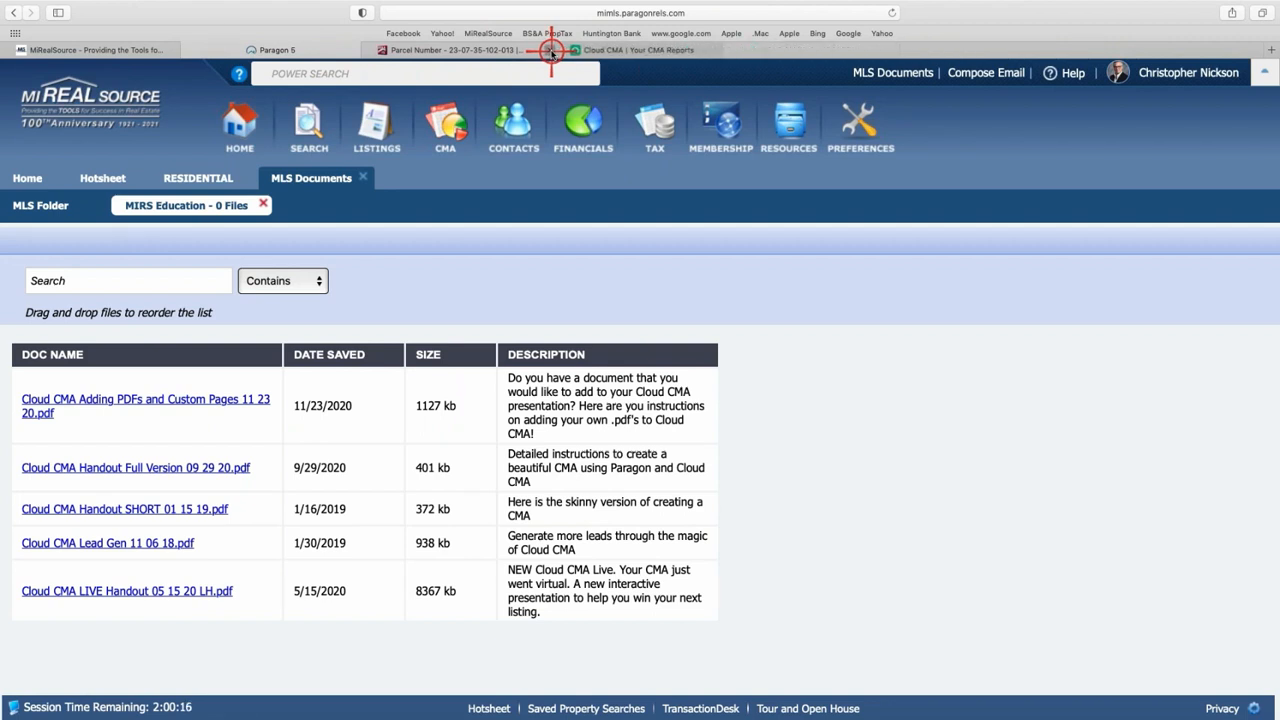
click(551, 50)
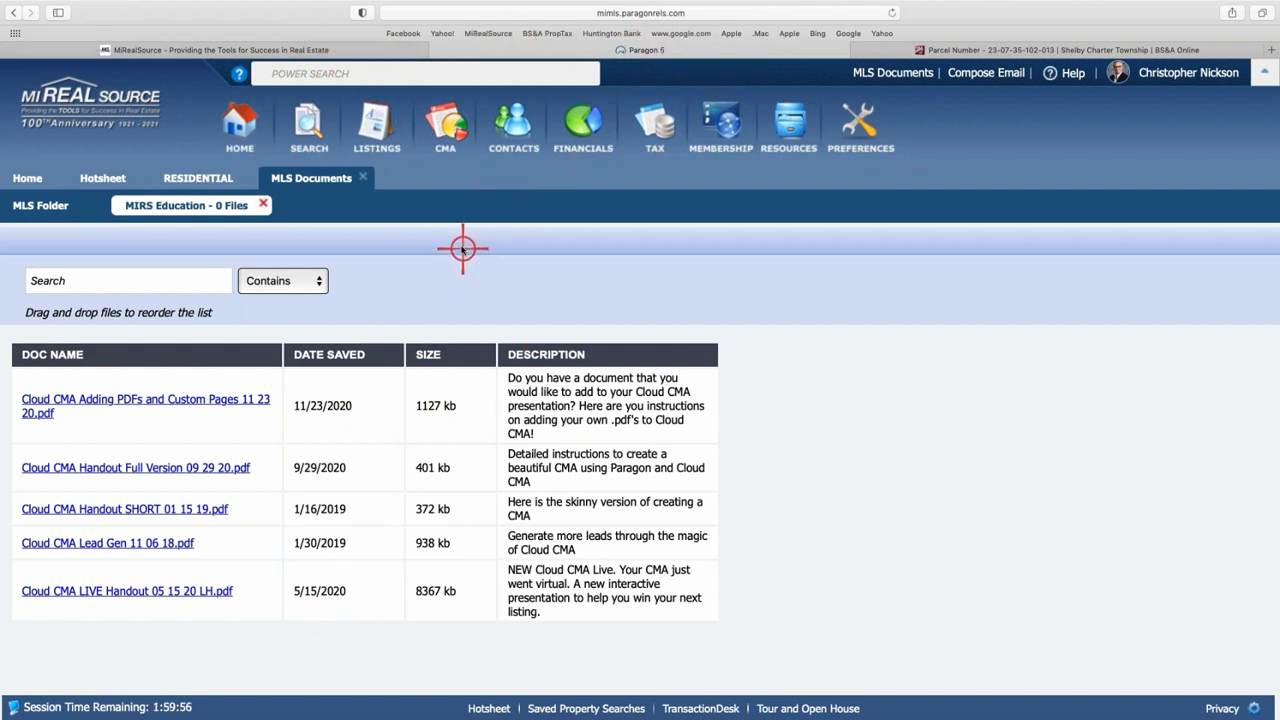
- Relaunch Cloud CMA from Paragon's CMA menu and view its Flyers, then Buyer Tours lists
mouse_move(445, 135)
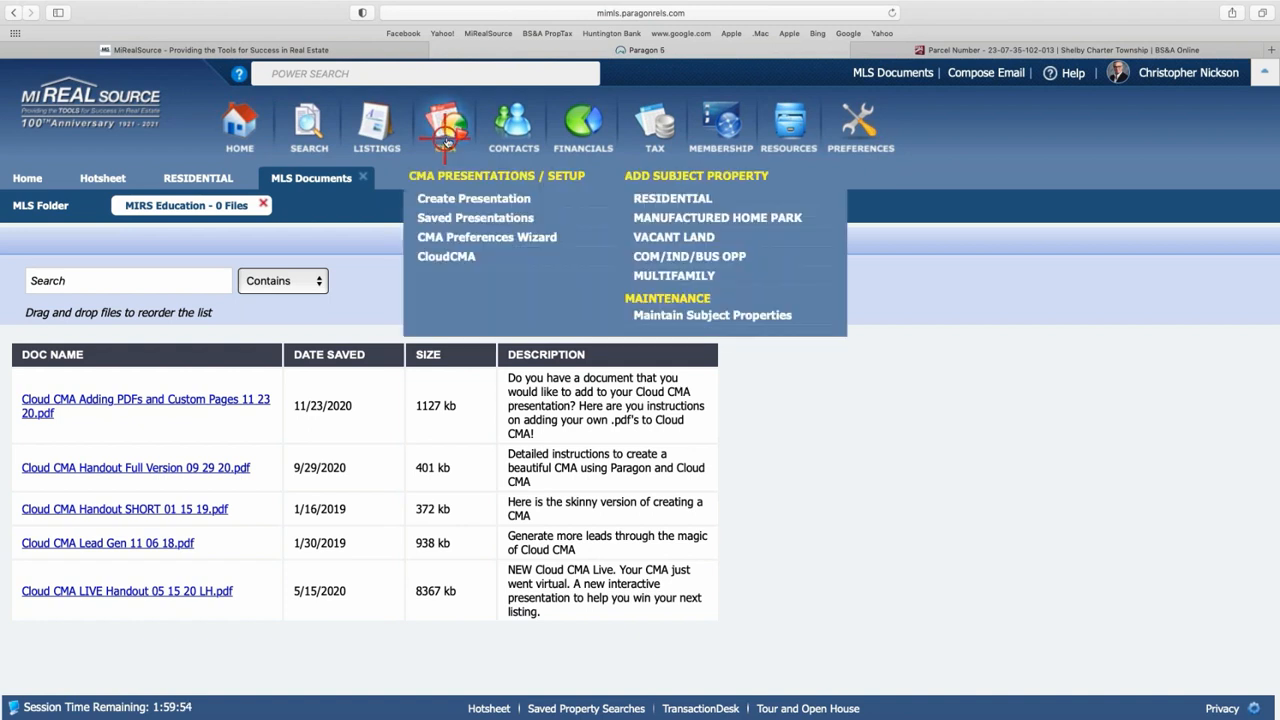
click(487, 258)
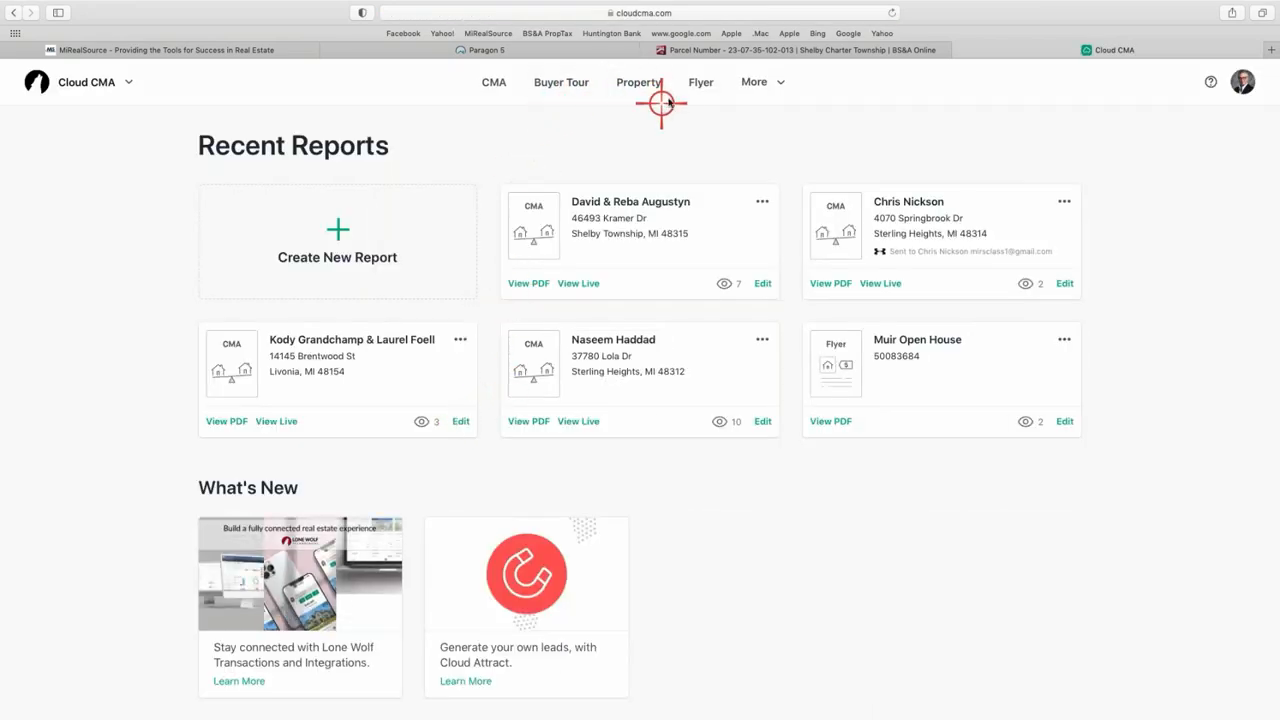
click(699, 88)
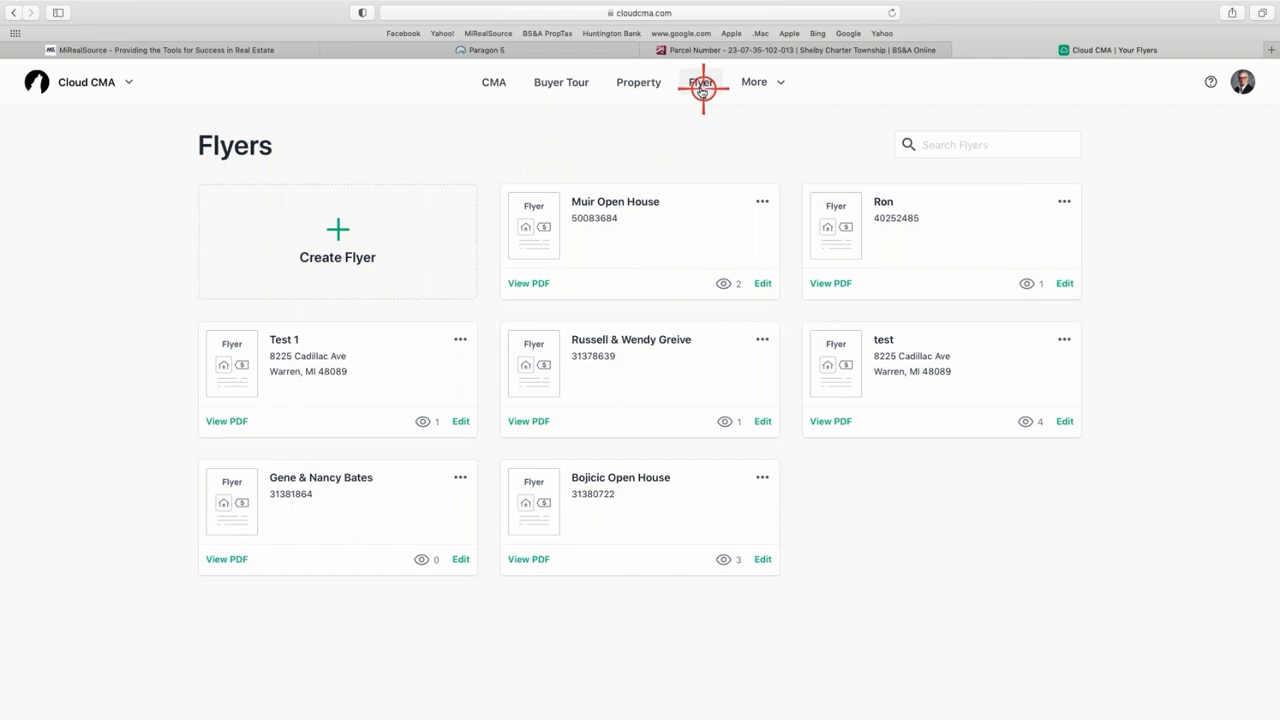
click(557, 86)
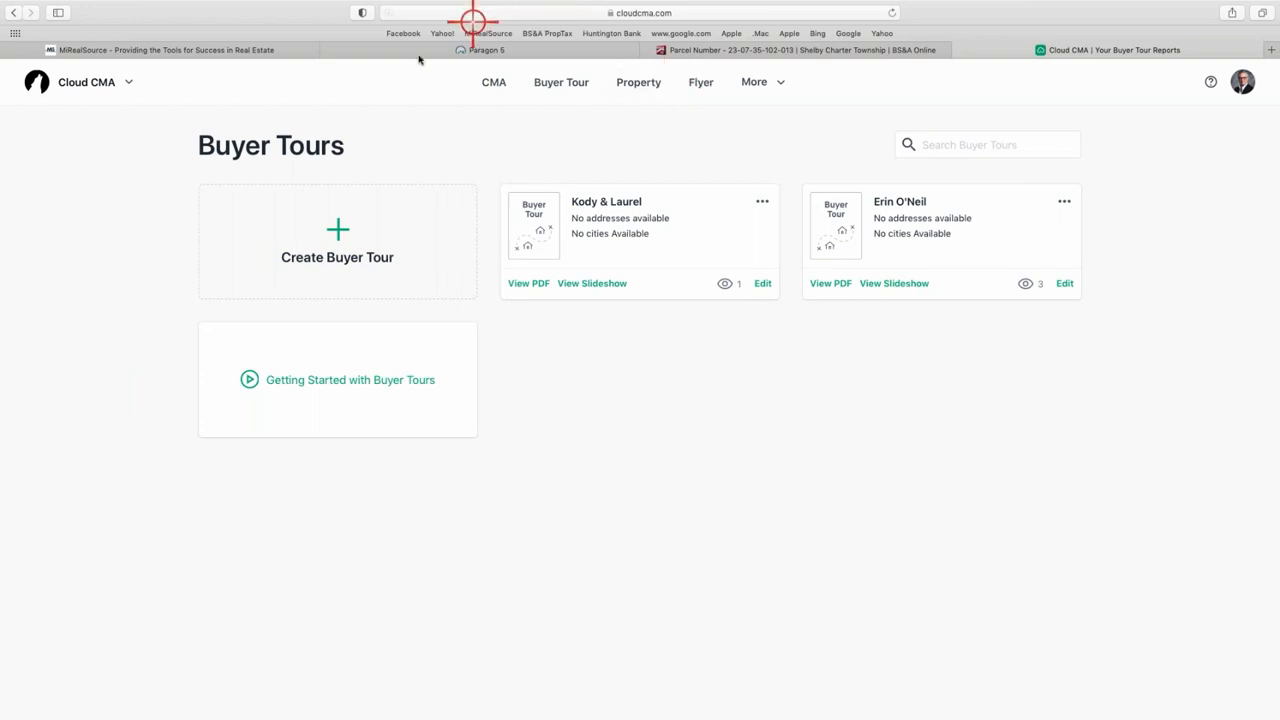
- Return to Paragon's MLS Documents page and close the Parcel Number and Cloud CMA tabs
click(389, 50)
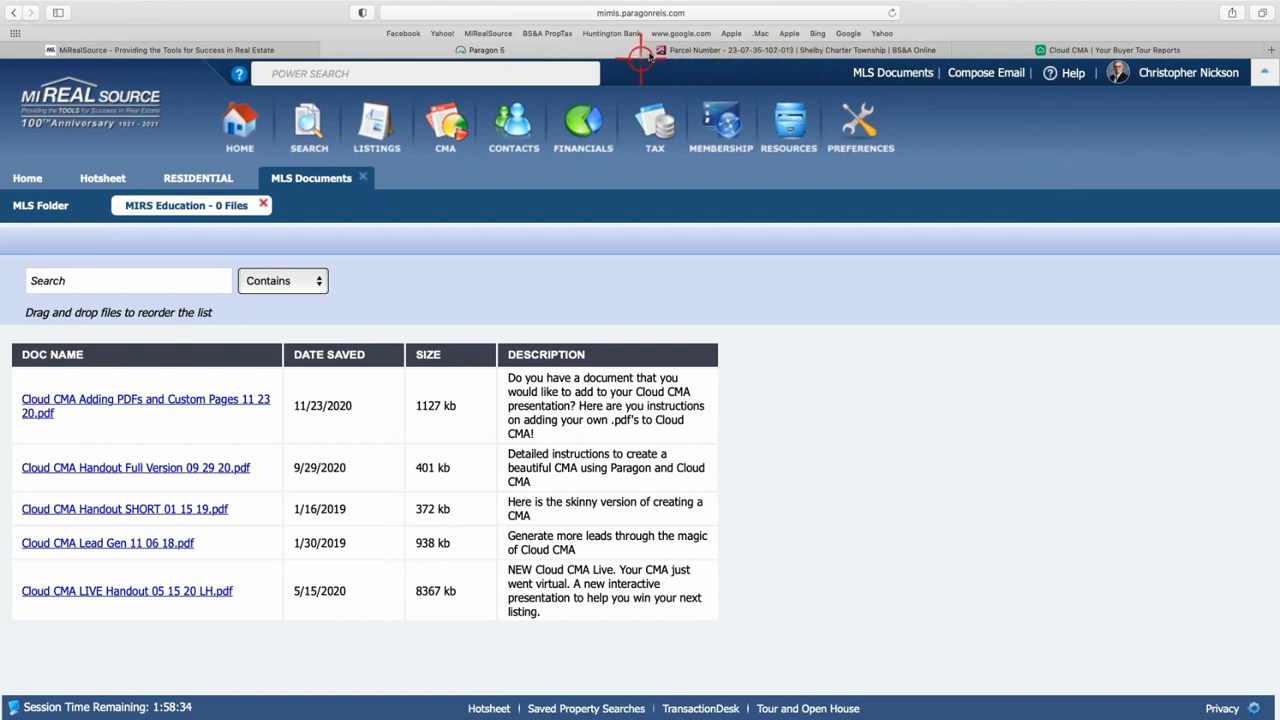
mouse_move(648, 53)
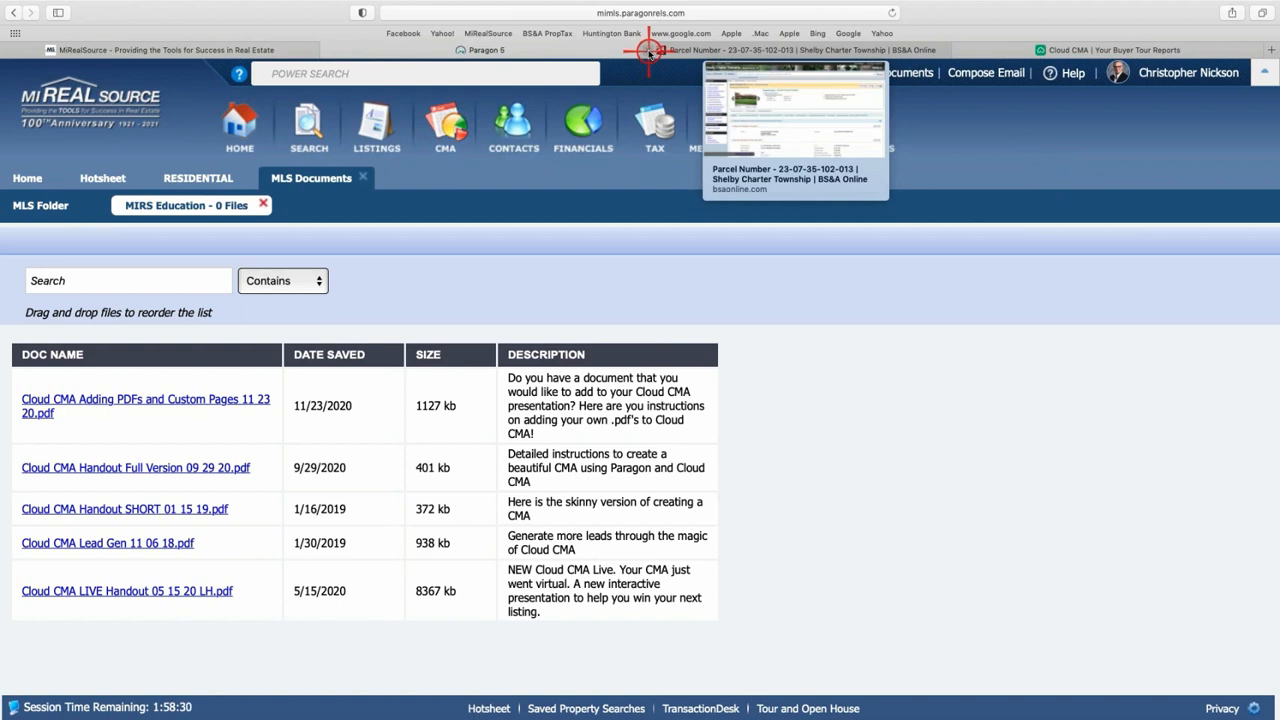
click(649, 52)
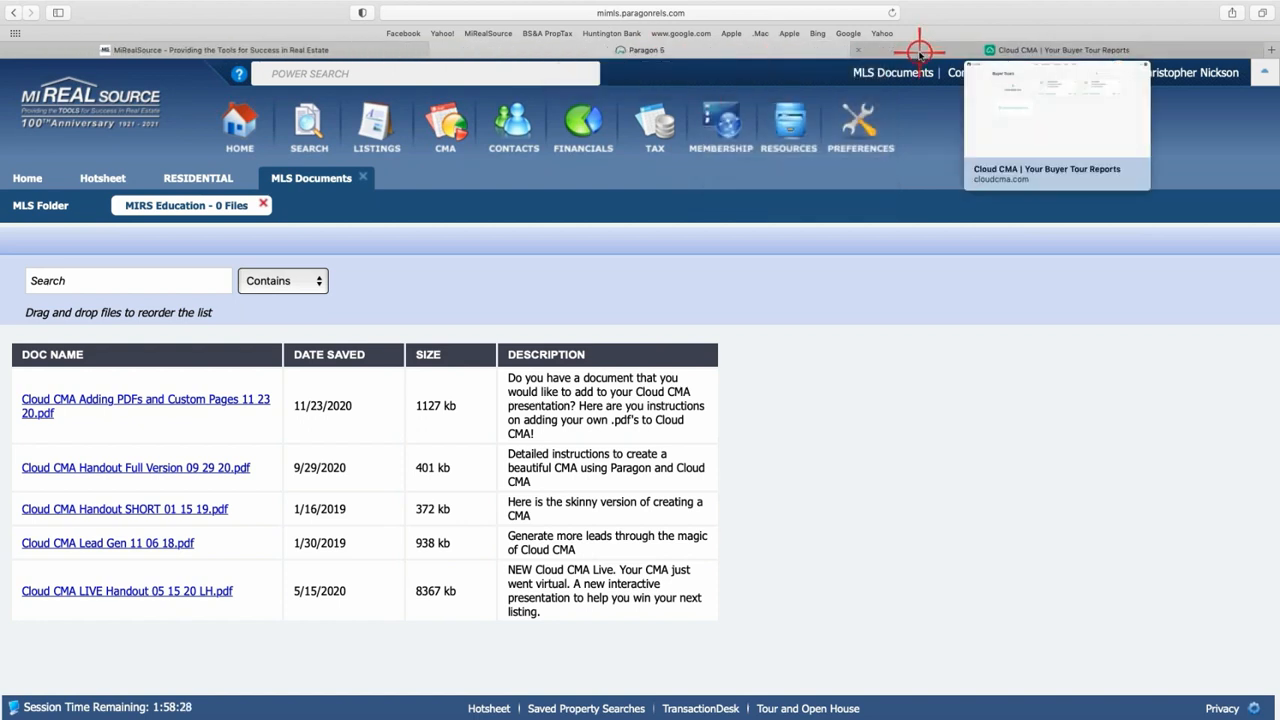
click(859, 51)
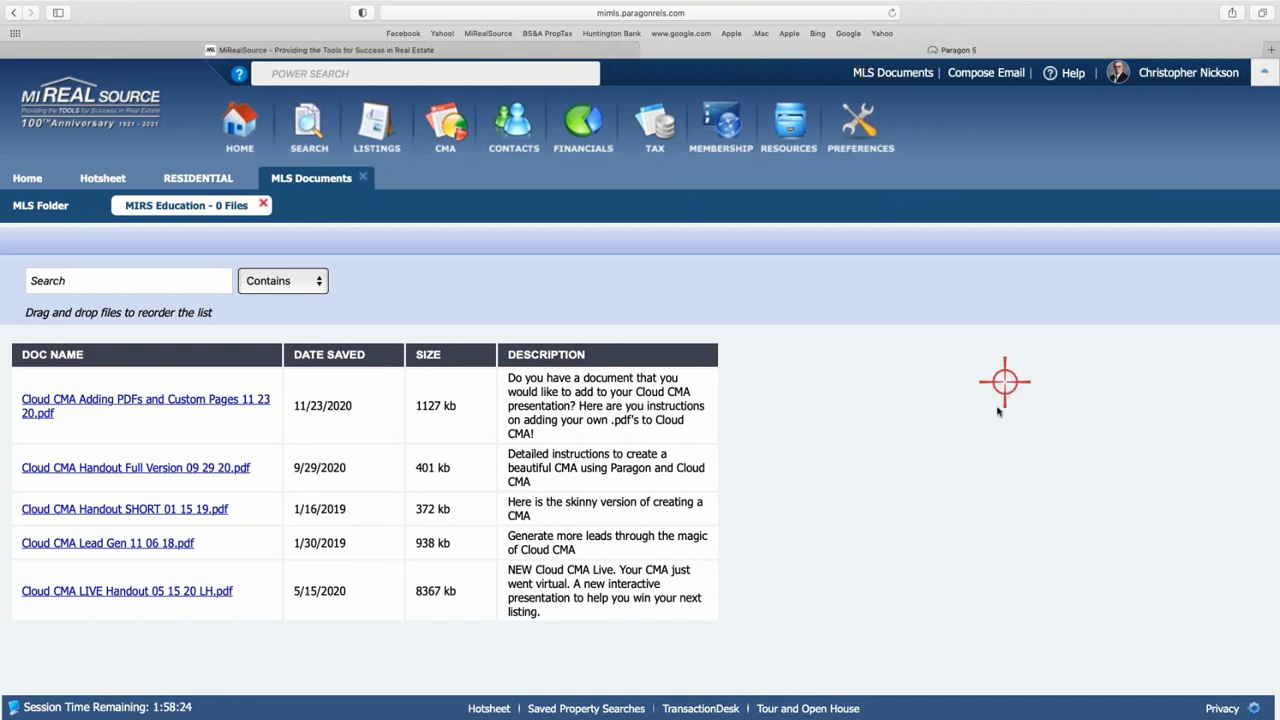